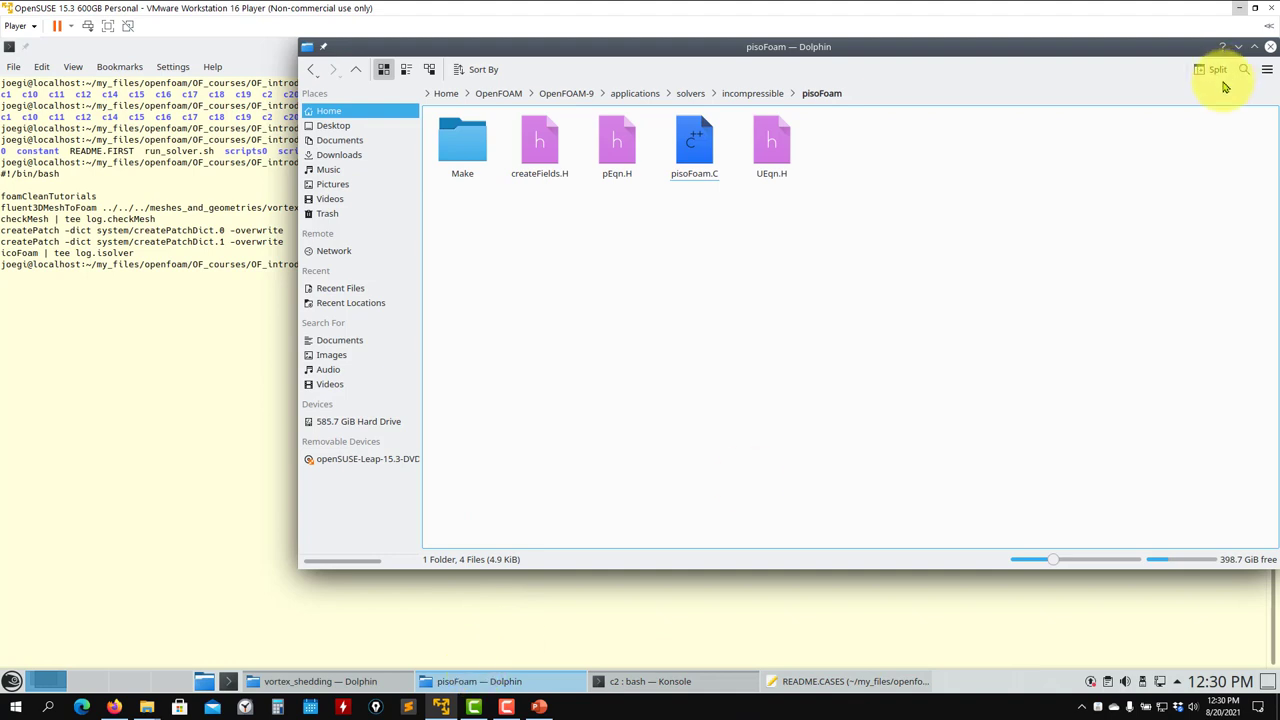
Close the pisoFoam folder window and open the c2 case folder inside vortex_shedding
click(1270, 47)
click(320, 681)
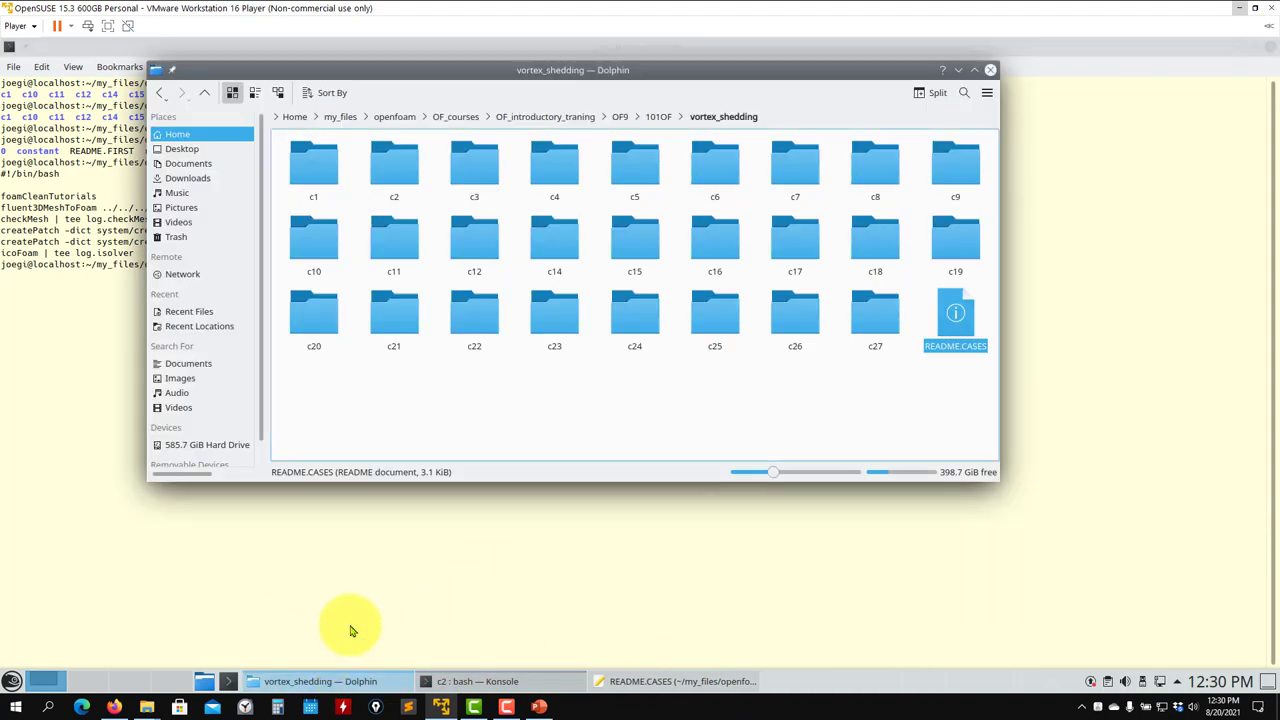
double_click(366, 165)
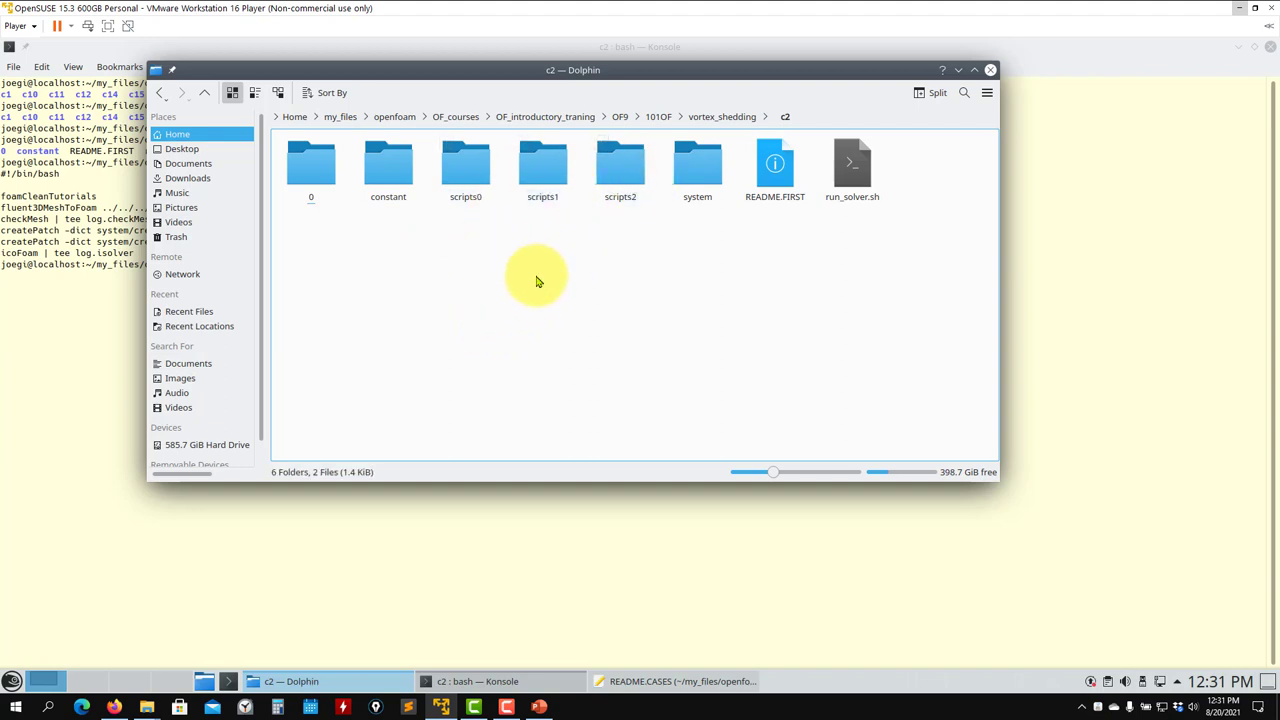
View the transportProperties file from the case's constant folder in Text Editor, and close it
click(383, 183)
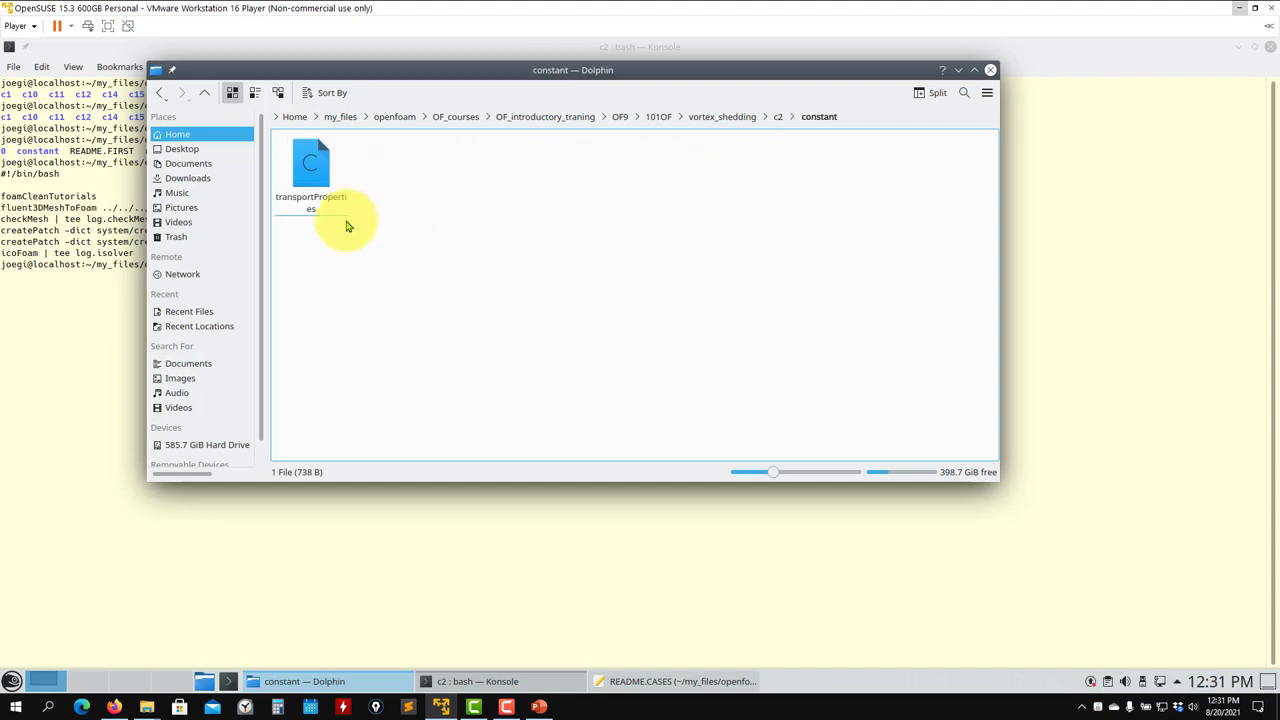
right_click(317, 158)
mouse_move(450, 180)
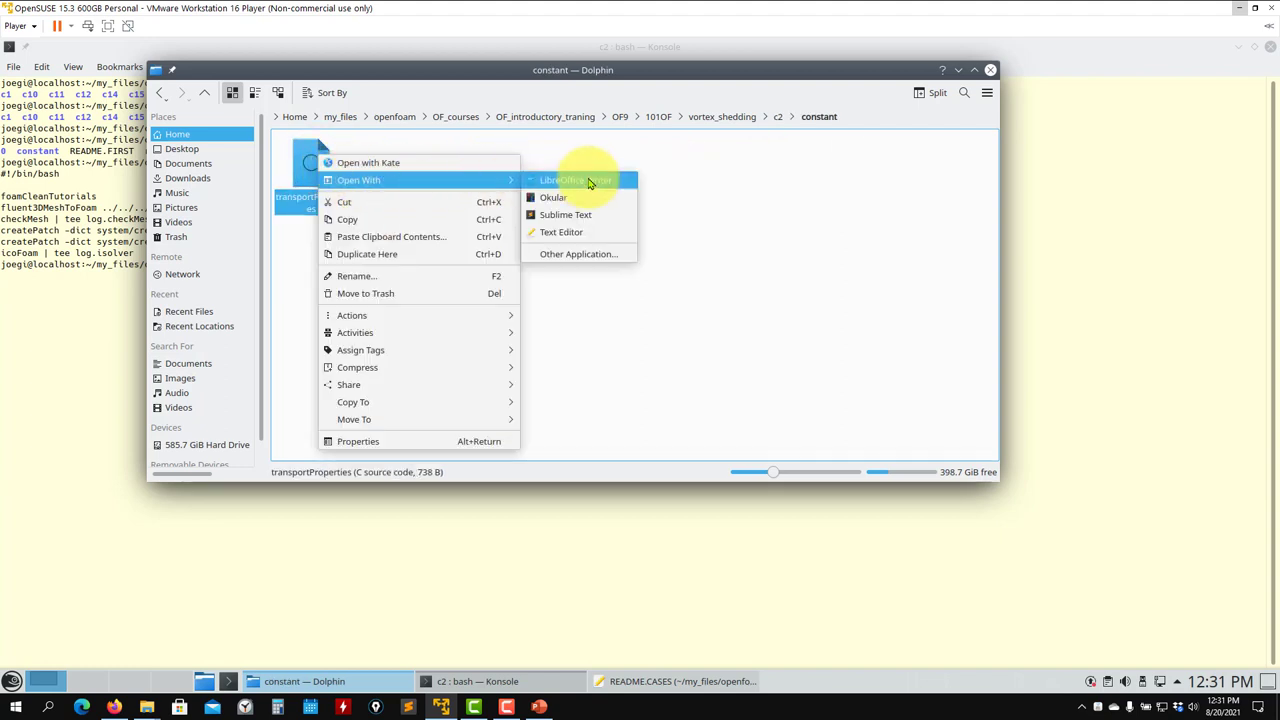
click(562, 233)
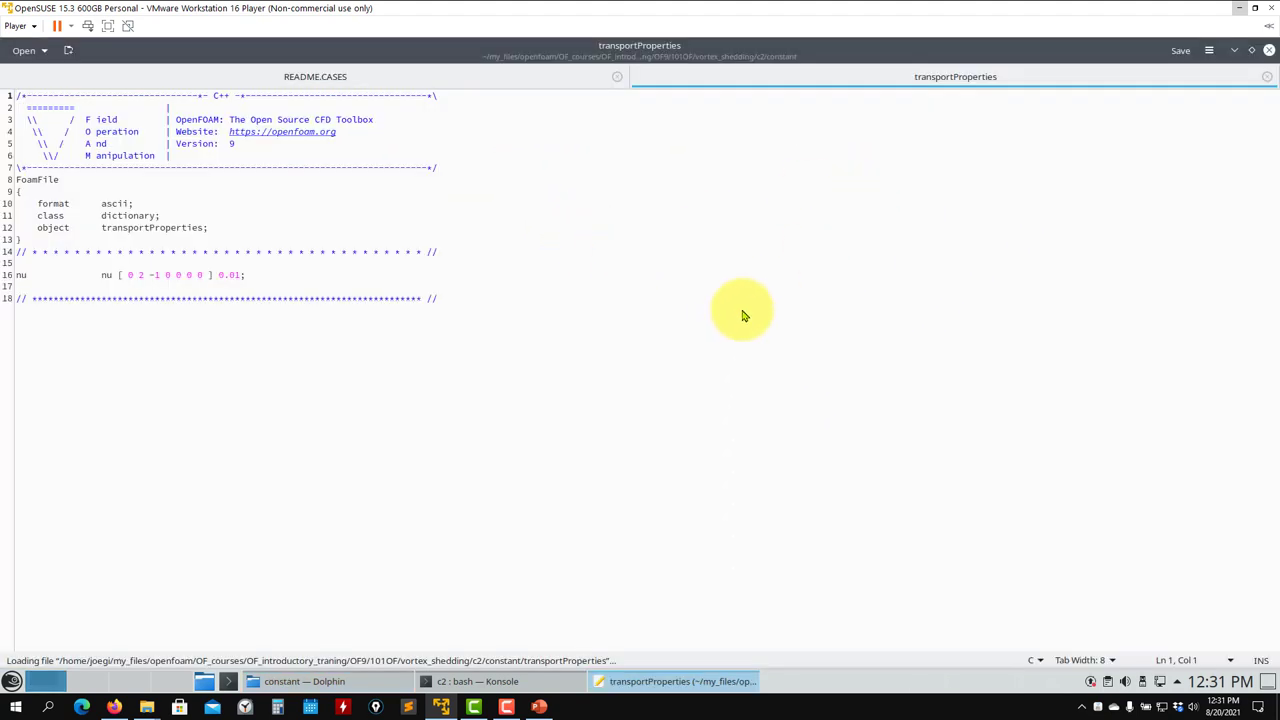
click(1270, 52)
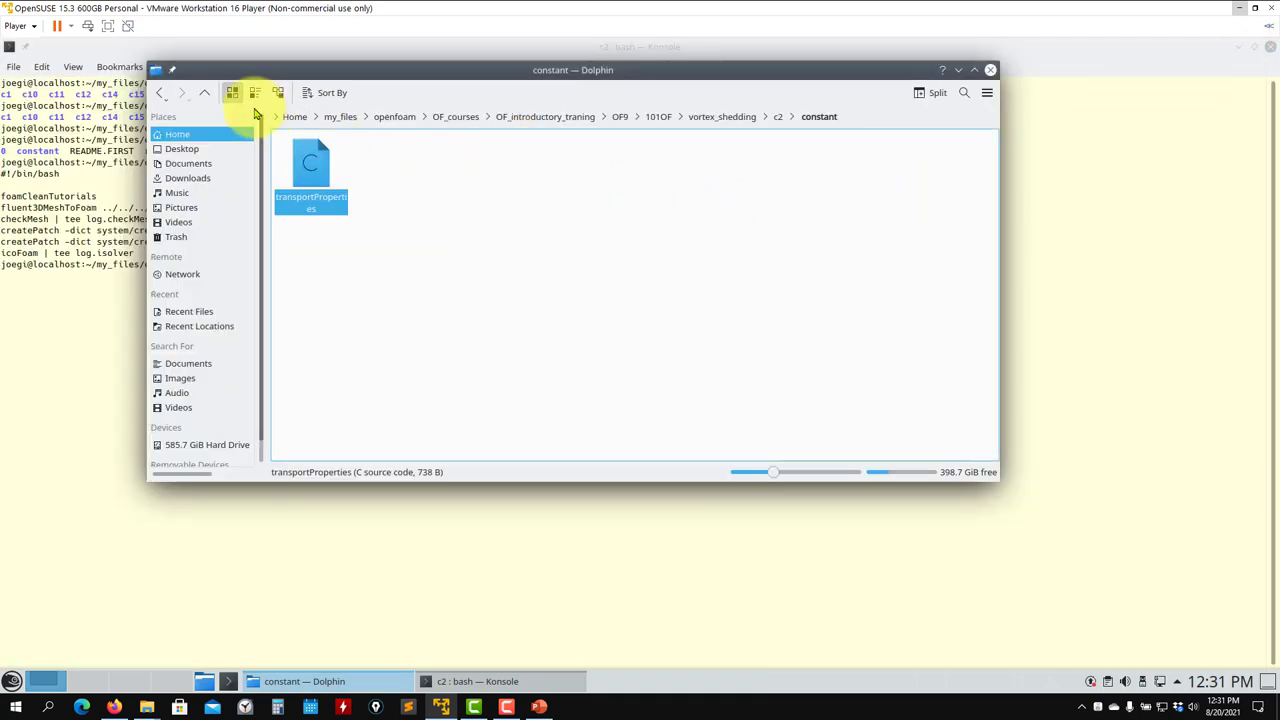
Return to the c2 folder, view run_solver.sh in Text Editor, and close it
click(207, 94)
right_click(840, 177)
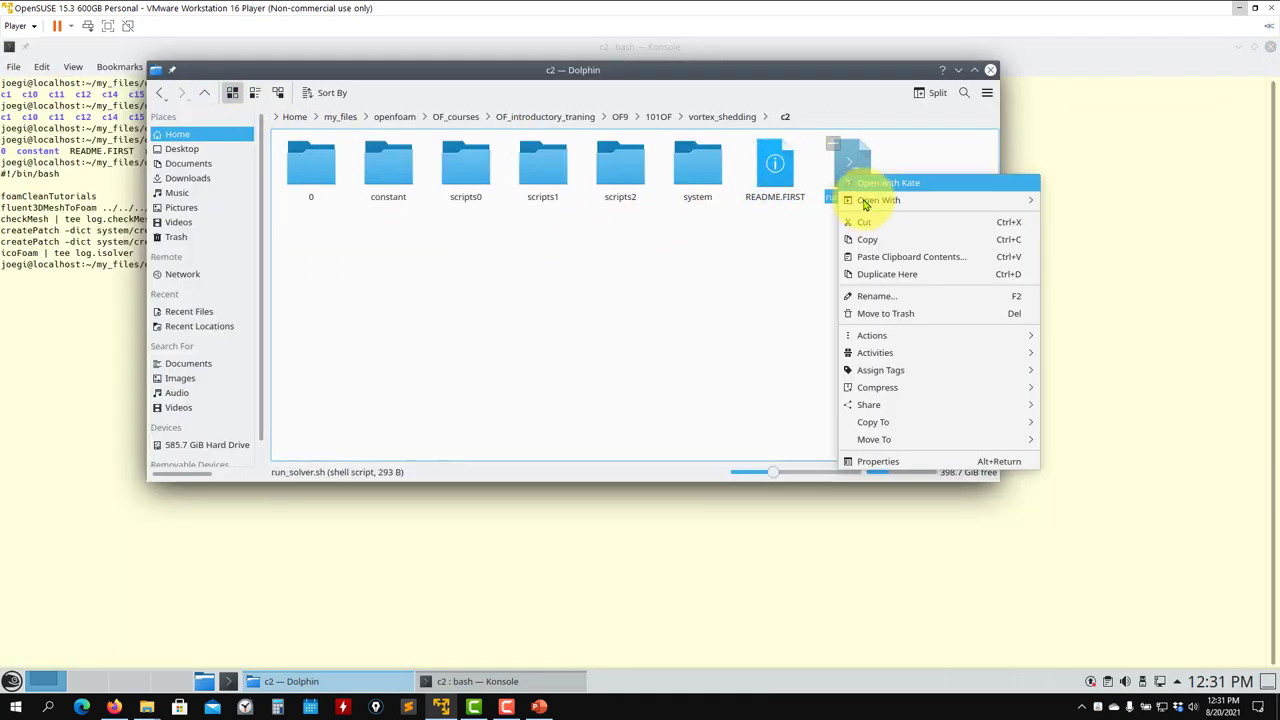
mouse_move(950, 200)
click(1082, 252)
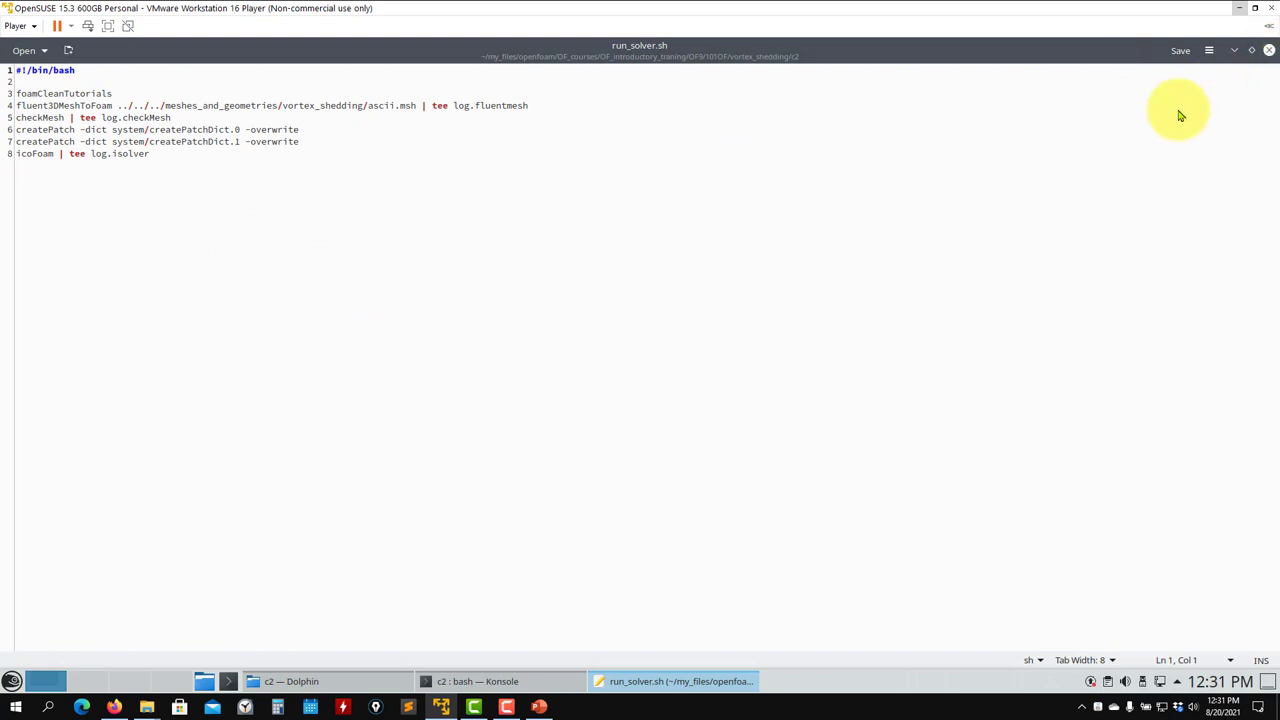
click(1270, 51)
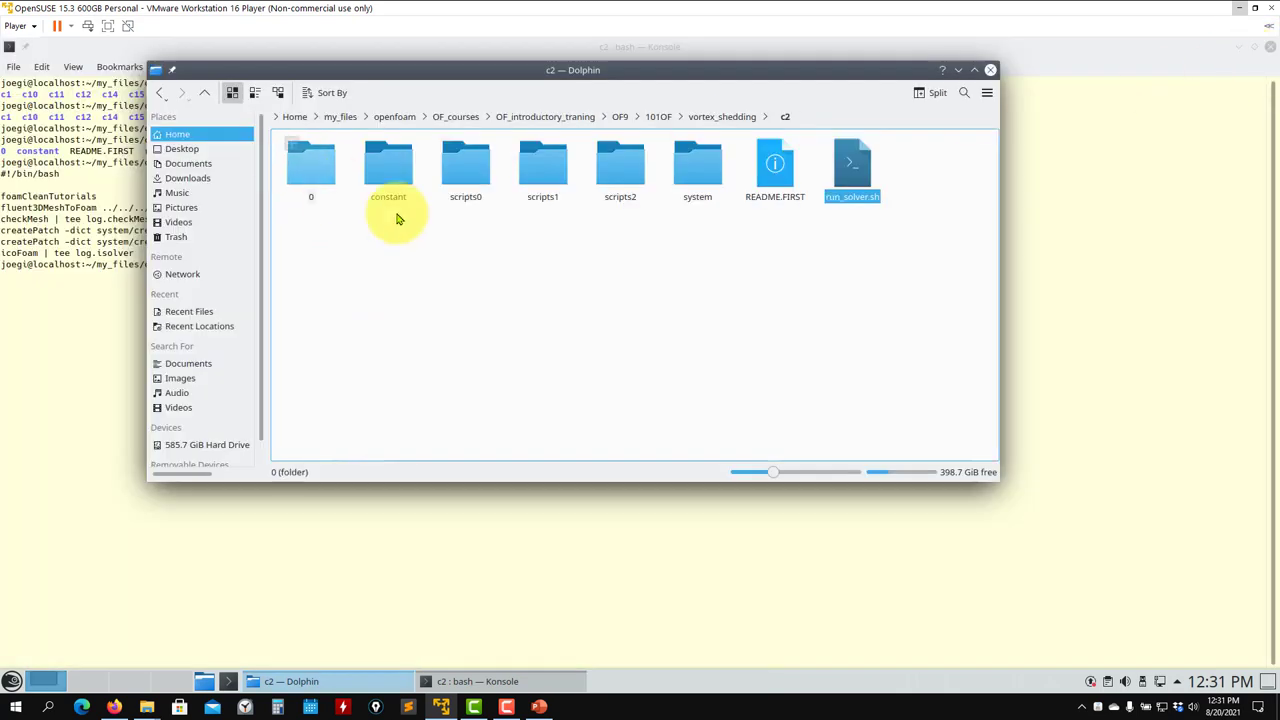
Look through the constant, 0 and system folders of the c2 case and return to the case folder
double_click(386, 180)
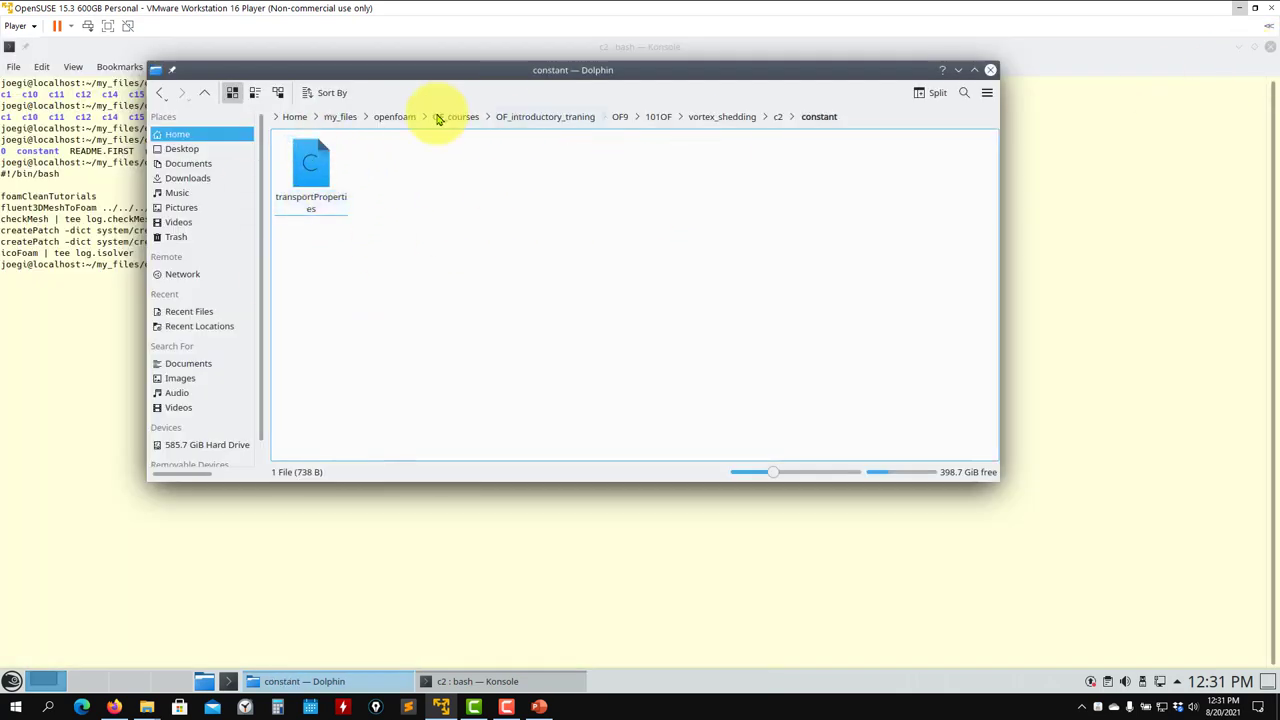
click(204, 95)
double_click(312, 166)
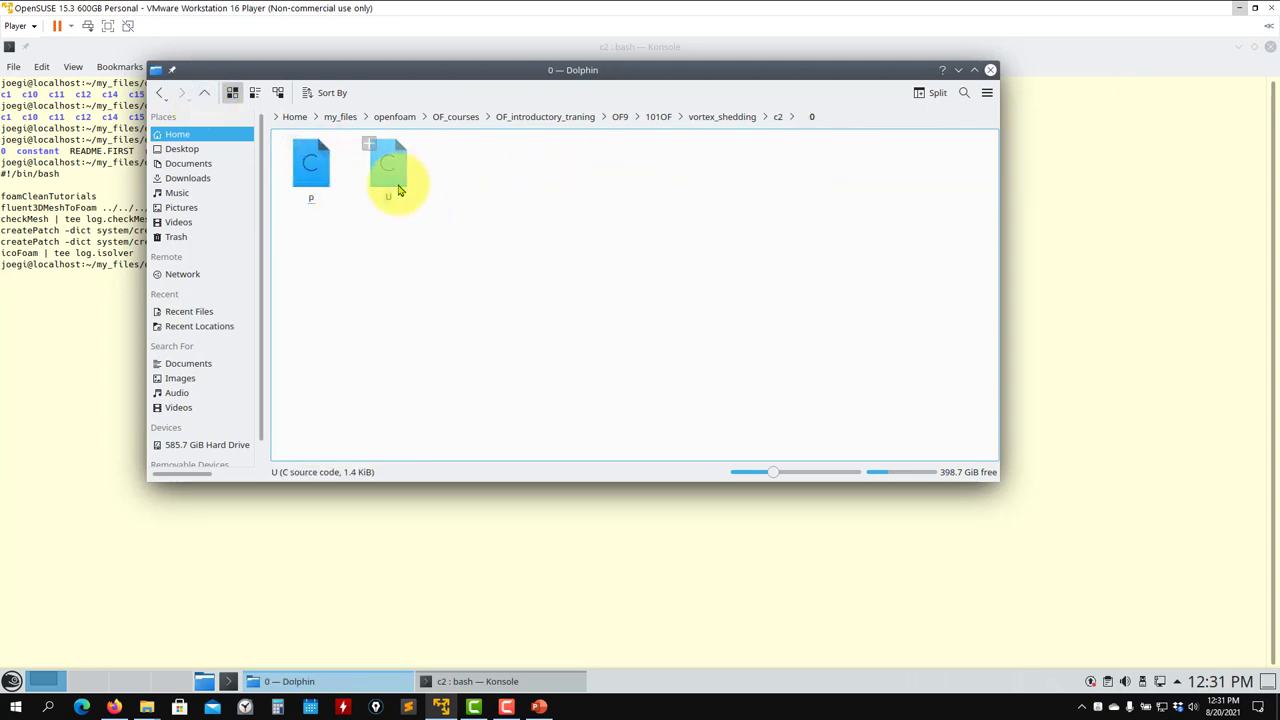
click(204, 96)
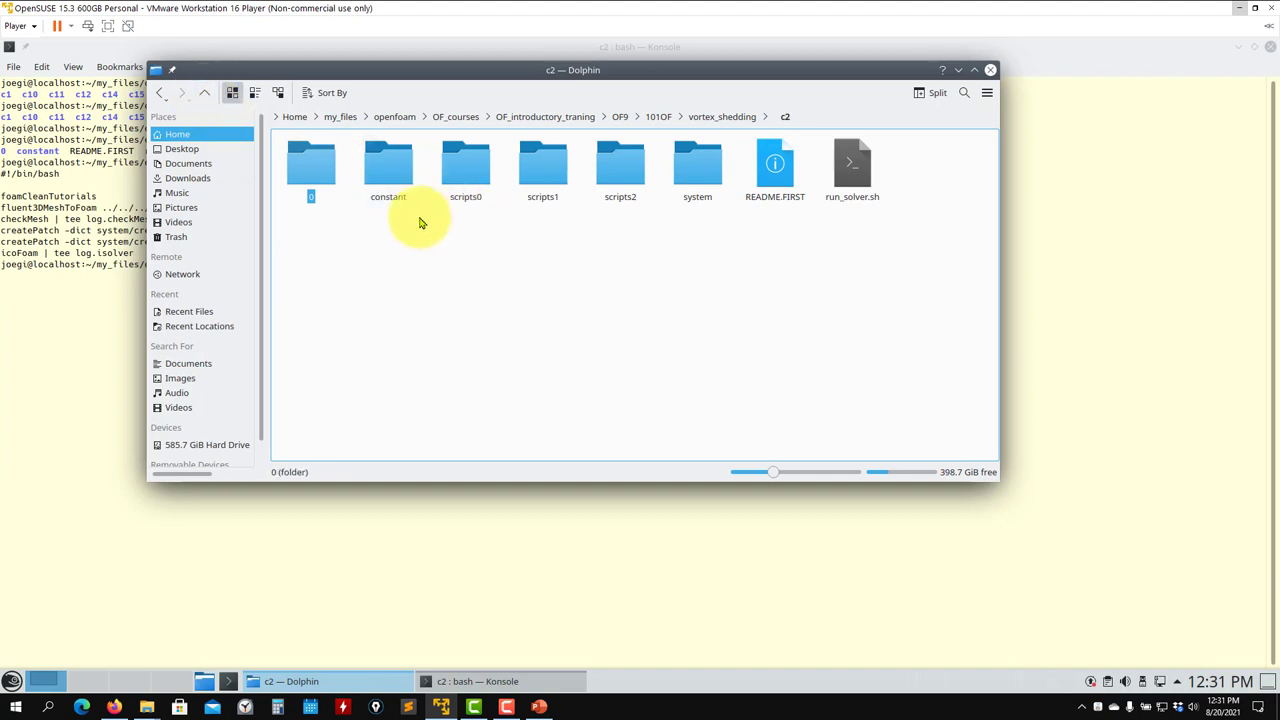
click(697, 182)
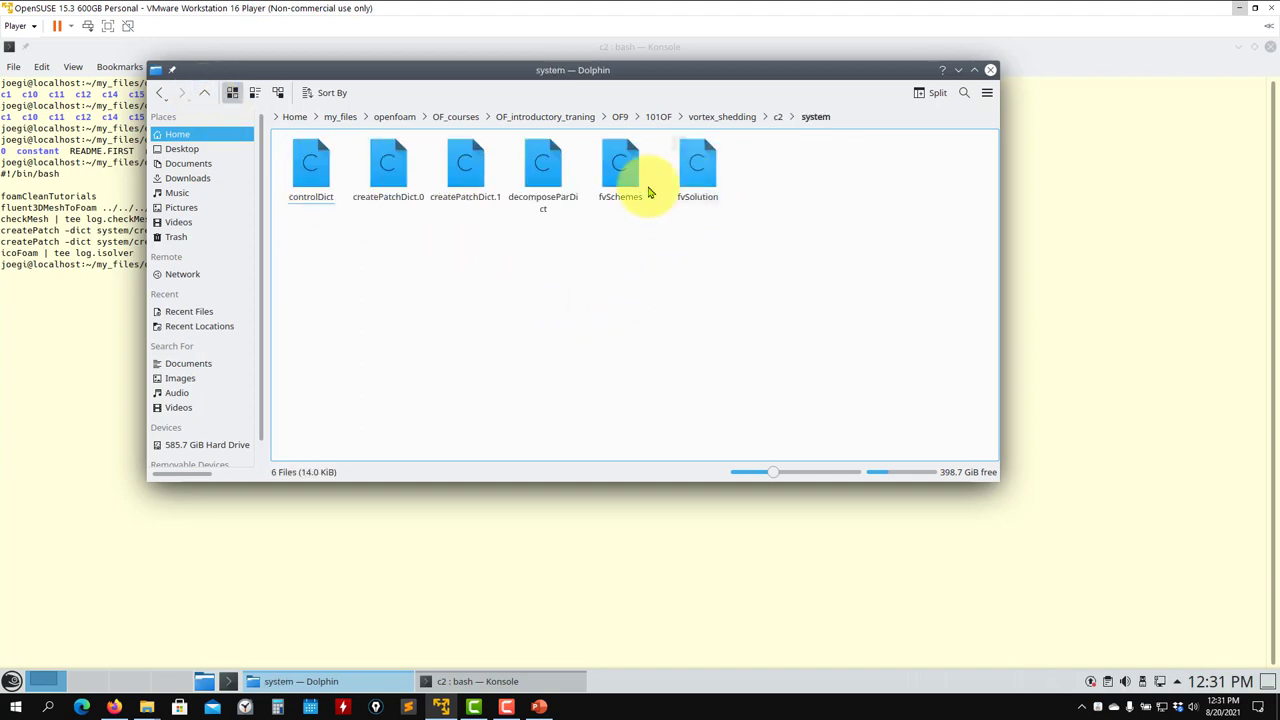
click(204, 93)
Open run_solver.sh from the c2 folder in Text Editor
right_click(862, 186)
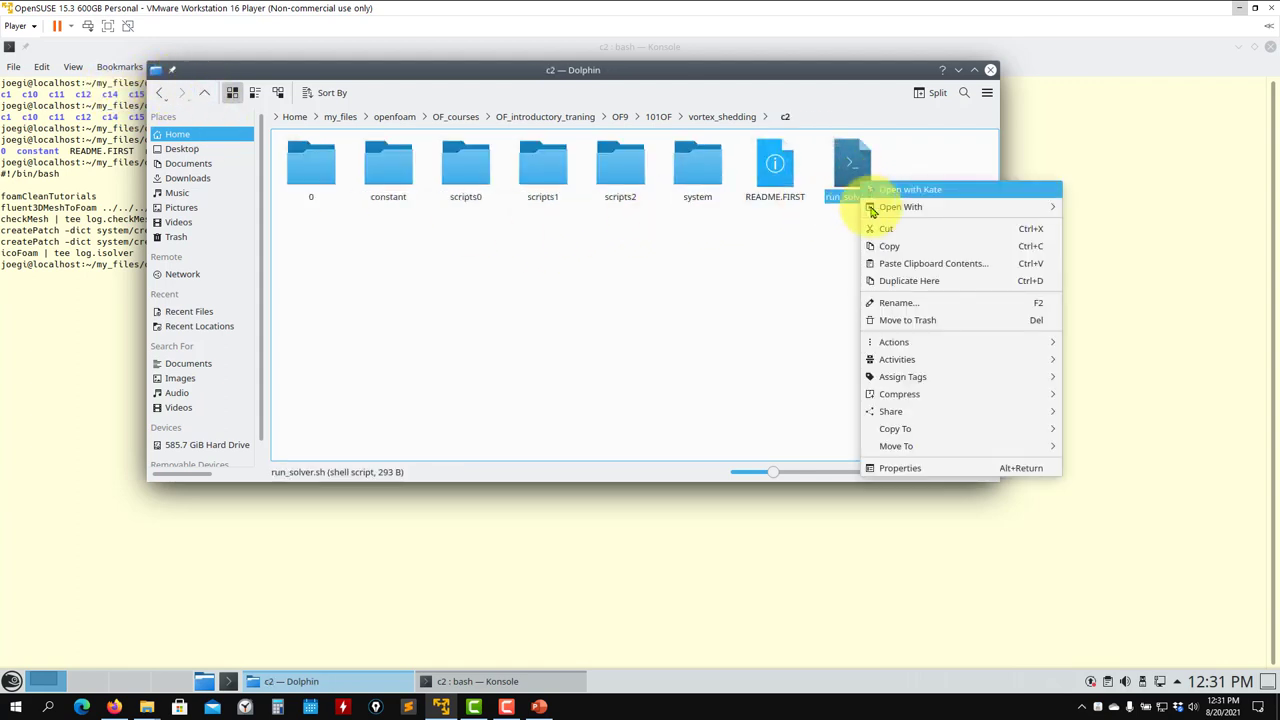
mouse_move(872, 207)
click(1082, 258)
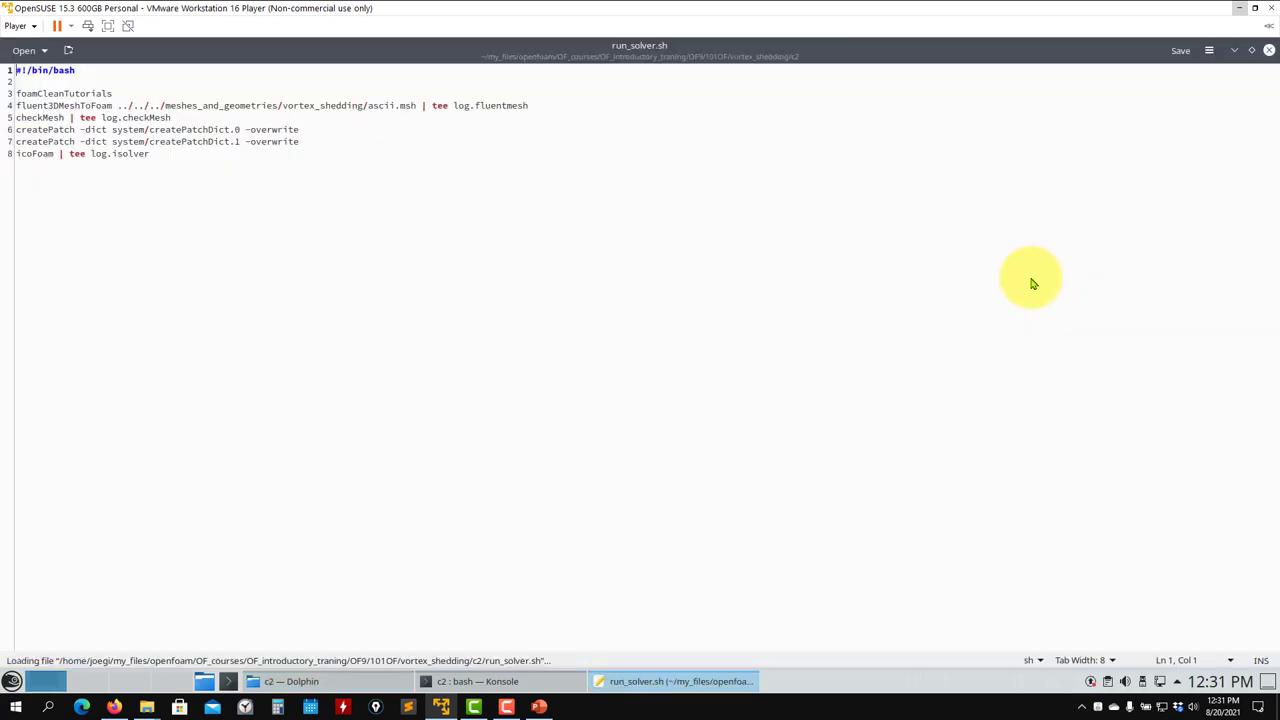
Switch to Konsole, load the OpenFOAM 9 environment with of9, and list the c2 case contents before and after with ls
click(474, 681)
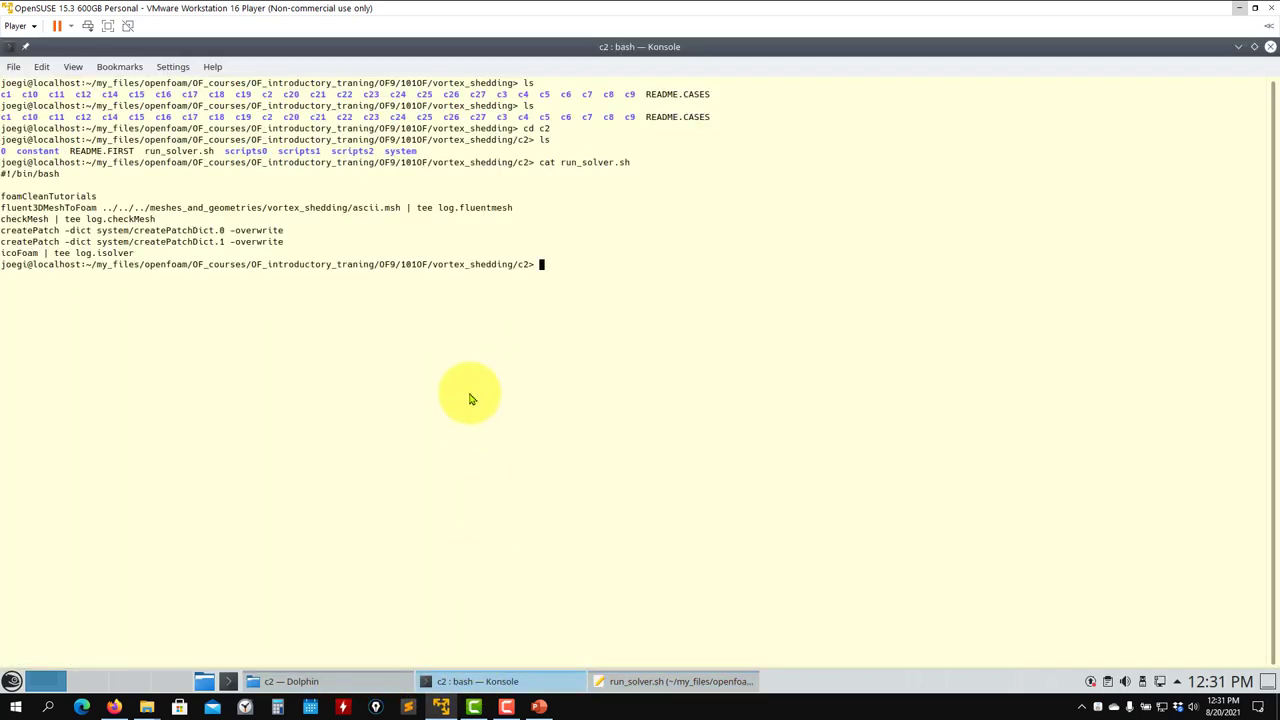
text(ls)
key(Return)
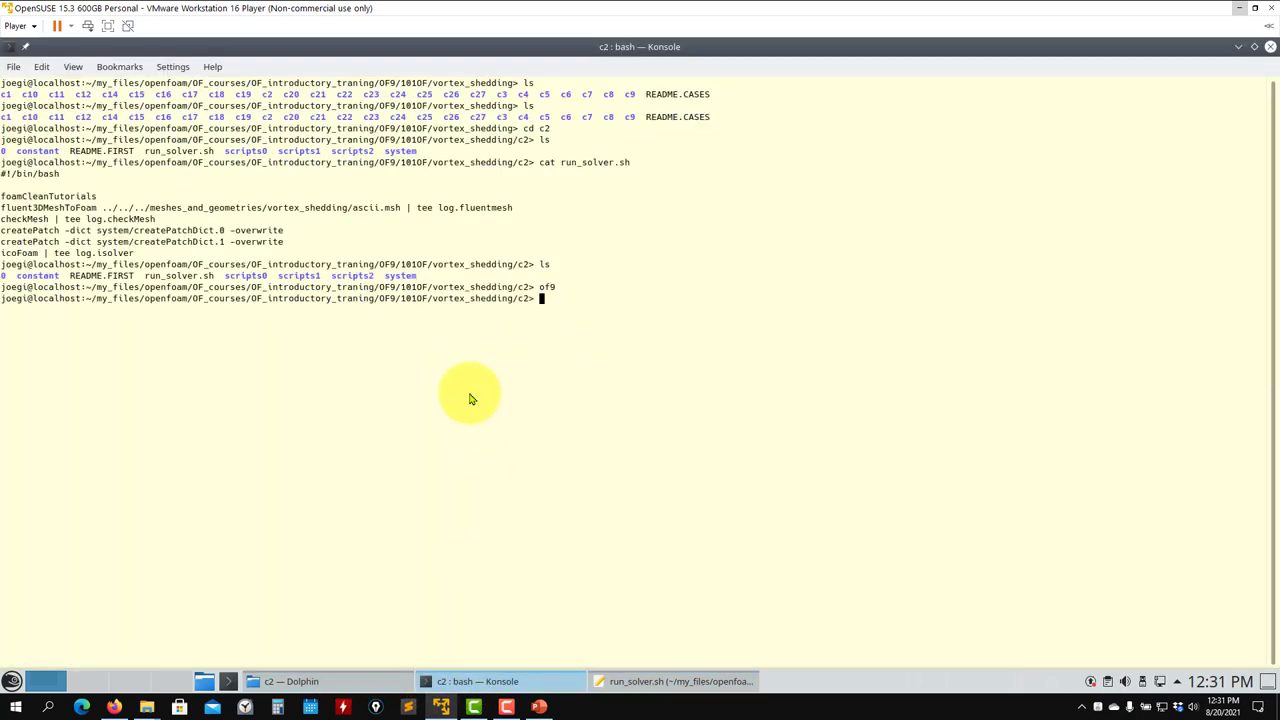
text(ls)
key(Return)
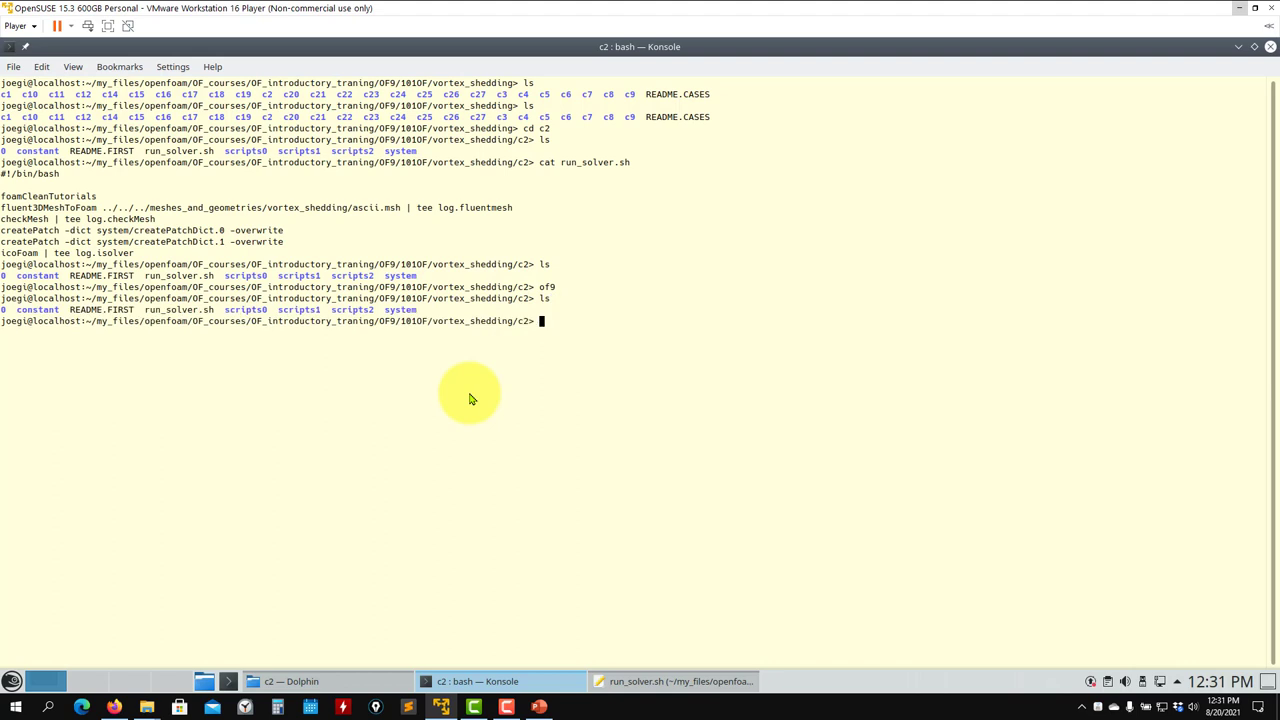
Examine the mesh conversion line in run_solver.sh, comparing its relative mesh path with the current terminal directory
click(655, 680)
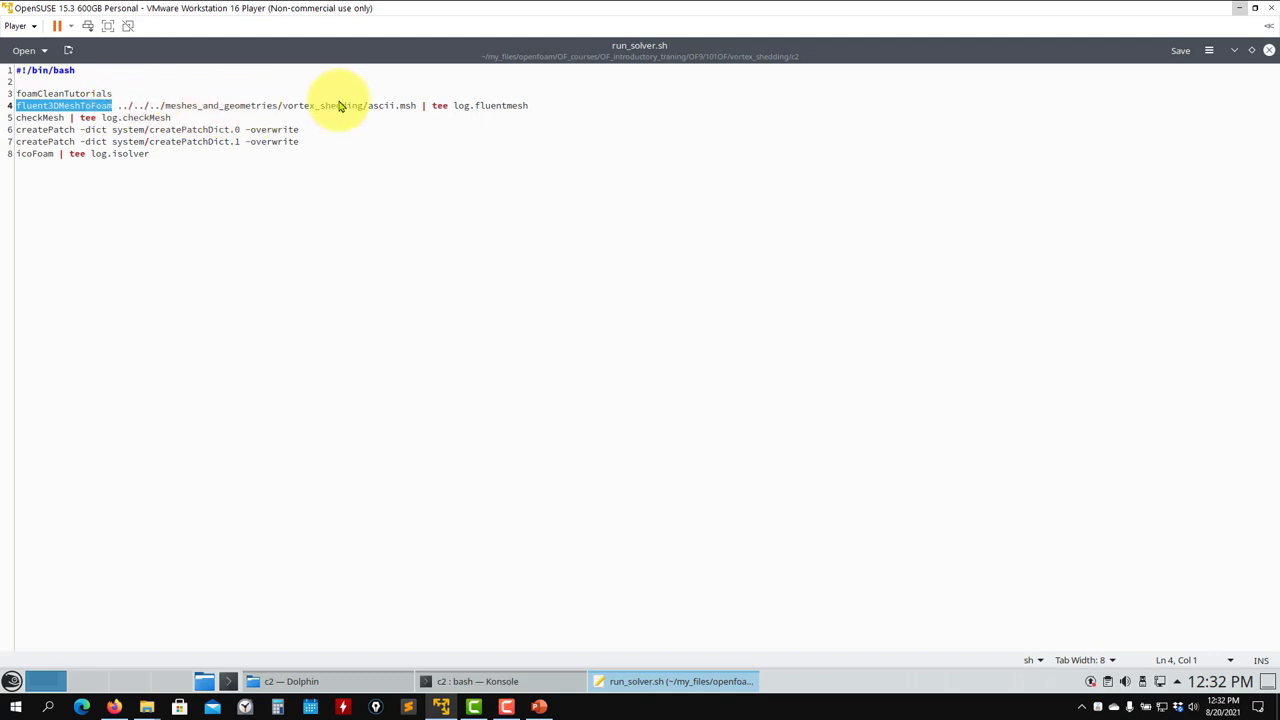
drag(420, 107, 160, 107)
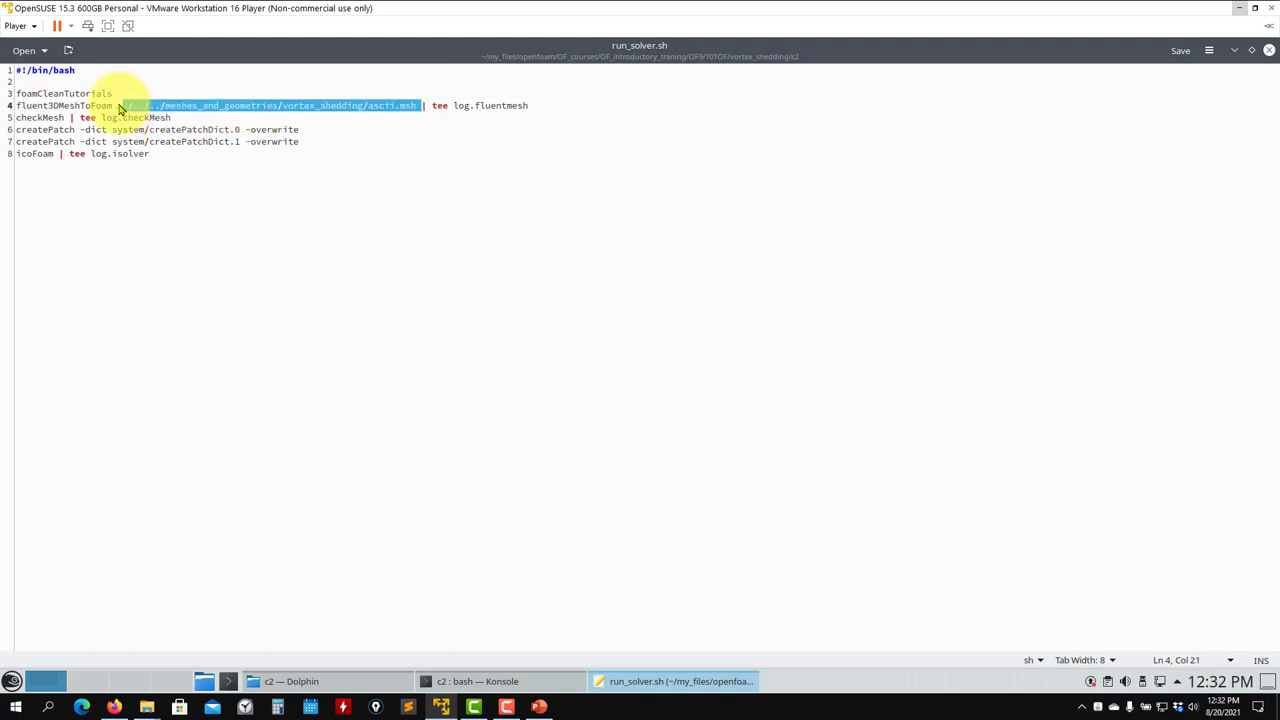
click(151, 107)
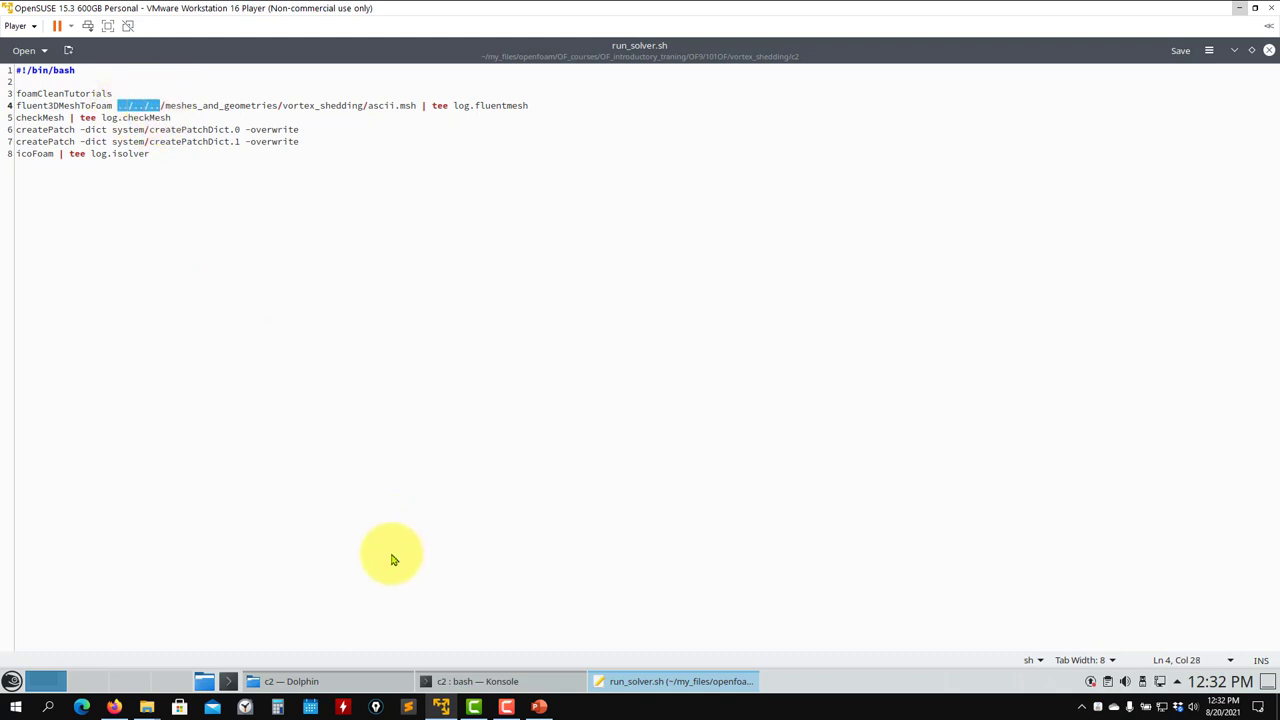
click(465, 681)
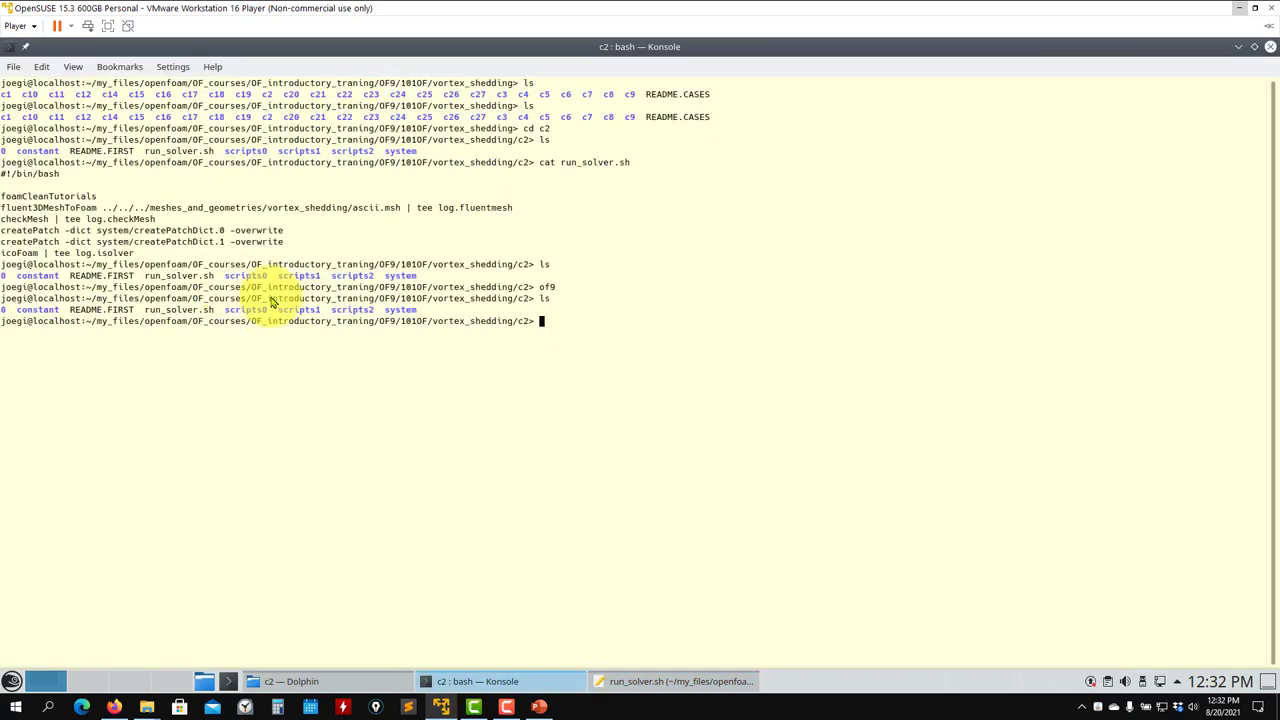
click(703, 681)
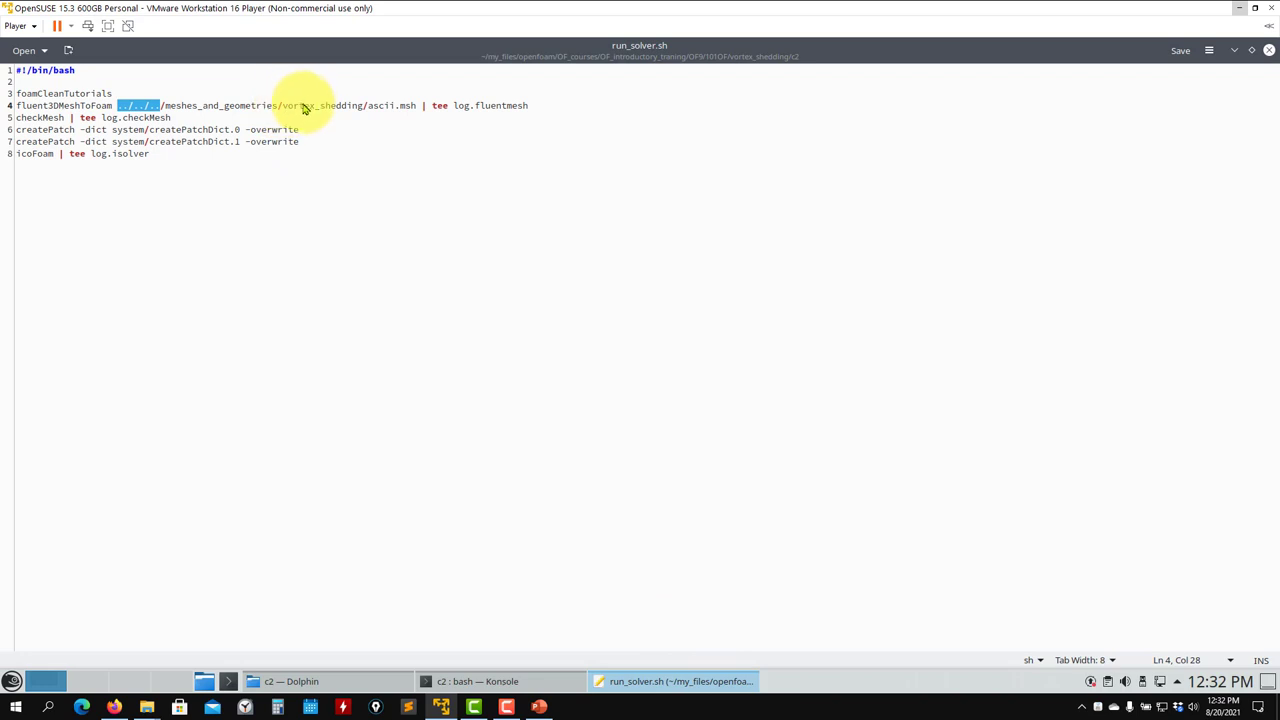
Copy the fluent3DMeshToFoam line from run_solver.sh and run it in Konsole to convert ascii.msh, logging to log.fluentmesh
triple_click(360, 106)
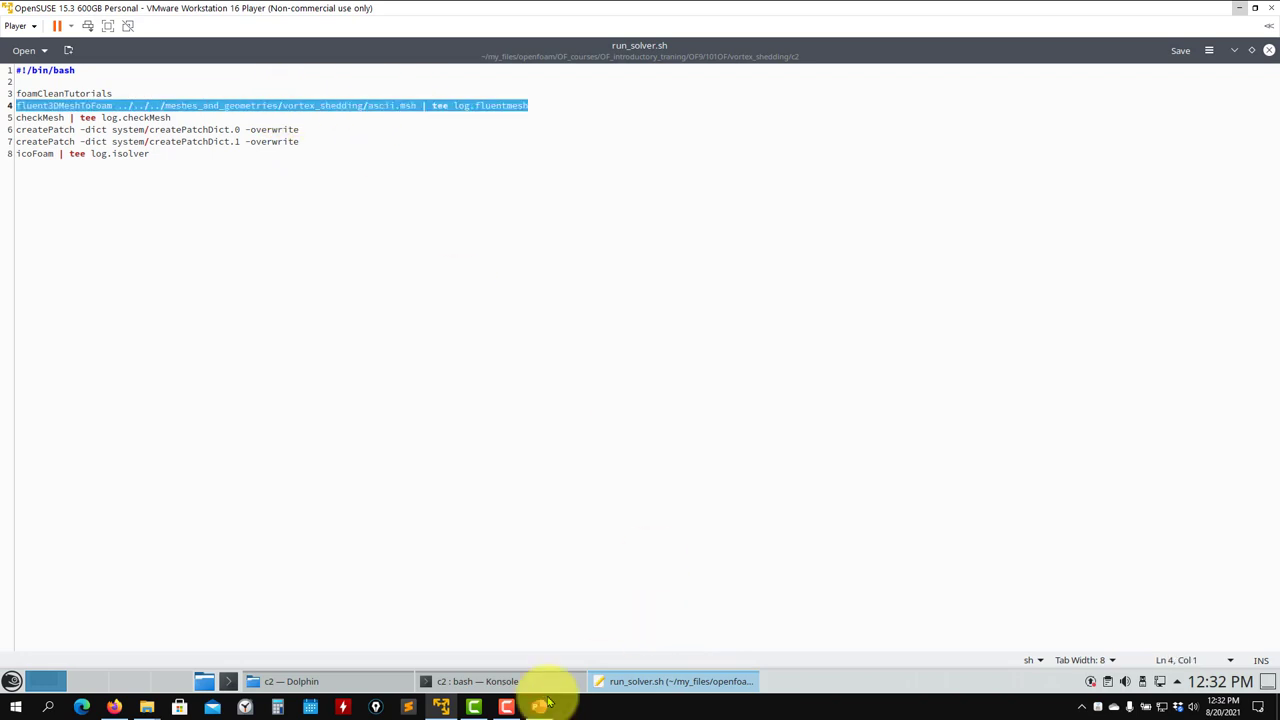
click(487, 684)
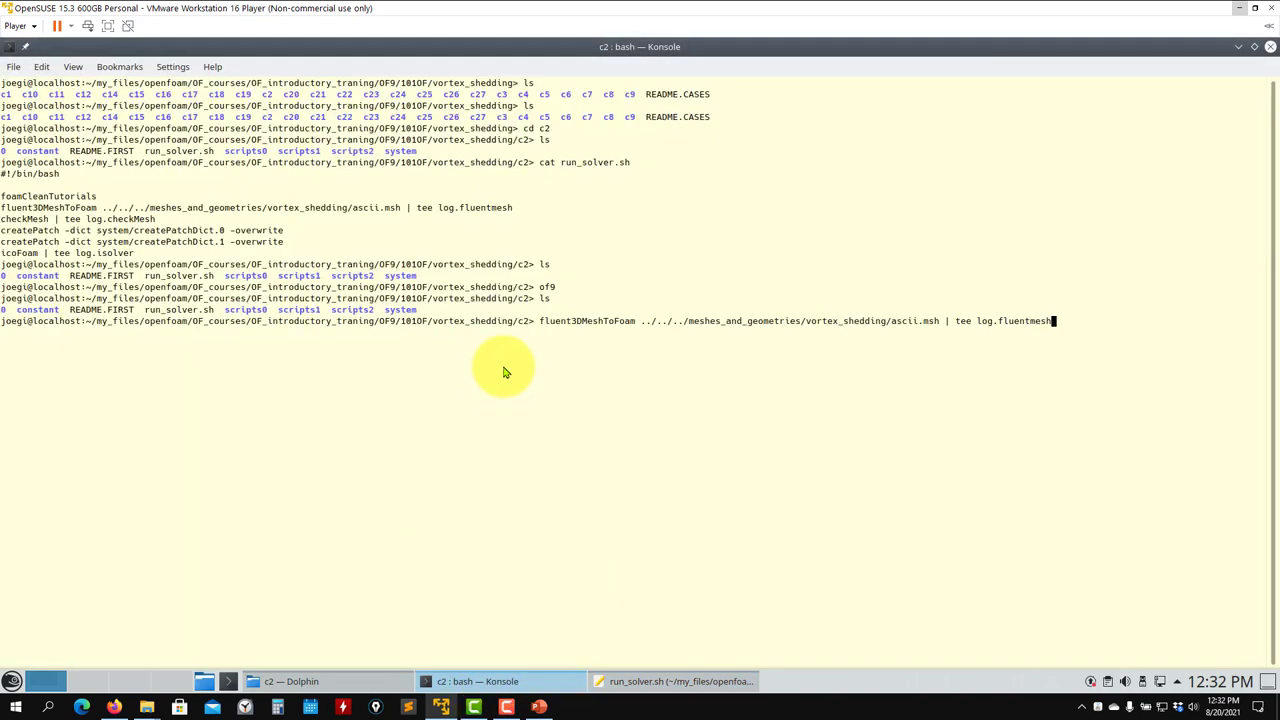
key(Return)
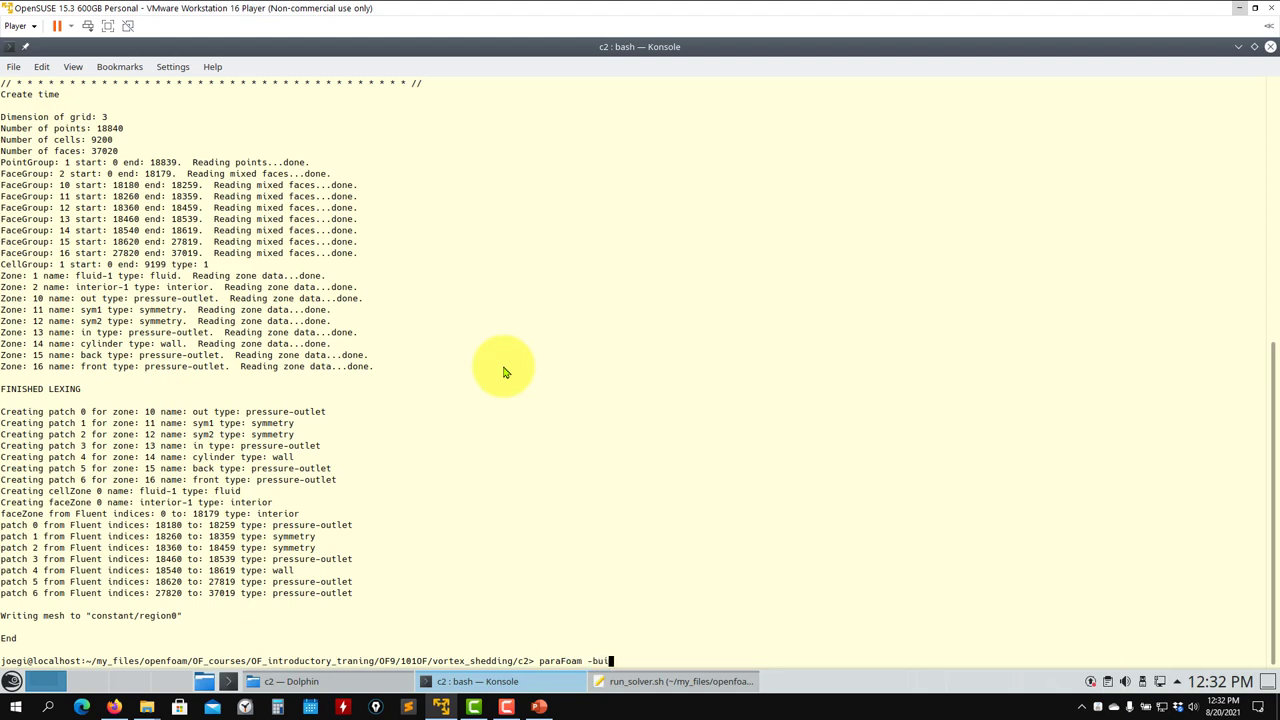
Launch ParaView from the terminal with paraFoam -builtin and load the c2.foam mesh
key(Return)
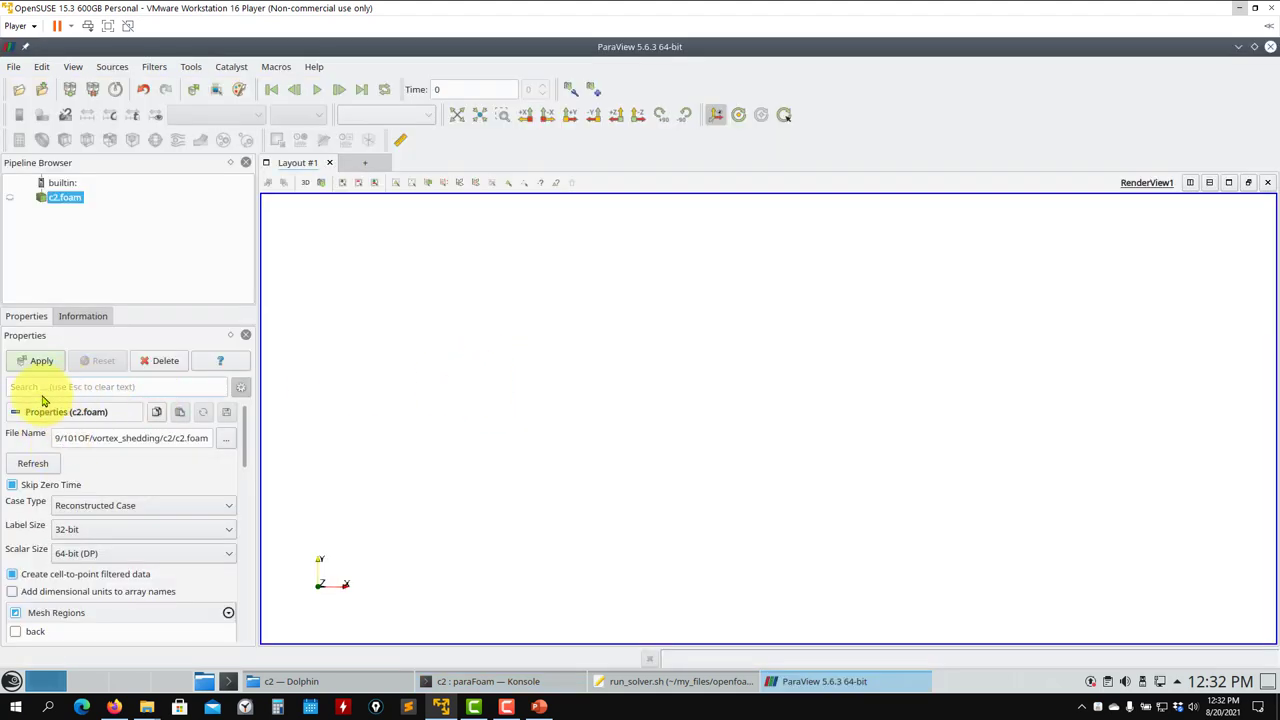
click(42, 362)
scroll(488, 250, up, 3)
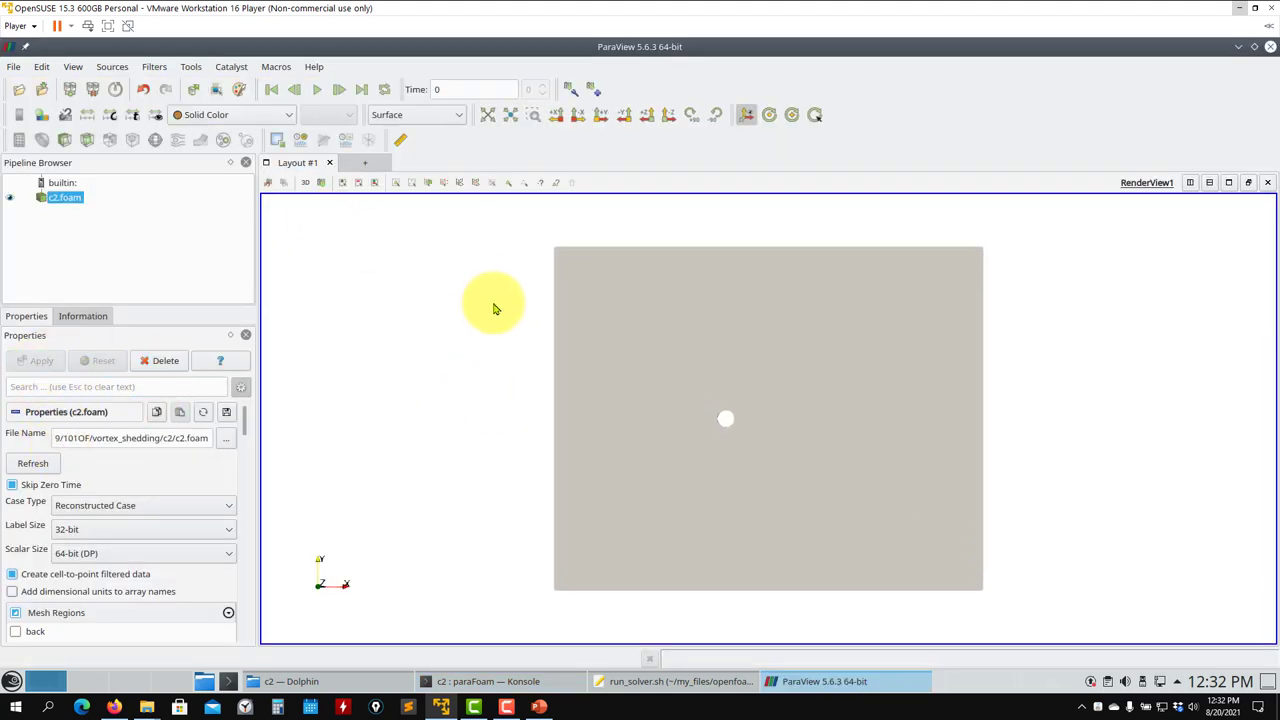
Display the c2.foam mesh as Surface With Edges and inspect it from several angles, including its thickness and the cylinder hole
drag(530, 385, 675, 414)
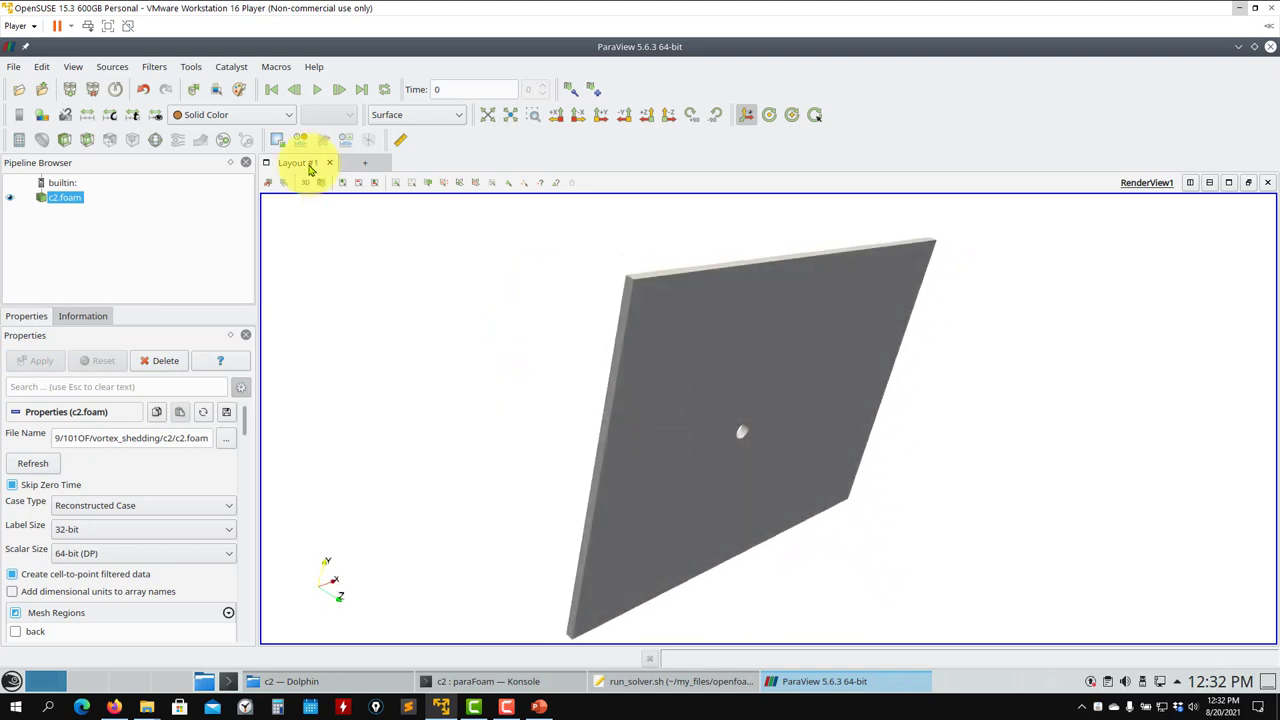
click(460, 118)
click(434, 235)
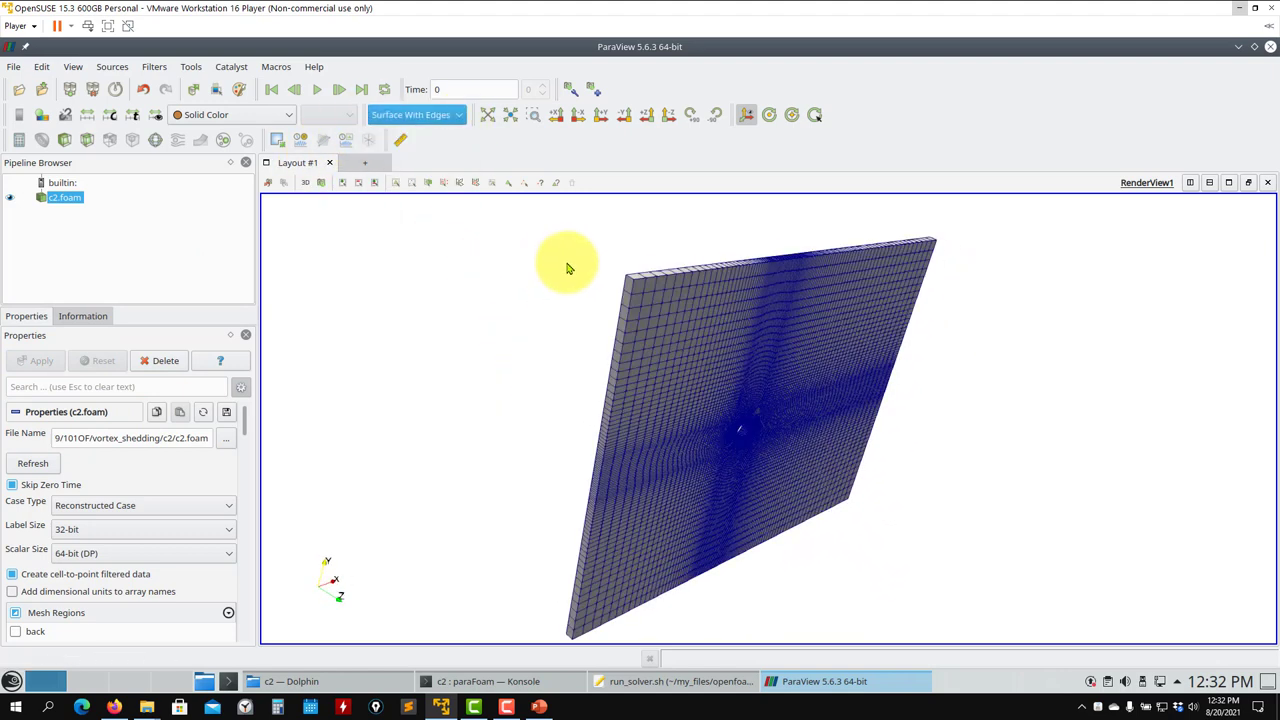
scroll(567, 300, up, 2)
drag(565, 323, 660, 297)
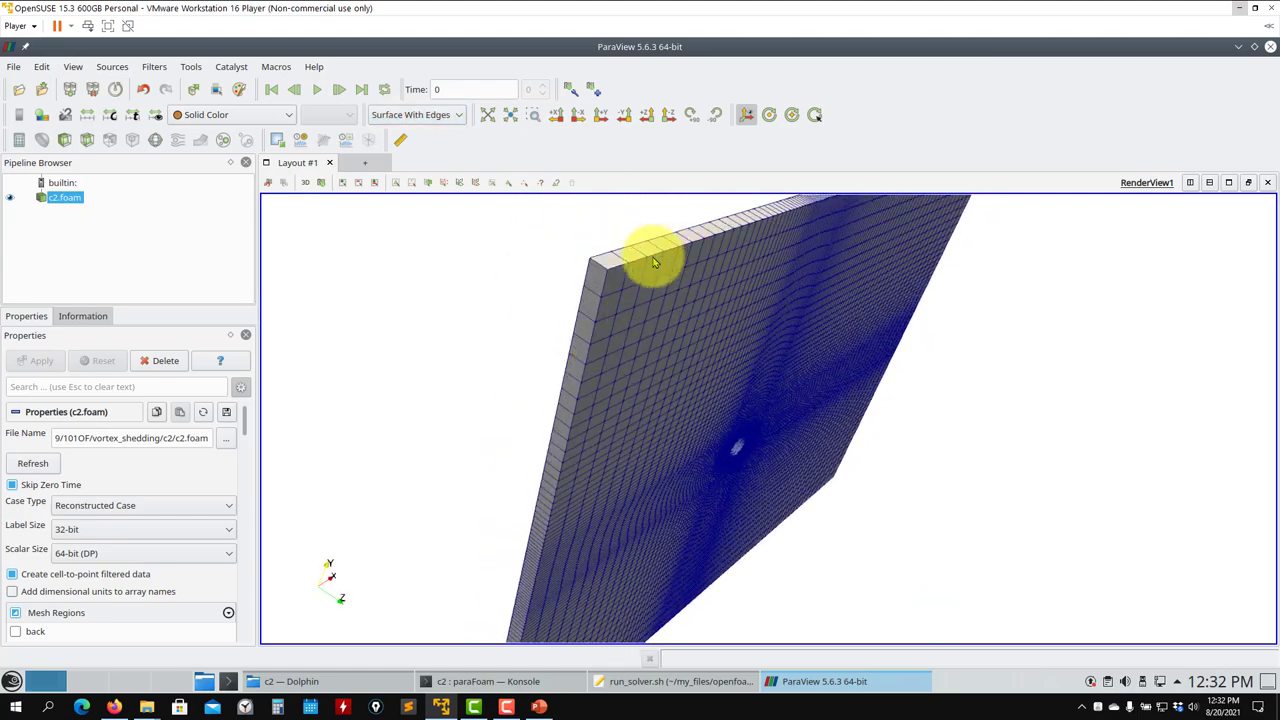
drag(600, 329, 566, 411)
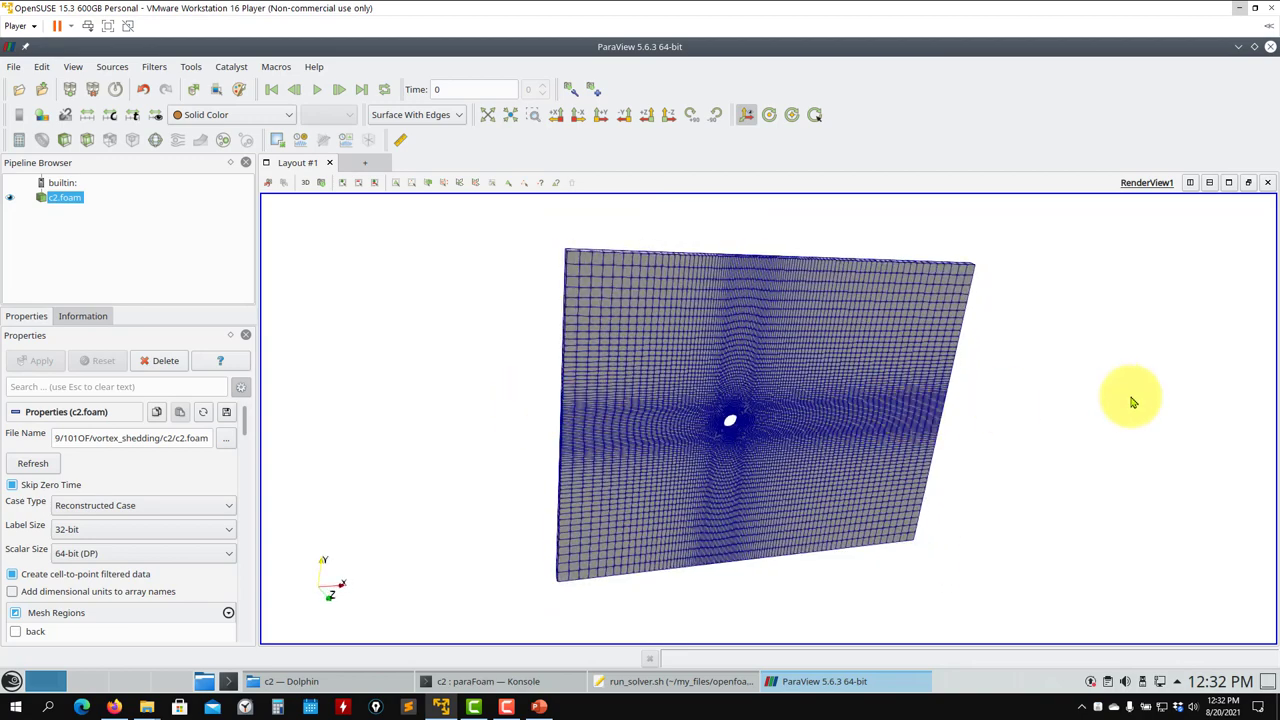
drag(655, 390, 586, 326)
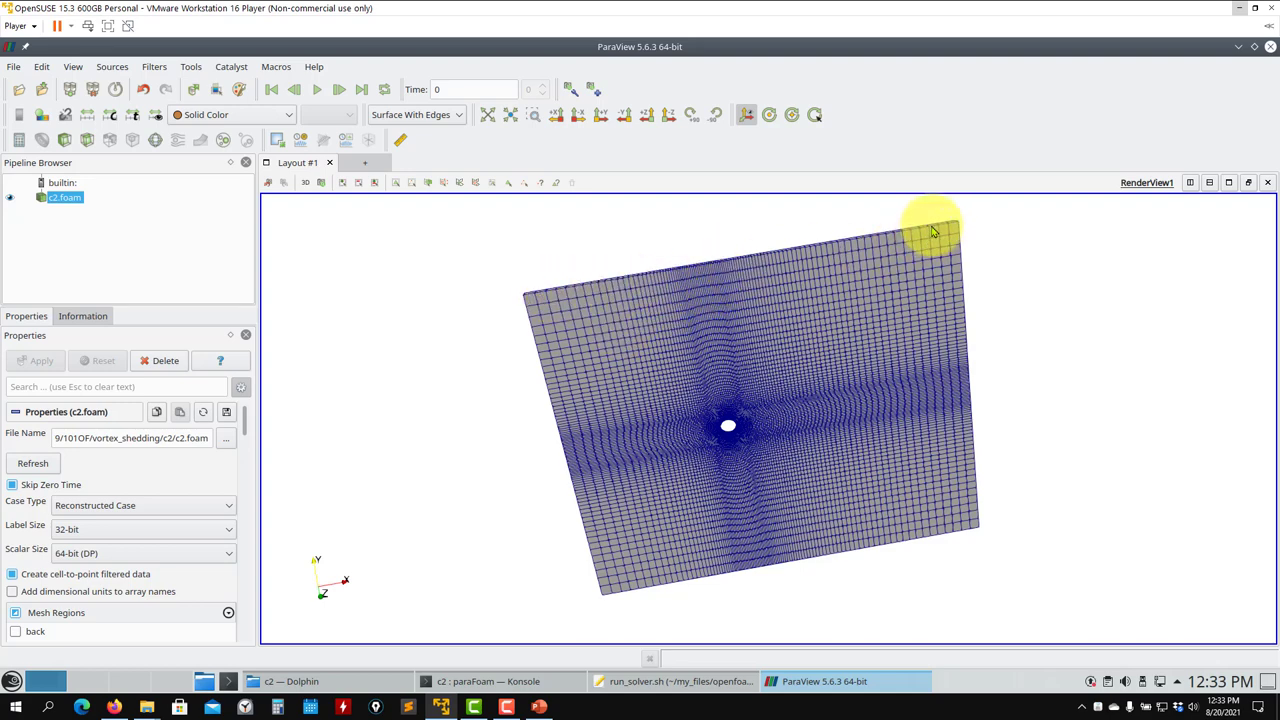
drag(809, 429, 786, 391)
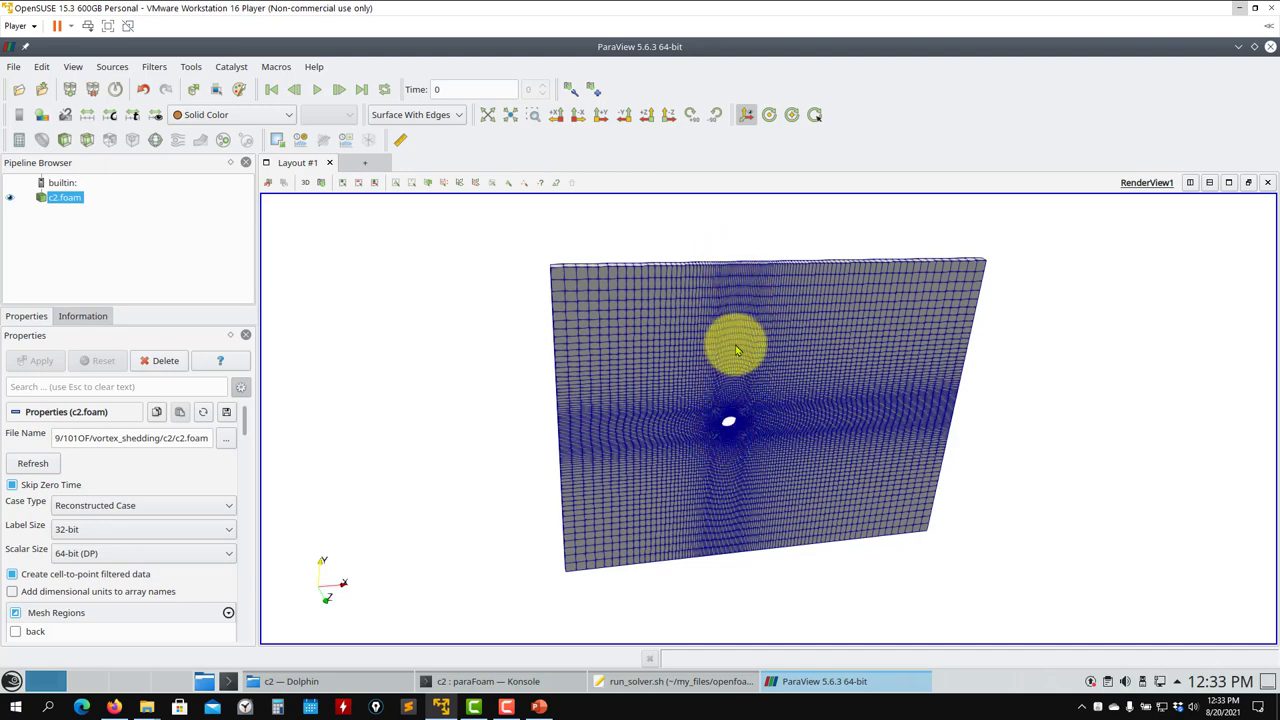
drag(757, 443, 788, 317)
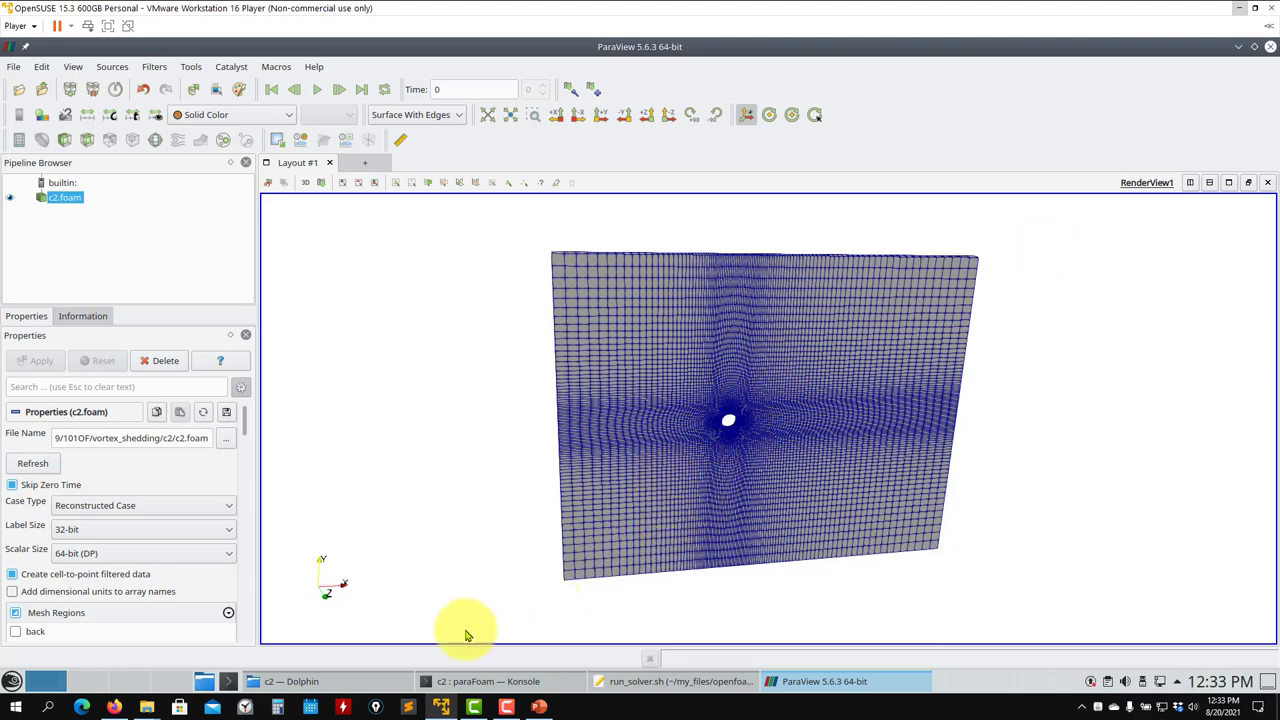
Open the boundary file from the c2 case's constant/polyMesh folder in Text Editor
click(300, 681)
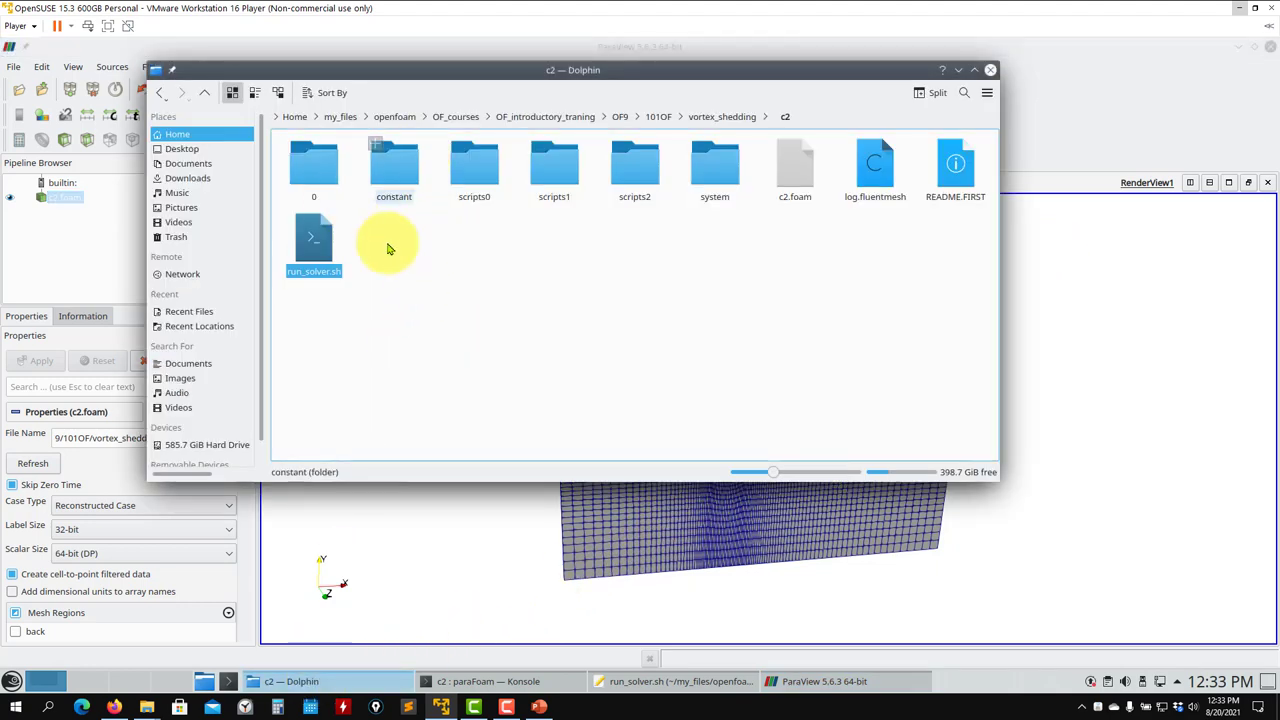
double_click(393, 180)
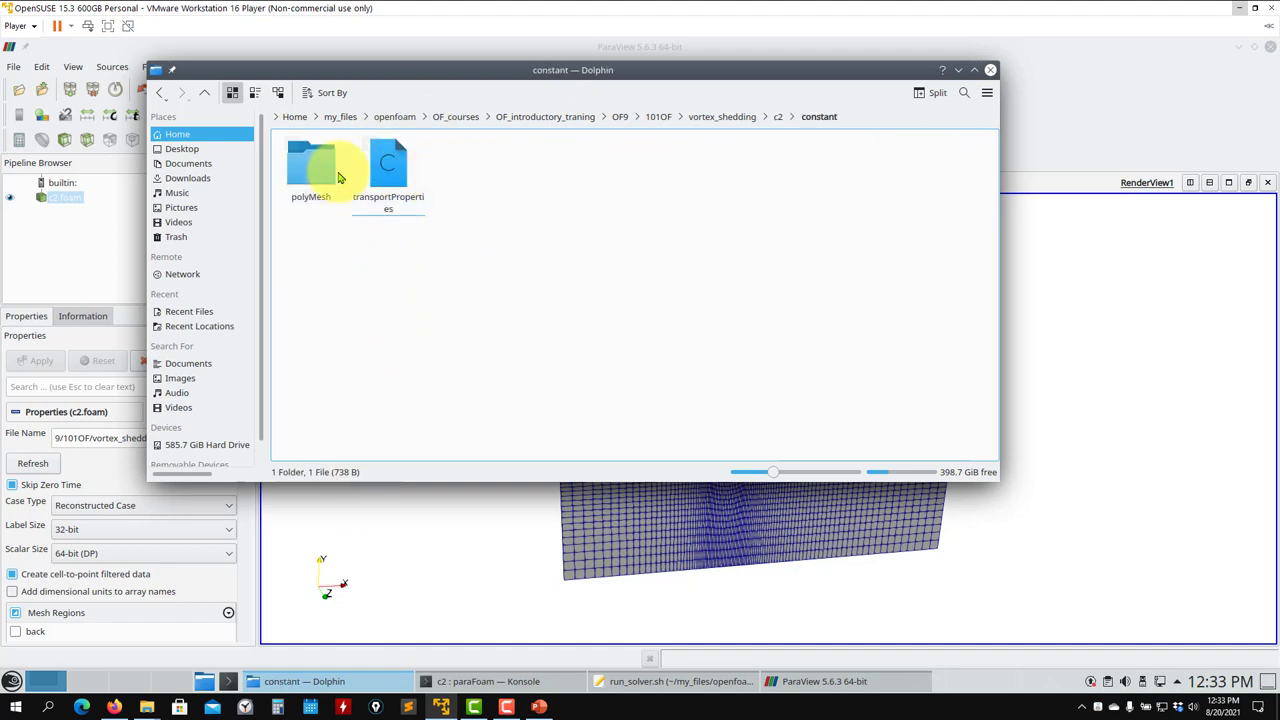
double_click(316, 168)
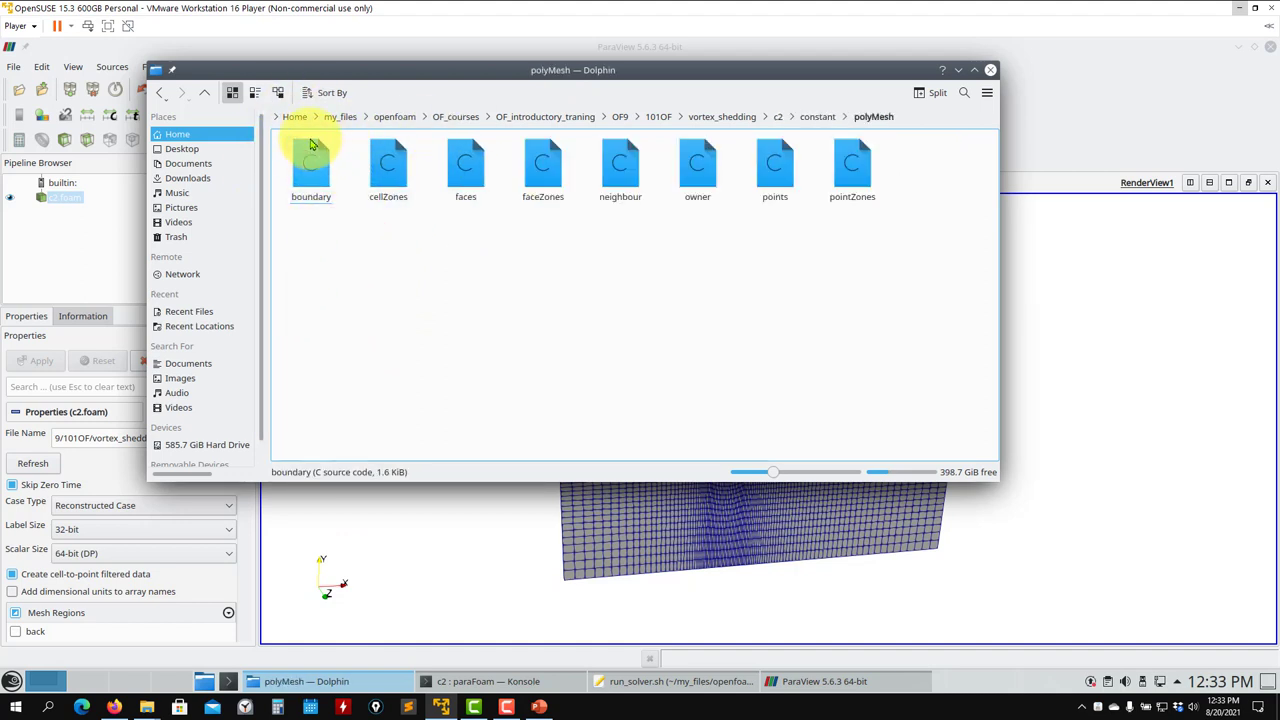
right_click(298, 168)
mouse_move(420, 195)
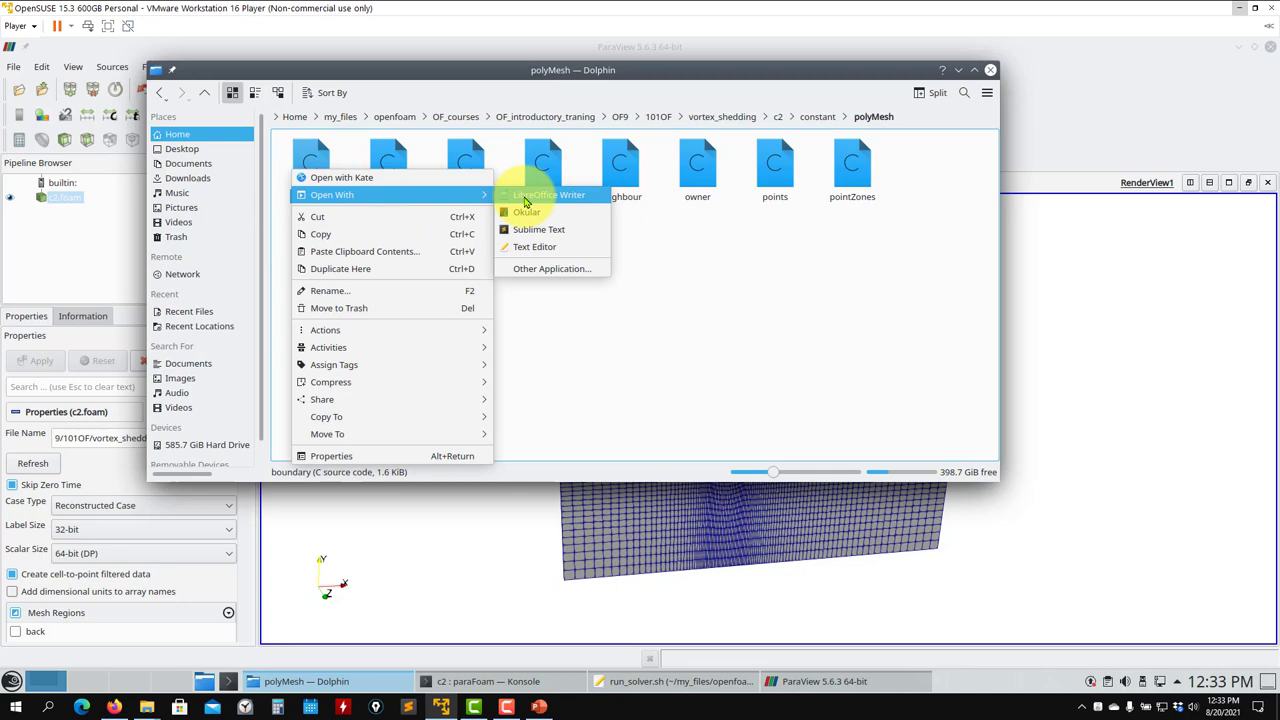
click(552, 247)
Reposition the boundary file's editor window so its patch definitions are readable beside the ParaView properties
drag(685, 53, 400, 192)
click(966, 72)
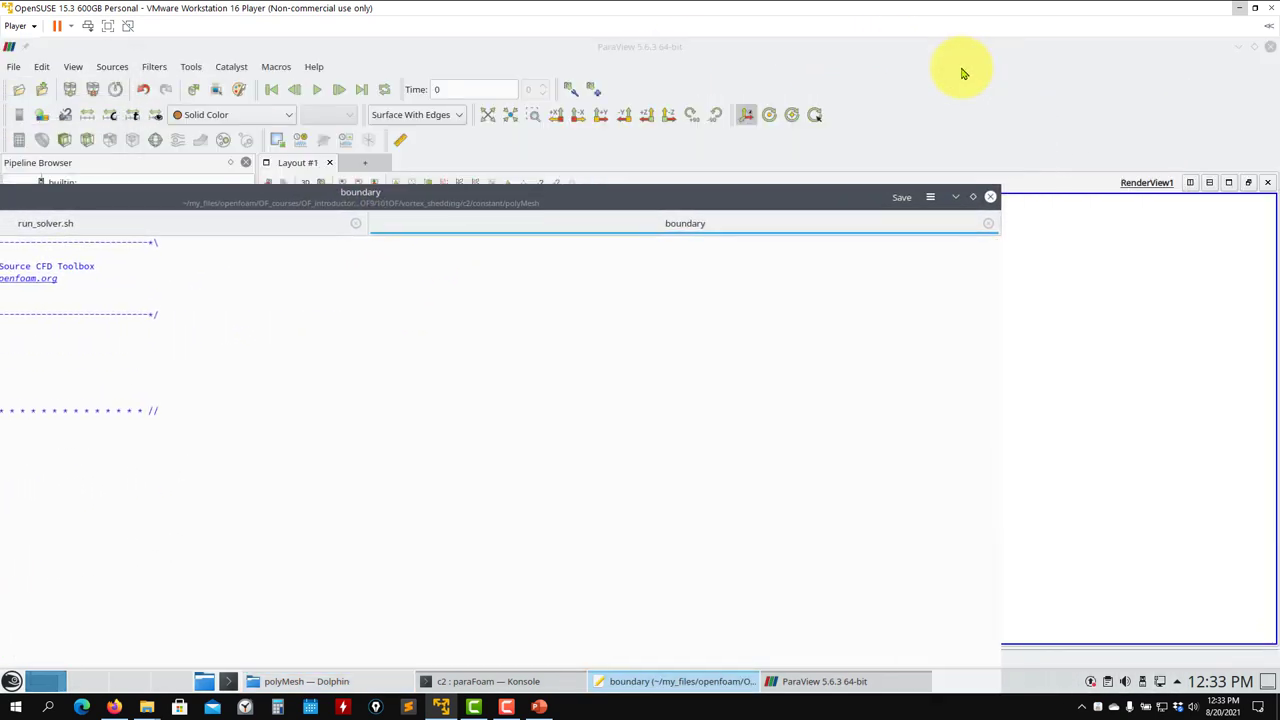
drag(707, 183, 1095, 63)
drag(434, 57, 893, 57)
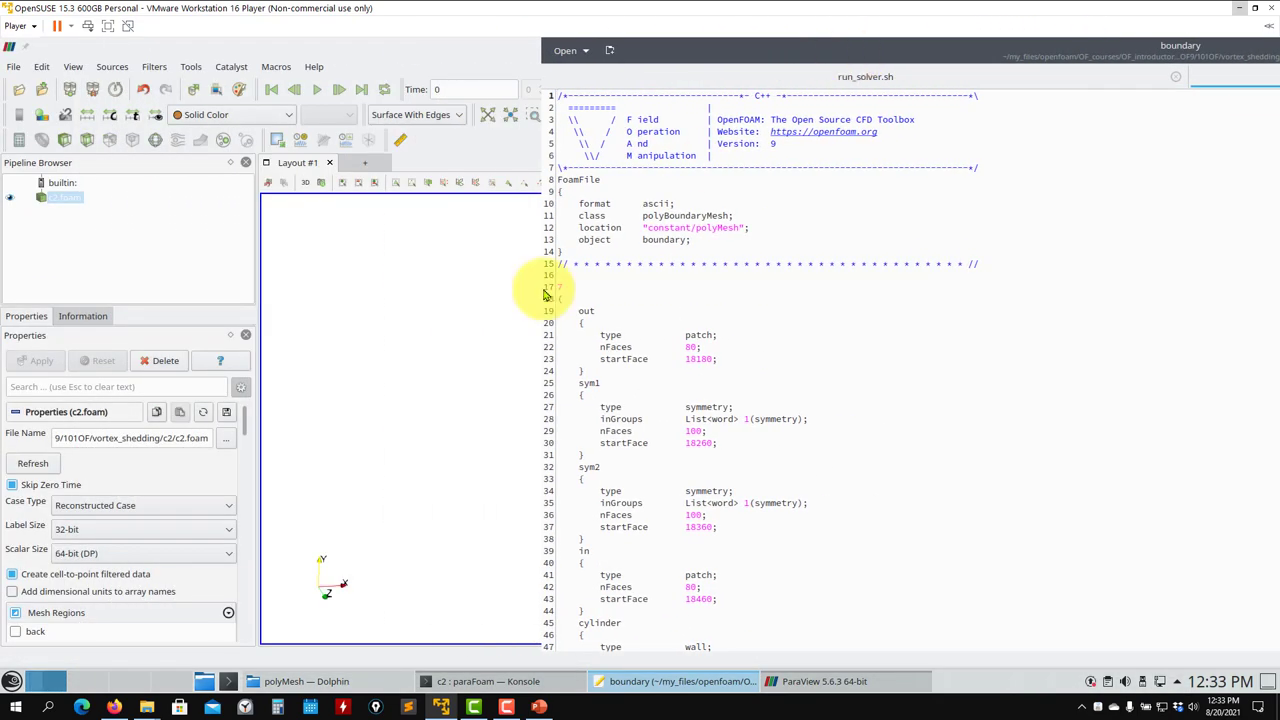
Rotate the c2.foam mesh in ParaView to view its outer faces, and return to the boundary file
click(414, 443)
drag(829, 451, 962, 296)
click(660, 681)
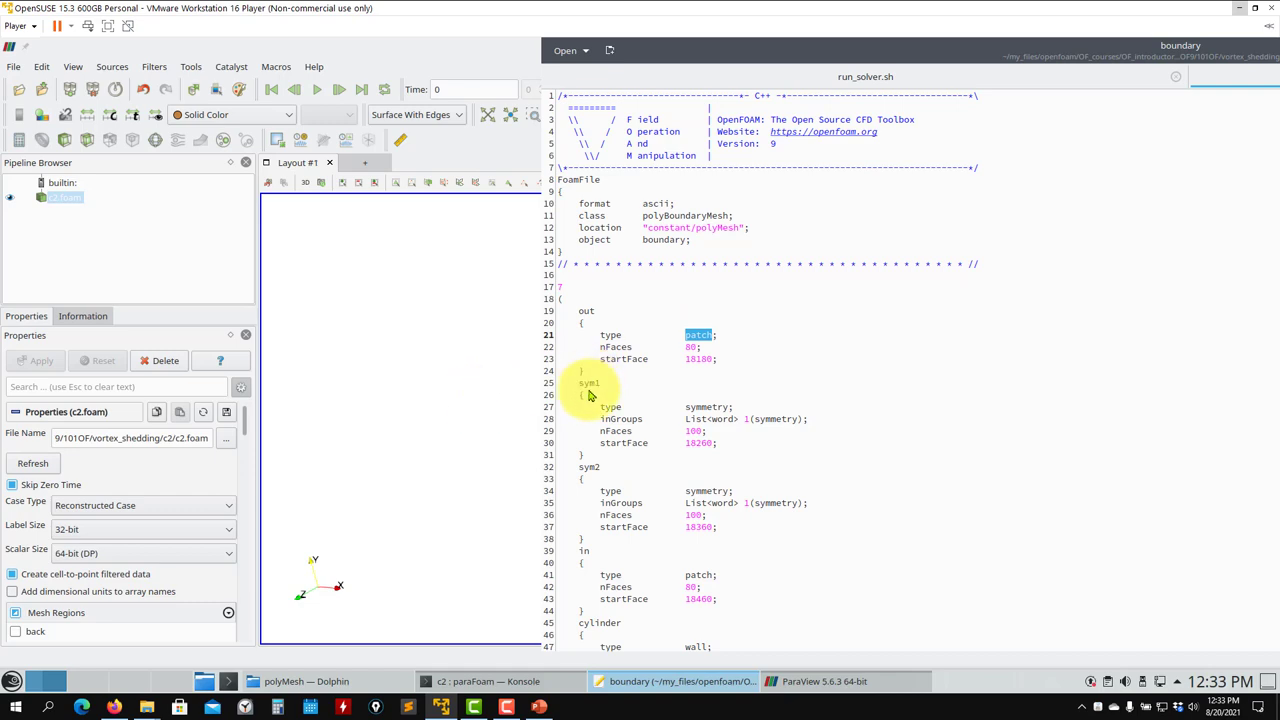
Switch to ParaView and display only the sym1 and sym2 mesh regions of c2.foam, hiding internalMesh
click(457, 500)
drag(680, 286, 677, 321)
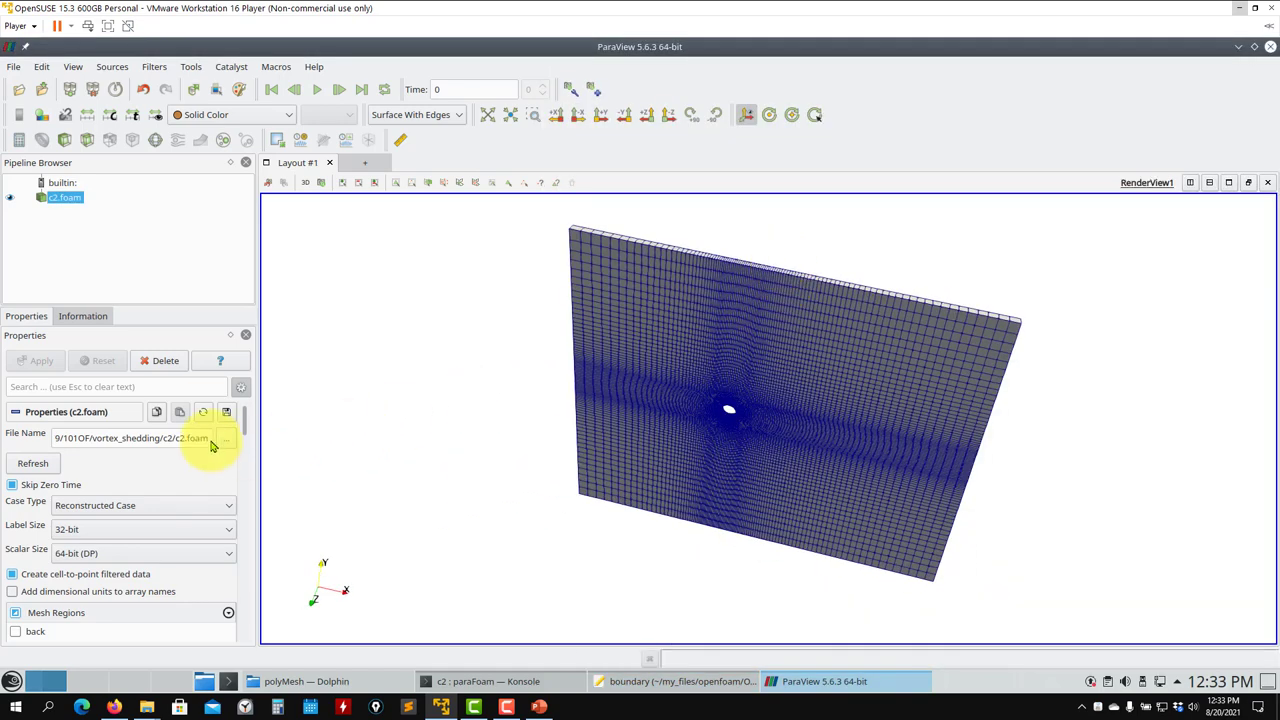
scroll(240, 425, down, 5)
scroll(251, 443, up, 2)
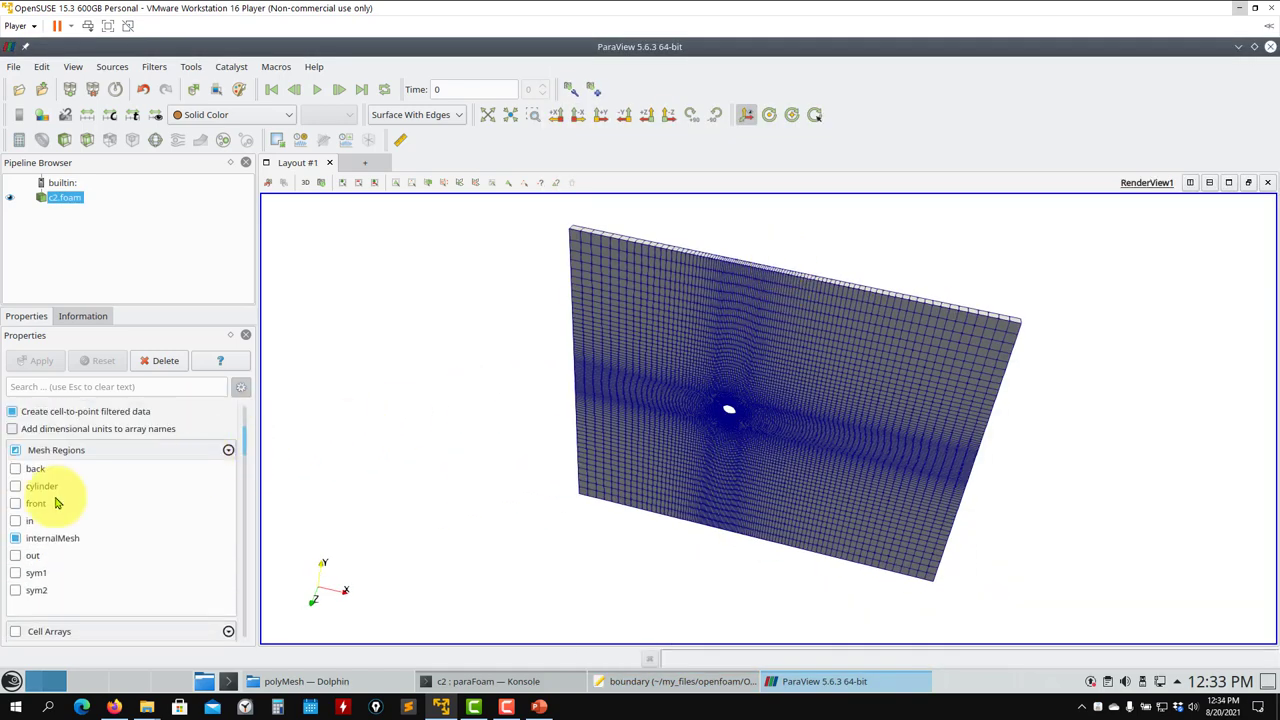
click(15, 538)
click(15, 572)
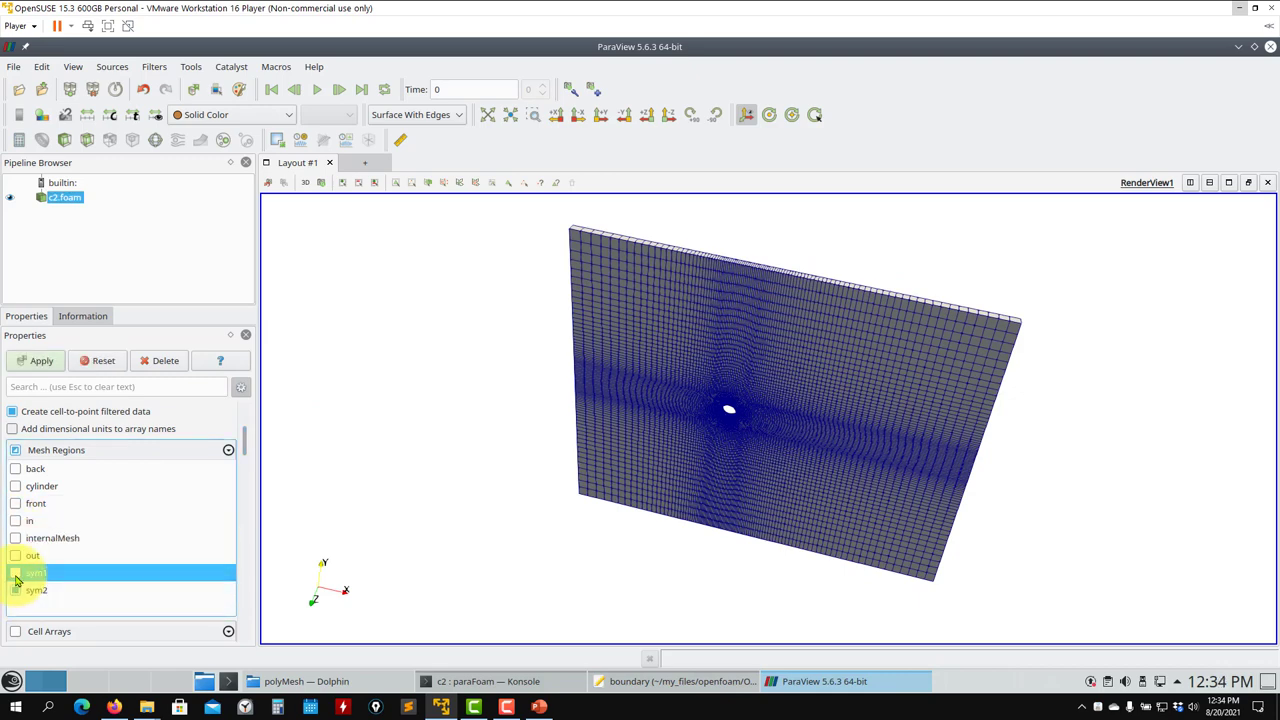
click(40, 361)
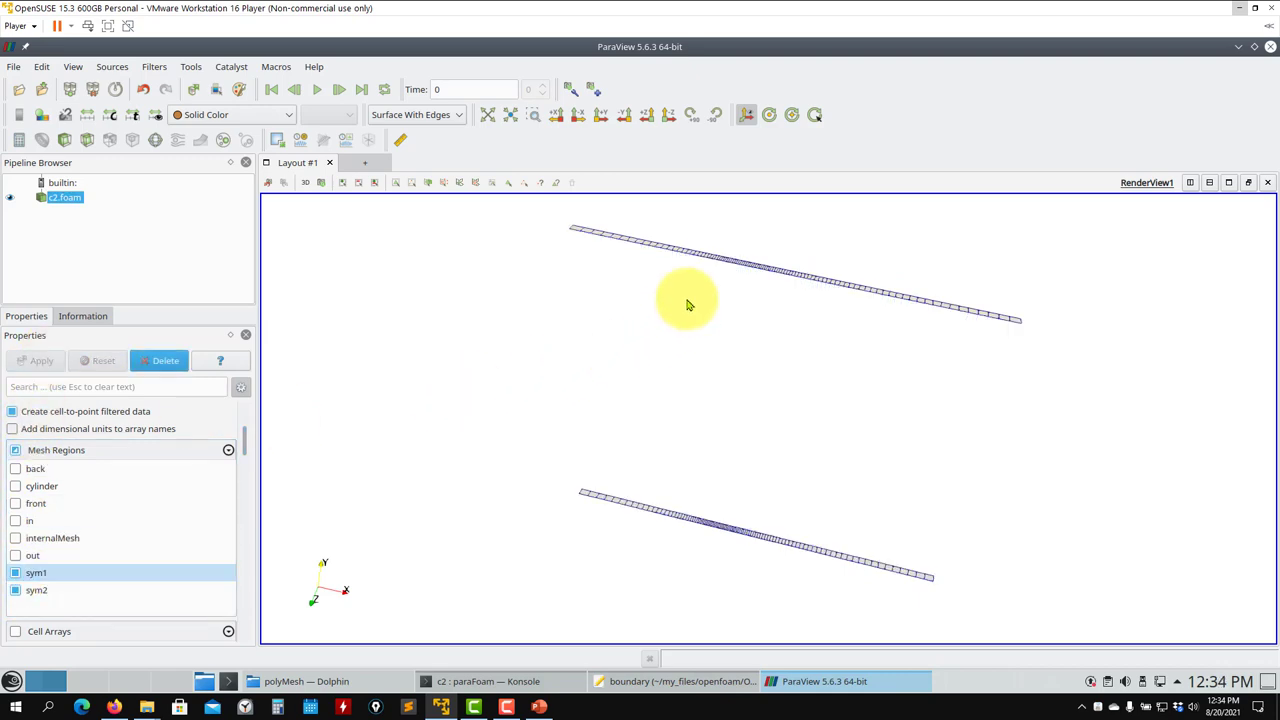
Examine the boundary file's type and inGroups entries for the out, sym1, sym2, in and cylinder patches
click(655, 681)
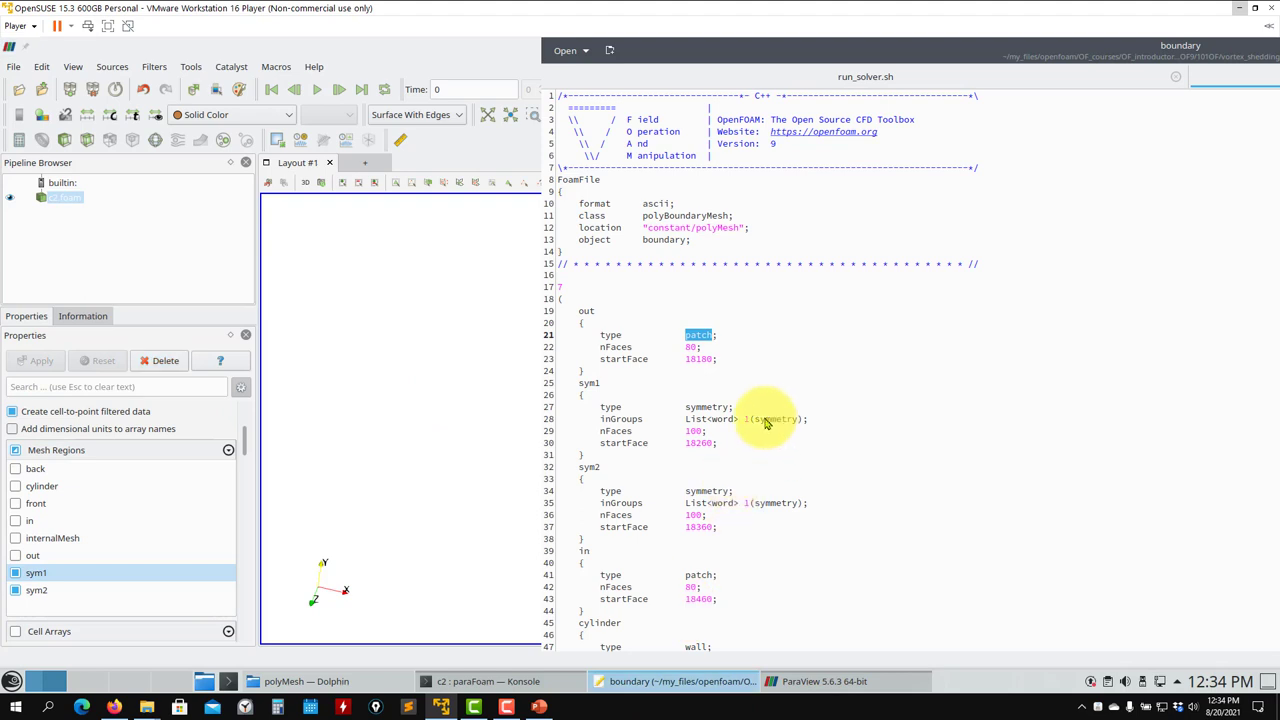
click(699, 406)
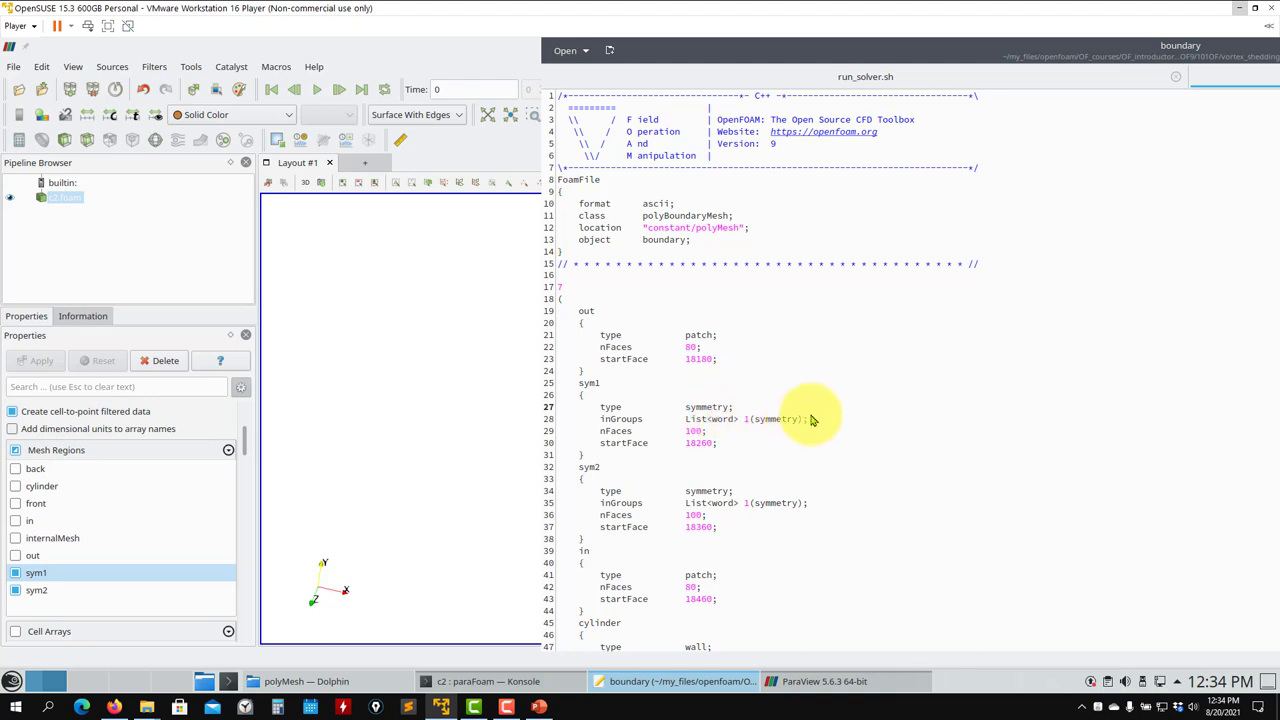
drag(810, 425, 588, 445)
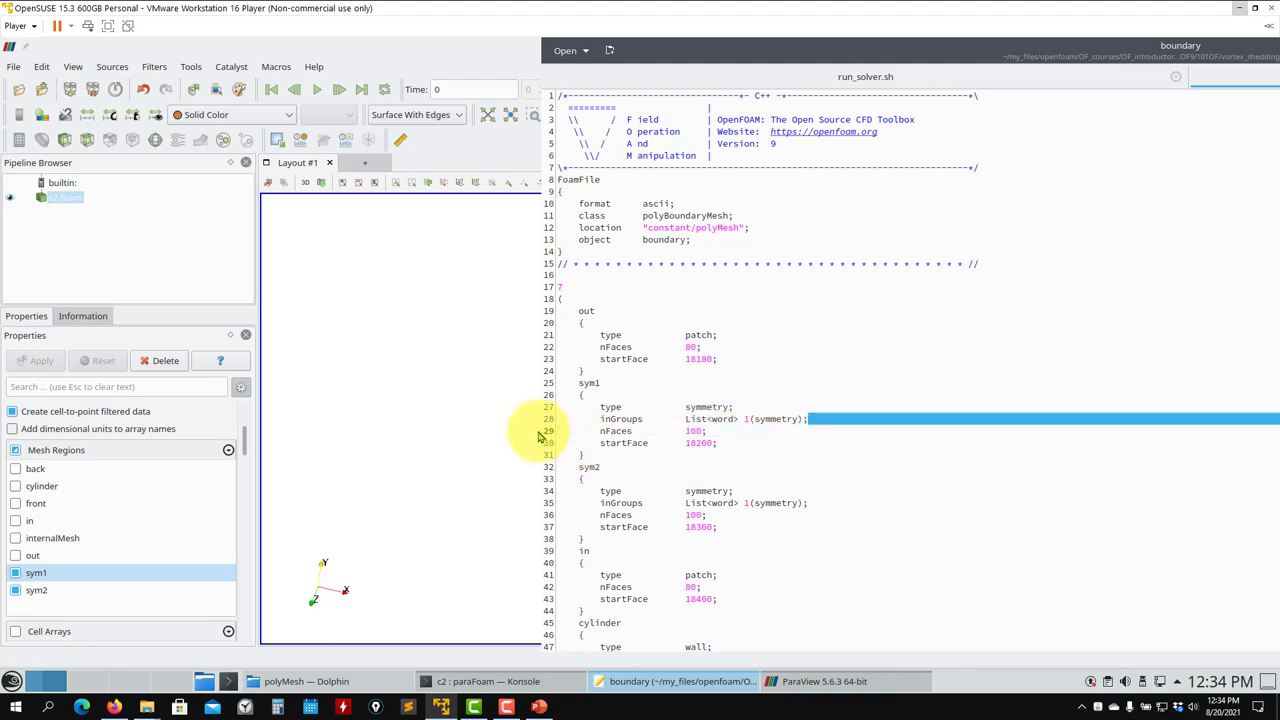
drag(533, 432, 535, 427)
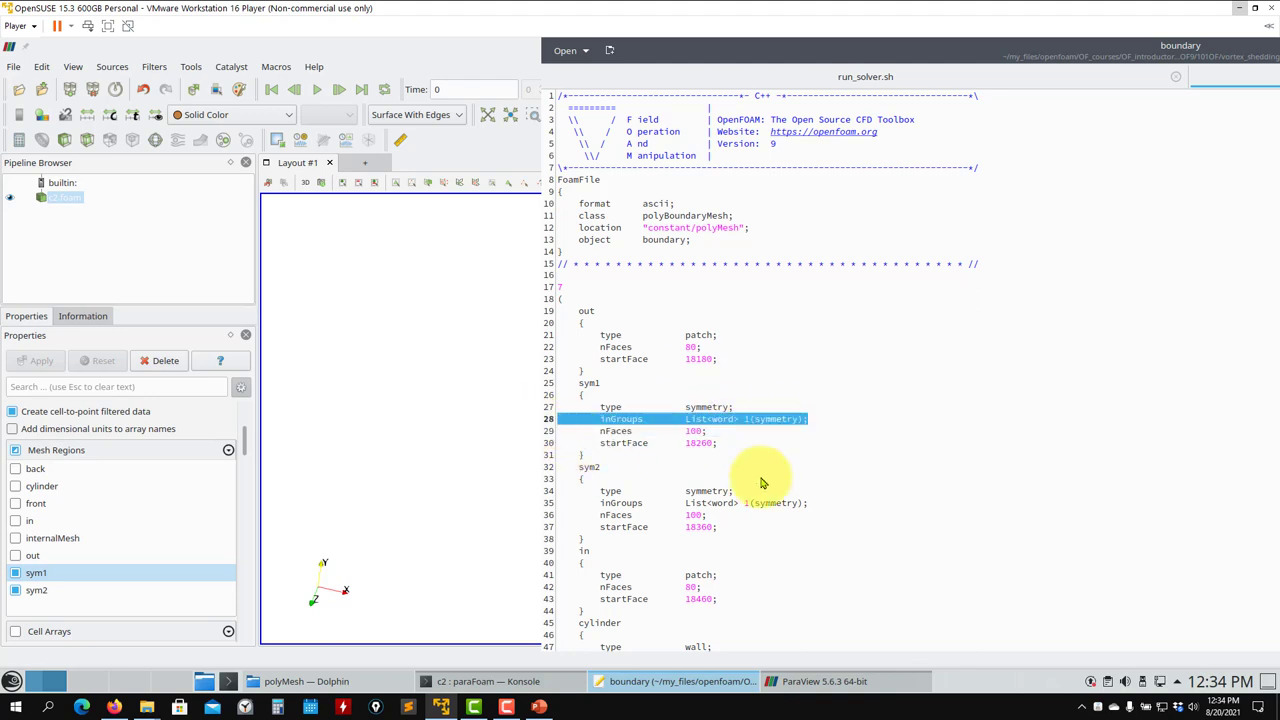
scroll(760, 478, down, 2)
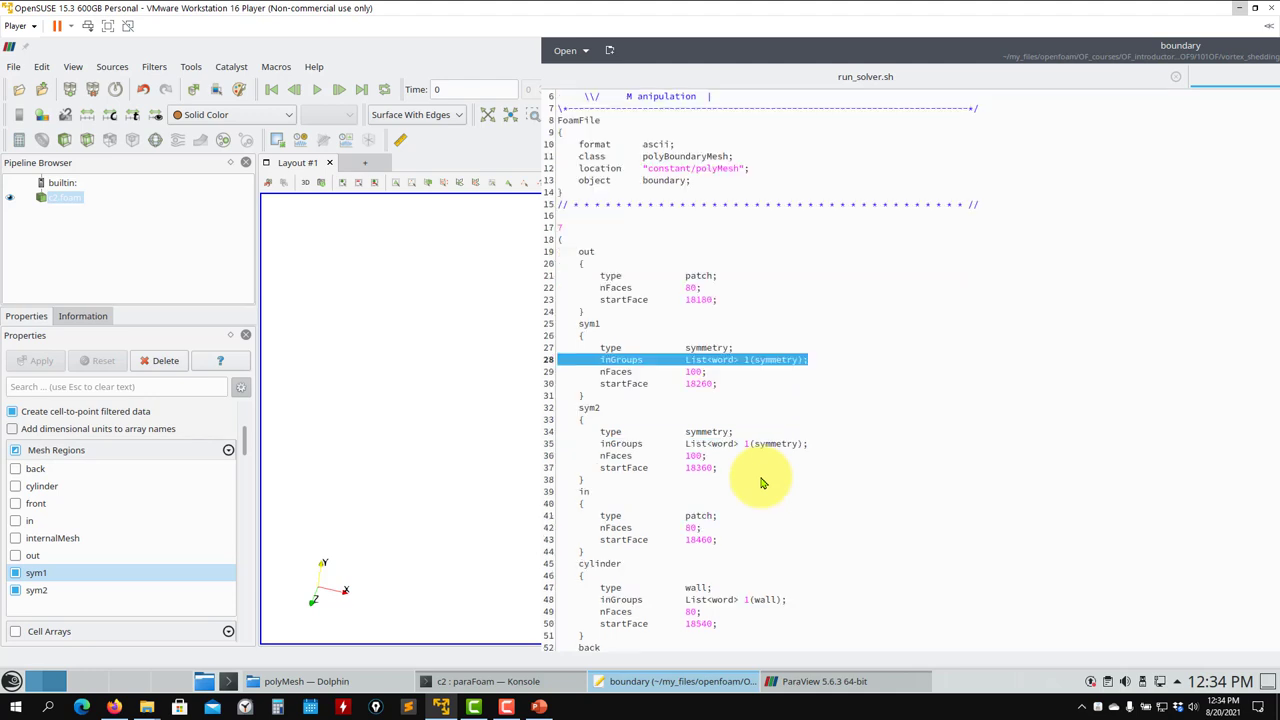
double_click(588, 256)
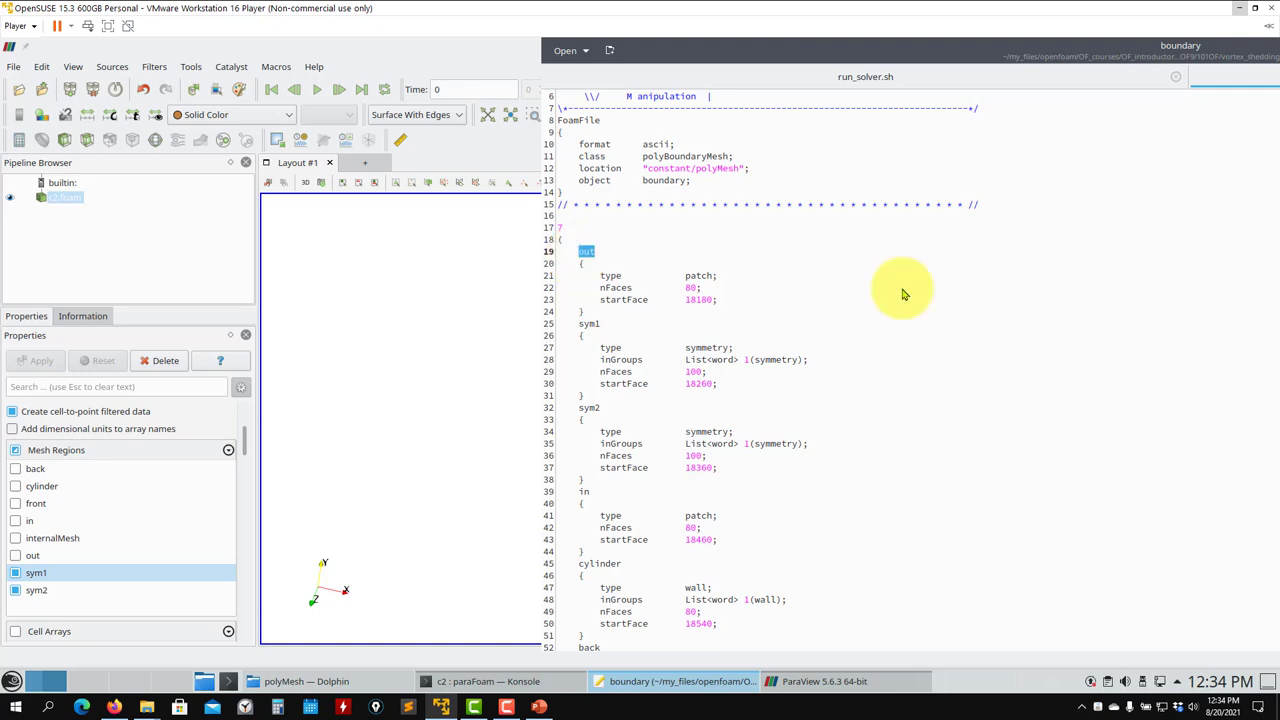
click(814, 251)
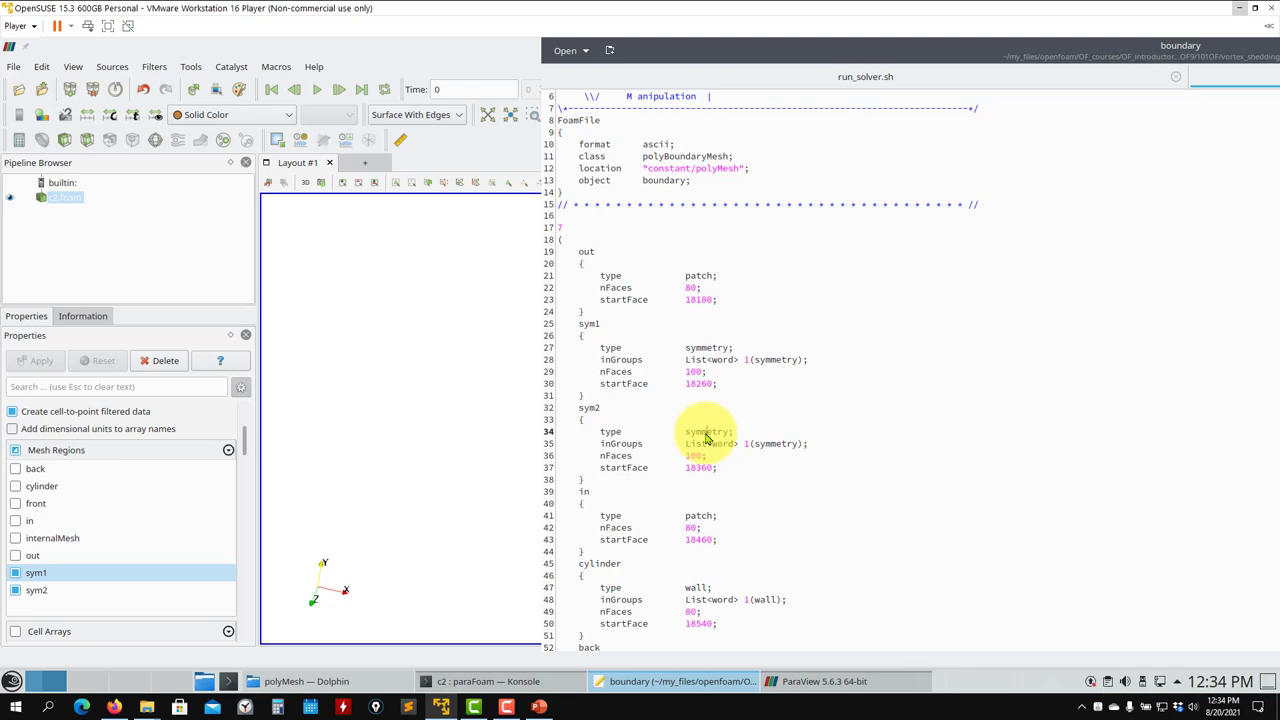
click(590, 503)
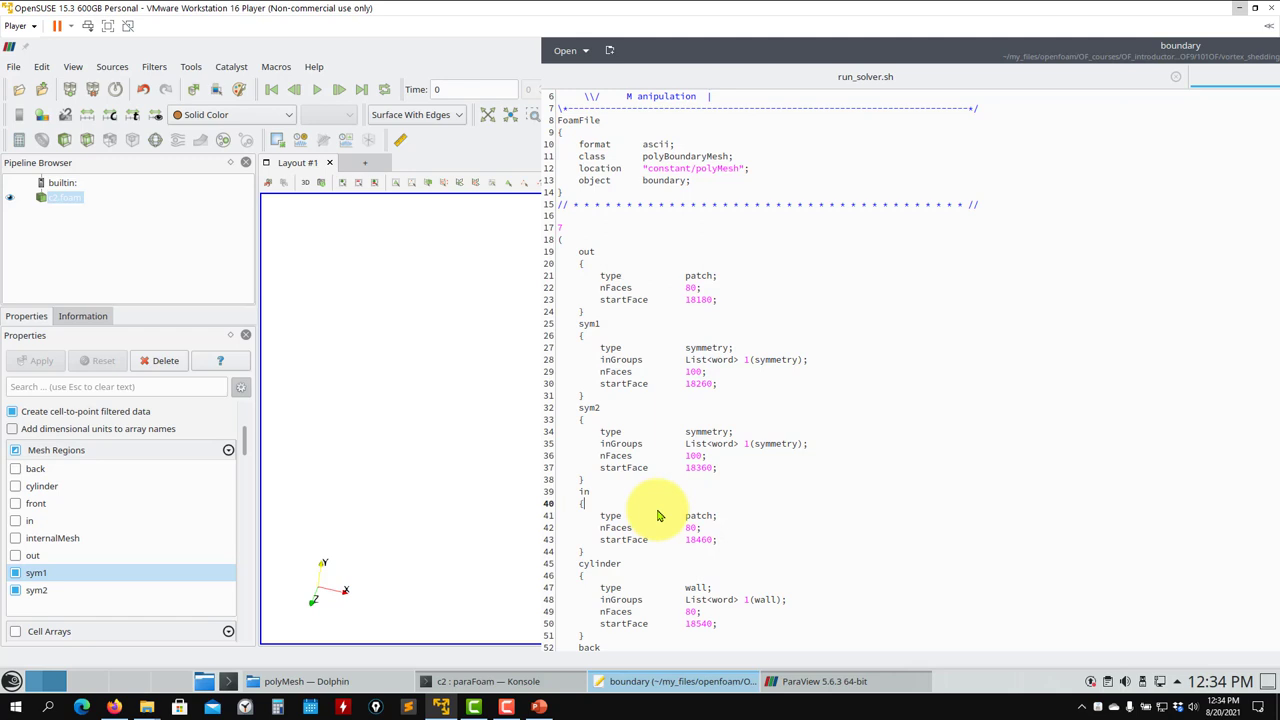
scroll(659, 515, down, 3)
click(705, 469)
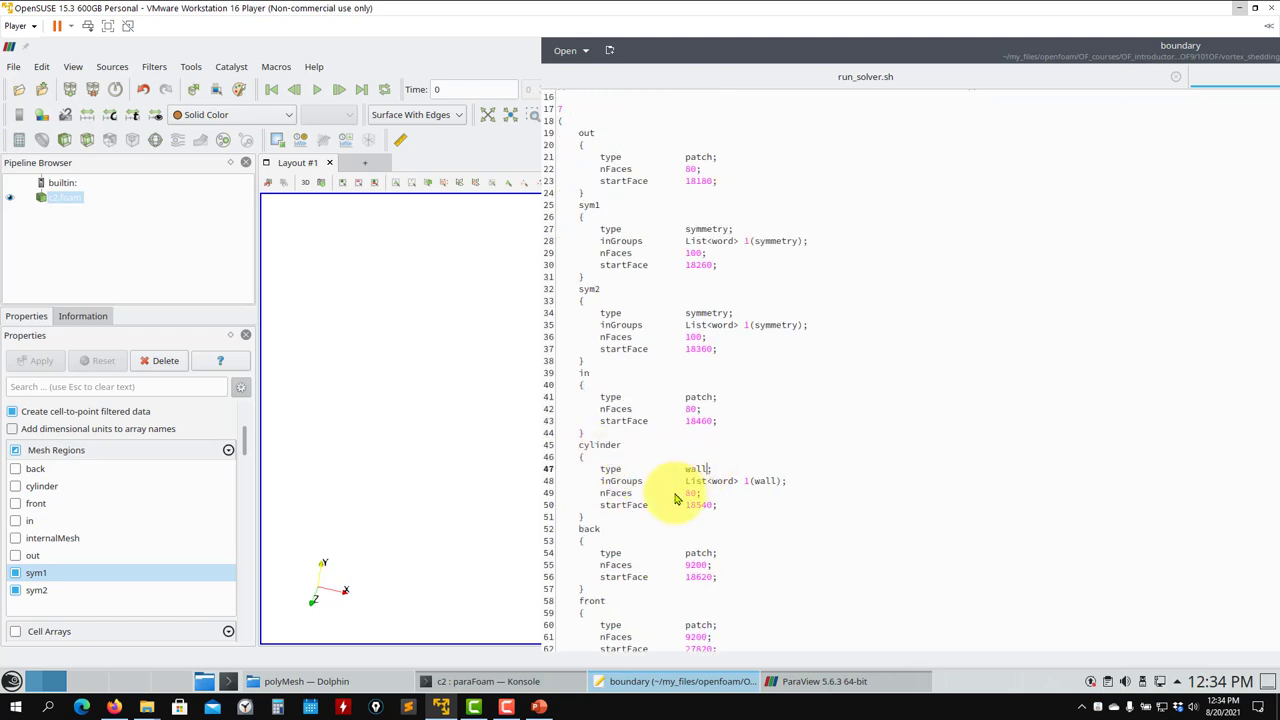
In ParaView, hide sym1 and sym2, display the back and front mesh regions, and rotate the view to inspect them
click(405, 495)
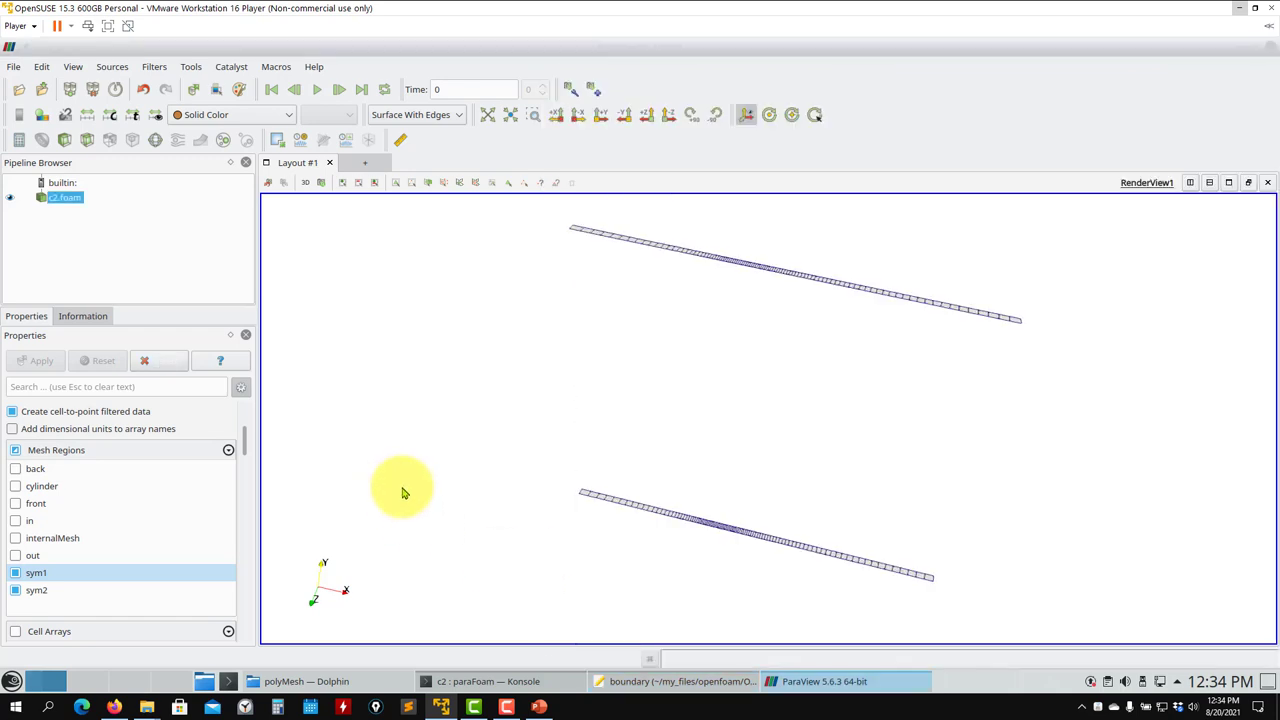
click(15, 572)
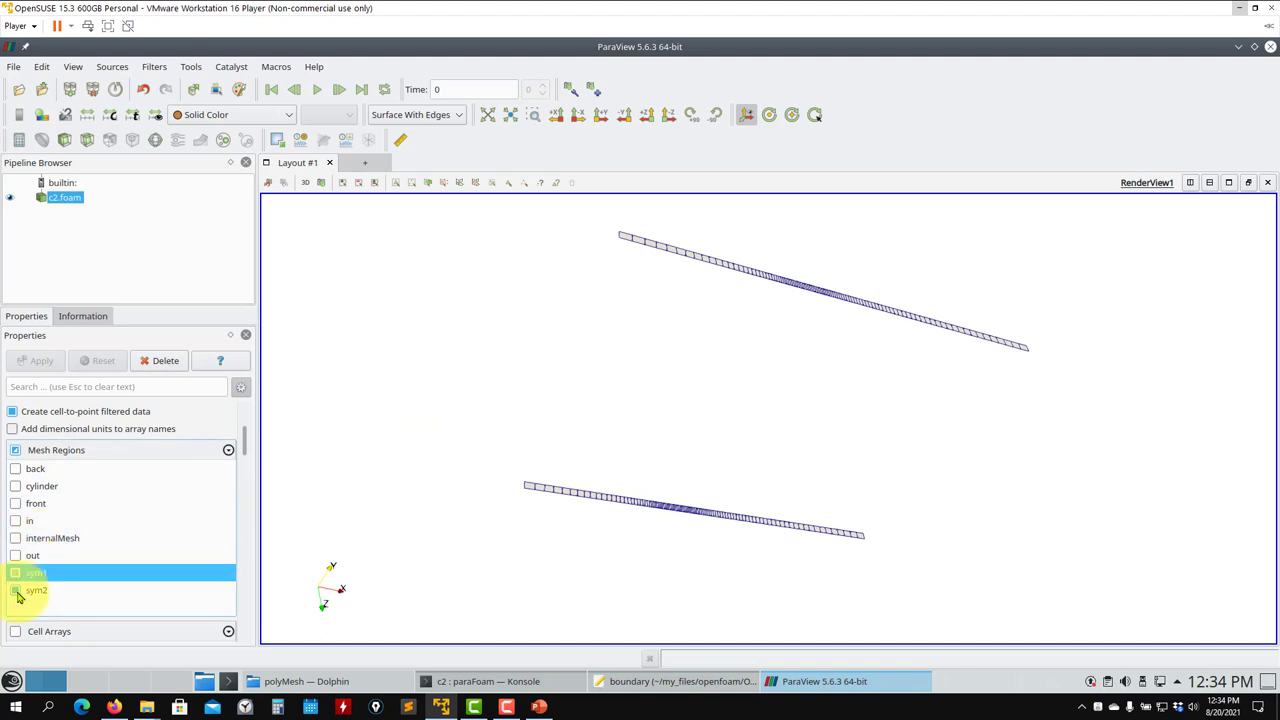
click(15, 590)
click(15, 469)
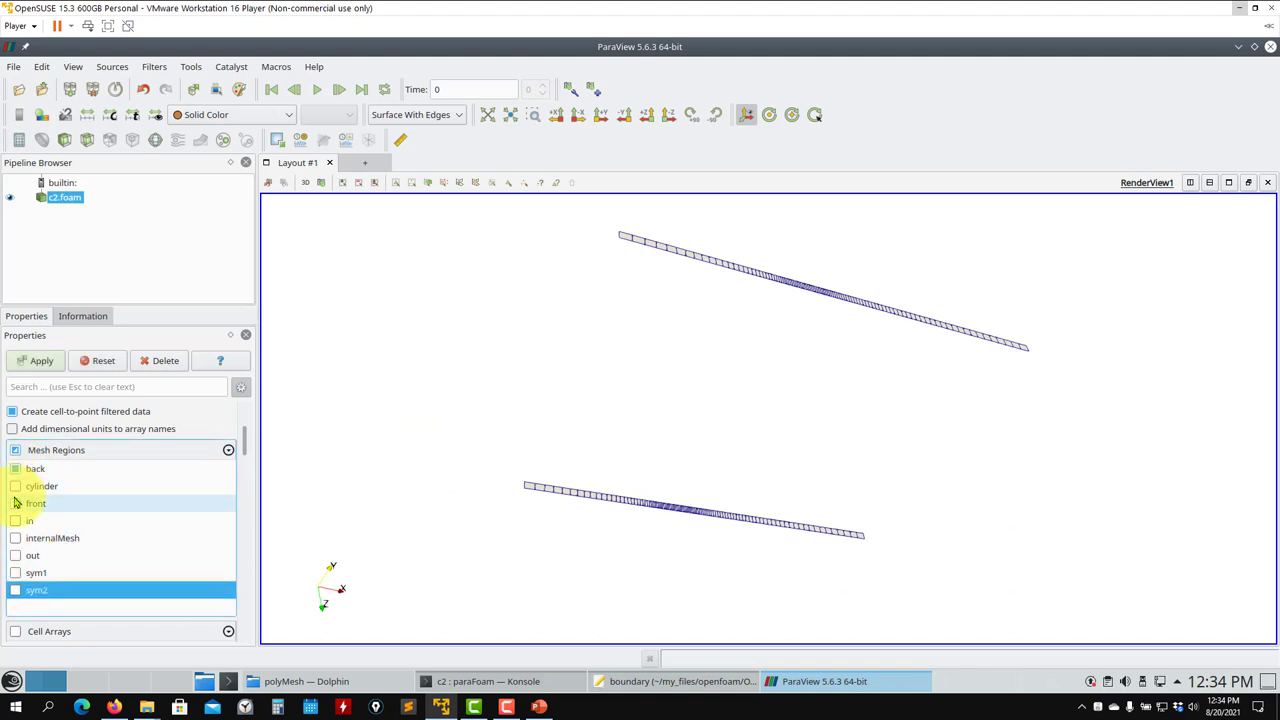
click(34, 361)
click(15, 503)
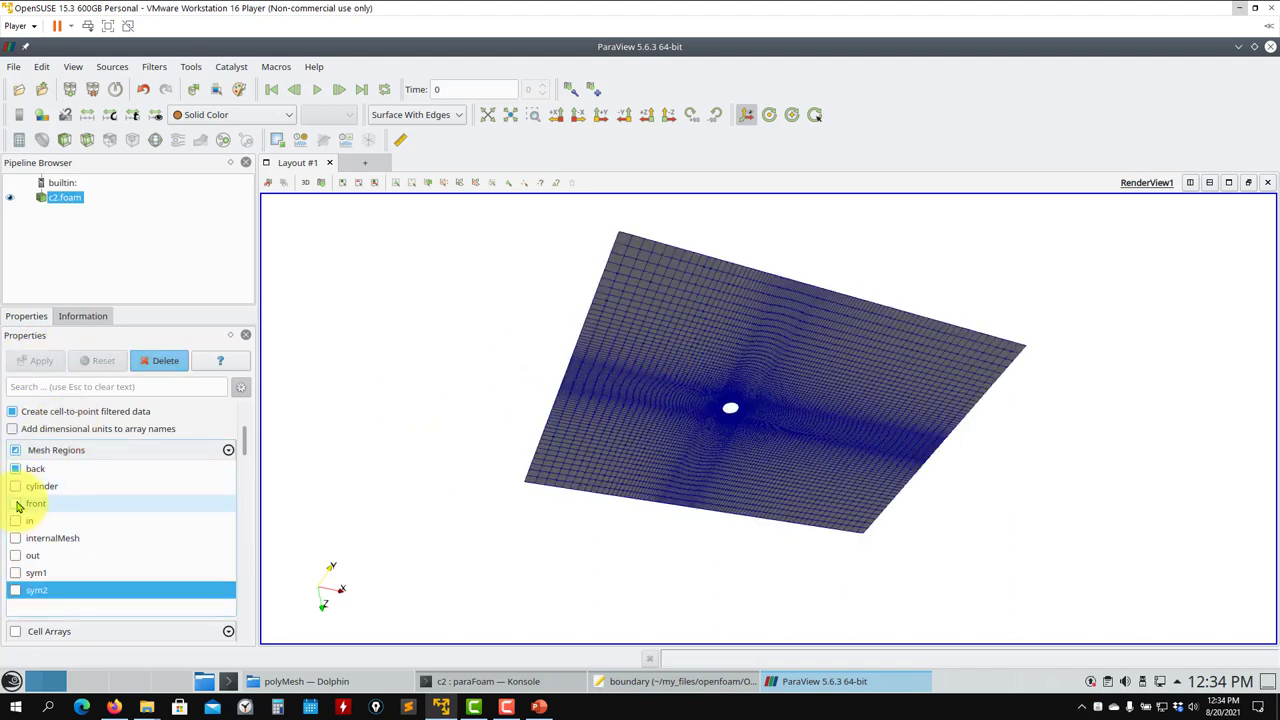
click(36, 361)
drag(318, 470, 634, 623)
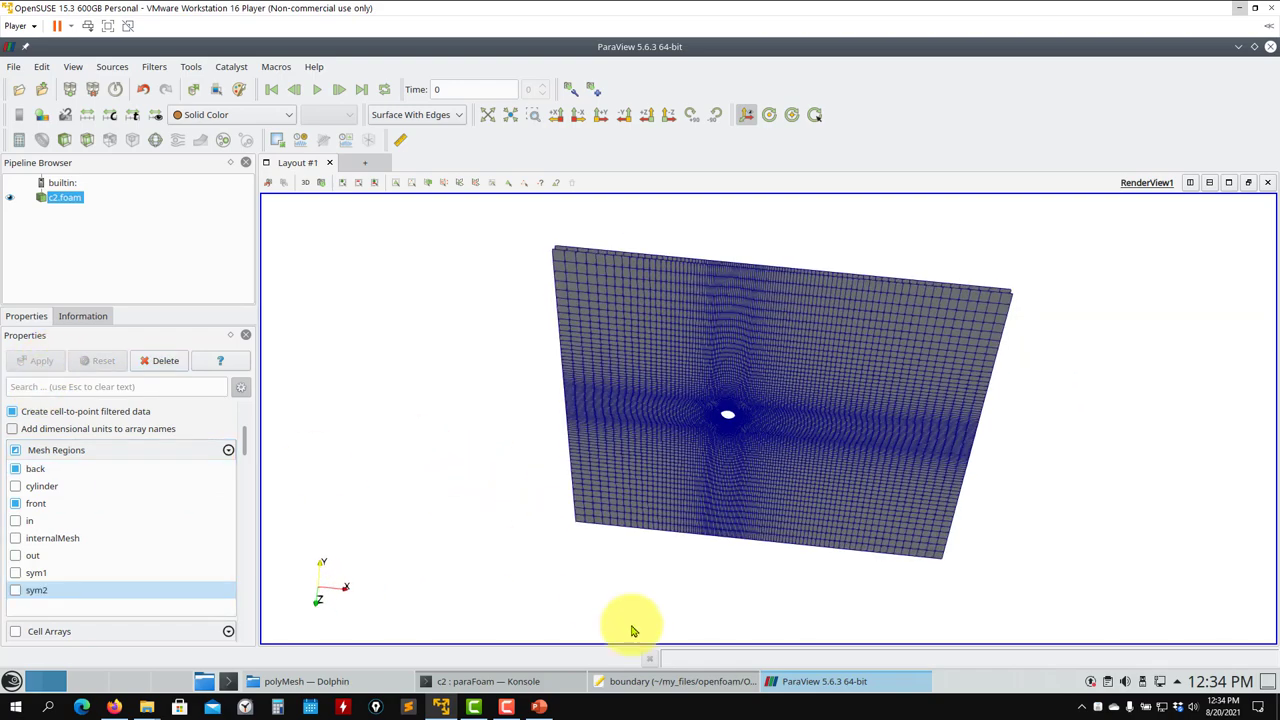
In the boundary file, set the type of the back and front patches to empty and save the file
click(657, 680)
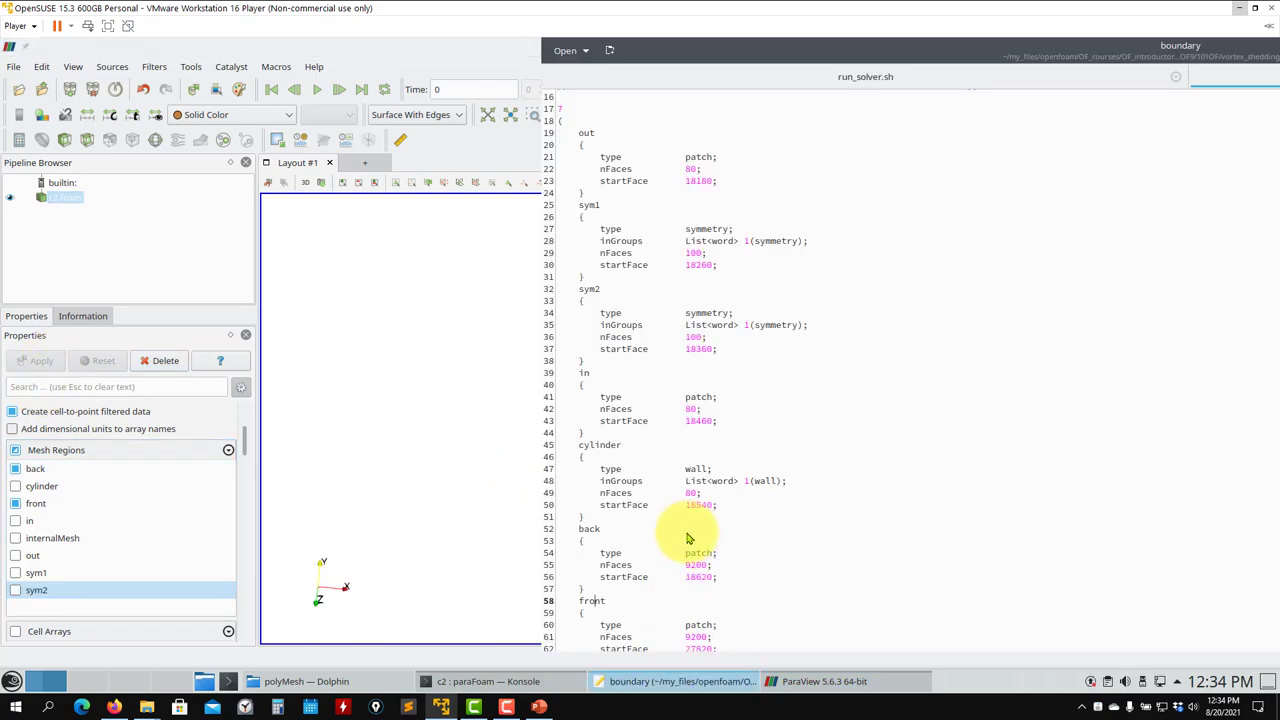
scroll(688, 540, down, 2)
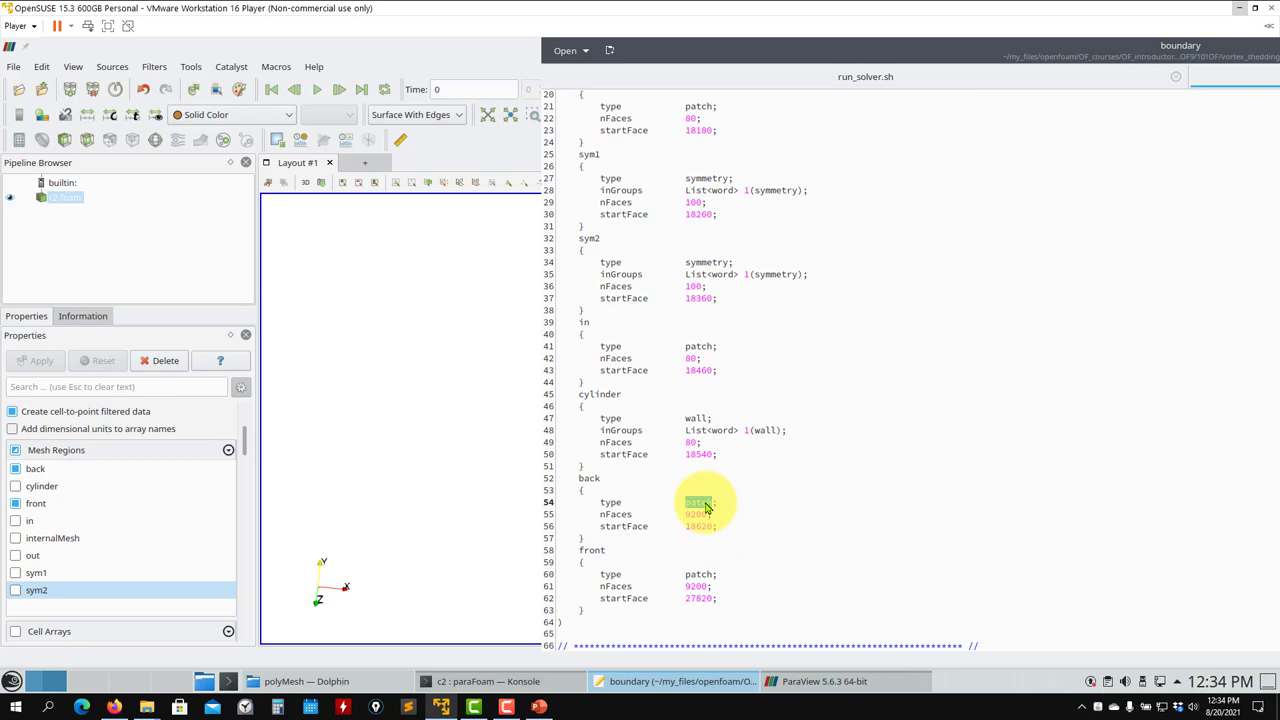
text(empty)
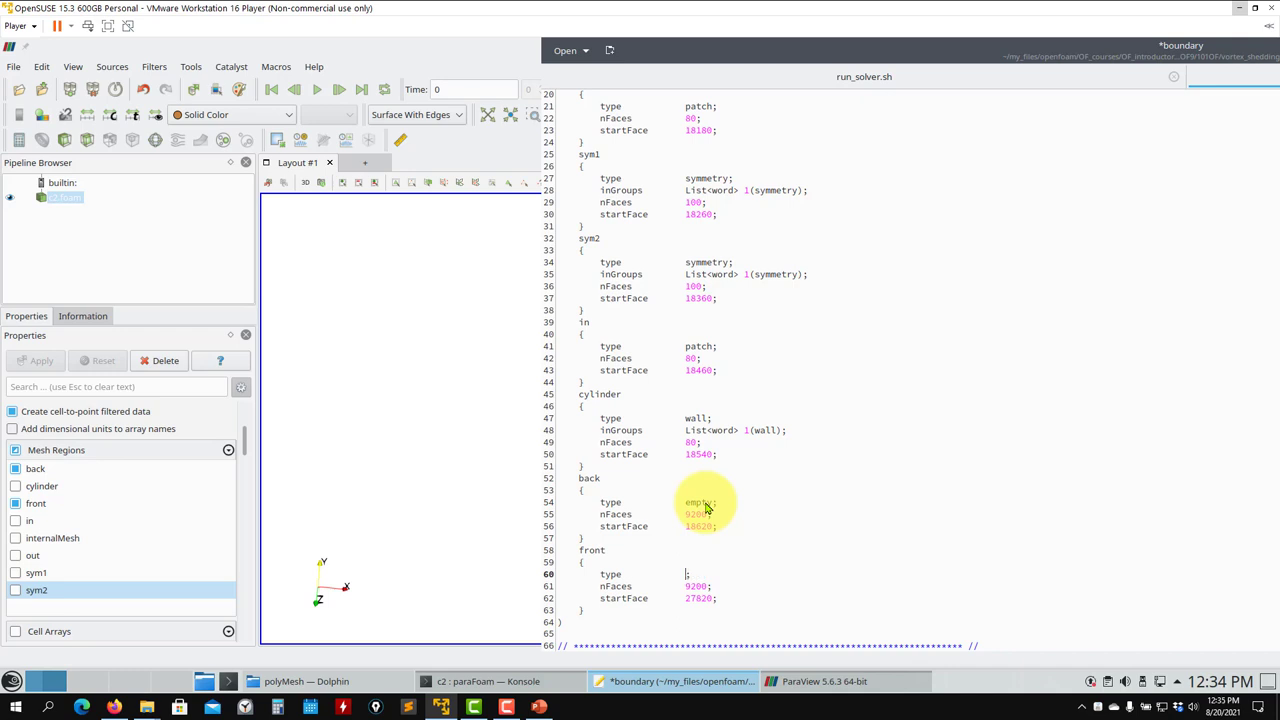
key(ctrl+s)
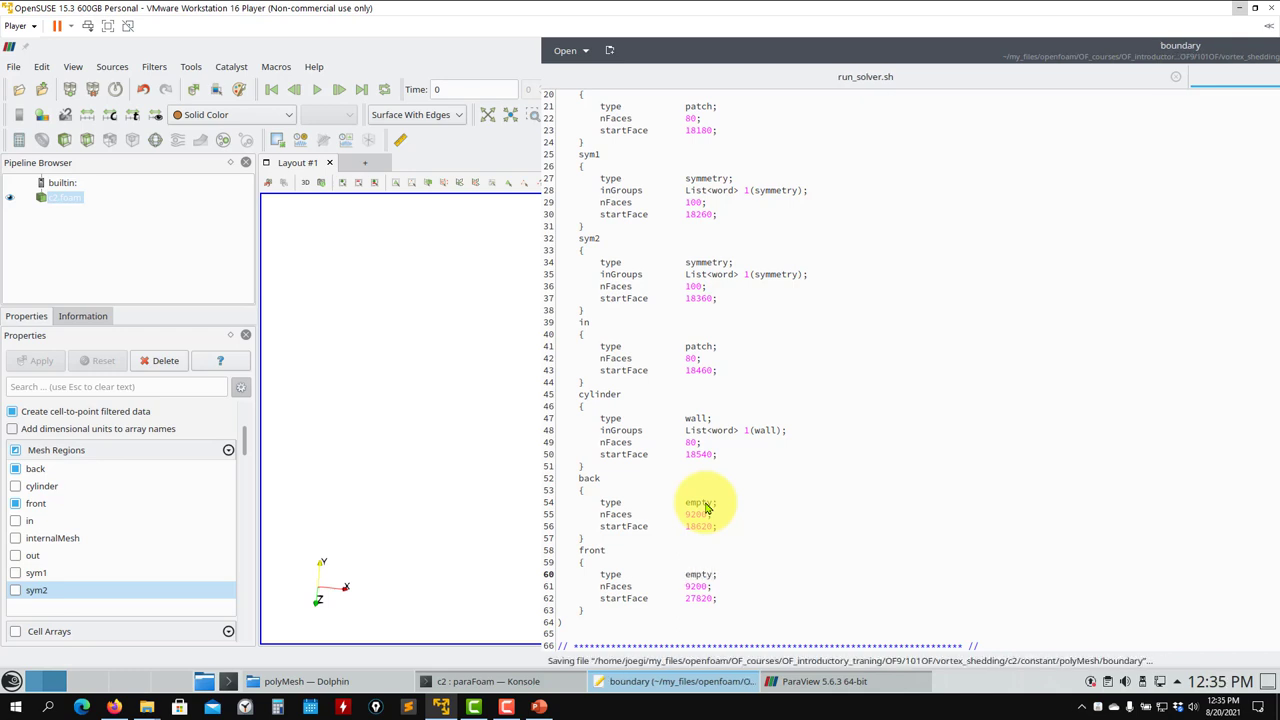
Review the patch entries in the edited boundary file, focusing on the cylinder's name, type and inGroups
scroll(697, 371, up, 6)
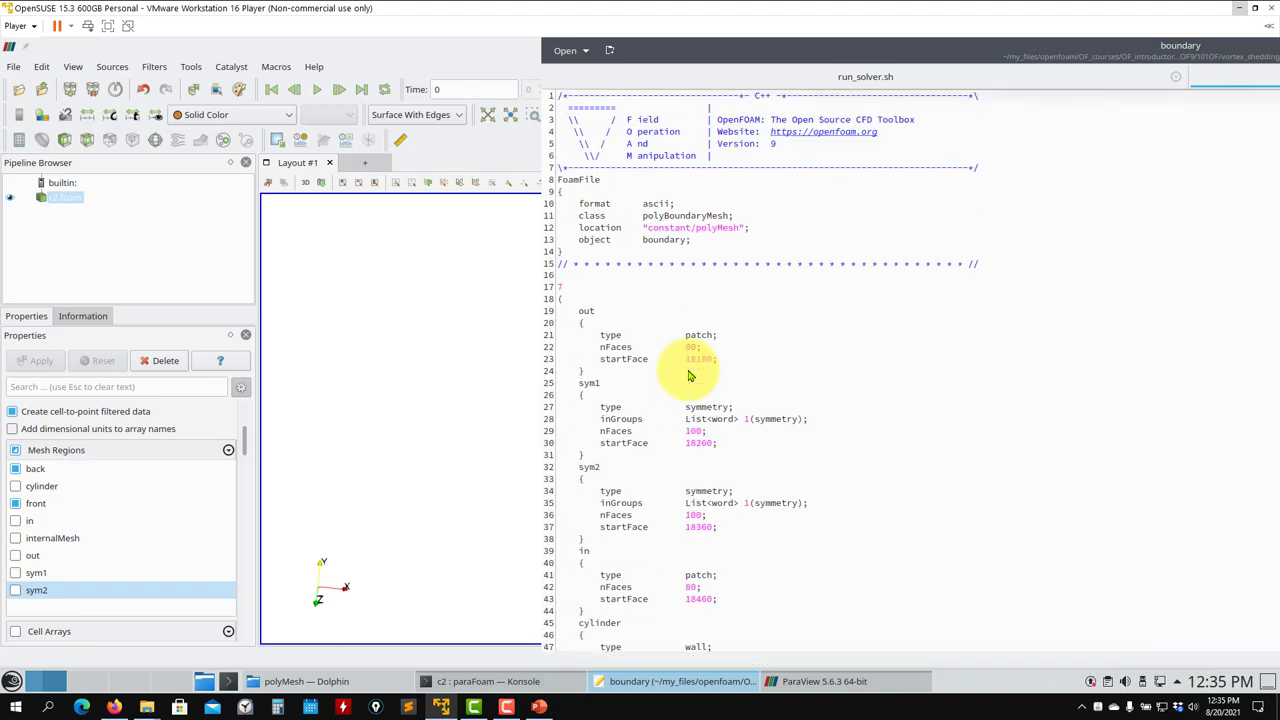
scroll(752, 349, down, 6)
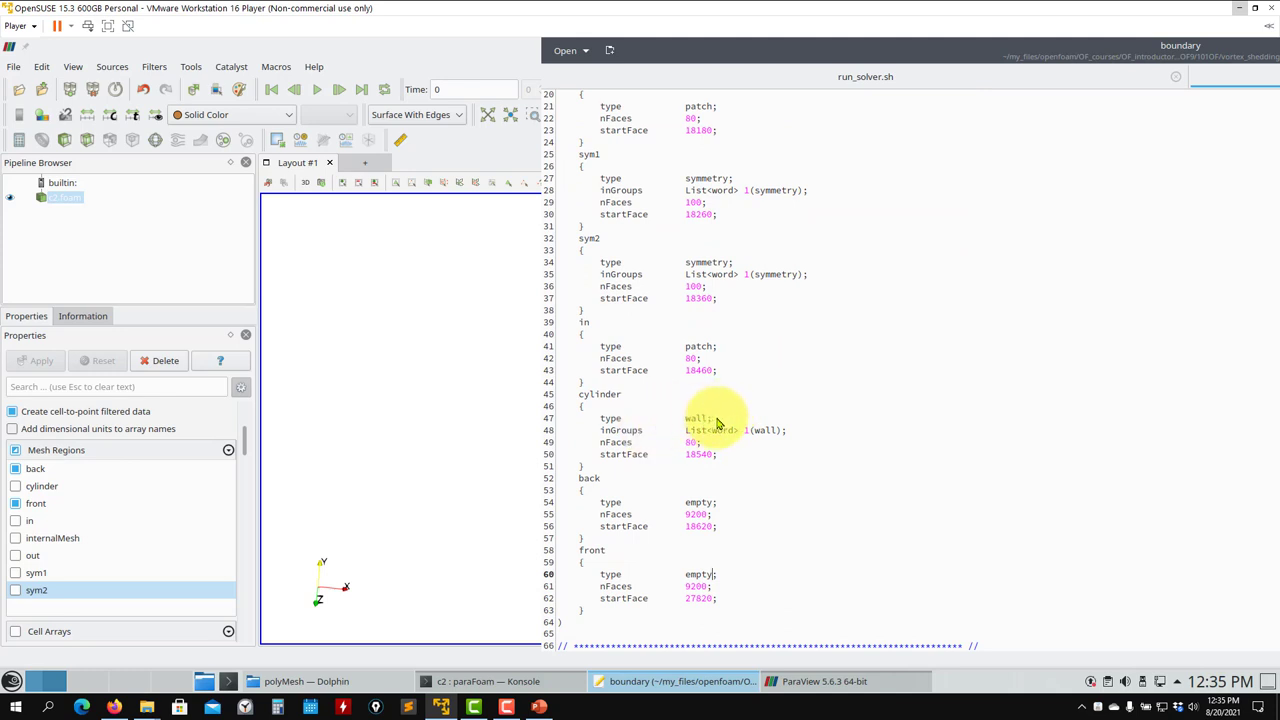
drag(728, 420, 608, 417)
click(600, 394)
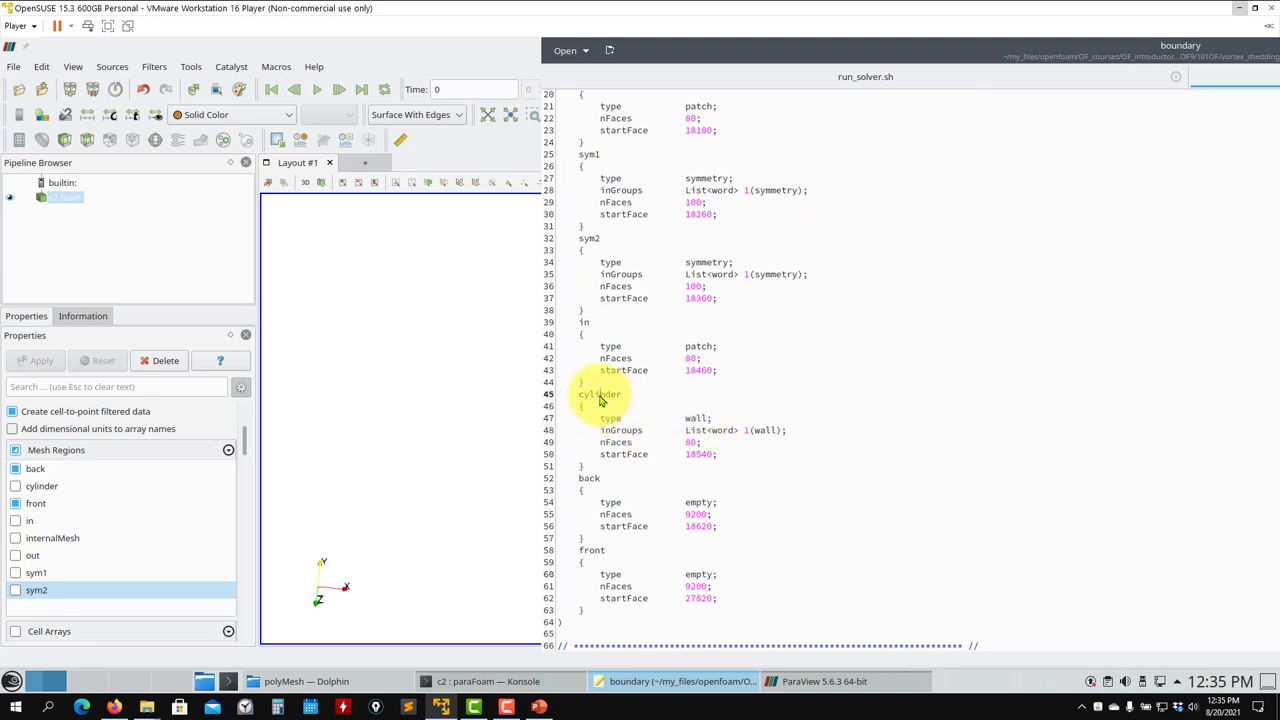
drag(735, 377, 564, 364)
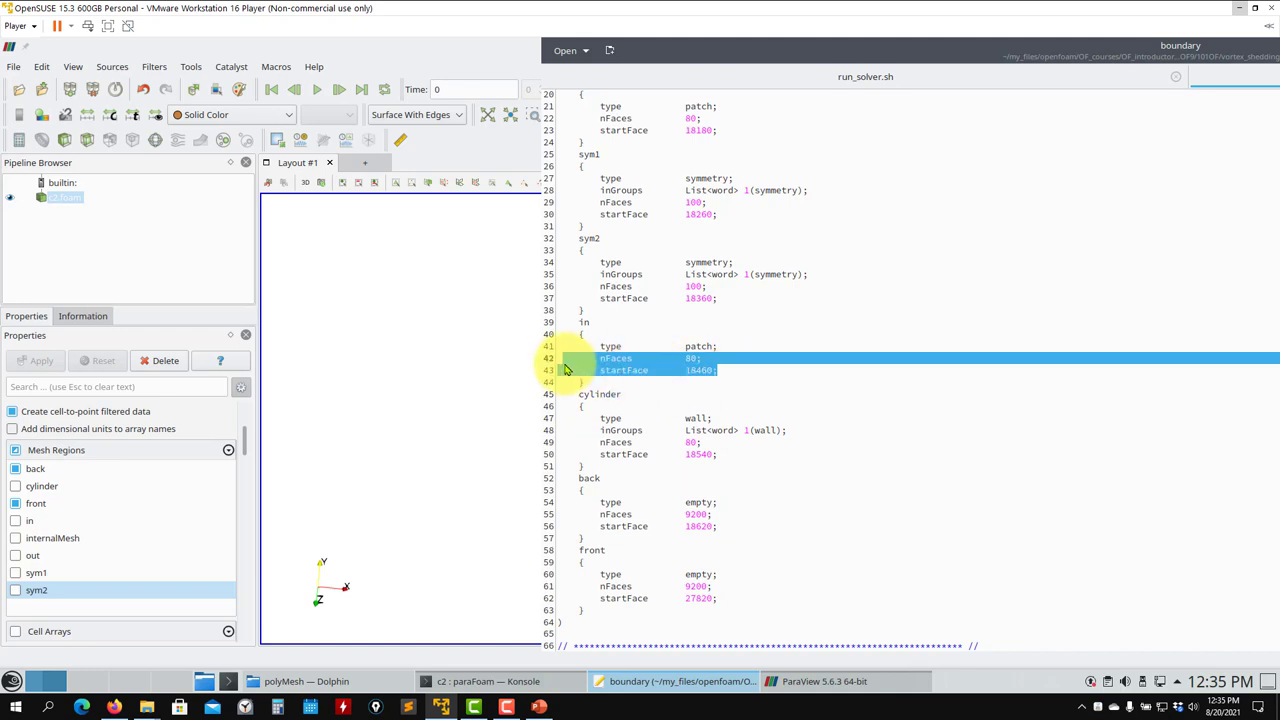
click(606, 400)
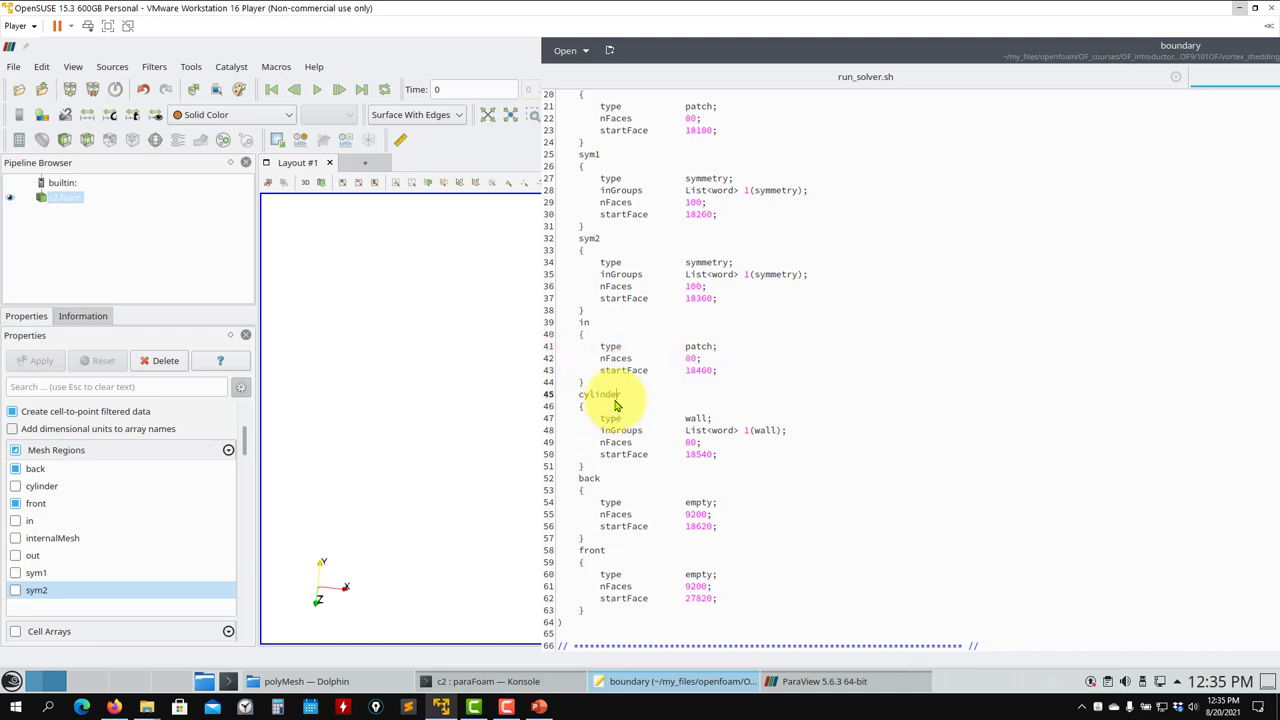
click(697, 421)
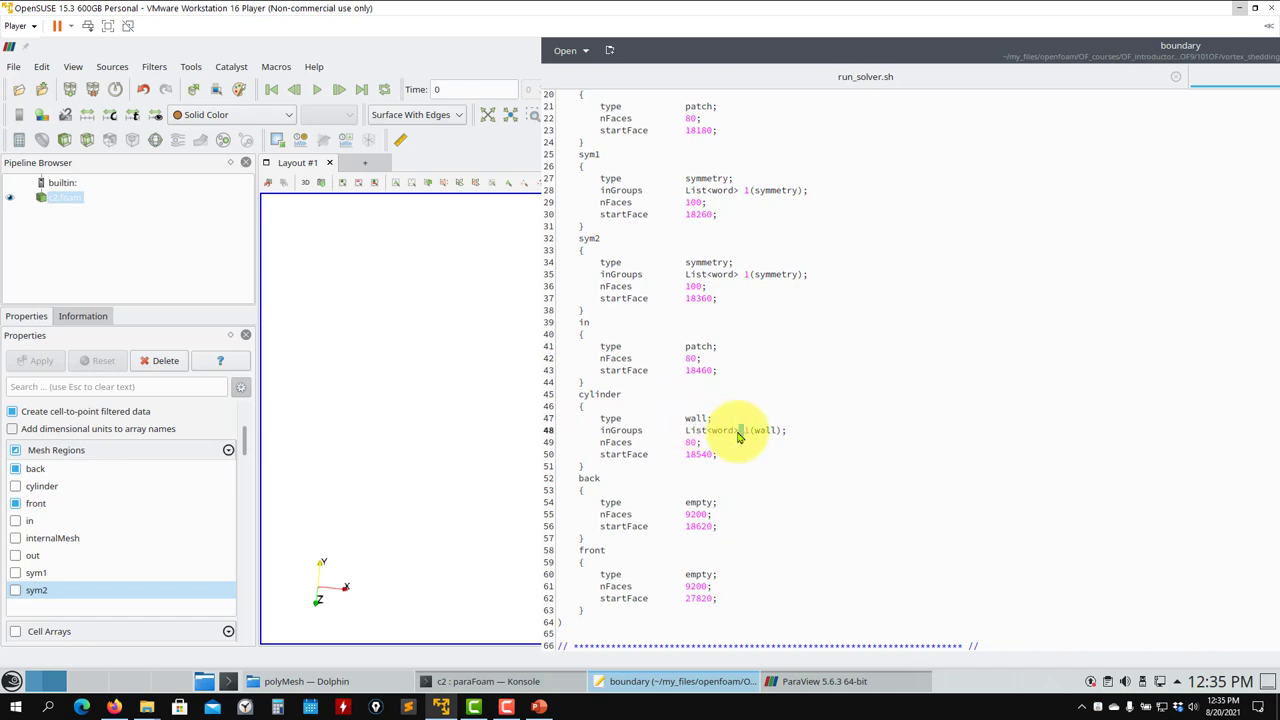
Check the cylinder's inGroups entry and the out patch's type in the boundary file, and look up the patch conditions in the PowerPoint slides
triple_click(739, 436)
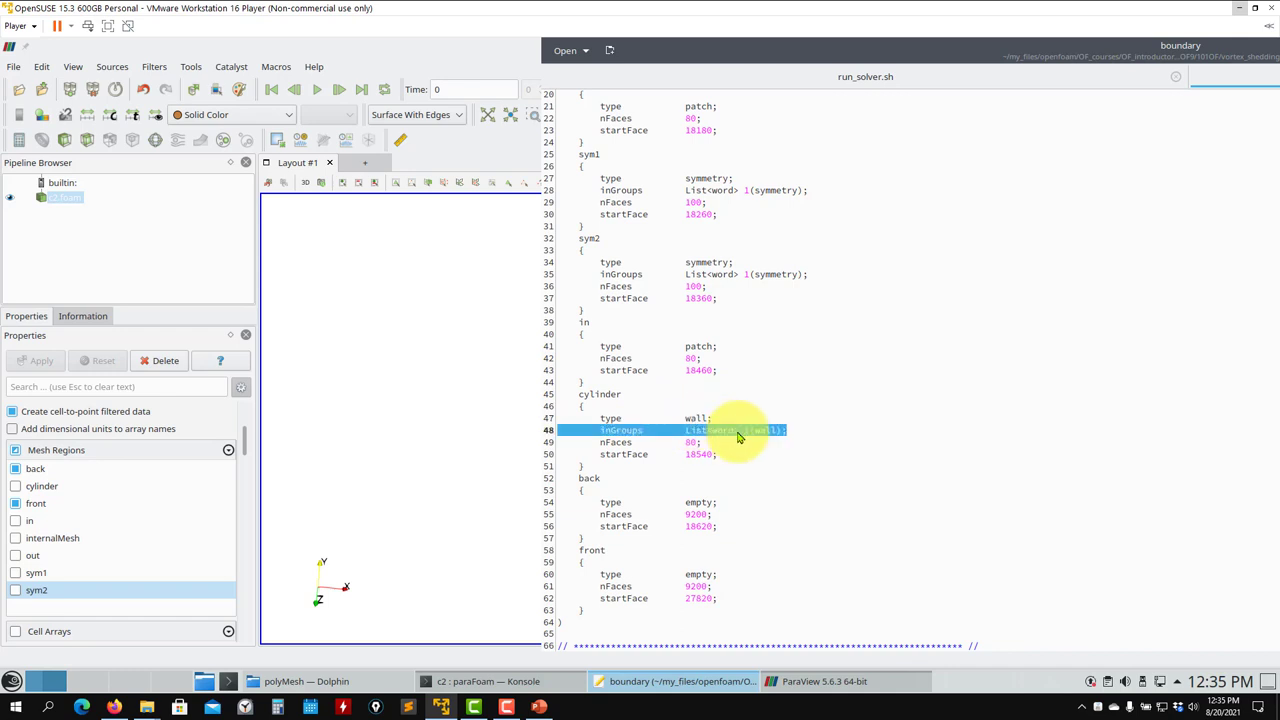
scroll(739, 436, up, 5)
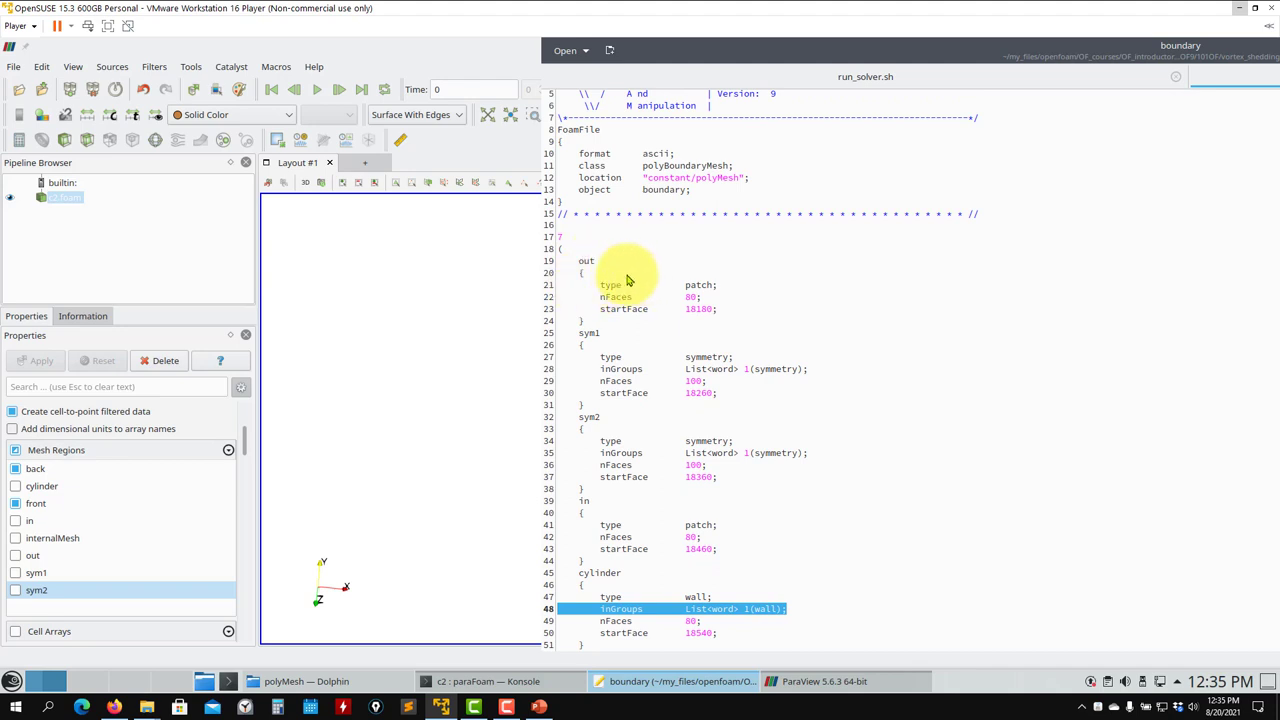
double_click(700, 286)
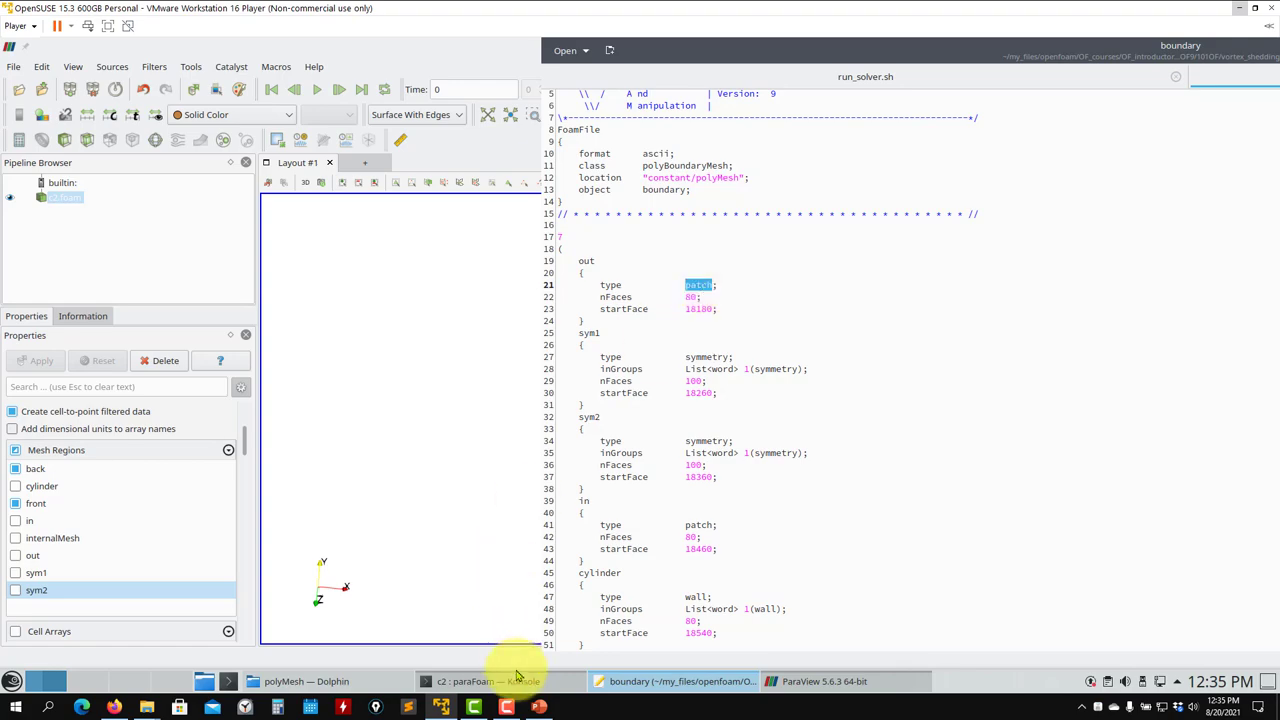
click(538, 704)
scroll(348, 494, up, 1)
scroll(348, 494, up, 4)
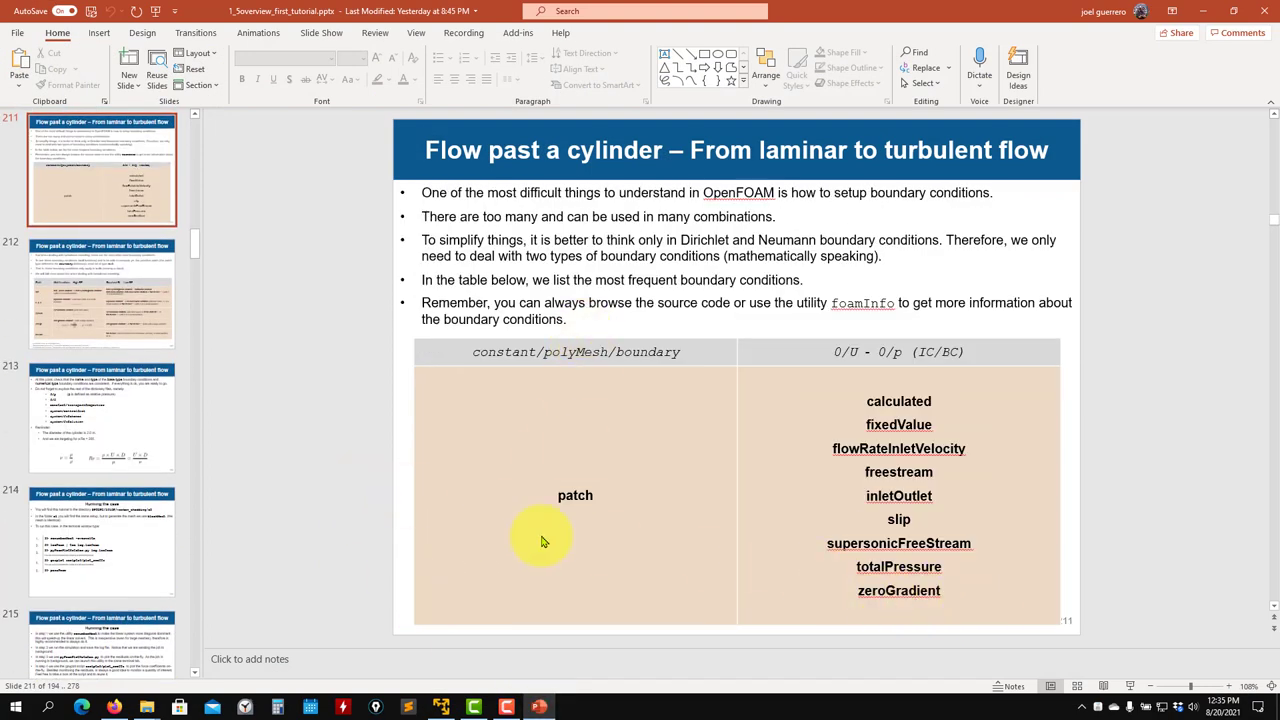
click(1204, 11)
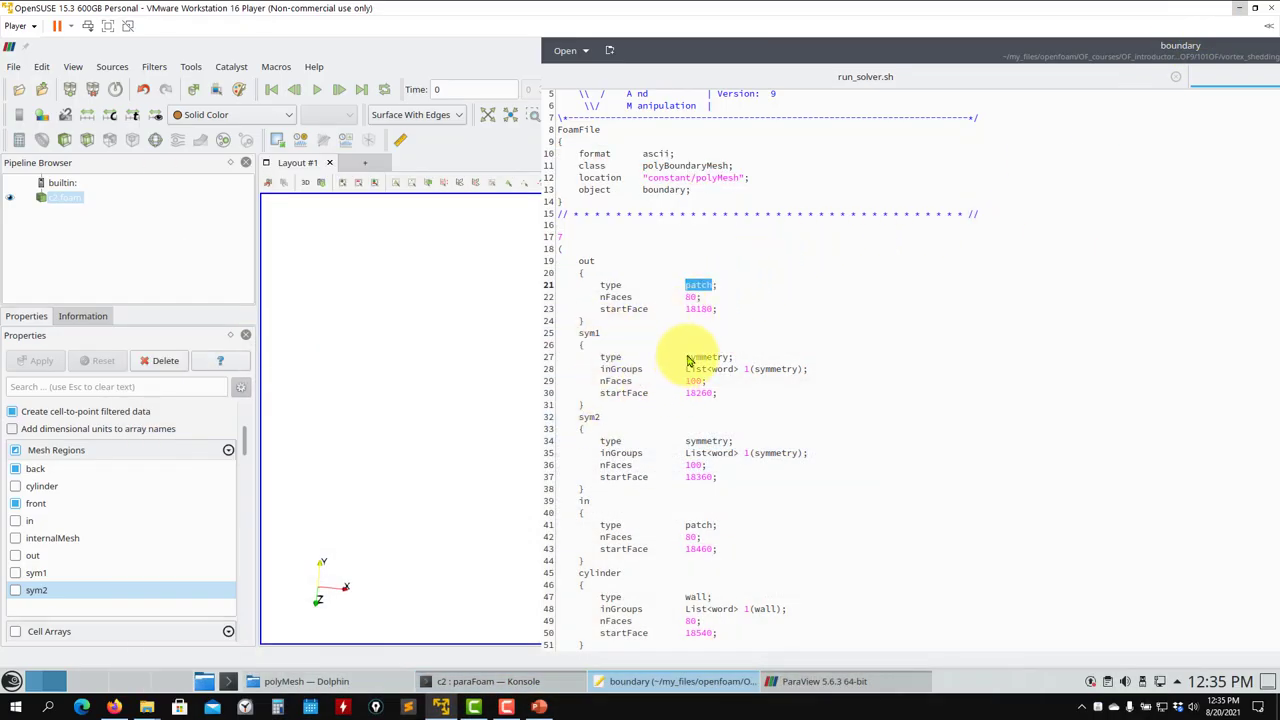
Compare the patch types in the boundary file with the PowerPoint tables of symmetry, empty and patch boundary conditions
click(537, 707)
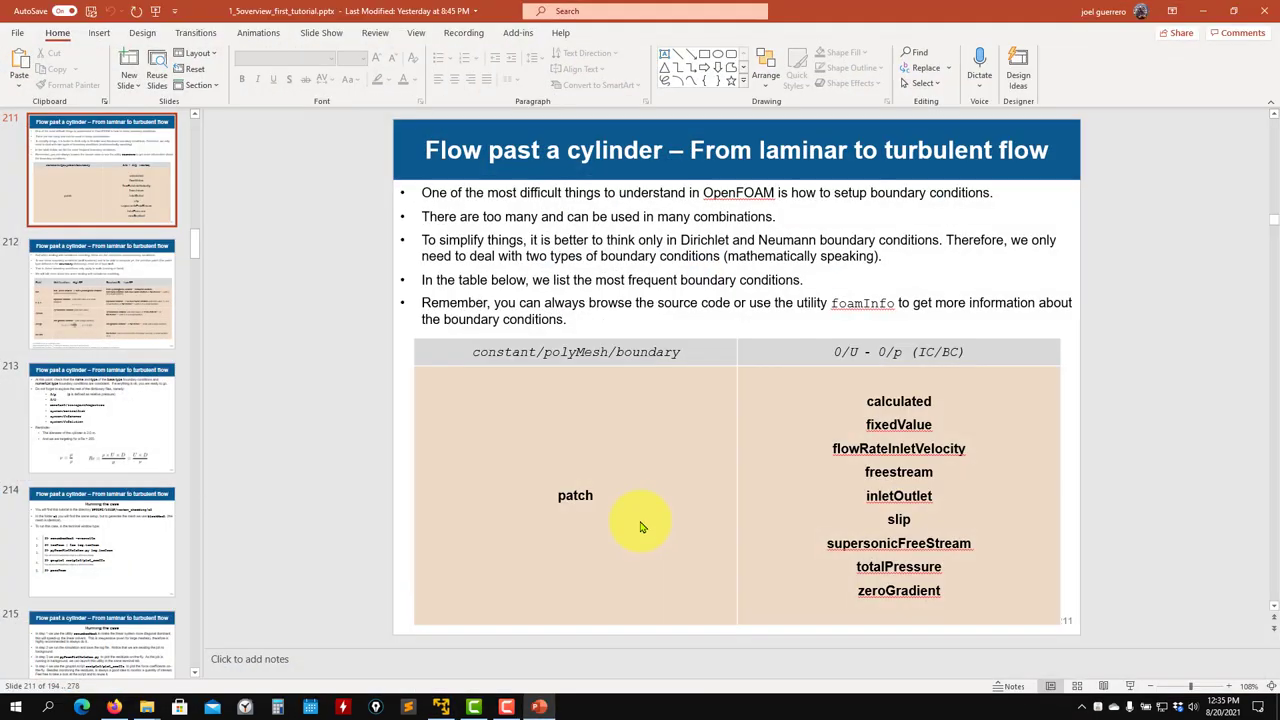
scroll(643, 523, up, 1)
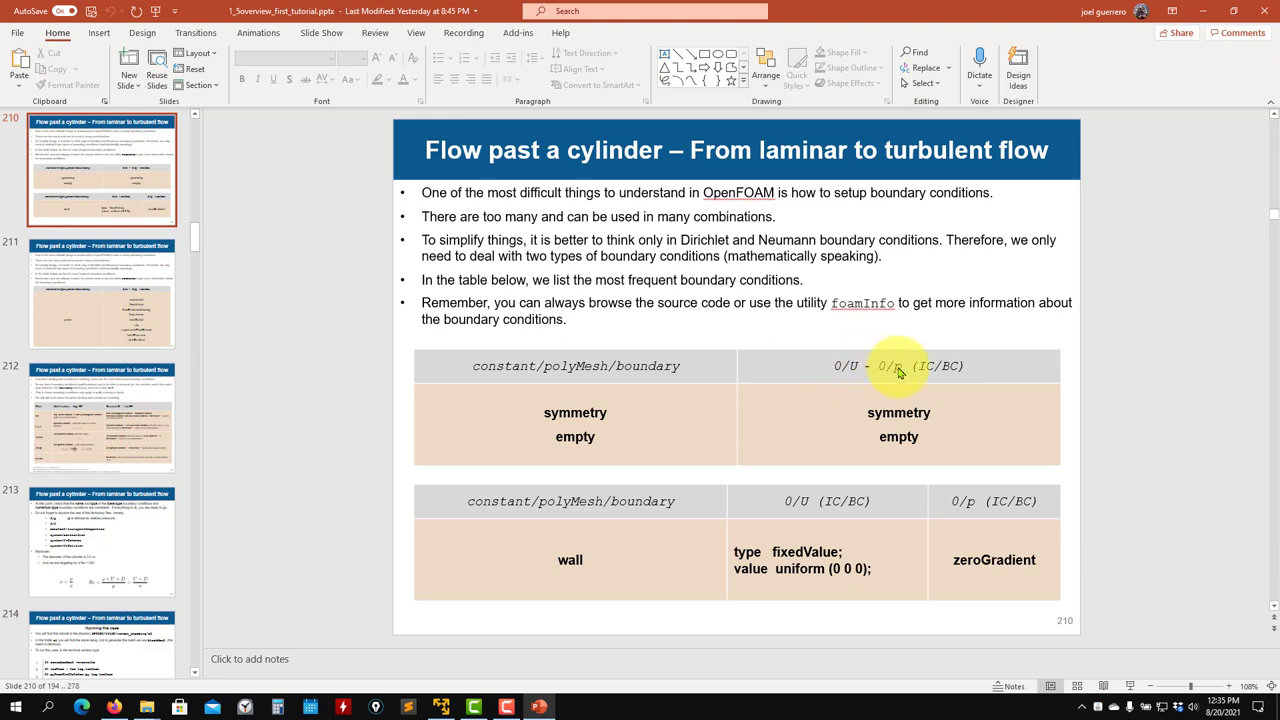
click(1200, 12)
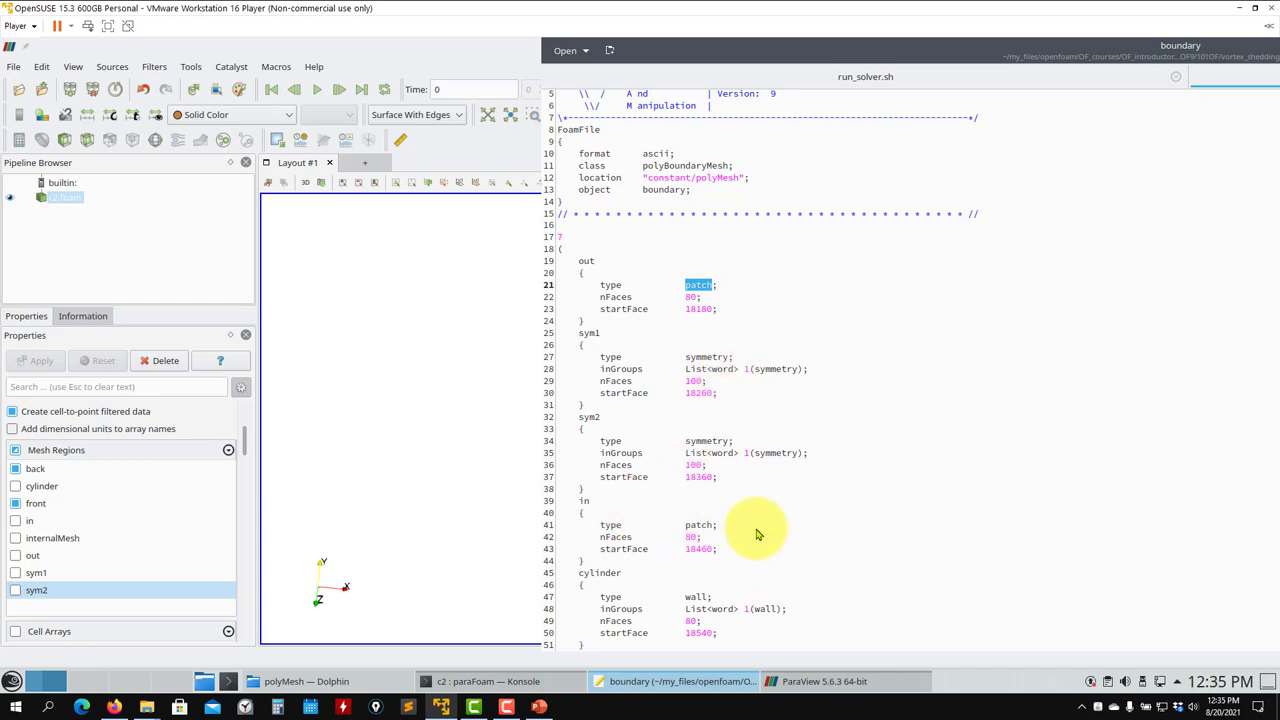
click(539, 706)
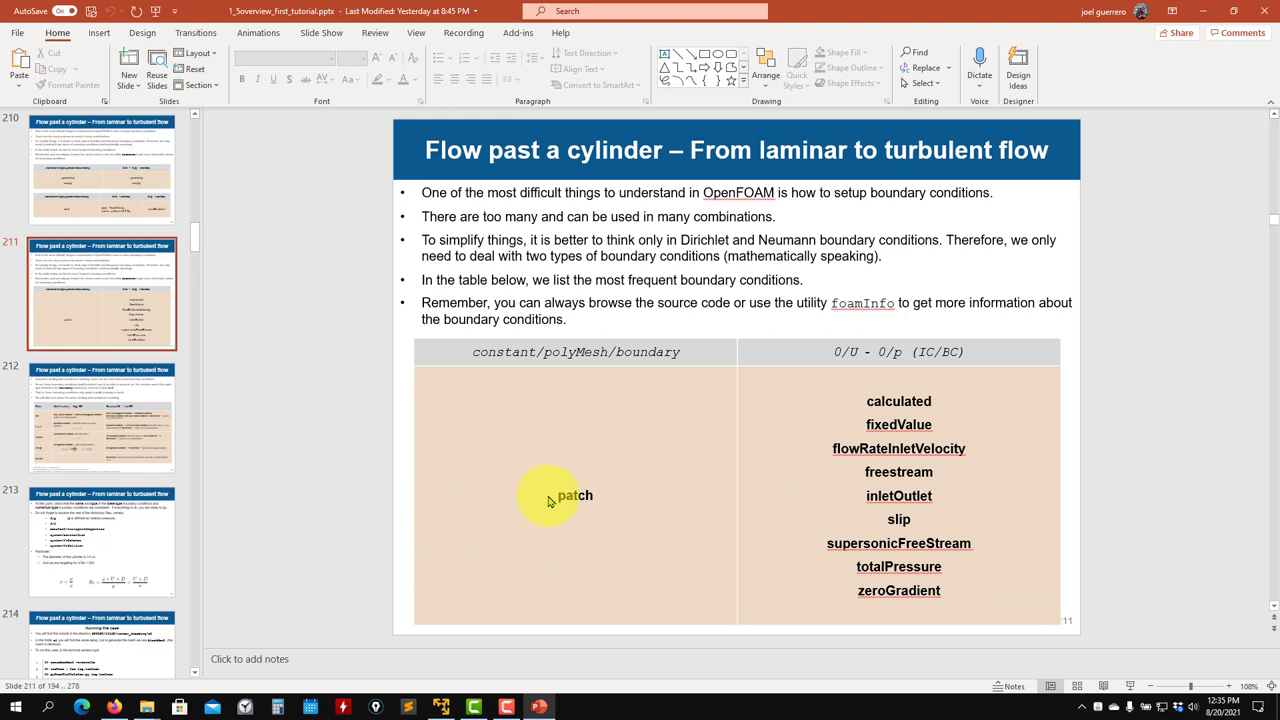
click(1203, 11)
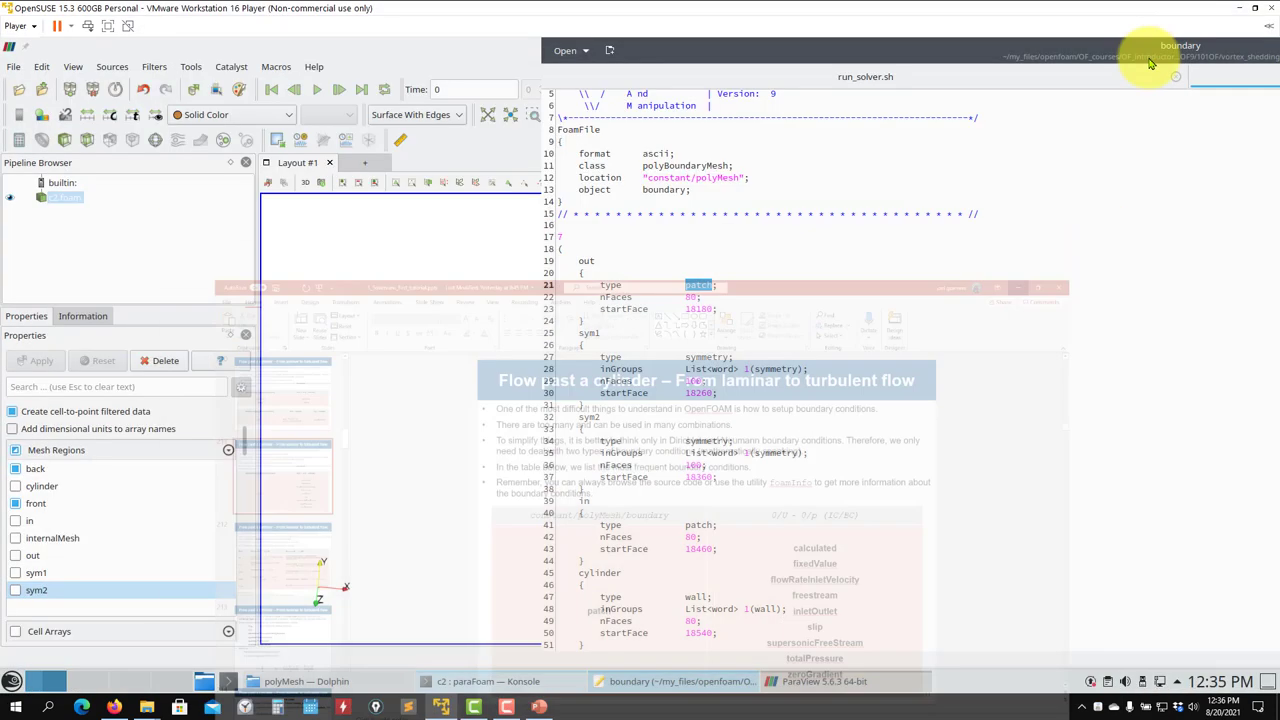
scroll(823, 434, down, 3)
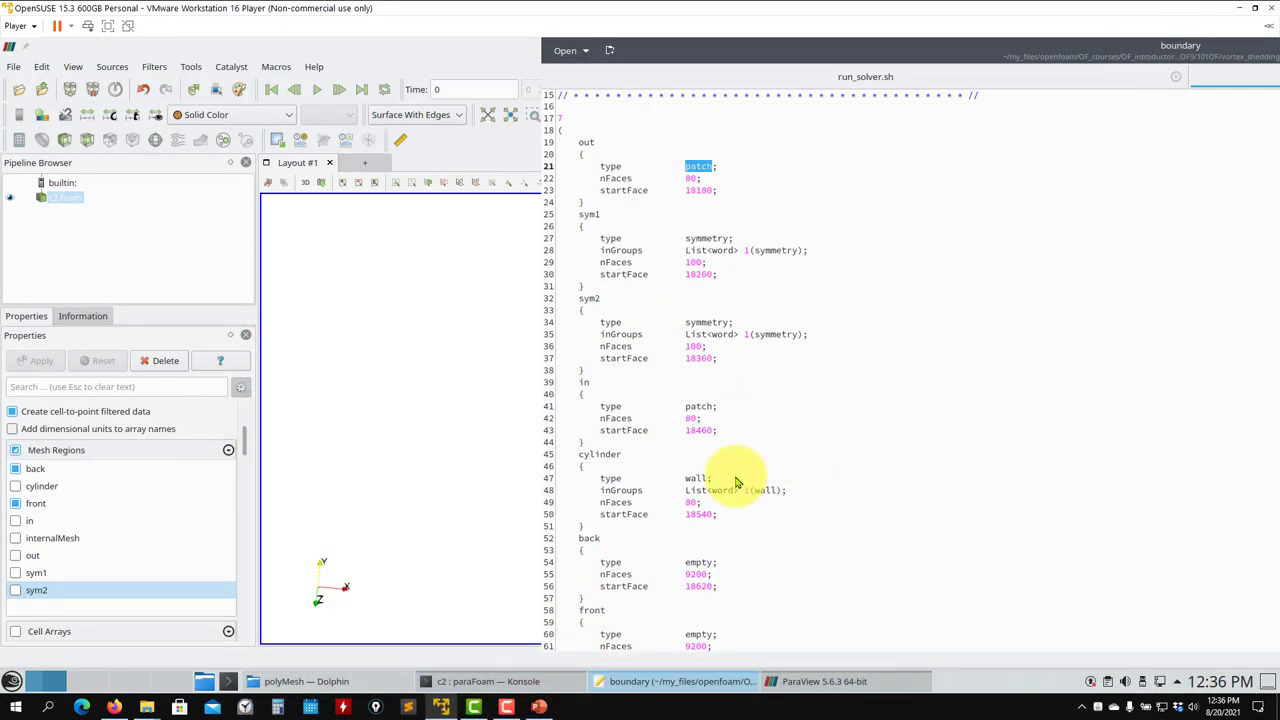
Study the wall conditions for U and p and the turbulence wall functions in PowerPoint, and return to the boundary file
click(539, 707)
click(105, 192)
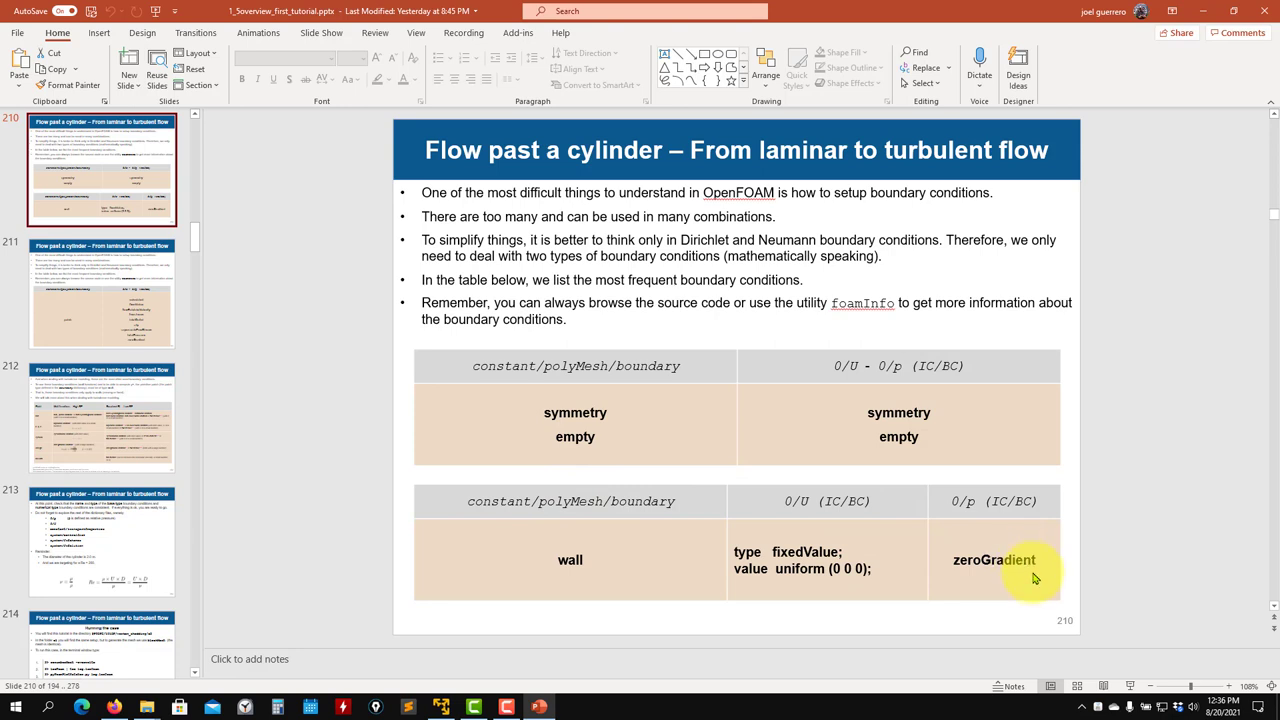
click(579, 562)
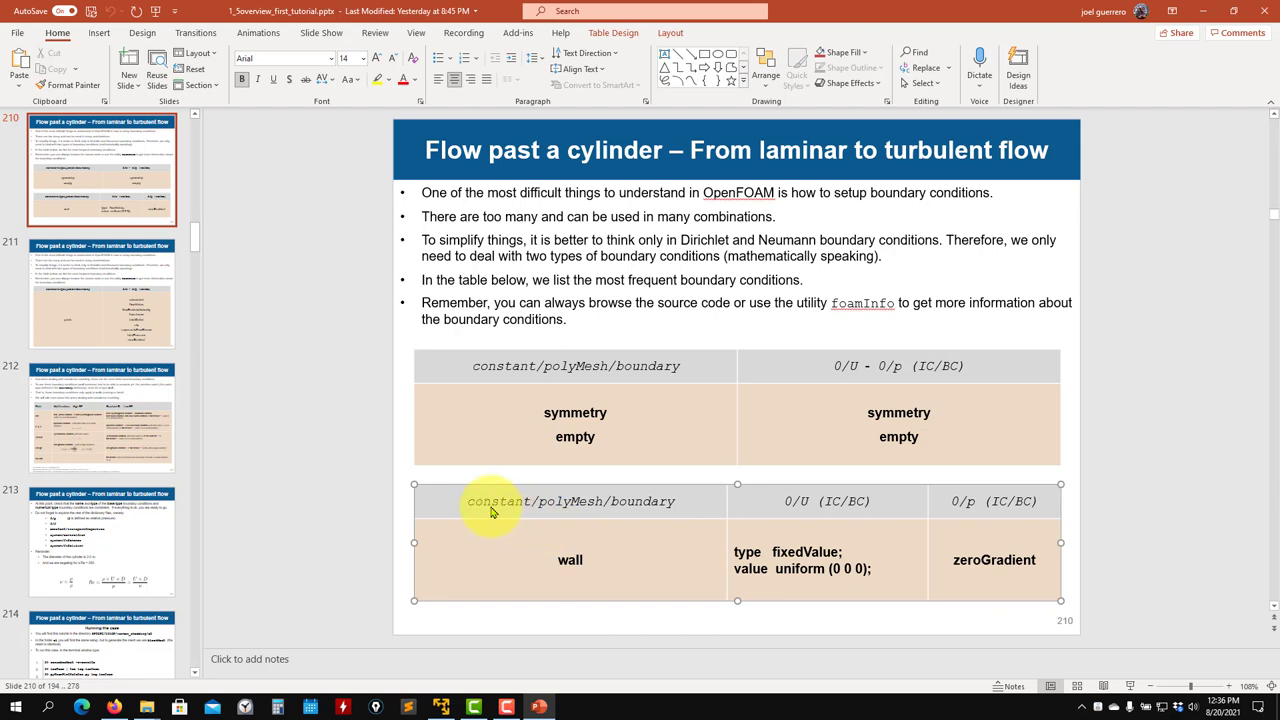
double_click(576, 563)
click(800, 515)
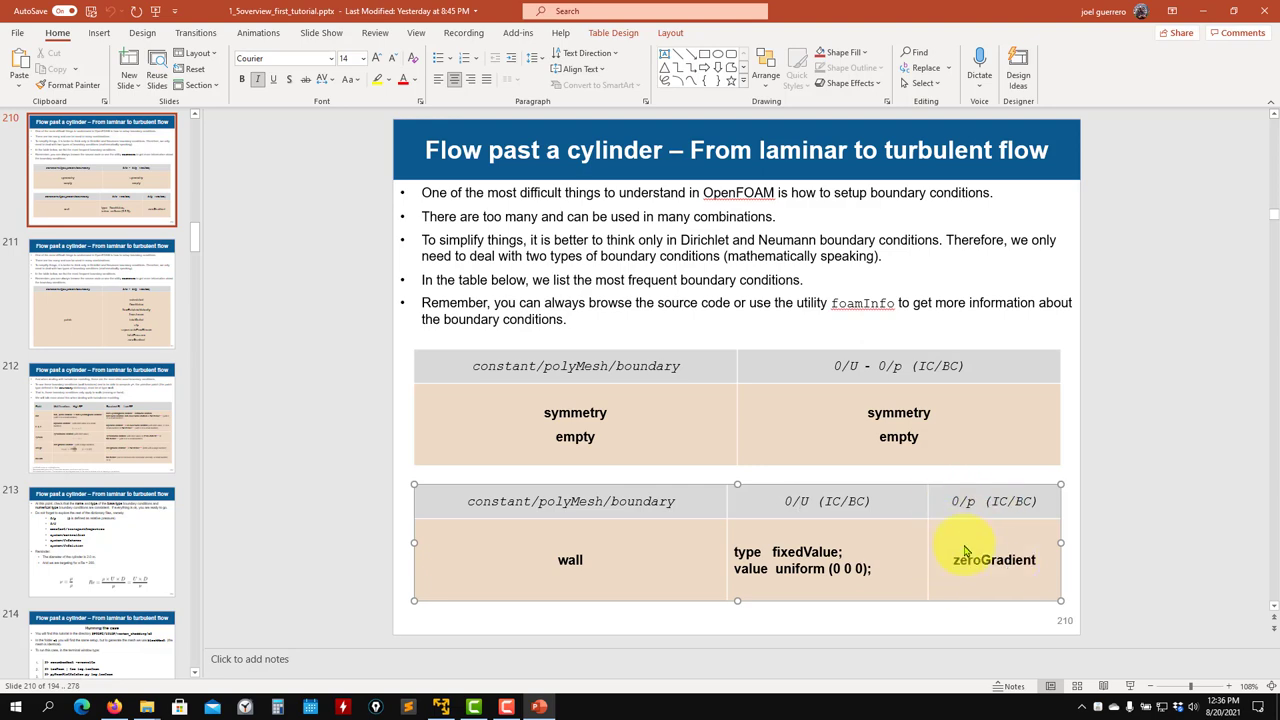
scroll(965, 552, down, 2)
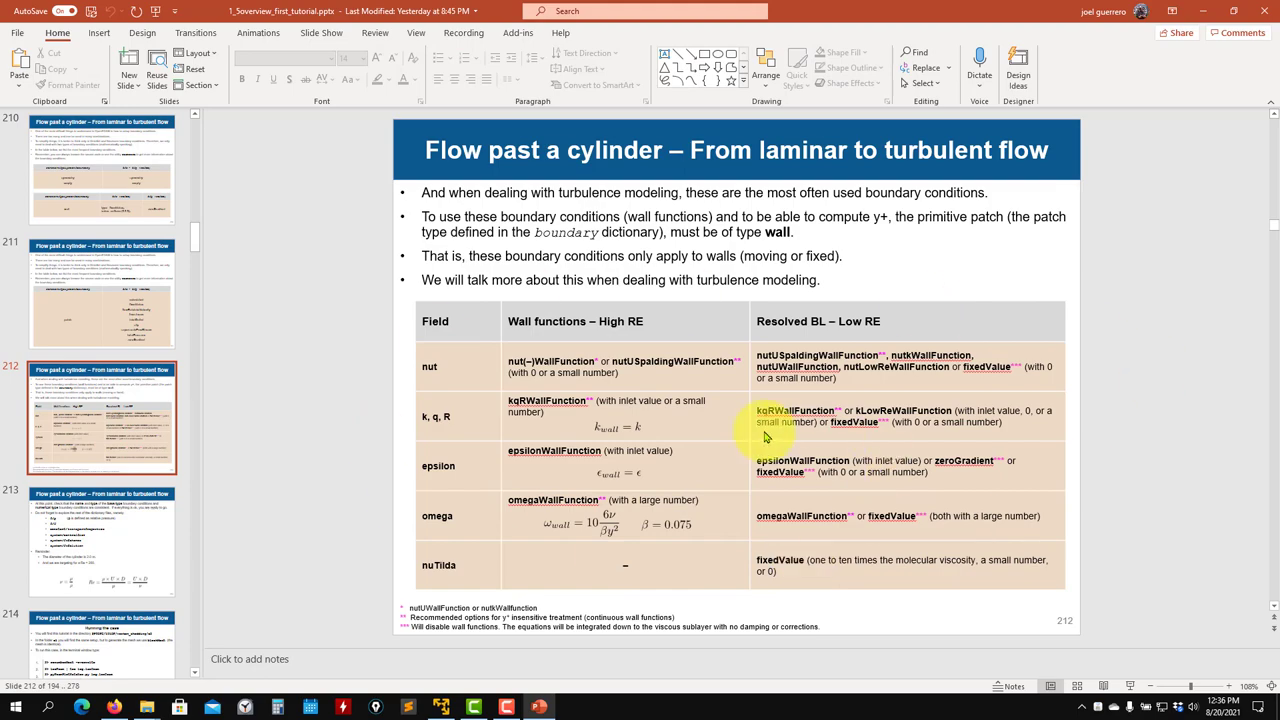
click(1205, 11)
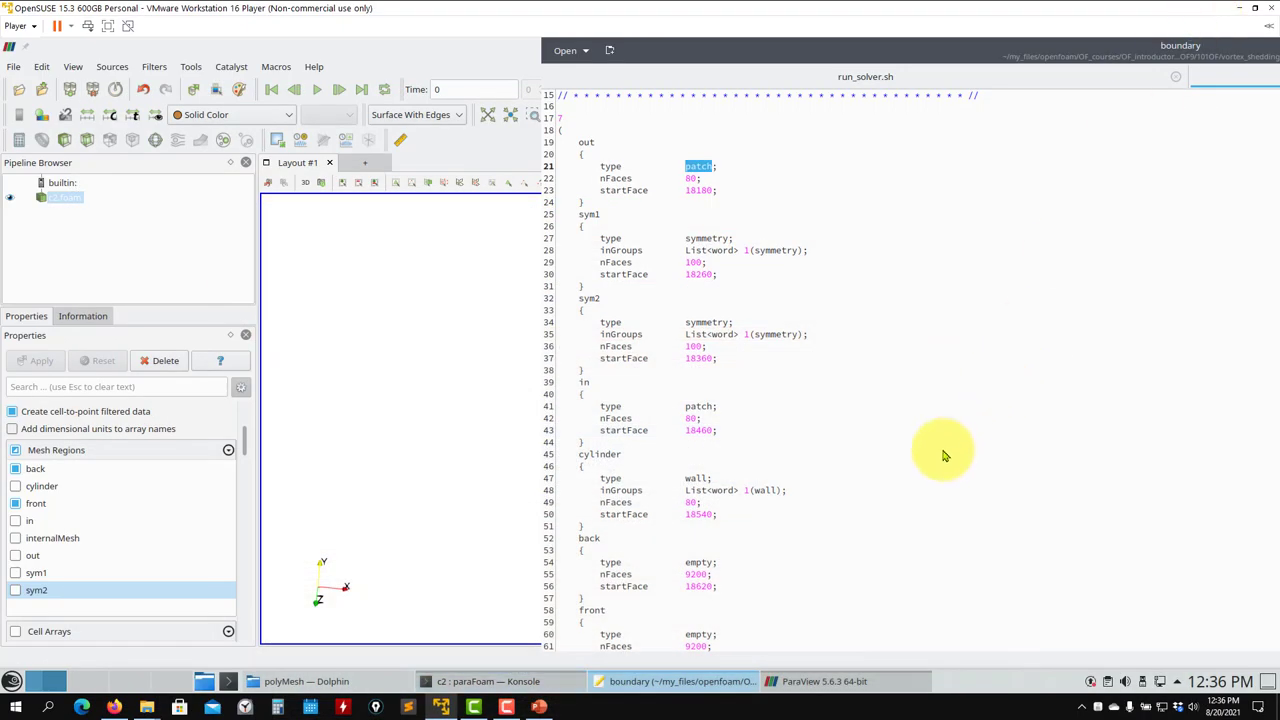
scroll(945, 455, down, 2)
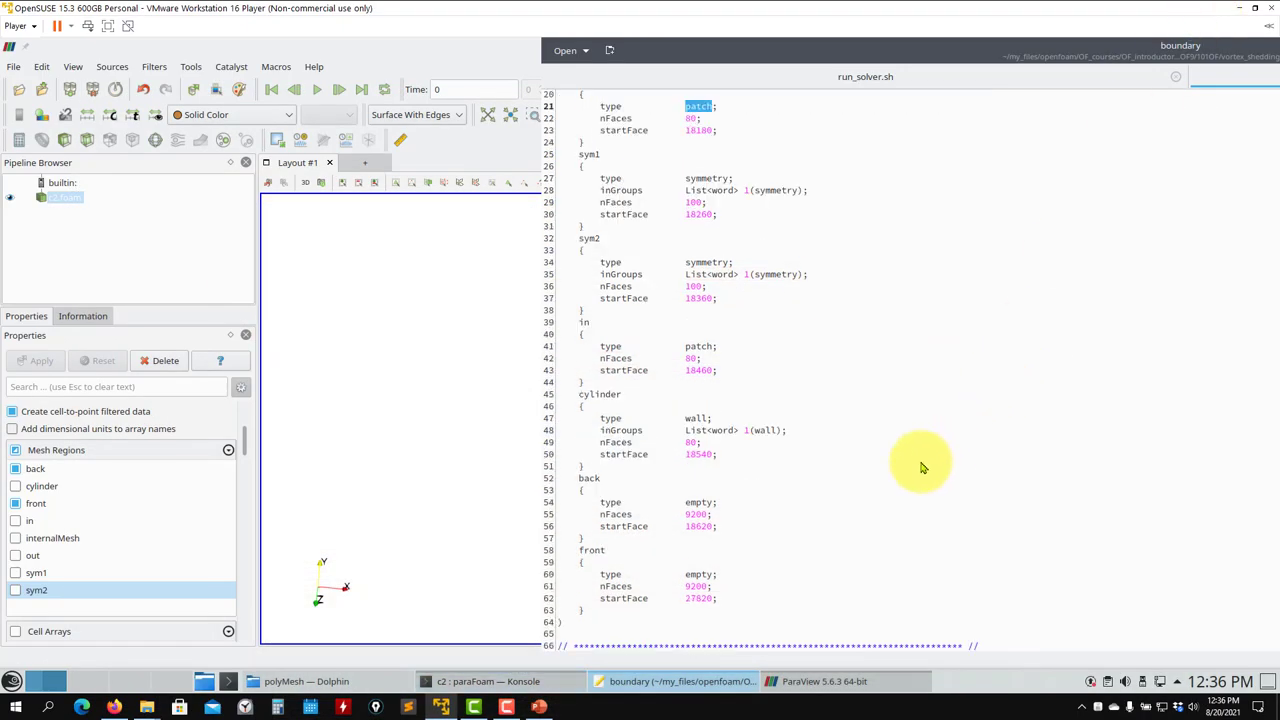
Recheck the slide pairing boundary types with 0/U and 0/p conditions, and review all patch names in the boundary file
click(537, 708)
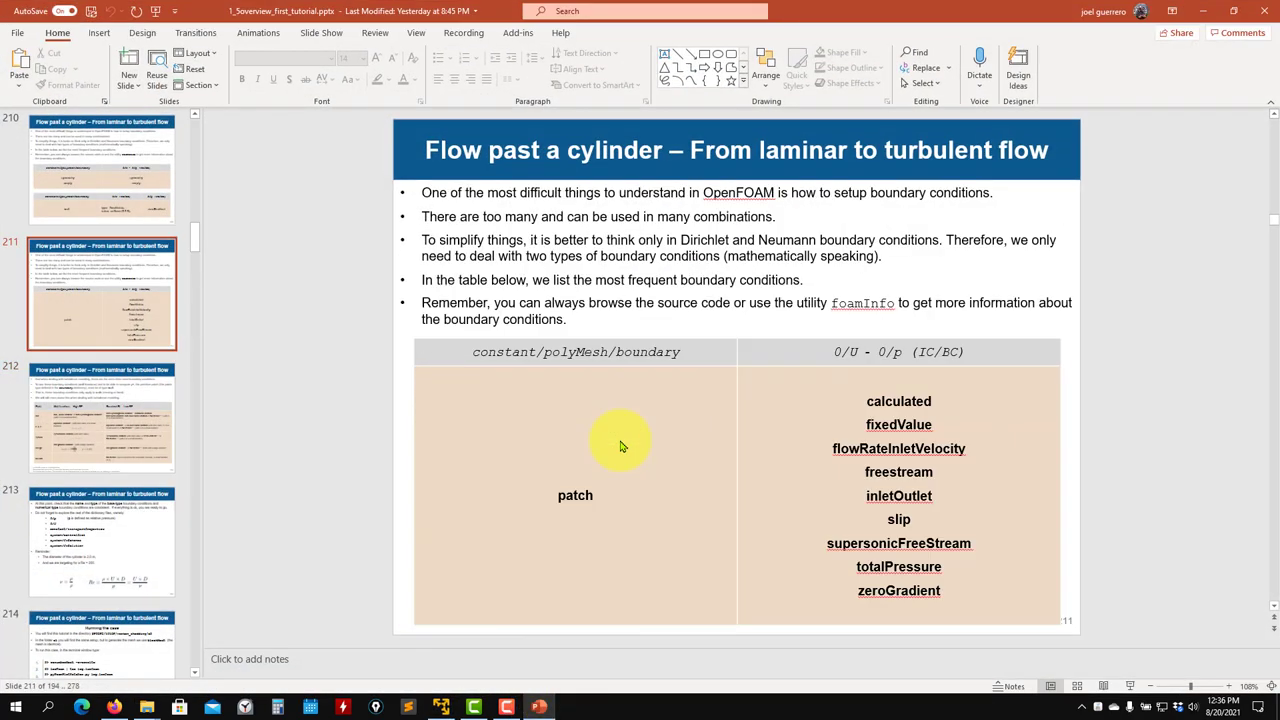
scroll(620, 446, up, 2)
scroll(615, 442, down, 1)
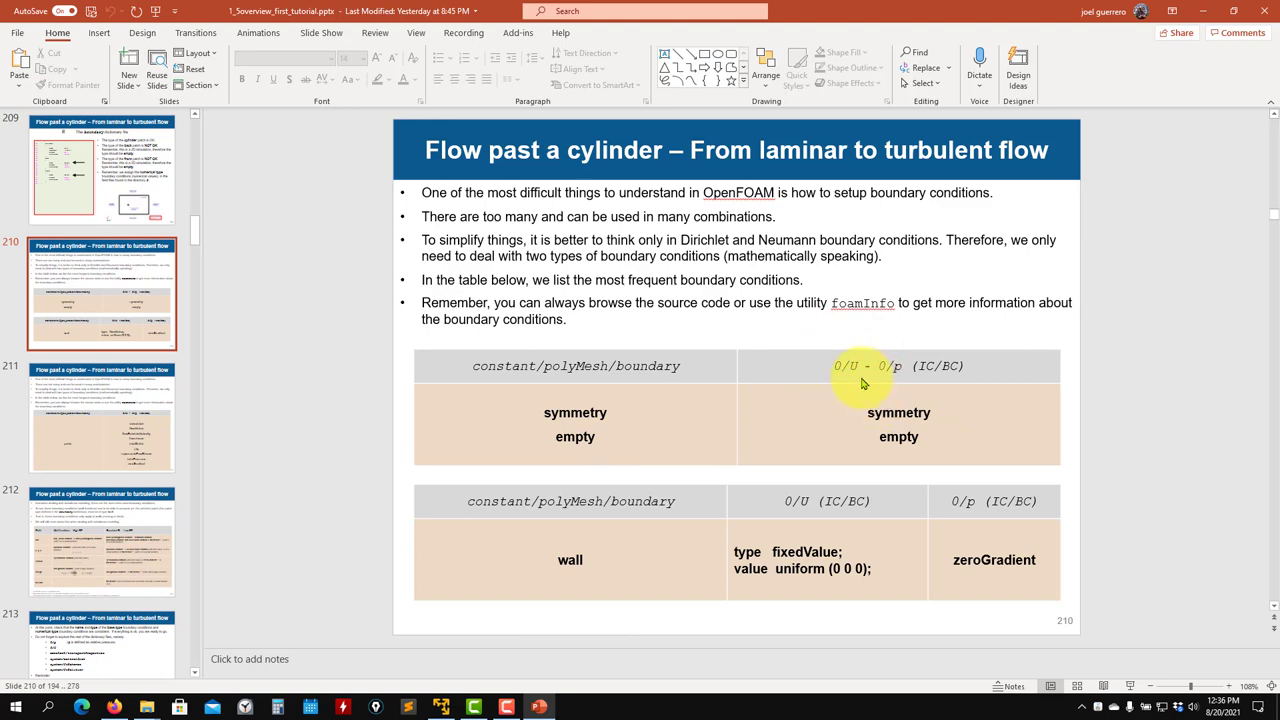
click(1208, 12)
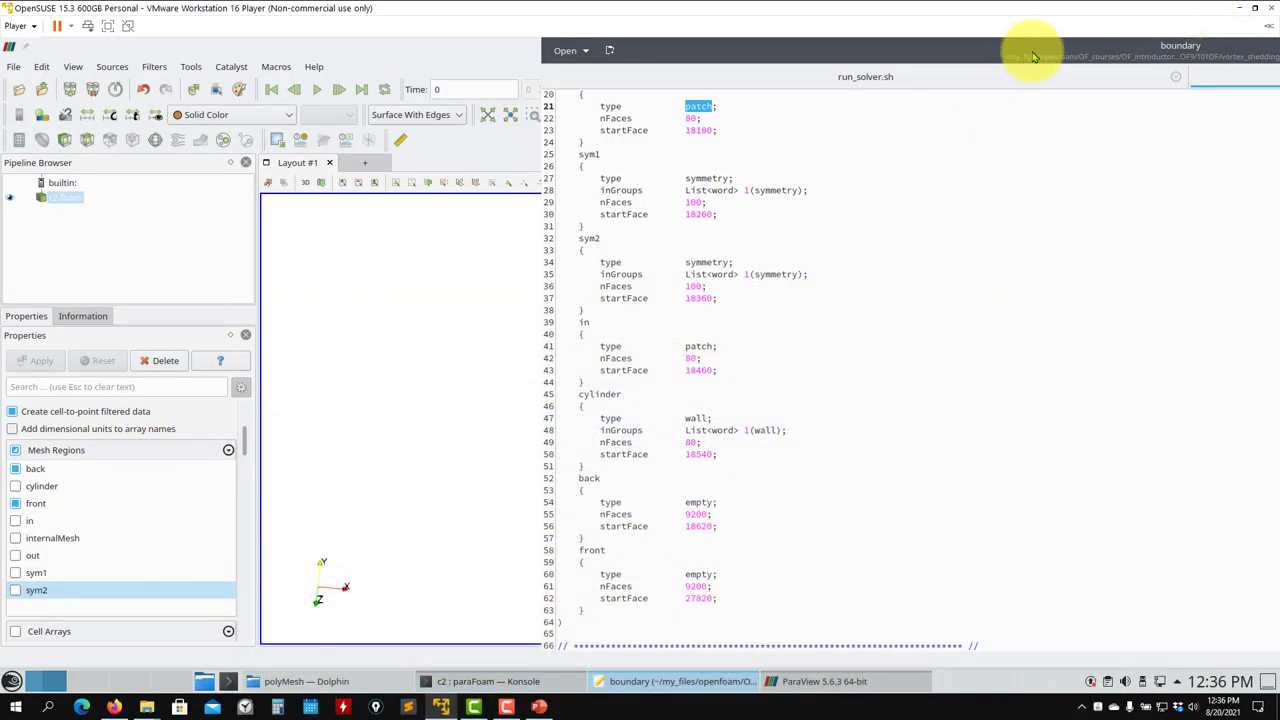
drag(1100, 45, 715, 65)
scroll(400, 200, up, 2)
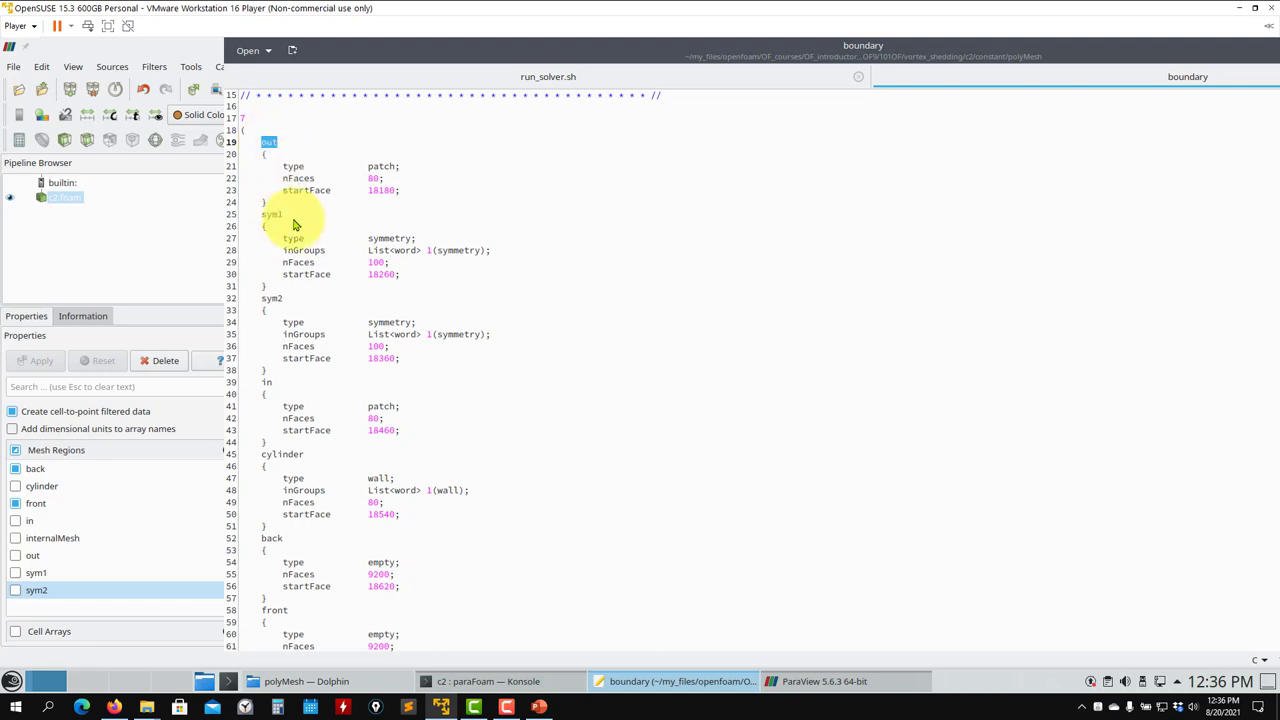
scroll(450, 290, down, 2)
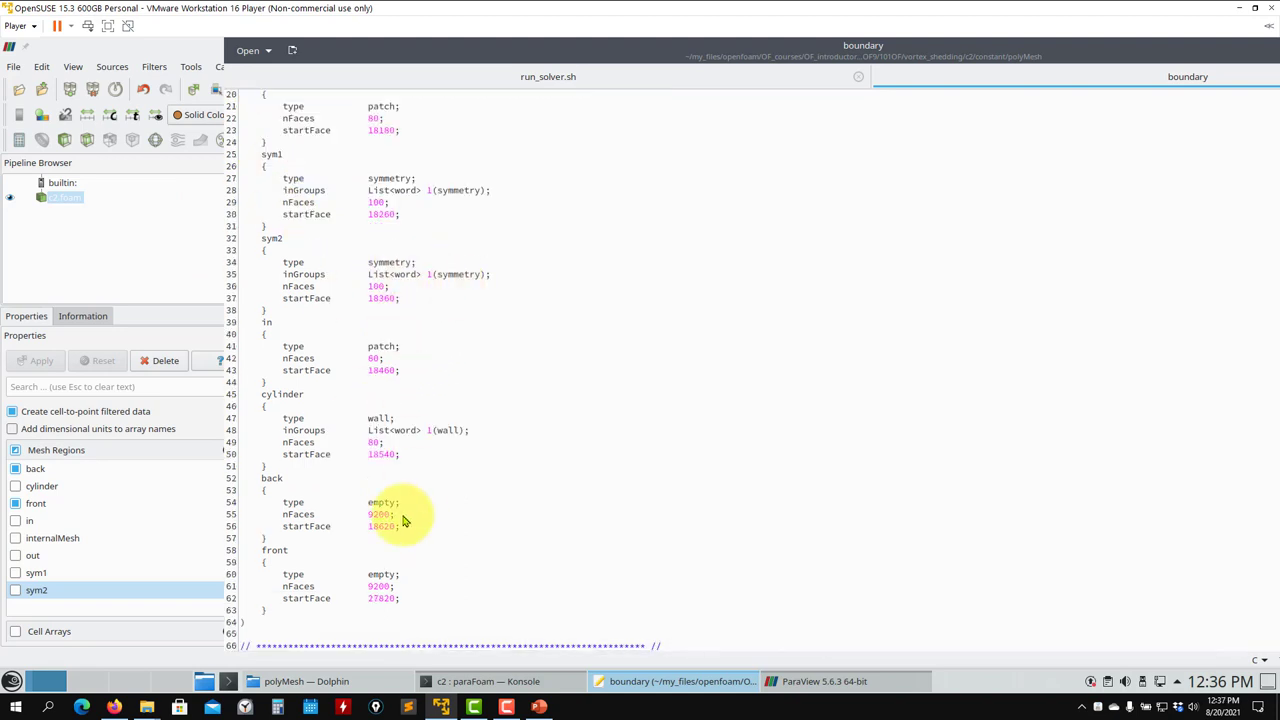
In Dolphin, go to the 0 folder of the c2 case and open the p and U files in the text editor
click(323, 684)
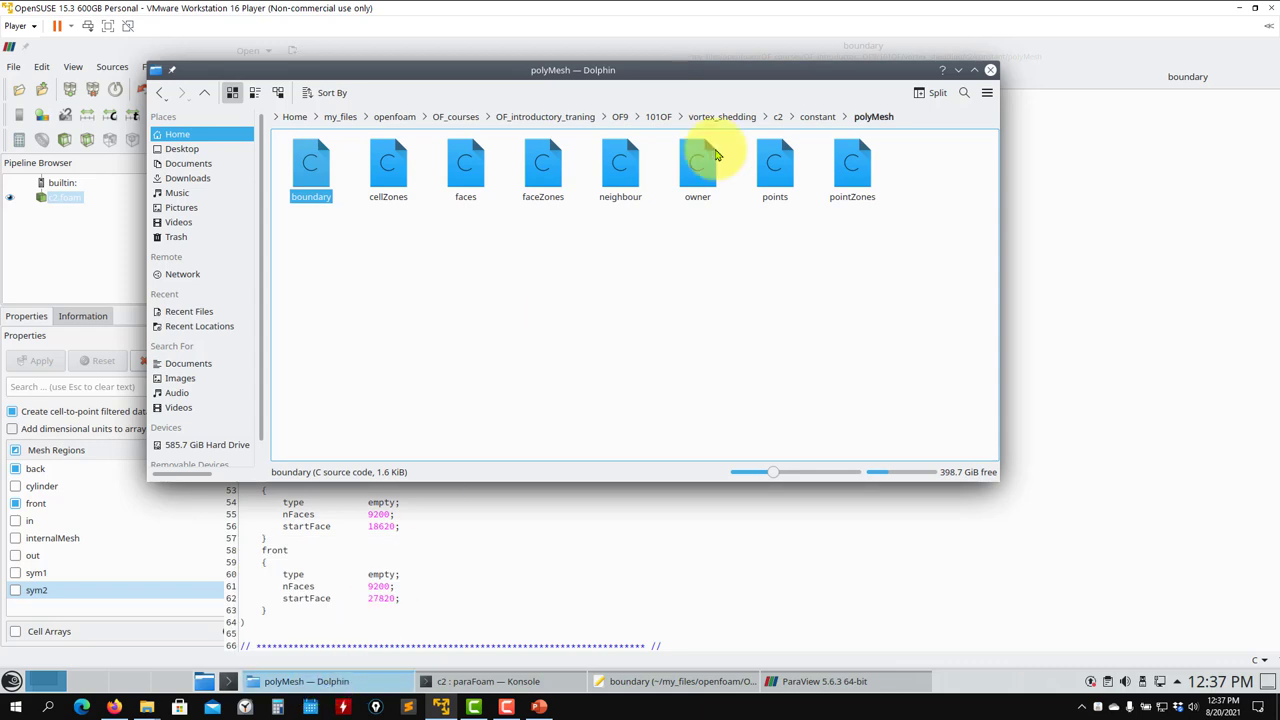
click(779, 117)
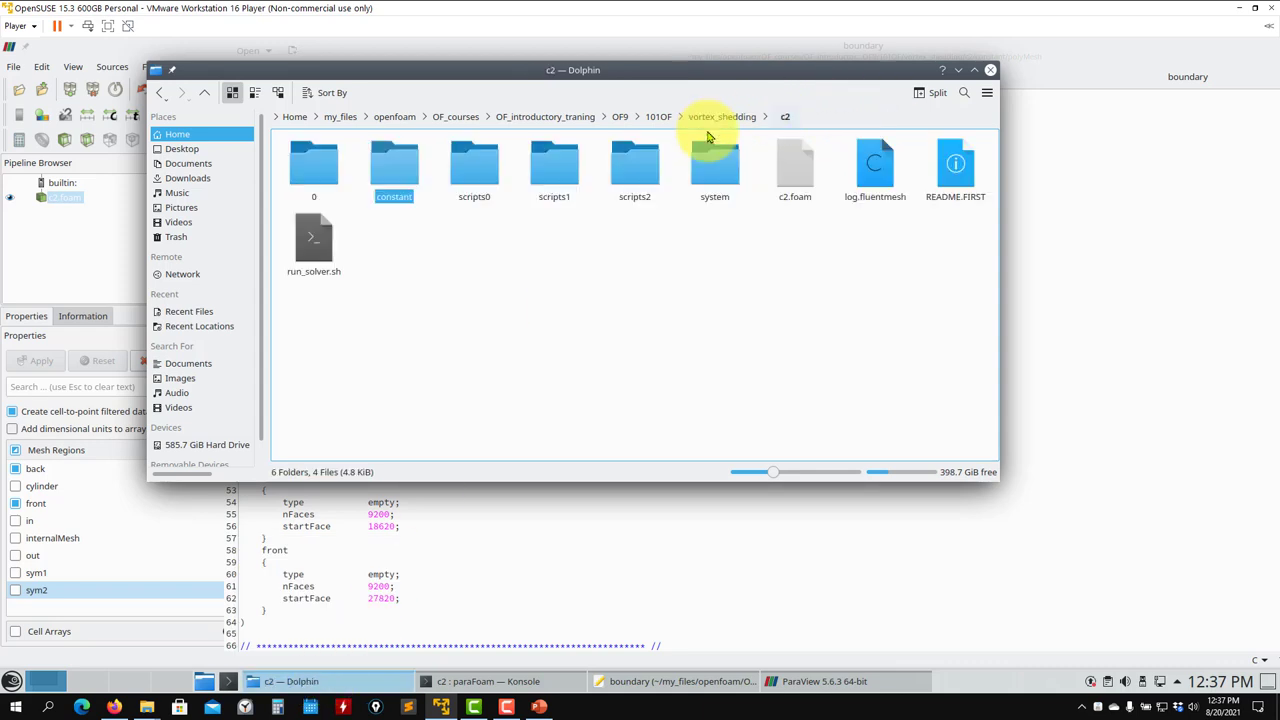
double_click(325, 172)
drag(444, 215, 292, 155)
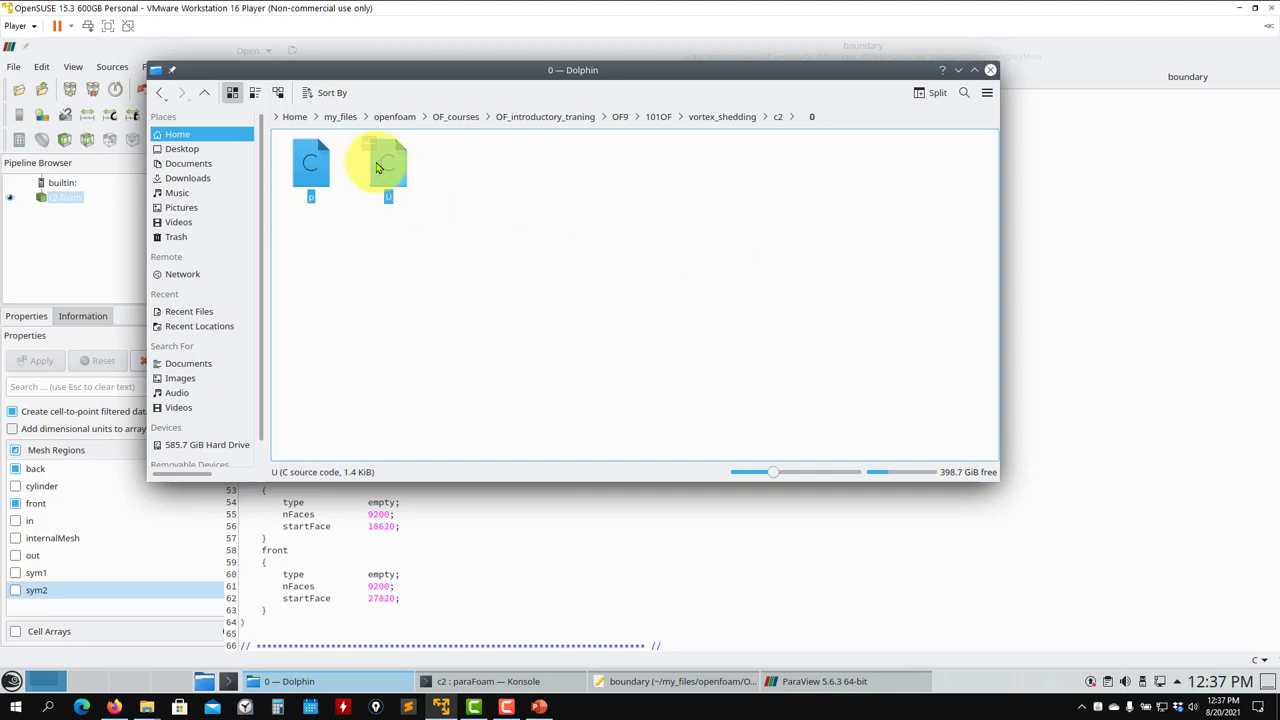
drag(380, 170, 1107, 235)
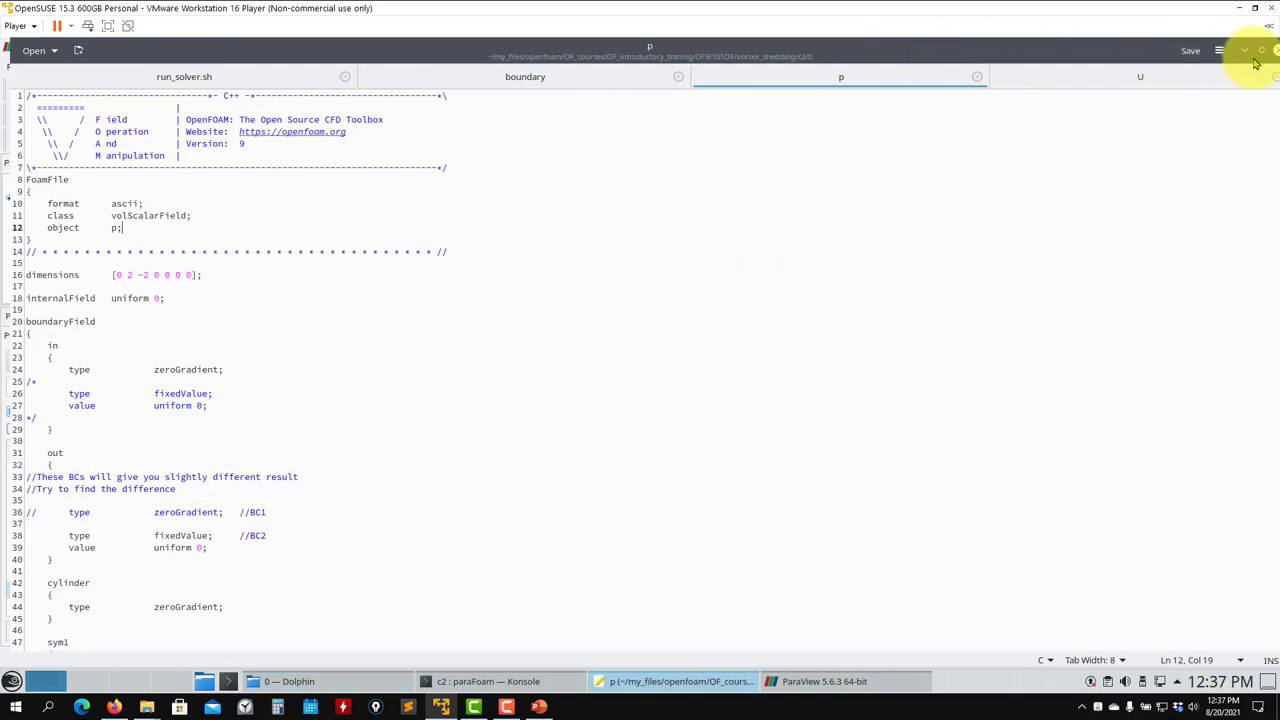
Restore the text editor to a smaller window, display the U file and move the window higher on the desktop
click(1252, 50)
click(1152, 214)
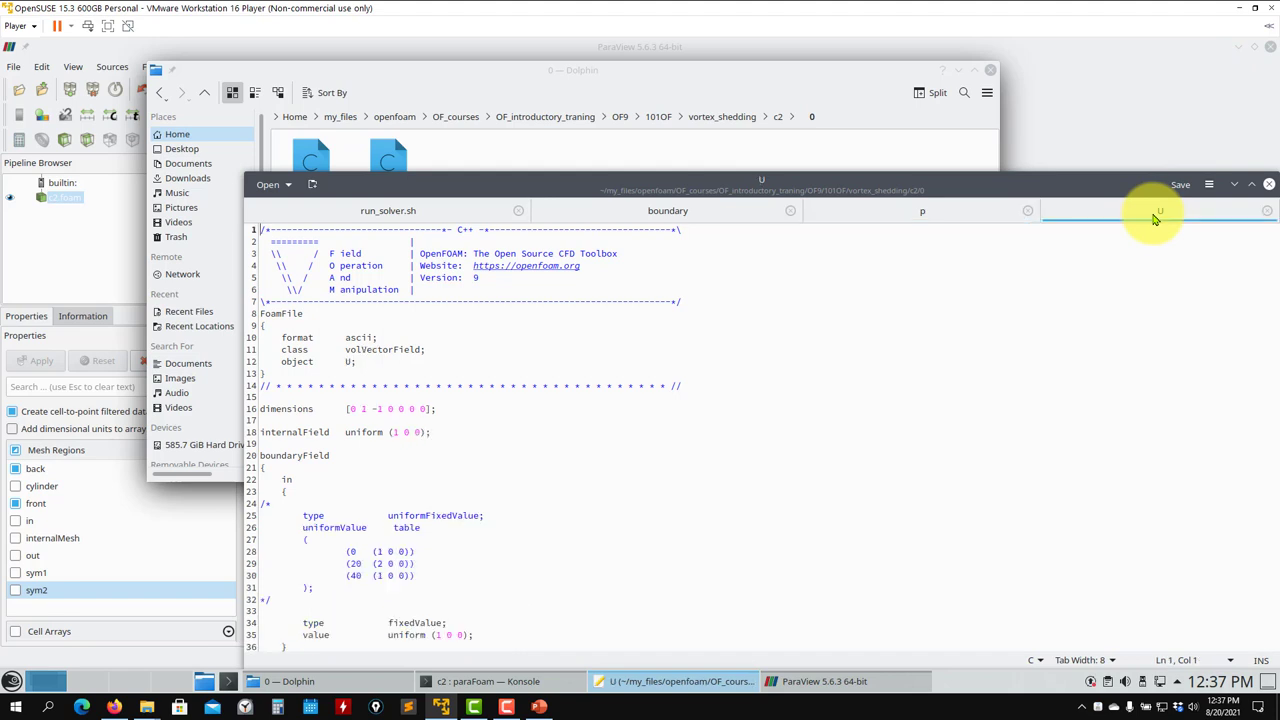
drag(987, 187, 928, 80)
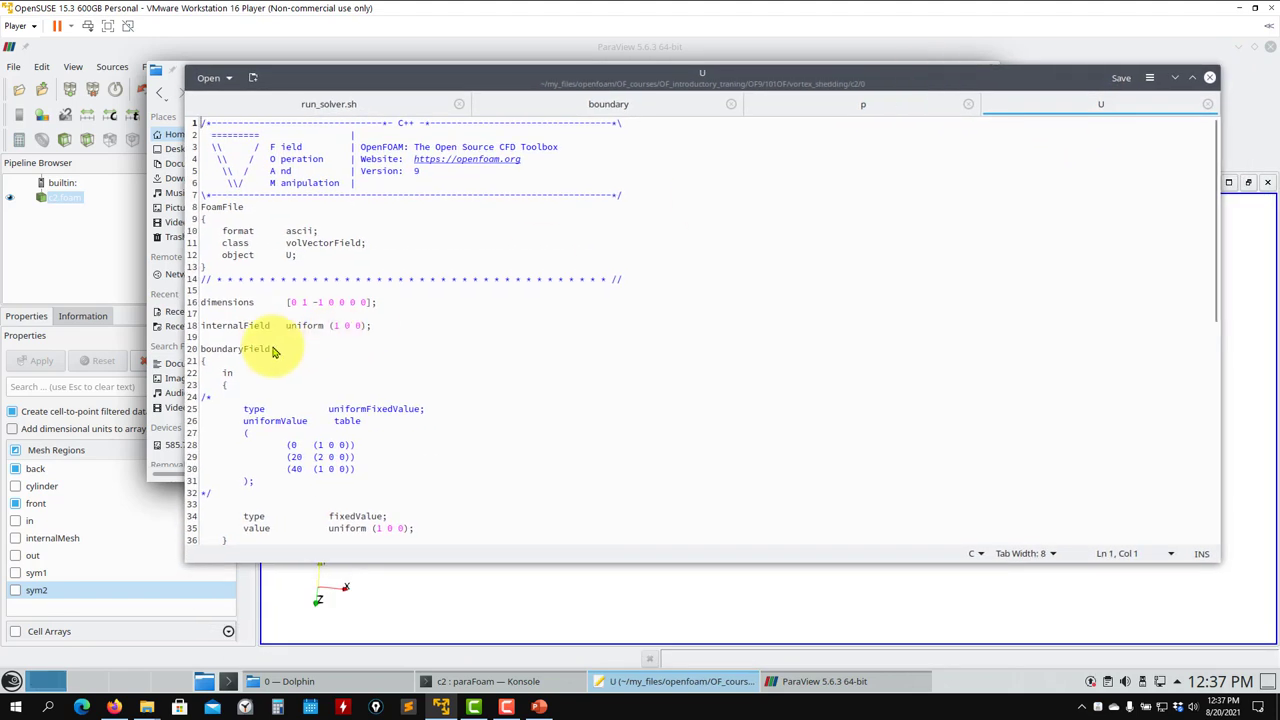
Examine the dimensions and internalField entries in the U file, continuing into the boundaryField section
click(366, 305)
drag(366, 305, 203, 302)
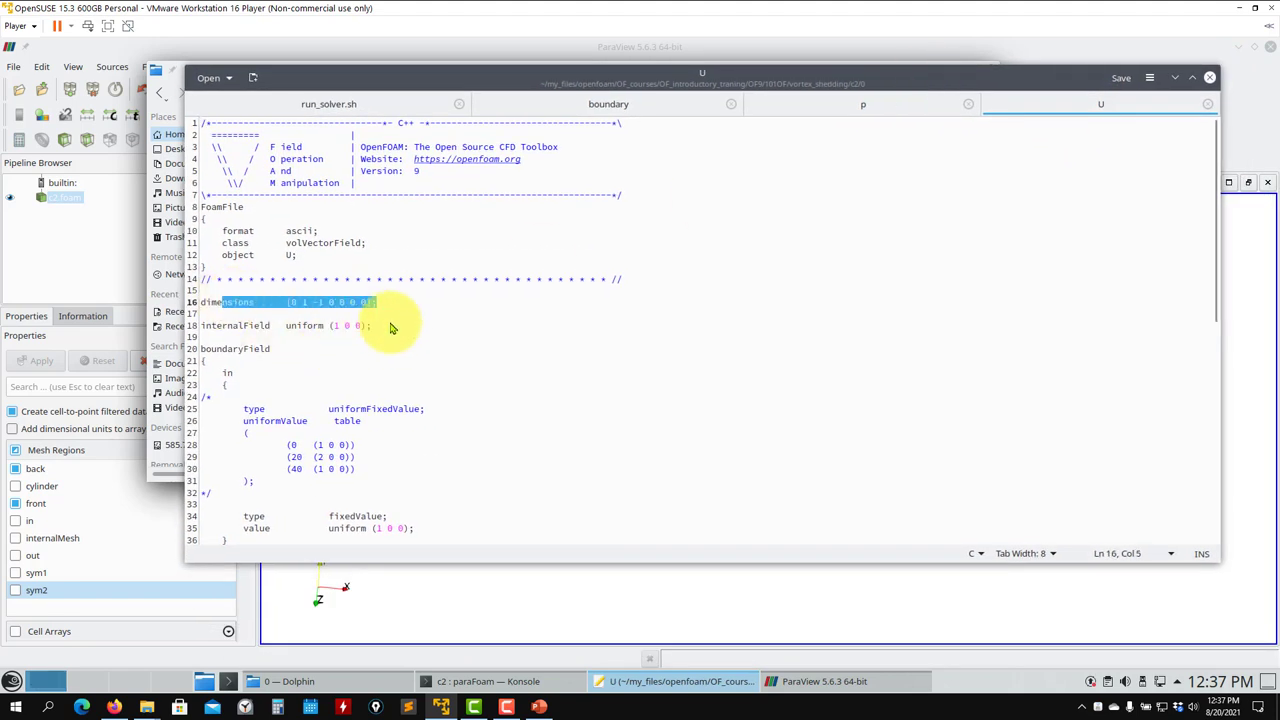
drag(372, 325, 210, 325)
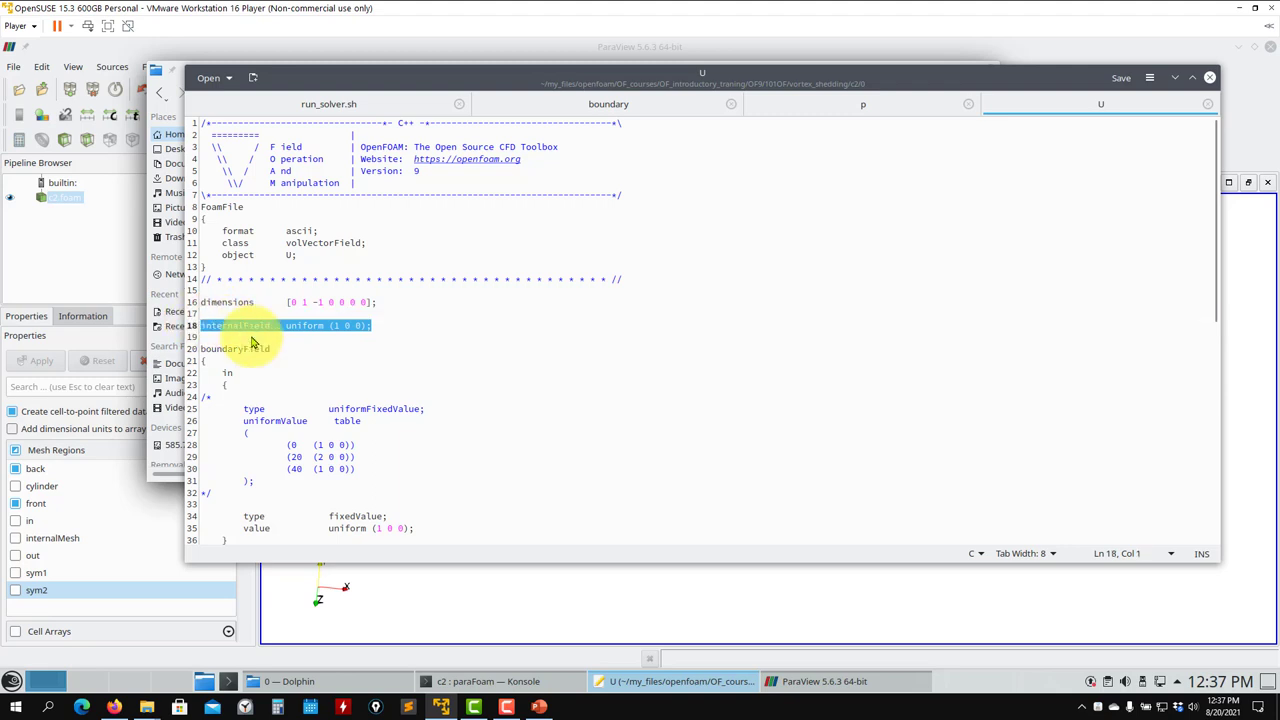
scroll(300, 365, down, 2)
scroll(306, 366, down, 2)
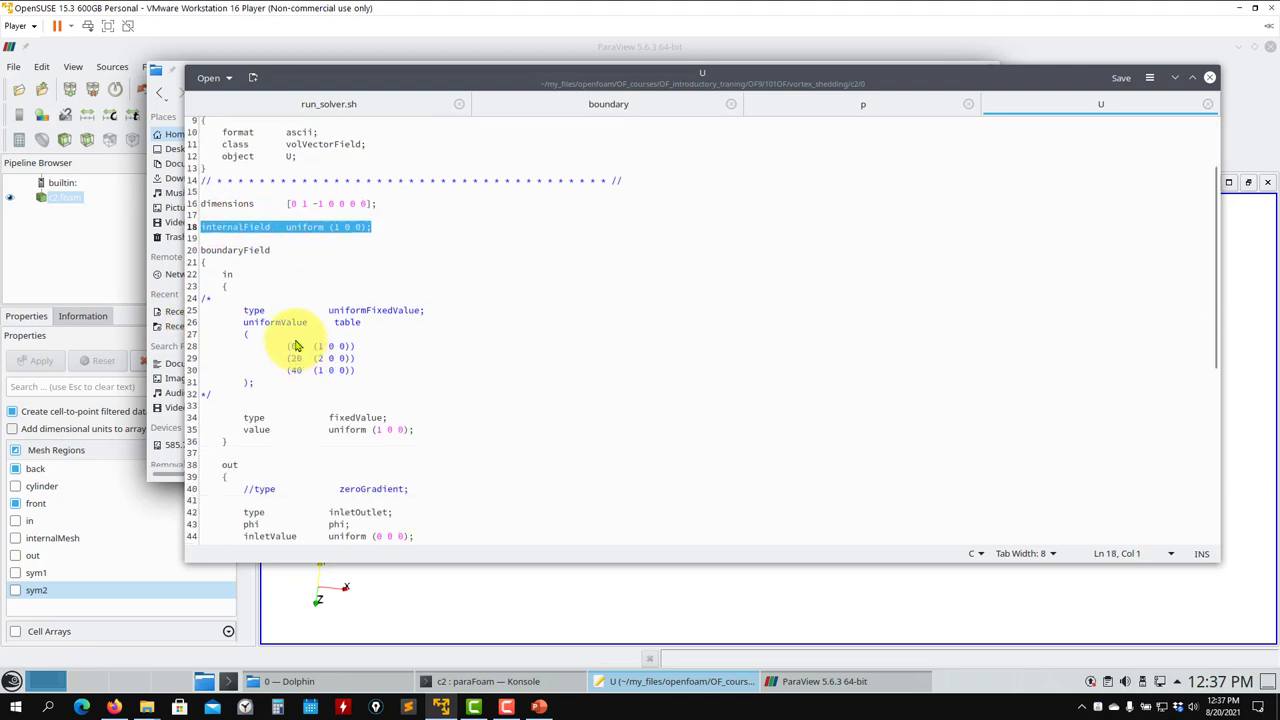
Compare the in patch's name and type in the boundary file with its fixedValue condition in the U file
click(228, 275)
click(577, 106)
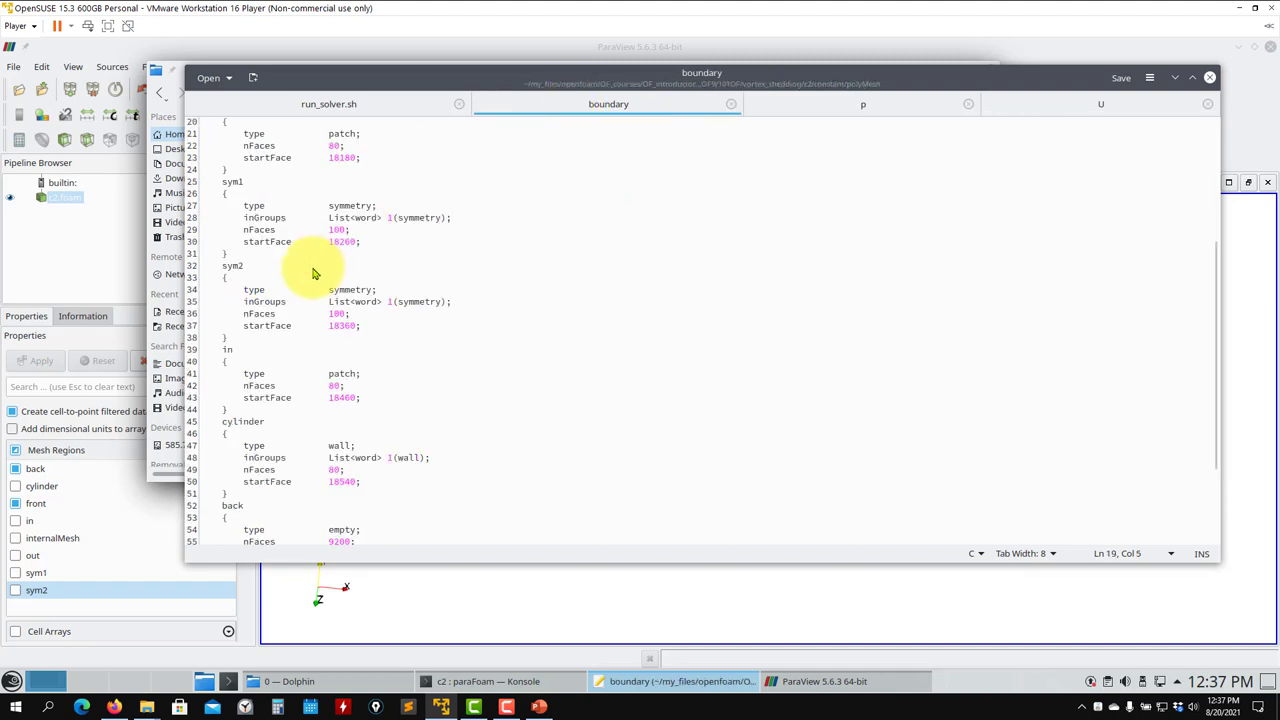
drag(214, 358, 231, 352)
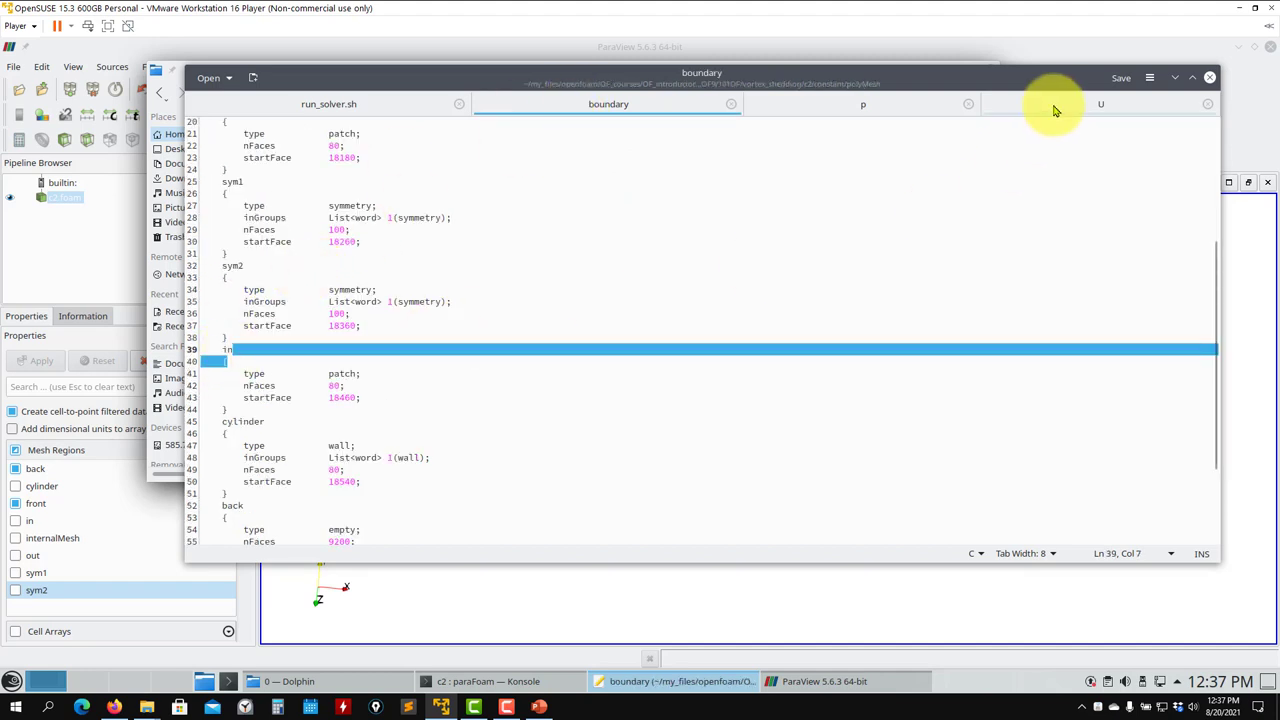
click(1068, 105)
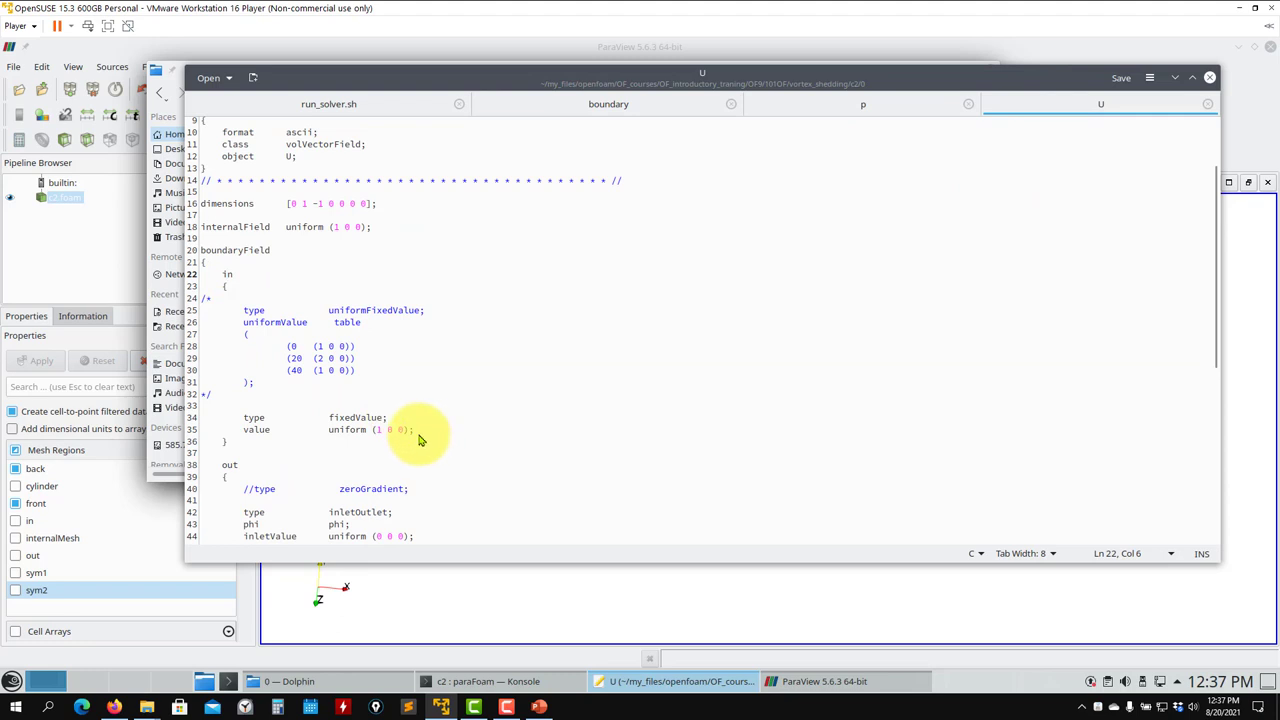
drag(408, 428, 229, 420)
click(645, 106)
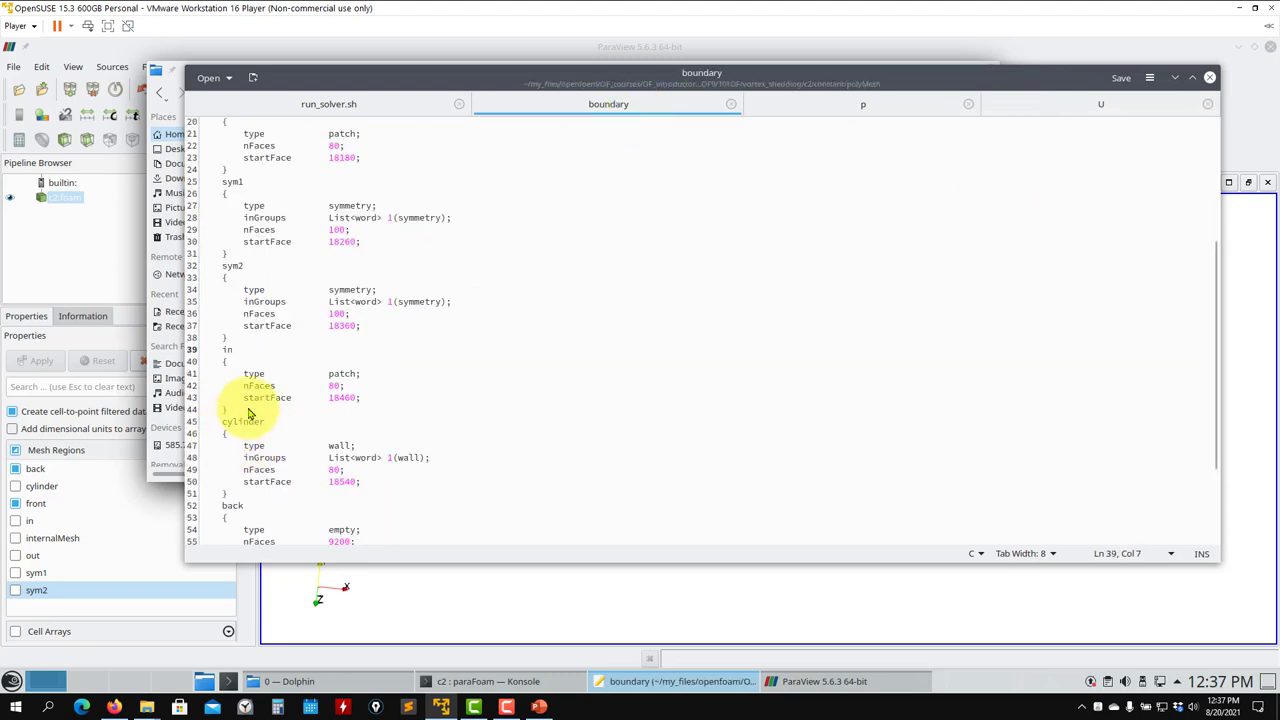
Compare the out patch's condition in the U file with its name and type in the boundary file
click(1110, 108)
scroll(443, 360, down, 4)
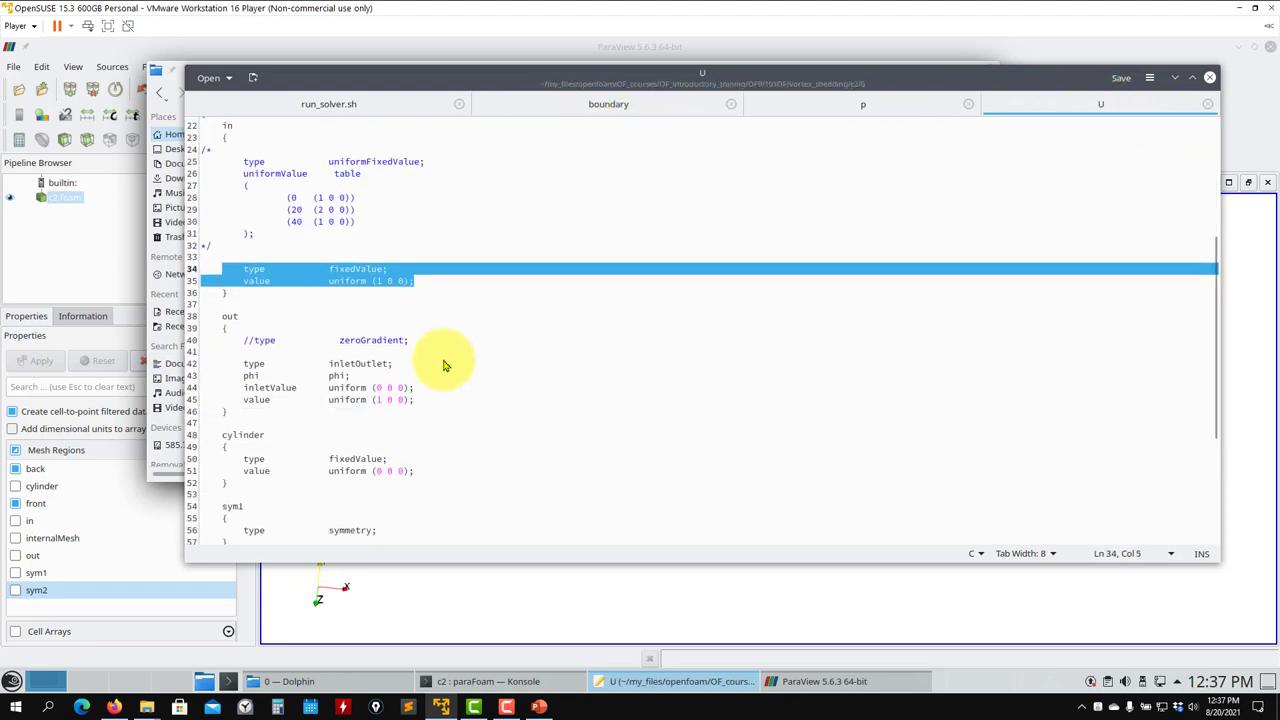
click(388, 342)
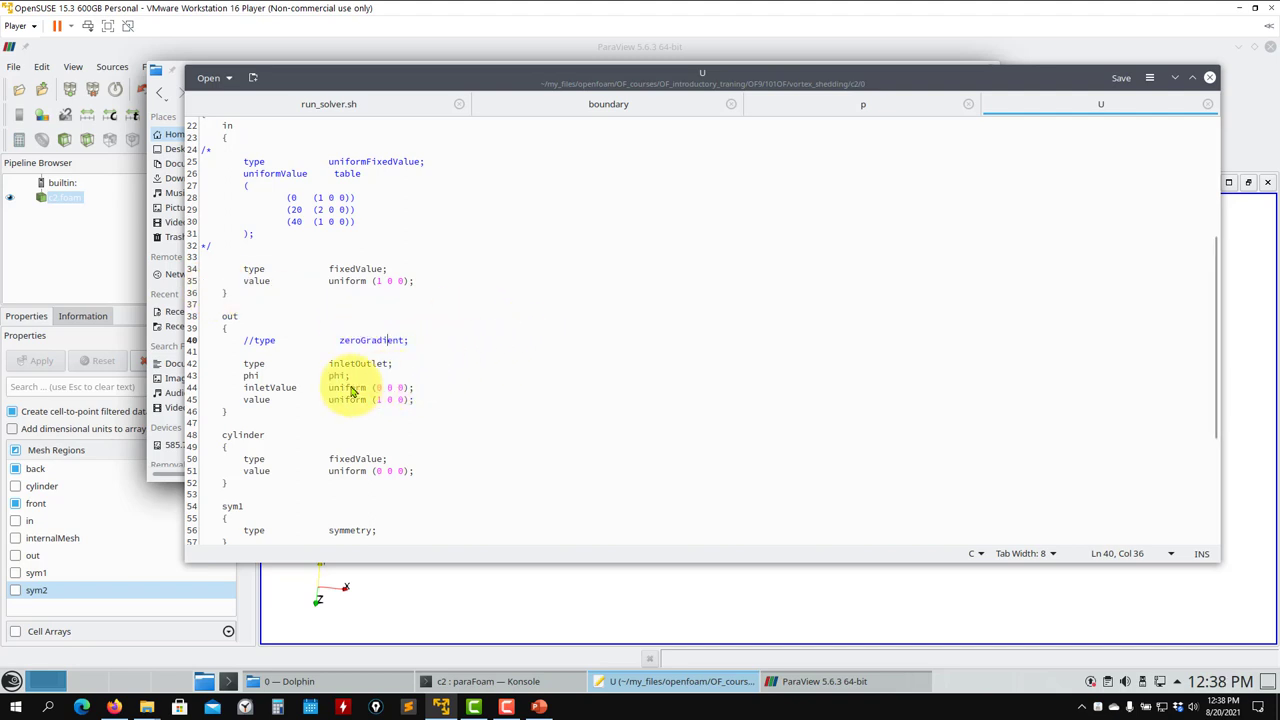
click(612, 106)
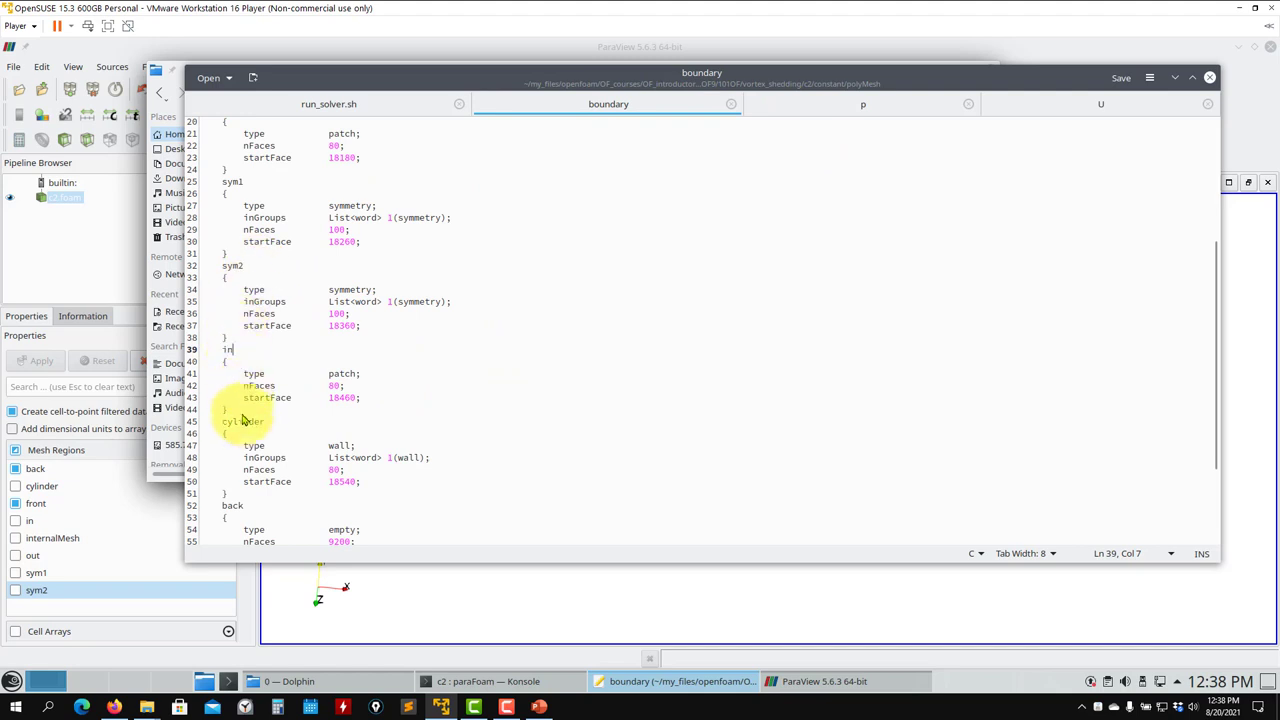
scroll(251, 423, up, 4)
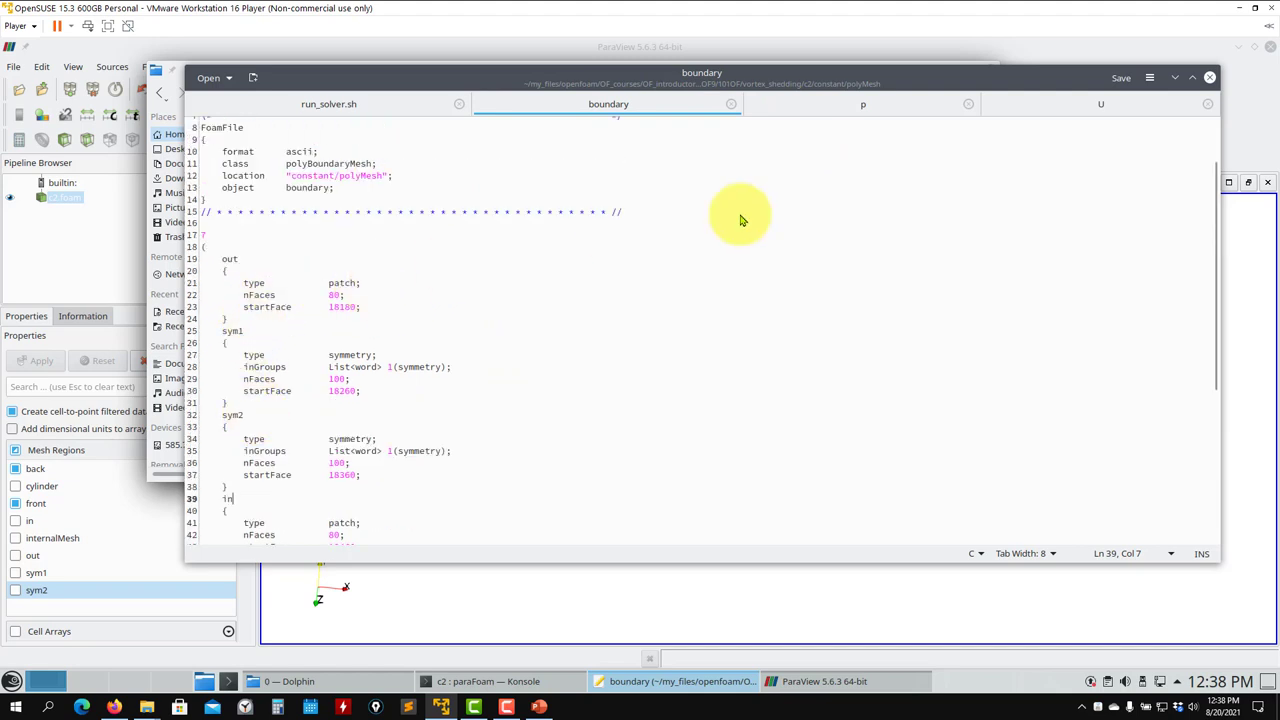
click(1048, 110)
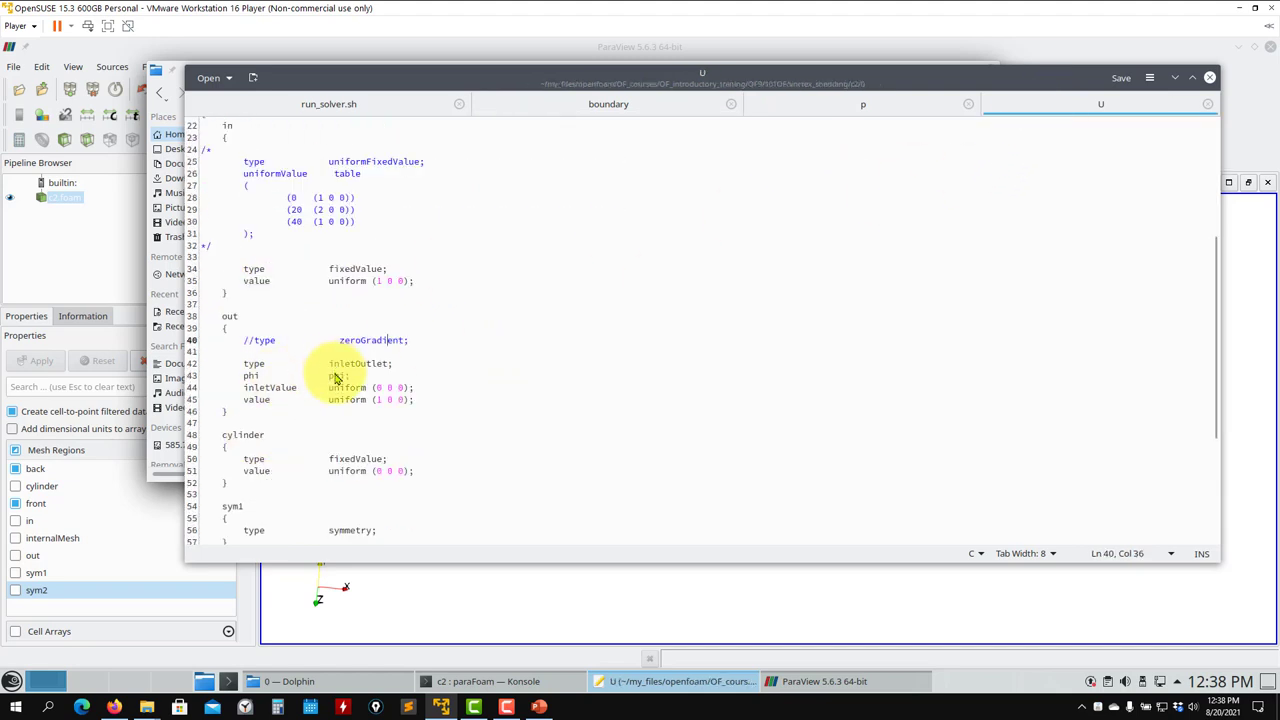
Compare the cylinder patch's type in the boundary file with its velocity condition in the U file
scroll(336, 378, down, 4)
click(604, 114)
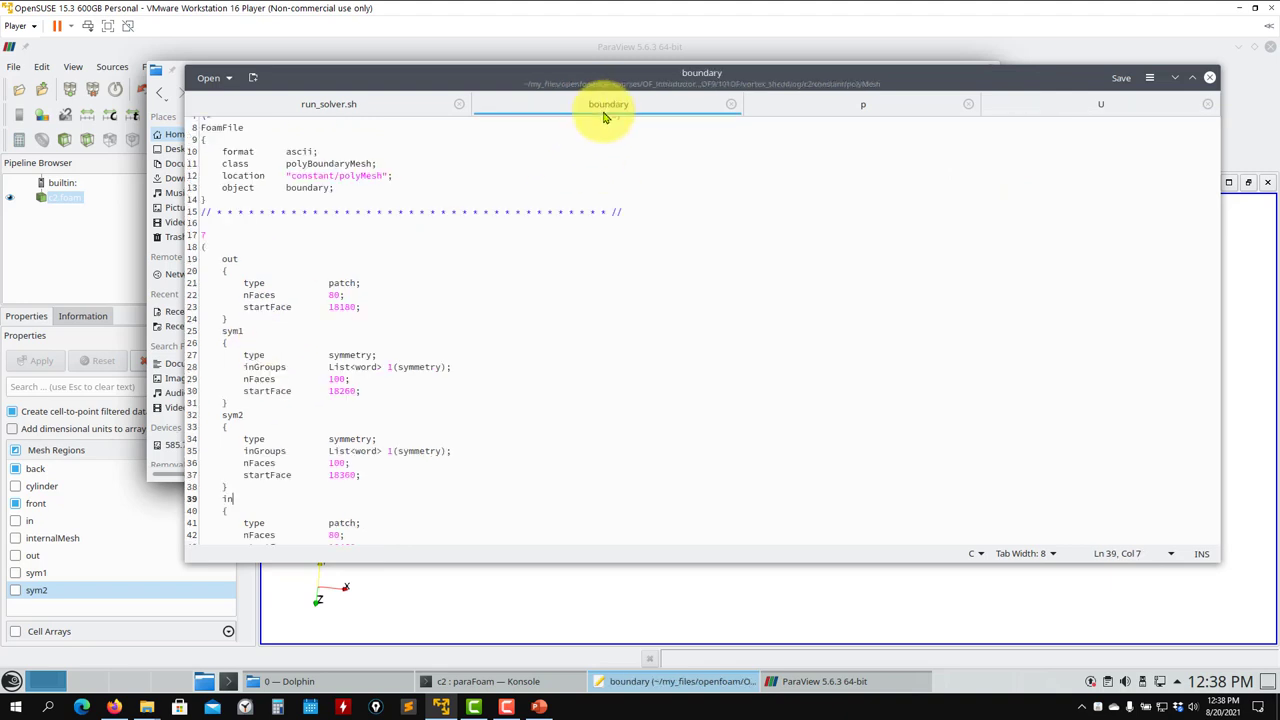
scroll(280, 375, down, 5)
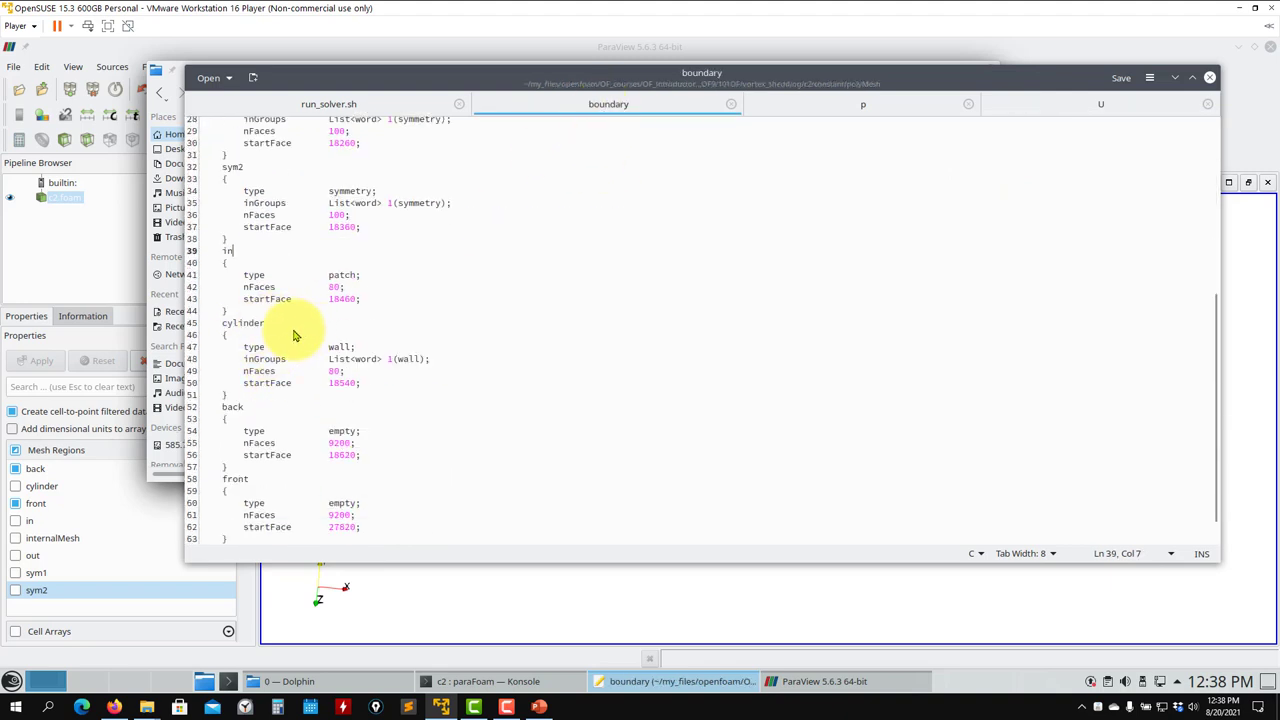
click(394, 325)
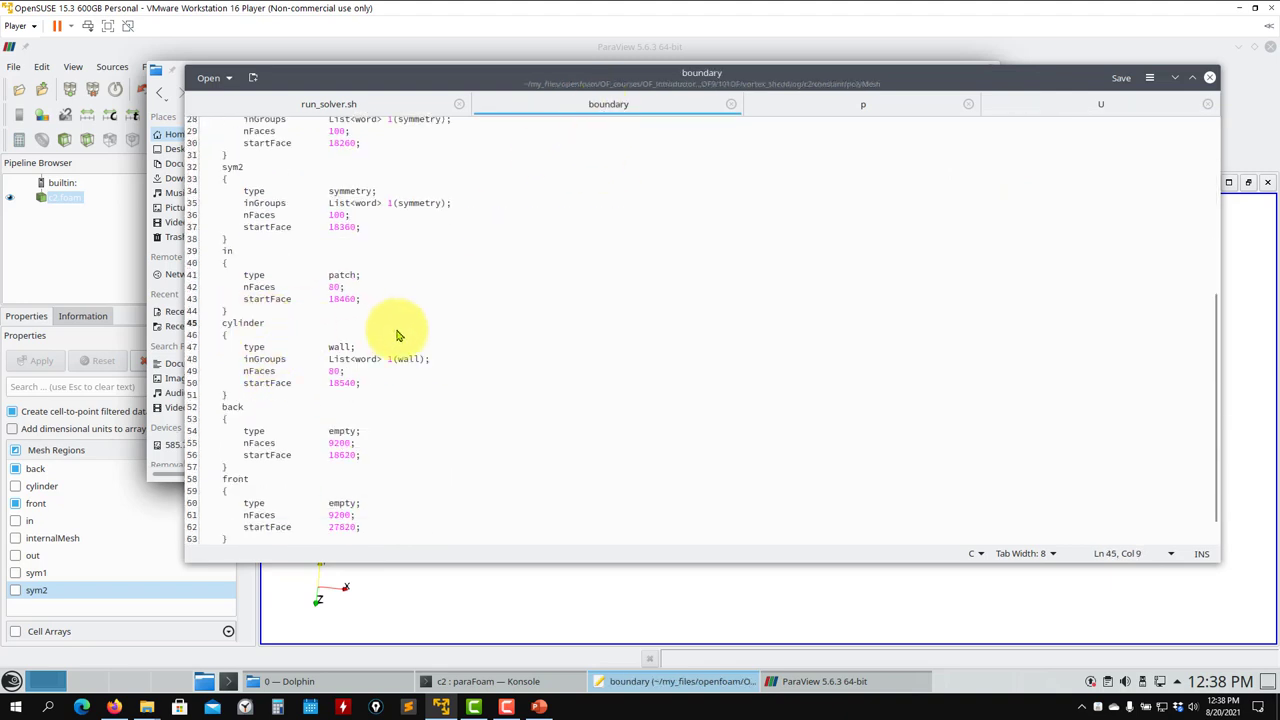
click(1036, 108)
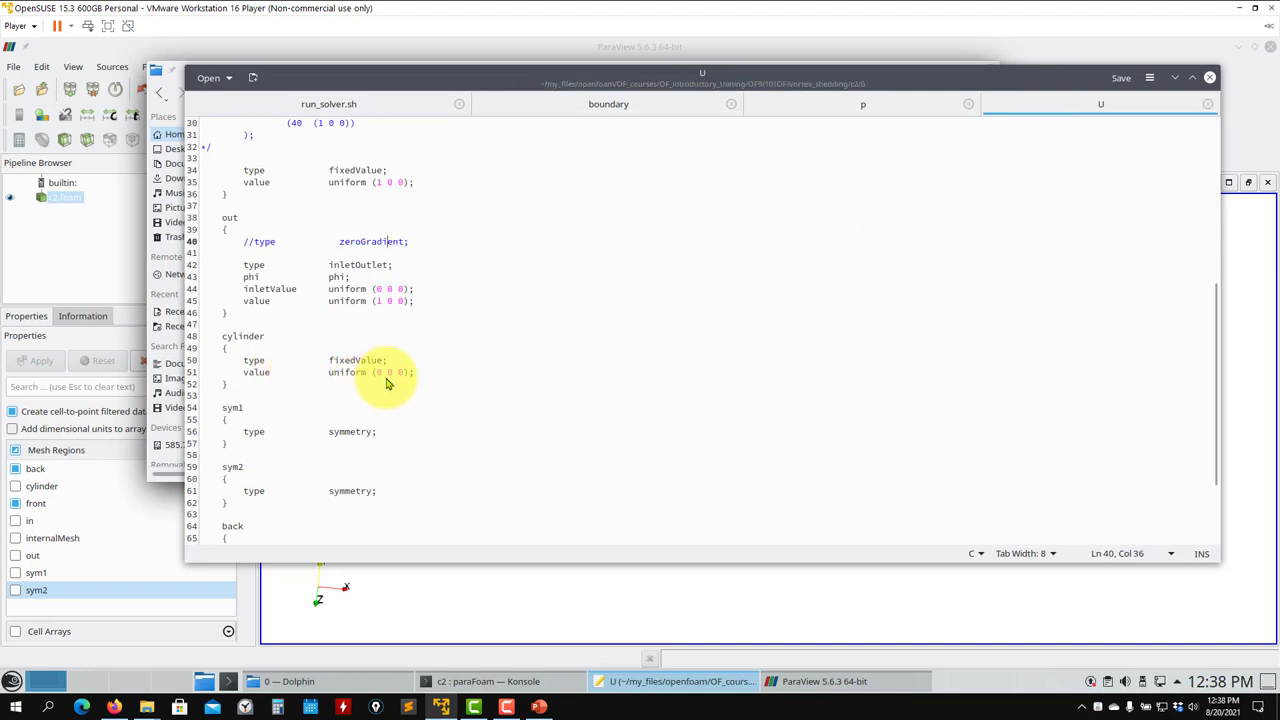
Check the sym1 and sym2 patches in the U file against their types in the boundary file
click(236, 410)
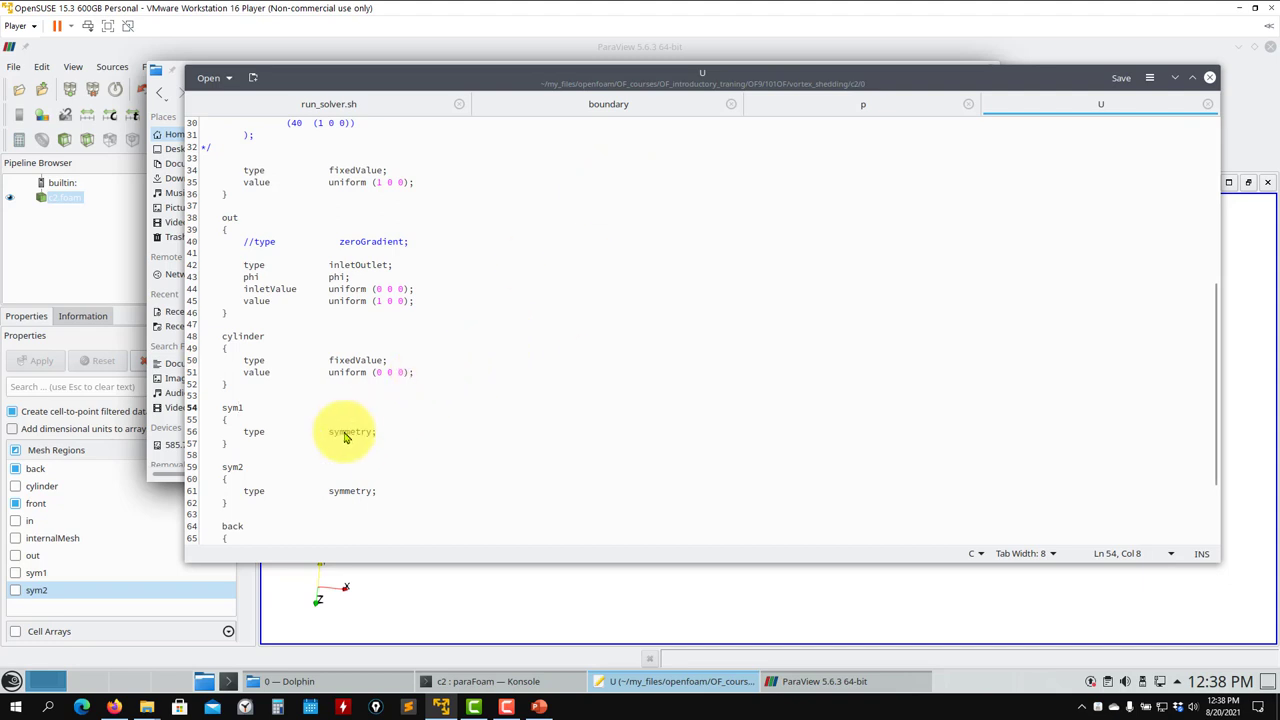
click(594, 112)
scroll(359, 293, up, 5)
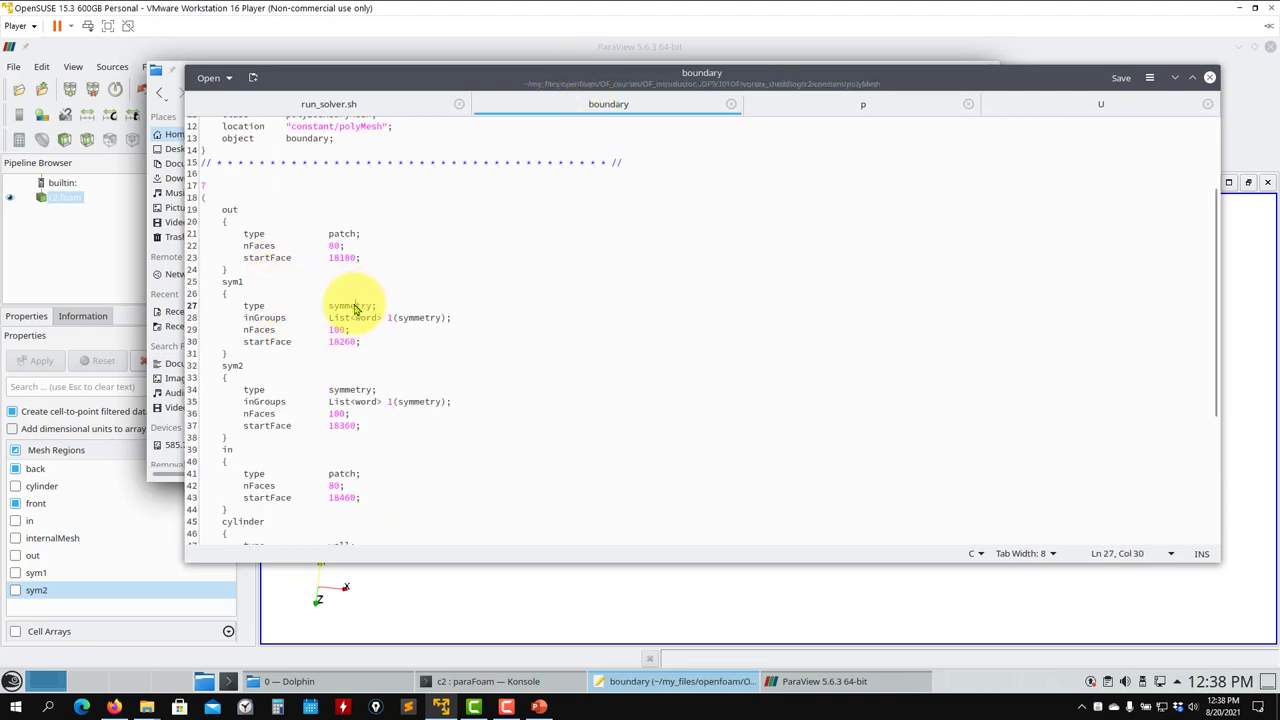
click(1104, 106)
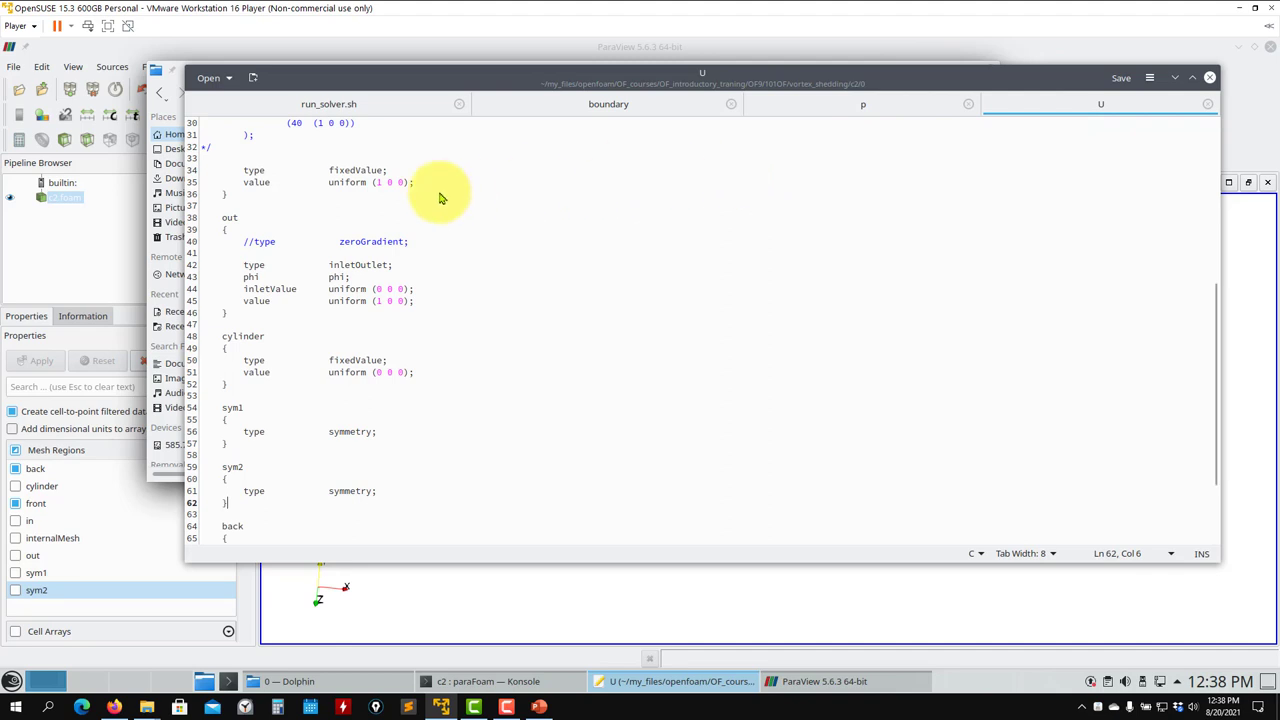
scroll(463, 215, up, 2)
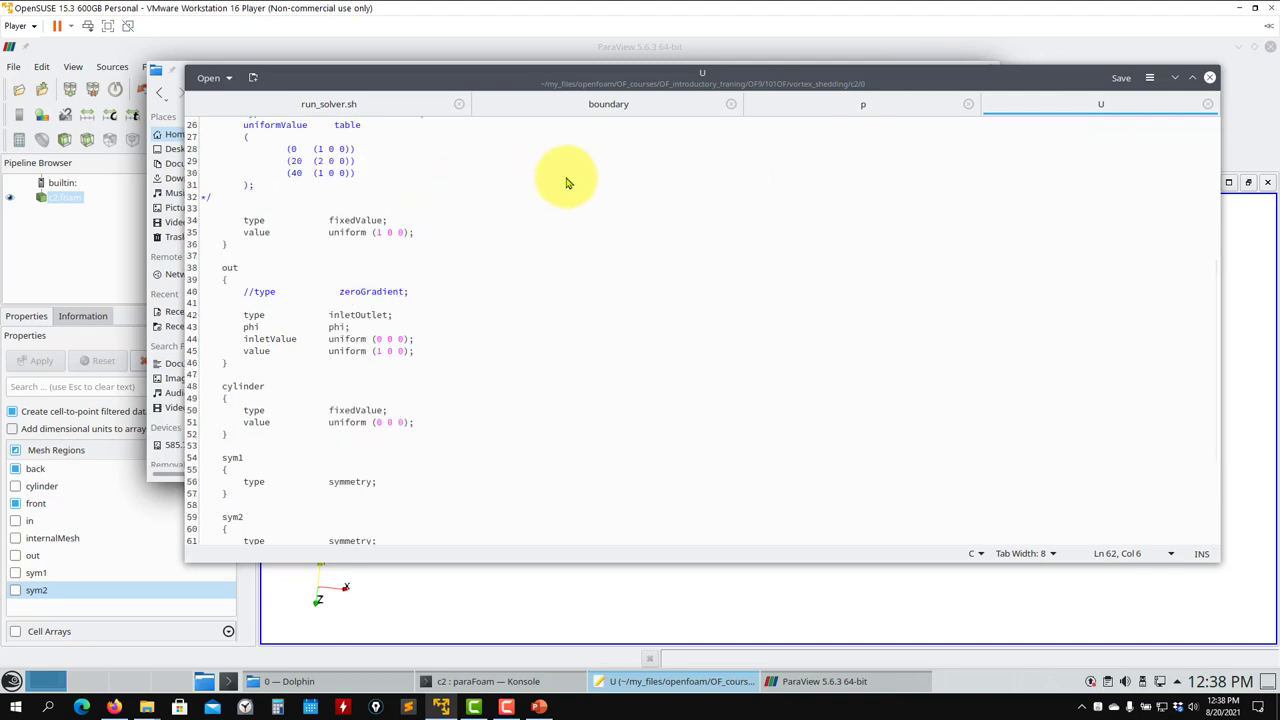
Compare the back and front patches in the U file with their types in the boundary file
click(600, 112)
click(1120, 118)
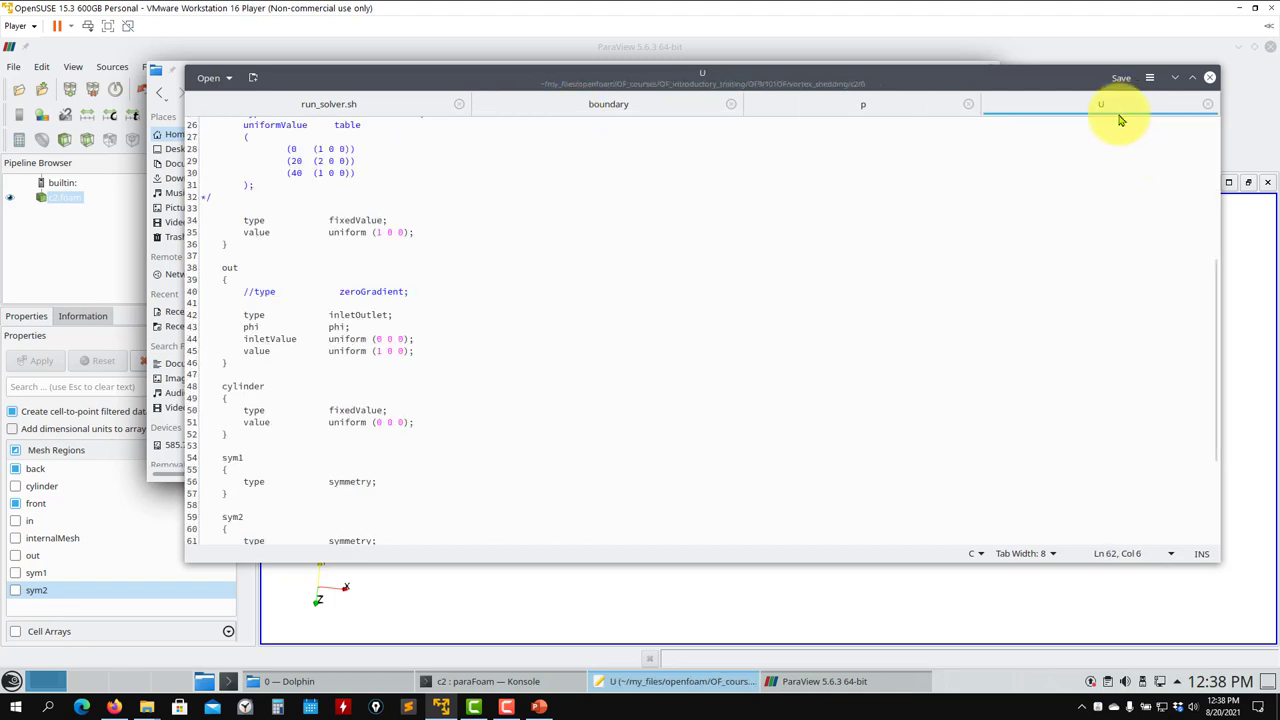
scroll(469, 346, down, 5)
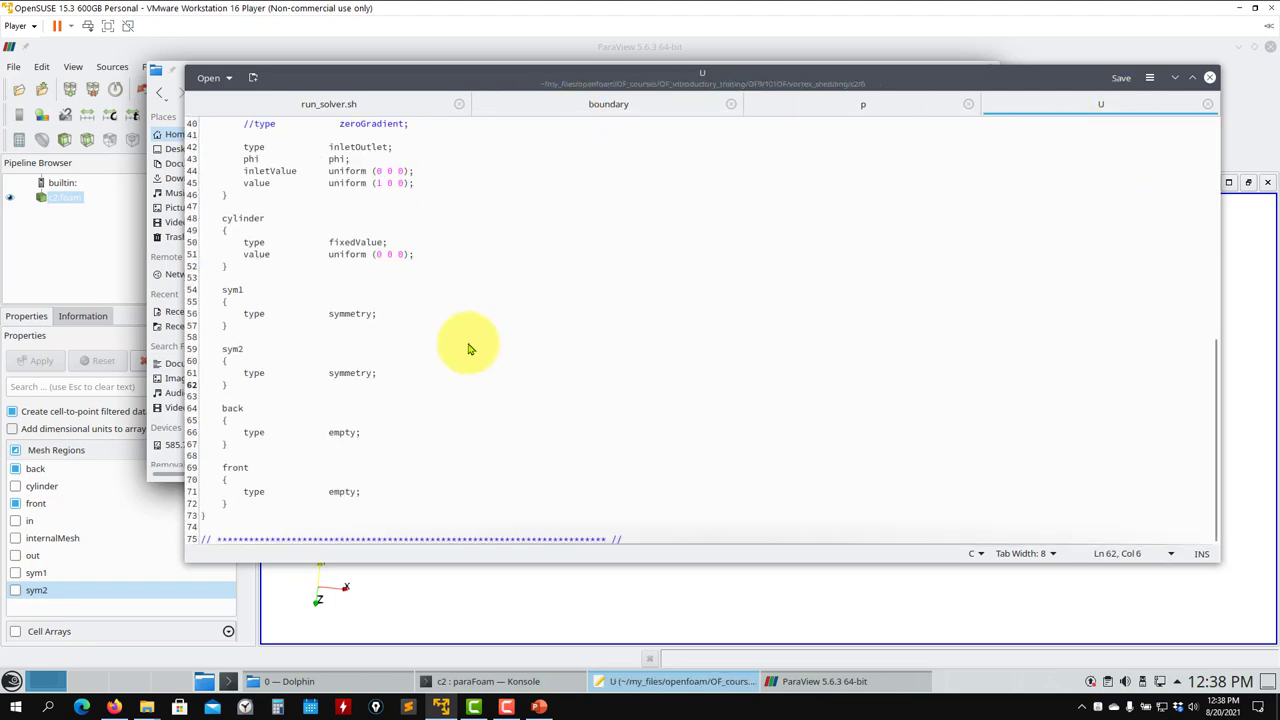
click(660, 108)
scroll(453, 400, down, 6)
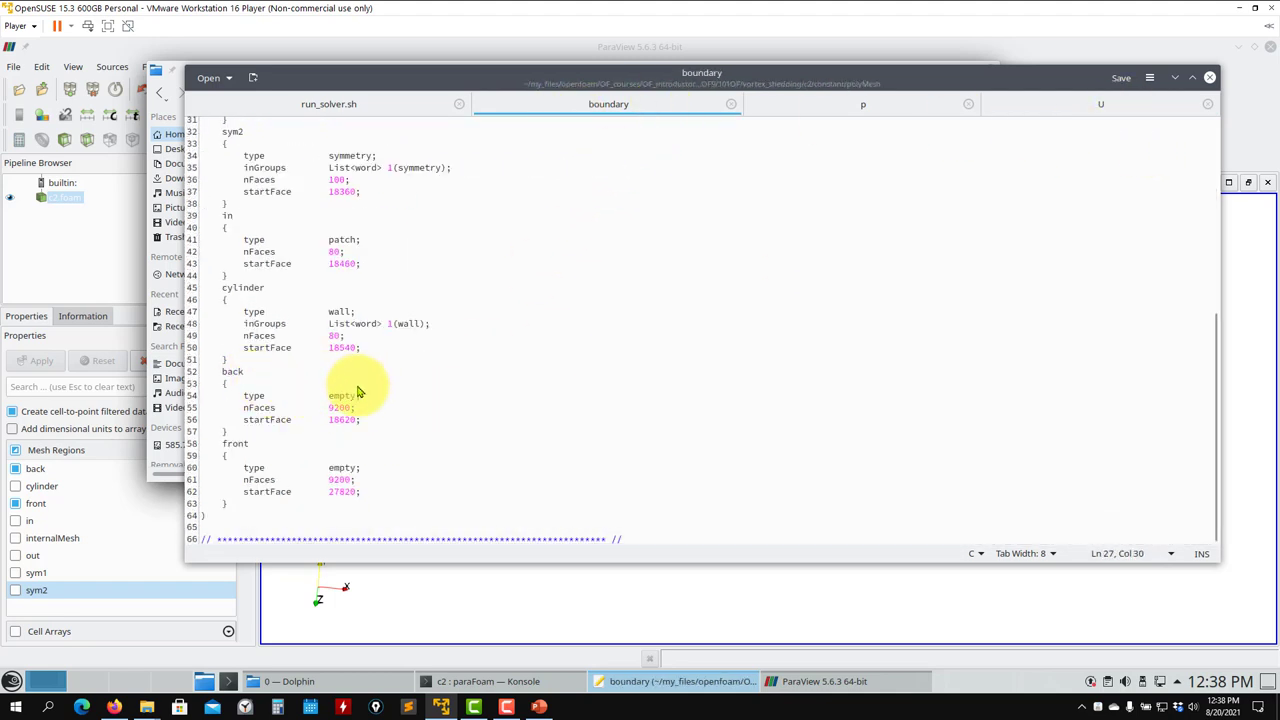
click(1076, 107)
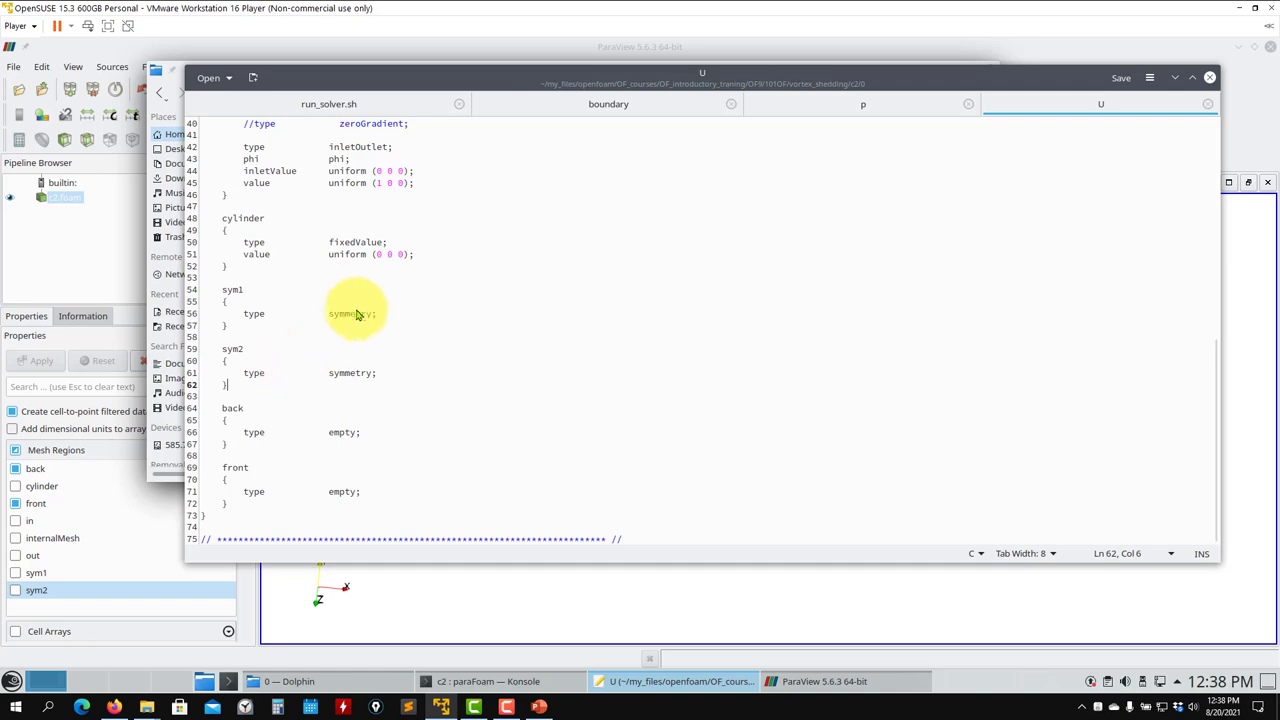
In PowerPoint, add "cyclic" to the boundary column and "cylic" to the 0/U - 0/p column of slide 210's first table, and return to the text editor
click(541, 707)
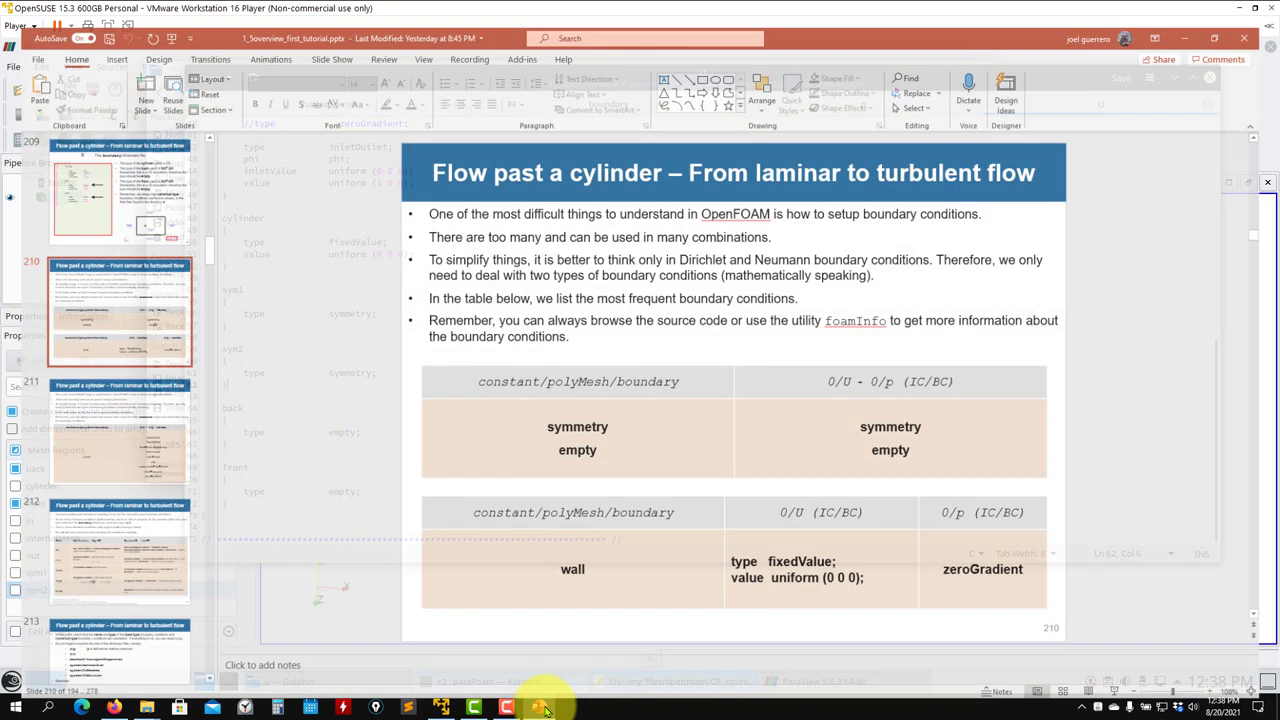
click(608, 448)
key(Return)
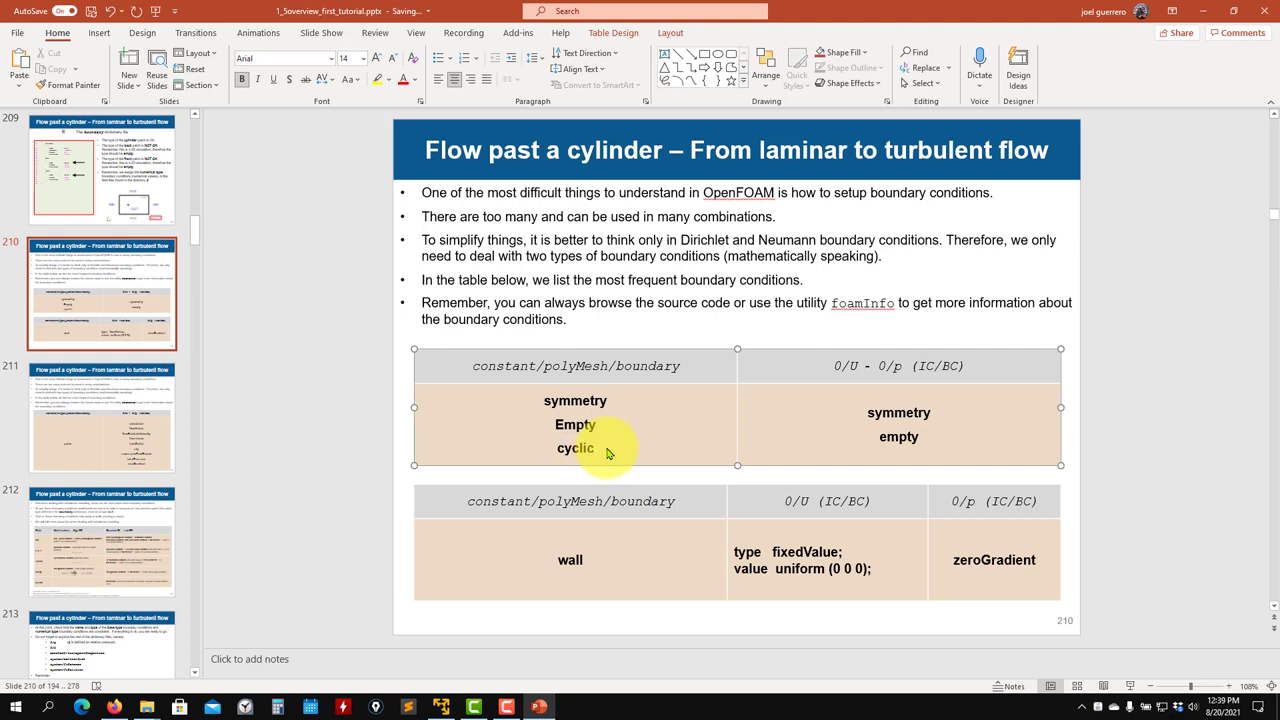
key(Return)
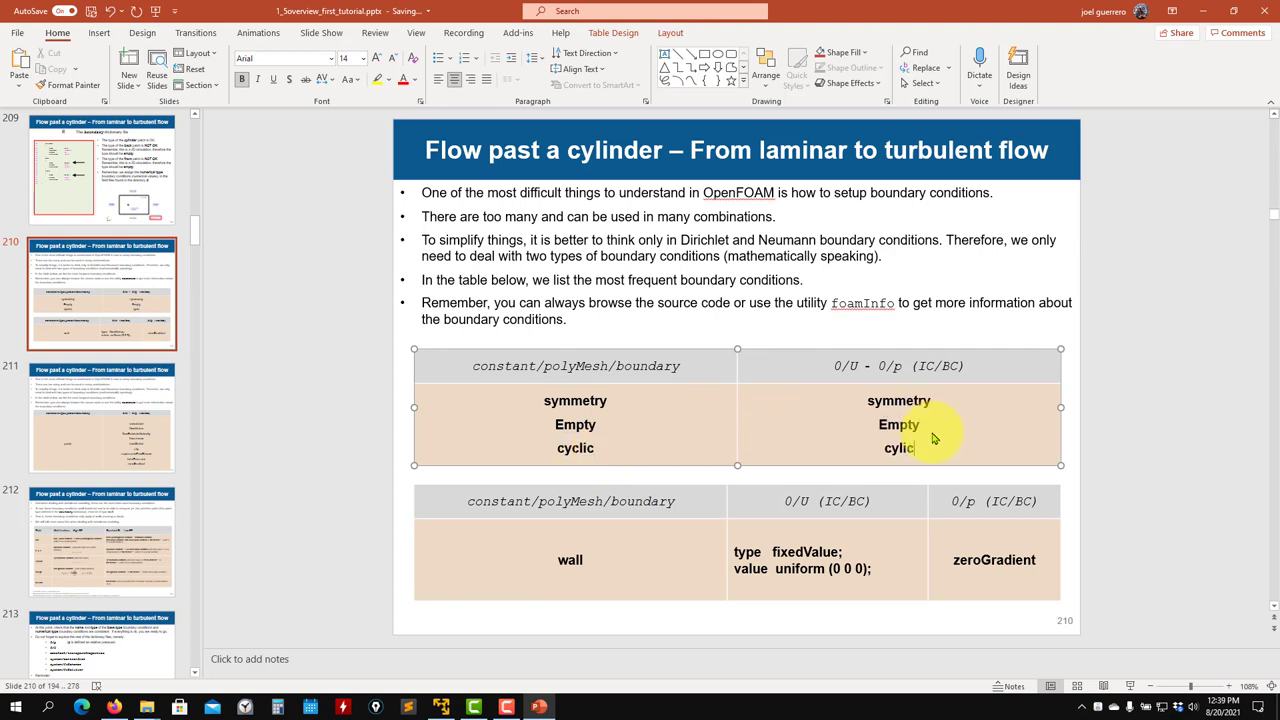
click(1150, 443)
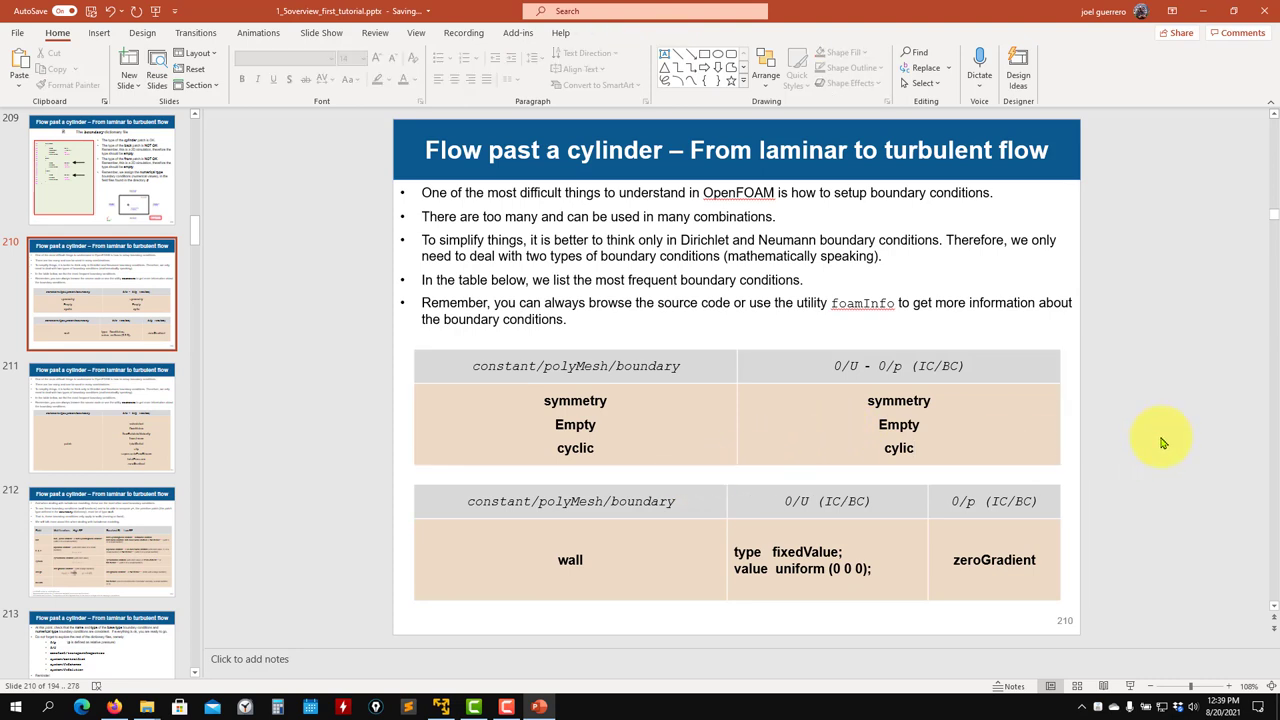
scroll(1162, 444, down, 1)
scroll(1160, 440, up, 1)
key(alt+Tab)
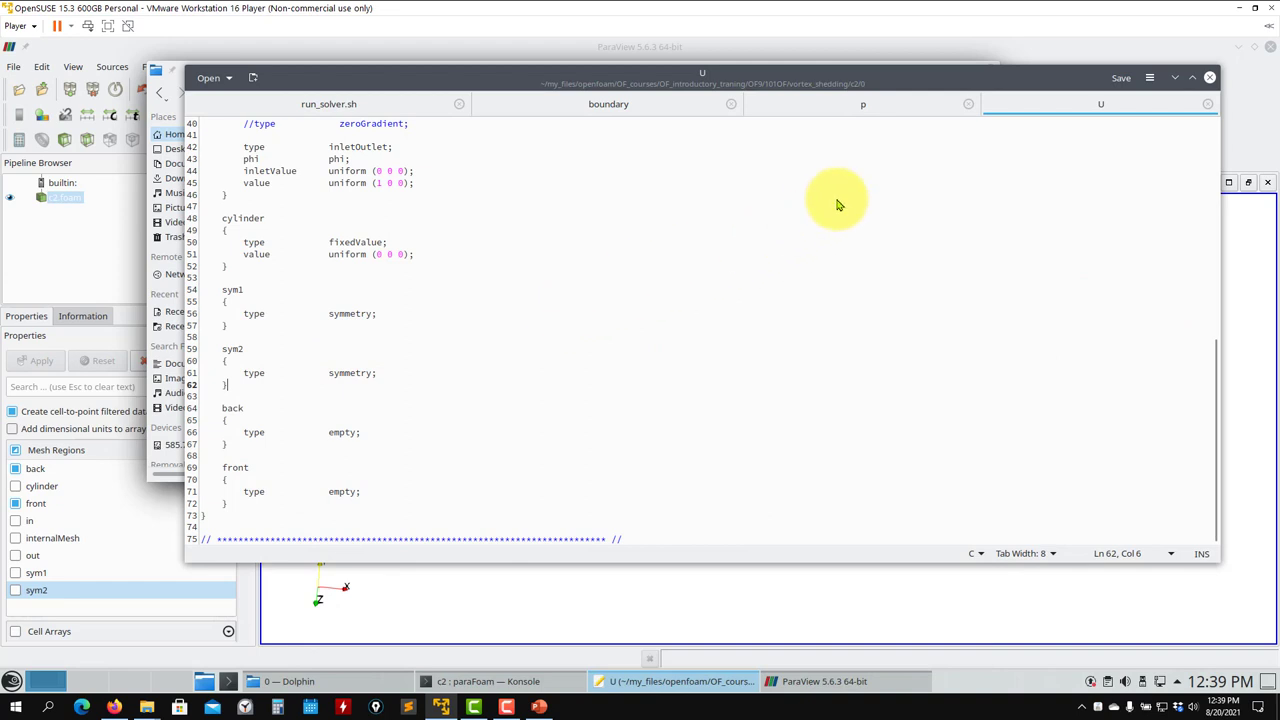
Display the p file, then view the mesh in ParaView from another angle and minimize ParaView
click(868, 116)
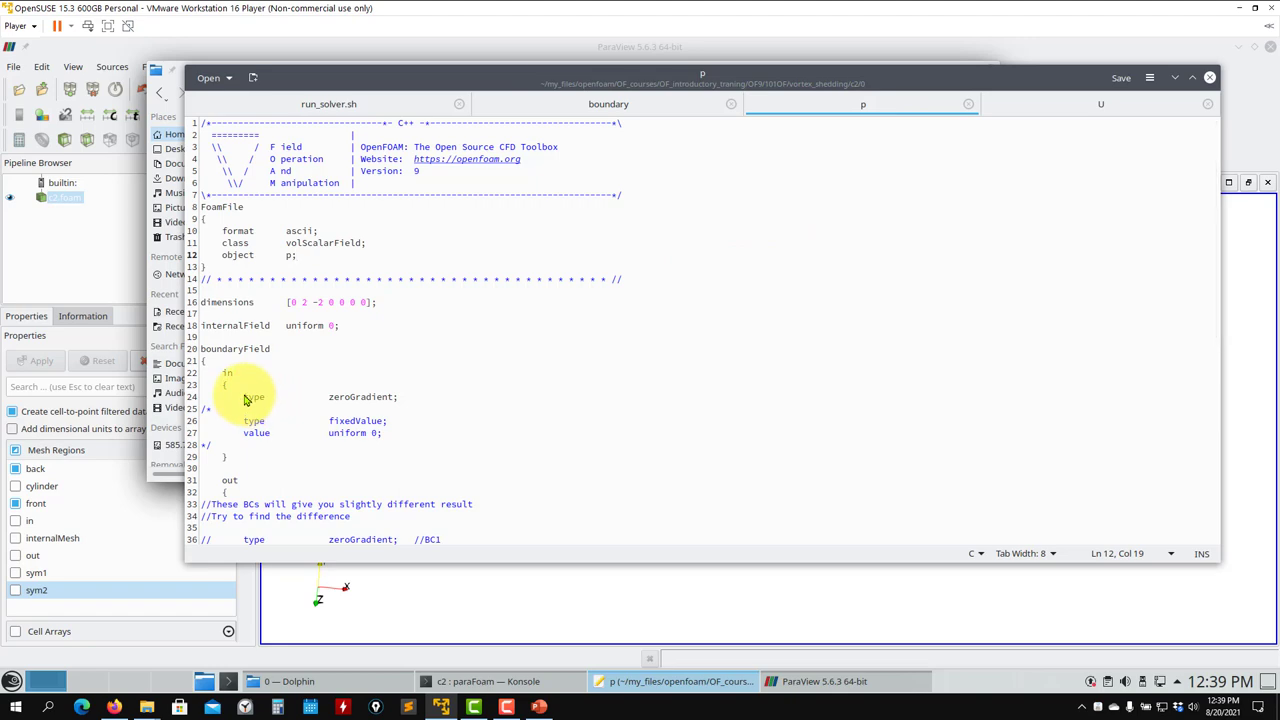
click(505, 595)
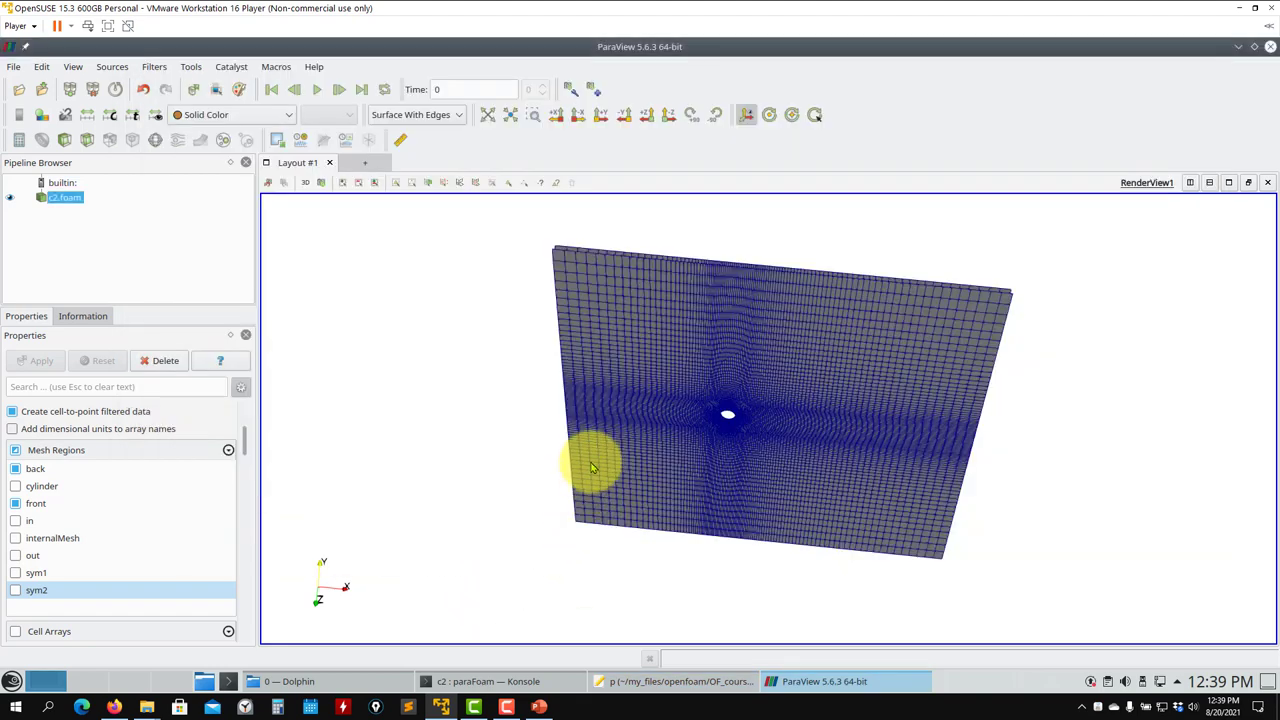
drag(586, 457, 471, 263)
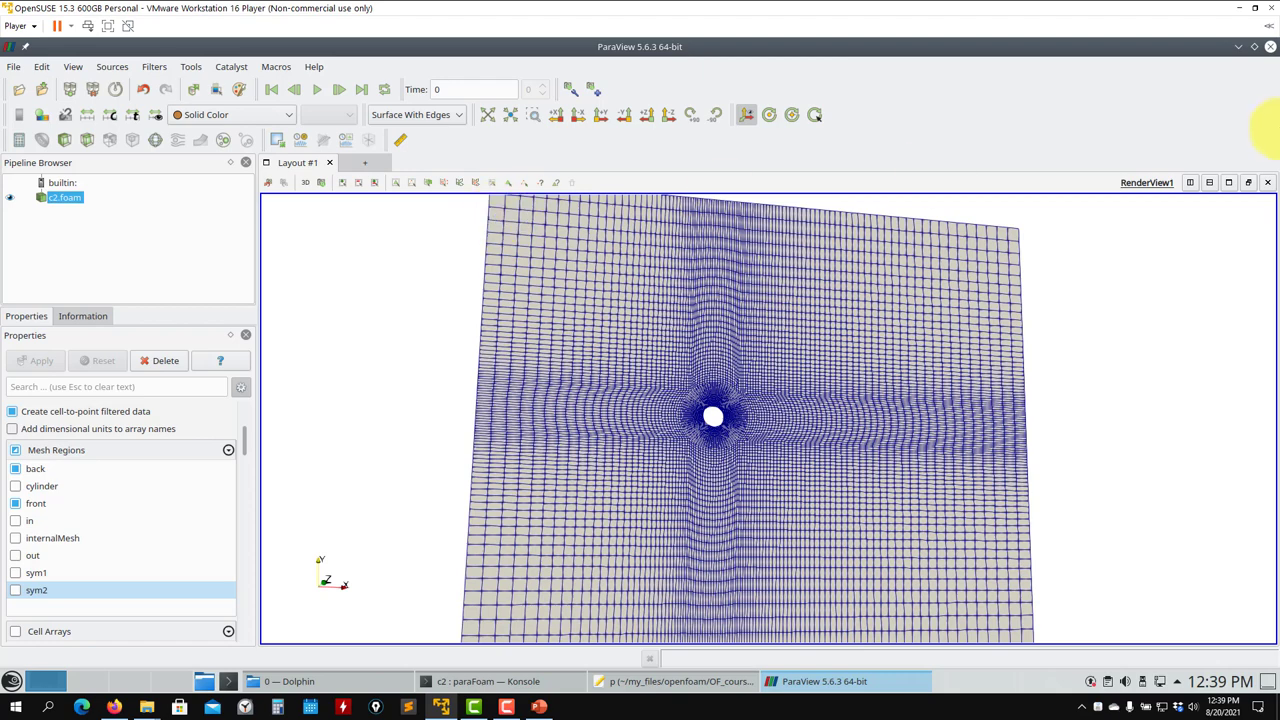
click(1238, 47)
Examine the out patch's active type and value entries in the p file
scroll(457, 386, down, 2)
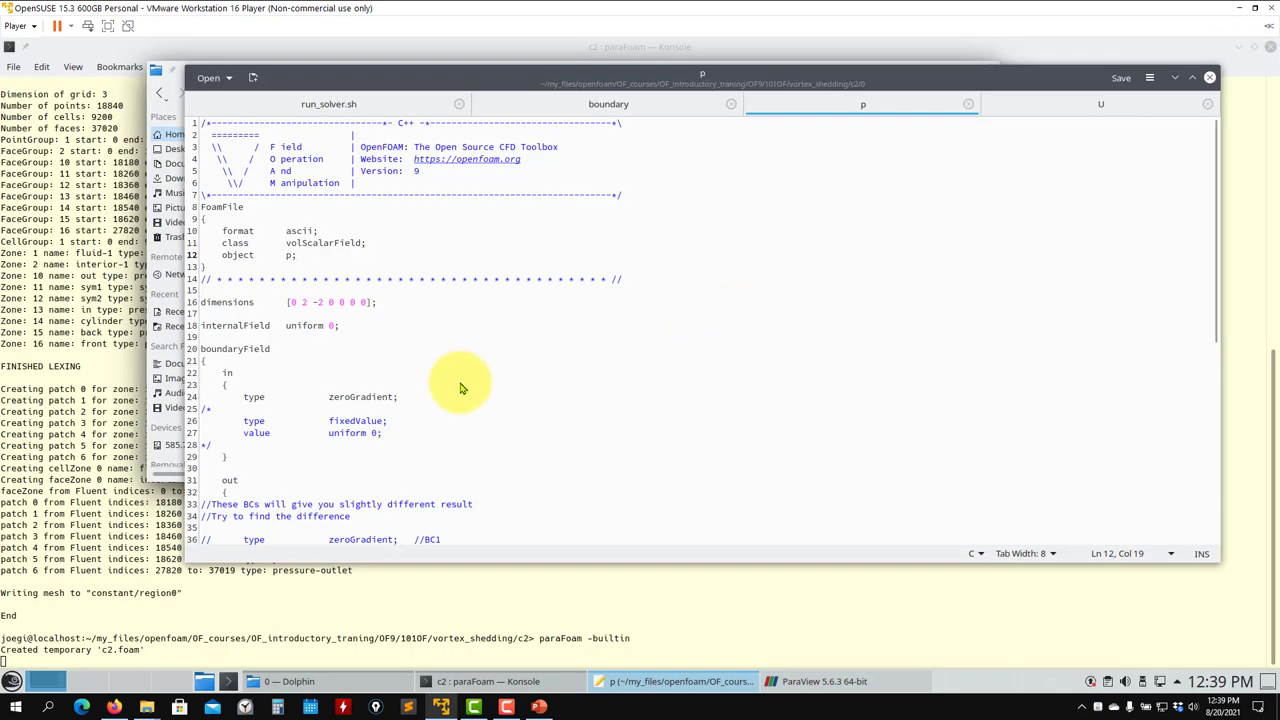
scroll(315, 388, down, 3)
scroll(315, 388, down, 2)
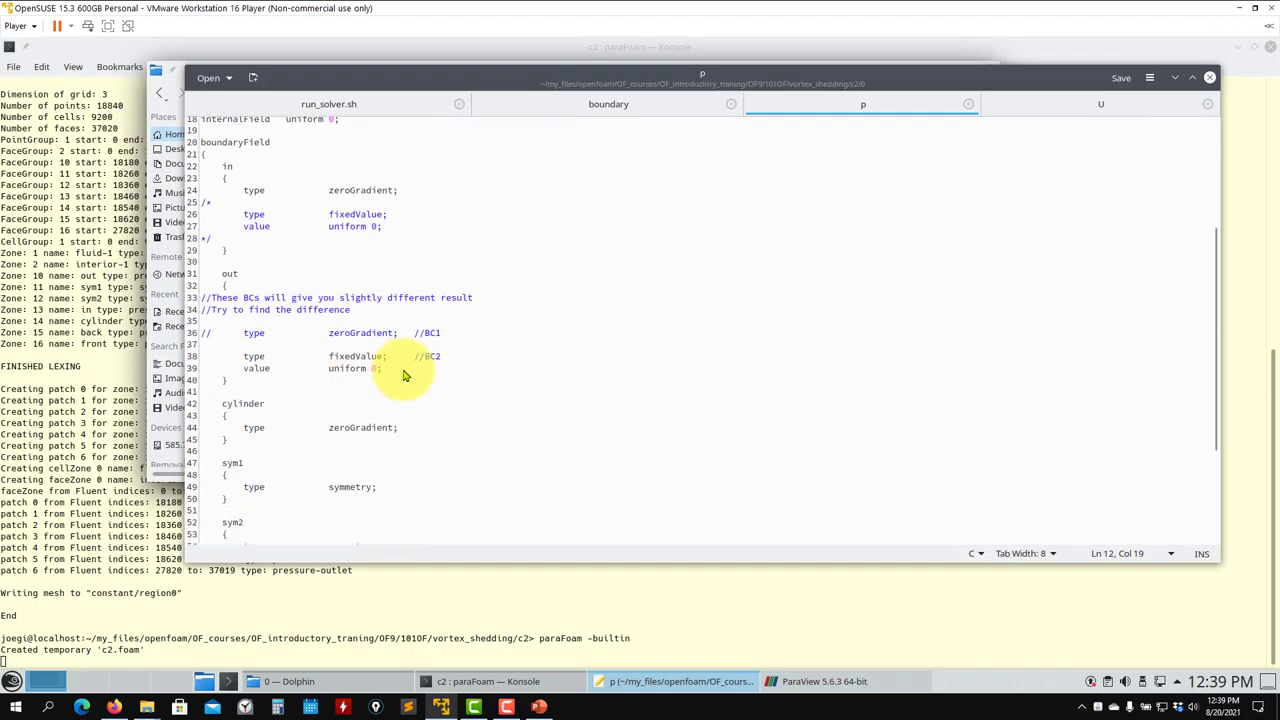
drag(409, 371, 200, 366)
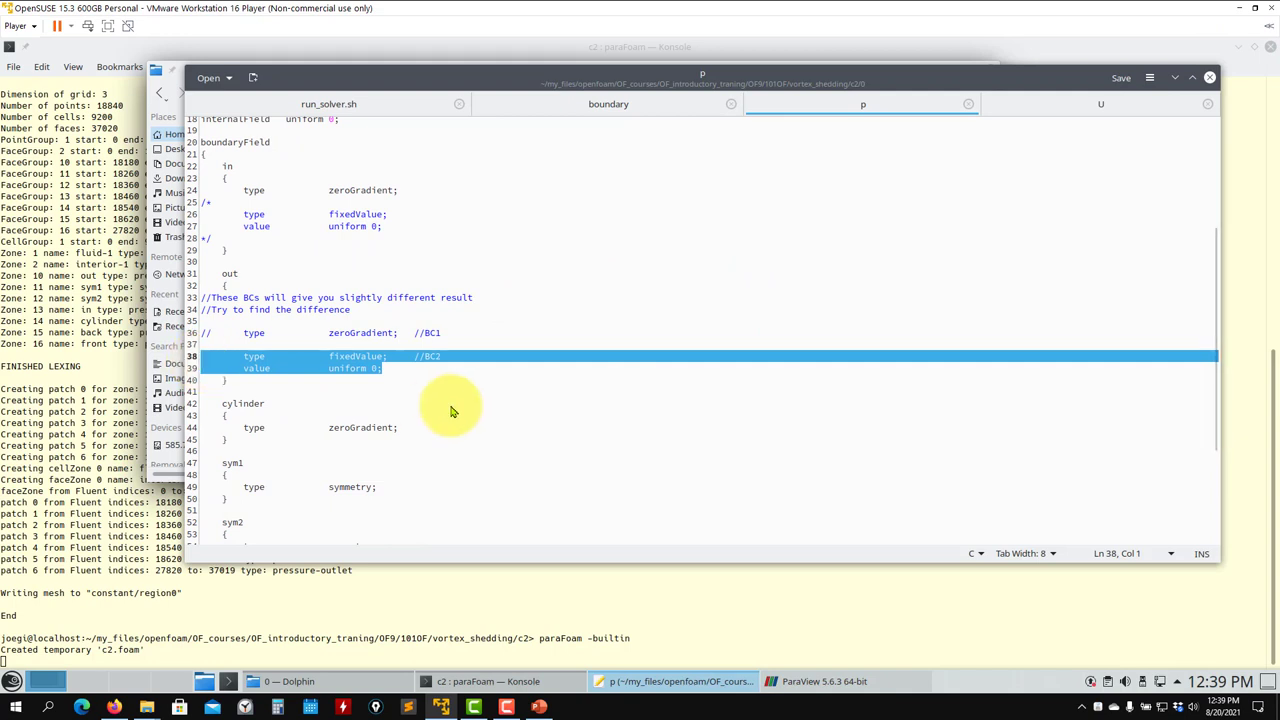
click(383, 370)
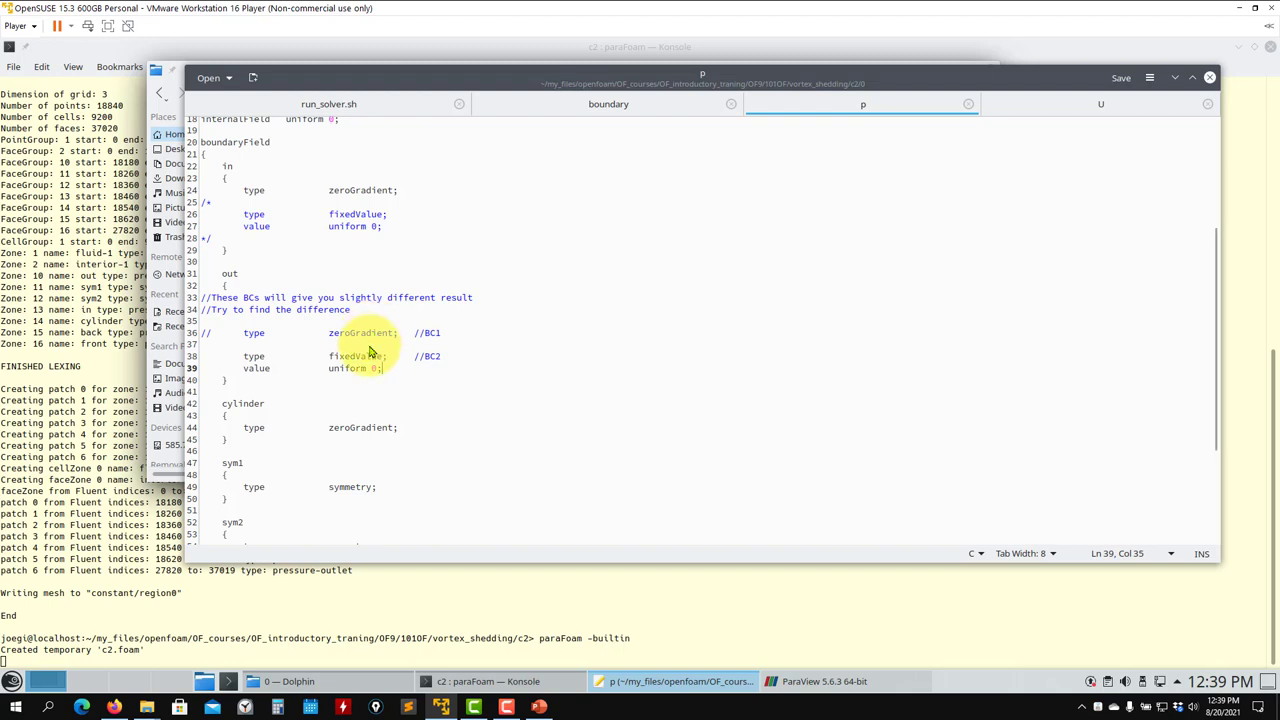
drag(385, 370, 203, 358)
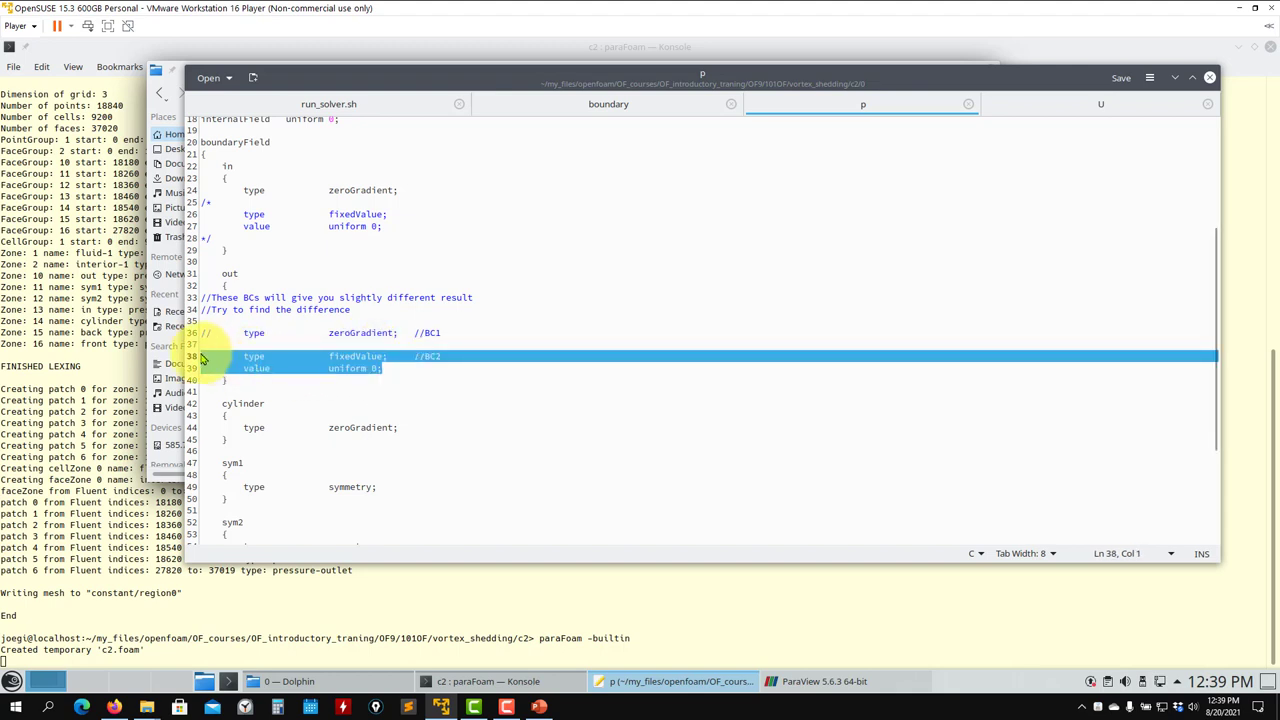
click(380, 374)
drag(383, 374, 344, 372)
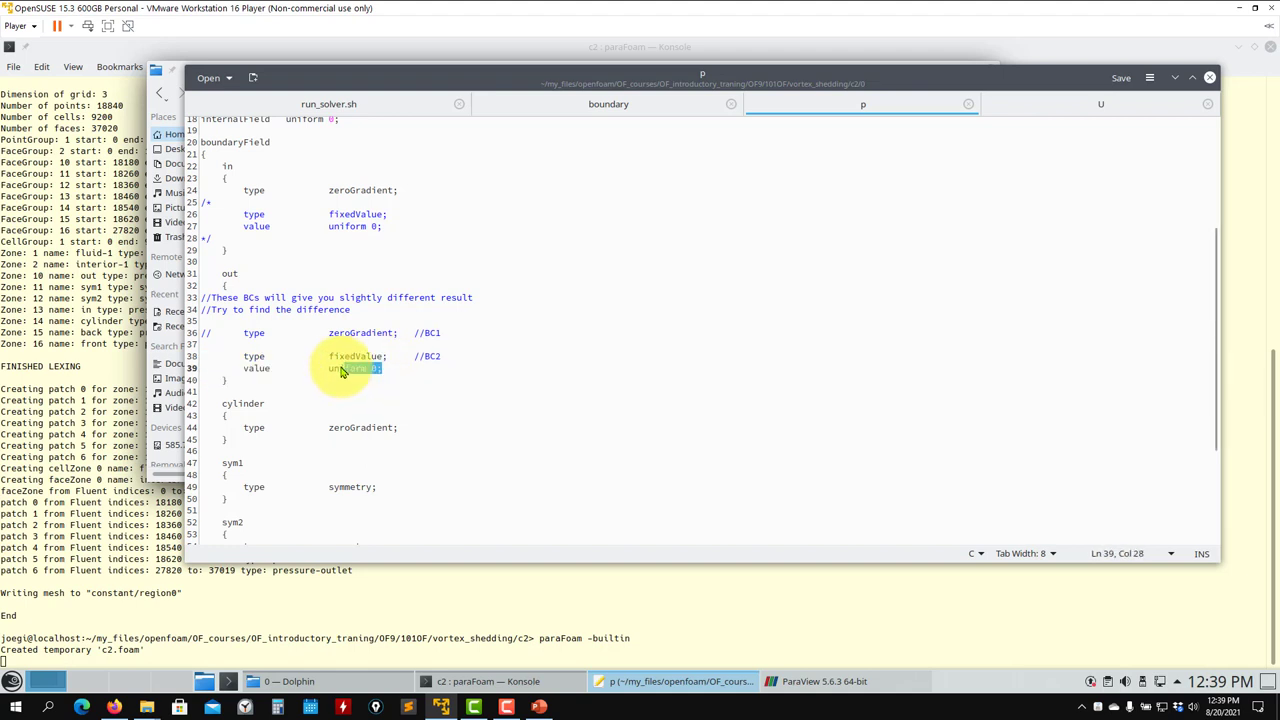
Compare the cylinder patch's condition in the p file with the wall row of the PowerPoint table, then minimize PowerPoint
scroll(341, 372, down, 3)
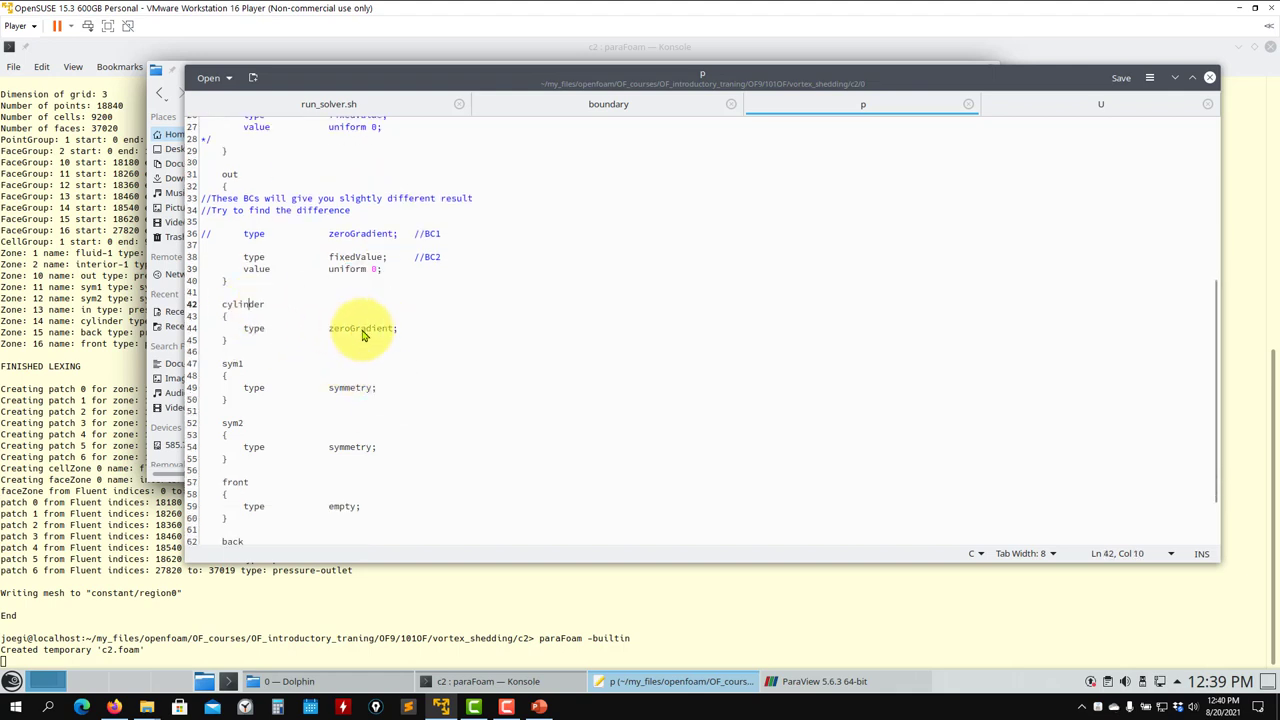
double_click(363, 335)
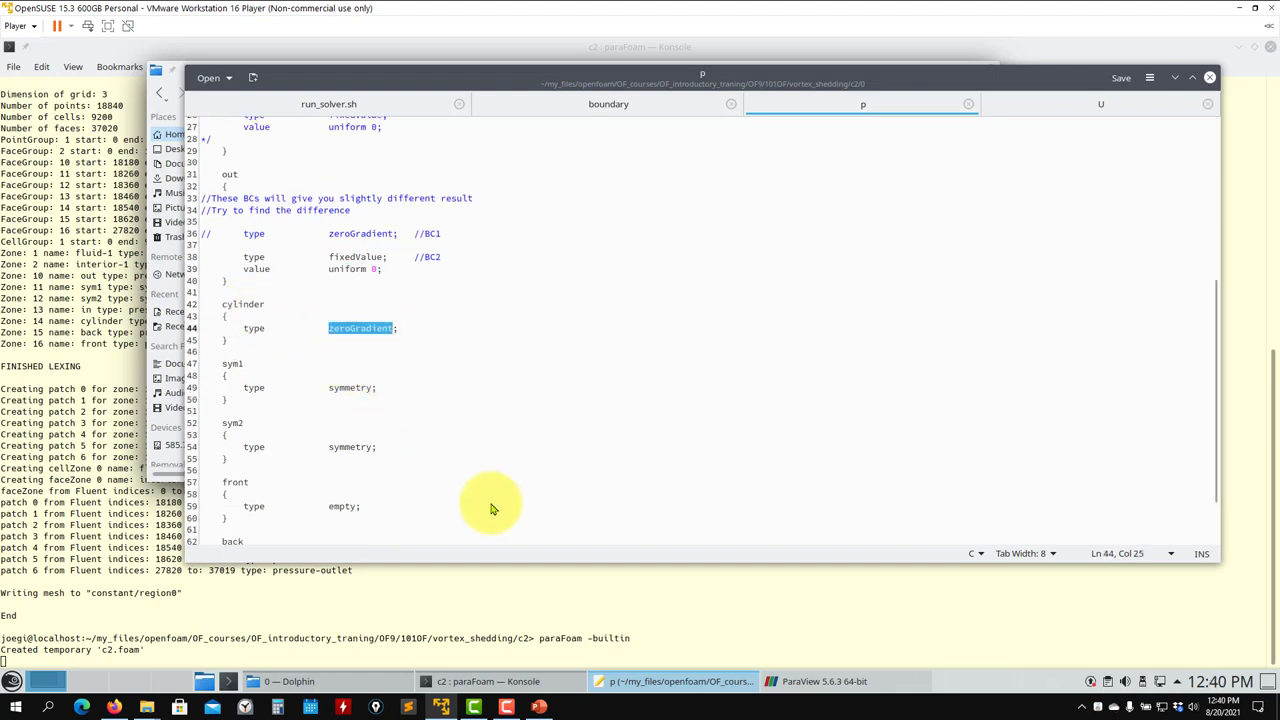
click(540, 707)
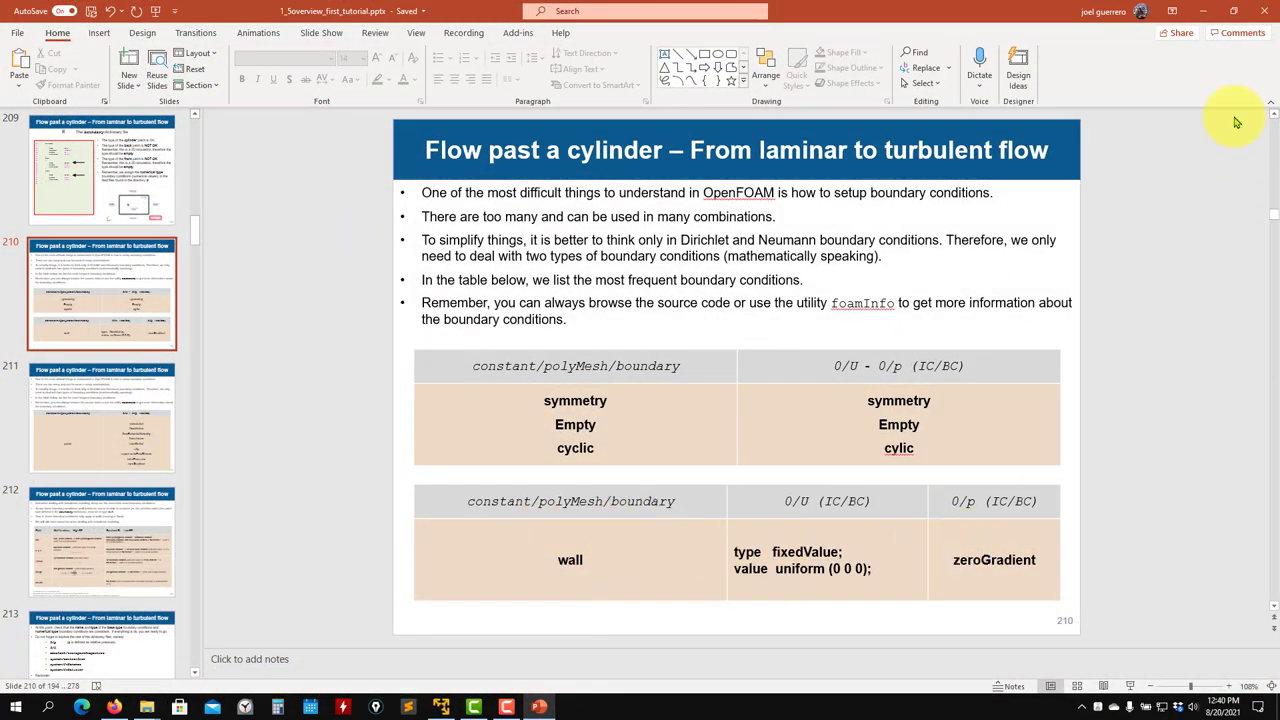
click(1205, 10)
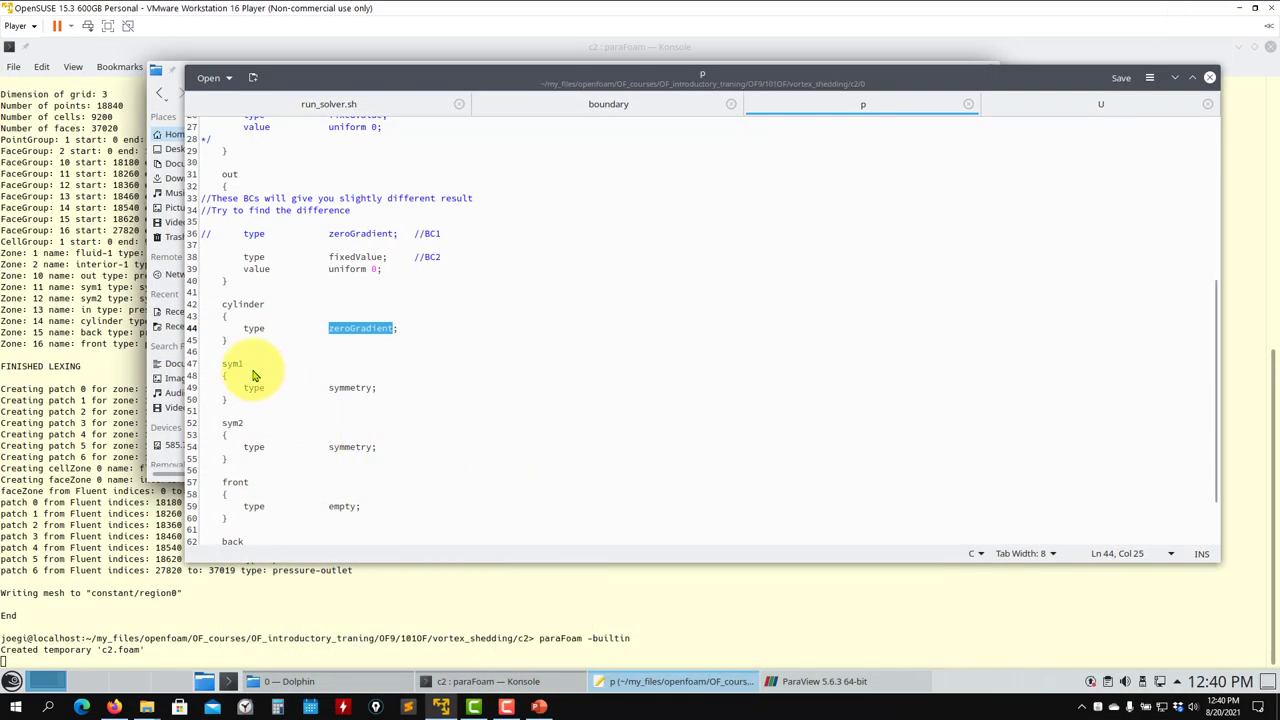
Examine the sym1, sym2, front and back patch conditions in the p file
scroll(320, 465, down, 2)
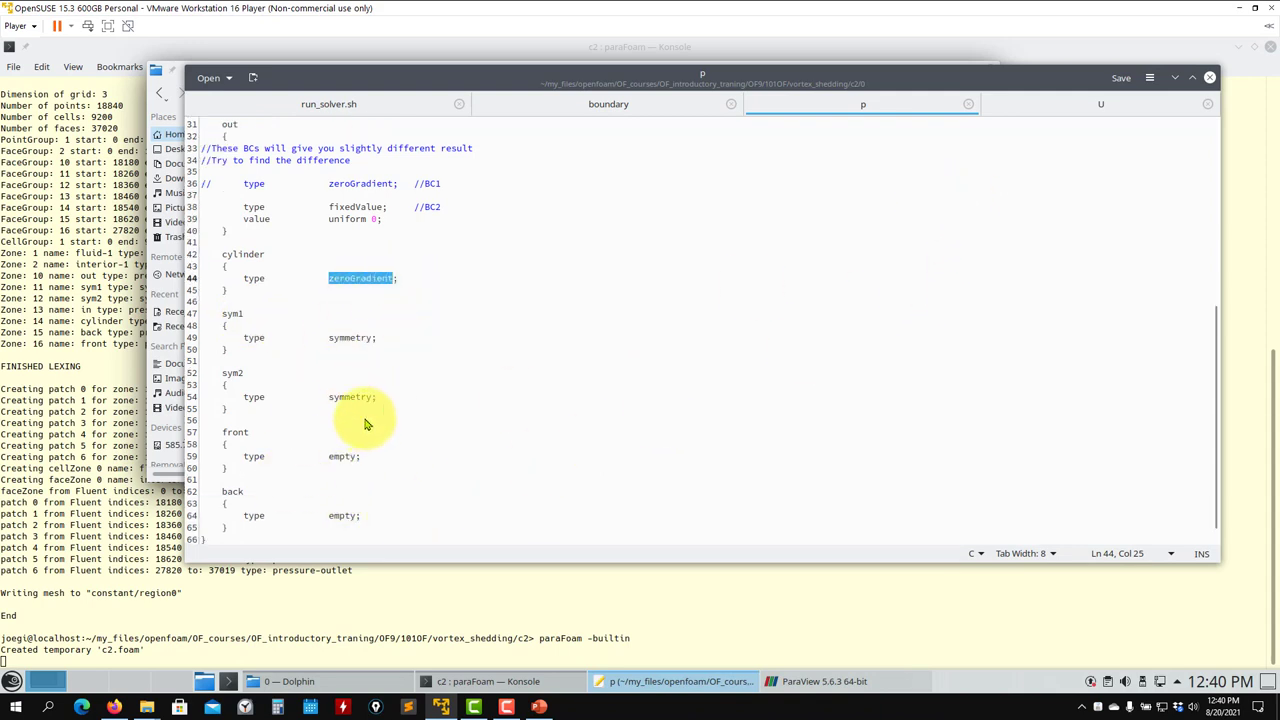
scroll(366, 420, up, 6)
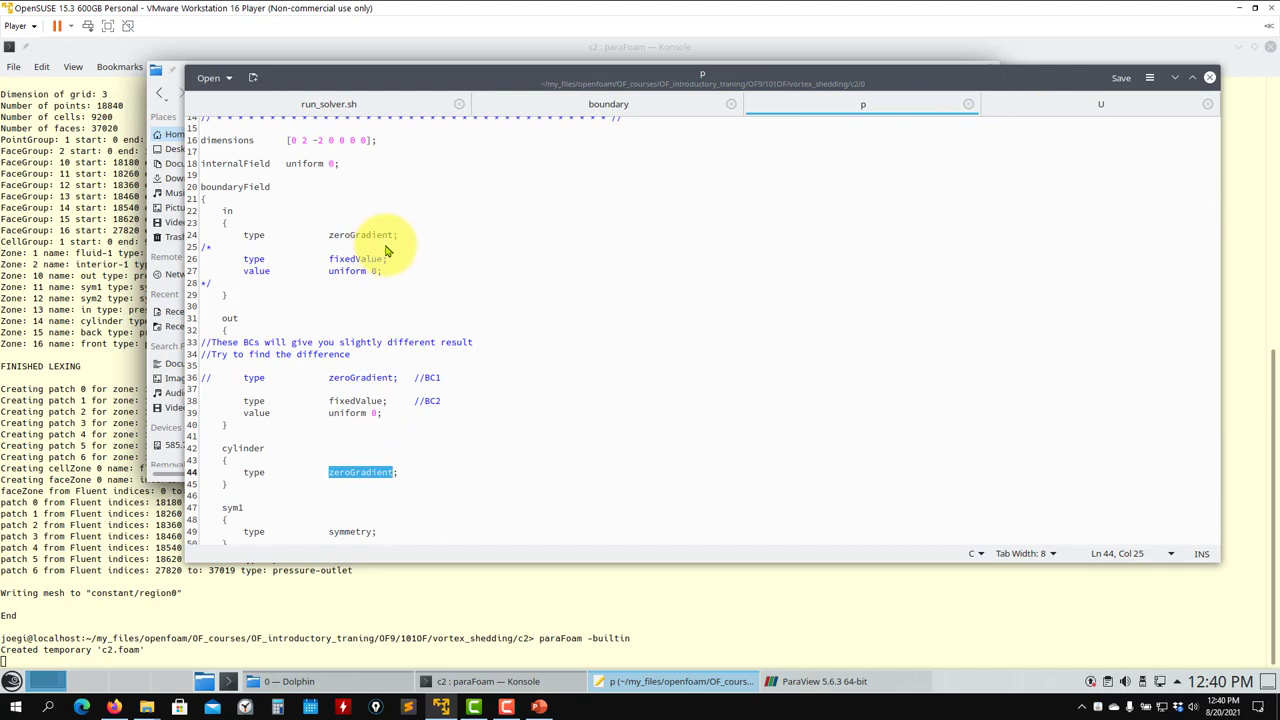
scroll(380, 370, down, 6)
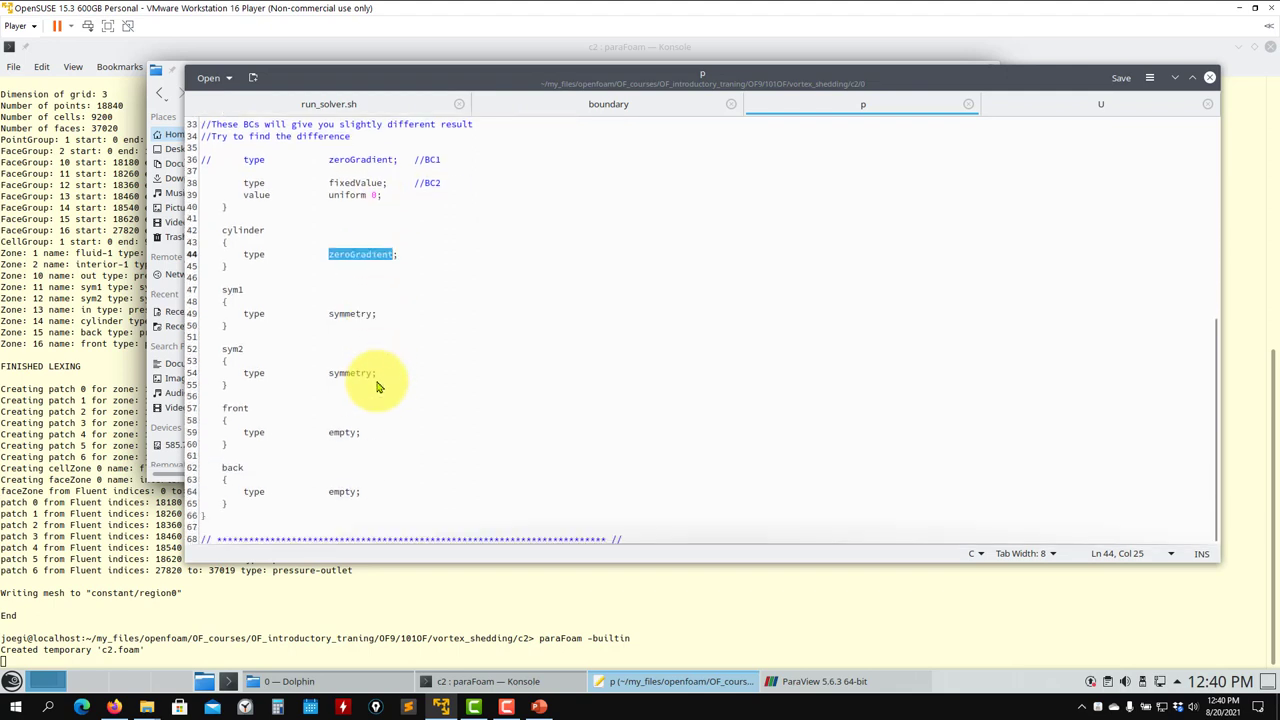
drag(230, 503, 208, 297)
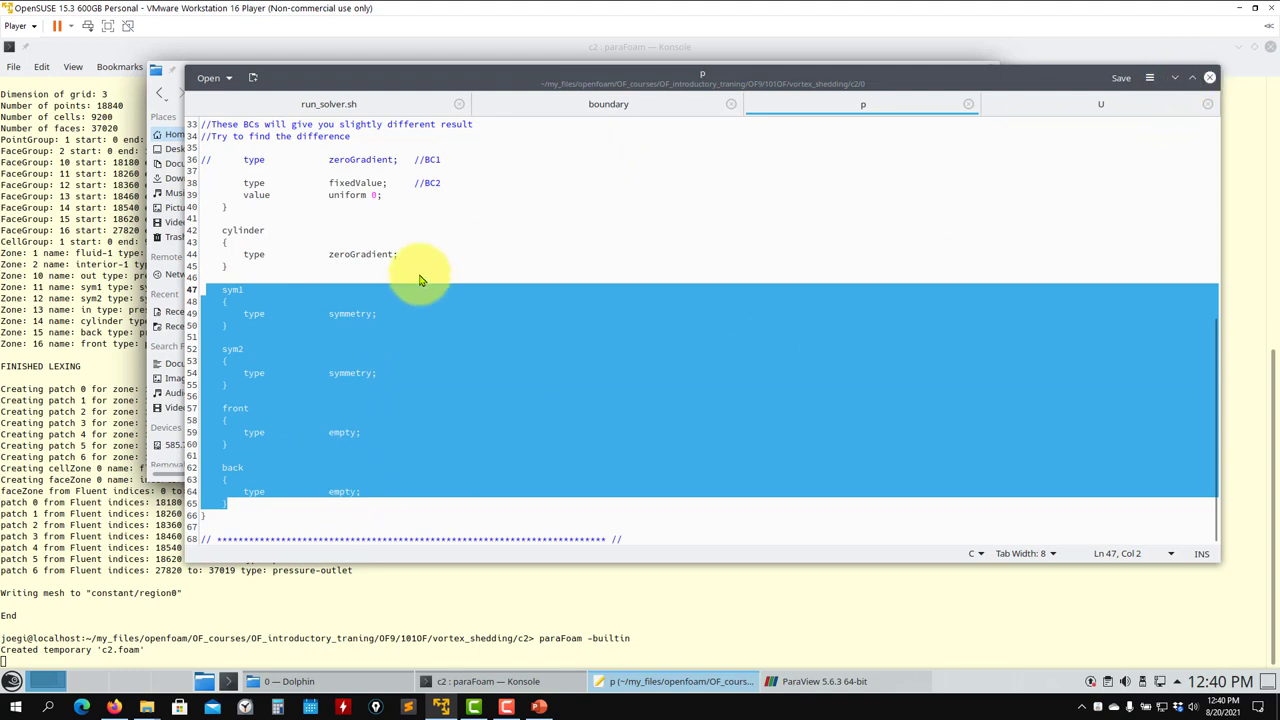
Close the U and p files in the text editor, then close ParaView
click(1208, 104)
click(1208, 104)
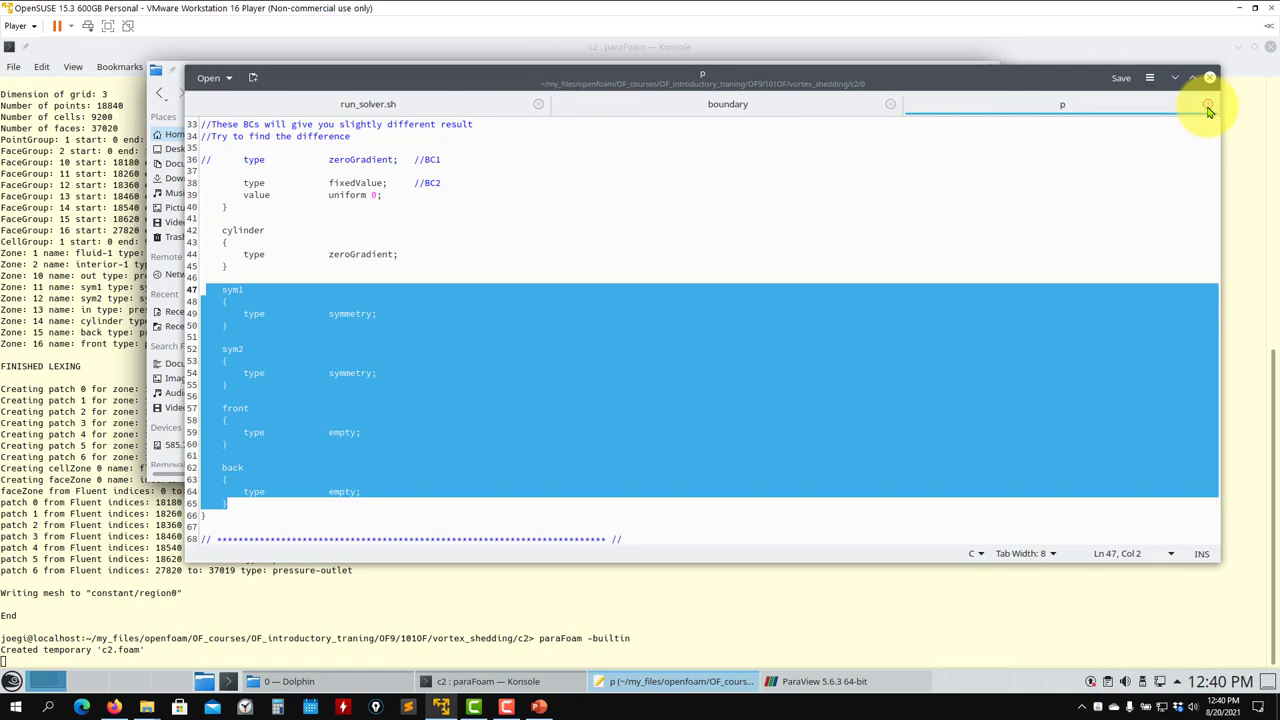
click(849, 681)
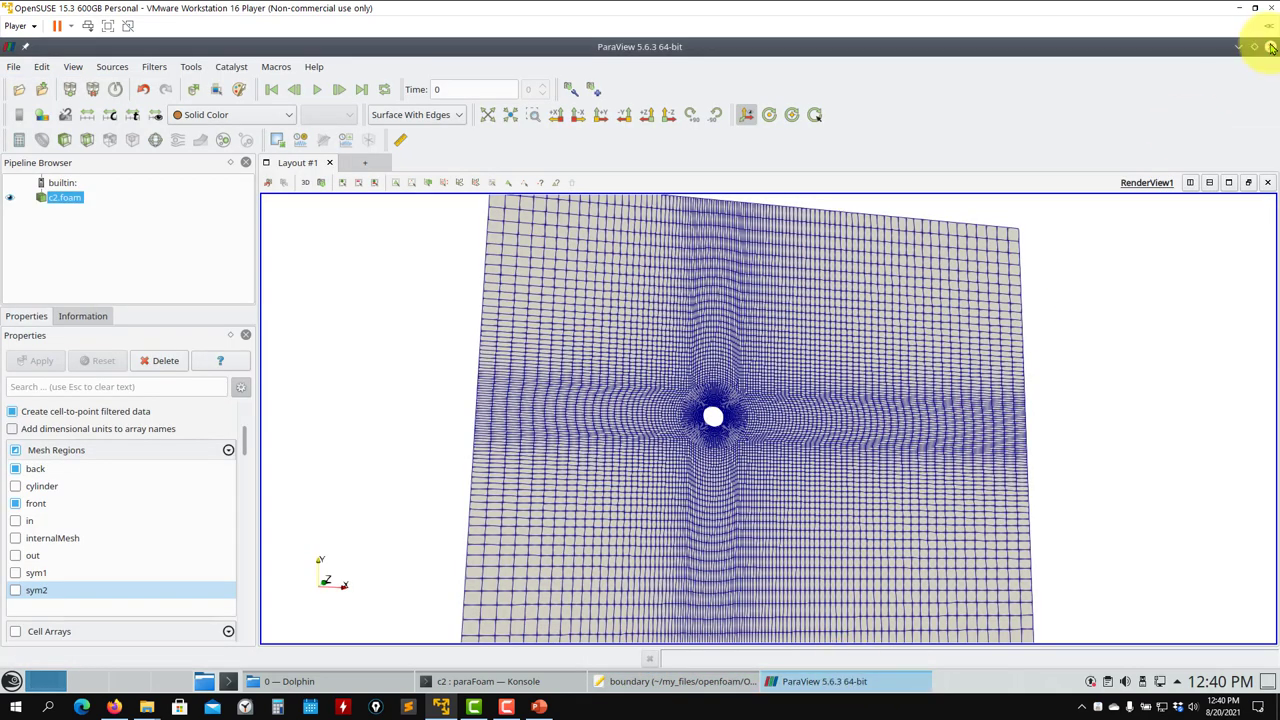
click(1268, 50)
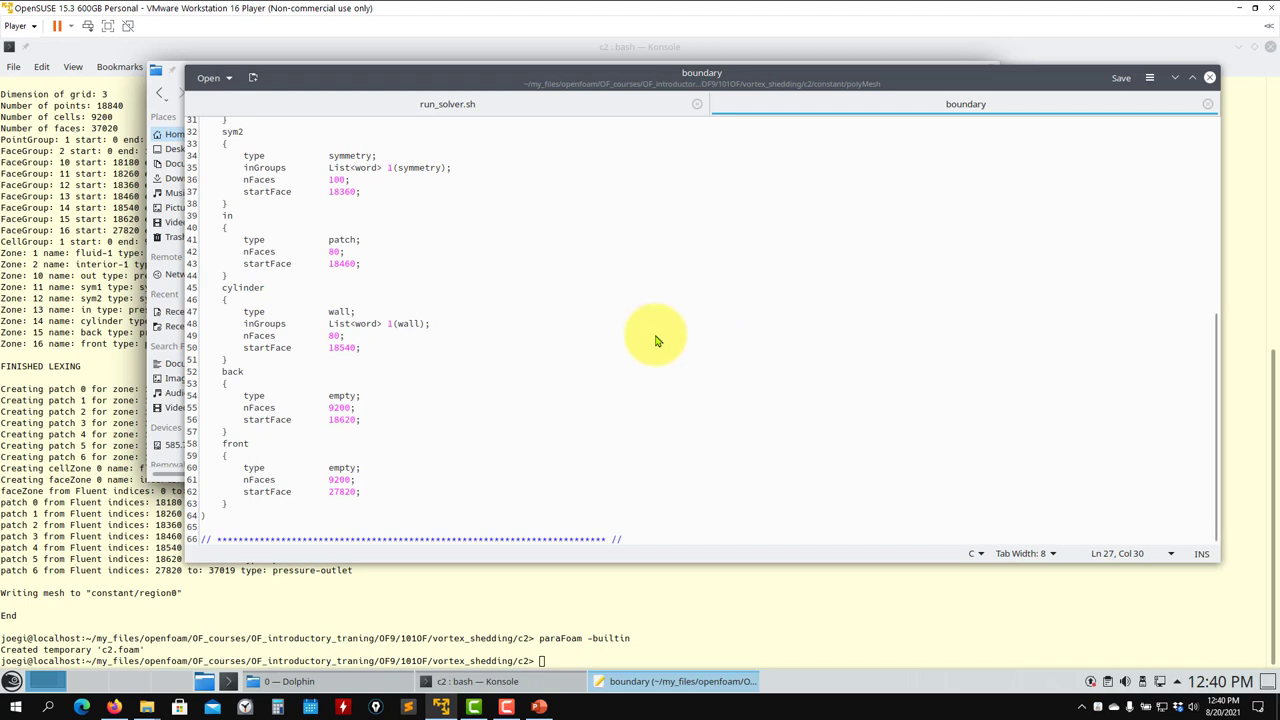
Rename the out patch to "outout" in the boundary file and save it
scroll(580, 366, up, 5)
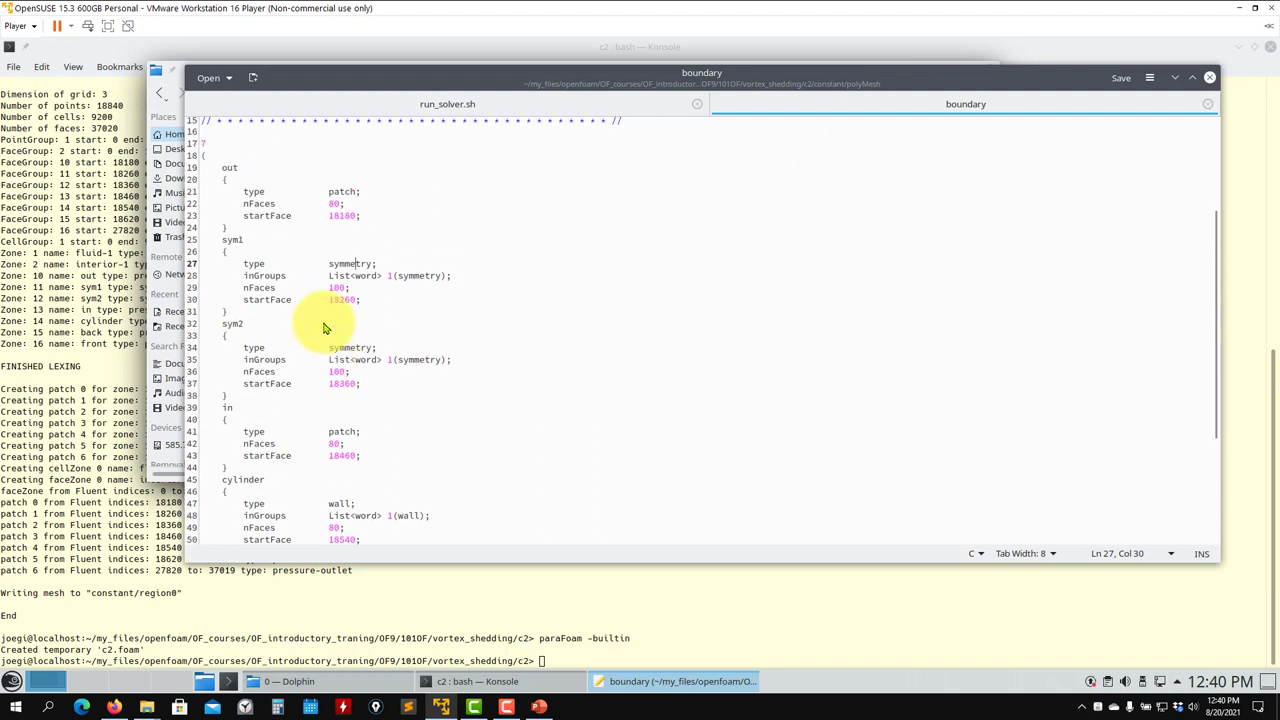
click(372, 290)
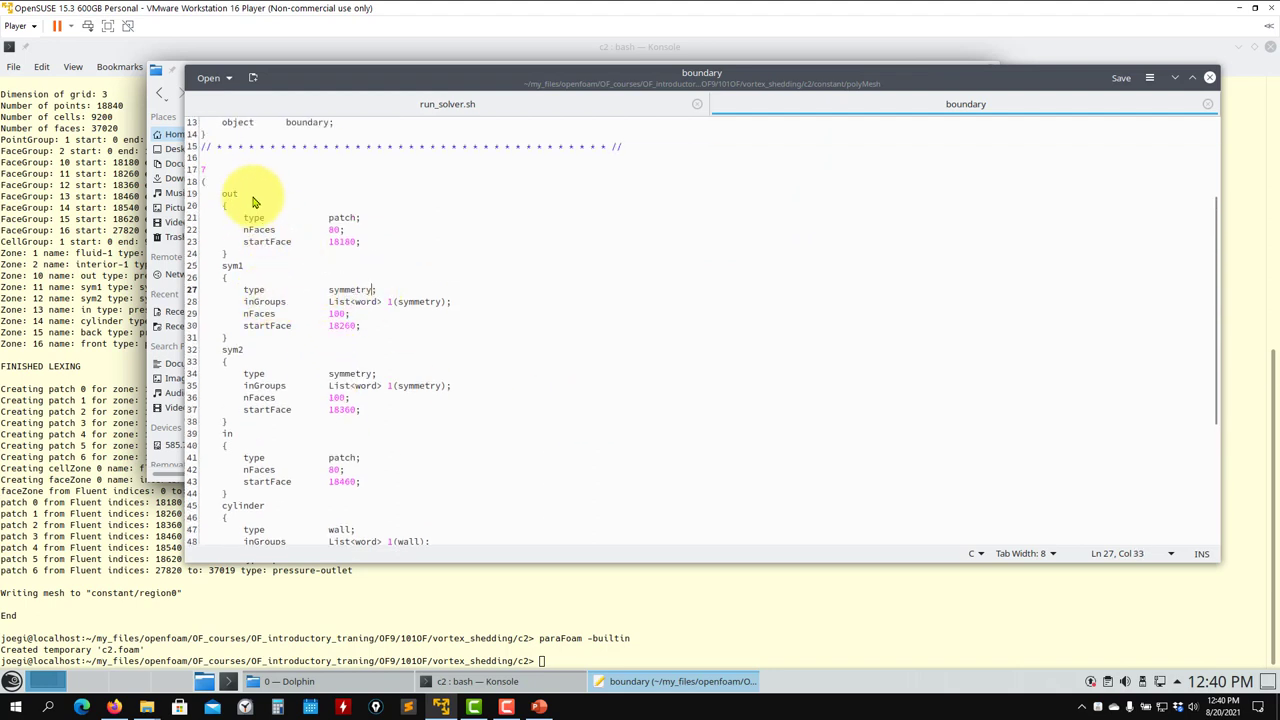
double_click(229, 195)
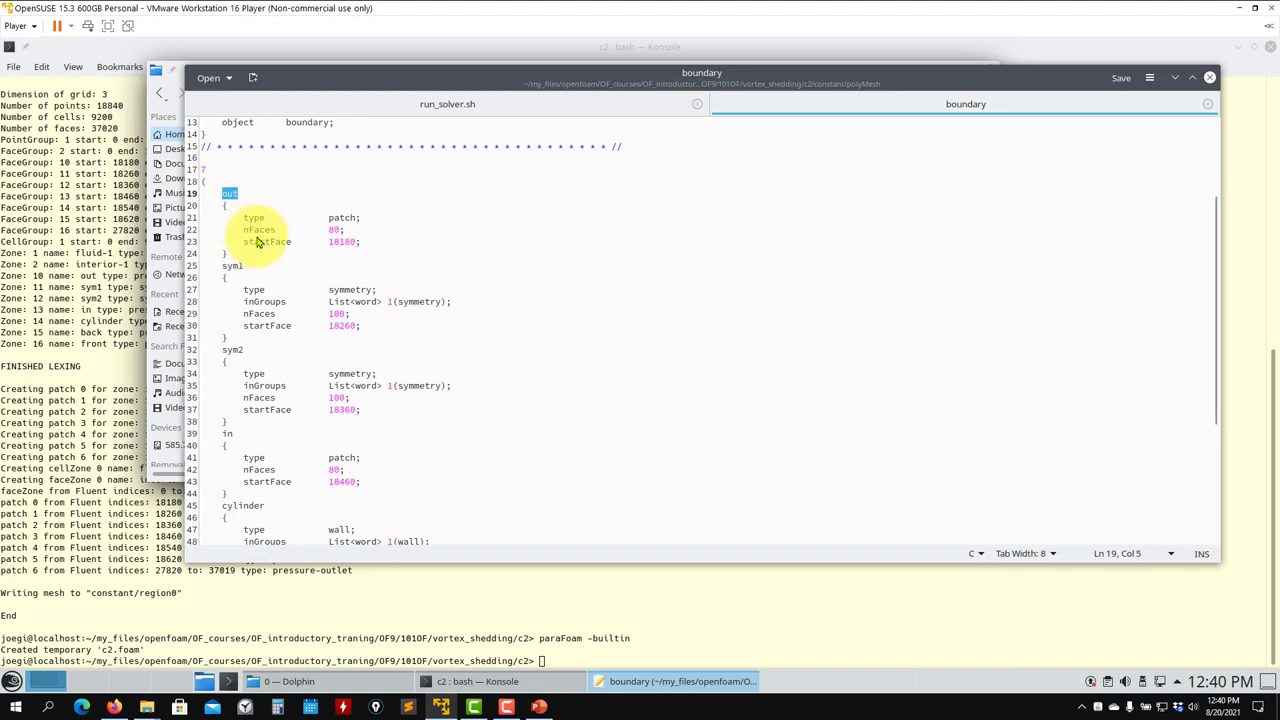
click(212, 183)
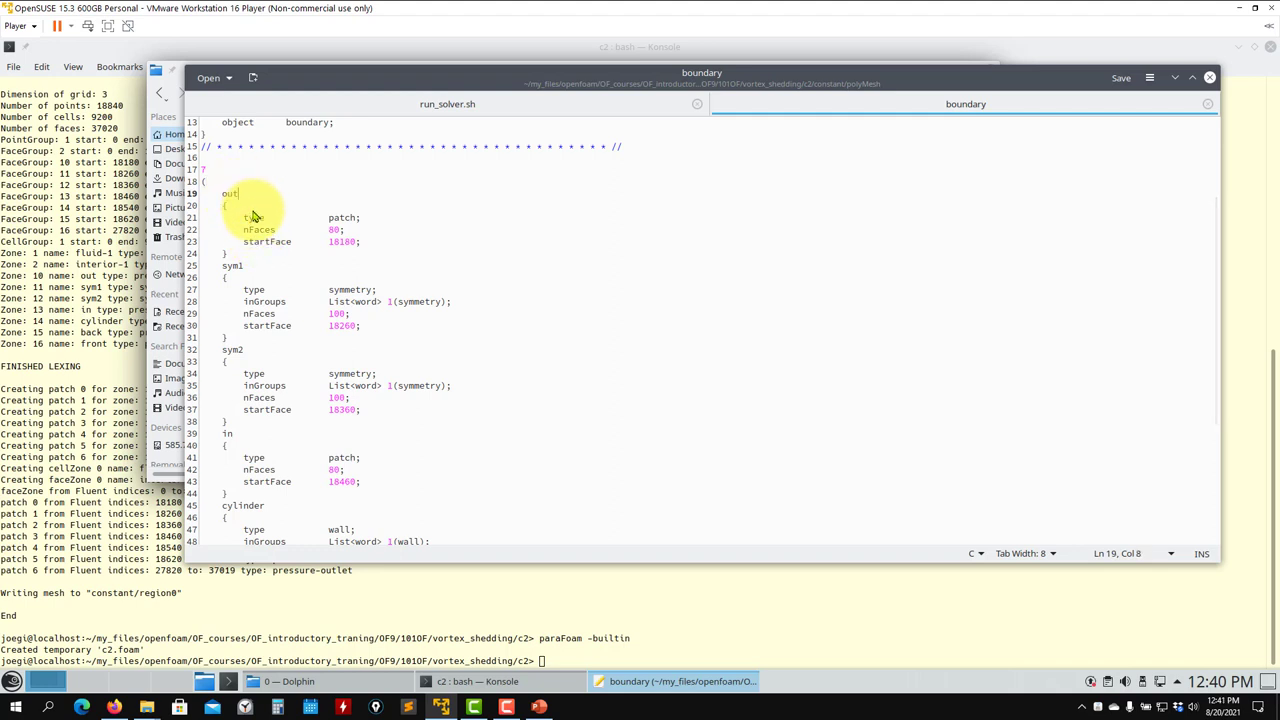
text(out)
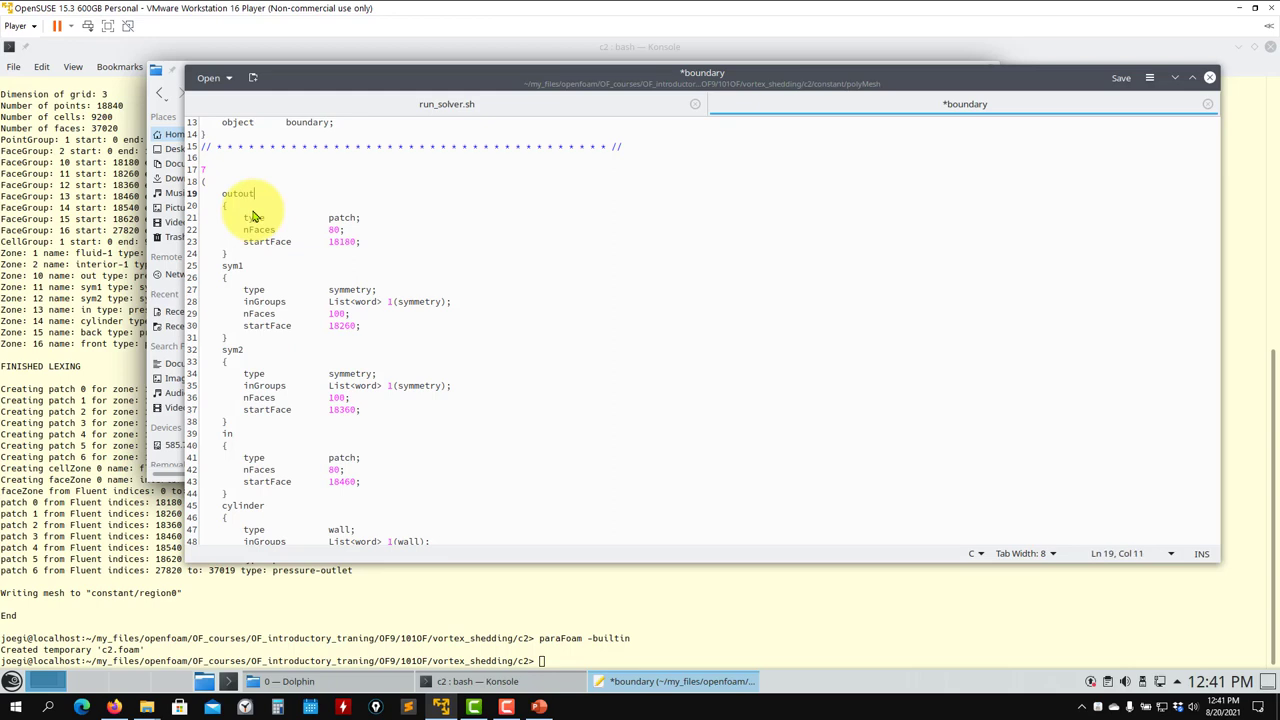
key(ctrl+s)
Launch paraFoam from the terminal, load the case, and check the patch name in the terminal output against the boundary file
triple_click(4, 593)
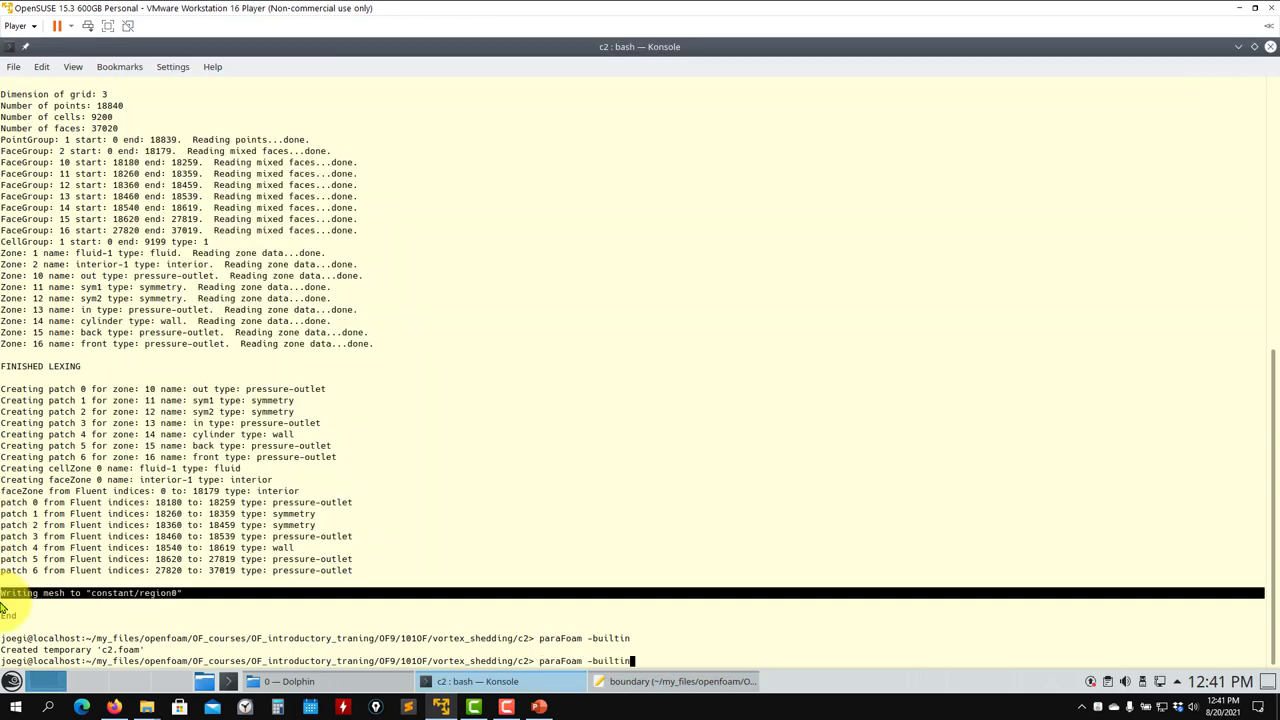
key(Return)
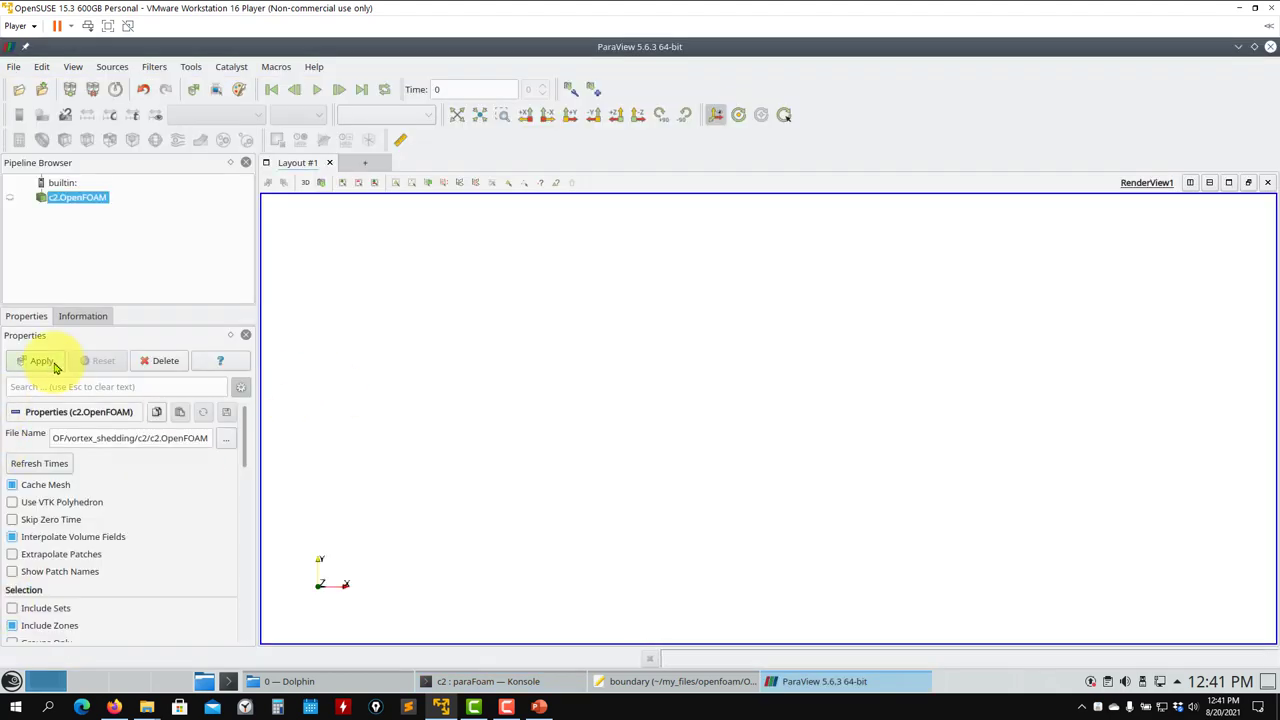
click(45, 364)
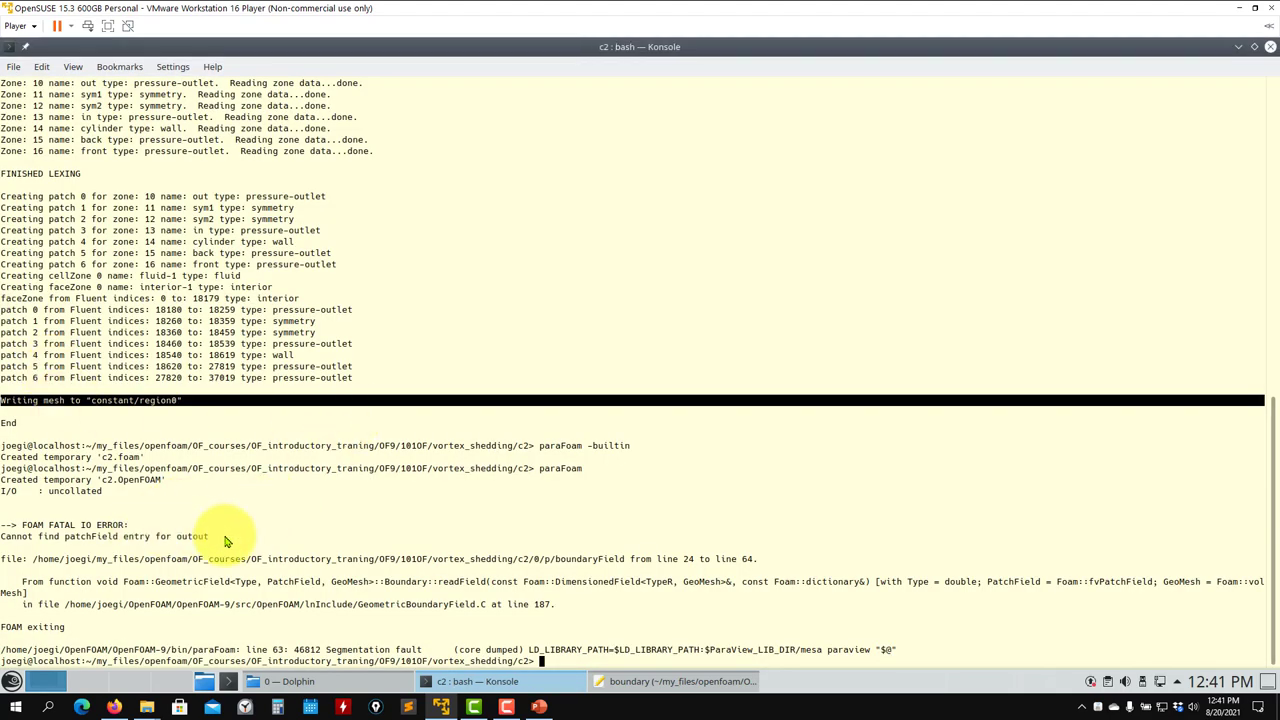
double_click(193, 537)
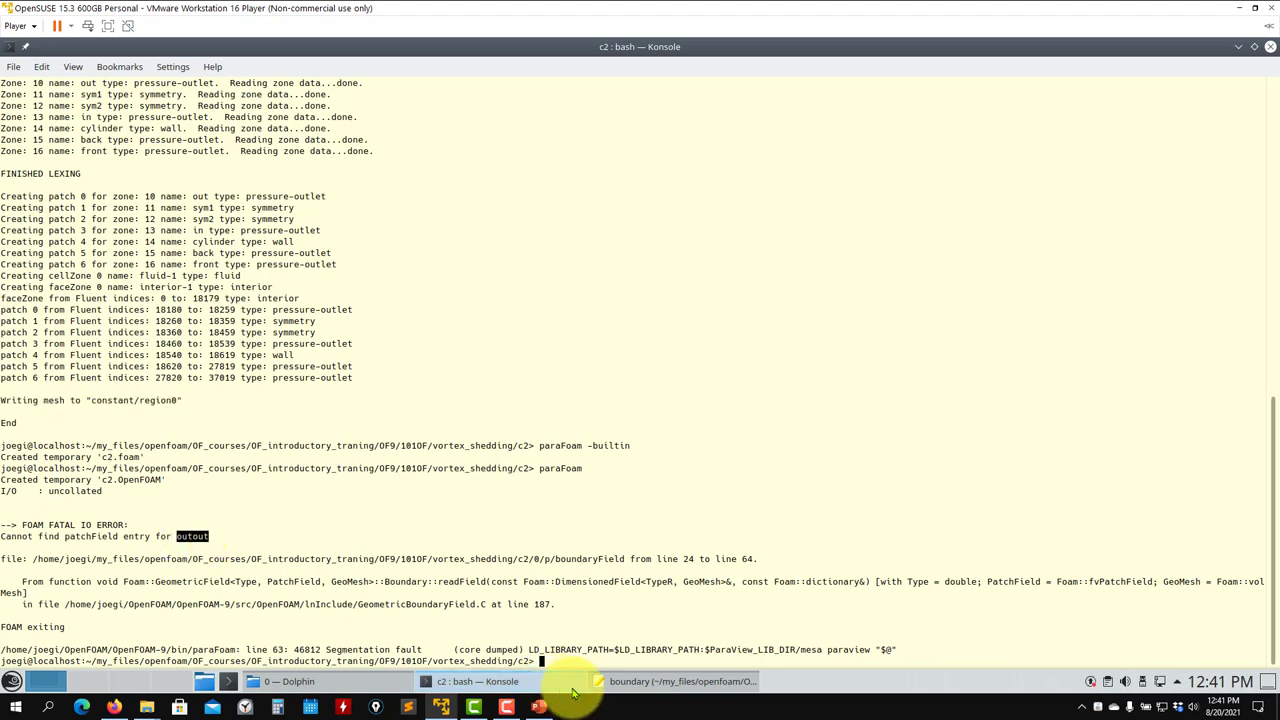
click(640, 681)
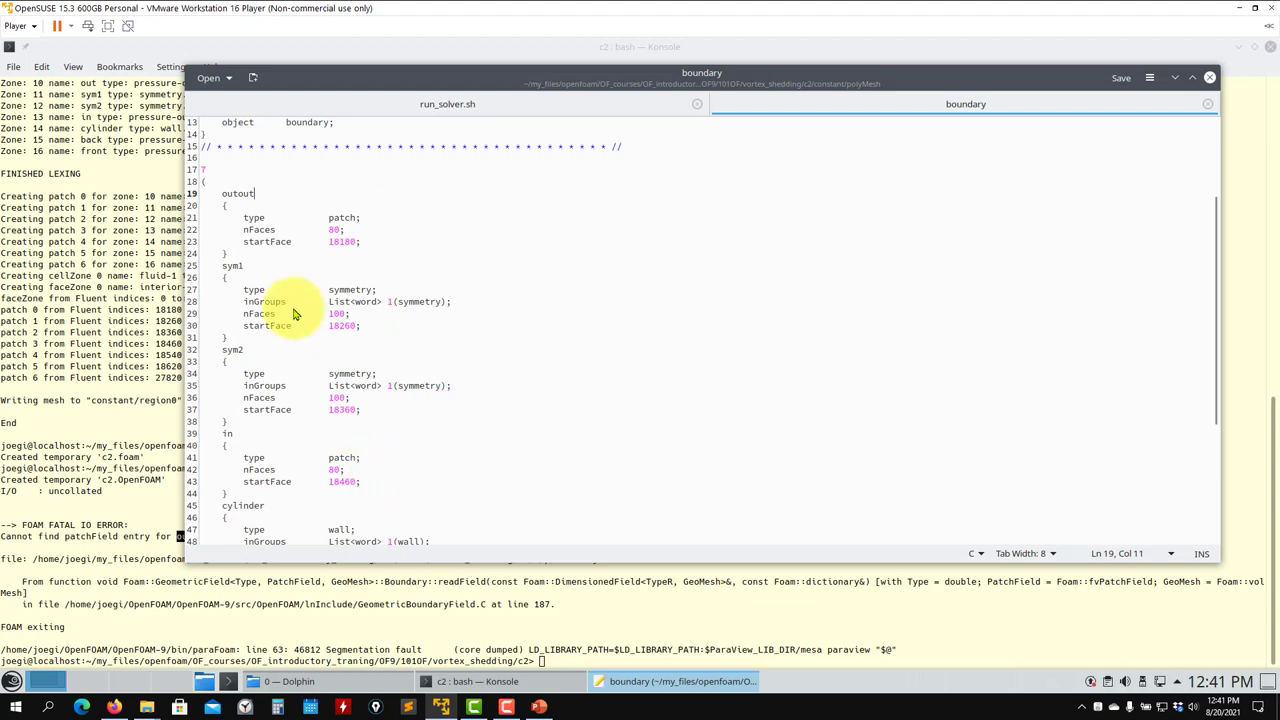
Load the case with paraFoam -builtin, close ParaView, and run icoFoam in the terminal
click(108, 394)
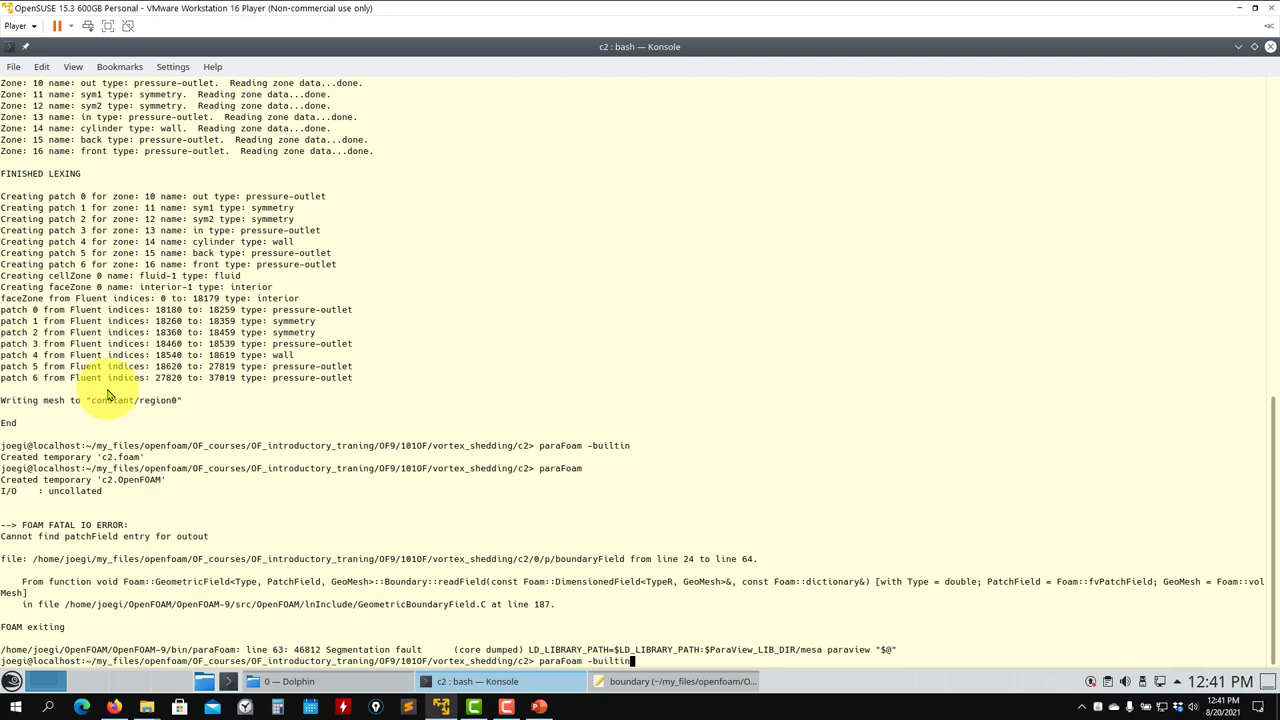
key(Return)
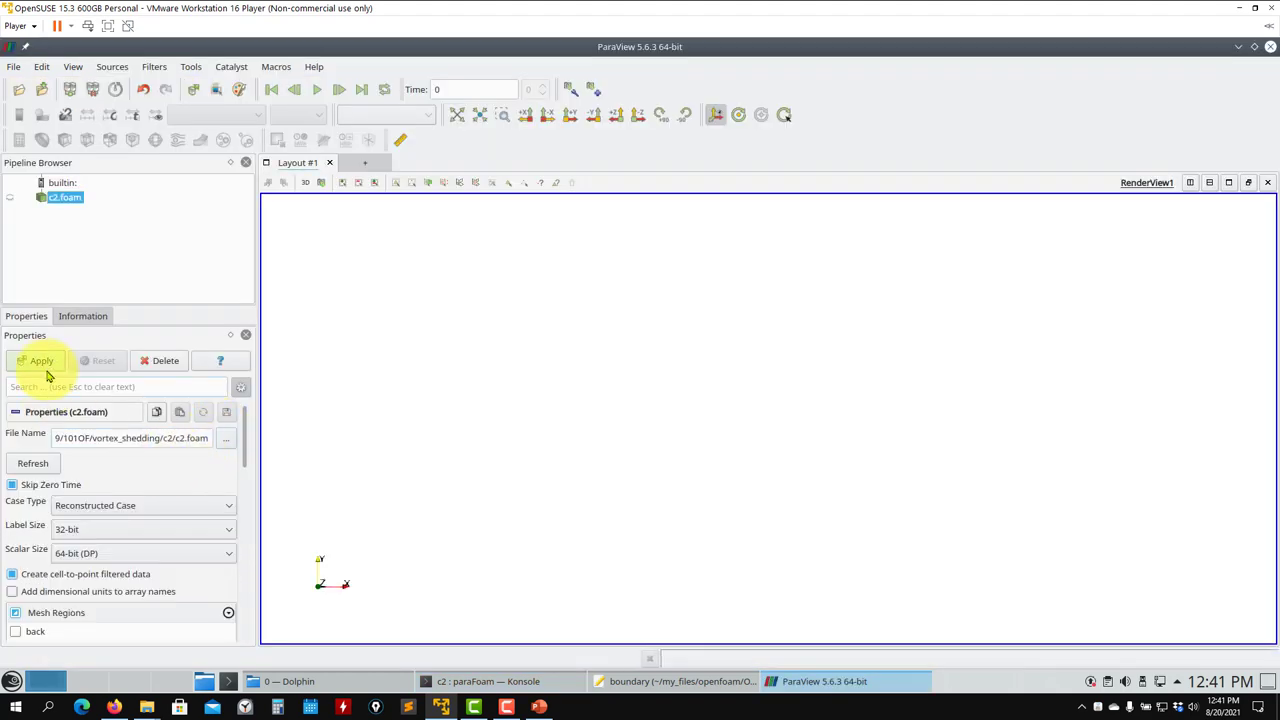
click(44, 361)
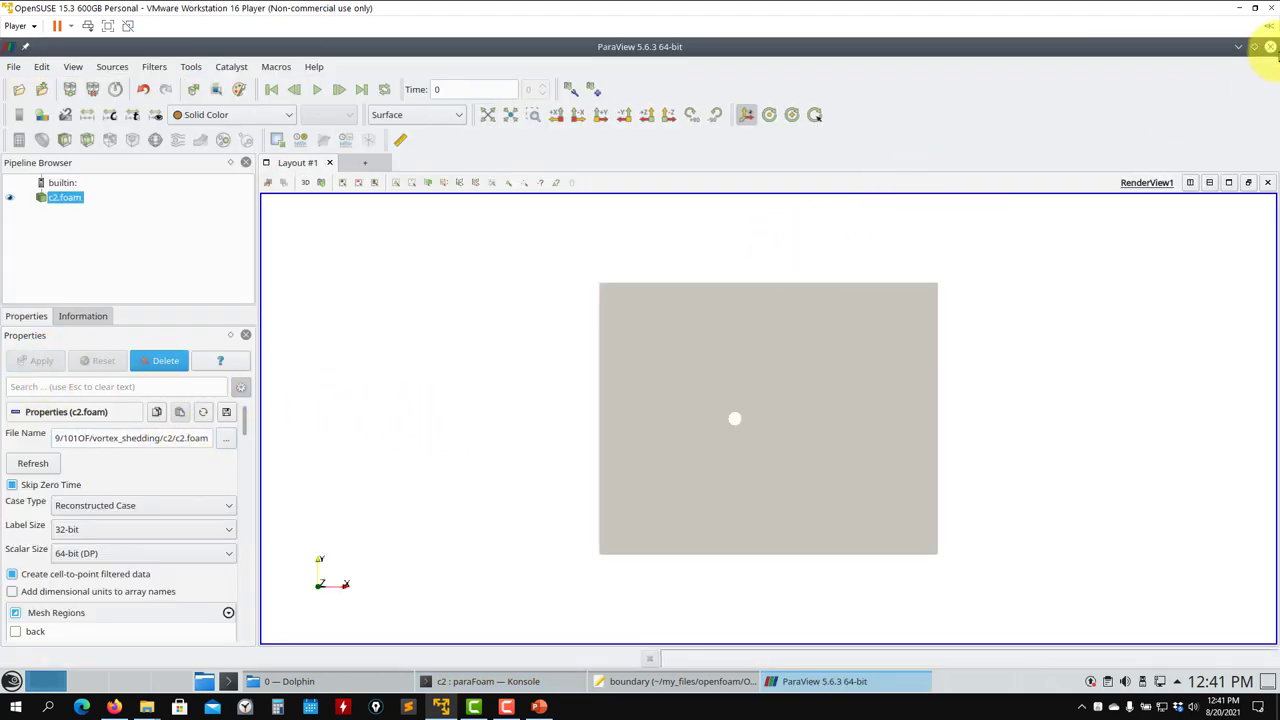
click(1270, 47)
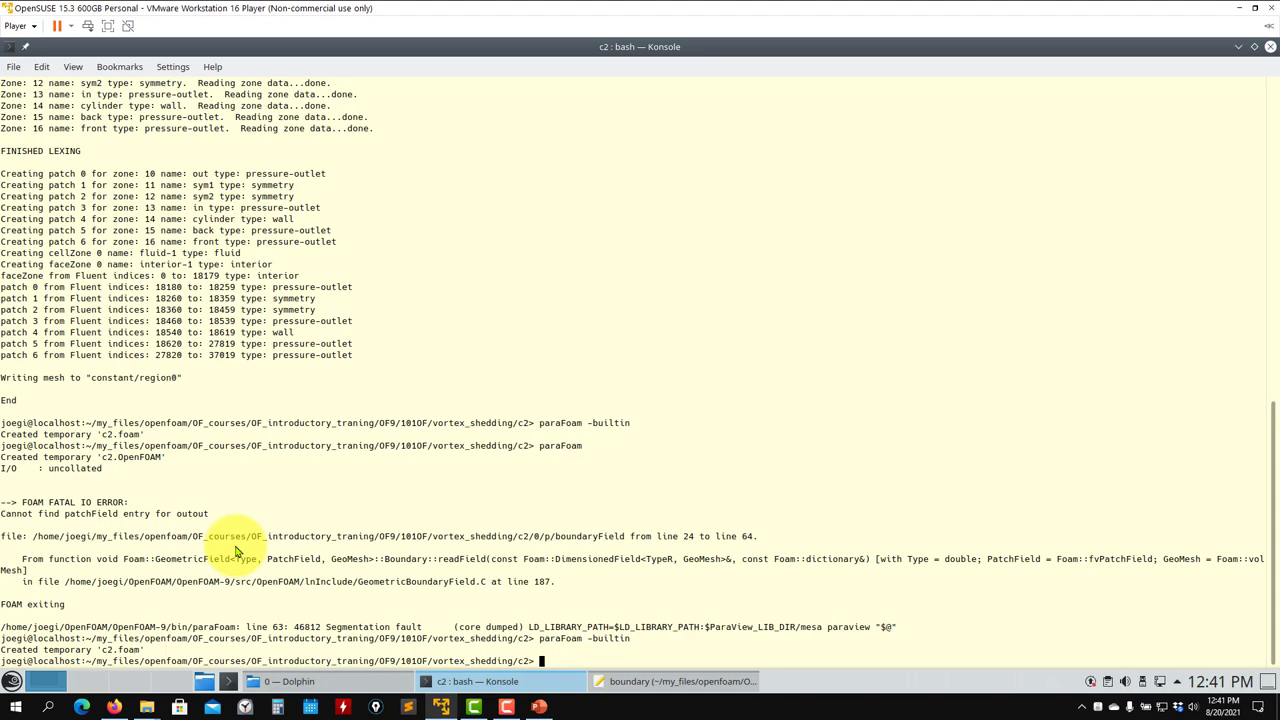
key(Return)
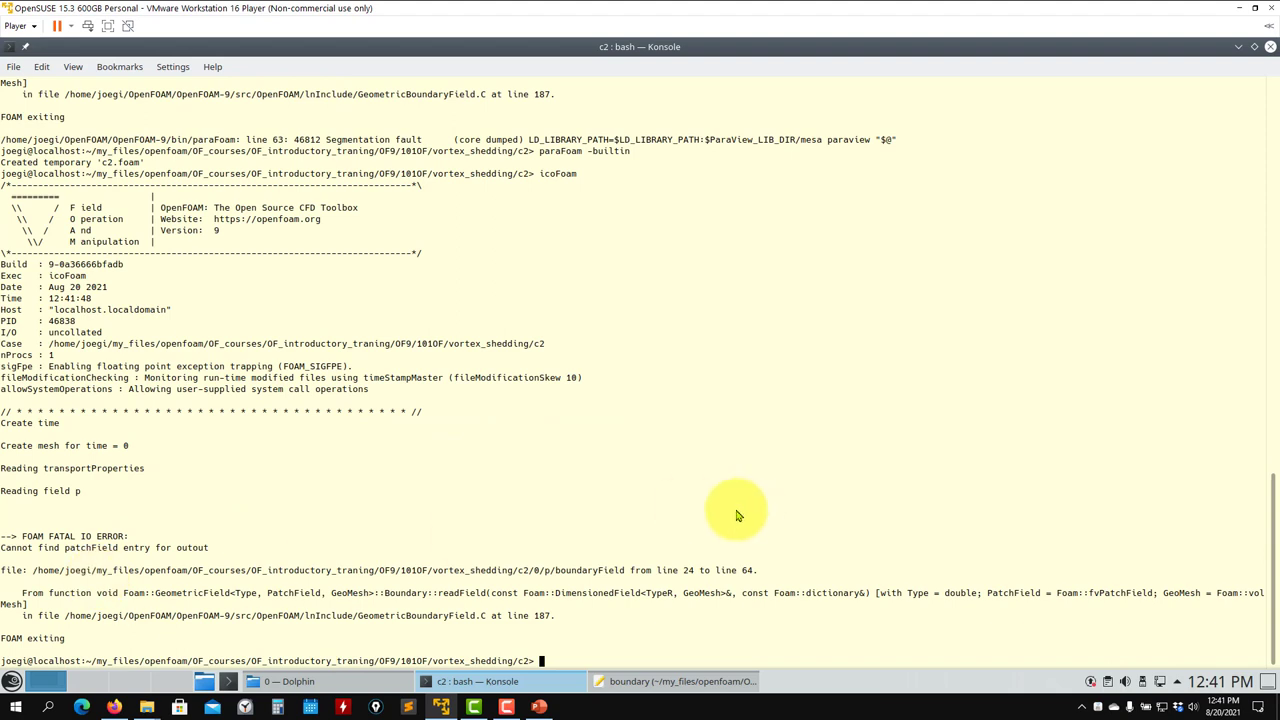
In the boundary file, undo the deletion of the front patch's type and restore the first patch's name to "out"
click(663, 682)
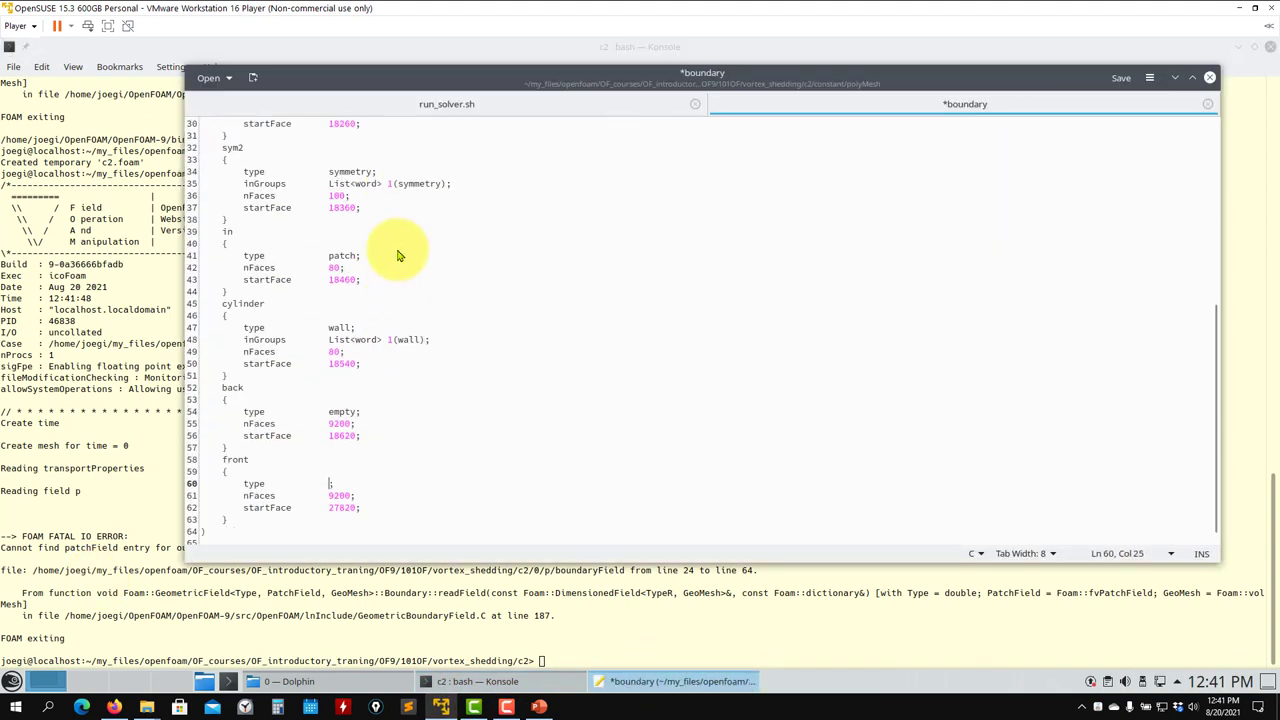
scroll(405, 275, down, 1)
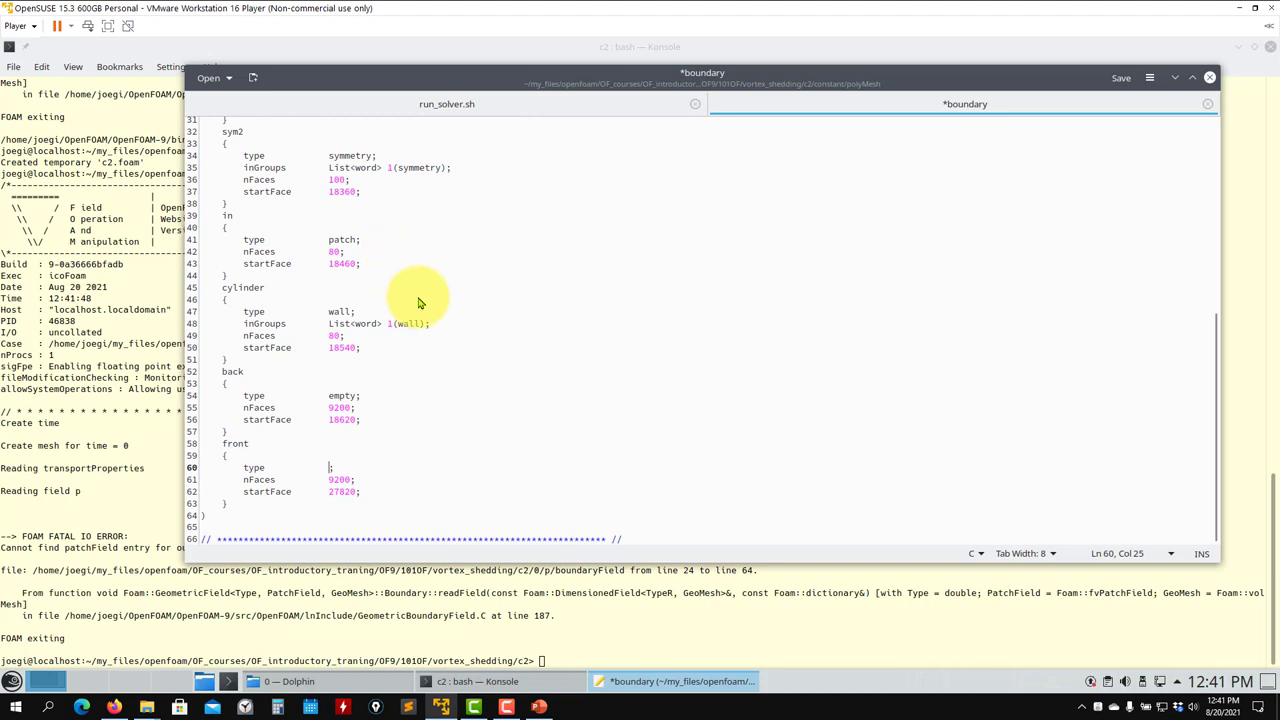
key(ctrl+z)
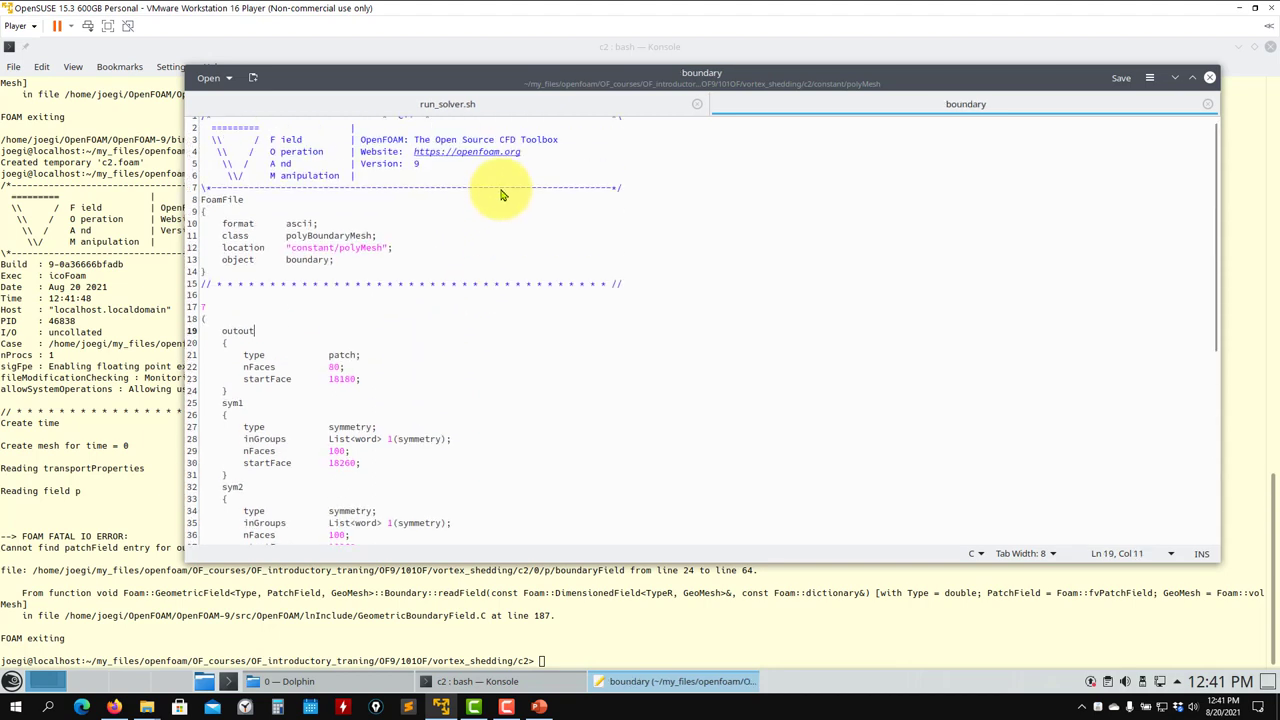
key(ctrl+s)
key(BackSpace)
key(BackSpace)
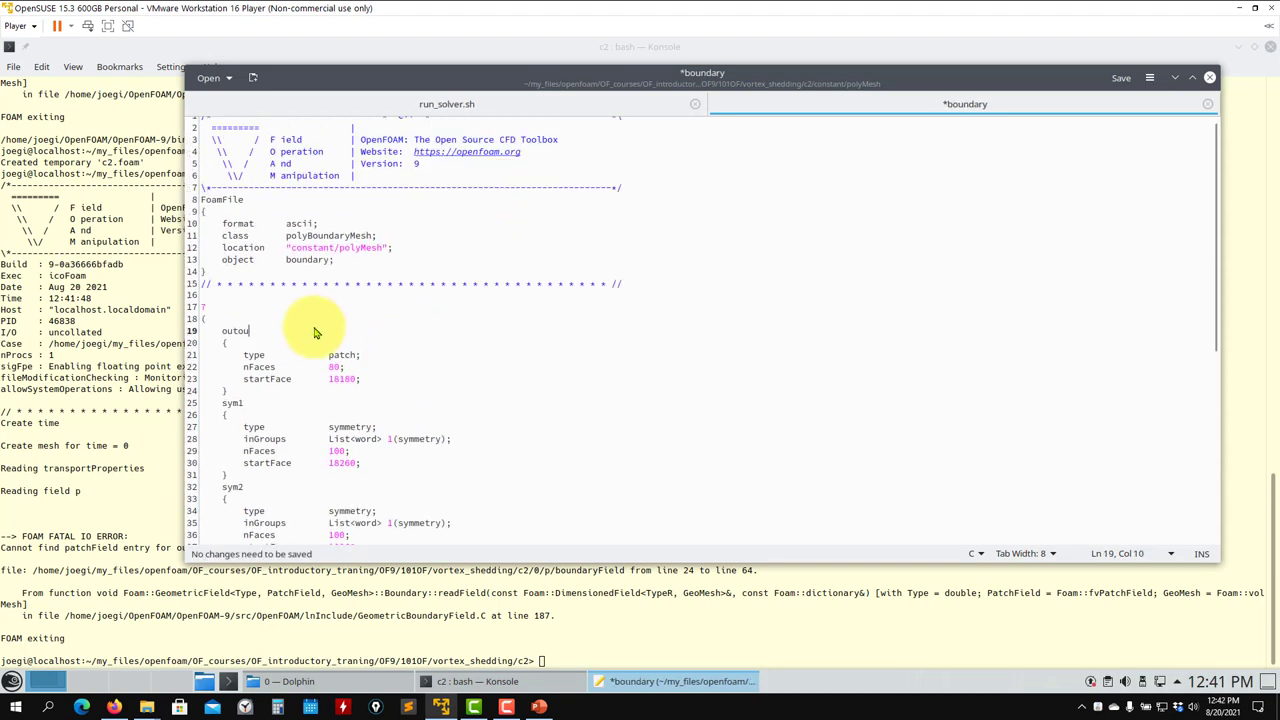
Set the out patch's type to symmetry, comment out its patch entry on the same line, and save the boundary file
click(329, 356)
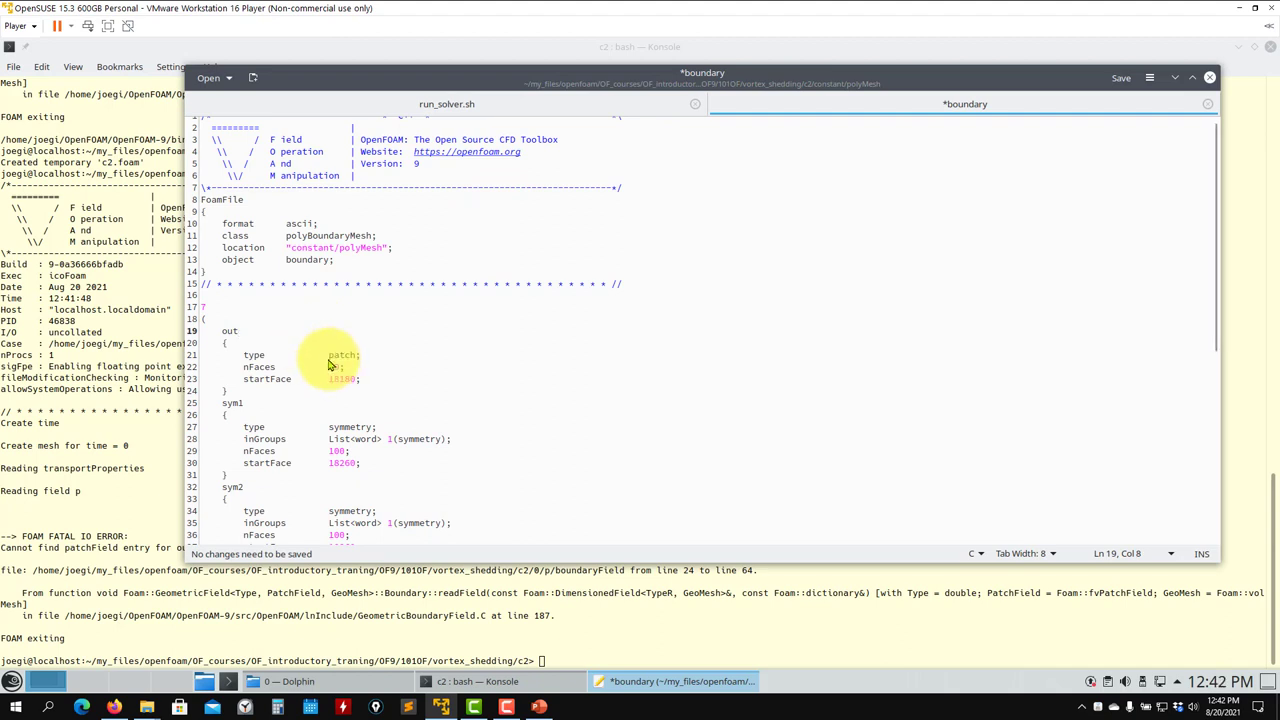
text(symmetry; //)
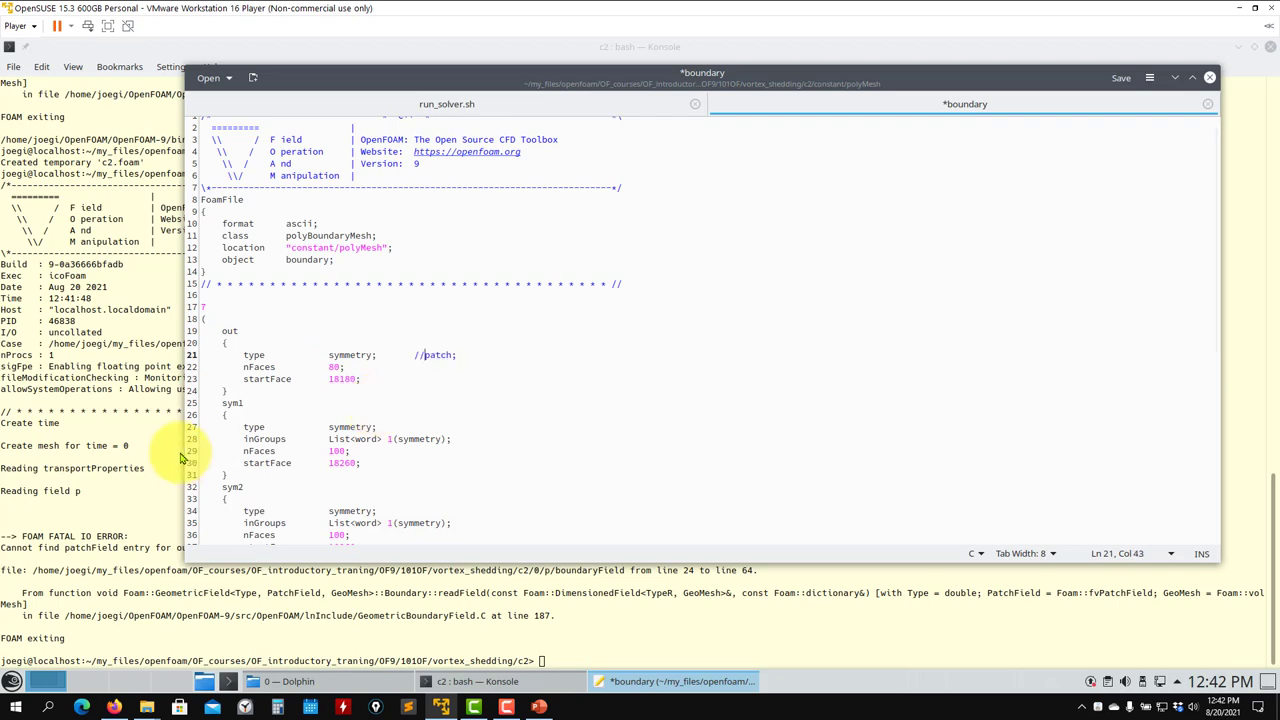
key(ctrl+s)
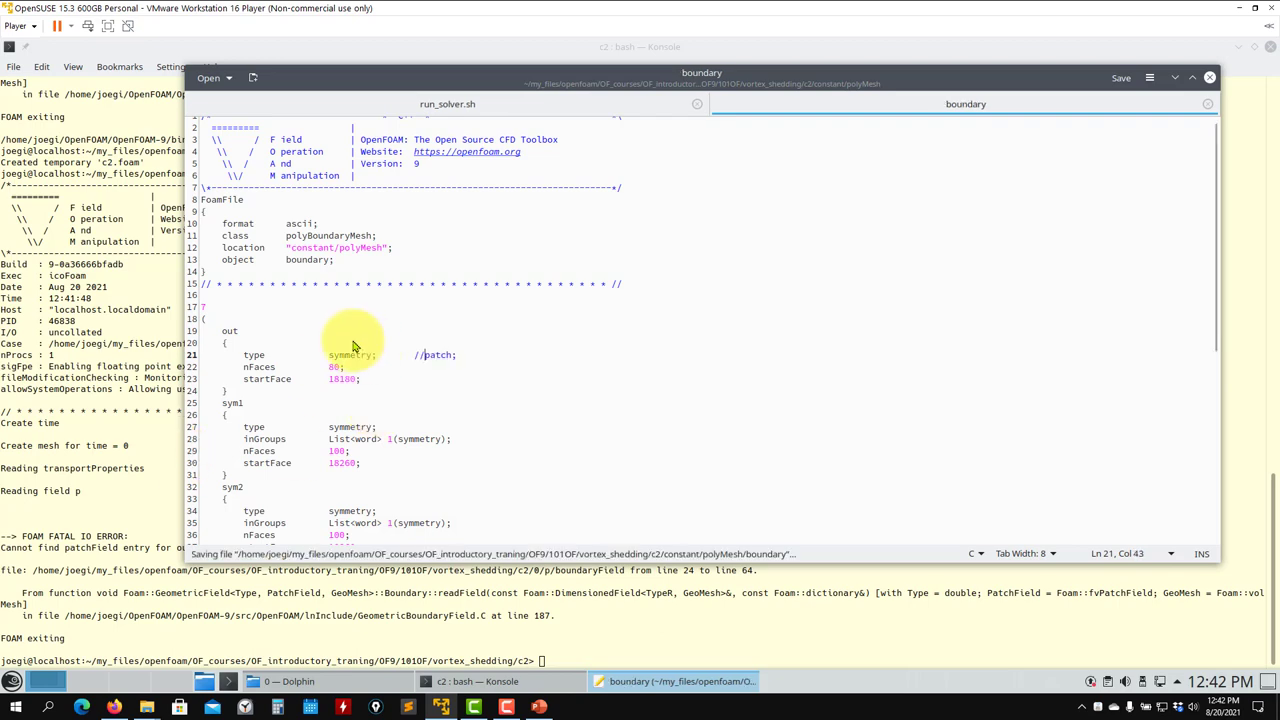
Run icoFoam again and examine the patch and patchField types named in the terminal output
click(155, 353)
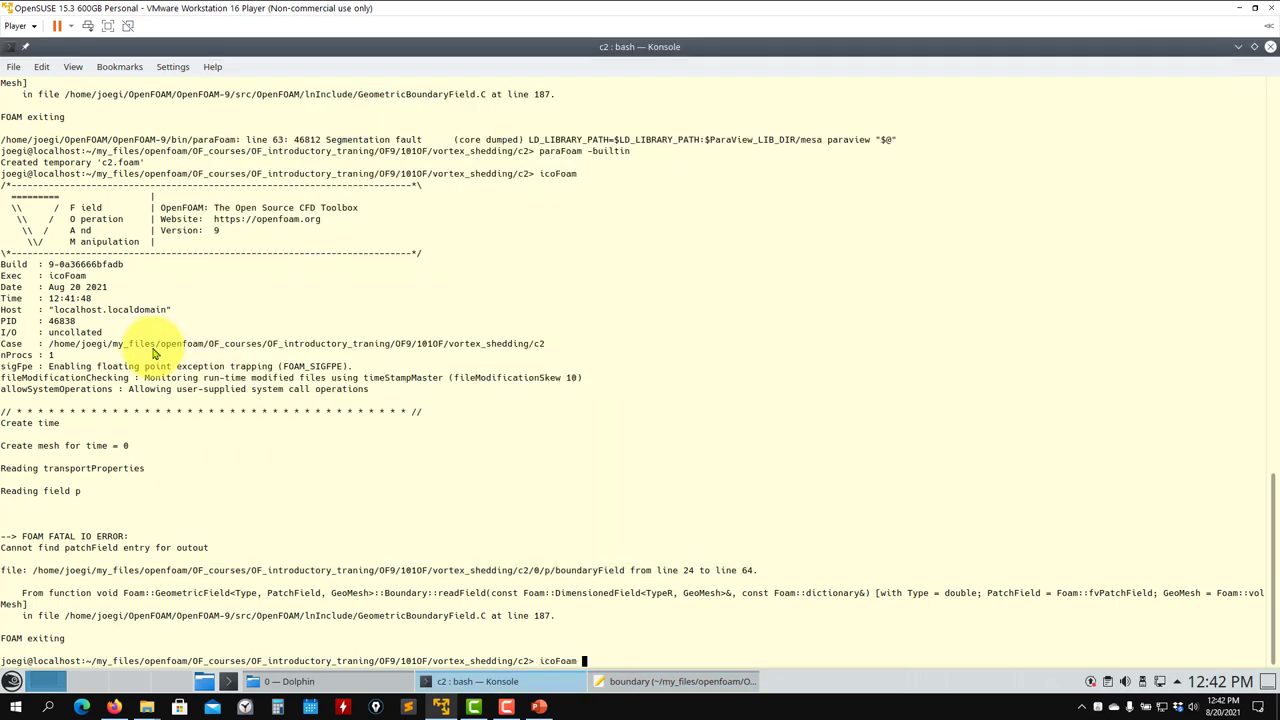
key(Return)
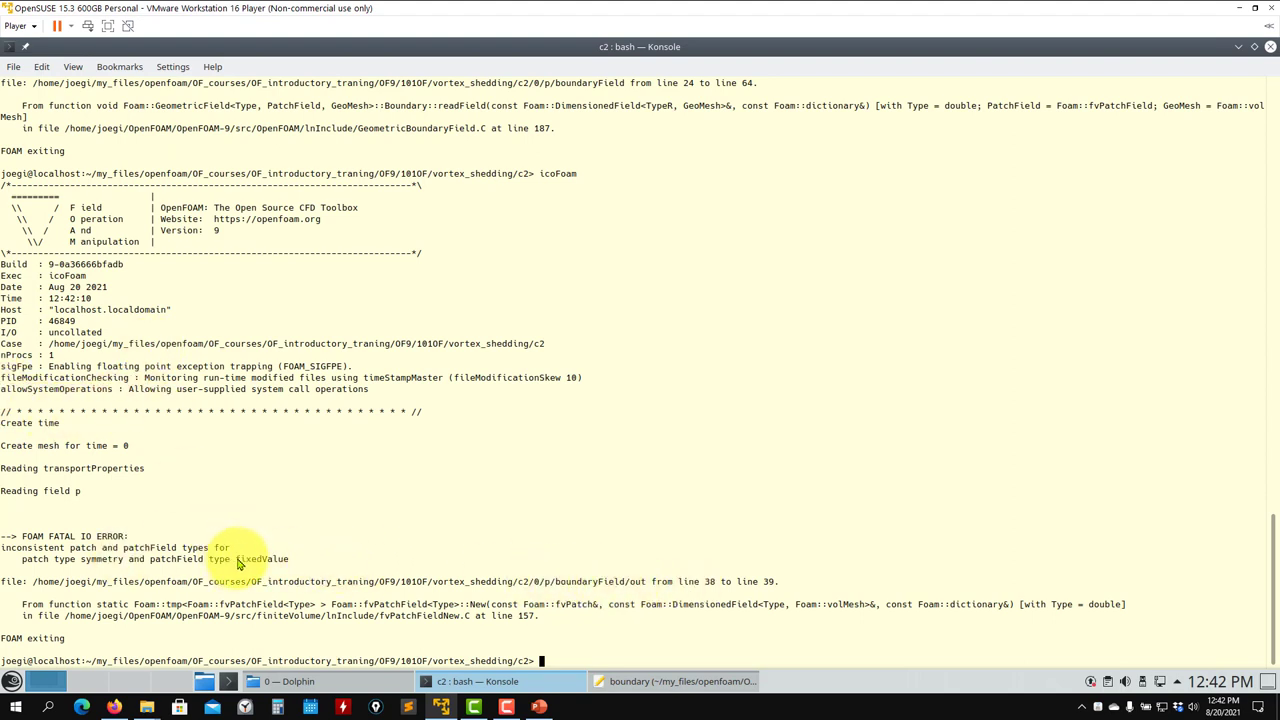
drag(236, 560, 325, 565)
click(98, 565)
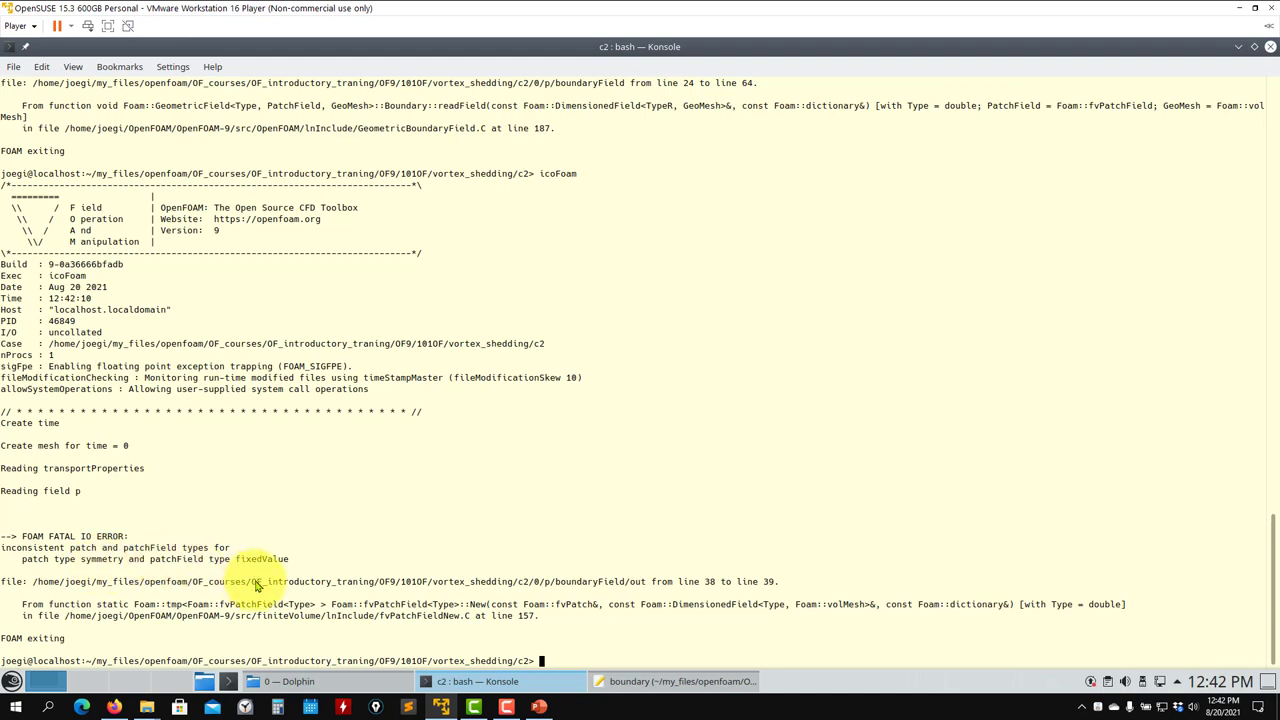
Restore the out patch's type to patch in the boundary file and save it
click(688, 681)
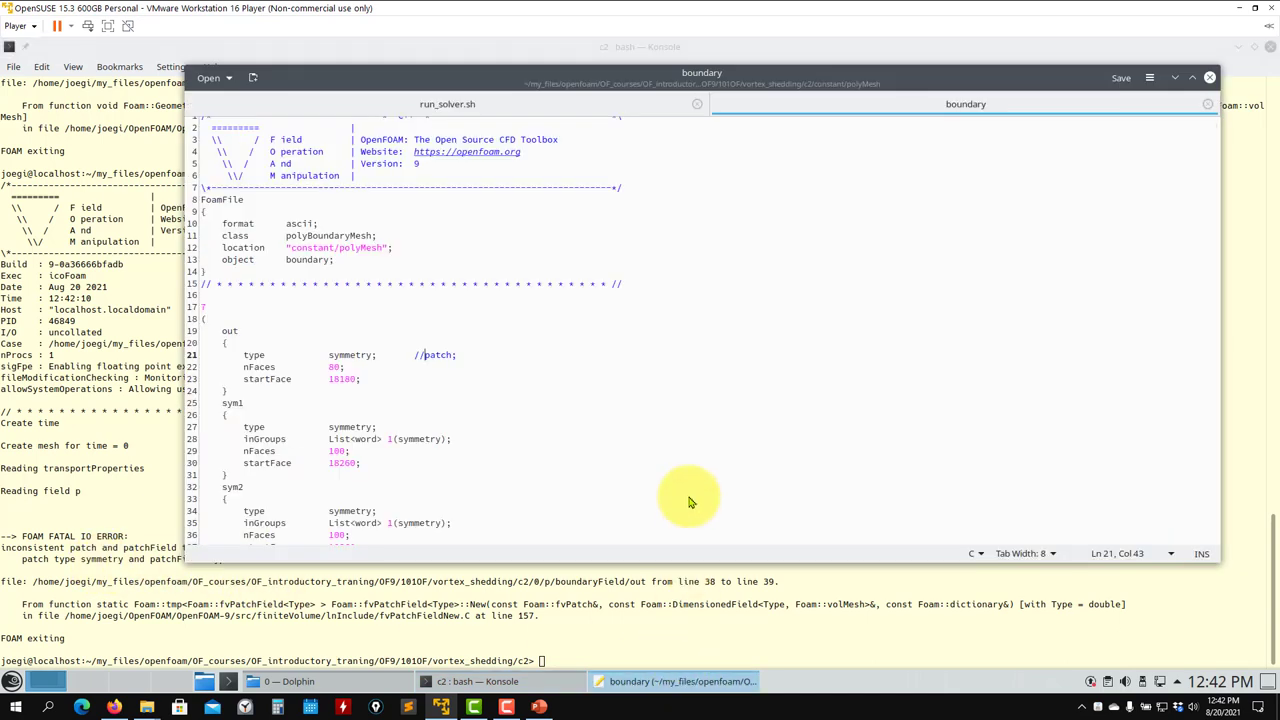
key(BackSpace)
key(BackSpace)
key(BackSpace)
key(BackSpace)
key(BackSpace)
key(BackSpace)
key(BackSpace)
key(BackSpace)
key(BackSpace)
key(ctrl+s)
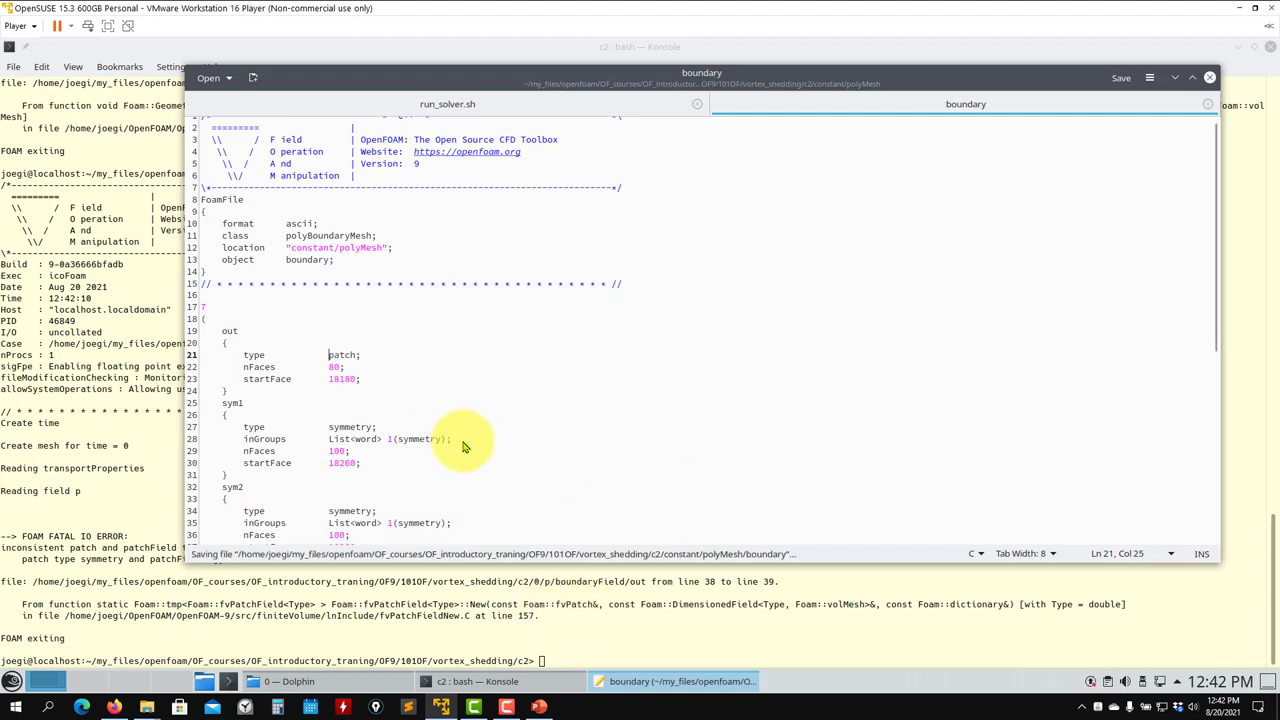
Delete the inGroups line from the sym1 patch in the boundary file
drag(454, 440, 250, 441)
key(BackSpace)
key(BackSpace)
key(BackSpace)
key(BackSpace)
key(BackSpace)
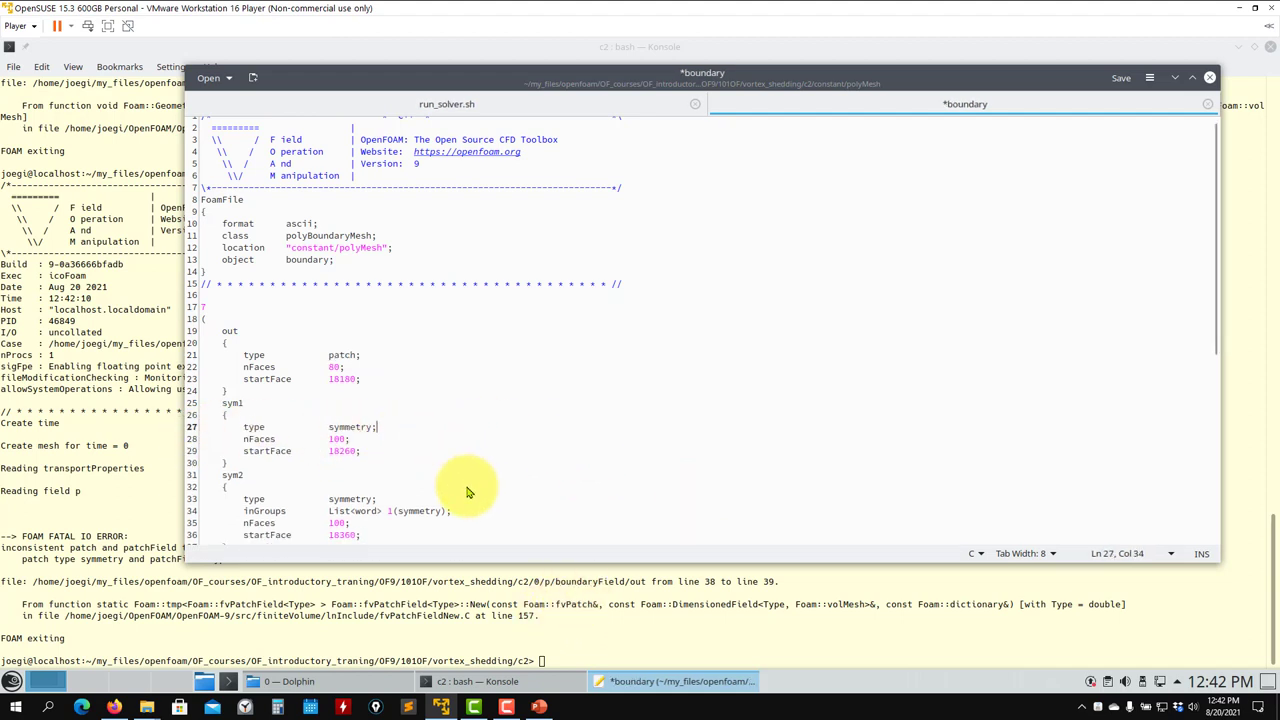
Delete the remaining inGroups lines in the boundary file, starting with those of the sym2 and cylinder patches, and save the file
drag(460, 519, 186, 514)
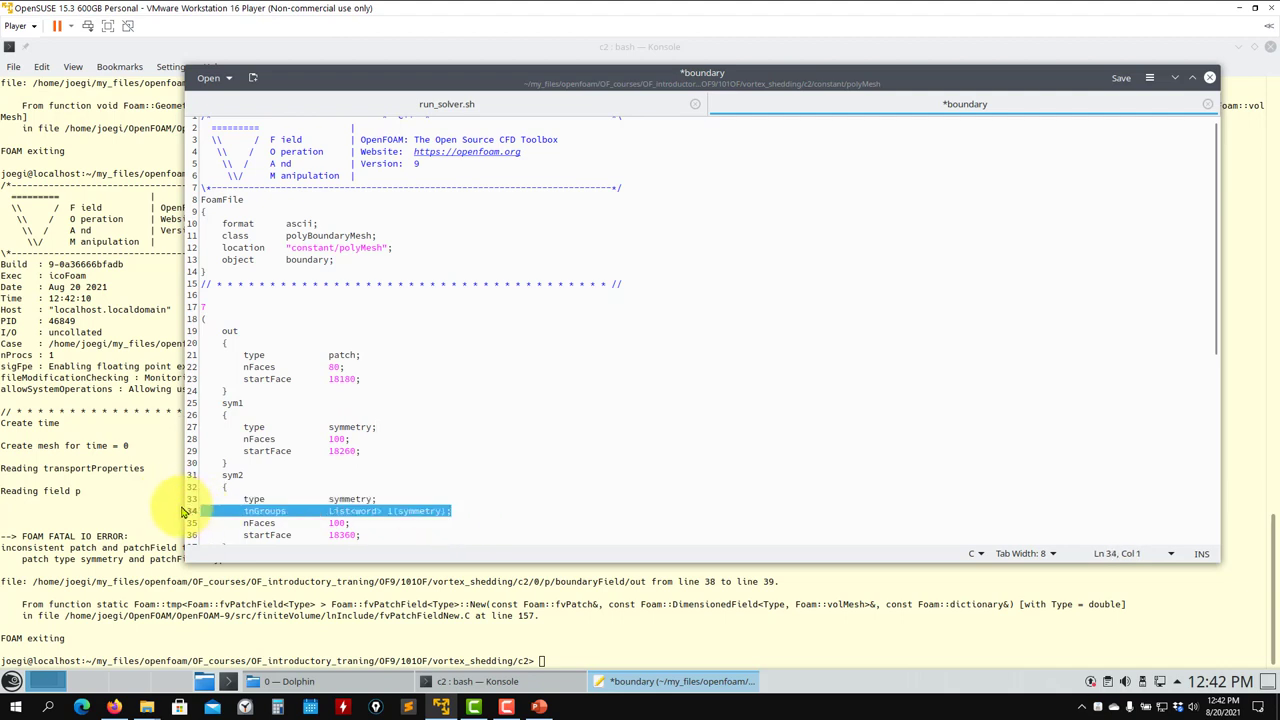
key(BackSpace)
key(BackSpace)
scroll(490, 453, down, 4)
drag(447, 510, 202, 512)
key(BackSpace)
key(BackSpace)
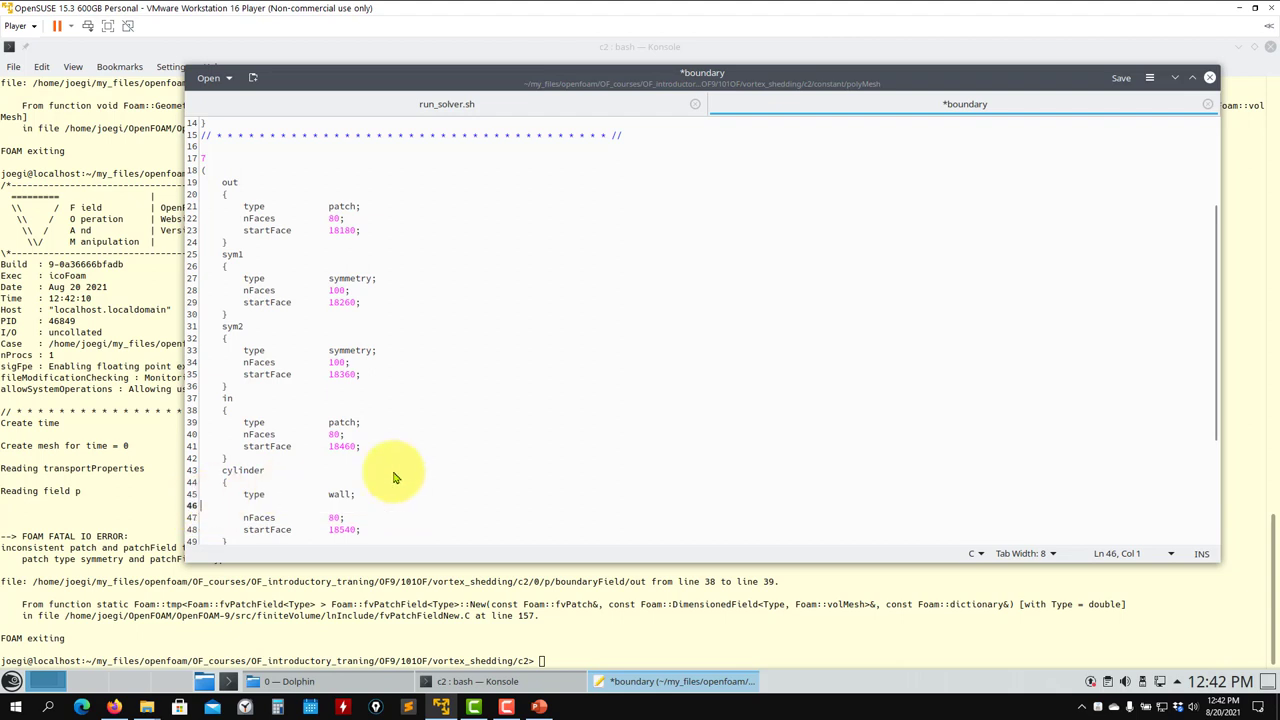
scroll(394, 471, down, 5)
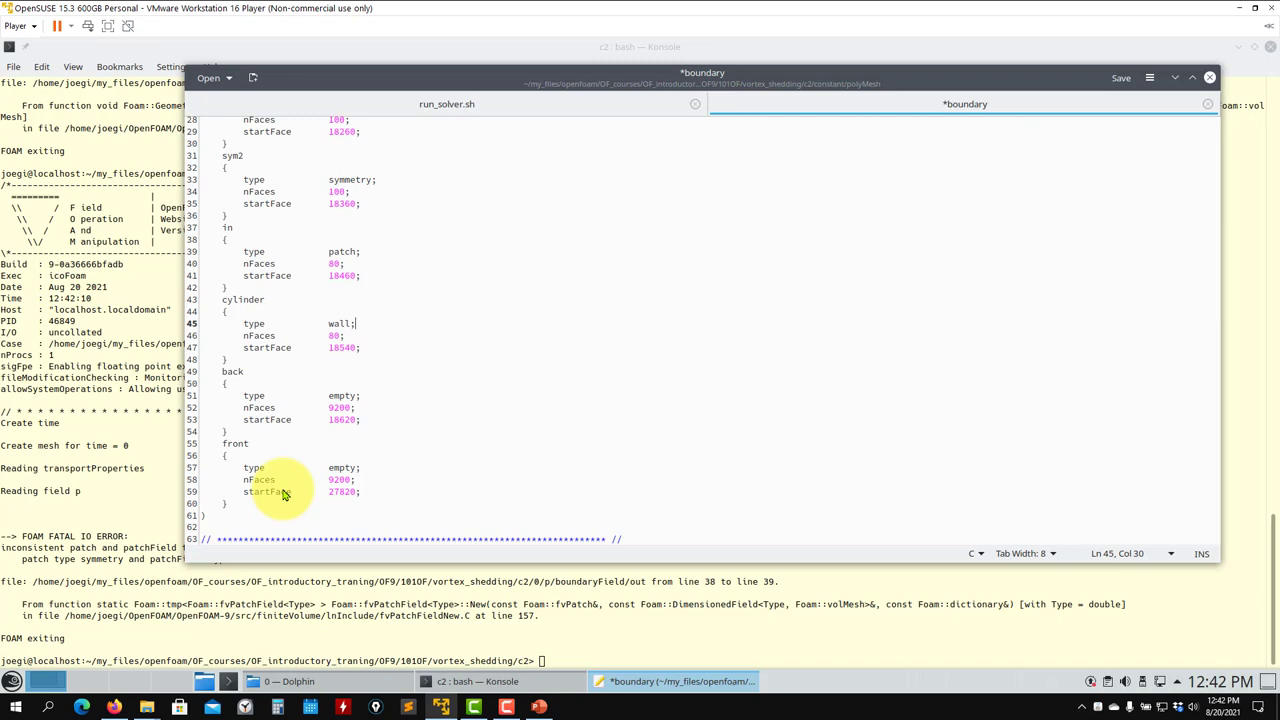
key(ctrl+s)
Run icoFoam again in the terminal, stop the solver after the first time steps, and review the patches in the boundary file
click(150, 508)
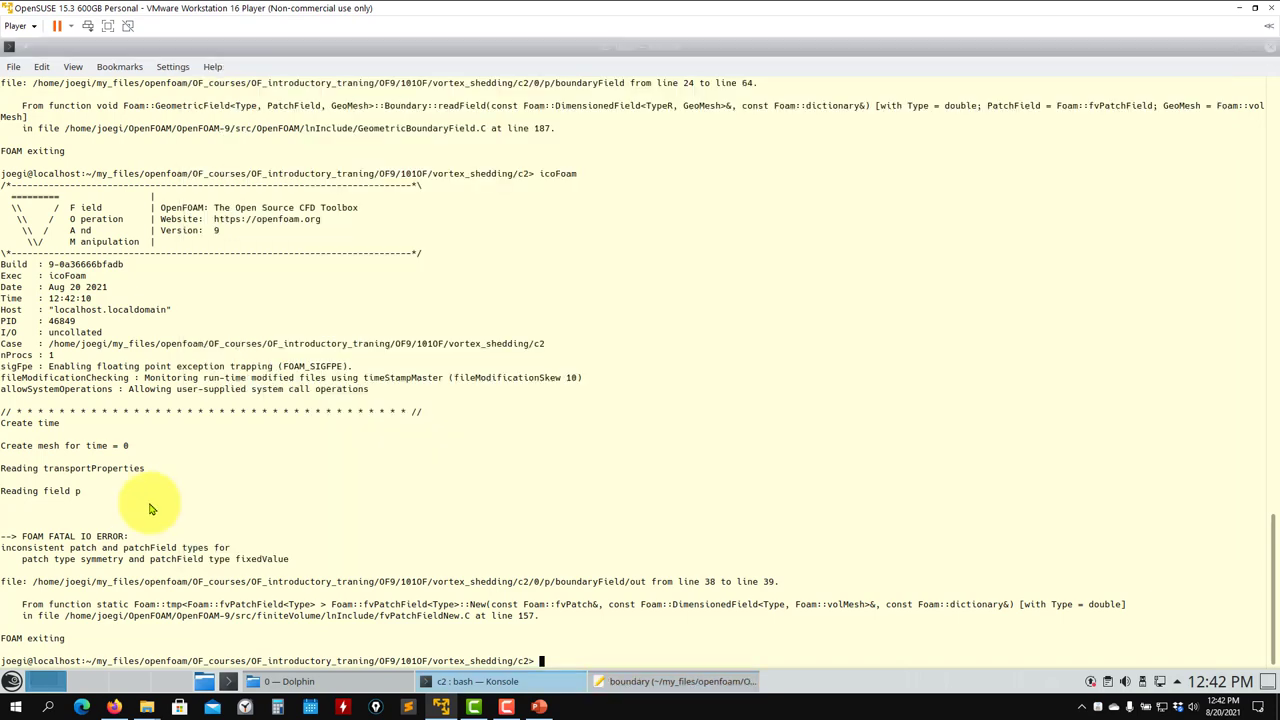
key(Return)
key(ctrl+c)
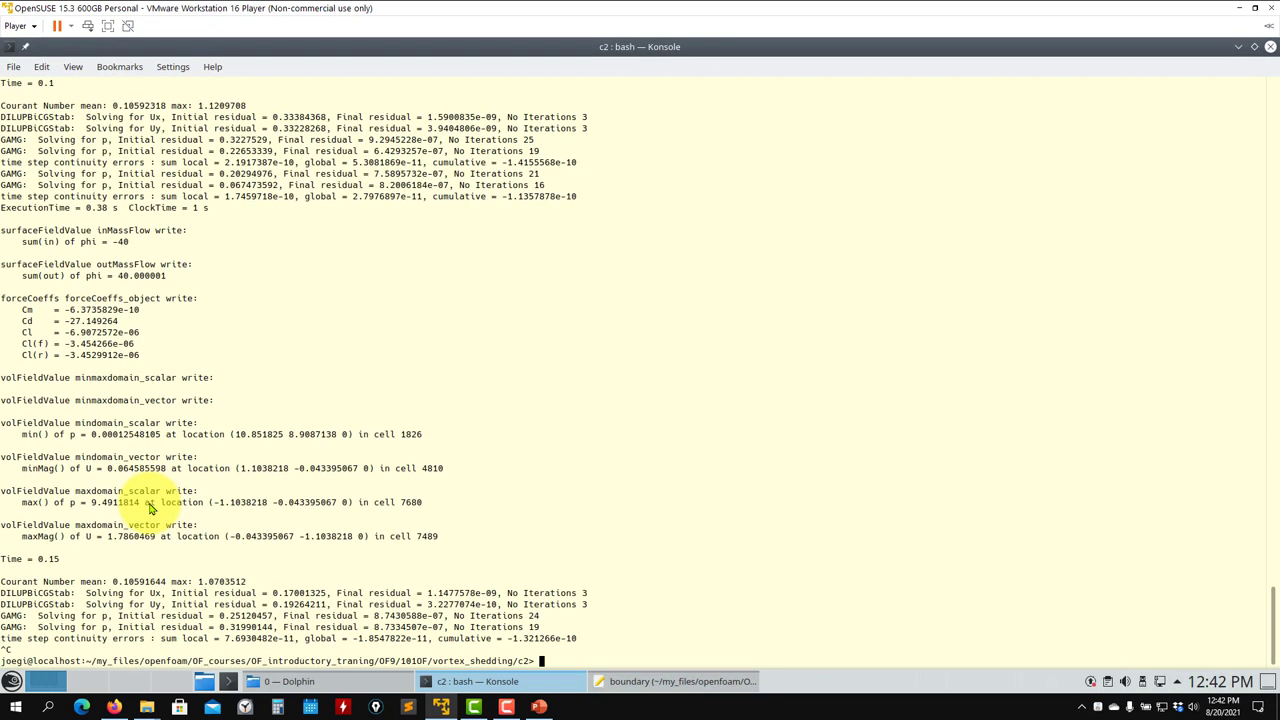
click(680, 681)
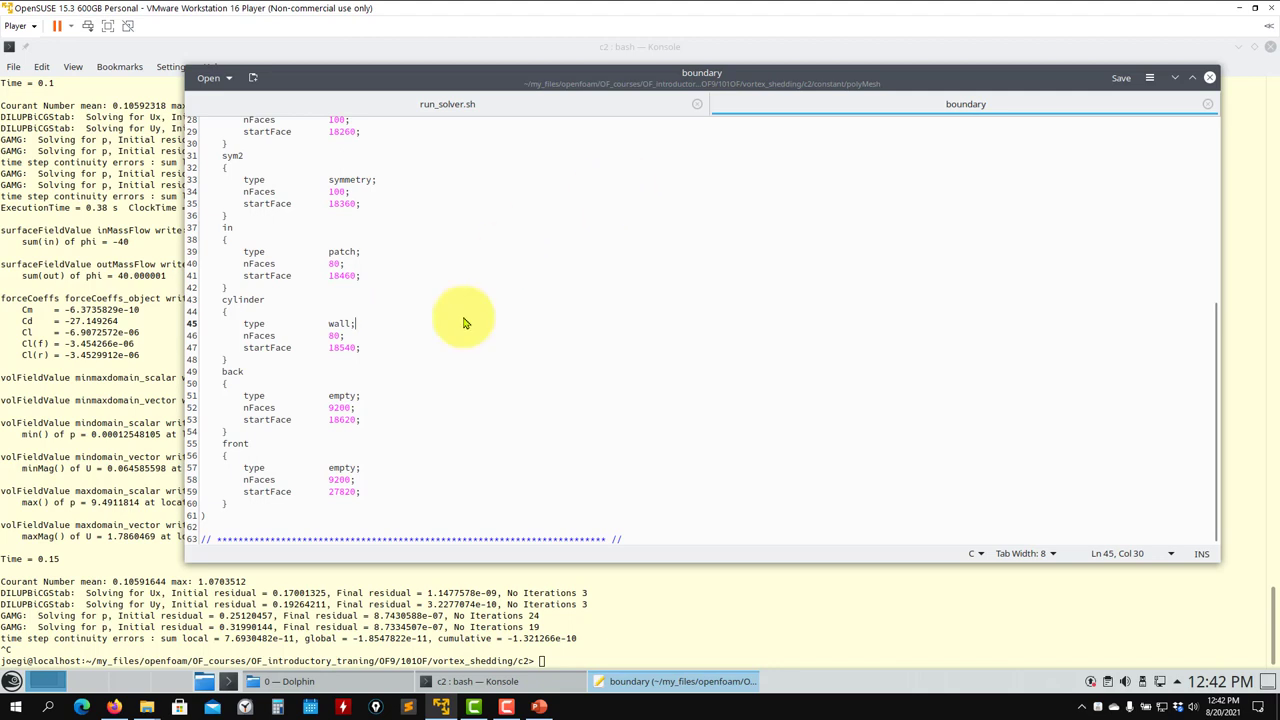
scroll(413, 400, up, 5)
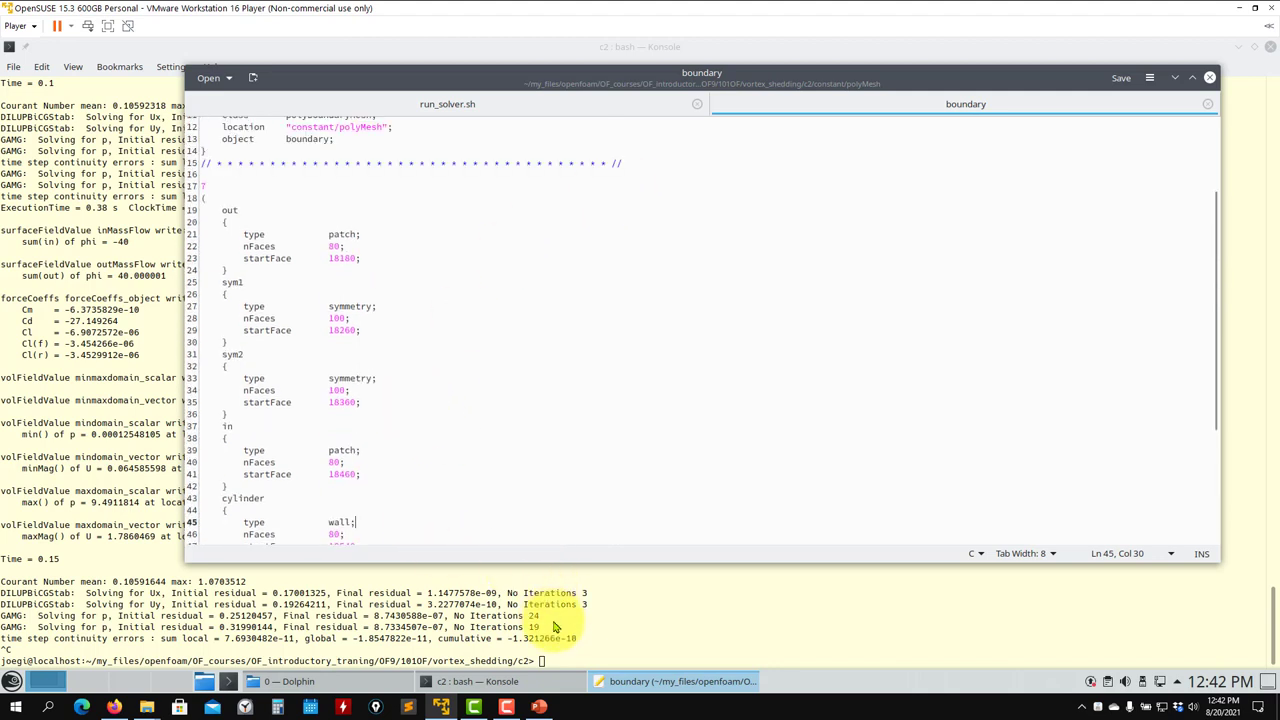
Run foamInfo inletOutlet in the terminal, choose file 1, and examine the example boundary condition specification
drag(548, 615, 555, 627)
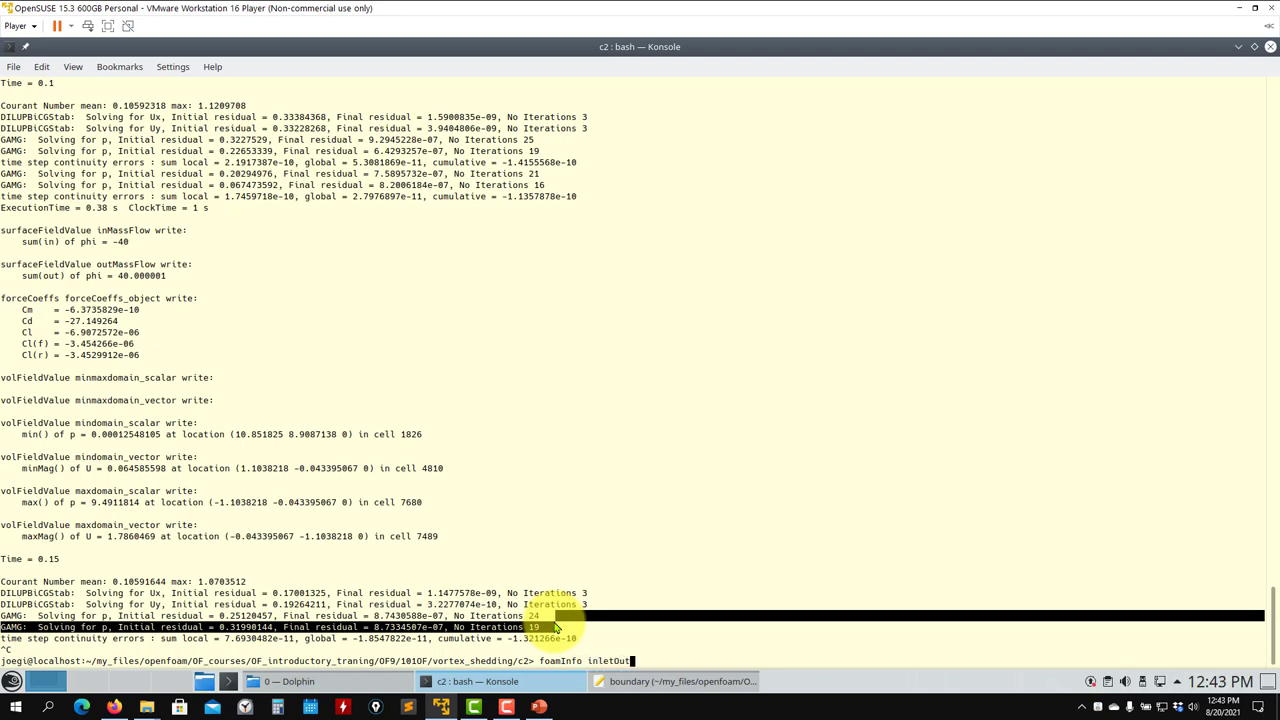
text(let)
key(Return)
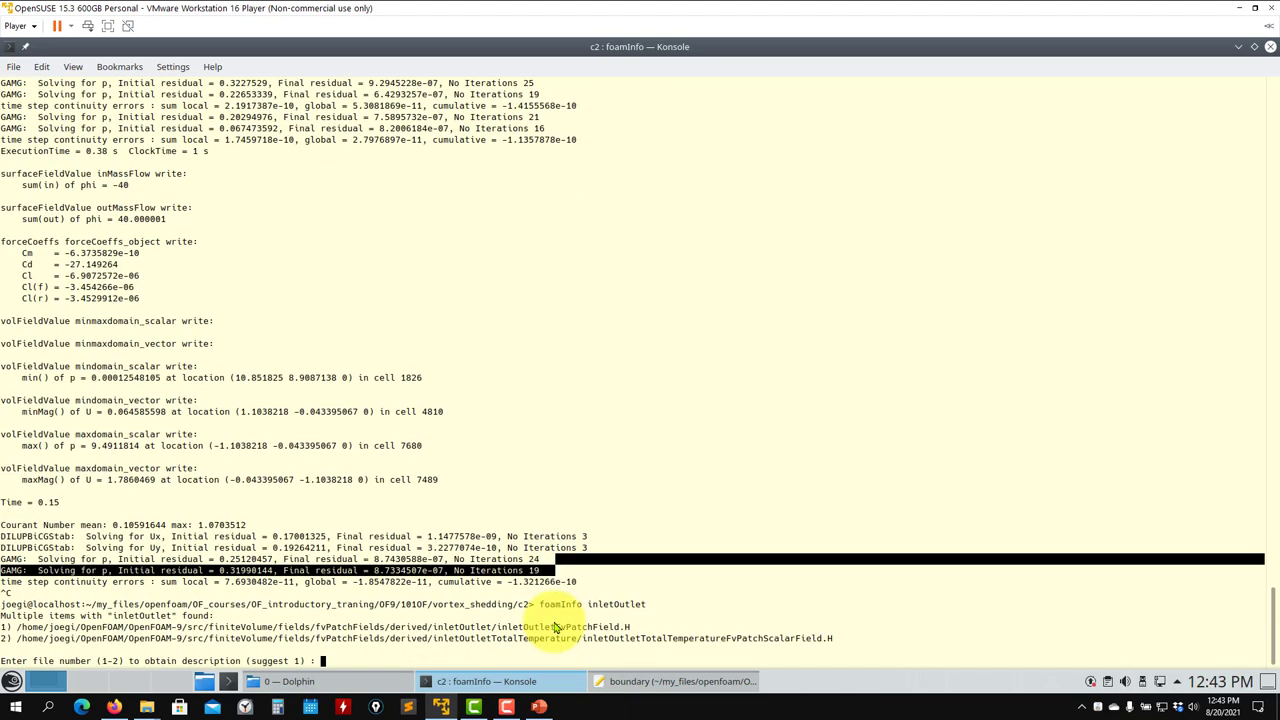
text(1)
key(Return)
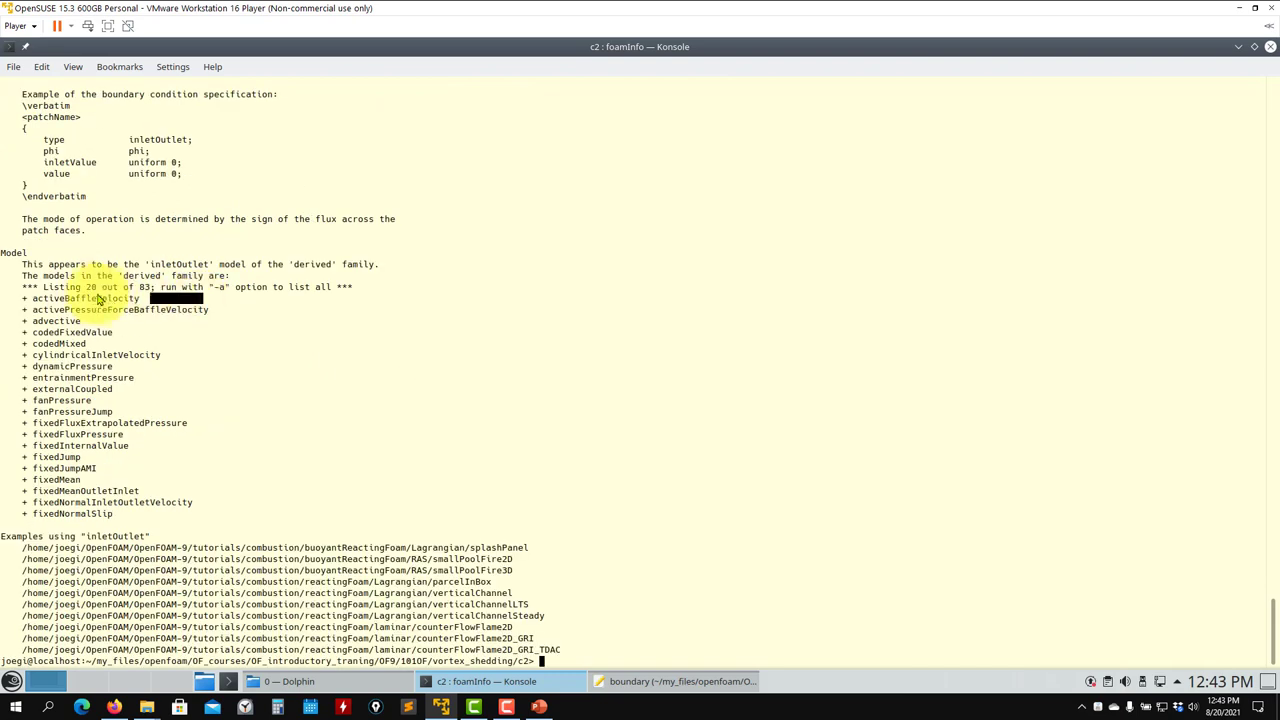
drag(194, 178, 3, 143)
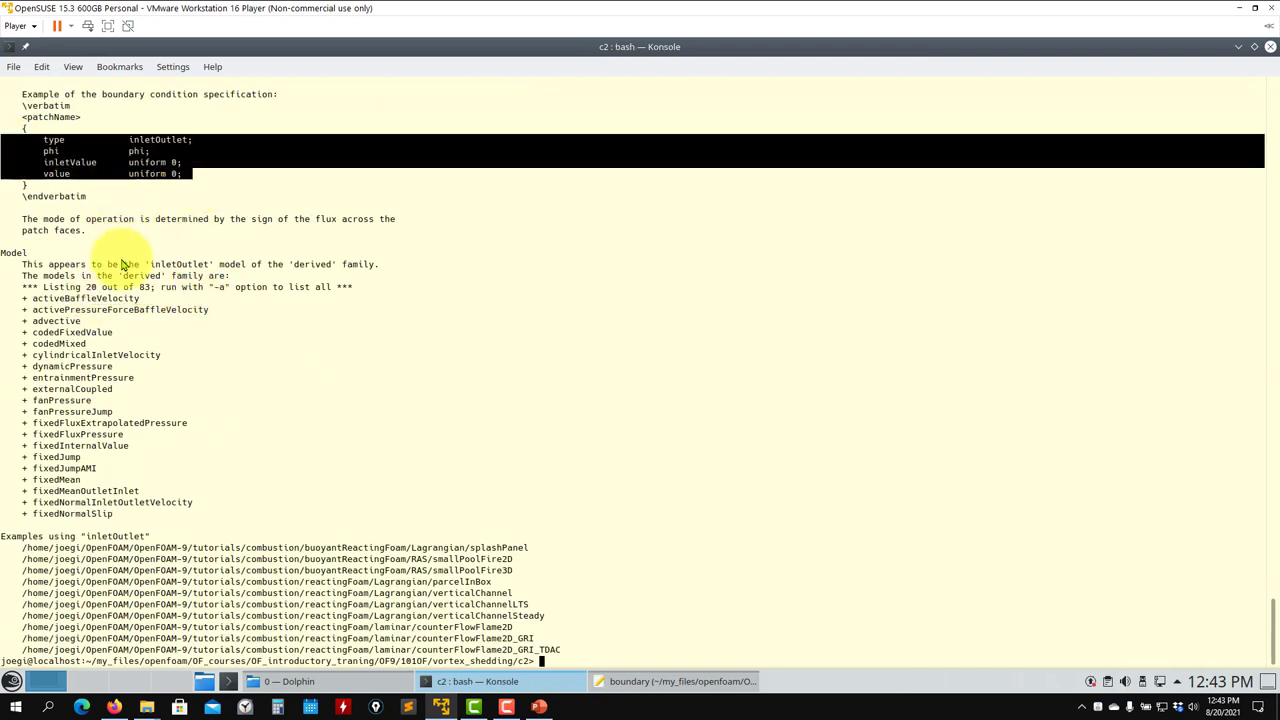
Clear the terminal and list the contents of the c2 case directory
text(r)
key(Return)
text(l)
key(Return)
Run foamInfo inletOutlet again and browse to OpenFOAM-9/src/finiteVolume/fields/fvPatchFields in the Dolphin file manager
text(s)
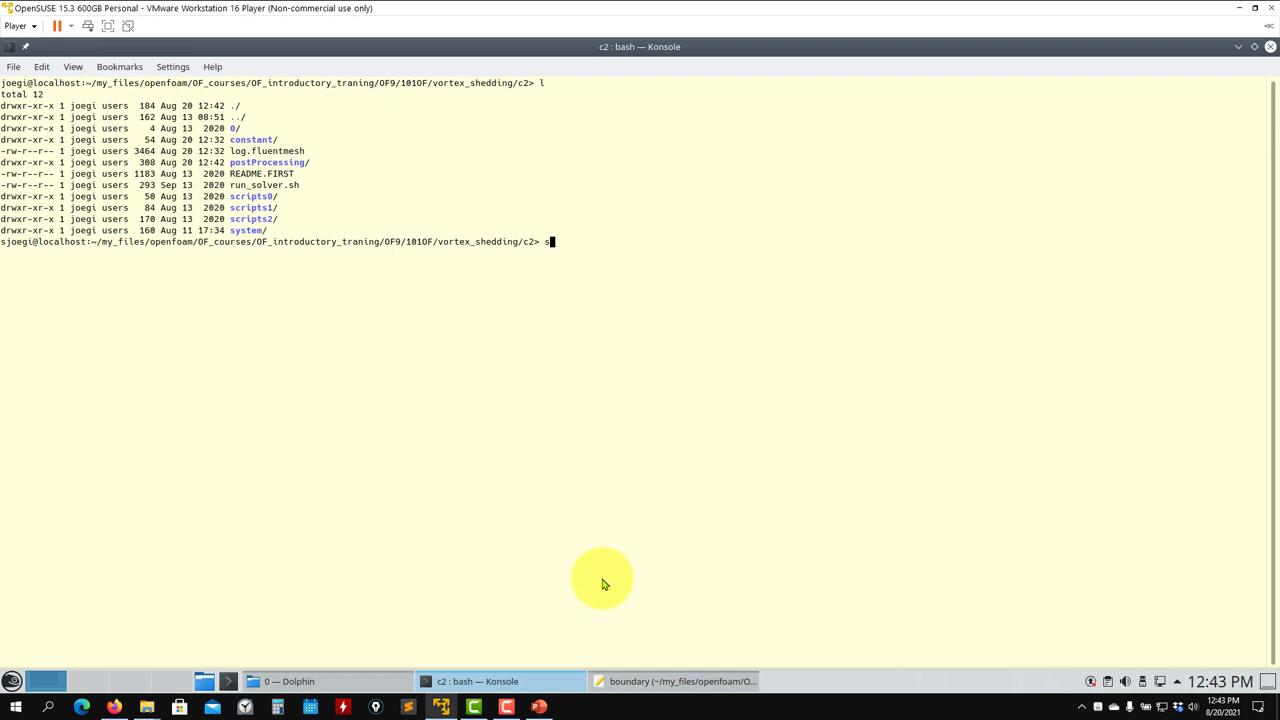
key(Up)
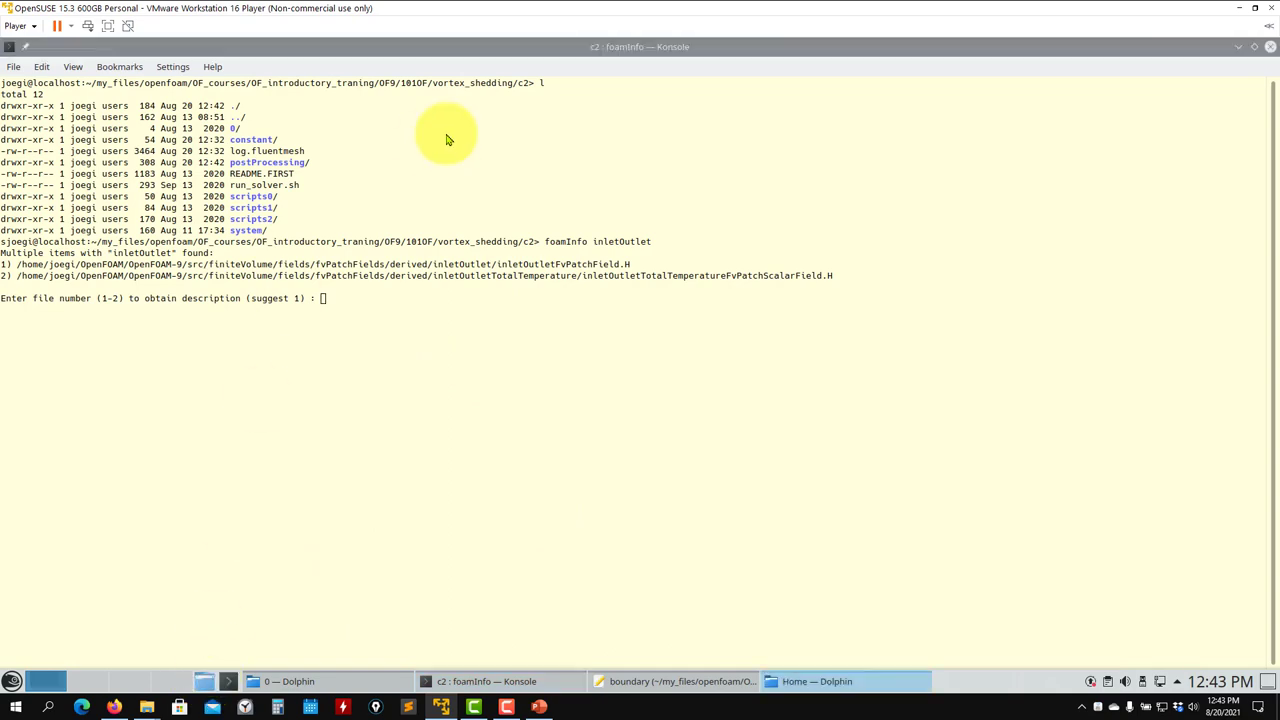
click(1069, 150)
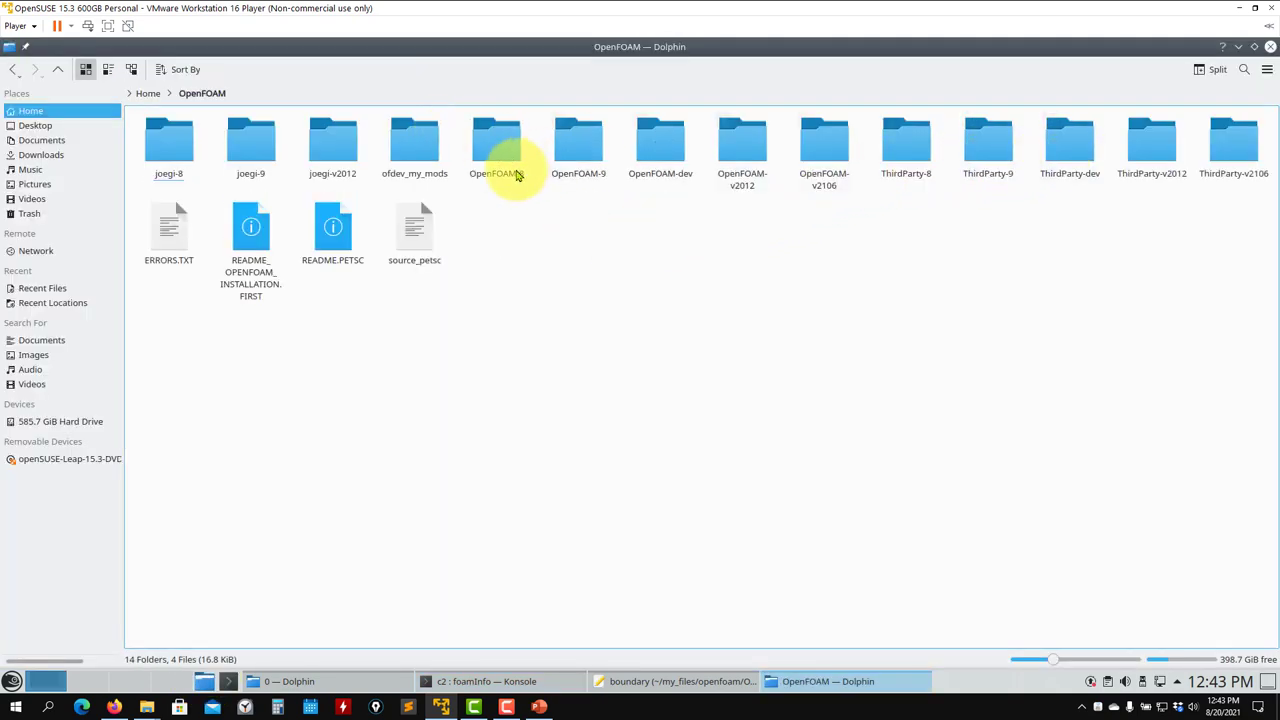
click(503, 138)
drag(586, 48, 636, 322)
click(618, 425)
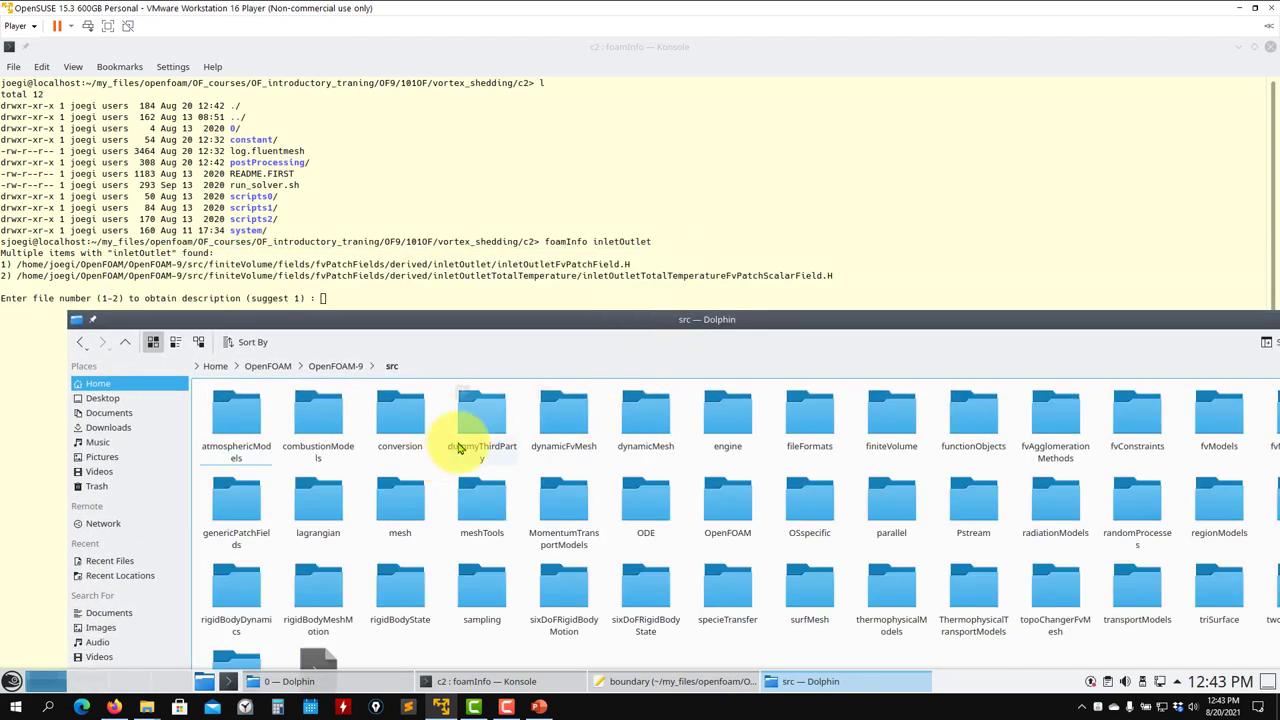
click(898, 425)
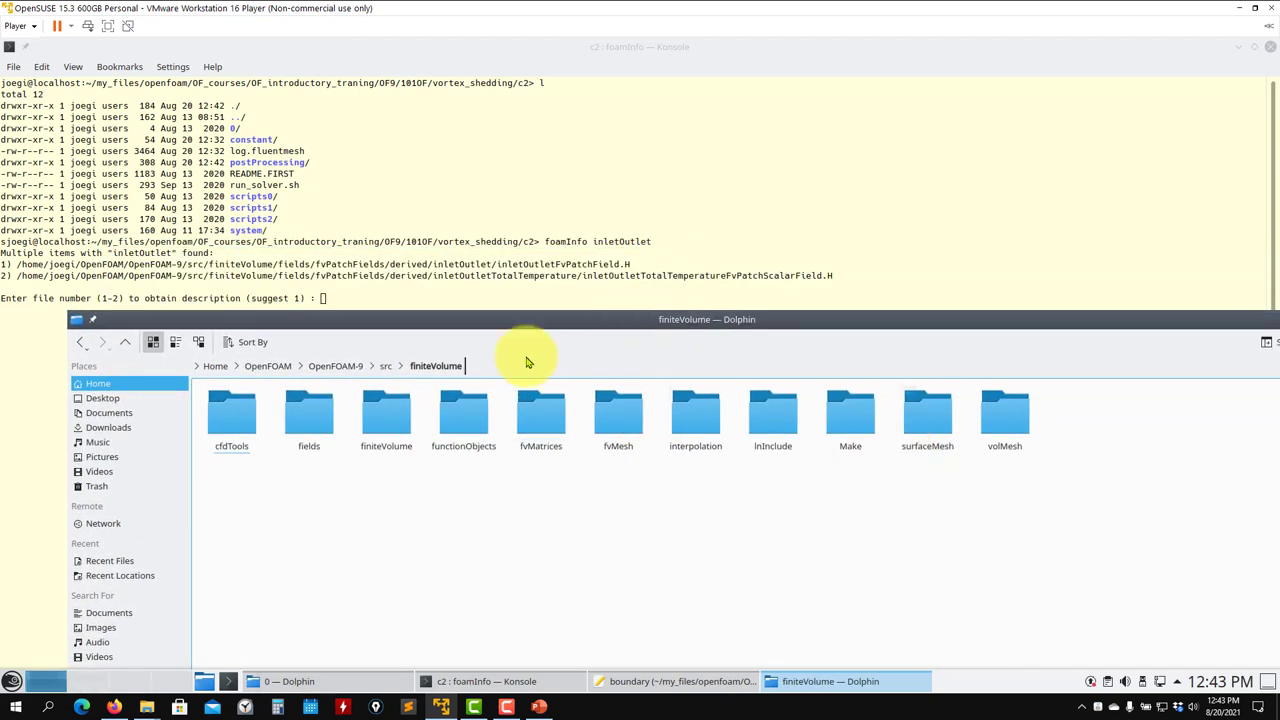
click(309, 415)
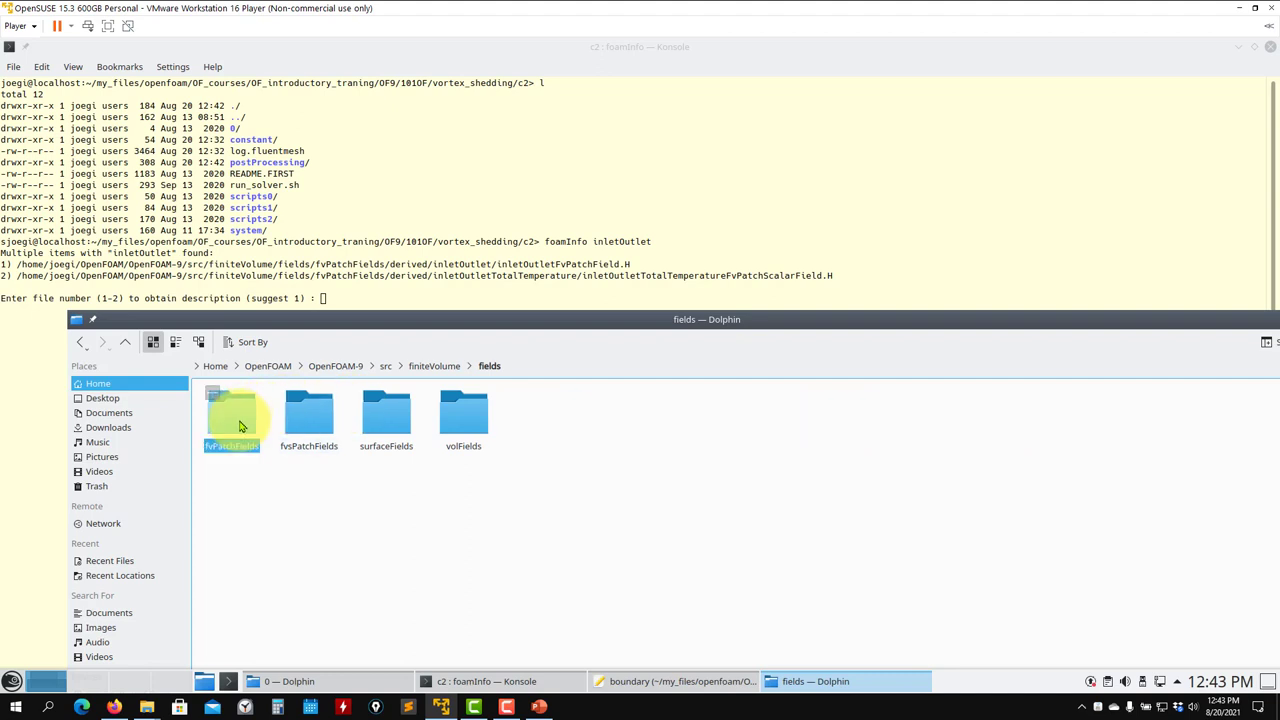
click(238, 421)
Examine the boundary condition types in the basic and constraint folders of fvPatchFields
click(244, 432)
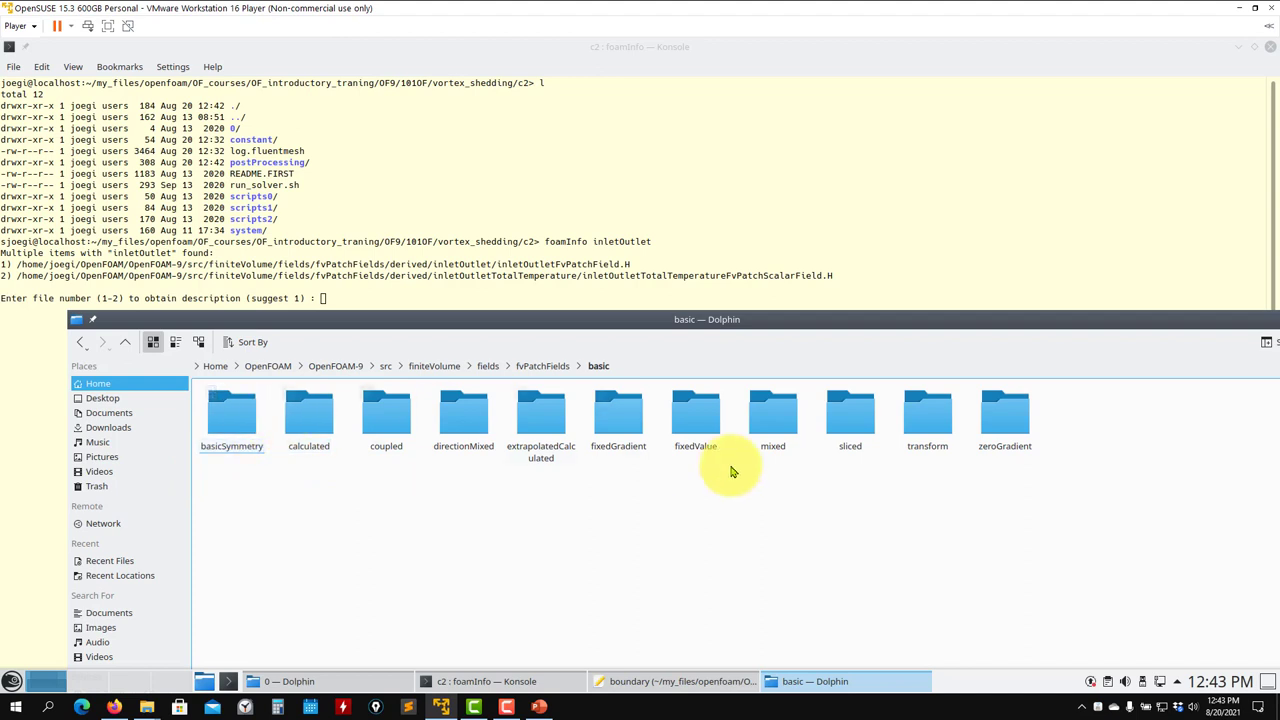
click(126, 343)
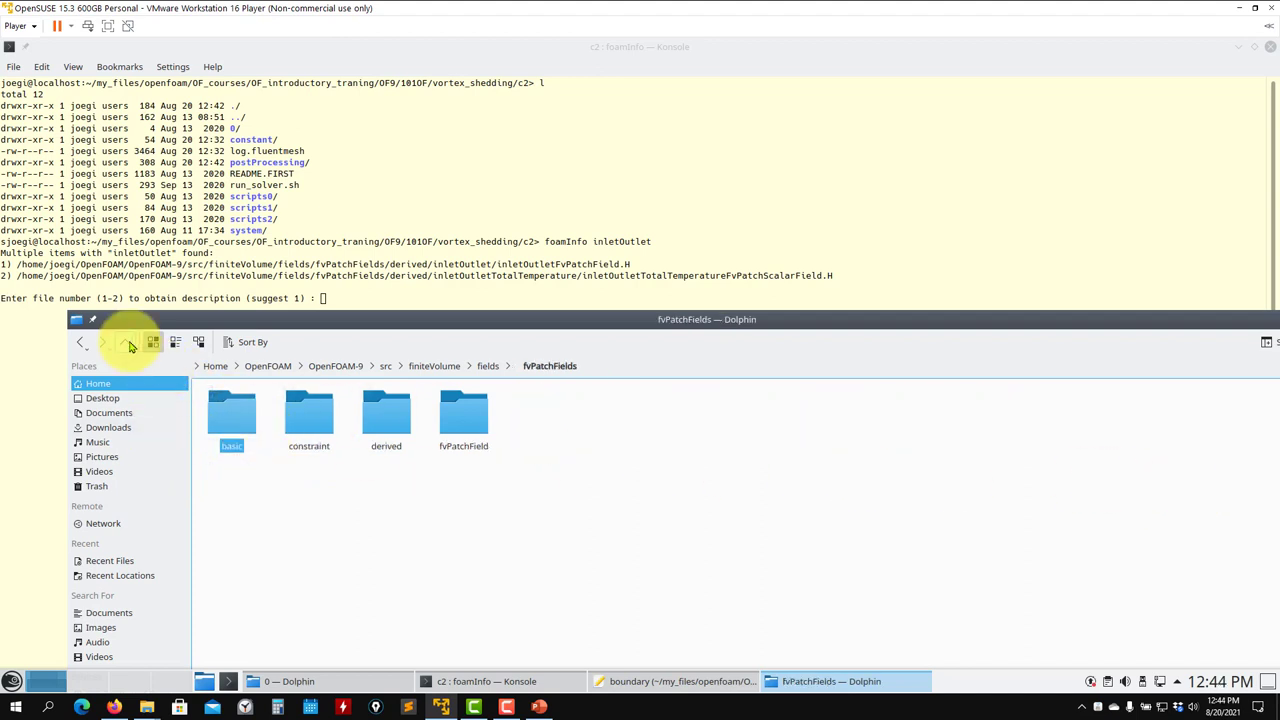
click(296, 430)
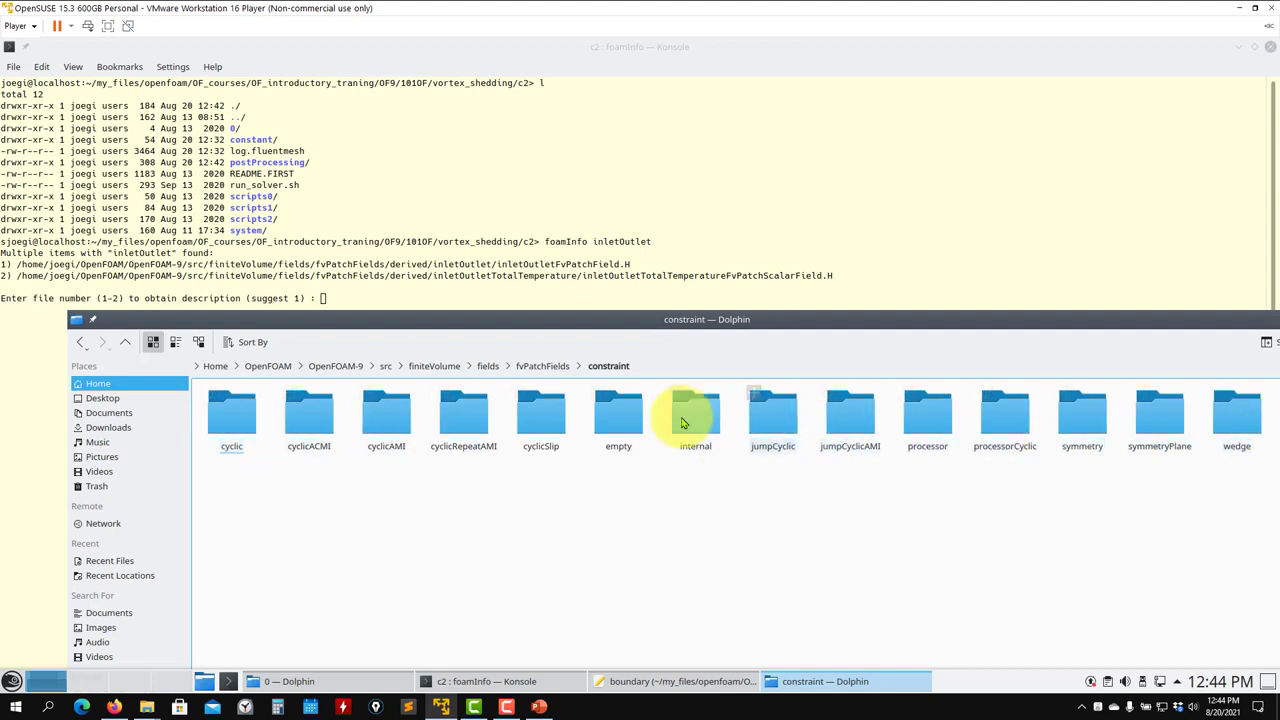
drag(886, 320, 775, 263)
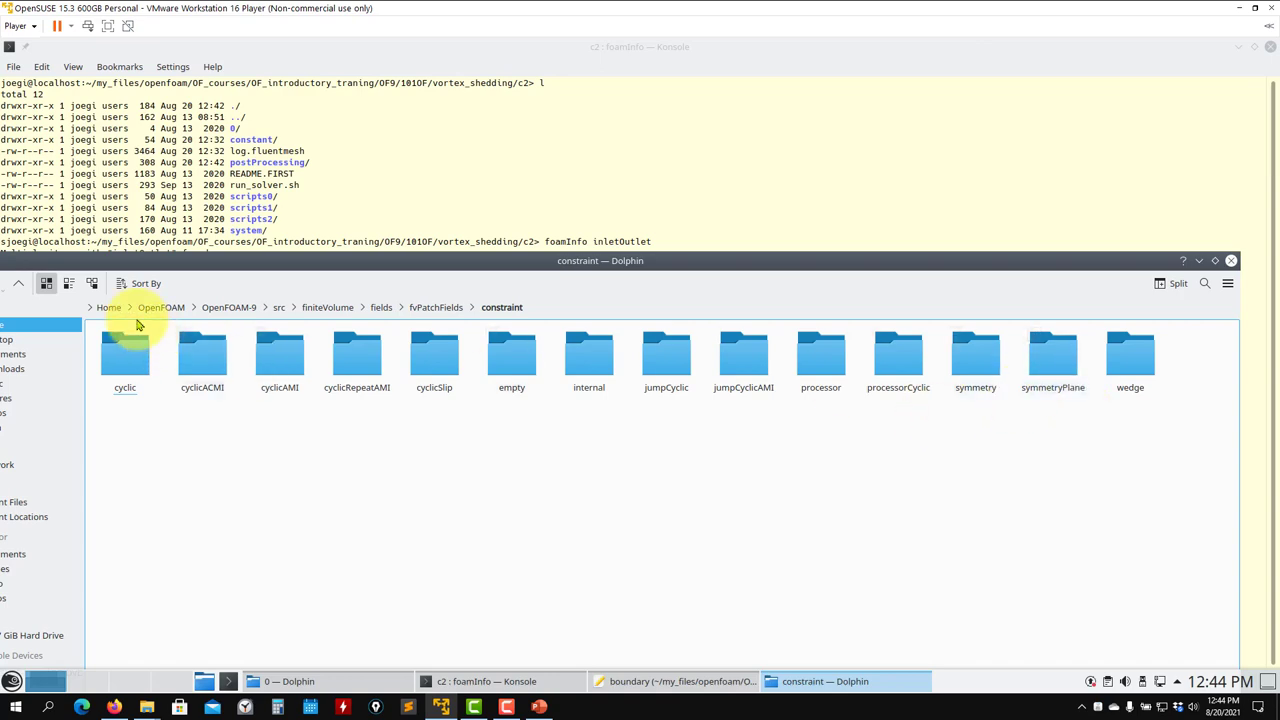
Open the derived folder of fvPatchFields, maximize the file manager window, and examine the boundary condition types
click(18, 283)
click(284, 362)
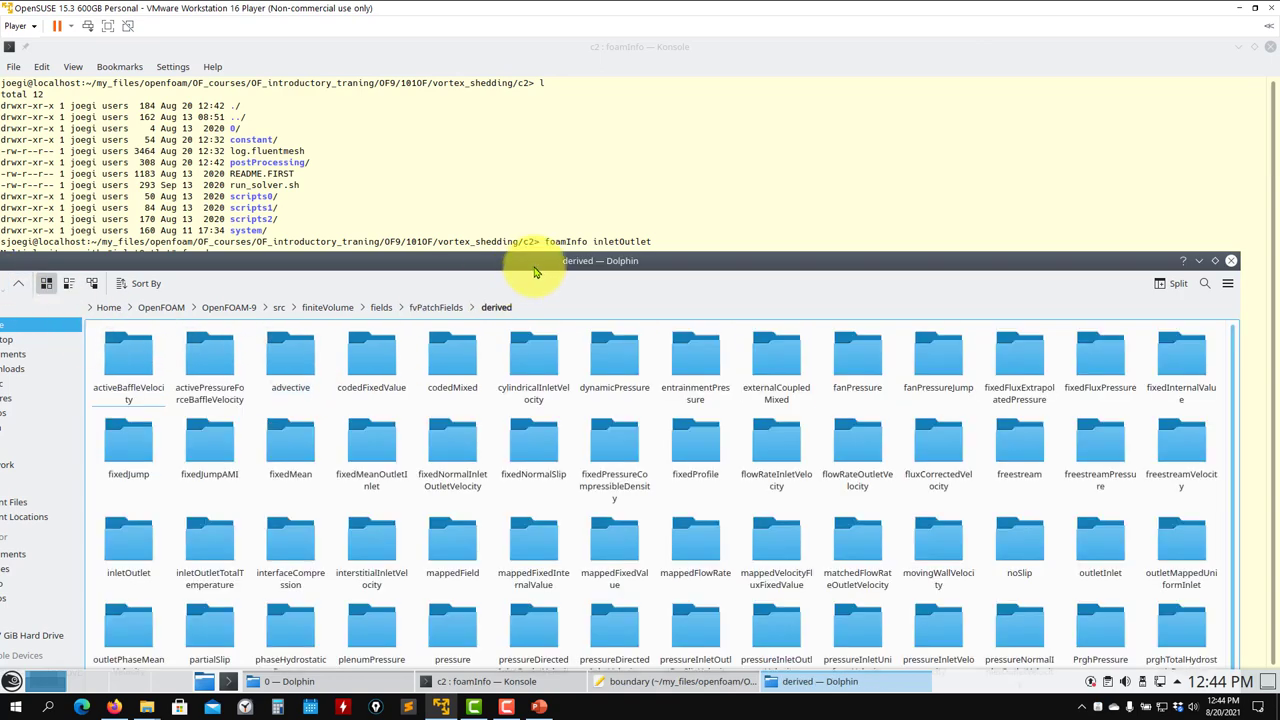
drag(535, 262, 571, 157)
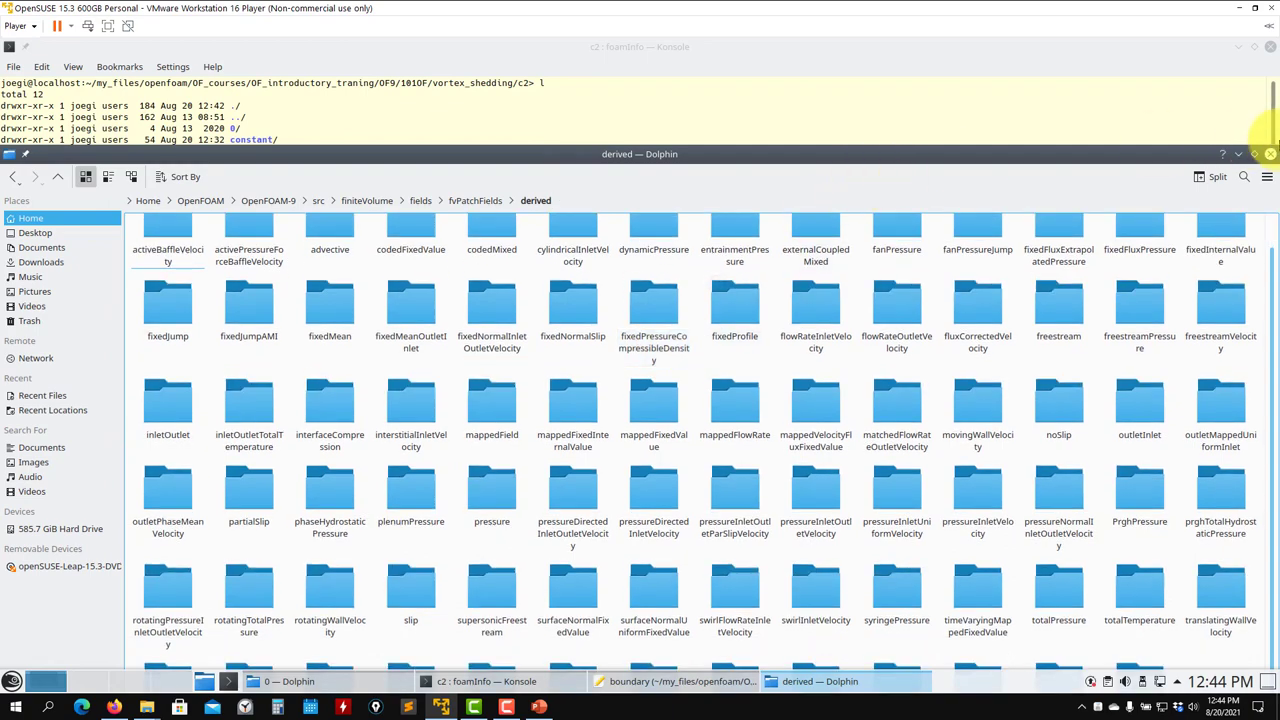
click(1254, 155)
click(827, 257)
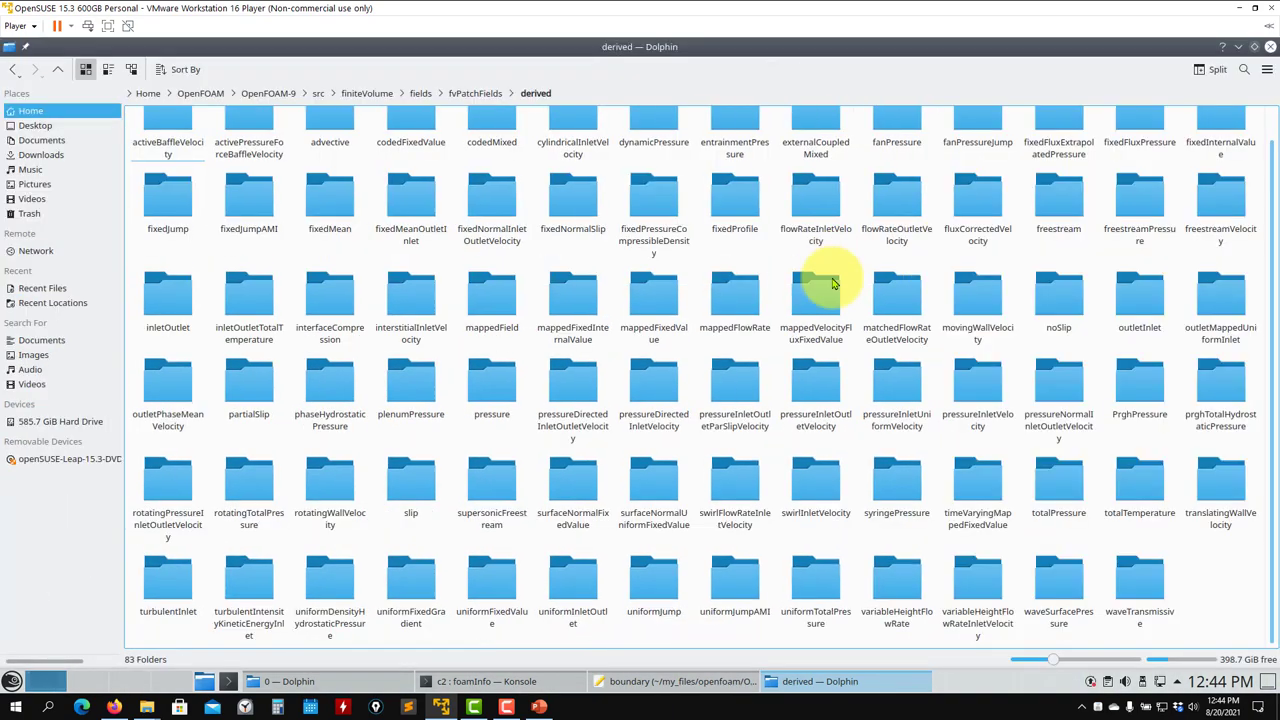
scroll(1140, 520, up, 1)
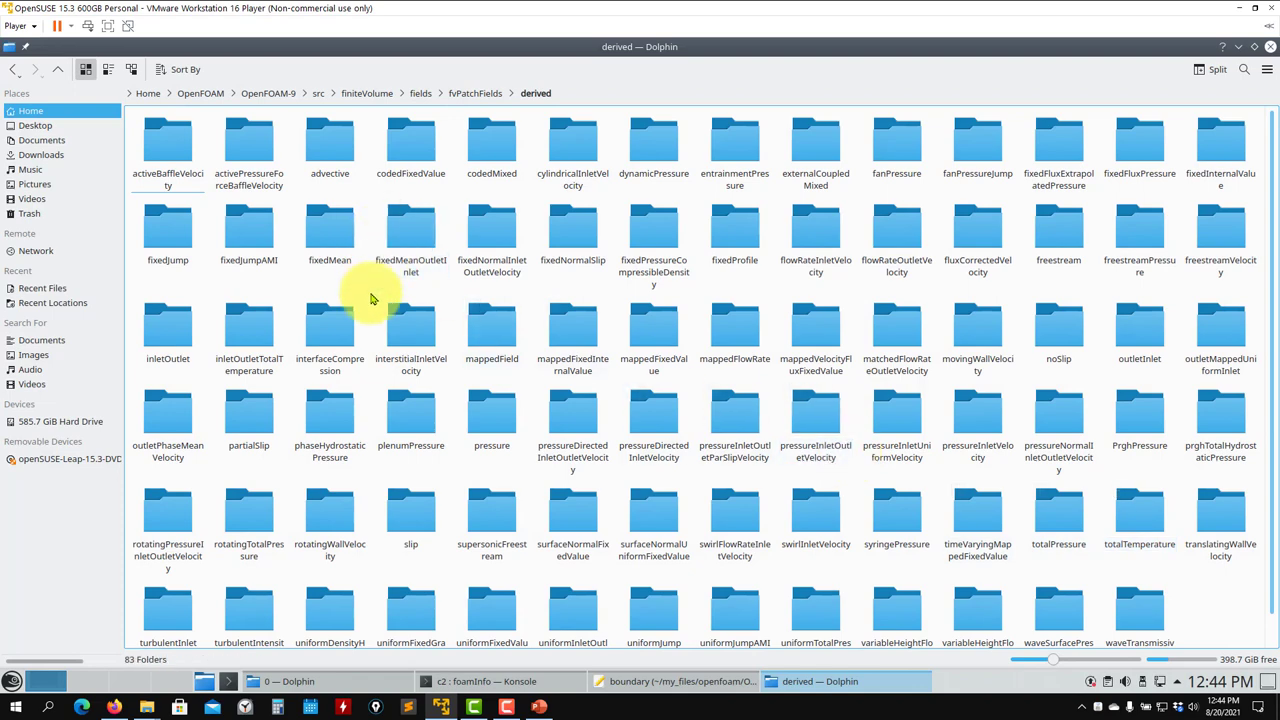
Switch to the PowerPoint presentation and view slide 211 on the boundary conditions usable with the patch type
click(539, 707)
scroll(845, 472, down, 1)
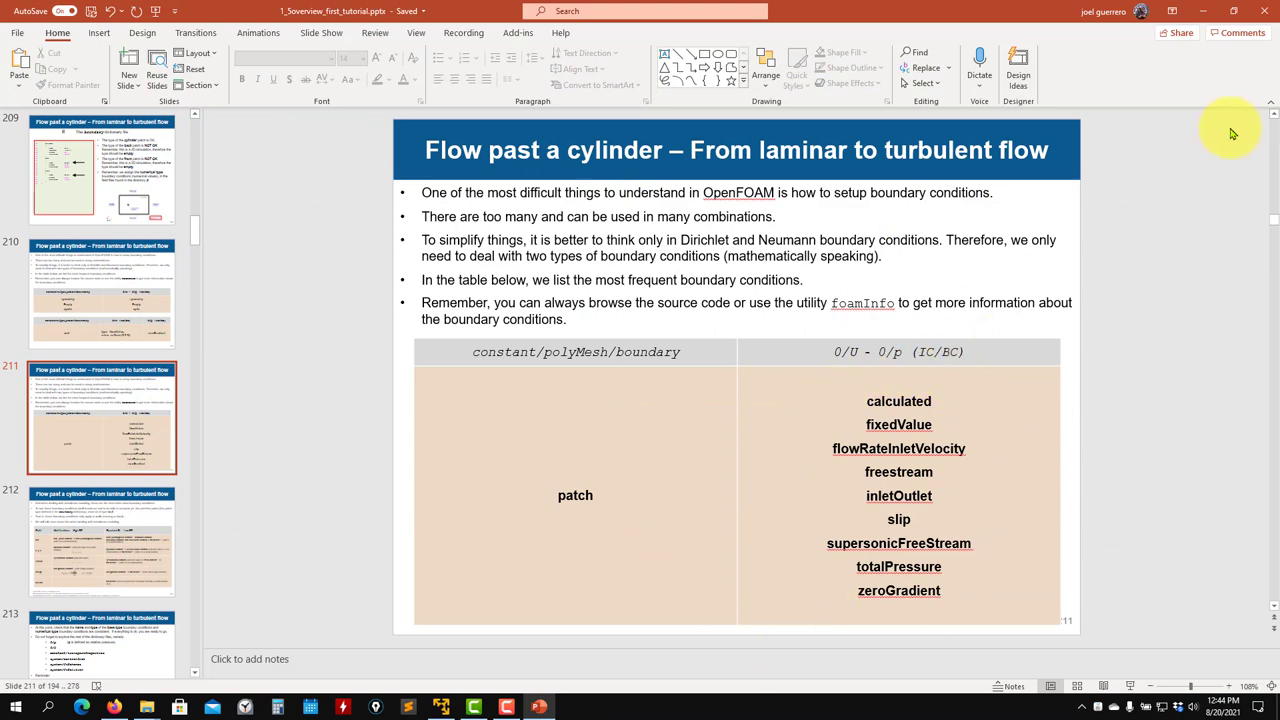
click(1210, 11)
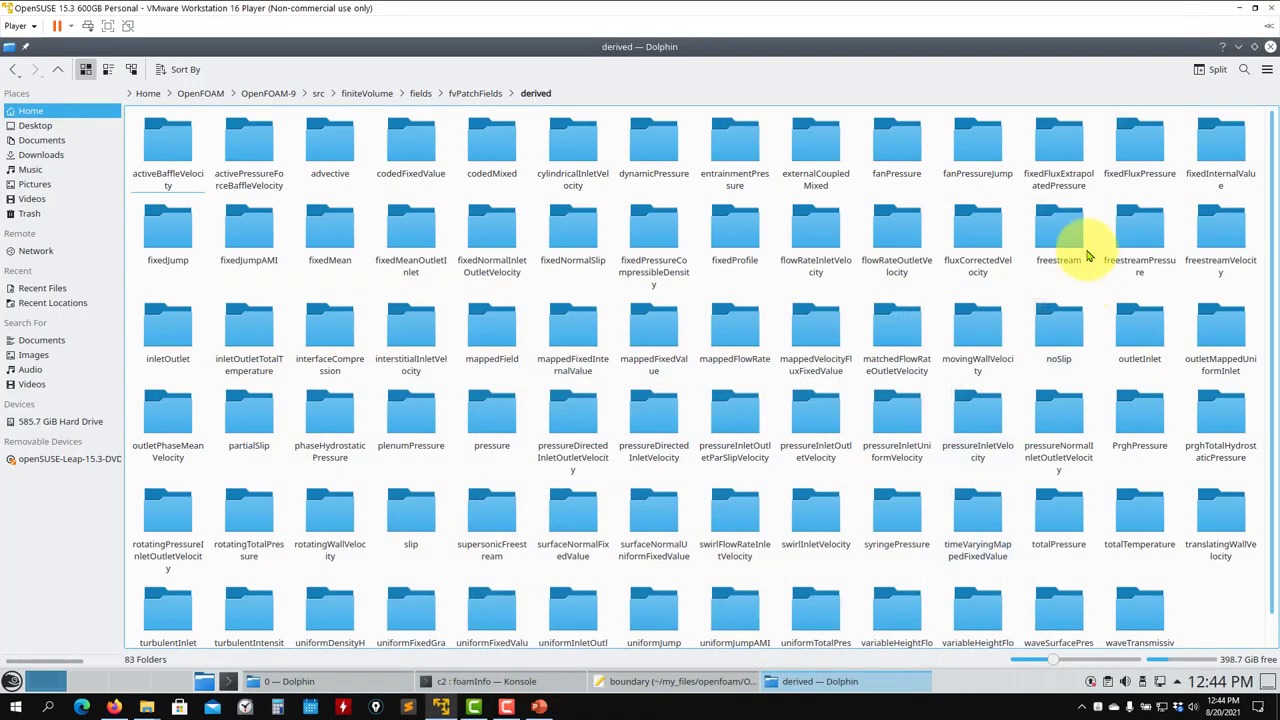
Minimize the file manager and end the pending foamInfo prompt in the terminal by answering q
click(1238, 48)
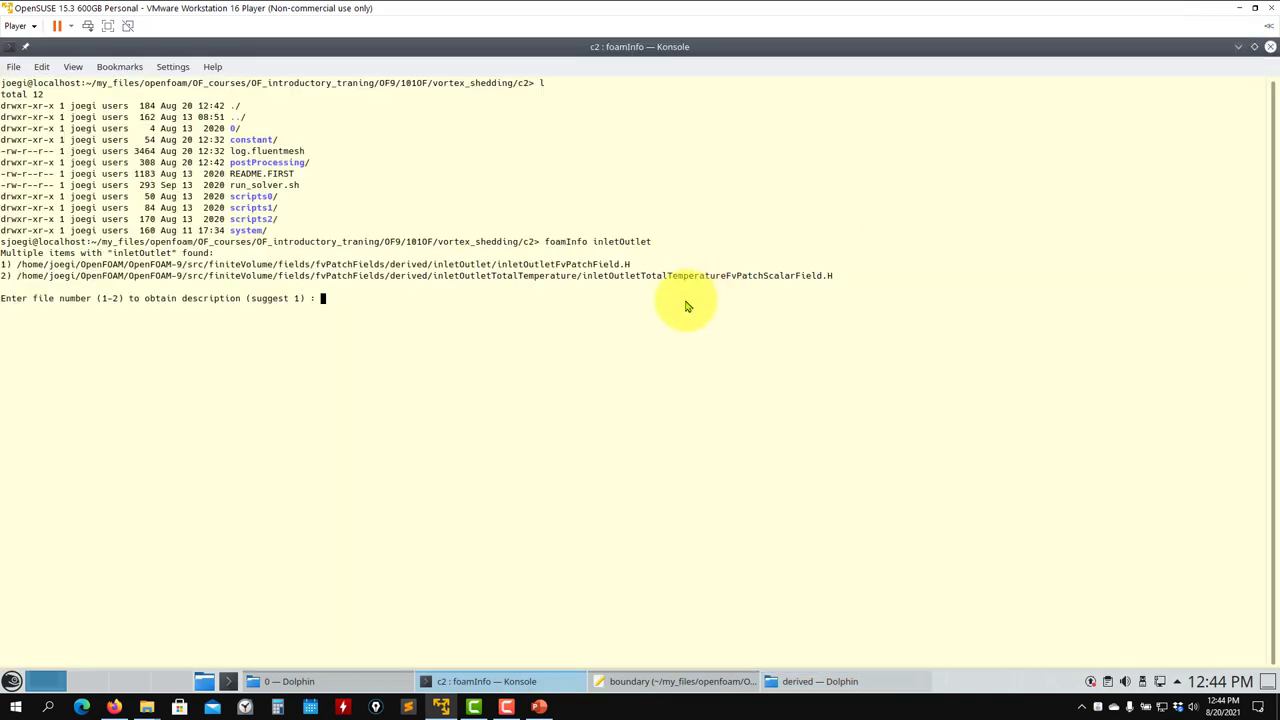
key(Return)
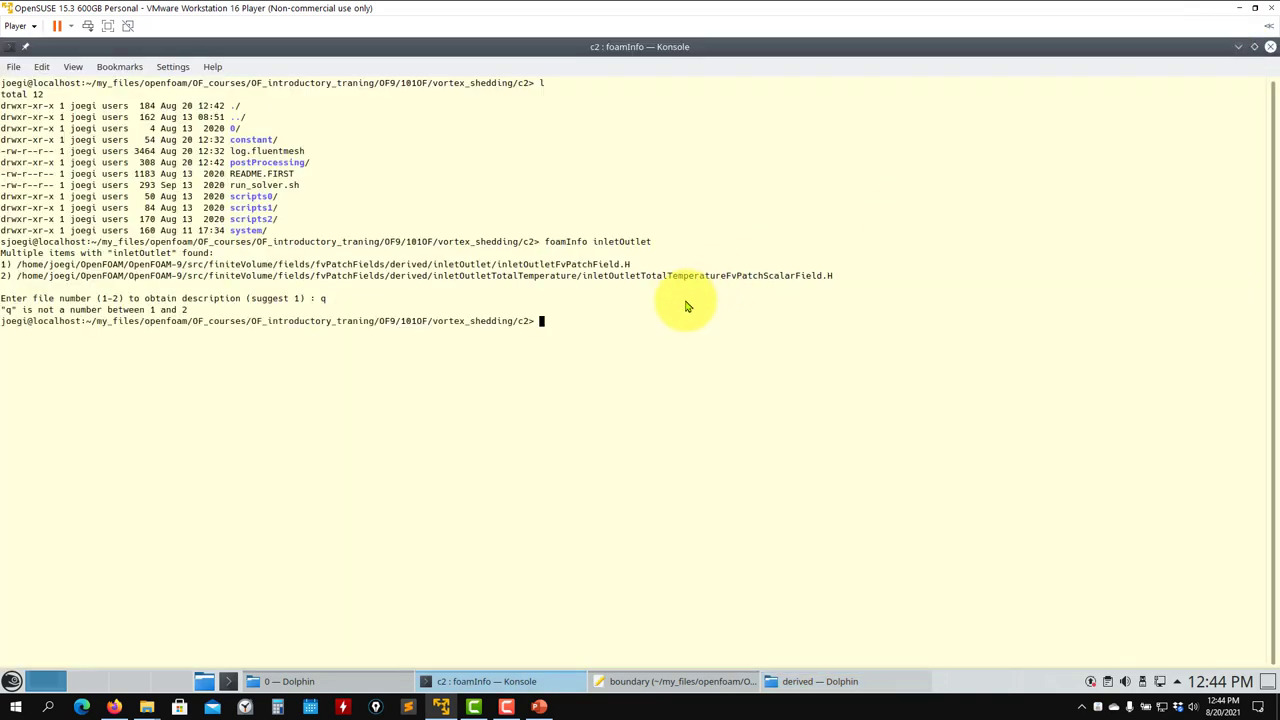
text(1)
key(Return)
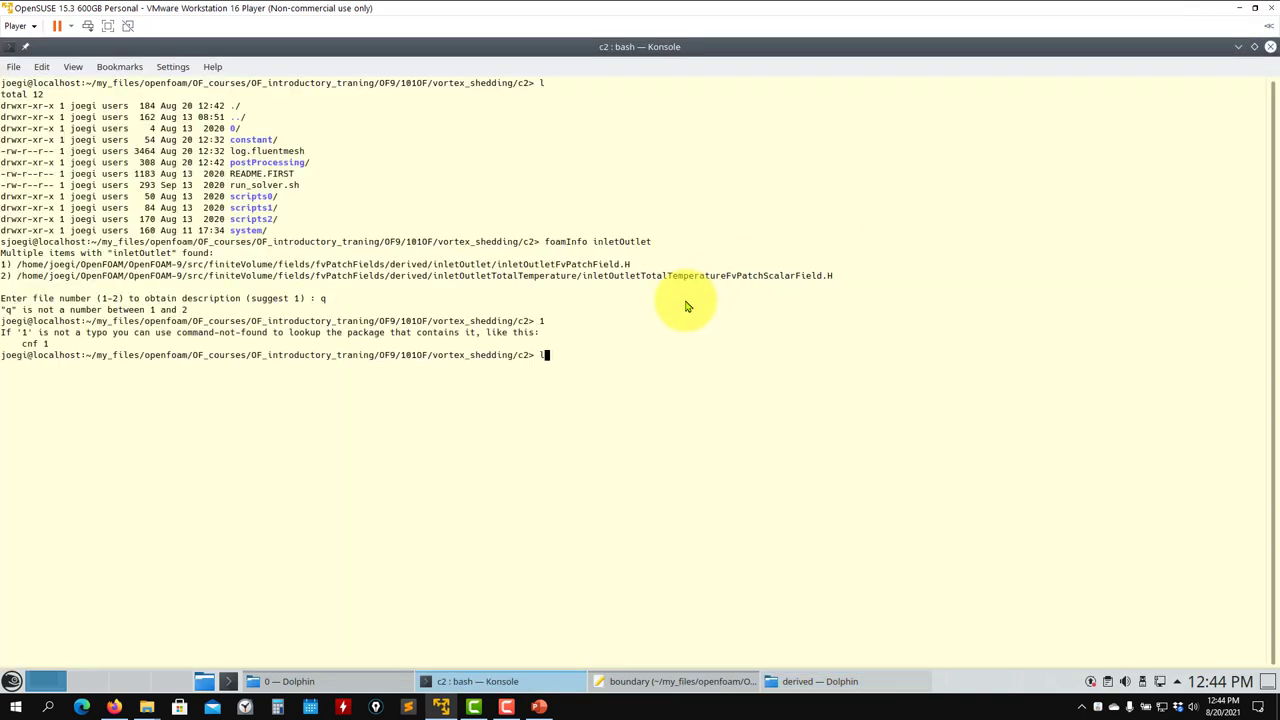
Bring up the text editor and close the boundary file, leaving run_solver.sh open
click(380, 681)
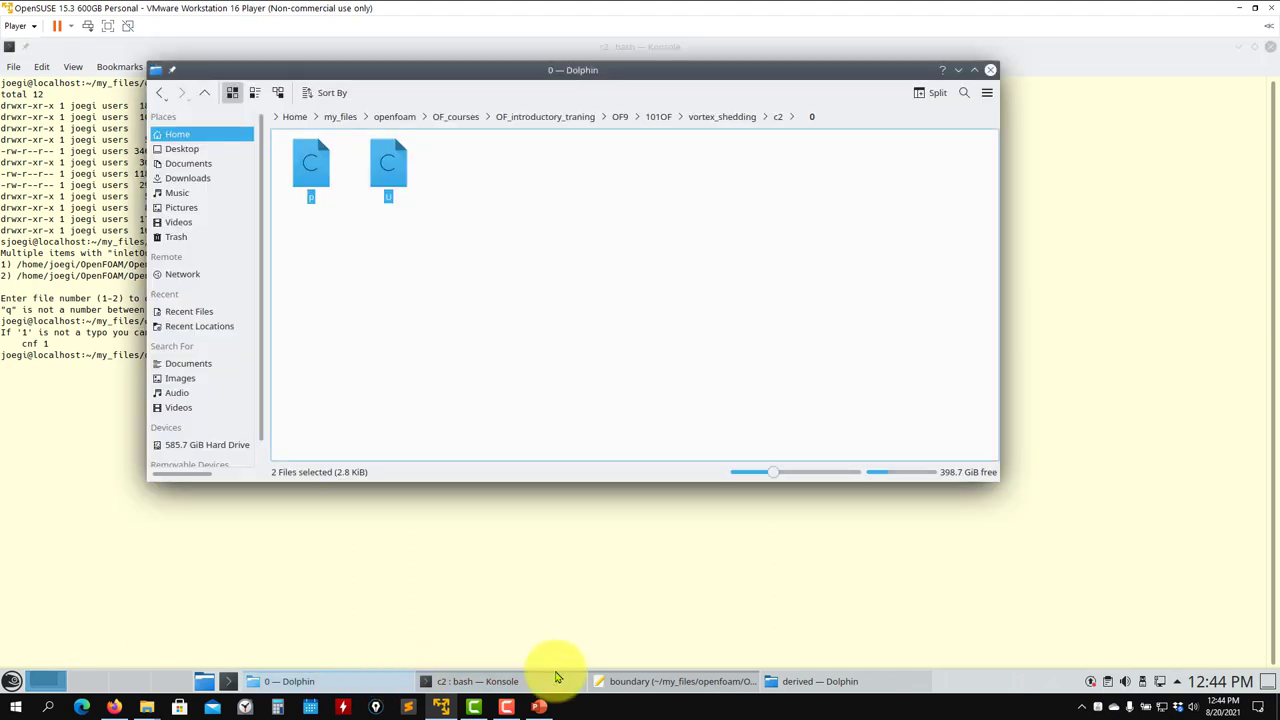
click(640, 681)
click(1210, 104)
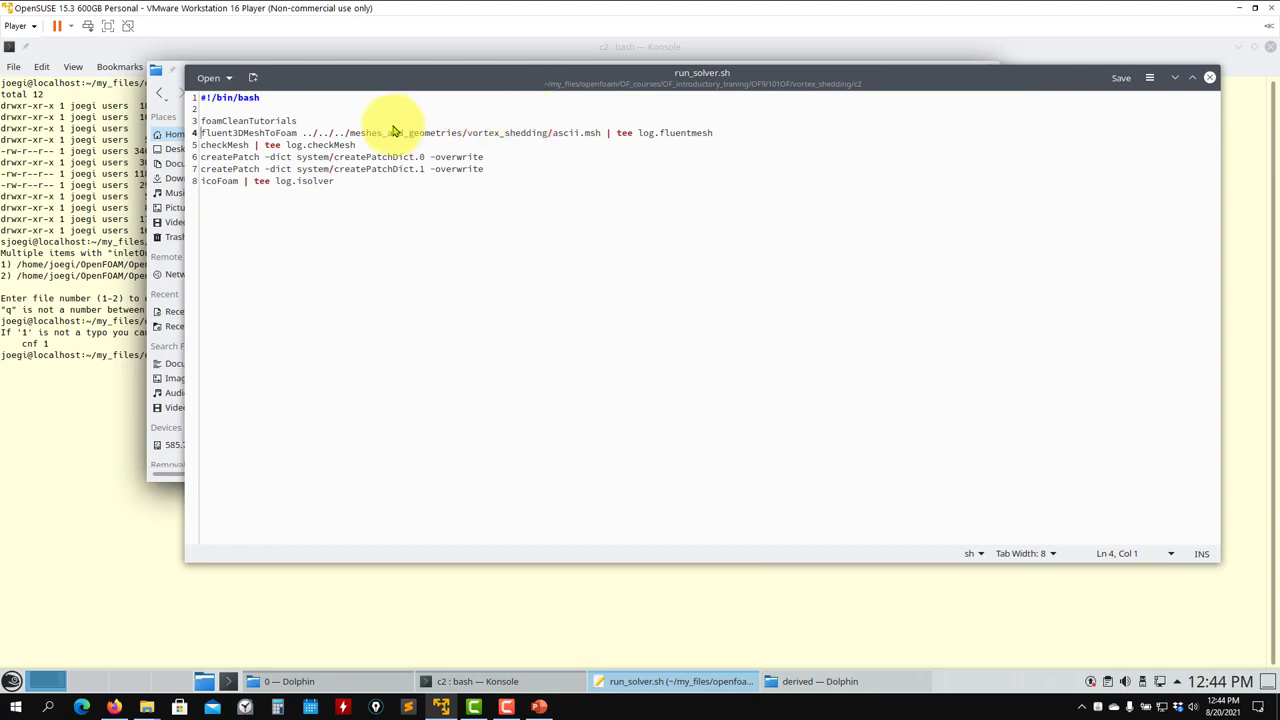
Review the fluent3DMeshToFoam, checkMesh, and two createPatch commands in run_solver.sh
triple_click(222, 138)
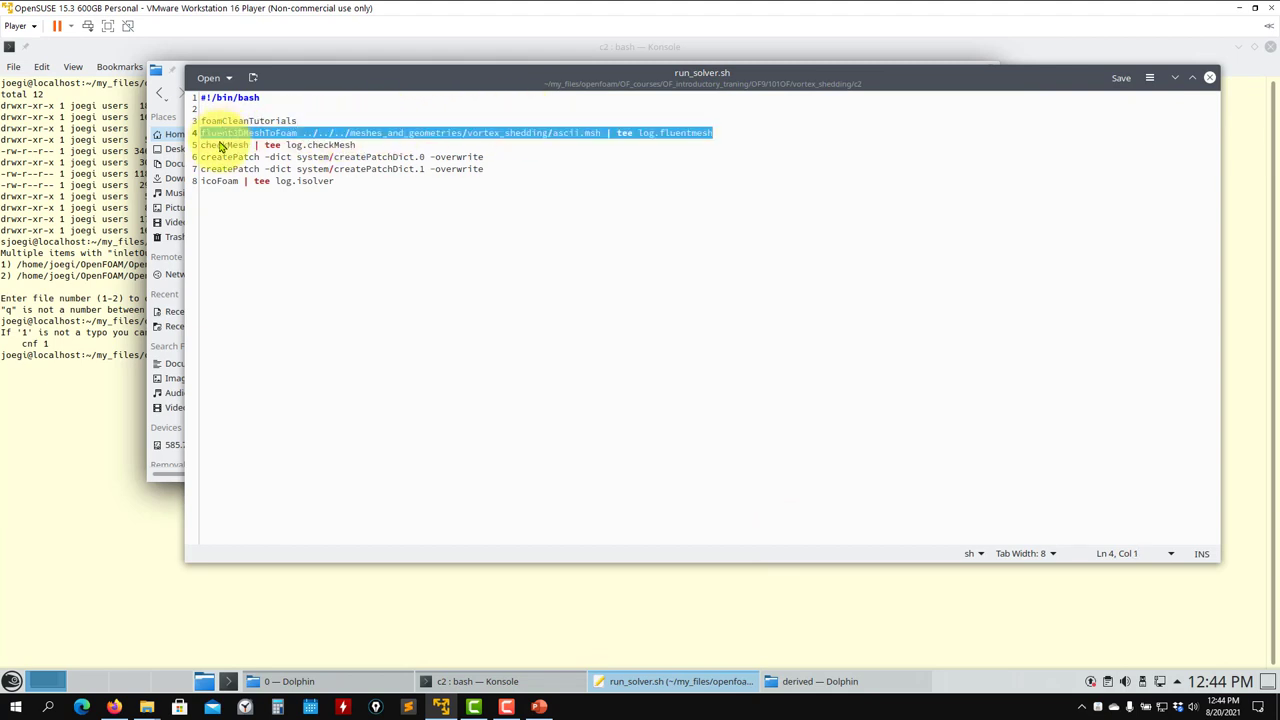
double_click(220, 147)
triple_click(228, 160)
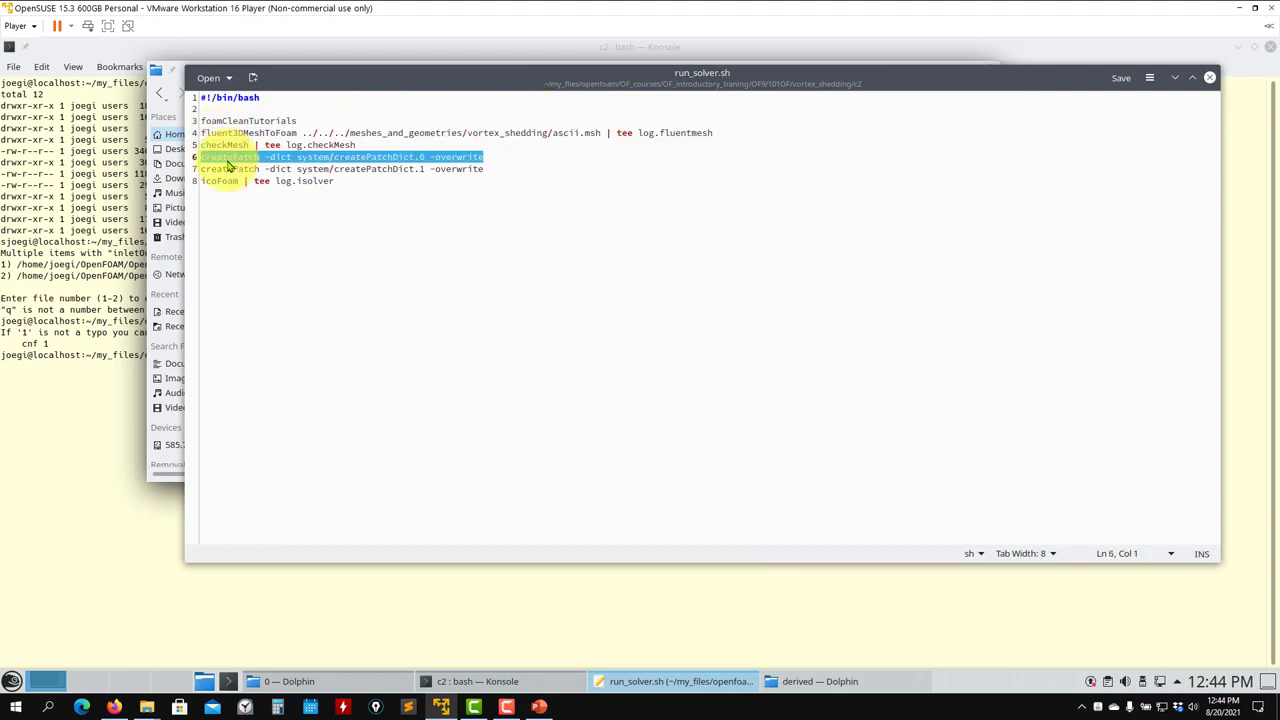
double_click(232, 170)
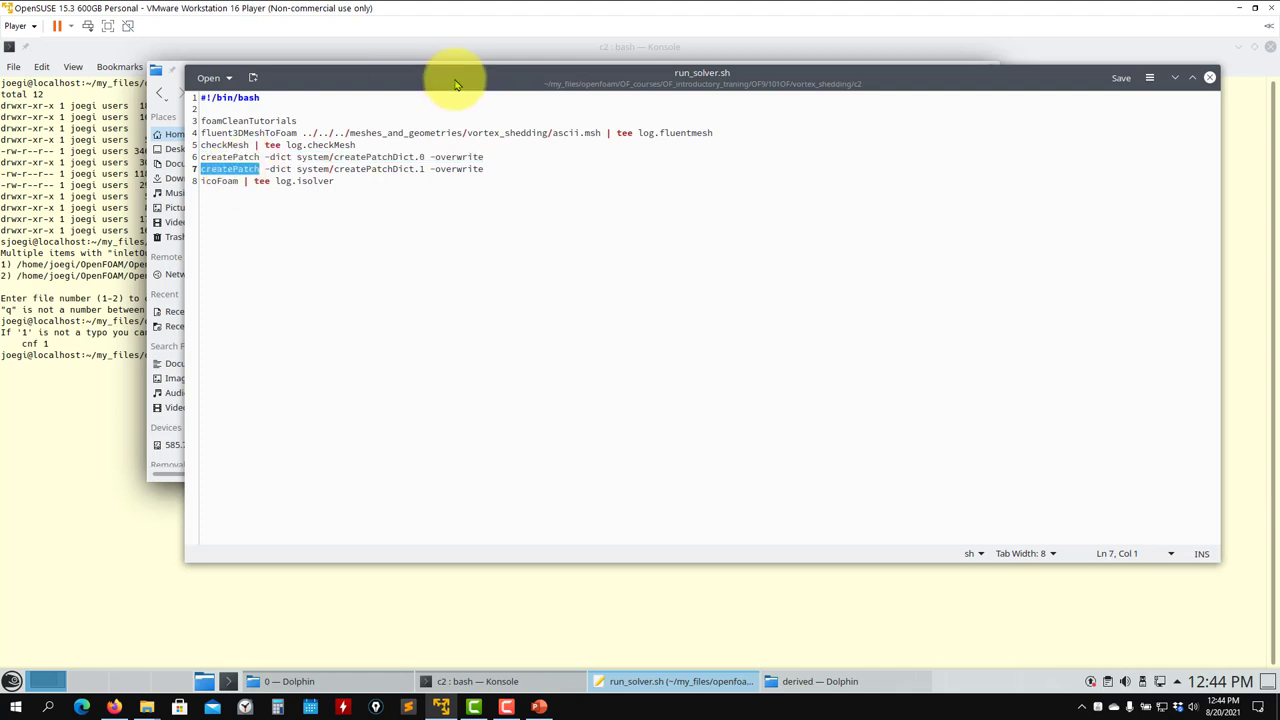
Open createPatchDict.0 and createPatchDict.1 from the c2 case's system folder in the text editor
drag(466, 77, 372, 53)
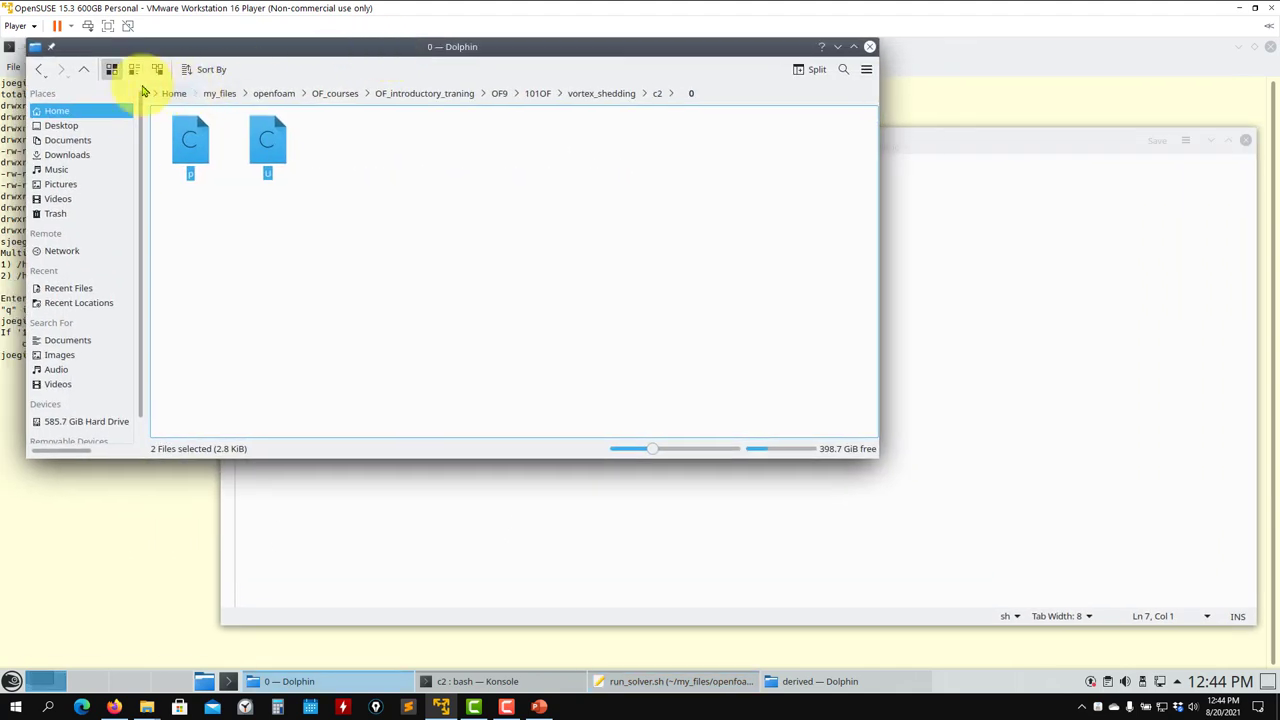
click(86, 70)
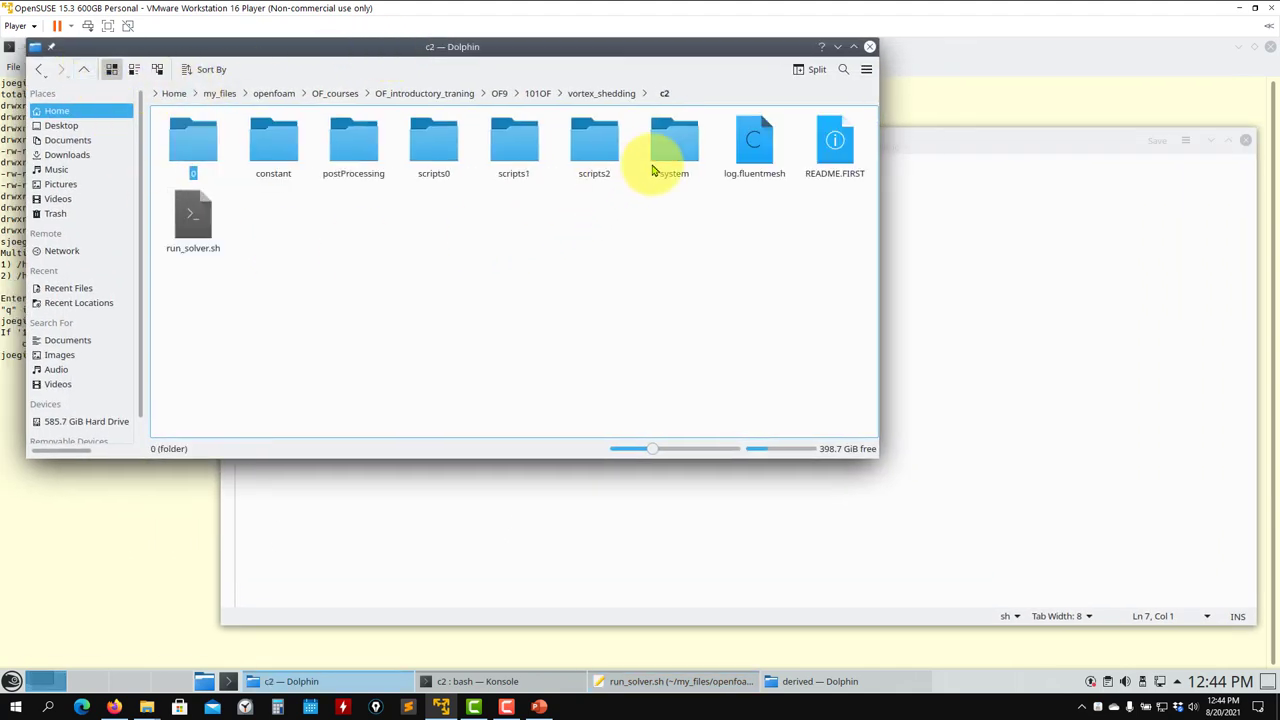
click(672, 165)
drag(405, 236, 270, 157)
right_click(270, 157)
mouse_move(330, 174)
click(514, 211)
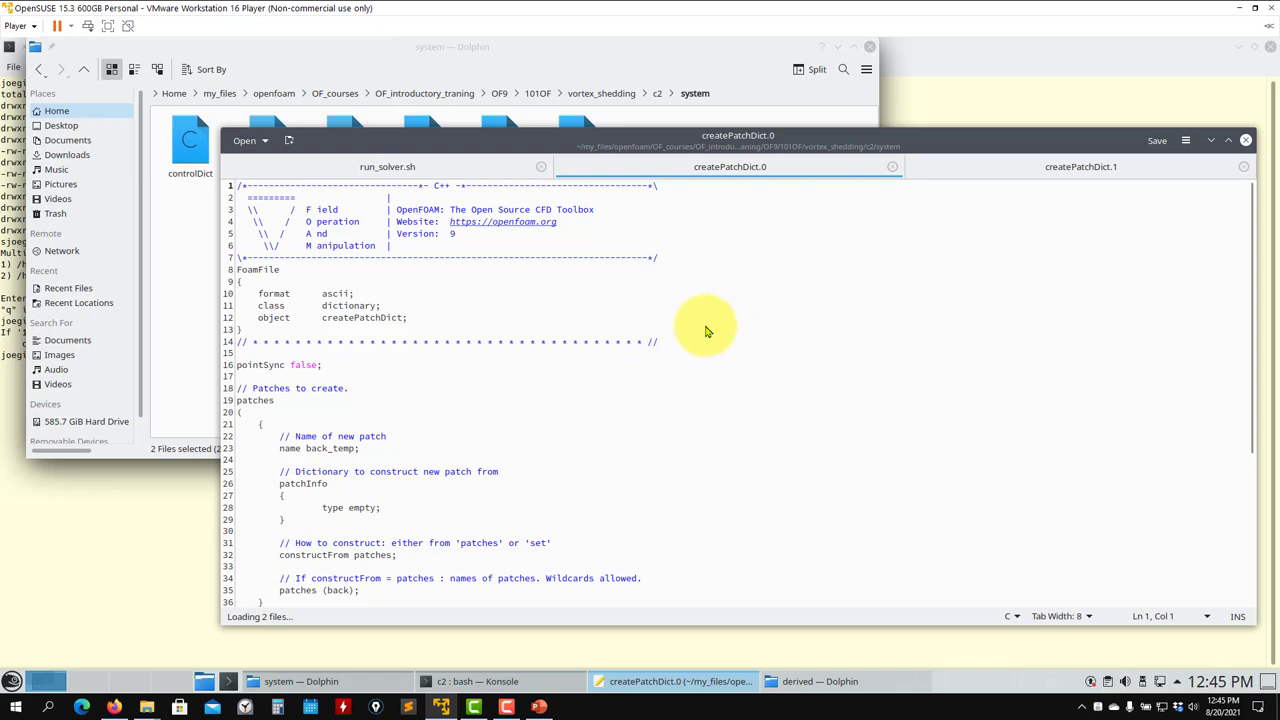
Examine in createPatchDict.0 how the back and front patches are rebuilt as temporary patches of type empty
scroll(285, 335, down, 4)
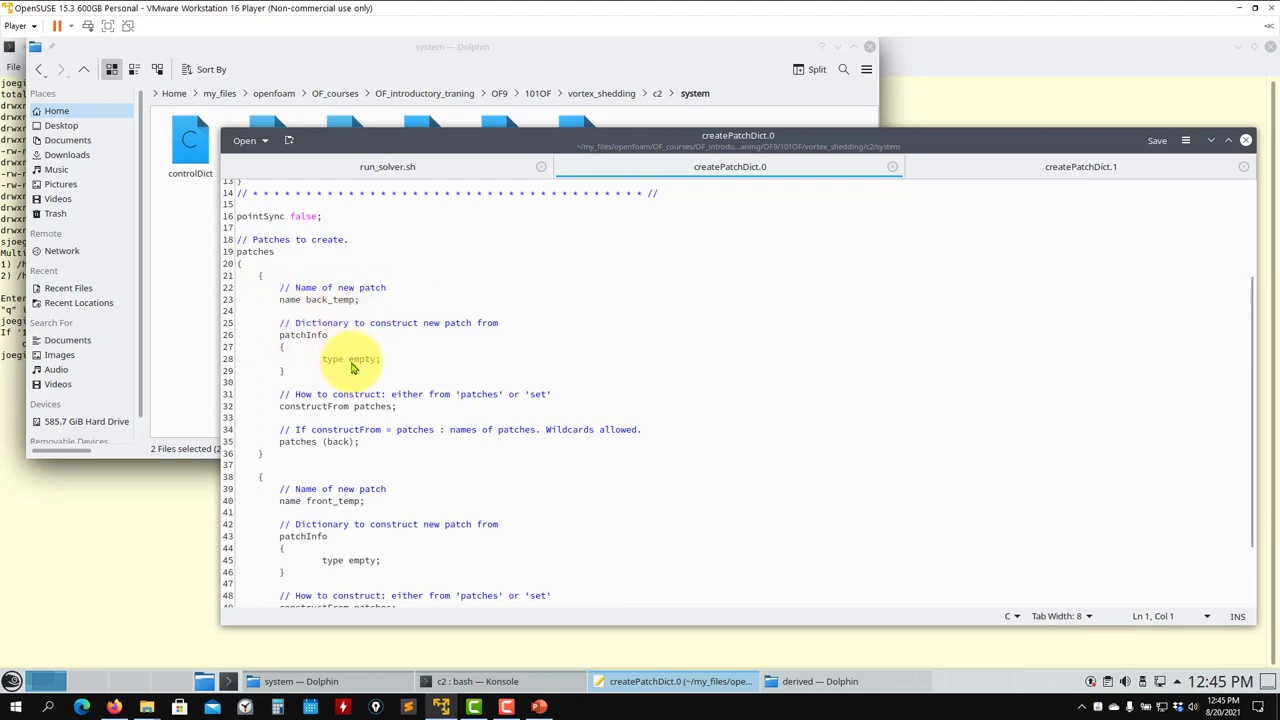
drag(324, 361, 380, 368)
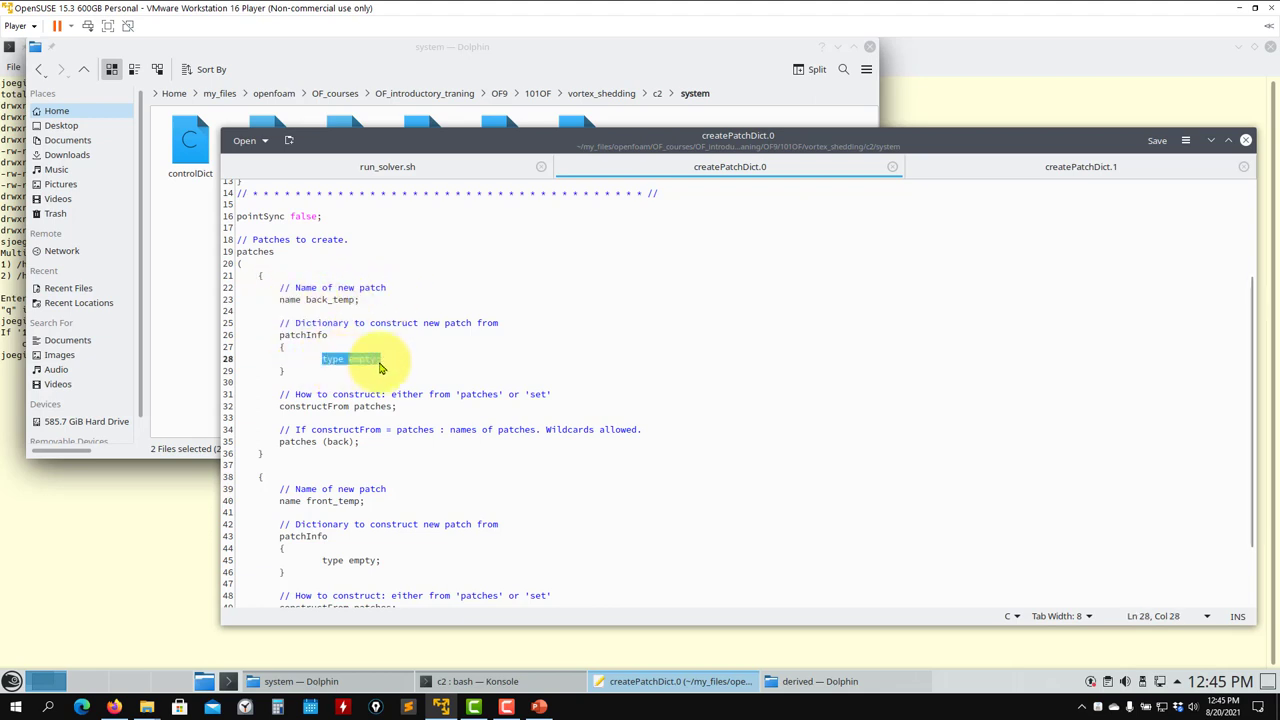
click(329, 443)
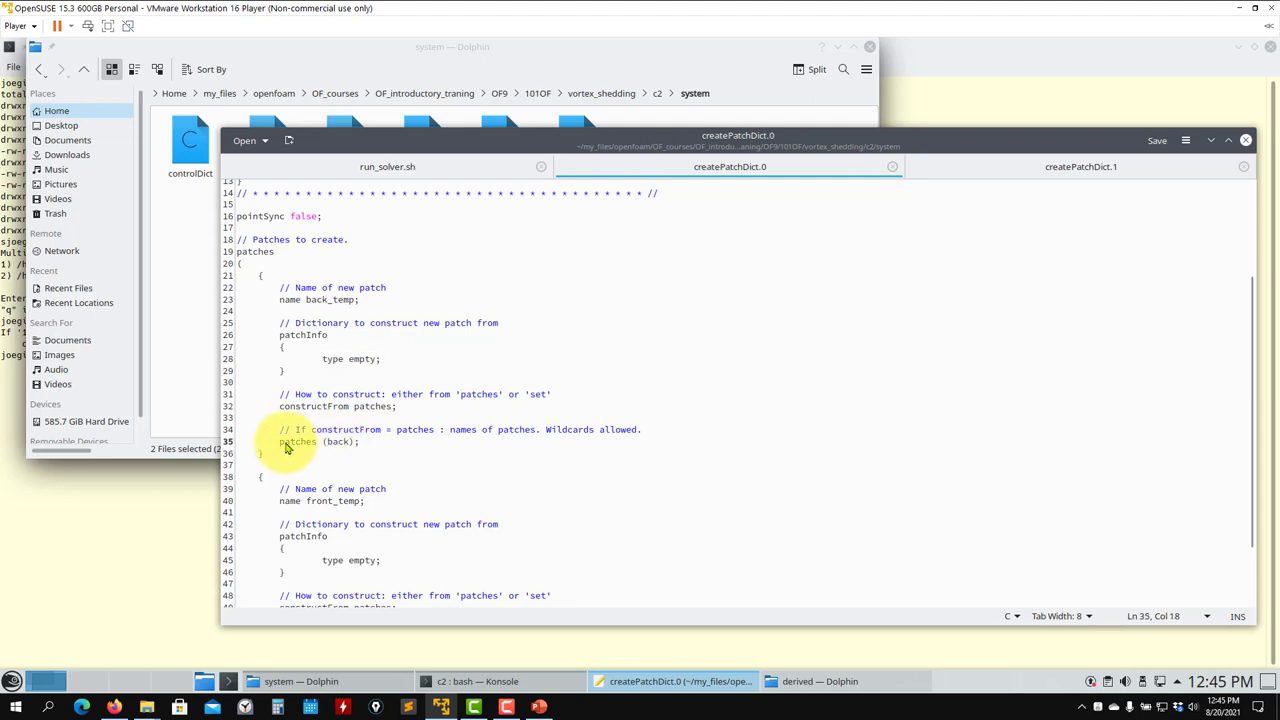
drag(276, 443, 381, 448)
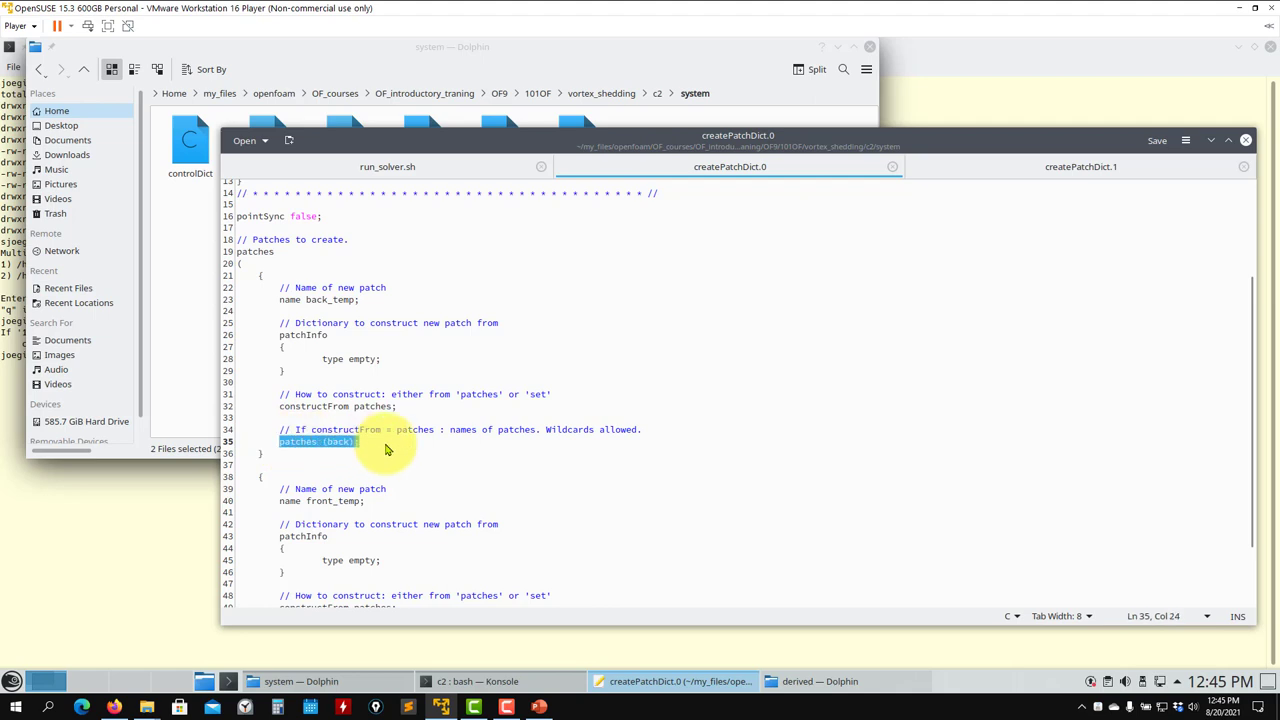
click(358, 360)
double_click(360, 362)
drag(275, 300, 393, 308)
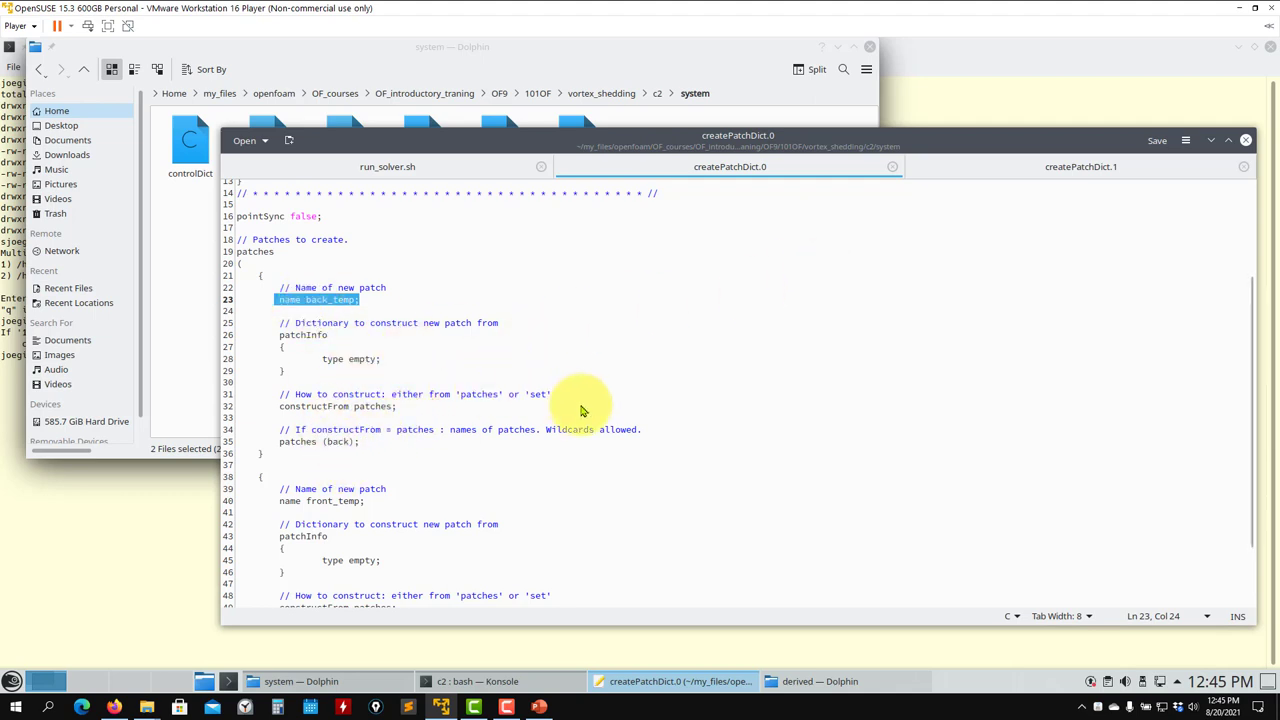
click(321, 359)
shift+click(392, 366)
scroll(380, 380, down, 3)
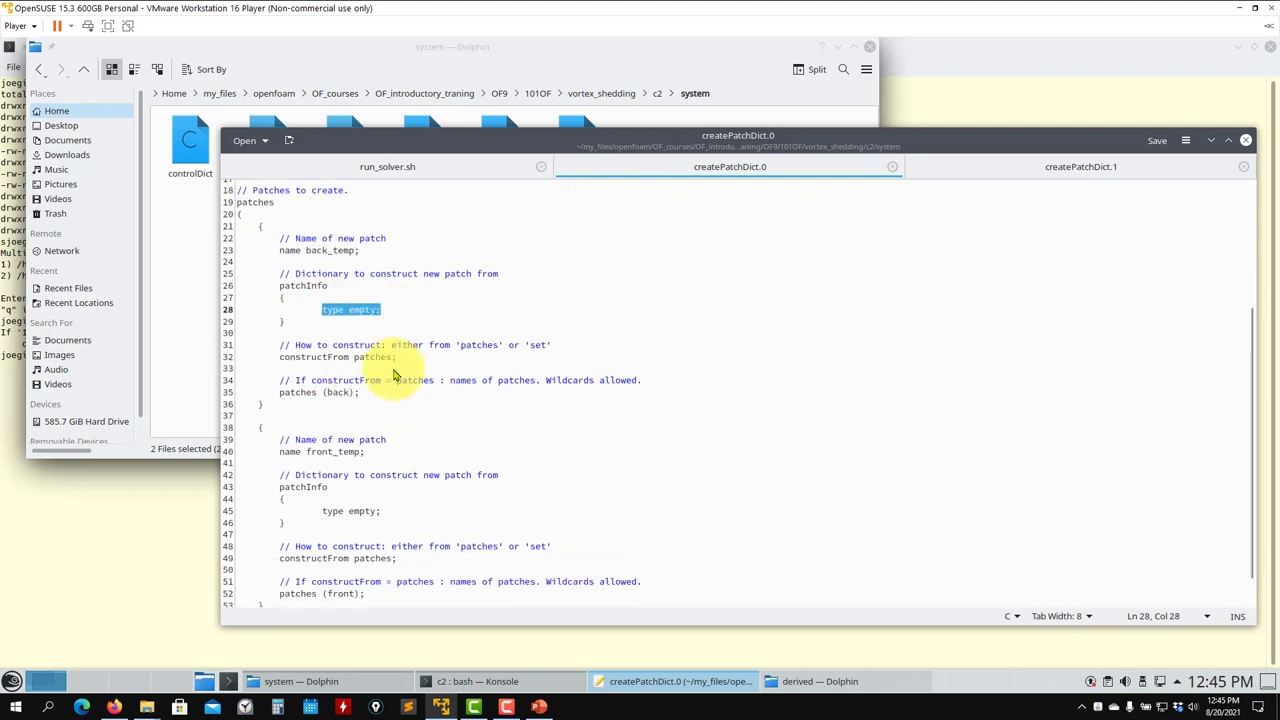
Review in createPatchDict.1 how the back and front patches are constructed from back_temp and front_temp
click(985, 172)
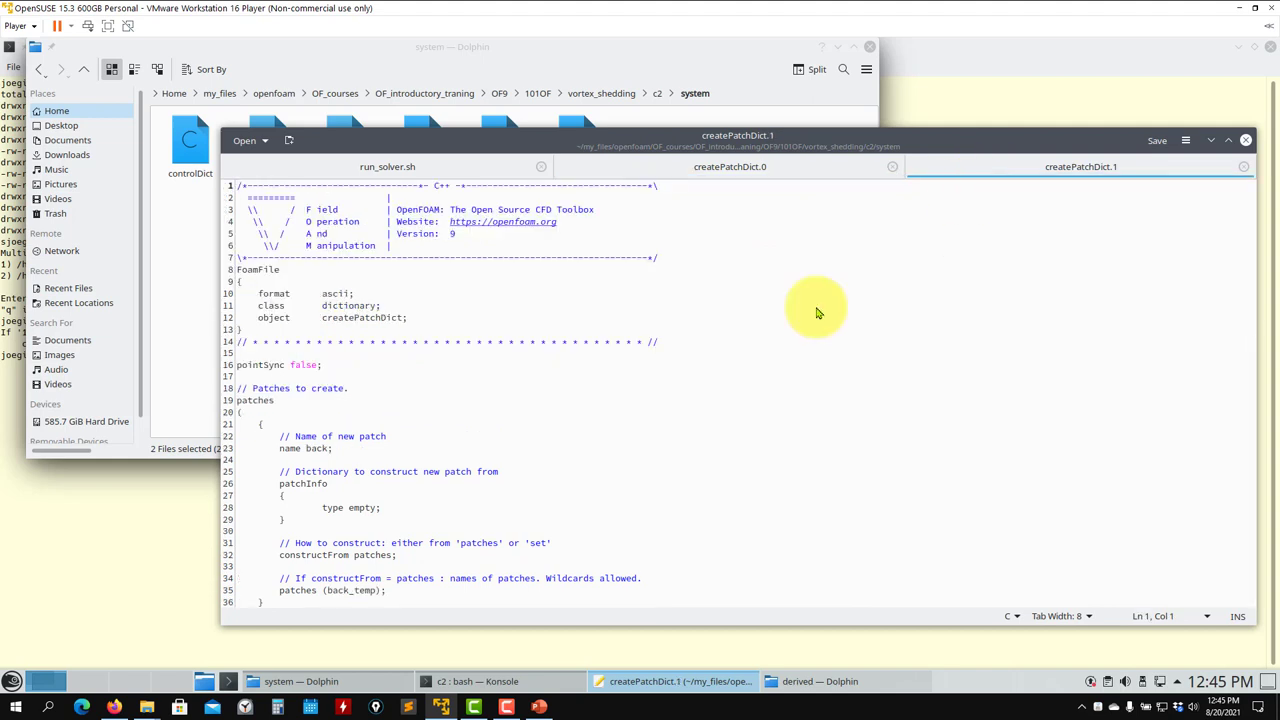
scroll(568, 371, down, 4)
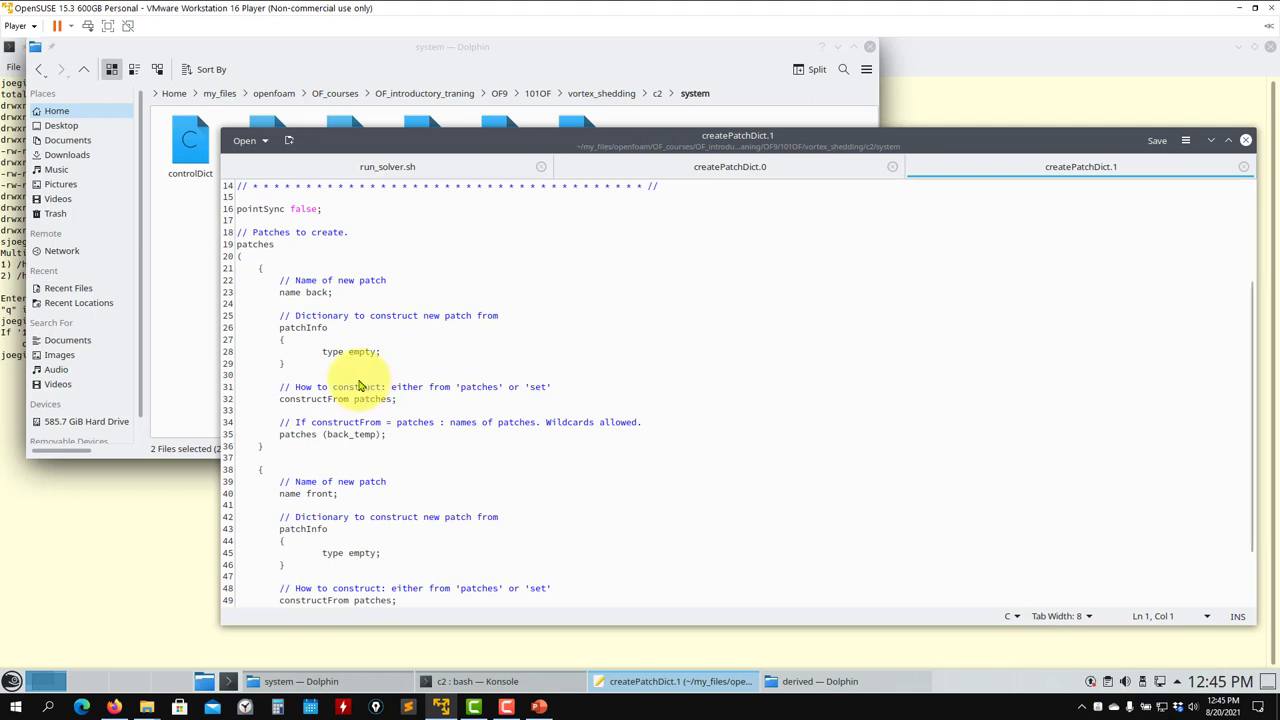
double_click(345, 435)
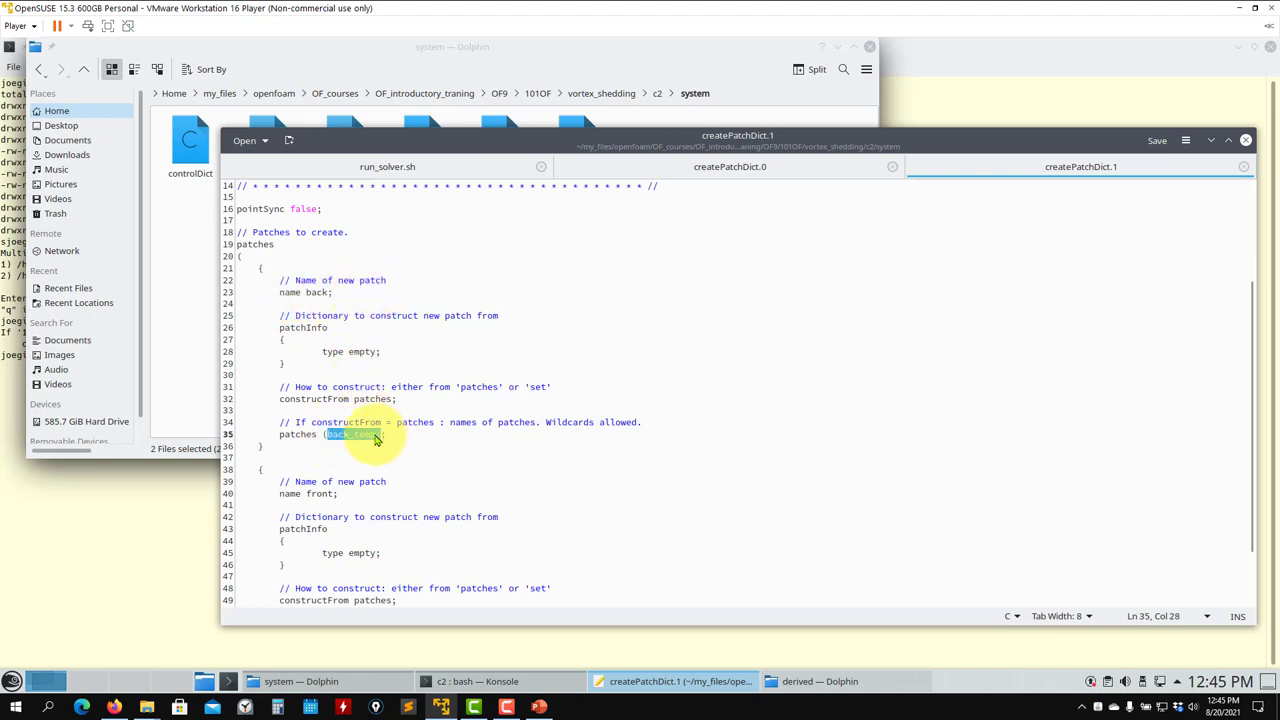
scroll(325, 318, down, 2)
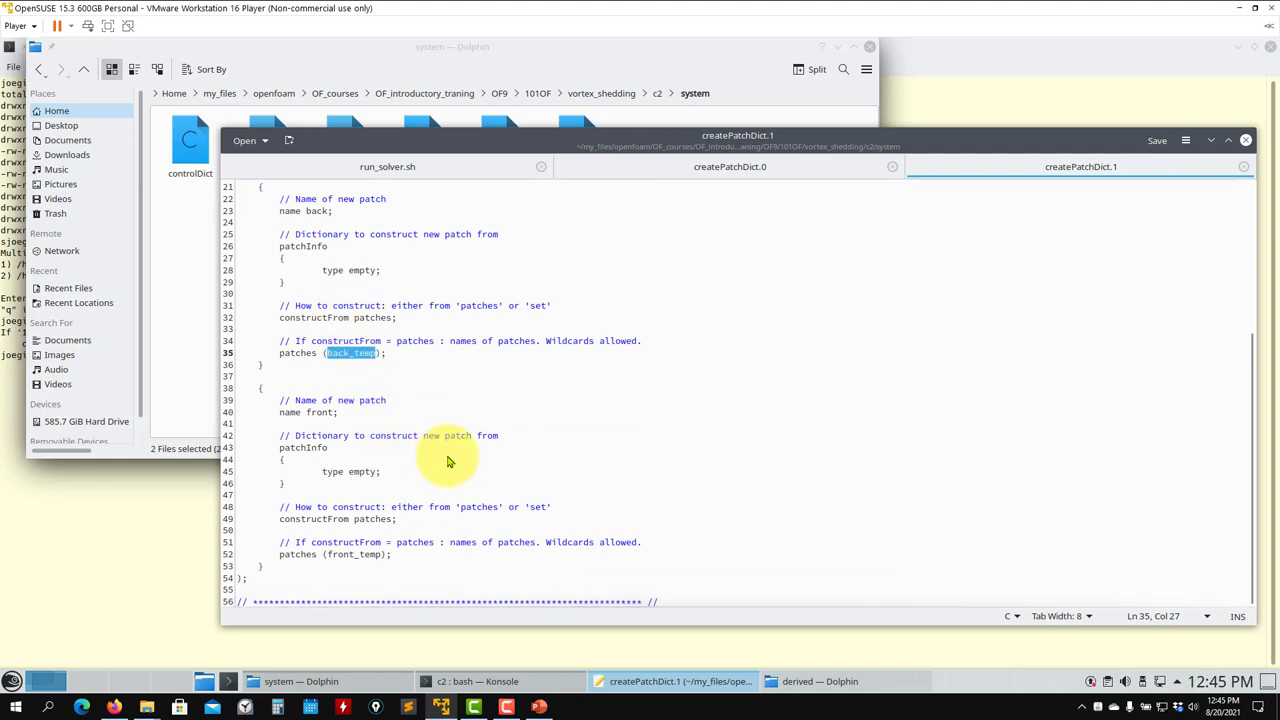
scroll(447, 457, up, 5)
scroll(362, 527, down, 5)
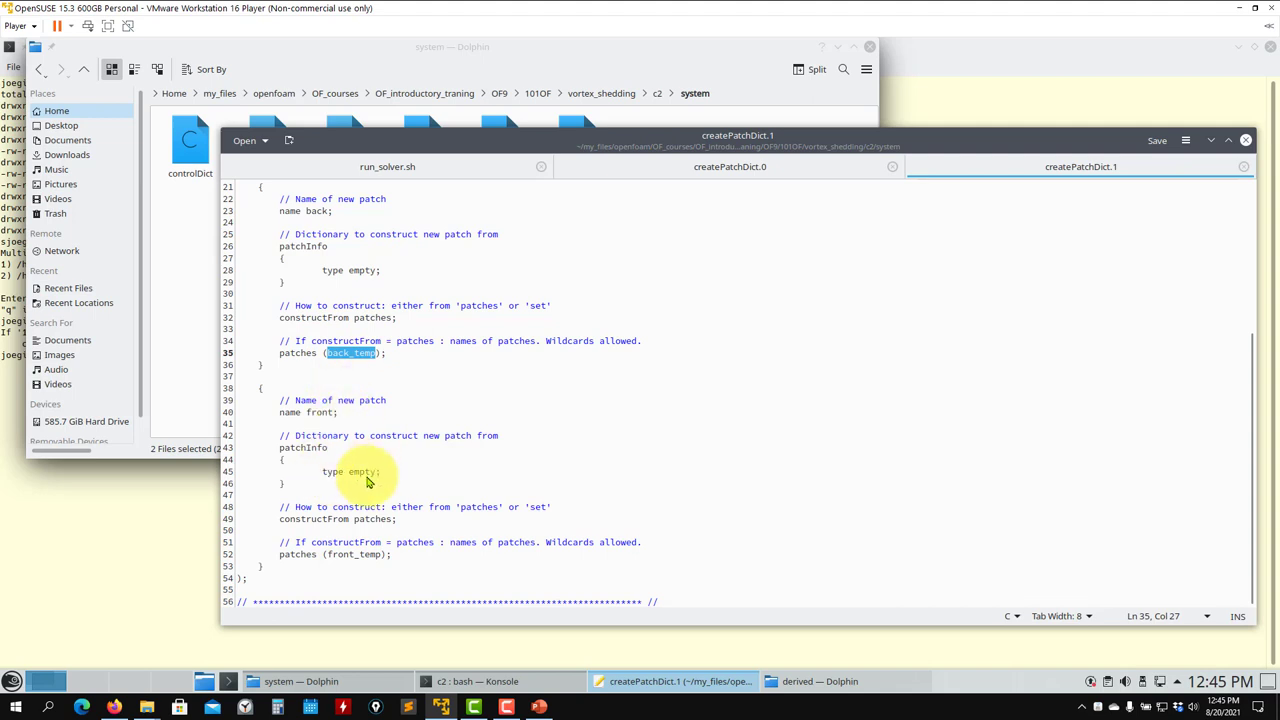
Close createPatchDict.1 and createPatchDict.0, and close the text editor
click(1245, 167)
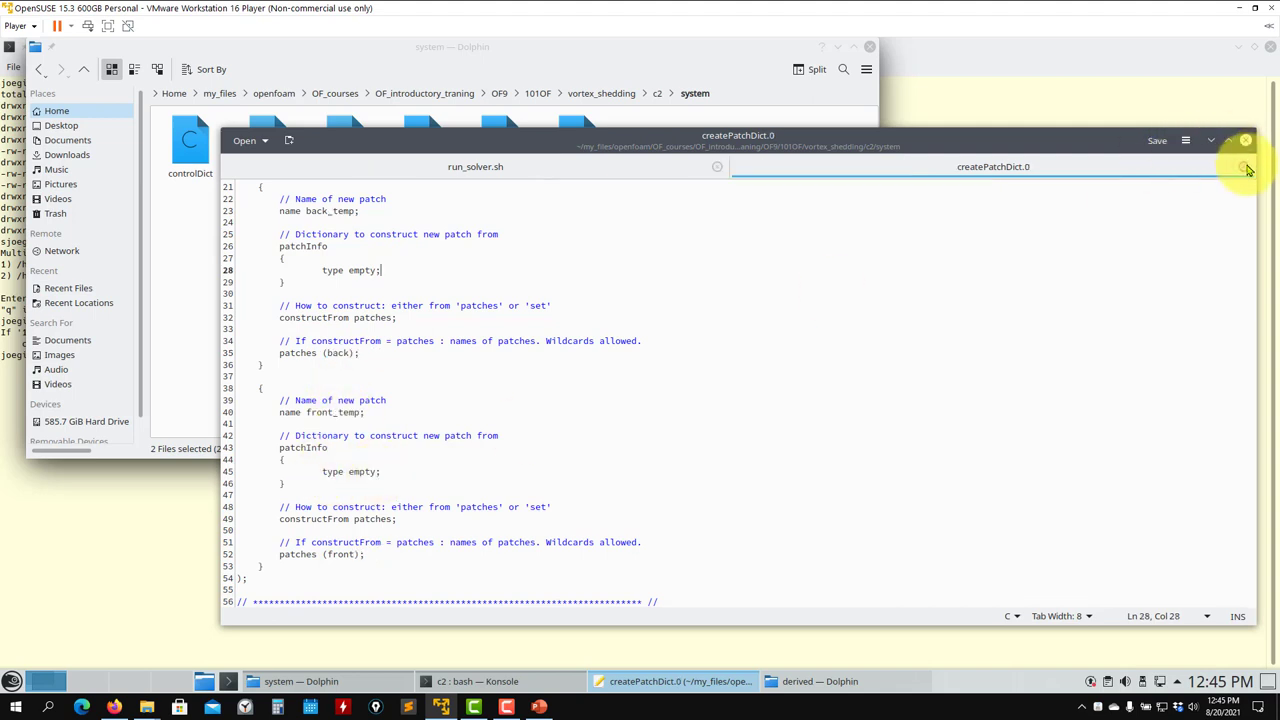
click(1245, 167)
click(1245, 141)
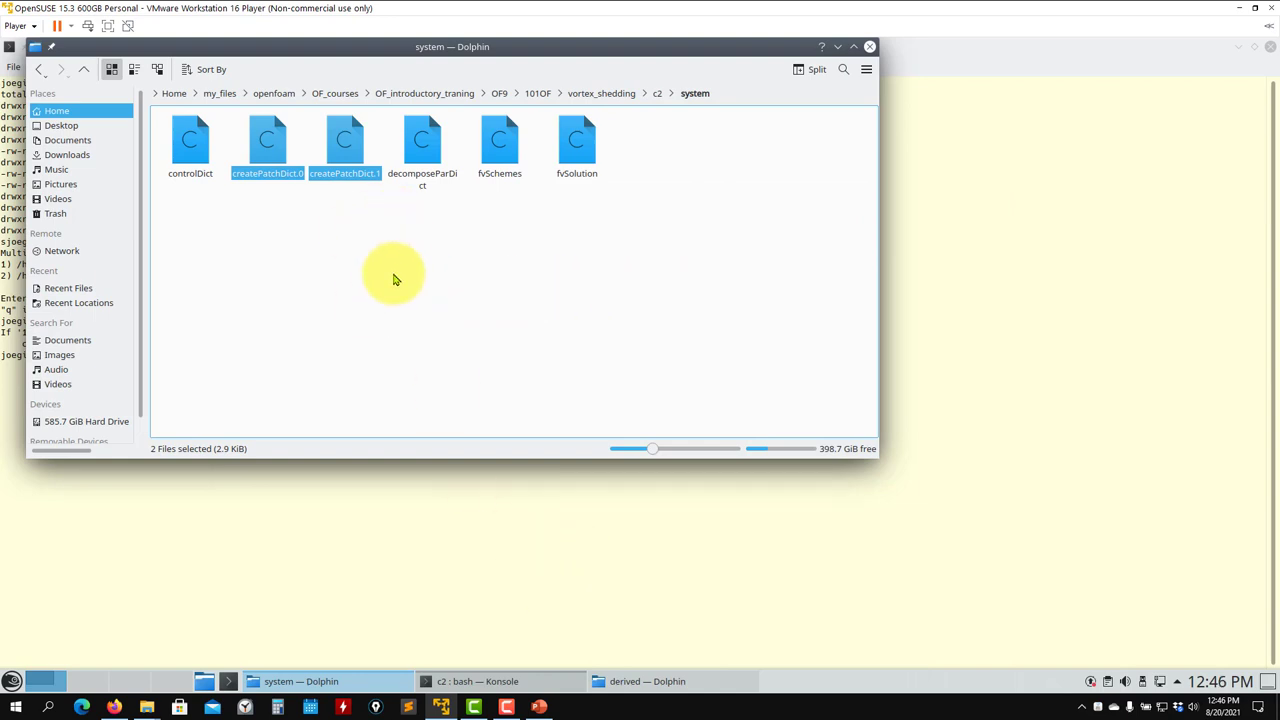
Switch to the terminal and list the contents of the c2 case directory with ls
click(273, 222)
click(432, 586)
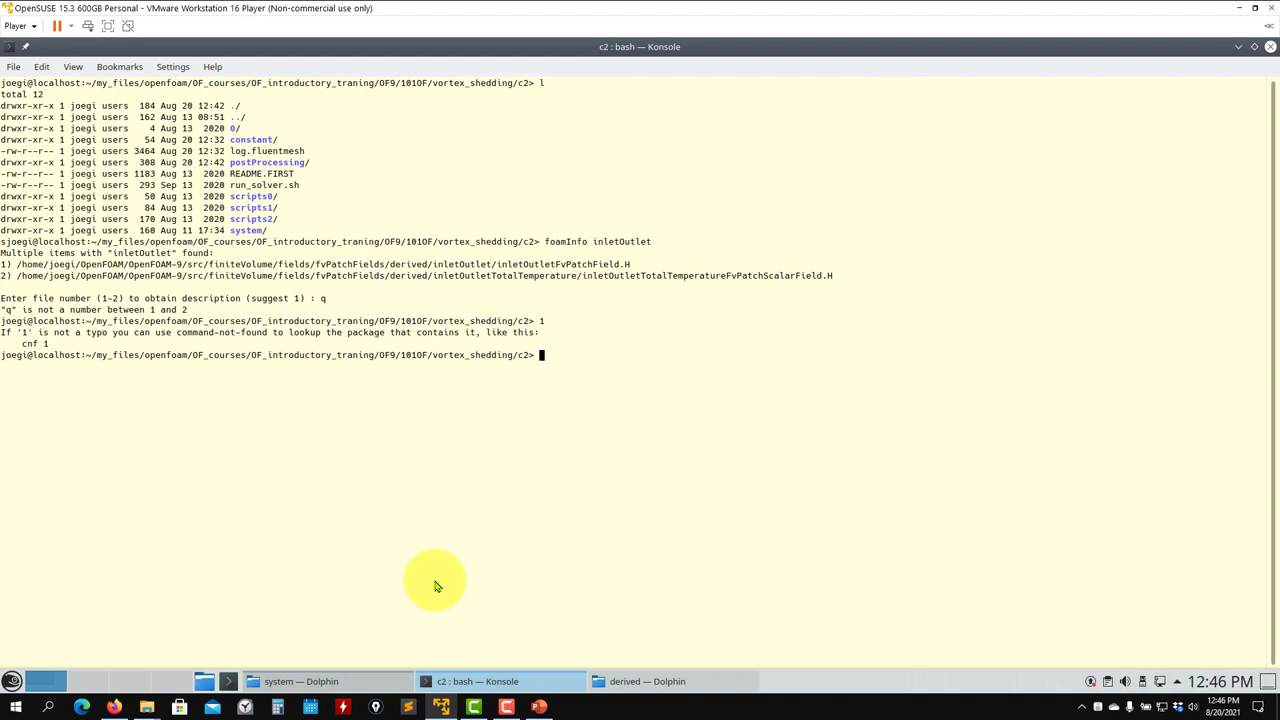
text(ls)
key(Return)
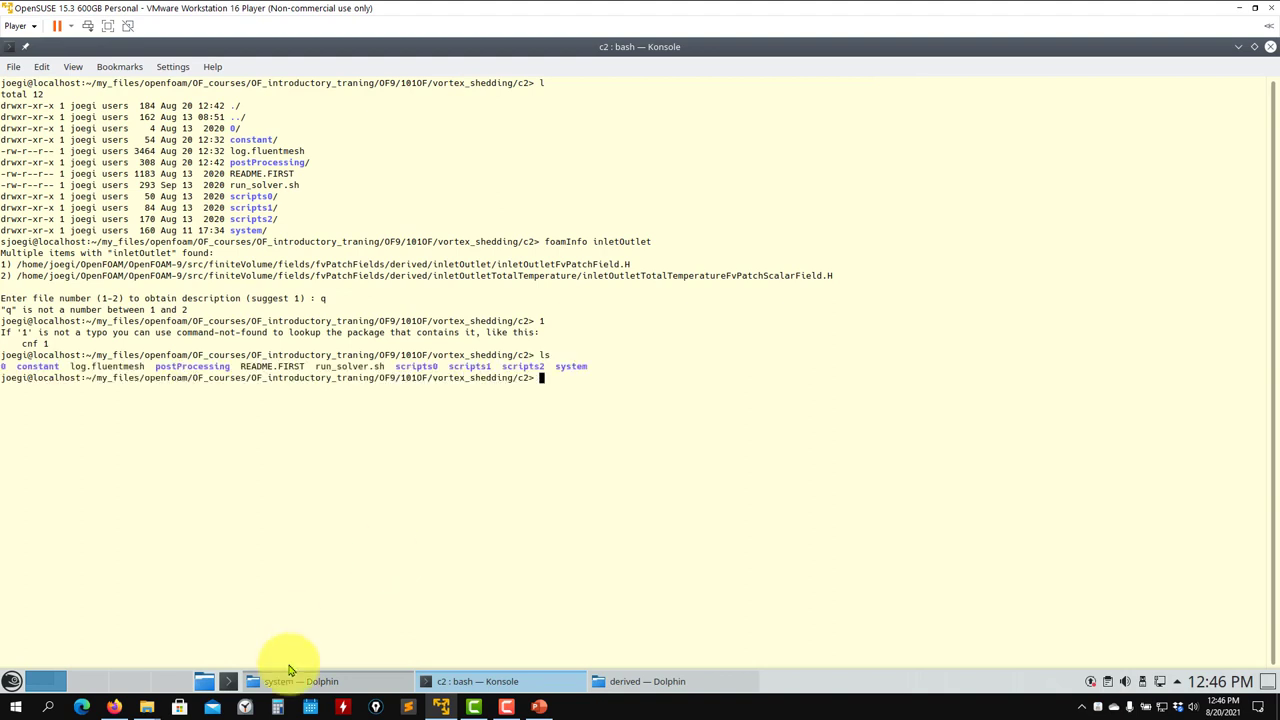
Return to the system folder in the file manager and open controlDict in the text editor
click(350, 679)
right_click(183, 160)
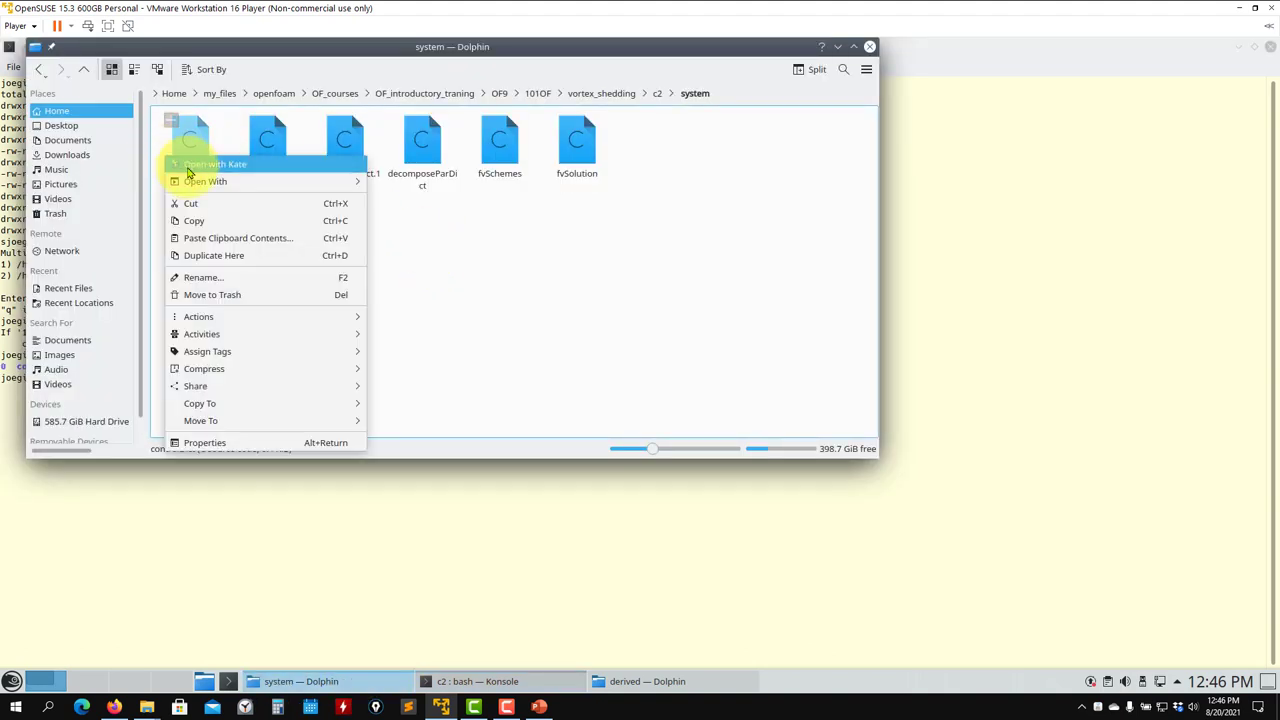
mouse_move(251, 180)
click(451, 236)
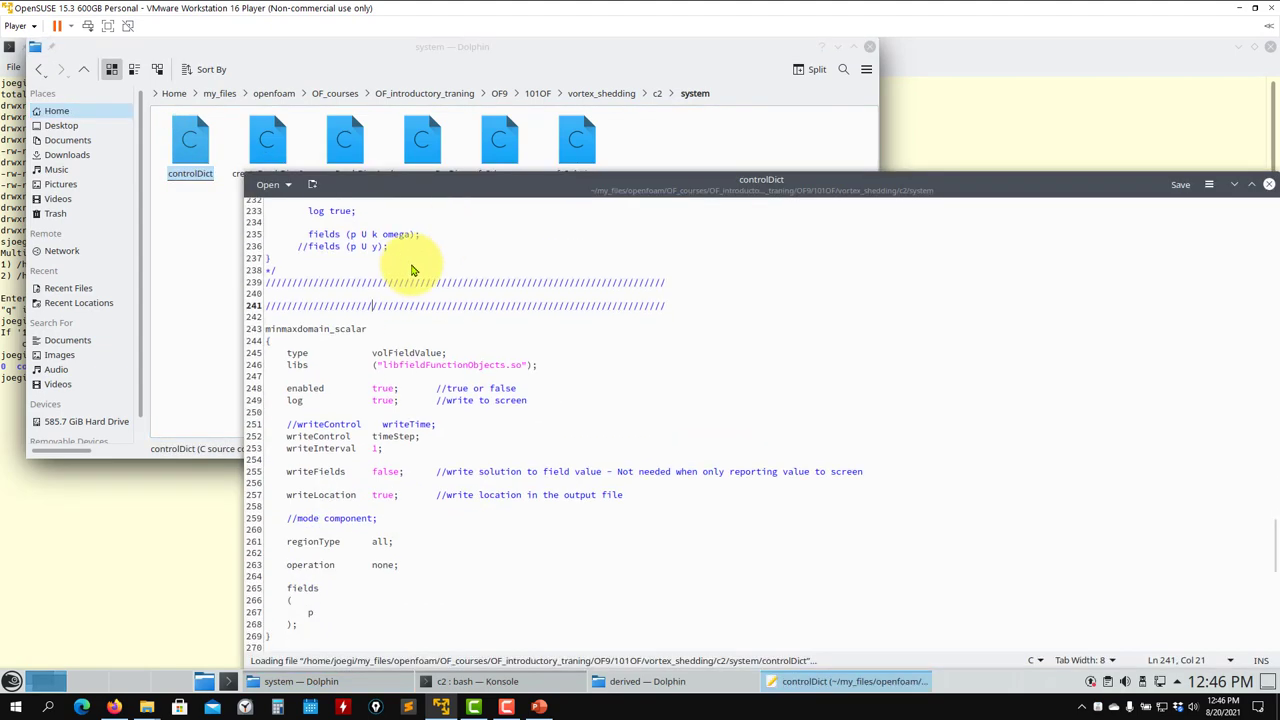
Review the solver, time and write-control settings at the beginning of controlDict
scroll(395, 300, up, 20)
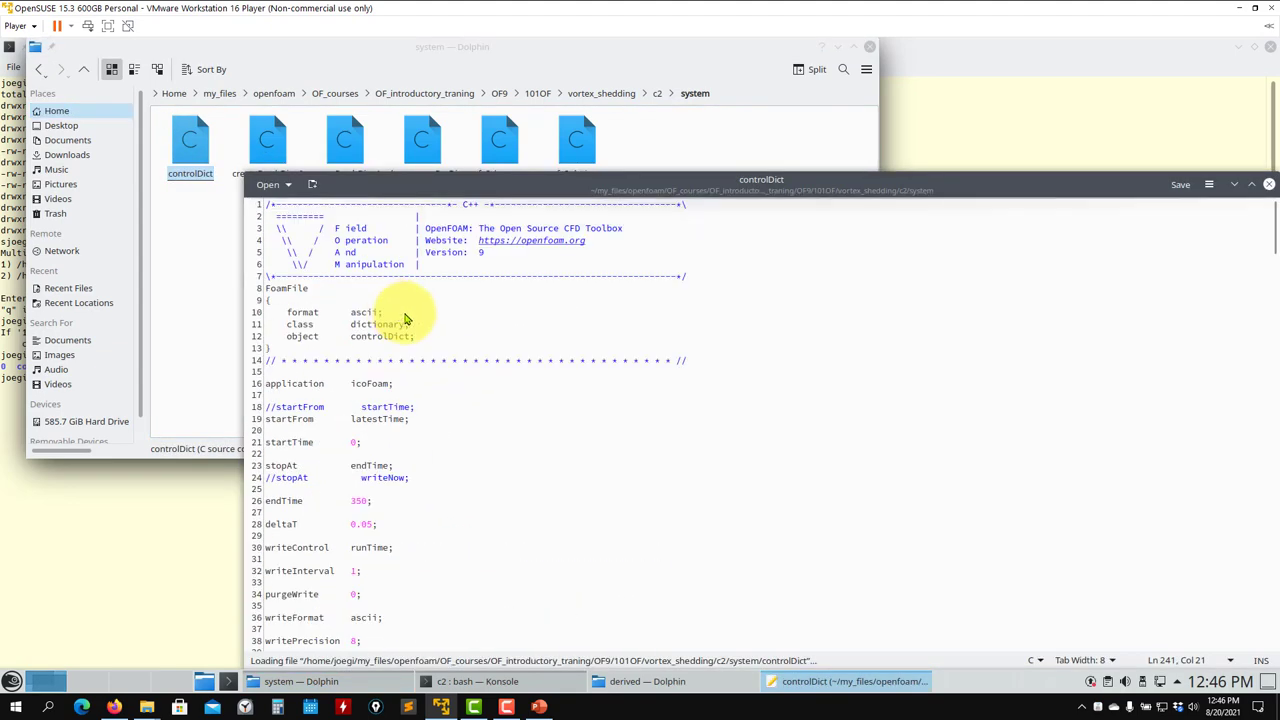
scroll(400, 316, down, 9)
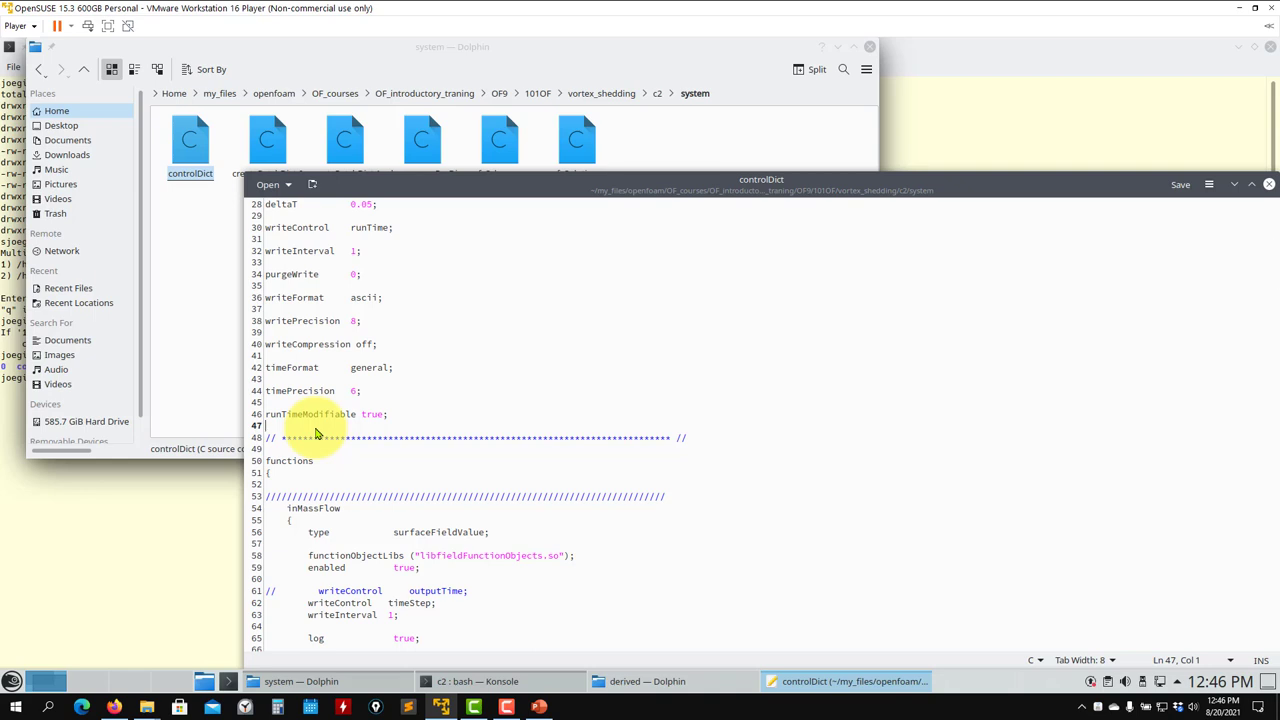
scroll(473, 471, down, 2)
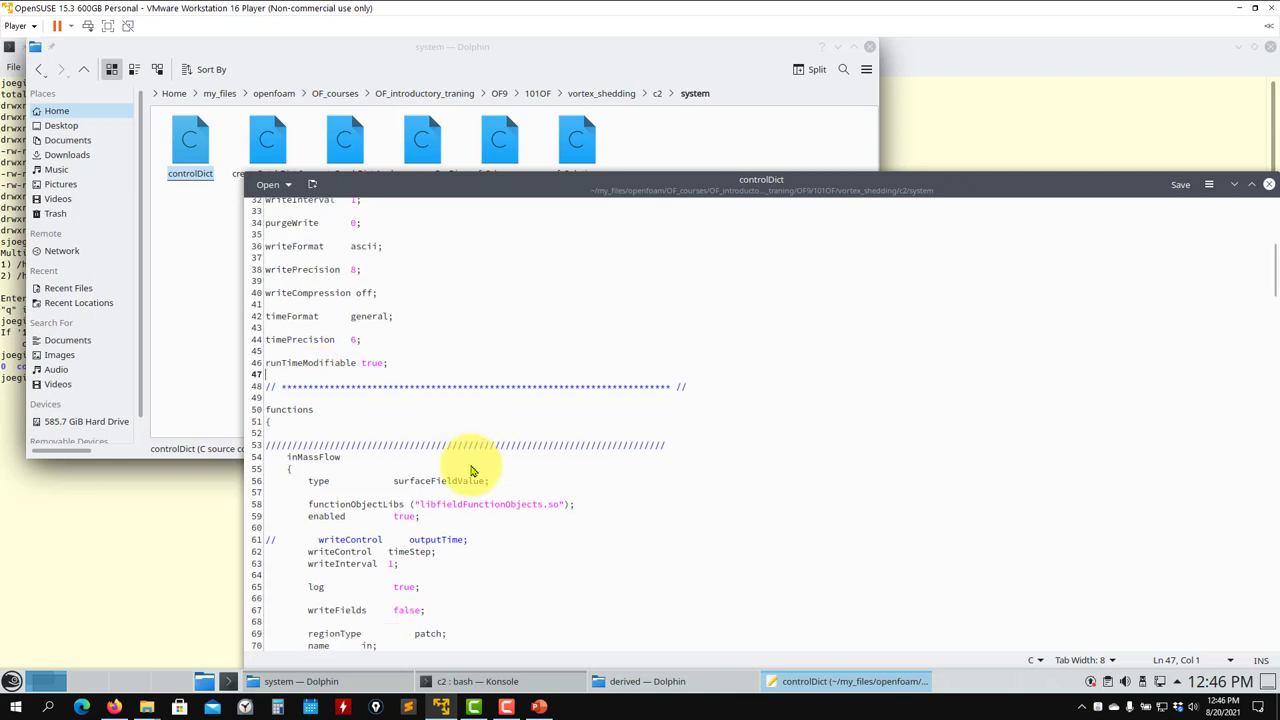
Examine the inMassFlow and outMassFlow function objects in controlDict, including their patch names, operation and fields
scroll(320, 432, down, 5)
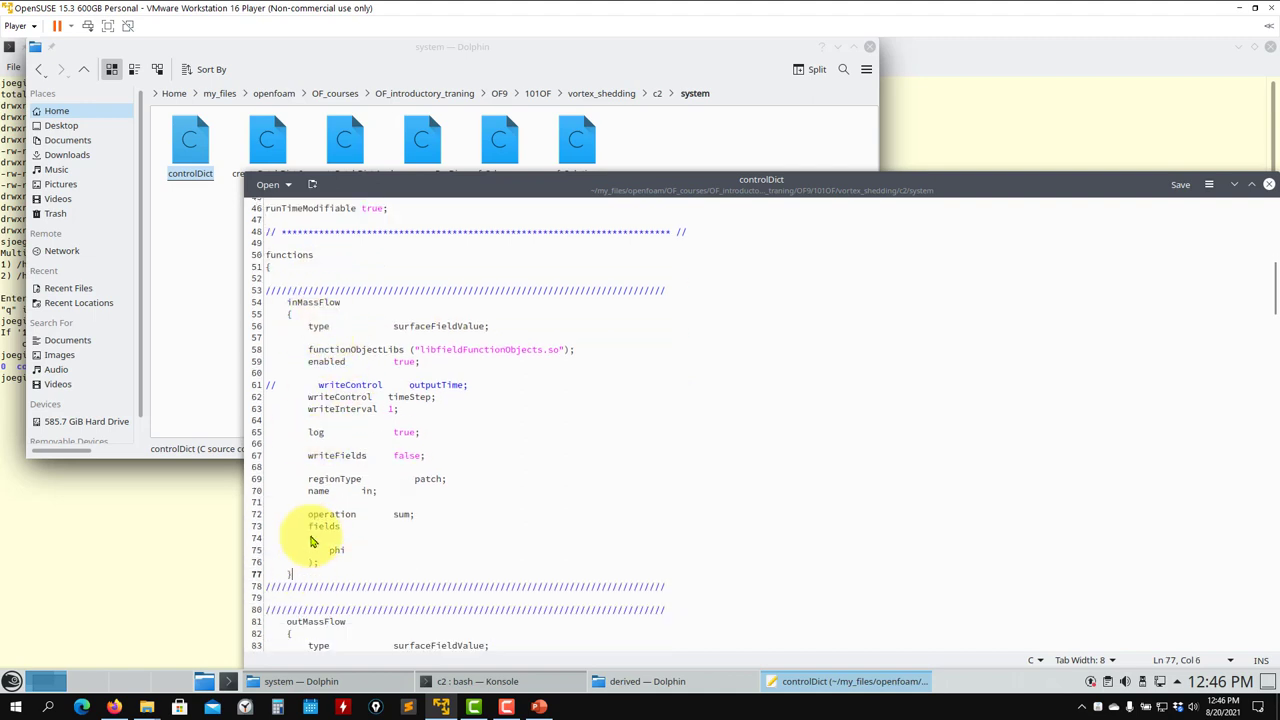
drag(292, 574, 279, 309)
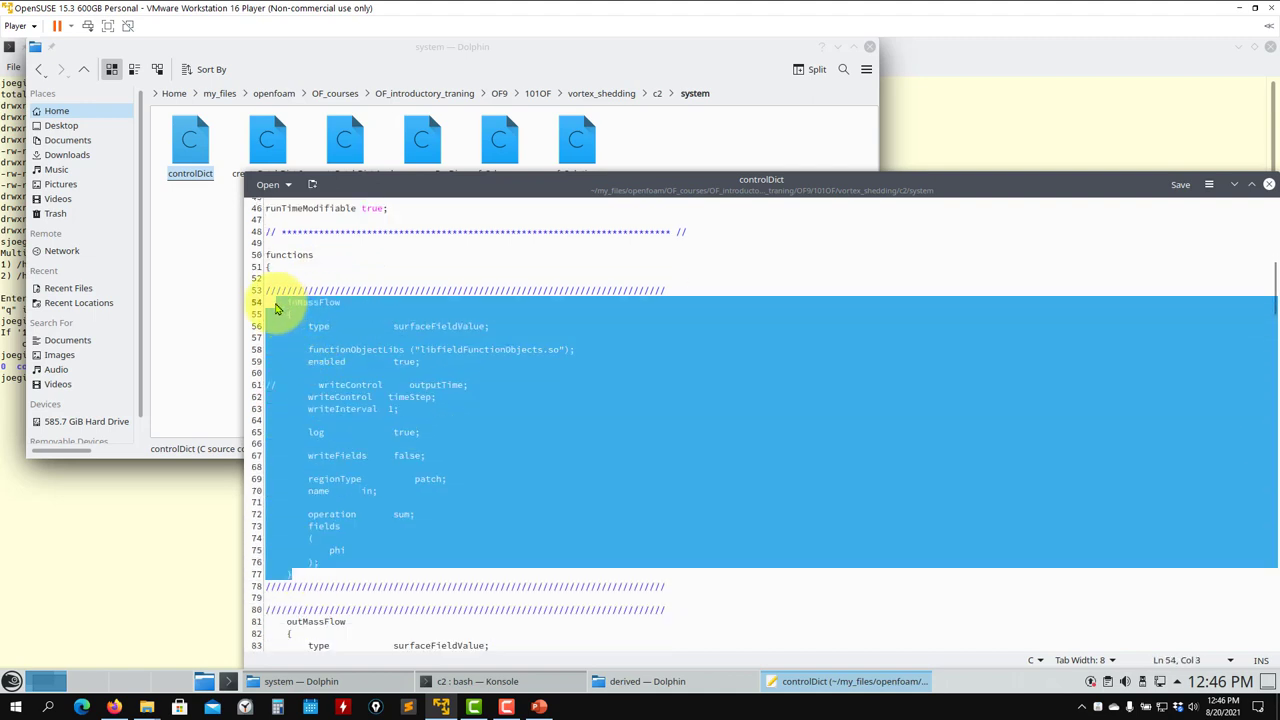
click(387, 420)
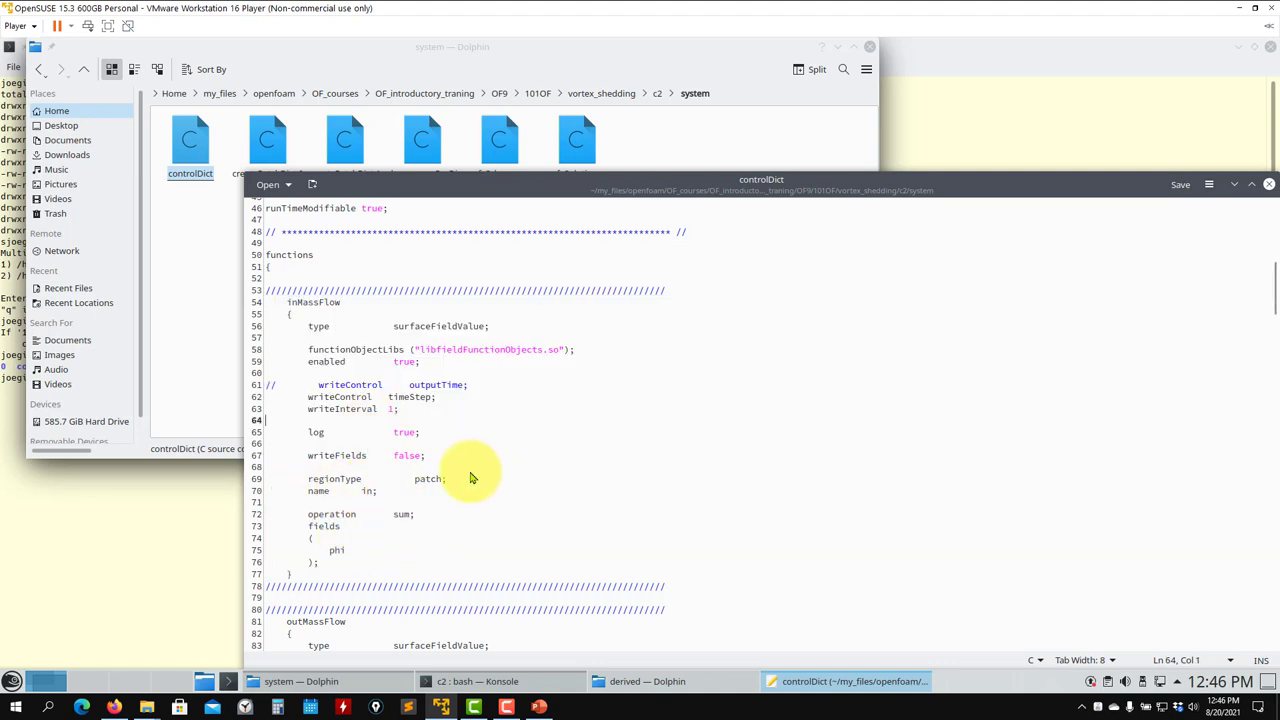
click(430, 481)
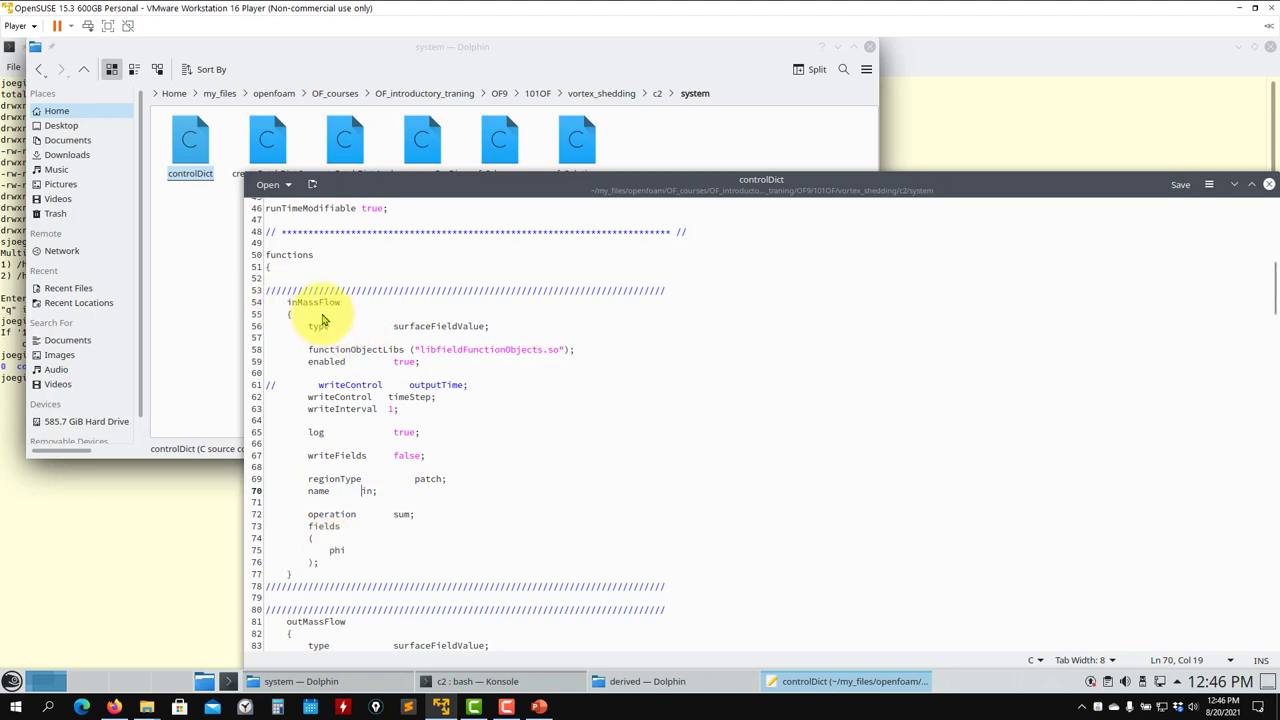
scroll(325, 335, down, 6)
scroll(325, 335, down, 6)
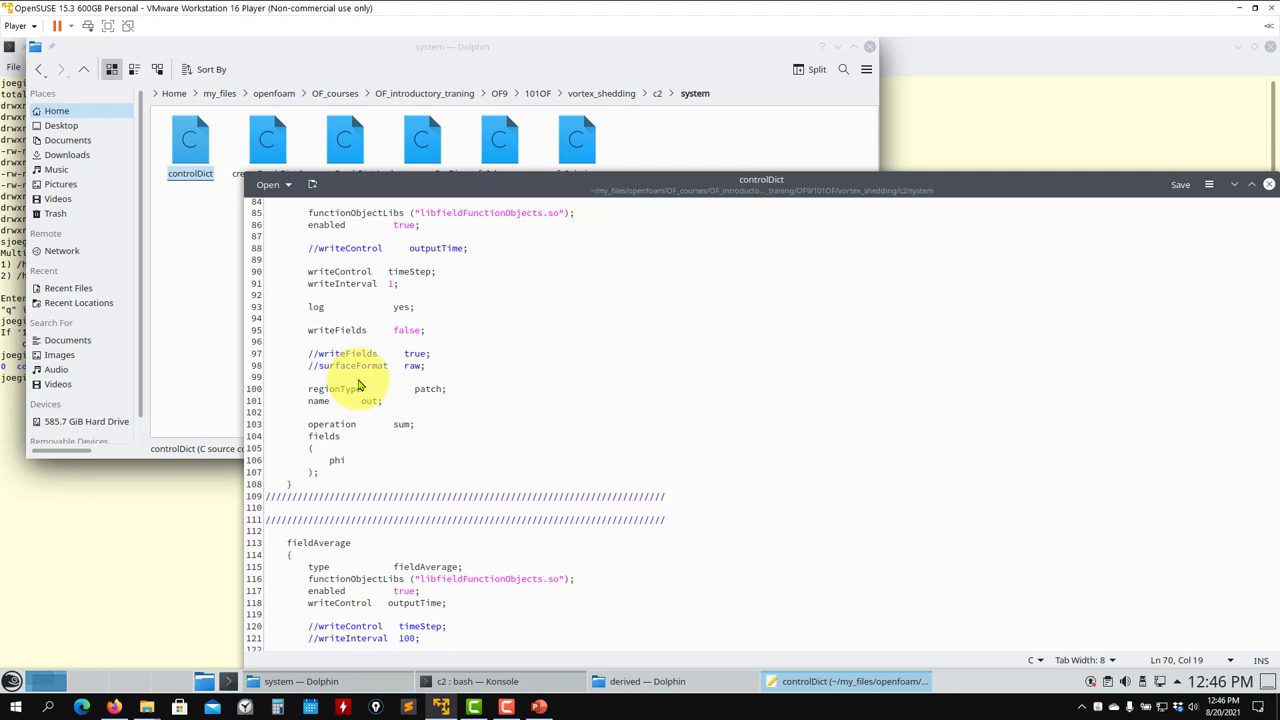
Examine the fieldAverage and forces_object function objects in controlDict, including the cylinder patch used for the forces
scroll(356, 400, down, 9)
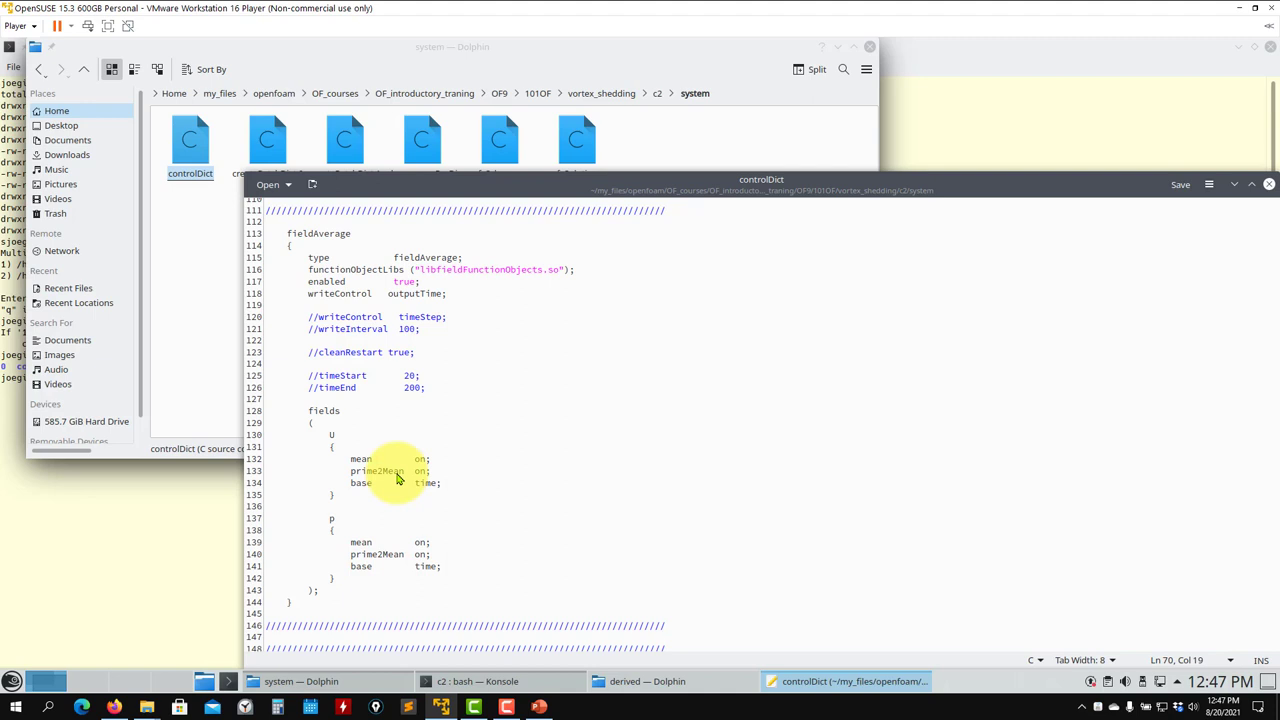
scroll(397, 479, down, 7)
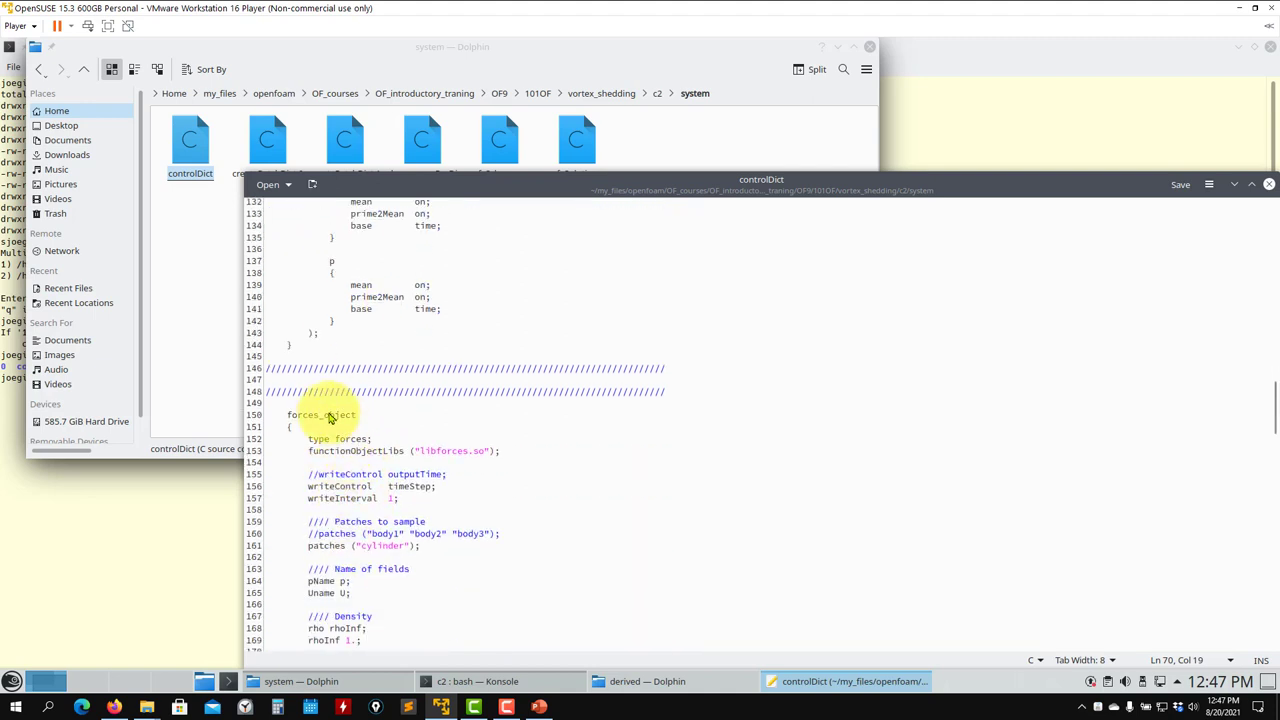
scroll(330, 425, down, 4)
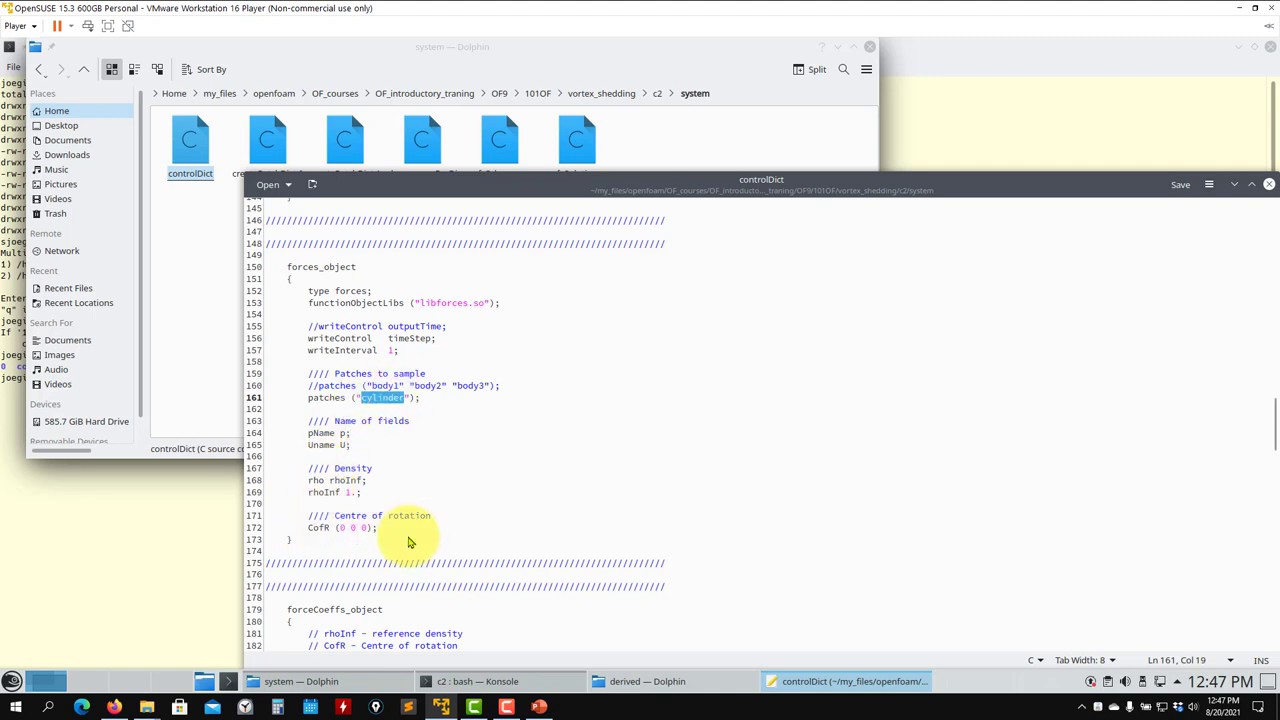
scroll(355, 495, down, 1)
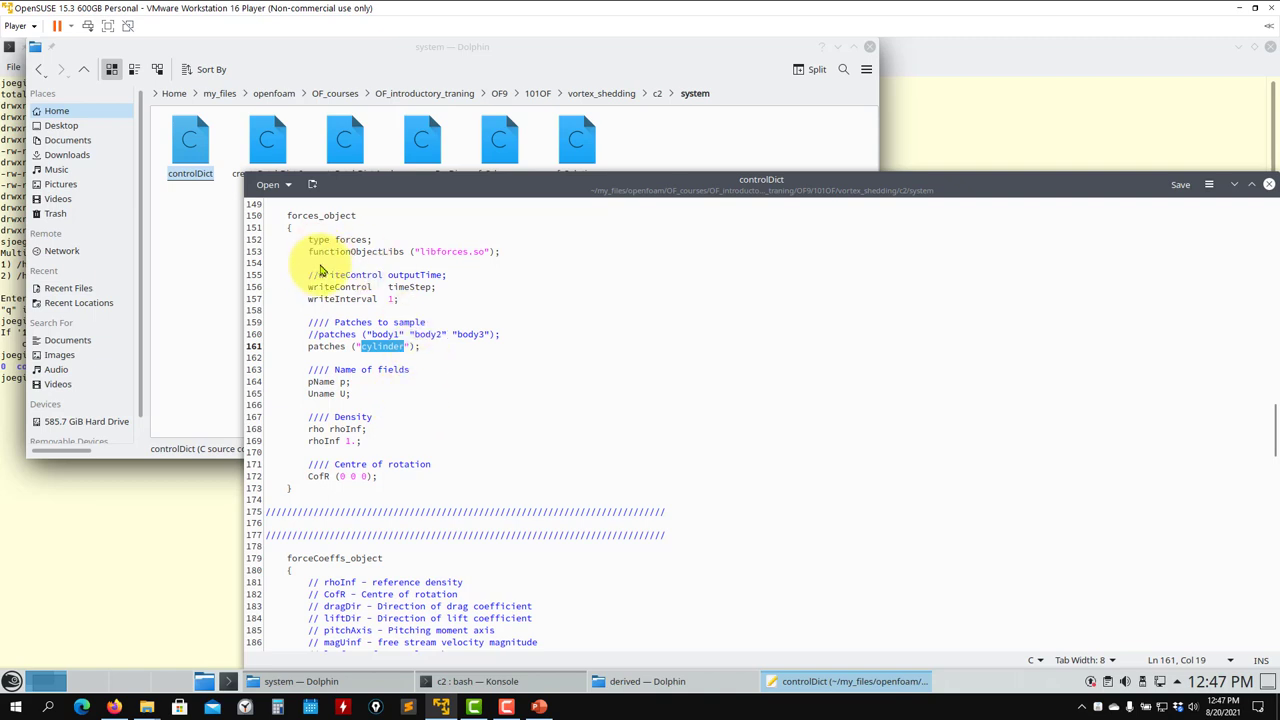
Review the reference values of forceCoeffs_object and continue through controlDict to the minmaxdomain_scalar function object
scroll(330, 350, down, 3)
scroll(333, 372, down, 6)
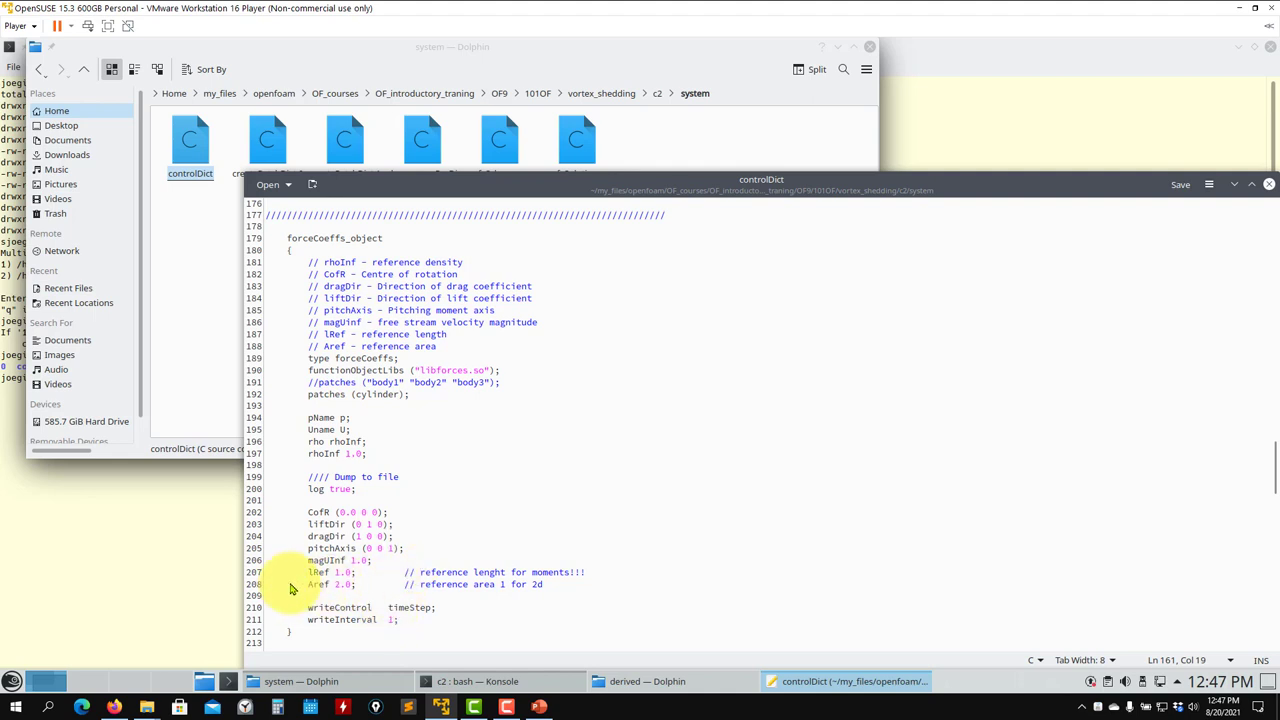
drag(309, 574, 351, 576)
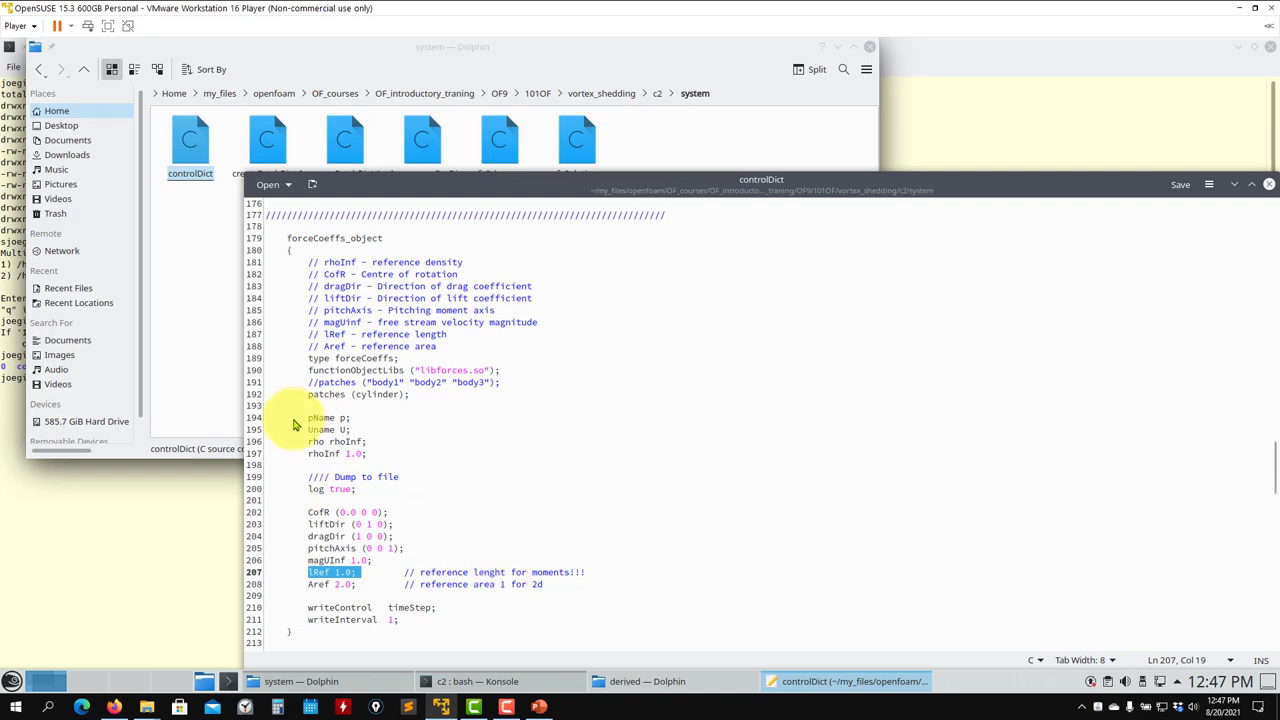
scroll(427, 540, down, 8)
scroll(427, 540, down, 9)
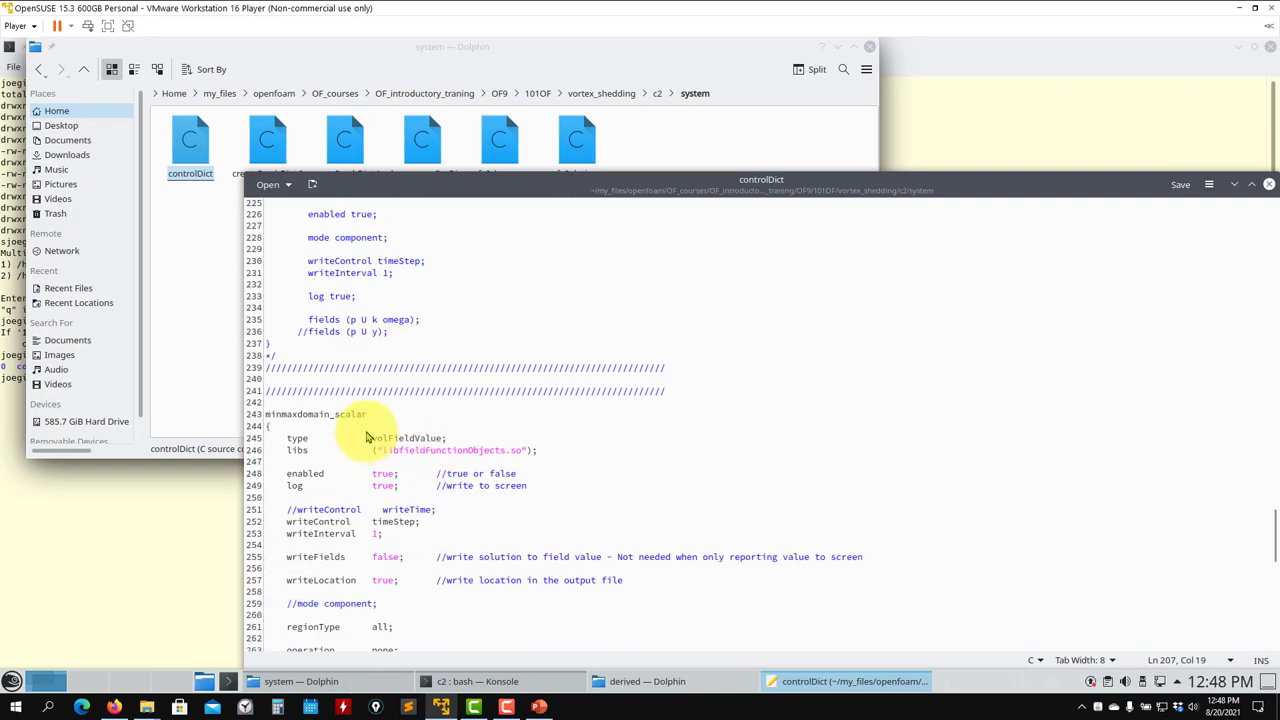
Compare the commented-out OF8 minmaxdomain block in controlDict with the minmaxdomain_scalar function object that follows it
scroll(367, 437, down, 9)
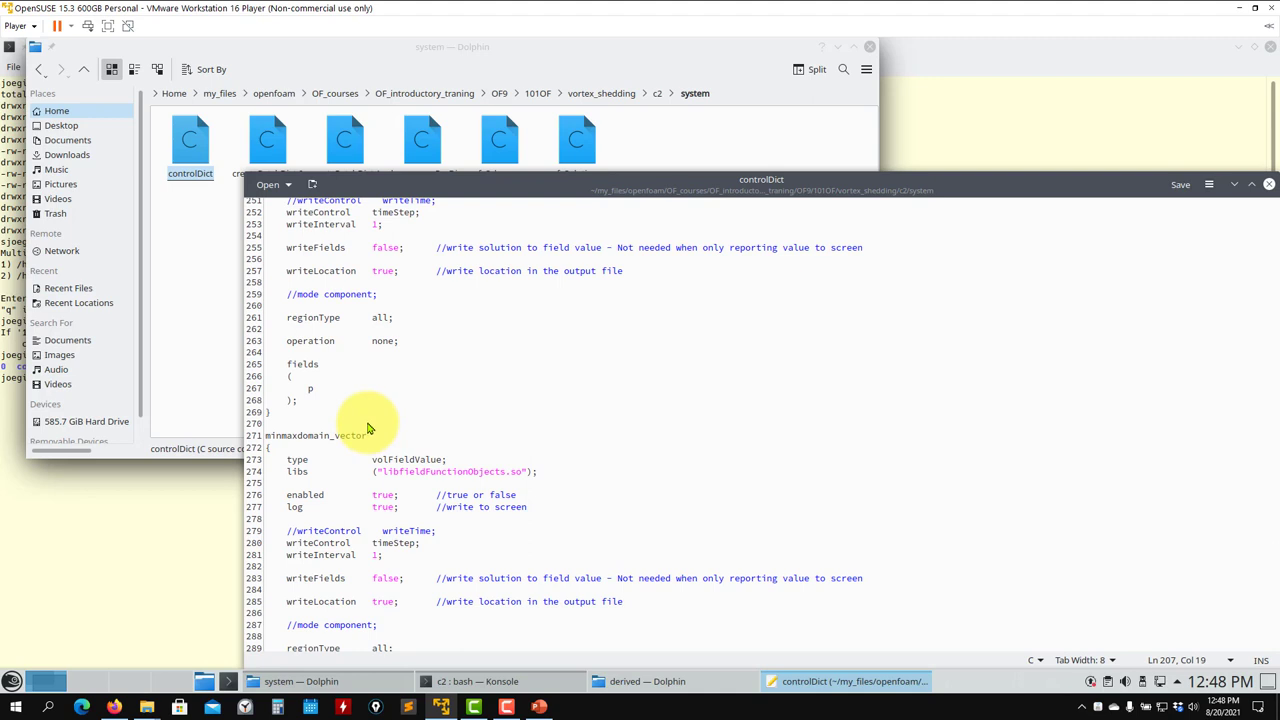
scroll(367, 437, up, 15)
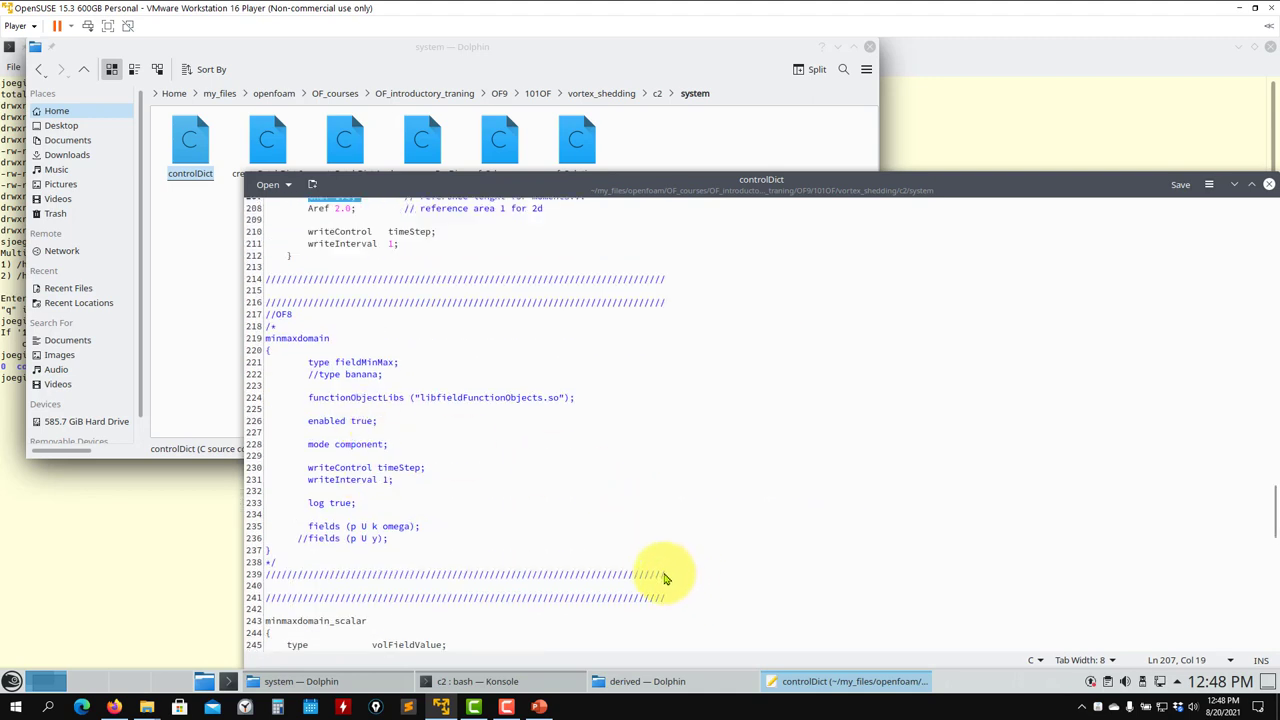
drag(665, 578, 214, 302)
scroll(549, 524, down, 7)
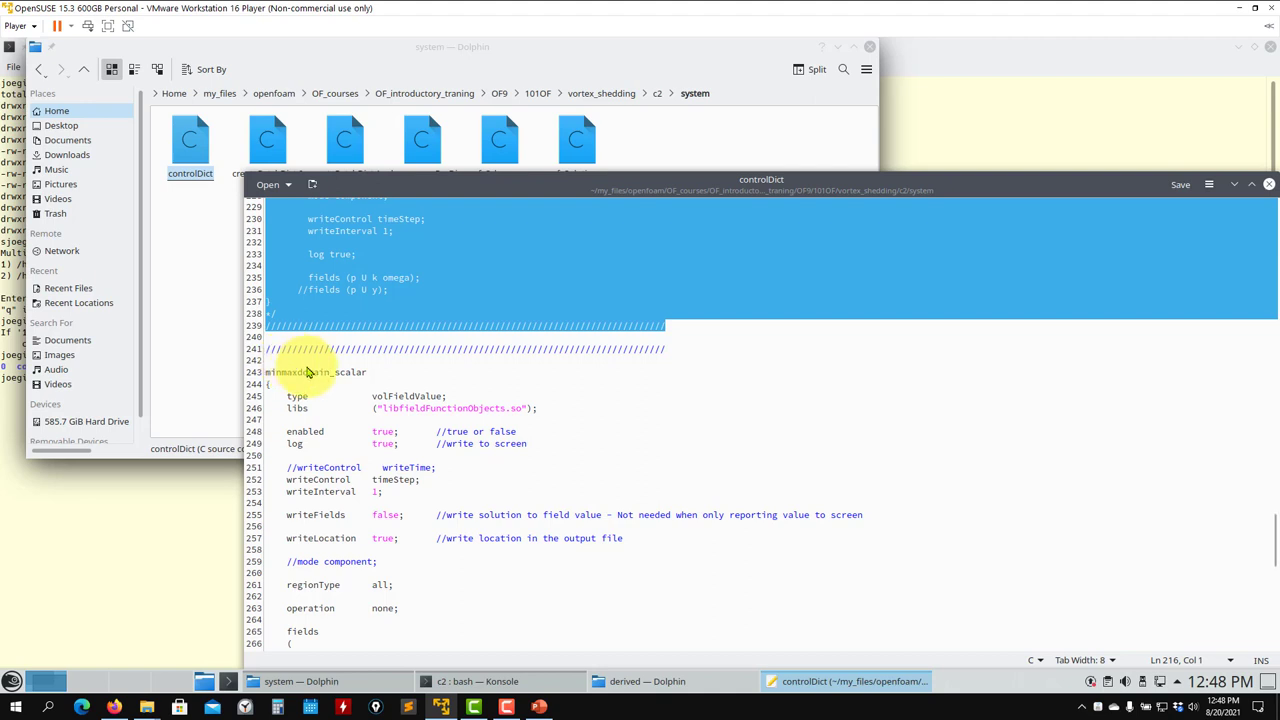
scroll(340, 330, up, 4)
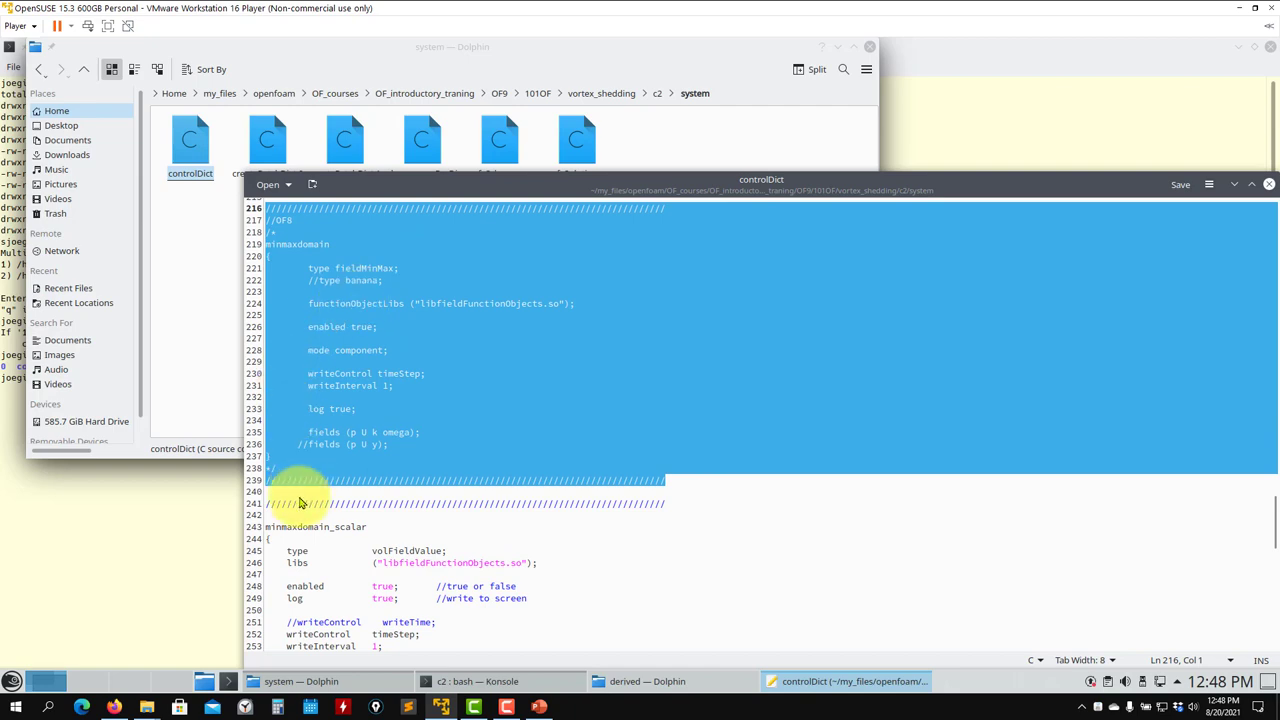
key(Escape)
Examine the fields of minmaxdomain_scalar and minmaxdomain_vector and the operations of the derived mindomain and maxdomain function objects
scroll(297, 491, down, 18)
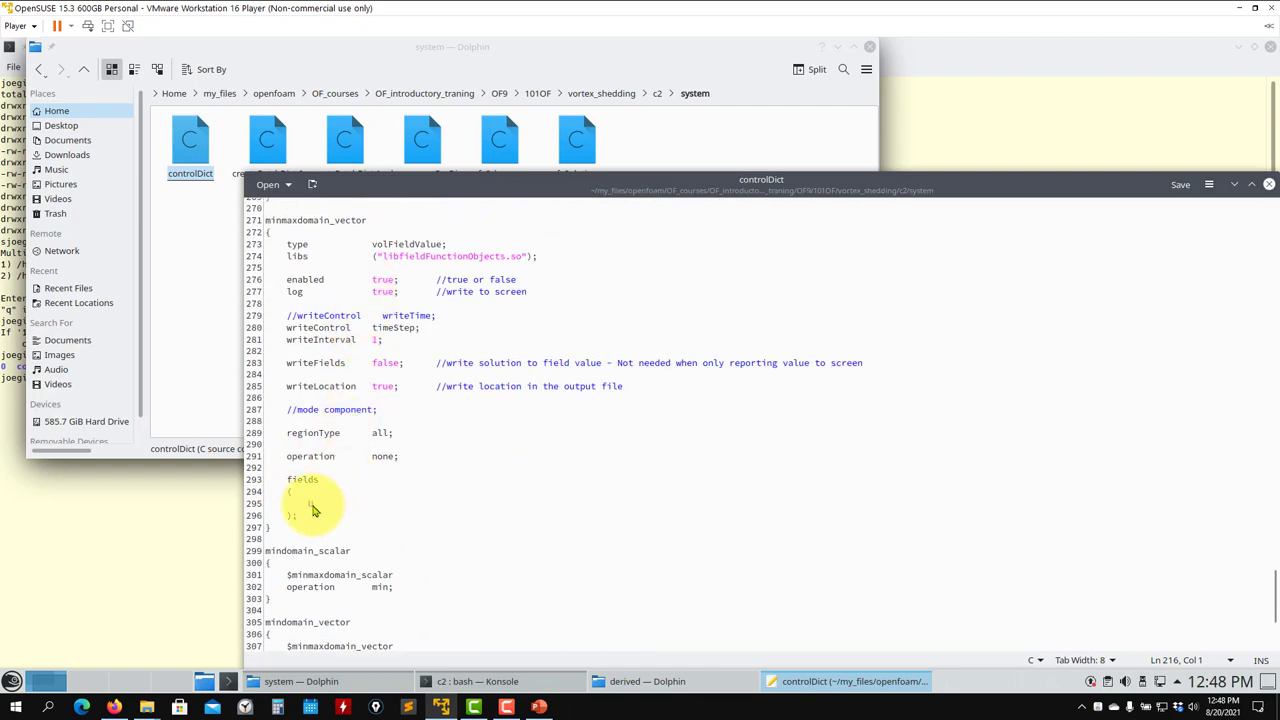
scroll(320, 503, up, 3)
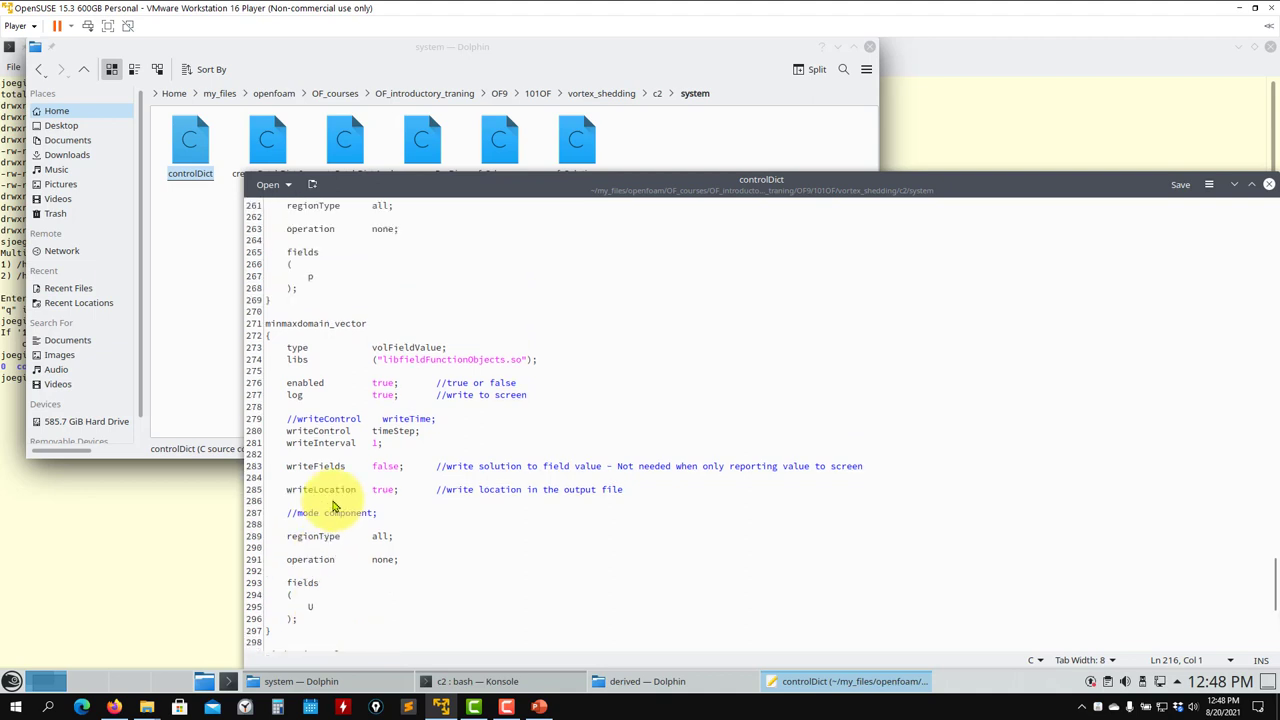
scroll(349, 365, up, 3)
click(322, 381)
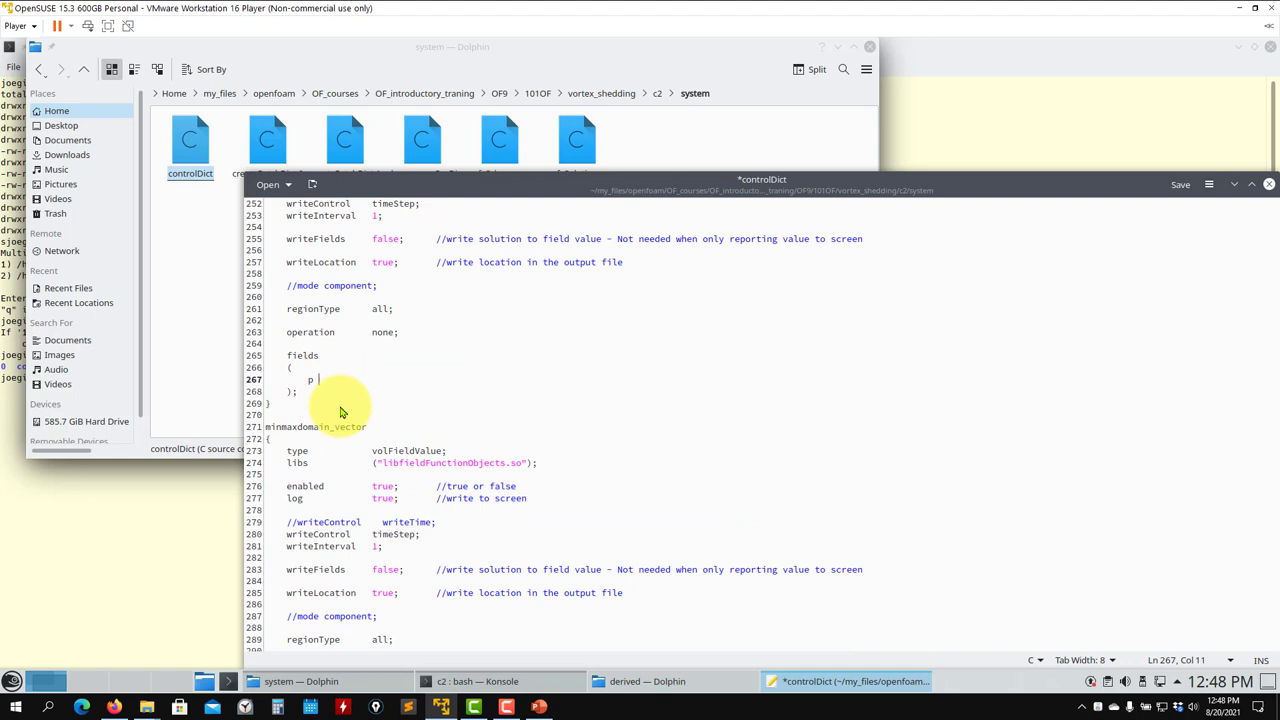
scroll(345, 415, down, 10)
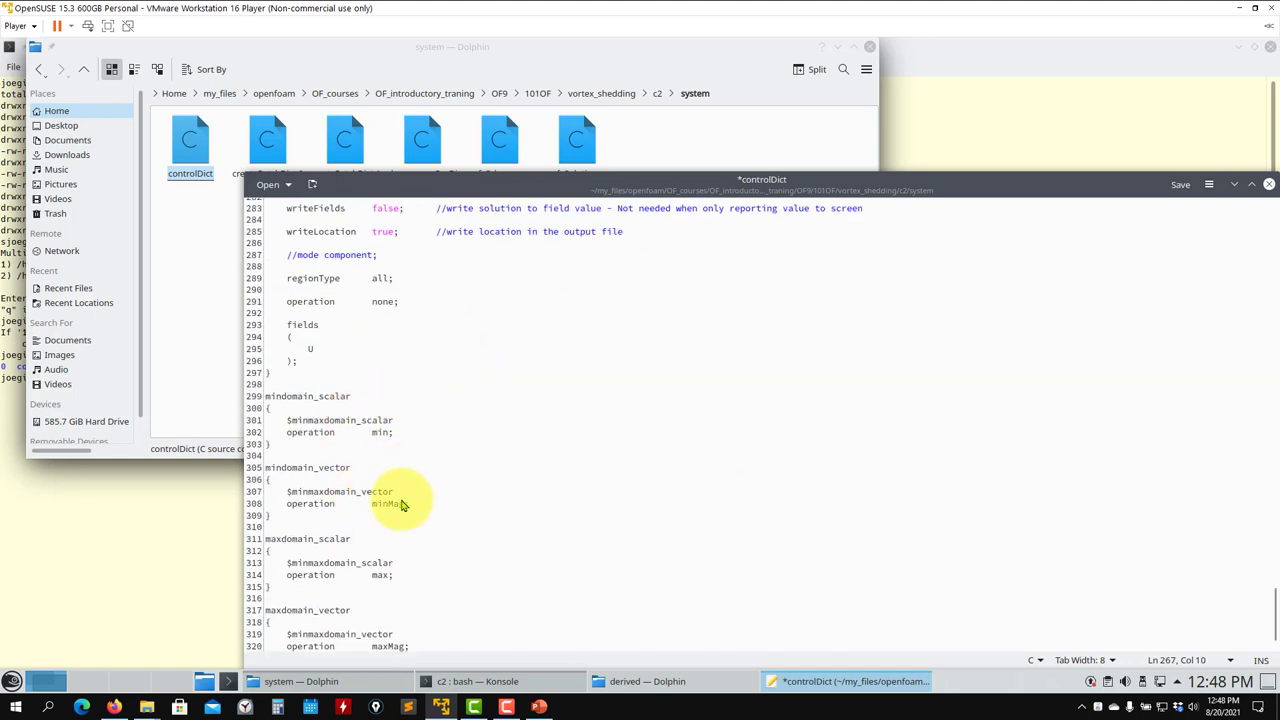
scroll(429, 449, down, 2)
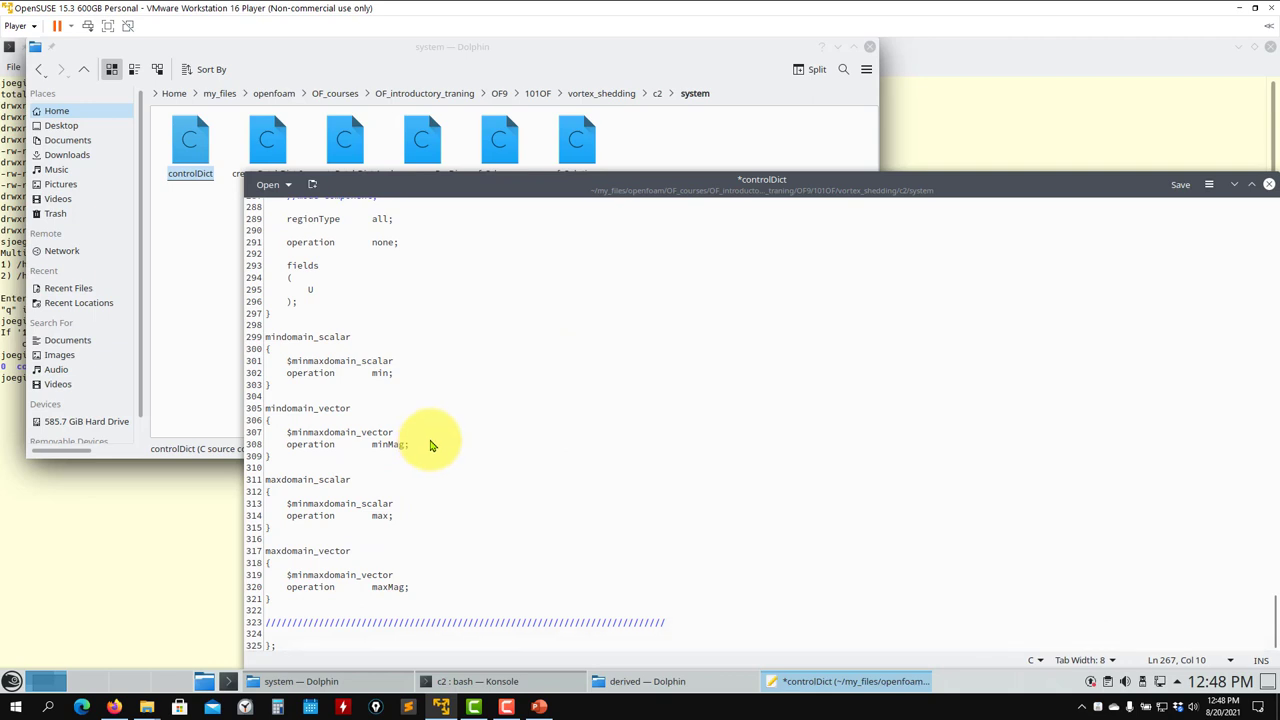
Save controlDict and run the case's run_solver.sh script with sh in the c2 terminal
key(ctrl+s)
click(1009, 121)
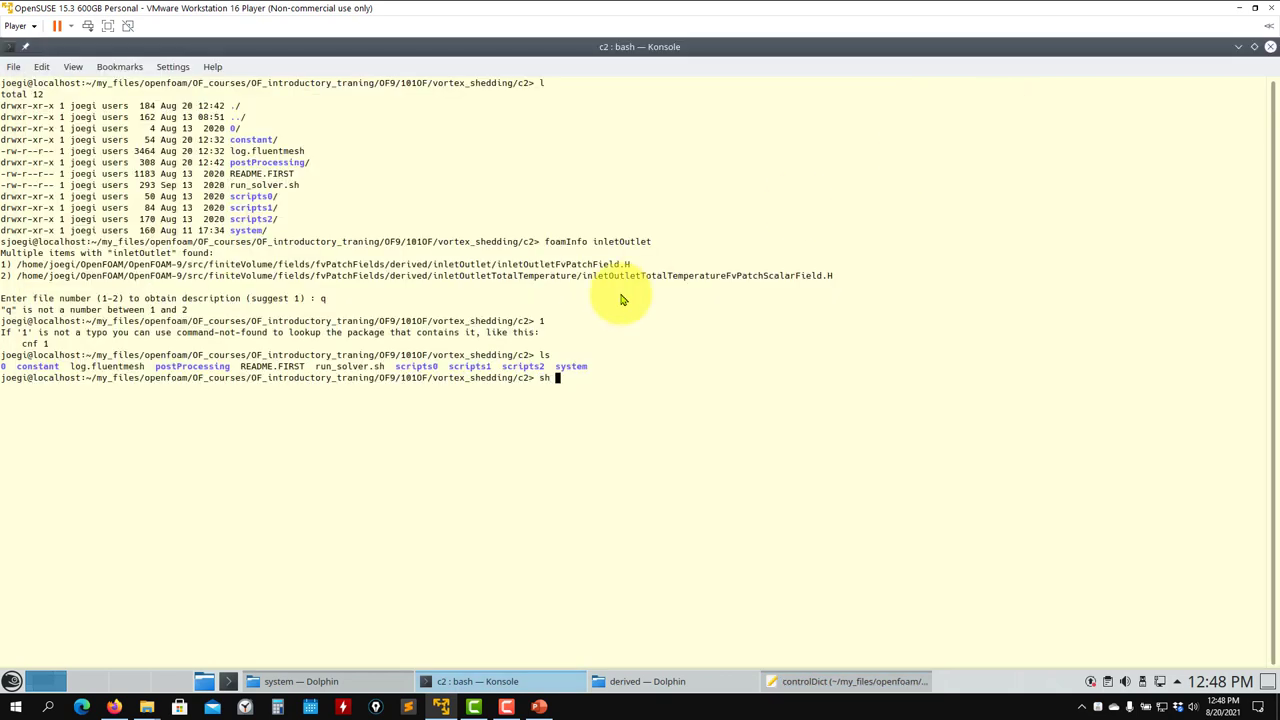
key(Return)
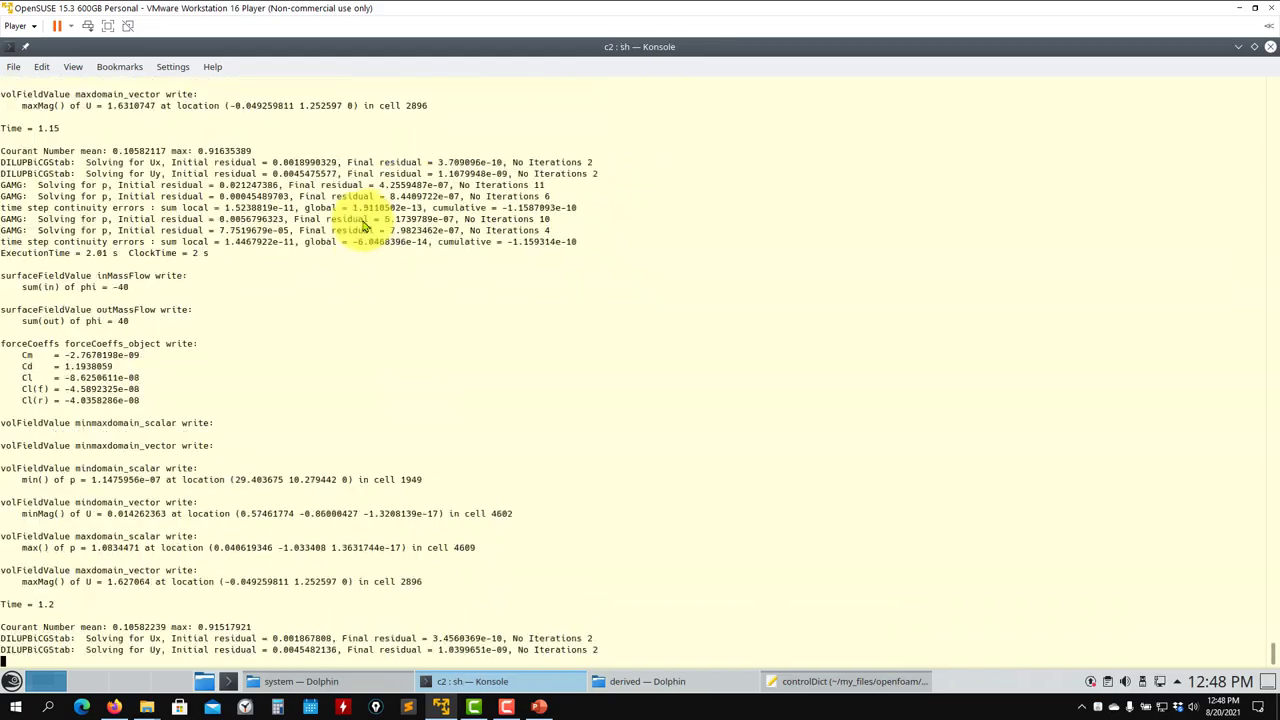
Open a second terminal session in c2 and run the anaconda2 and anaconda3 commands
click(13, 66)
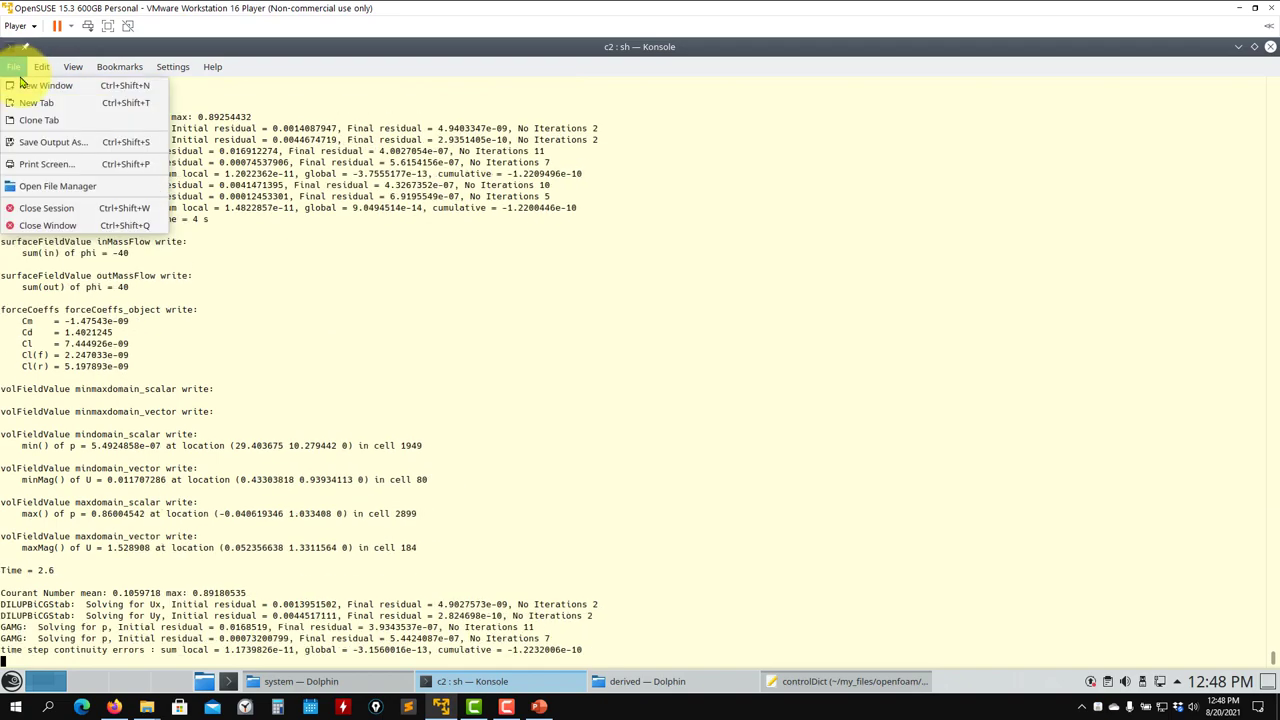
click(45, 86)
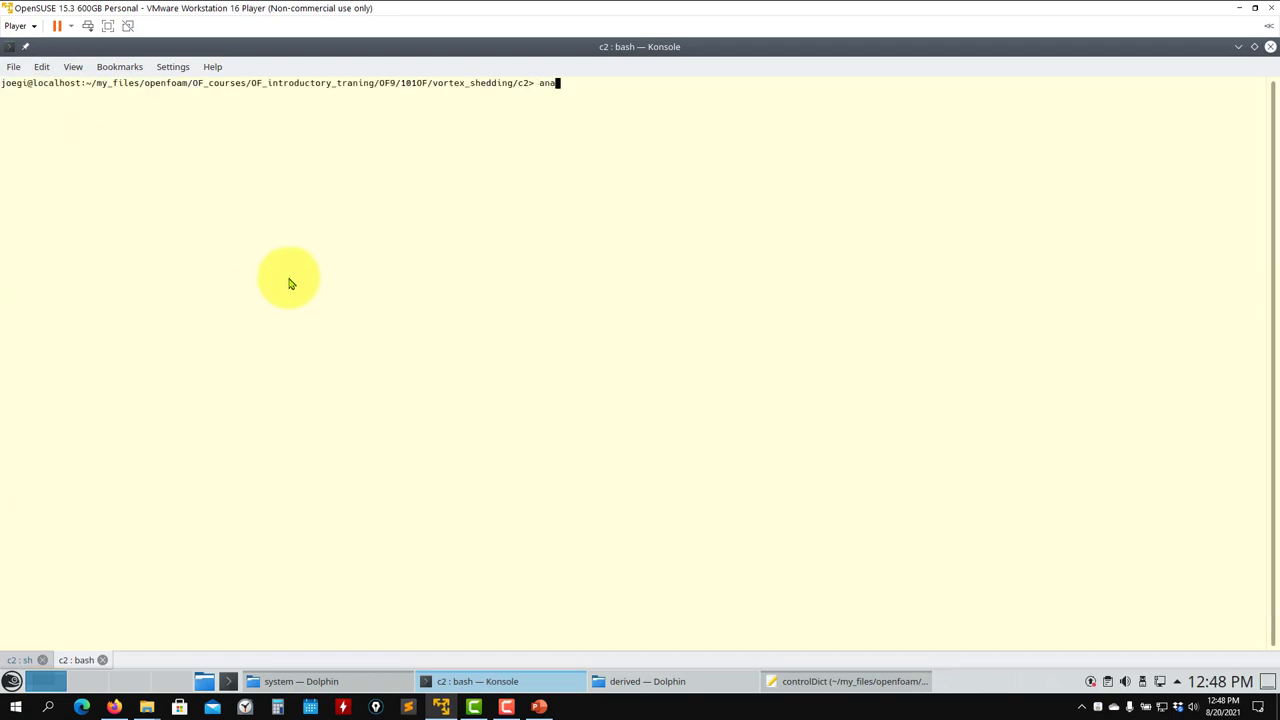
text(anaconda2)
key(Return)
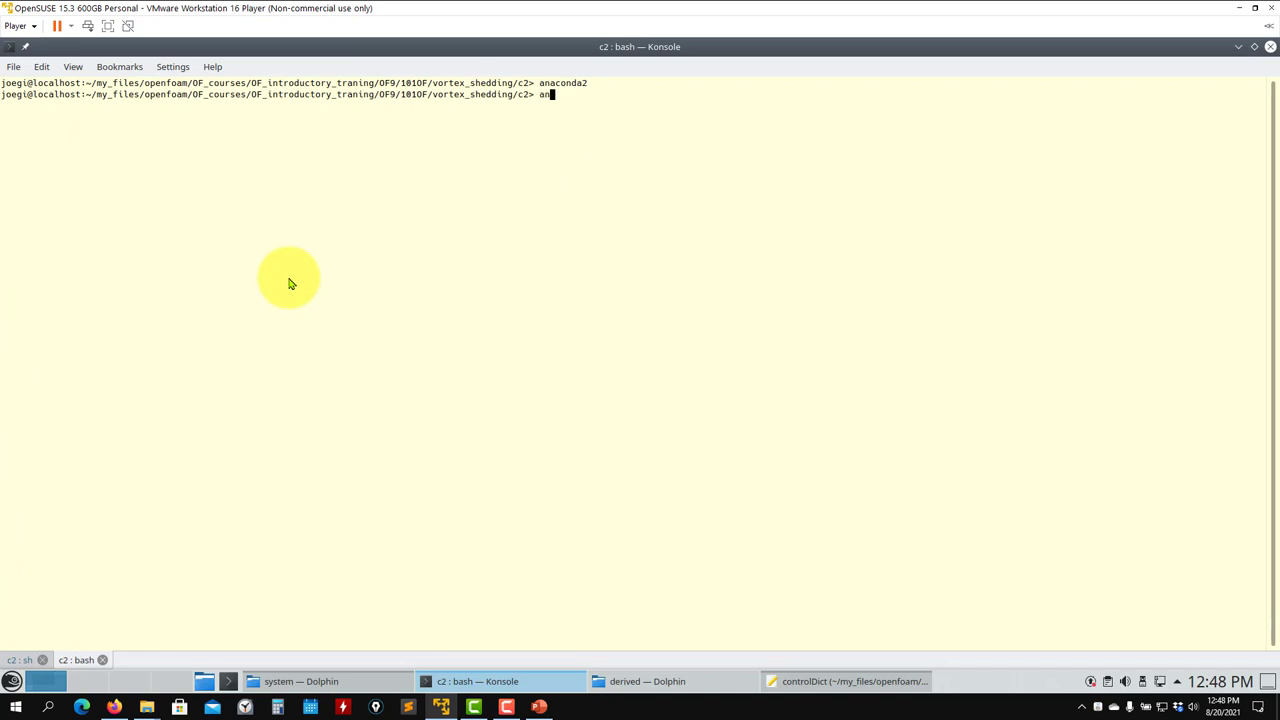
text(anaconda3)
key(Return)
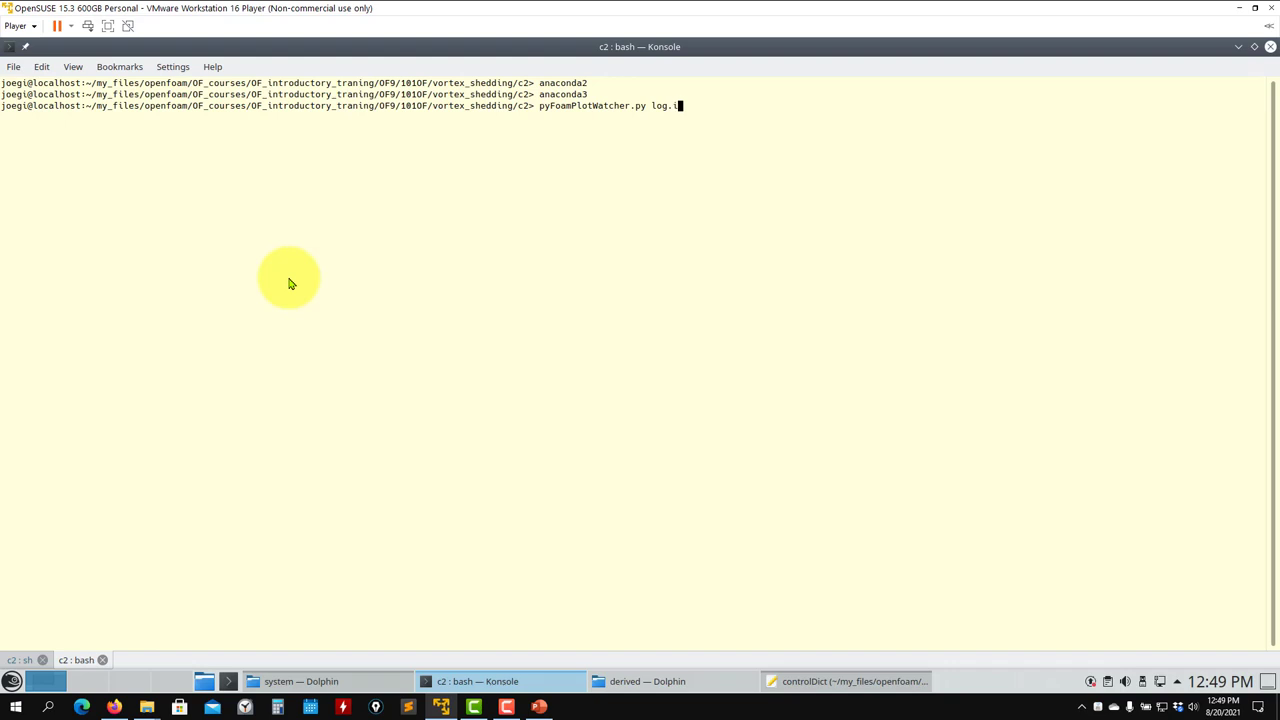
Run pyFoamPlotWatcher.py on log.isolver and place the Continuity plot beside the Residuals plot
key(Tab)
key(Tab)
key(Tab)
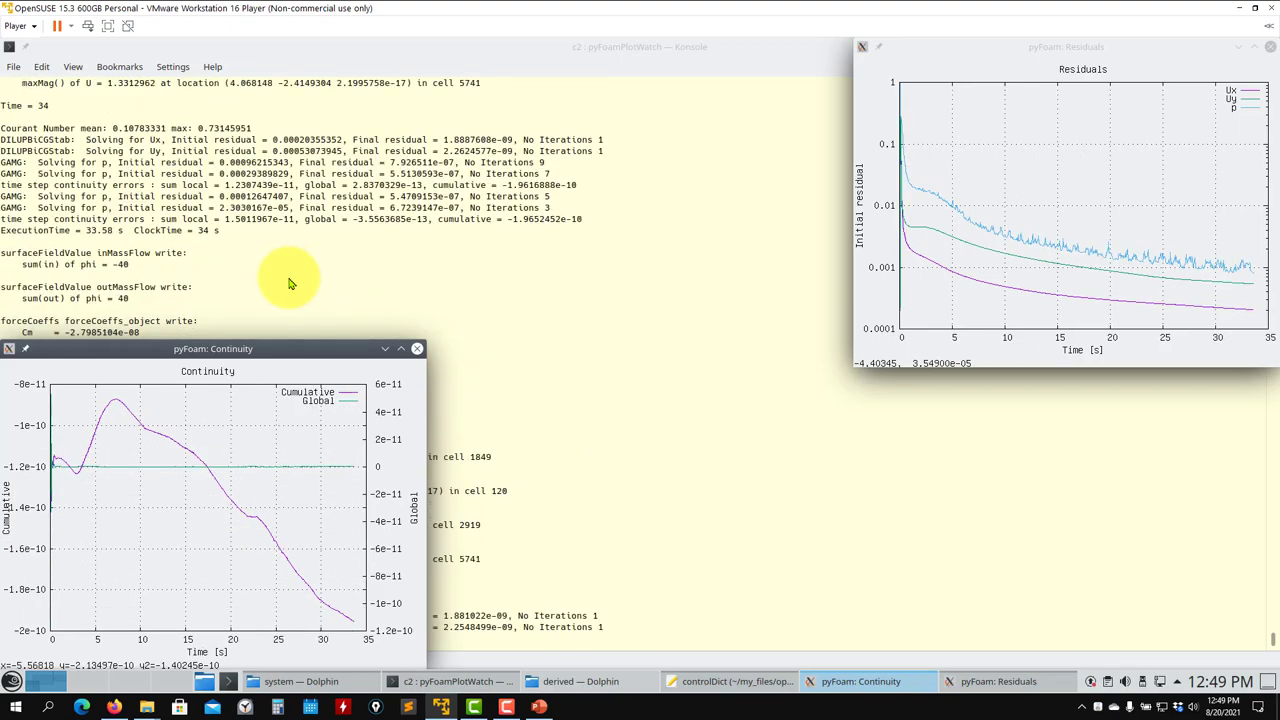
drag(320, 349, 737, 46)
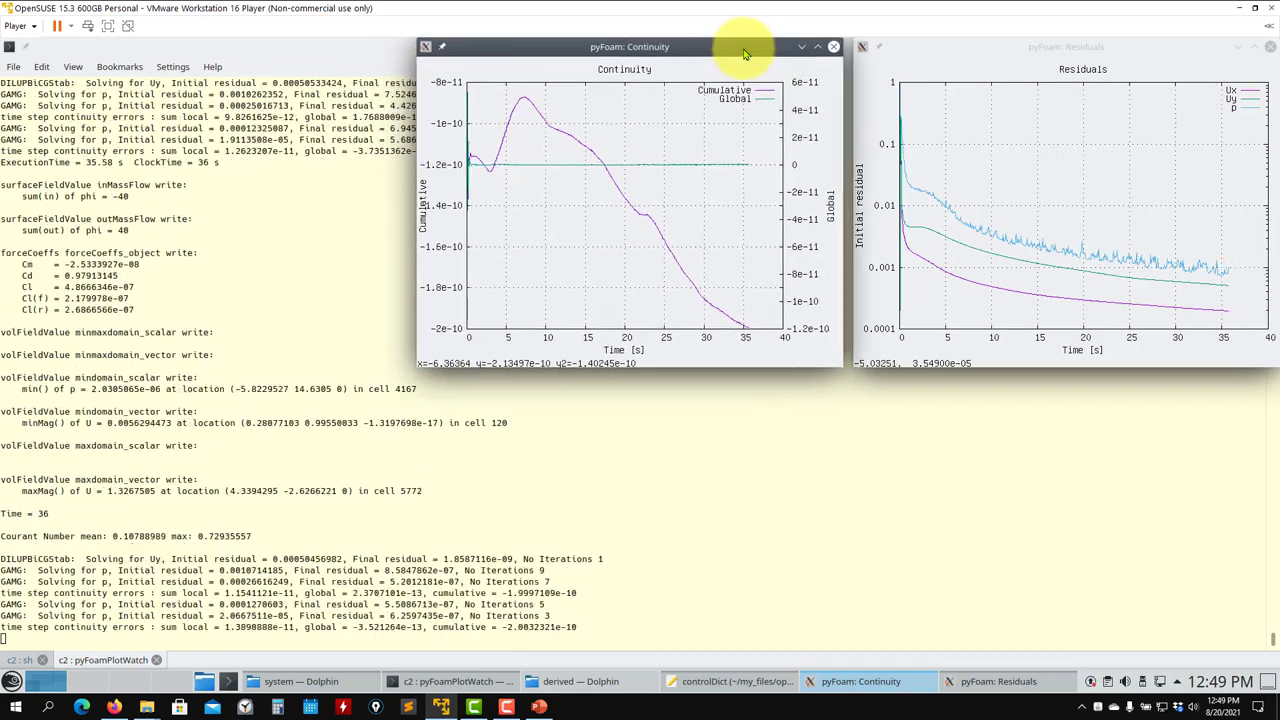
Run gnuplot scripts0/plot_coeffs in a third terminal session and place the coefficient plot beside the Continuity plot, with the terminal minimized
click(90, 188)
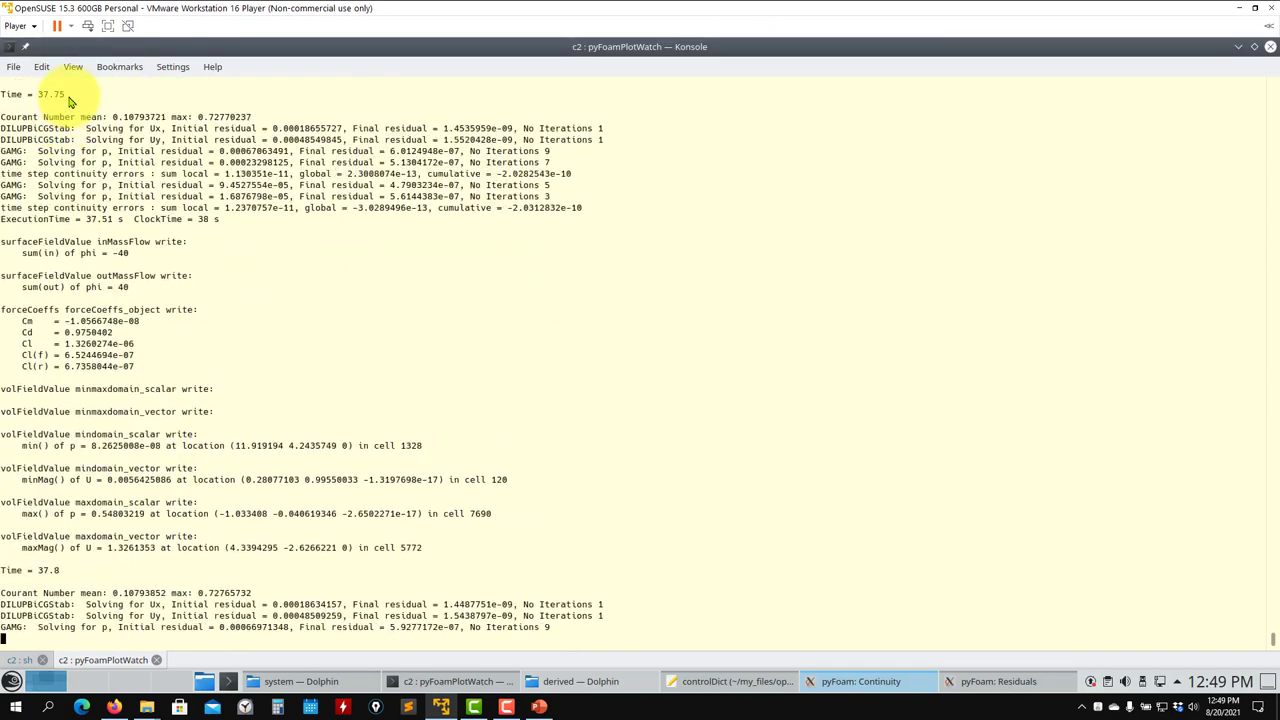
click(13, 66)
click(37, 103)
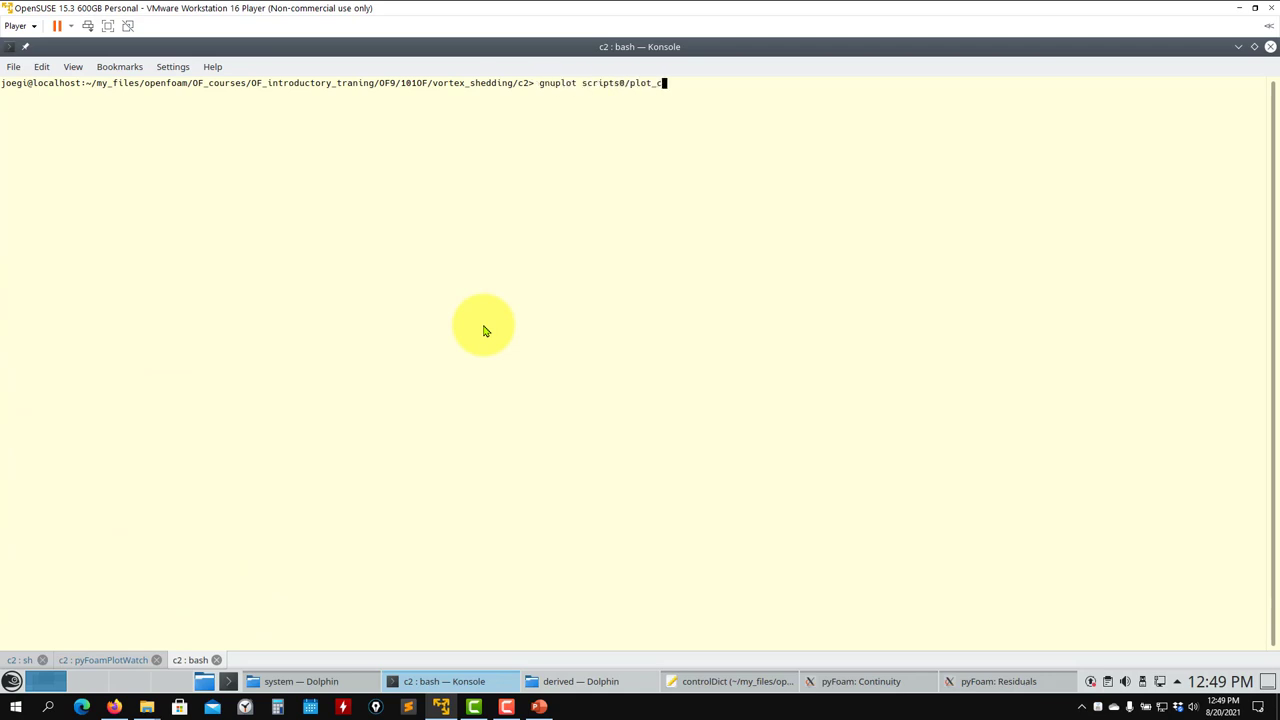
key(Return)
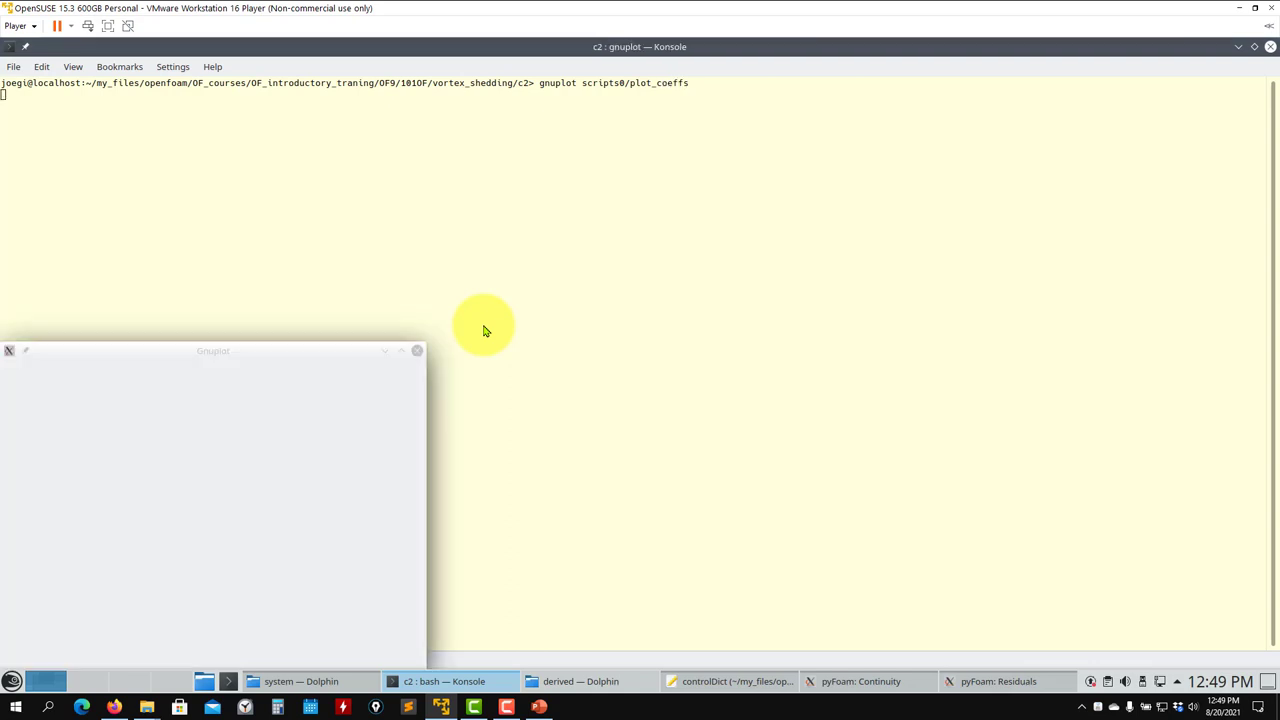
click(1243, 49)
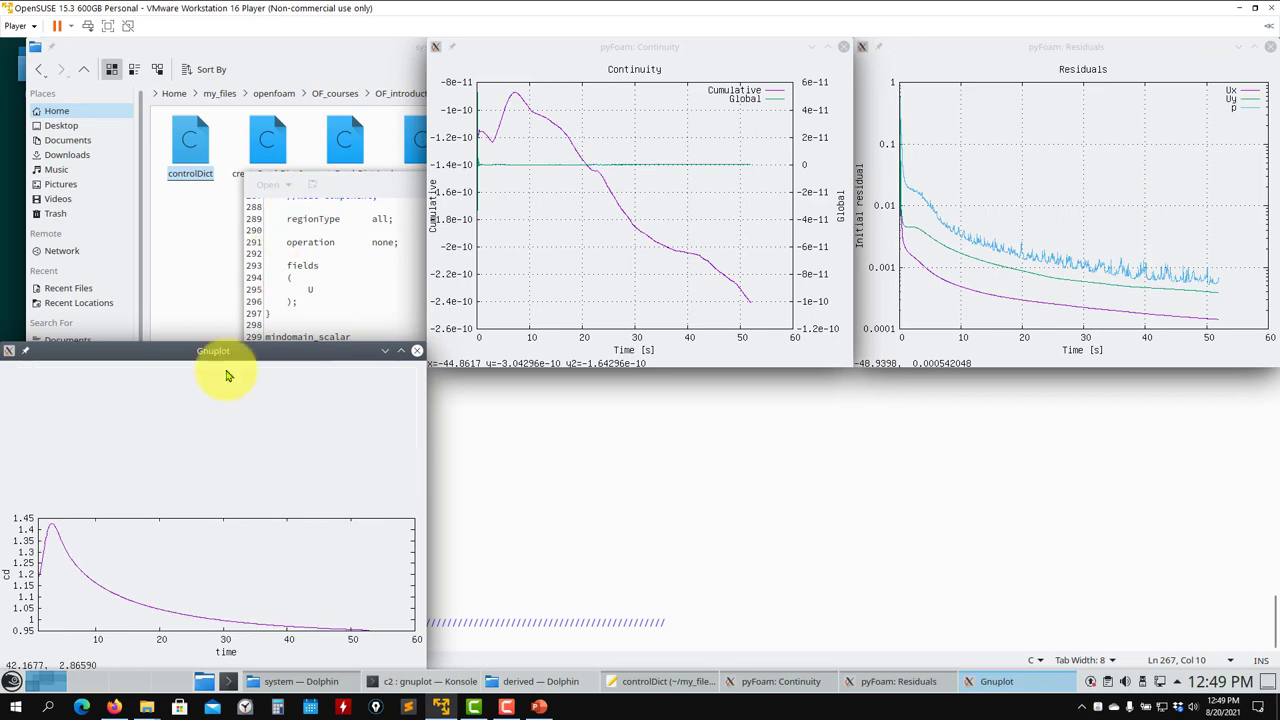
drag(229, 352, 267, 70)
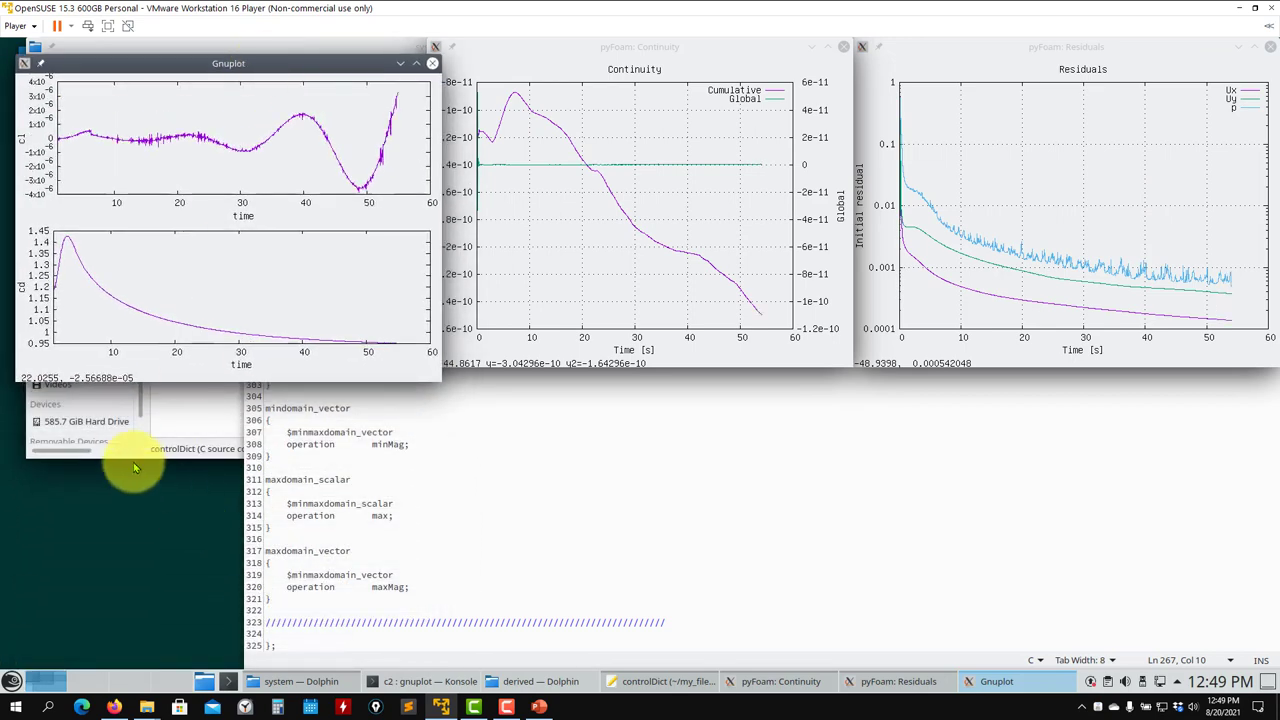
Check the time folders written in the c2 case folder, and move the Gnuplot window clear below the other plots
click(177, 423)
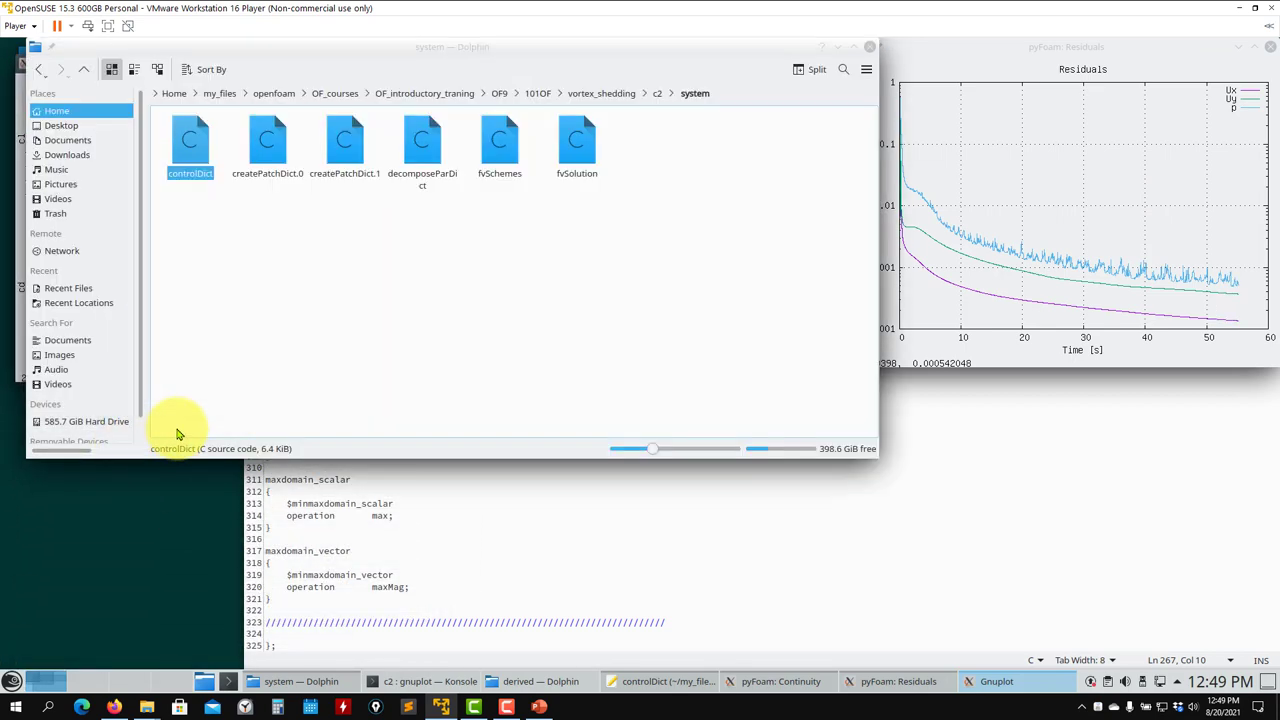
click(658, 93)
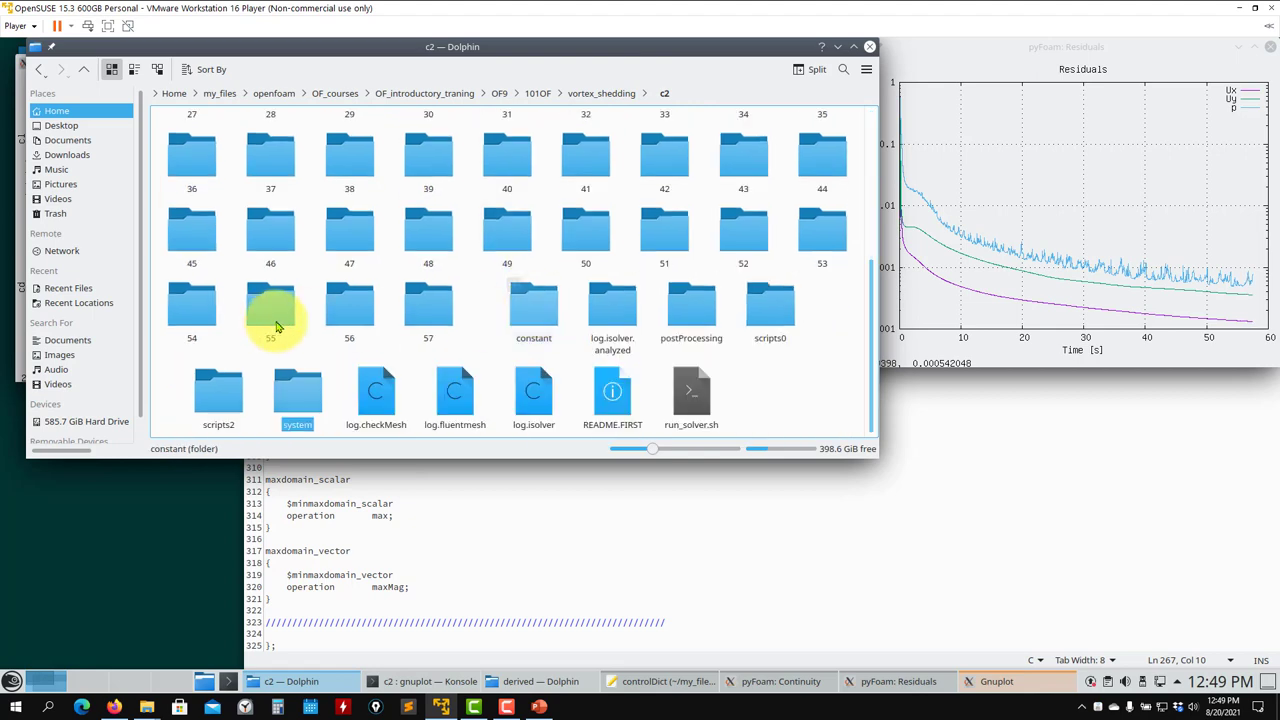
click(837, 46)
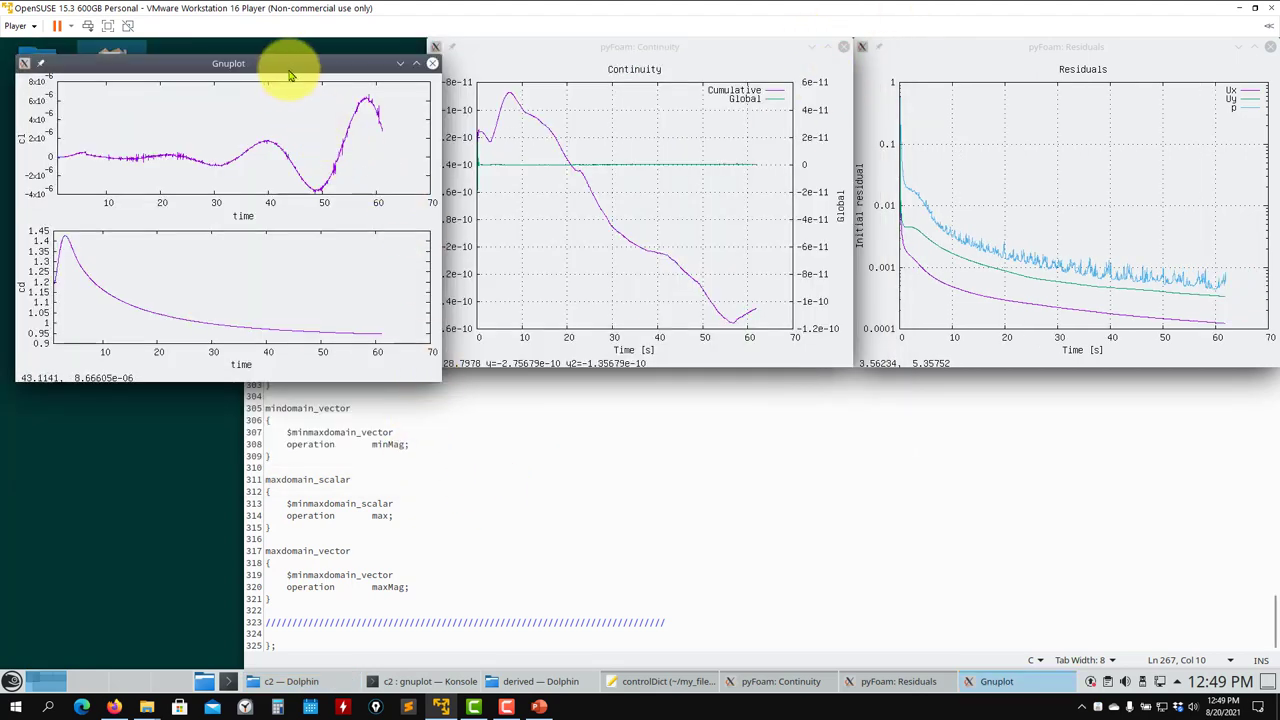
drag(286, 68, 304, 348)
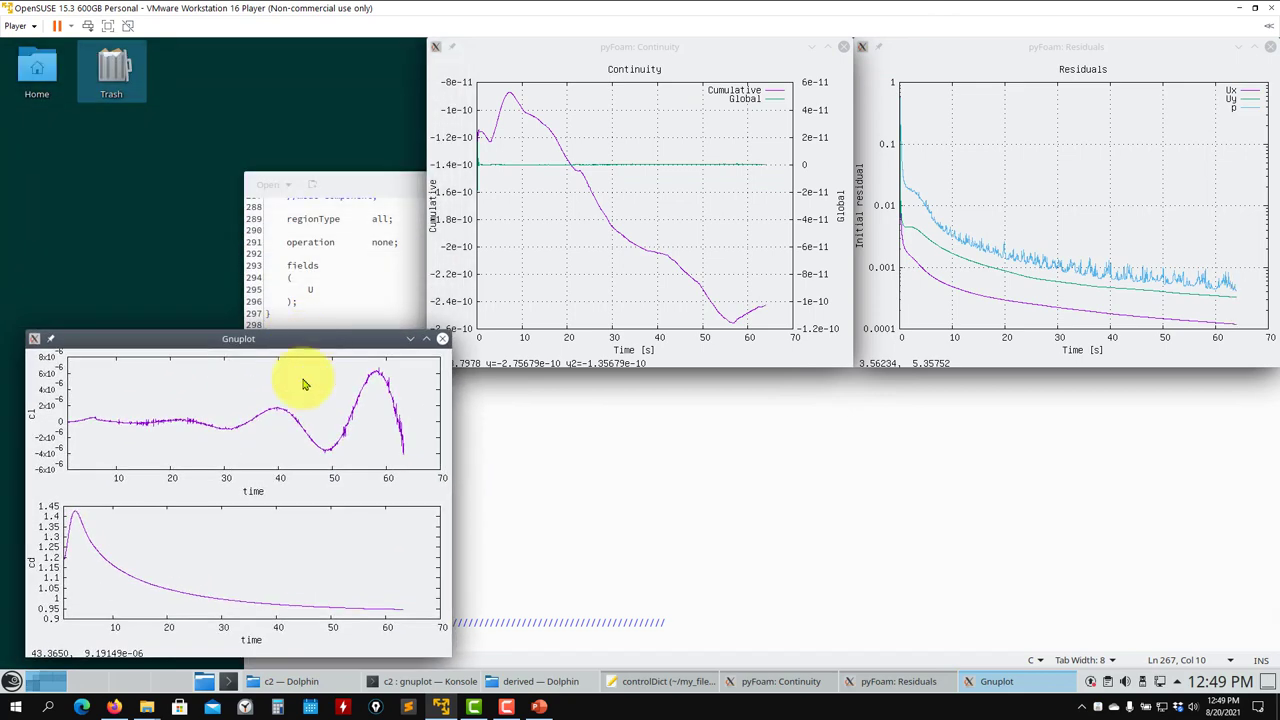
Browse from the c2 case folder to postProcessing/forceCoeffs_object/0
click(290, 681)
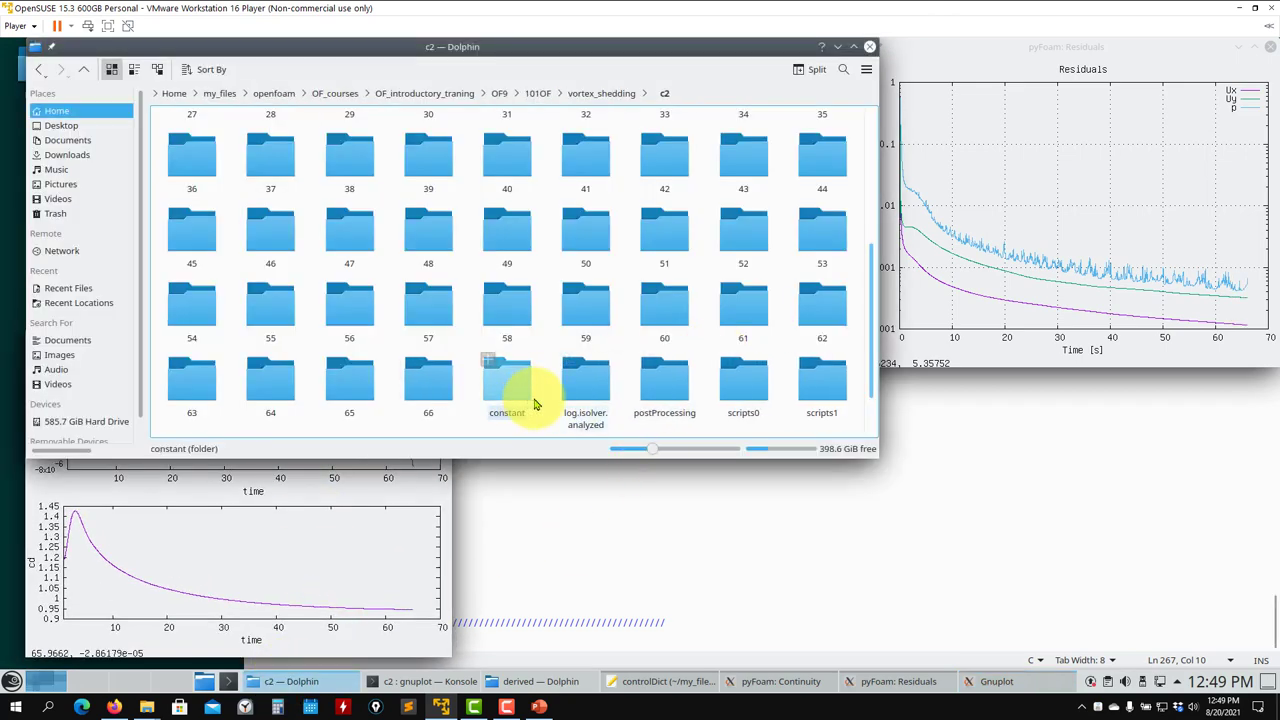
click(657, 386)
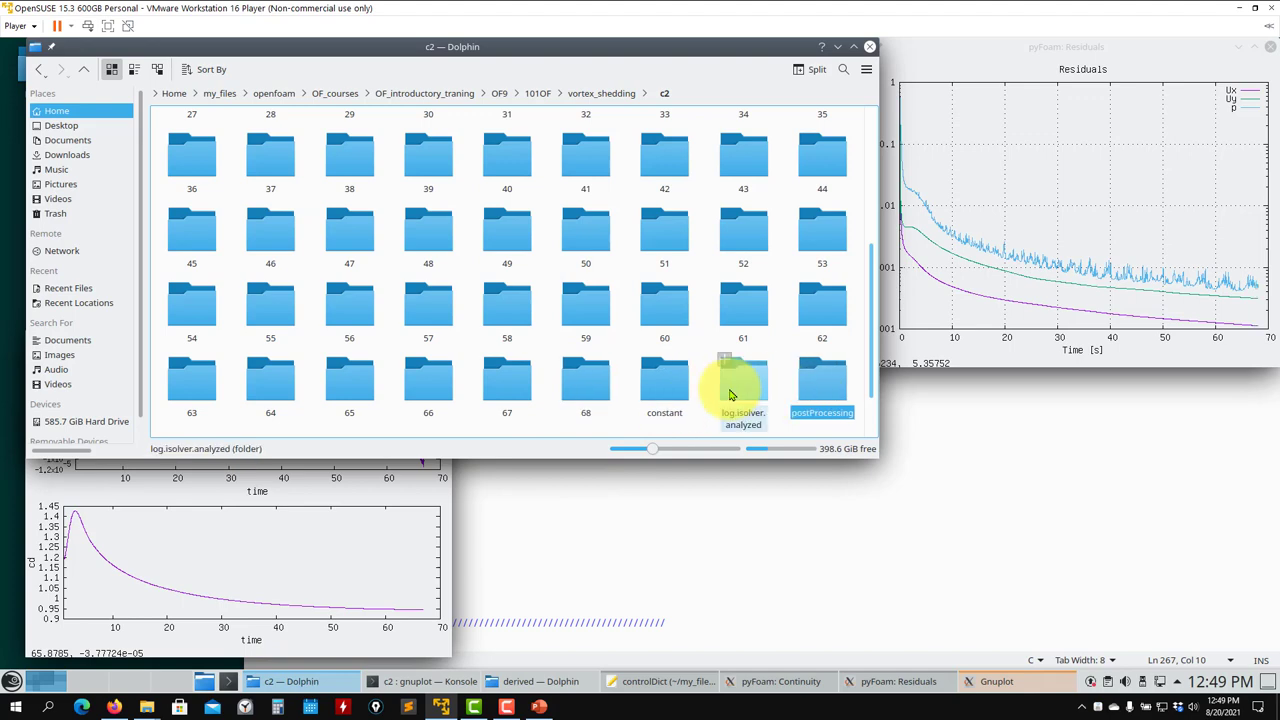
double_click(731, 396)
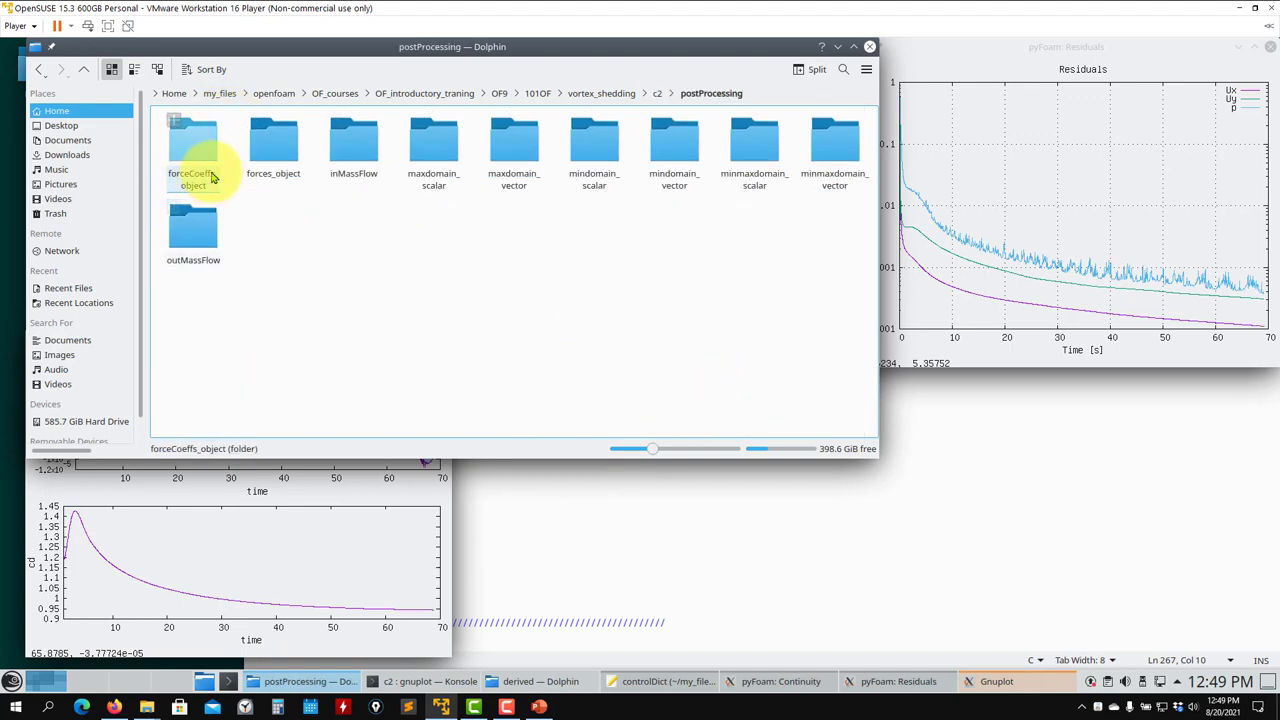
double_click(196, 150)
double_click(204, 162)
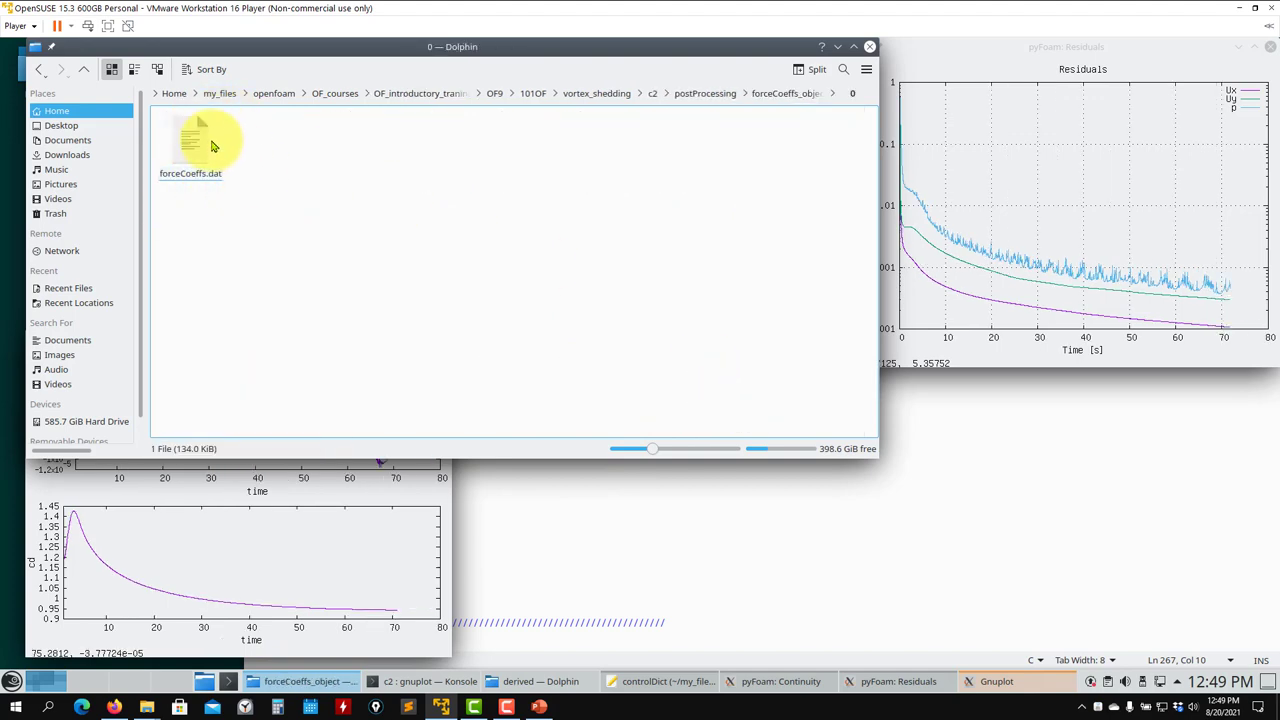
Open forceCoeffs.dat in Text Editor to inspect the recorded force coefficients
click(200, 150)
right_click(203, 150)
mouse_move(350, 180)
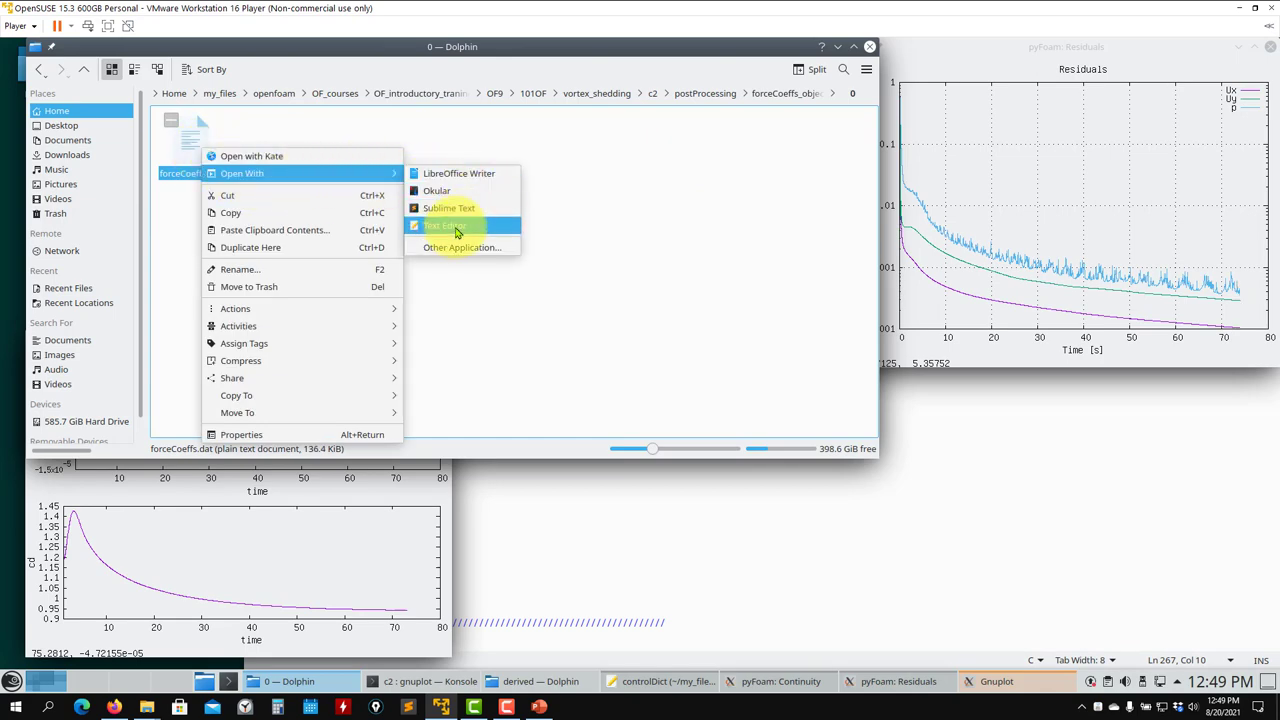
click(456, 234)
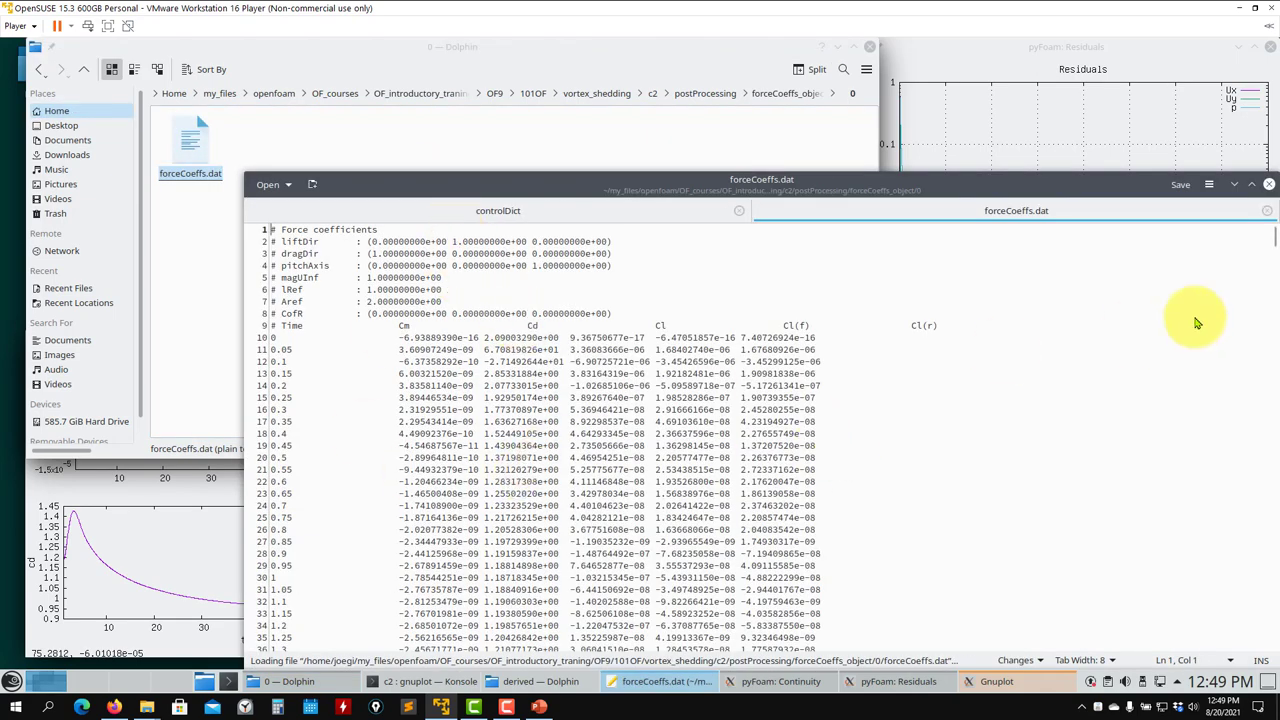
Close forceCoeffs.dat and minimize the editor and file manager to monitor the live residual, continuity and coefficient plots
click(1267, 210)
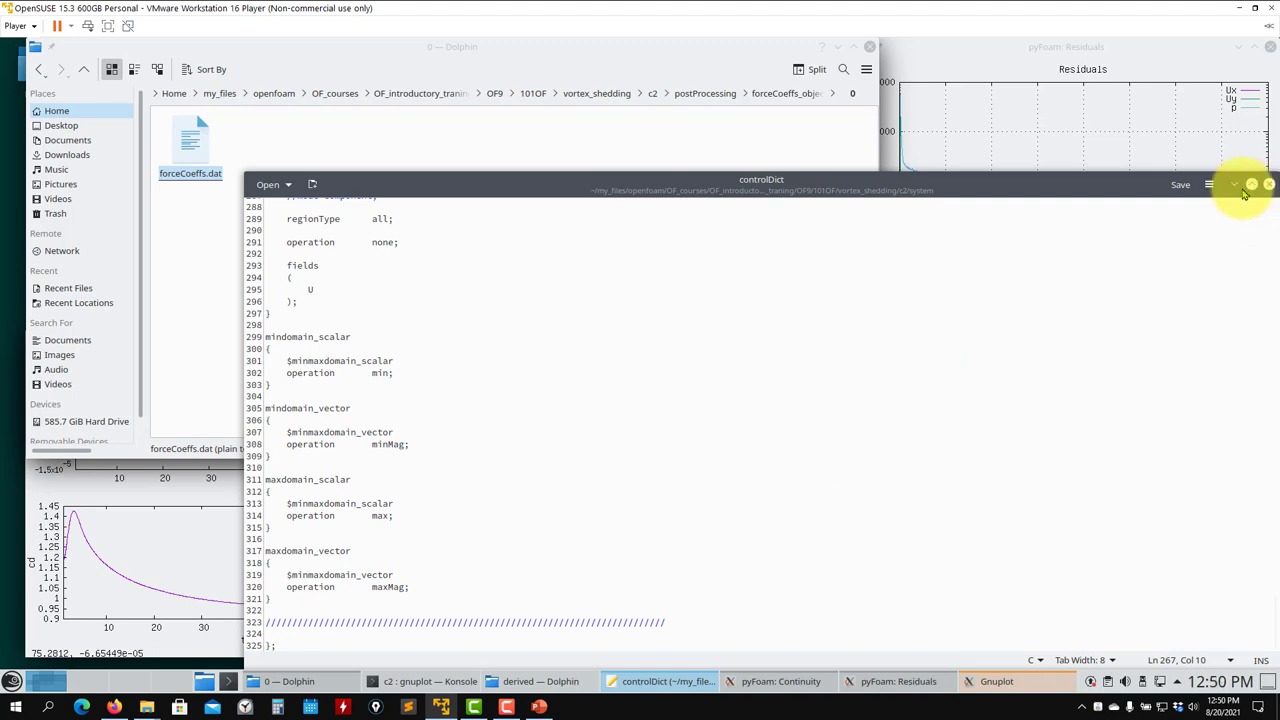
click(1268, 186)
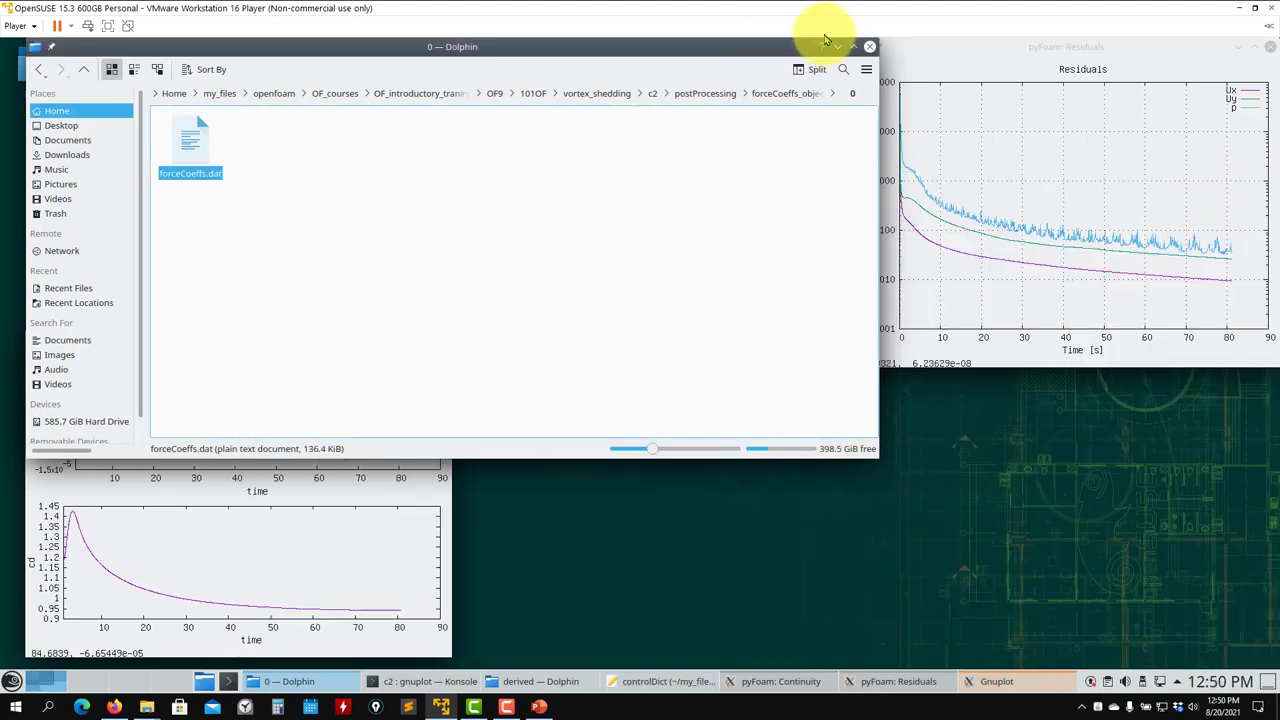
click(869, 47)
click(1097, 169)
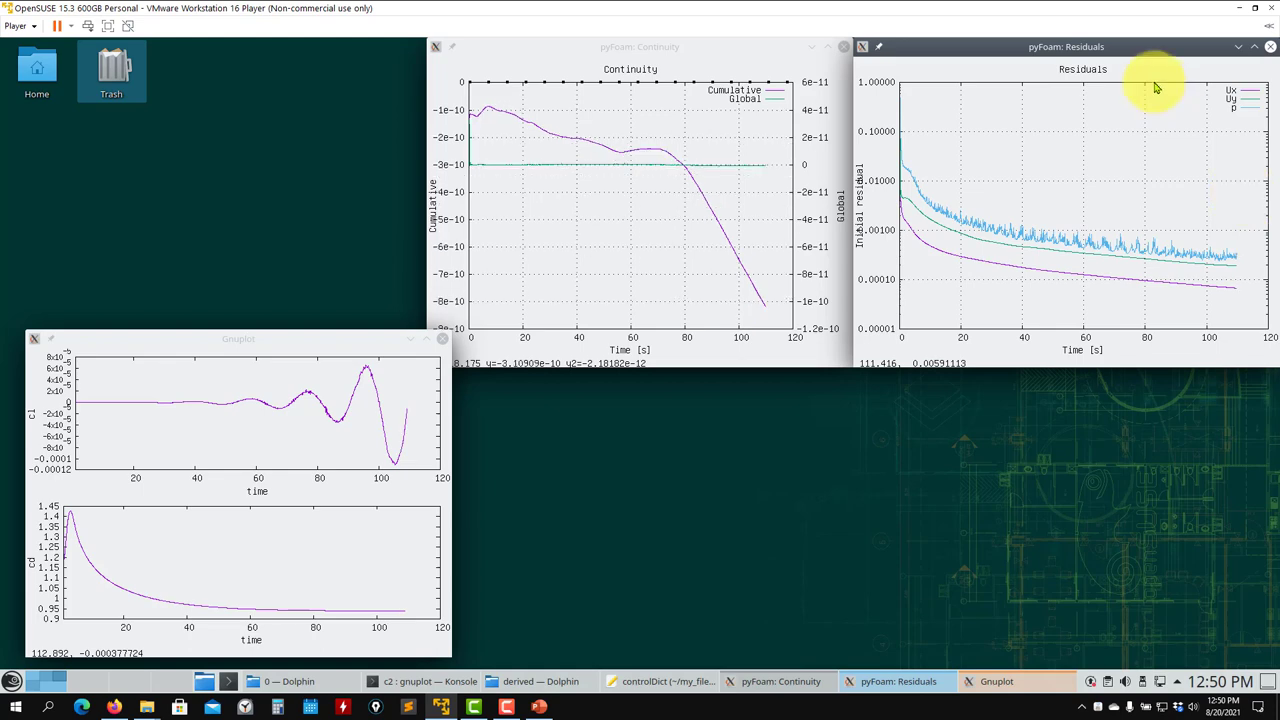
Rearrange the Continuity, Gnuplot and Residuals plot windows across the desktop so the curves of all three can be followed
drag(735, 48, 787, 358)
click(1102, 52)
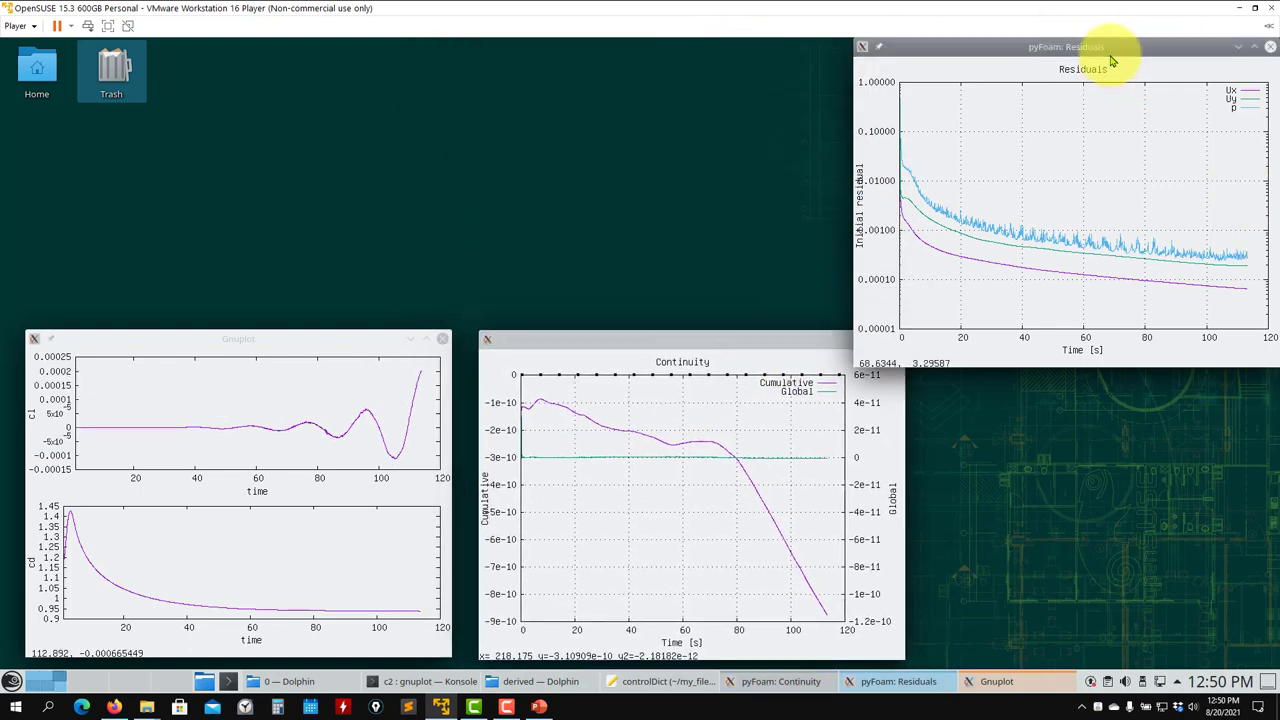
click(246, 351)
drag(325, 170, 205, 66)
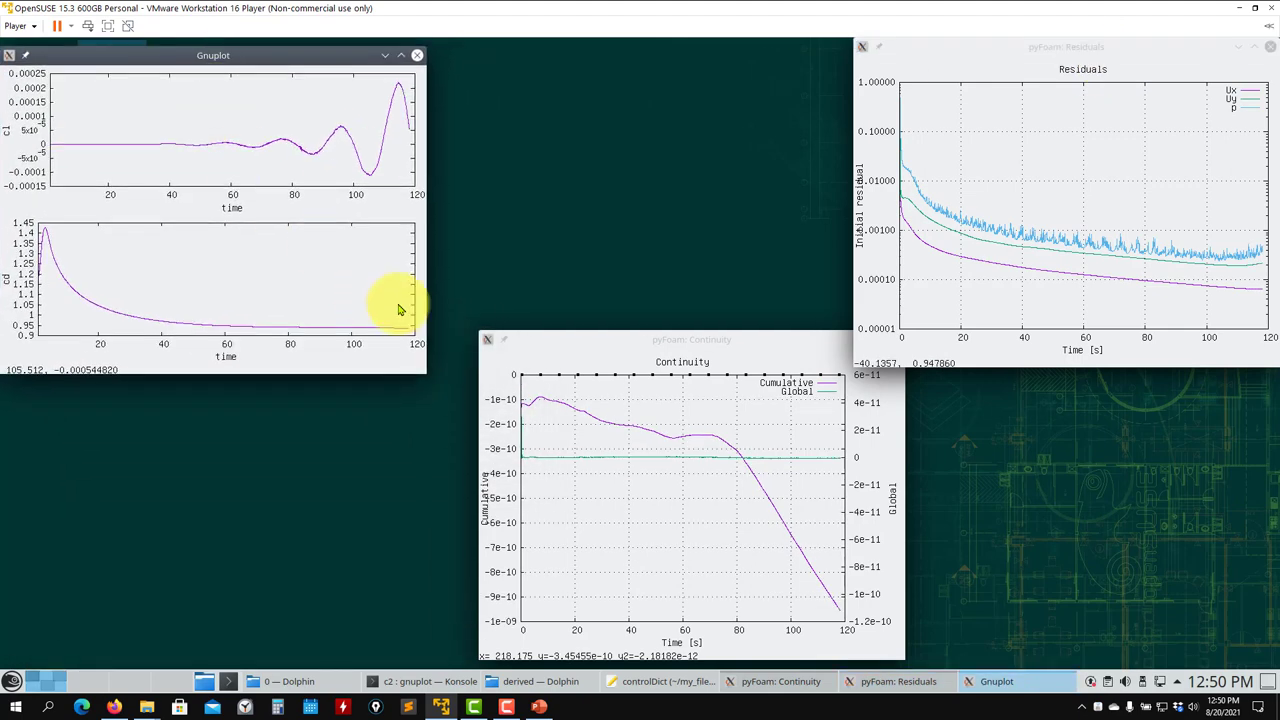
click(1100, 50)
drag(937, 57, 808, 68)
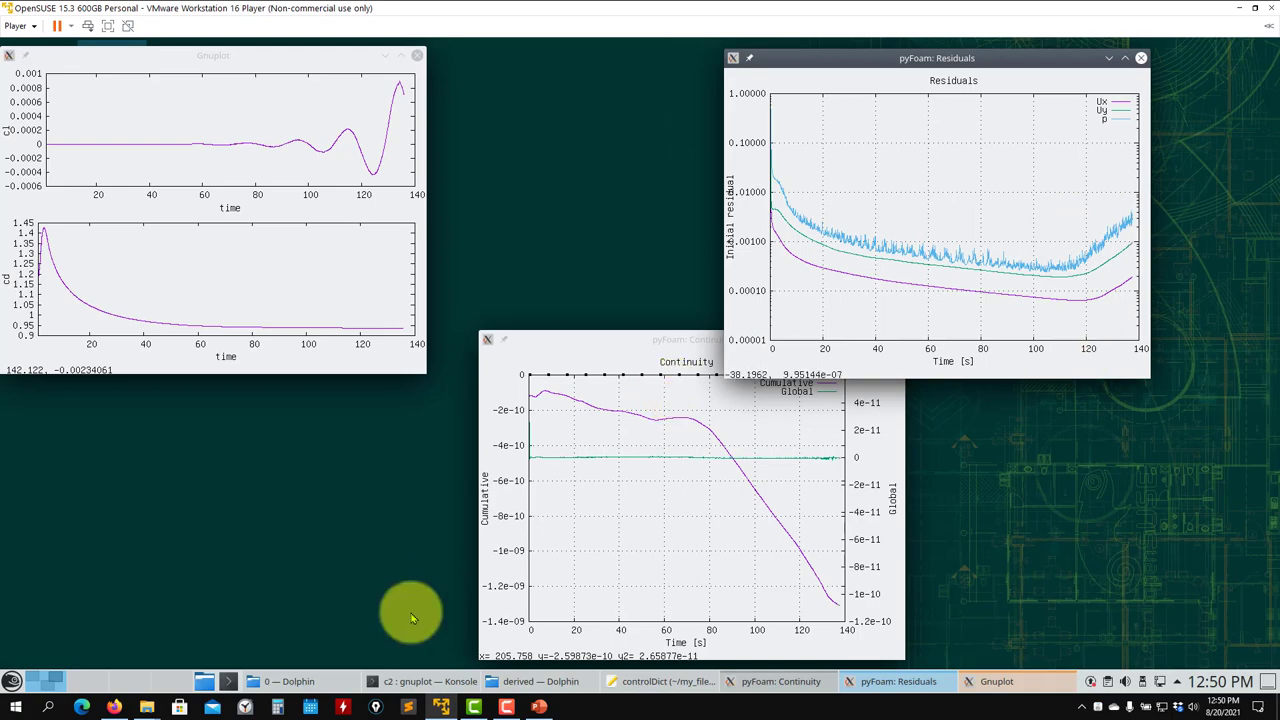
Examine the running solver's log in the terminal, marking the pressure residuals and the global continuity error of one time step
click(410, 681)
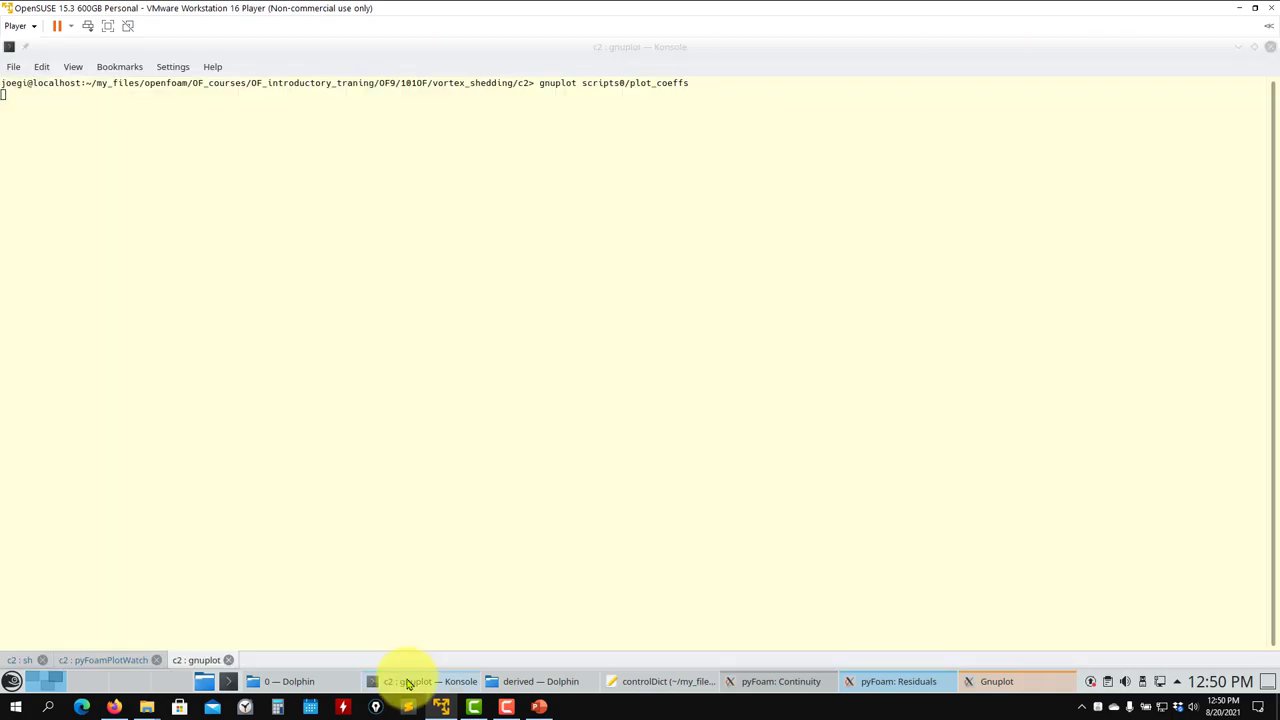
click(20, 660)
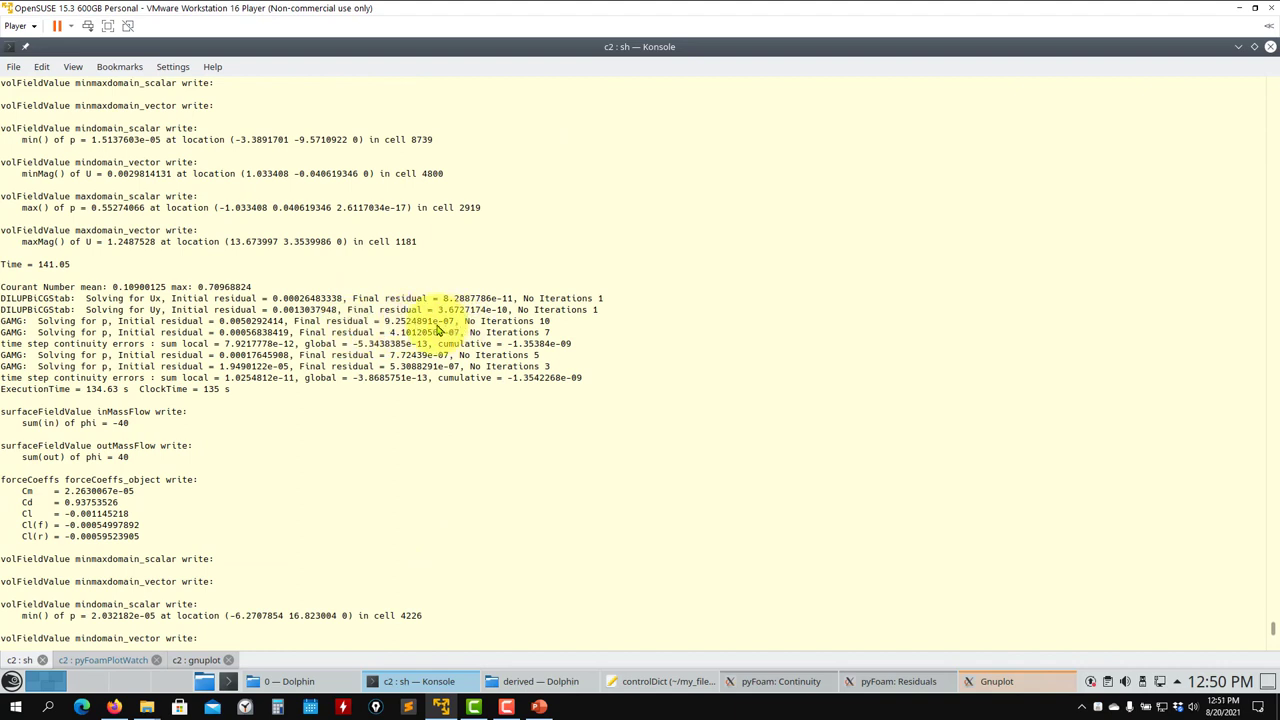
drag(456, 322, 388, 324)
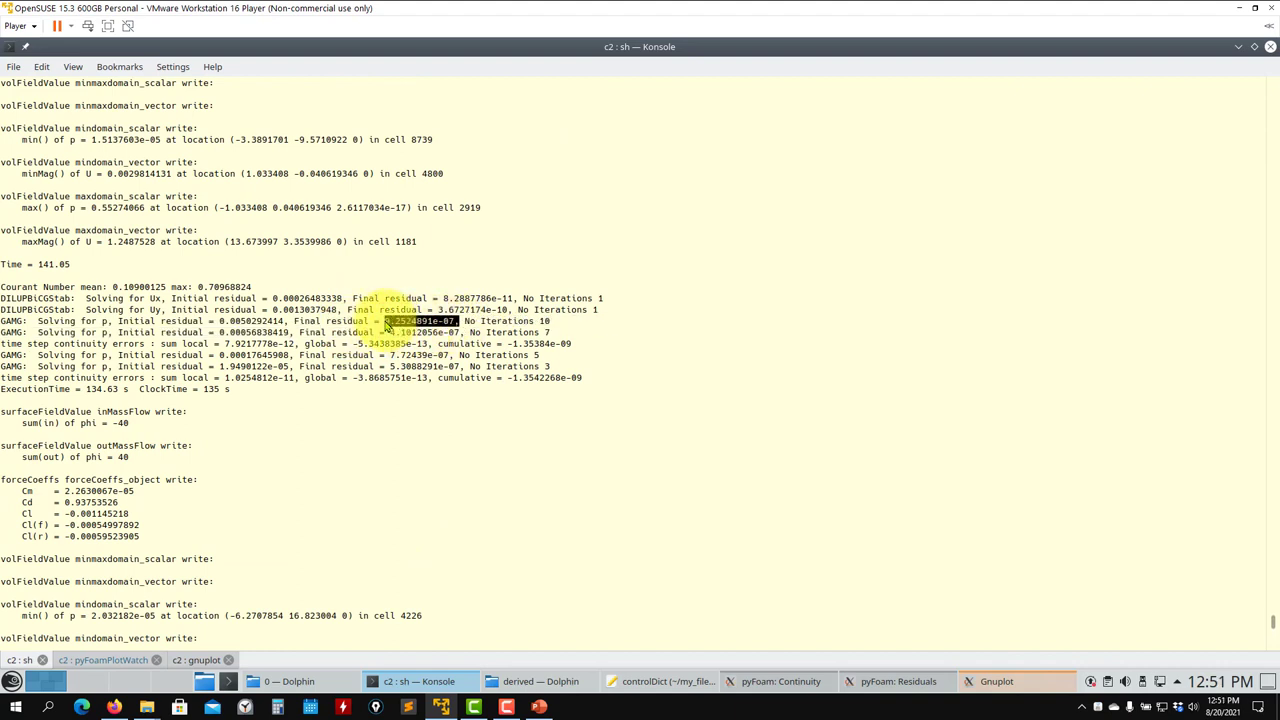
double_click(412, 344)
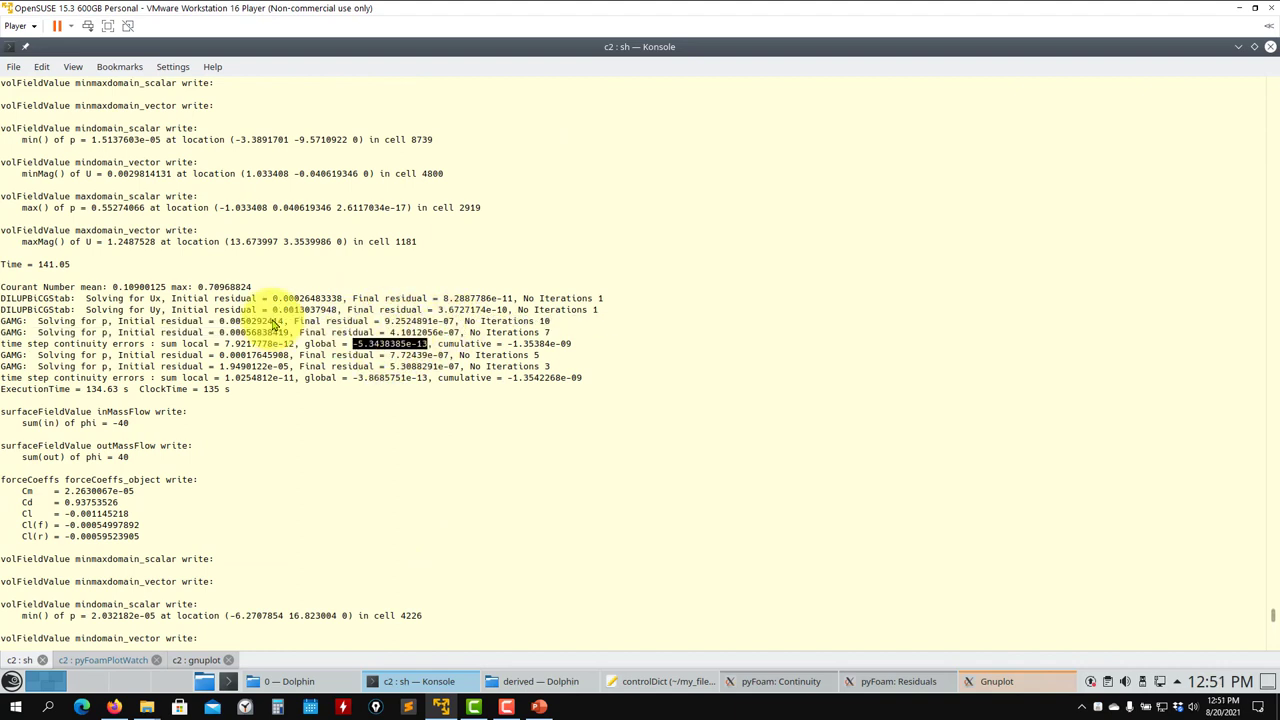
double_click(252, 332)
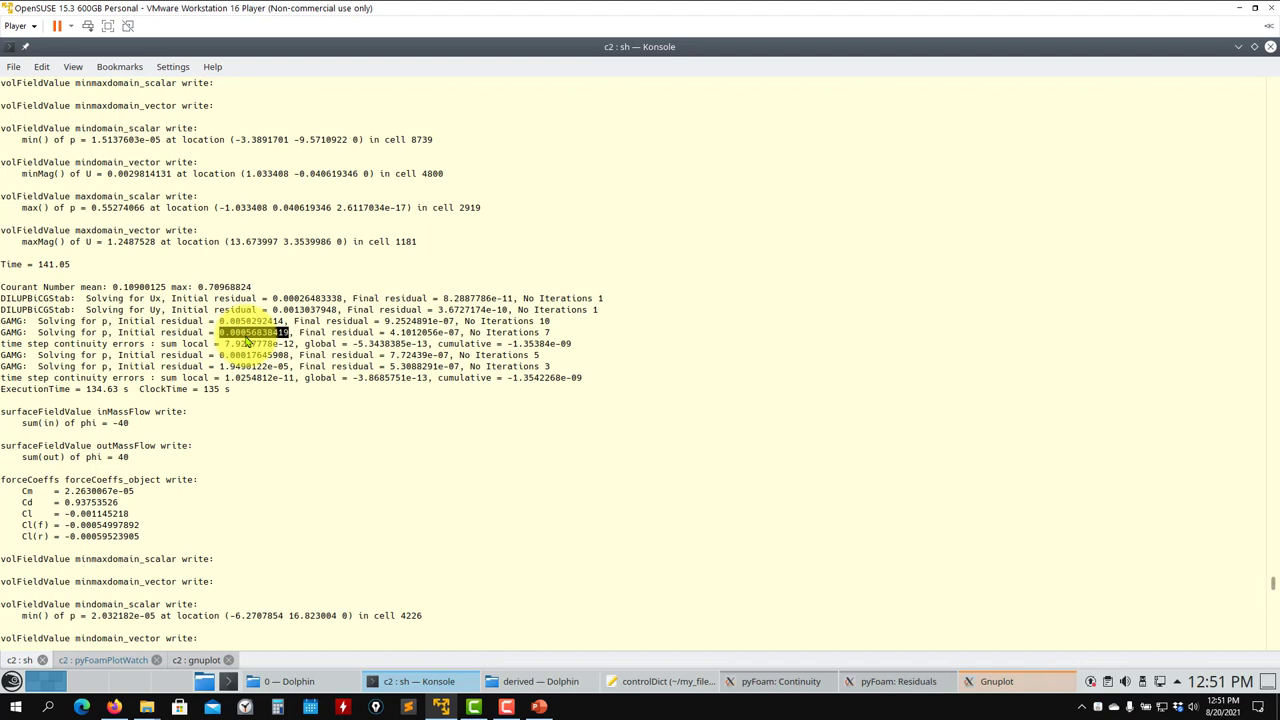
Switch to the PowerPoint presentation and play slide 201 with the velocity and vorticity magnitude animations as a slide show
click(1238, 47)
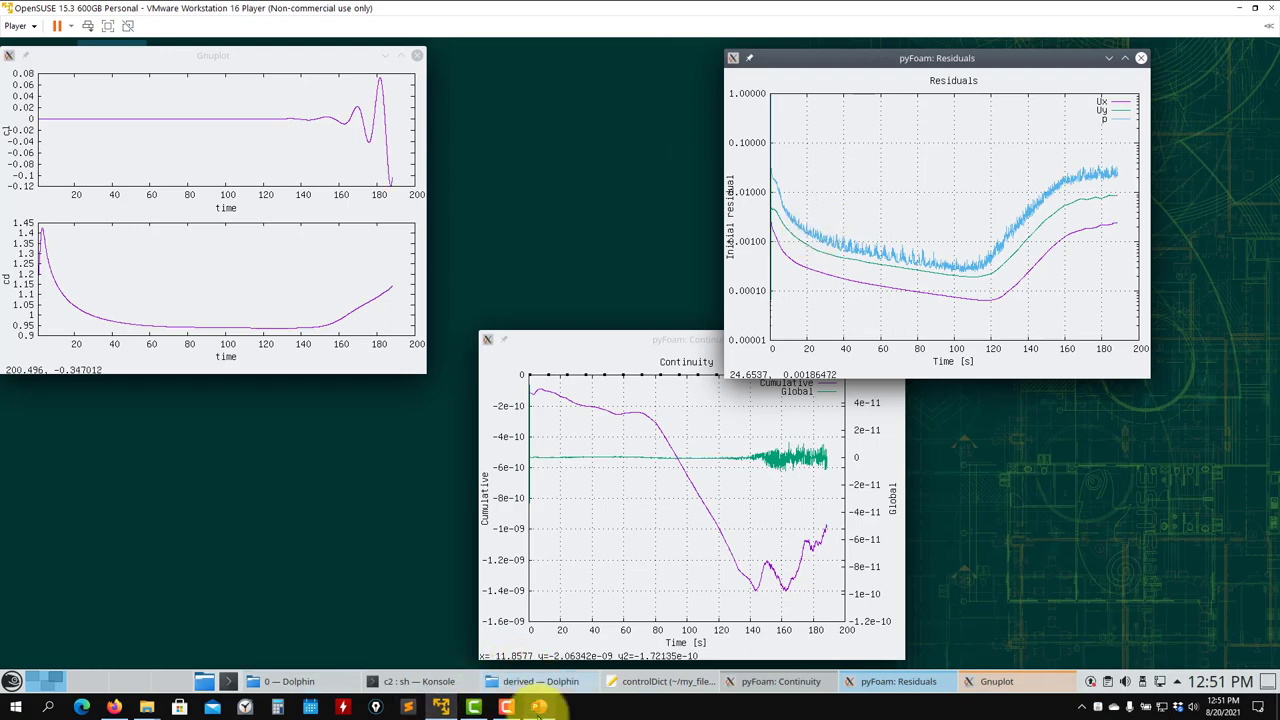
click(539, 706)
scroll(73, 488, up, 9)
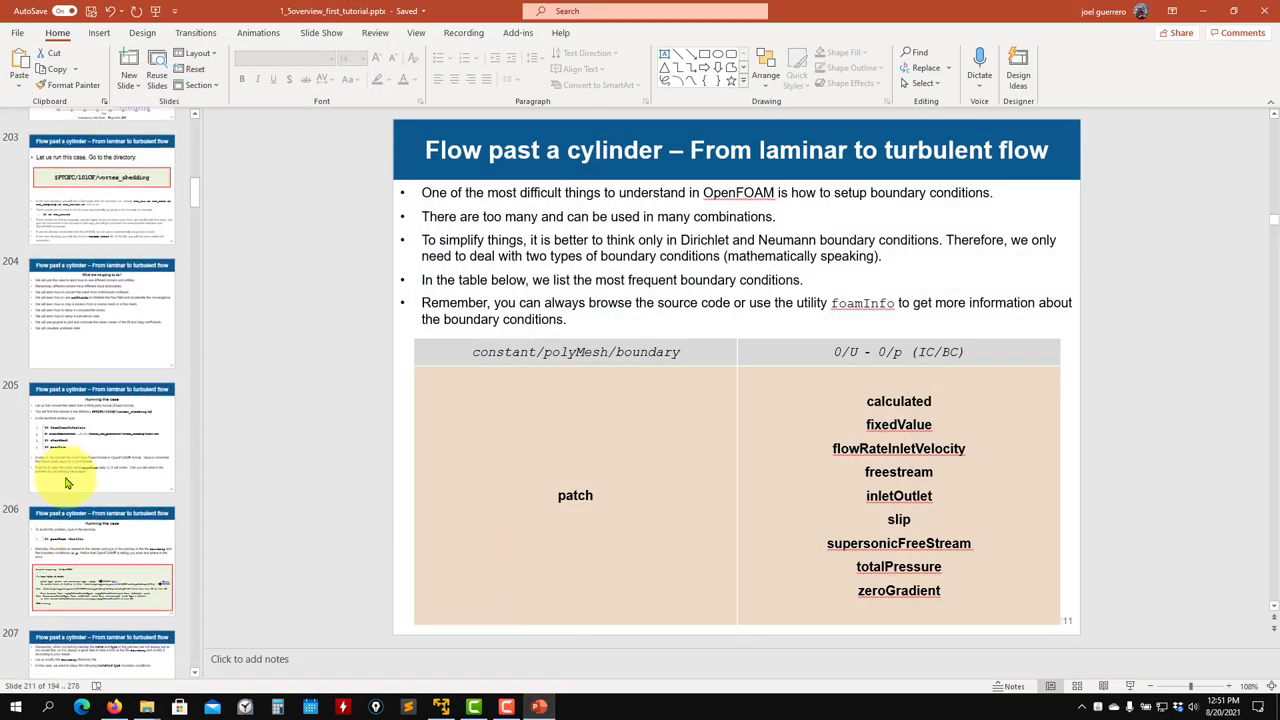
click(105, 307)
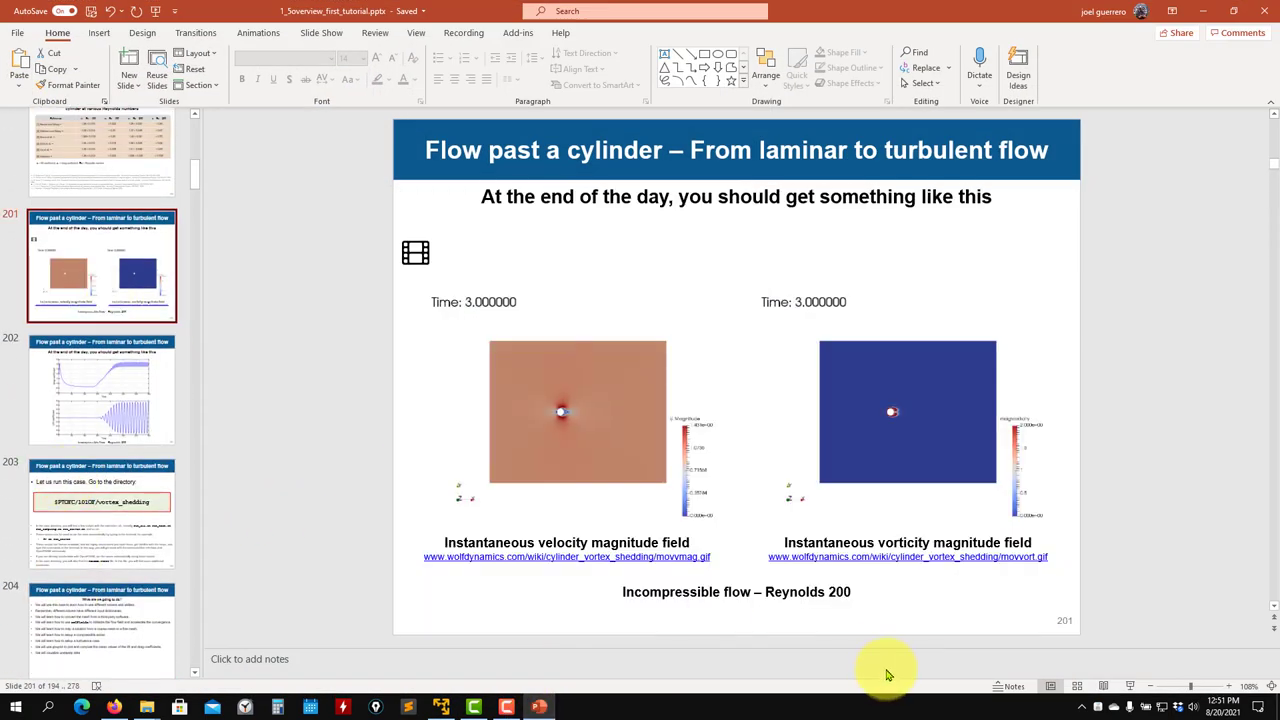
click(1131, 687)
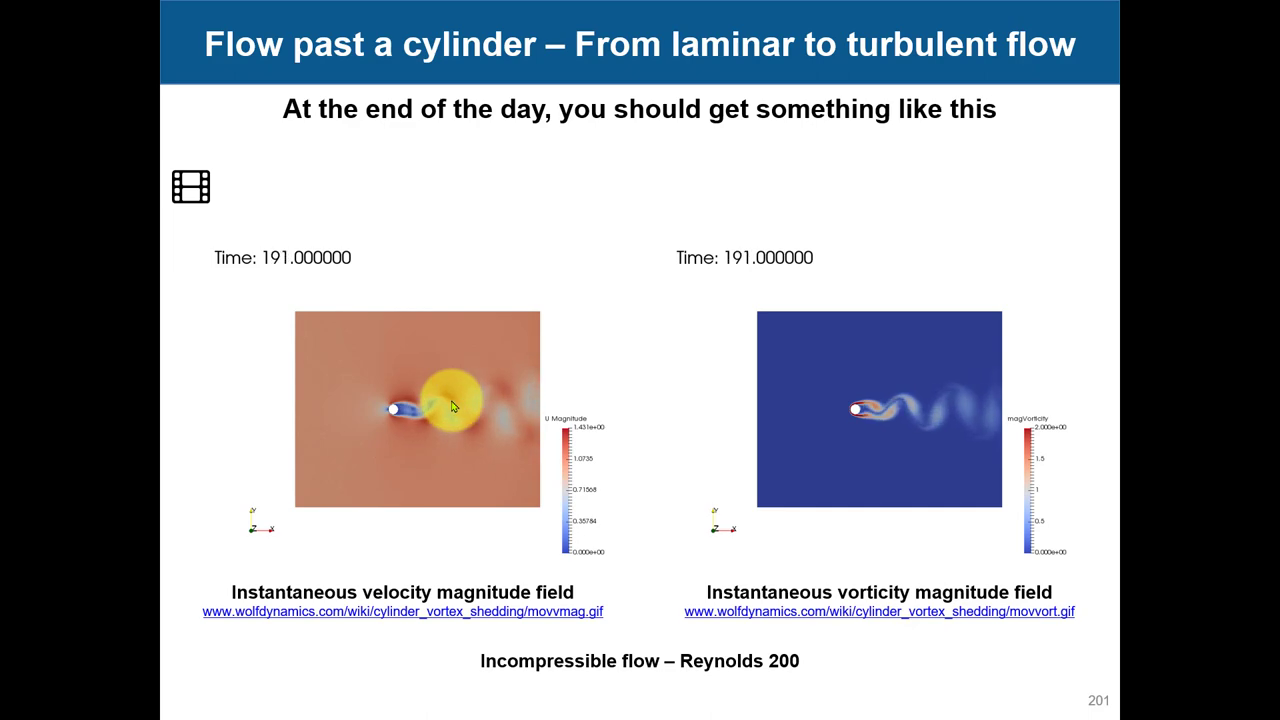
key(Escape)
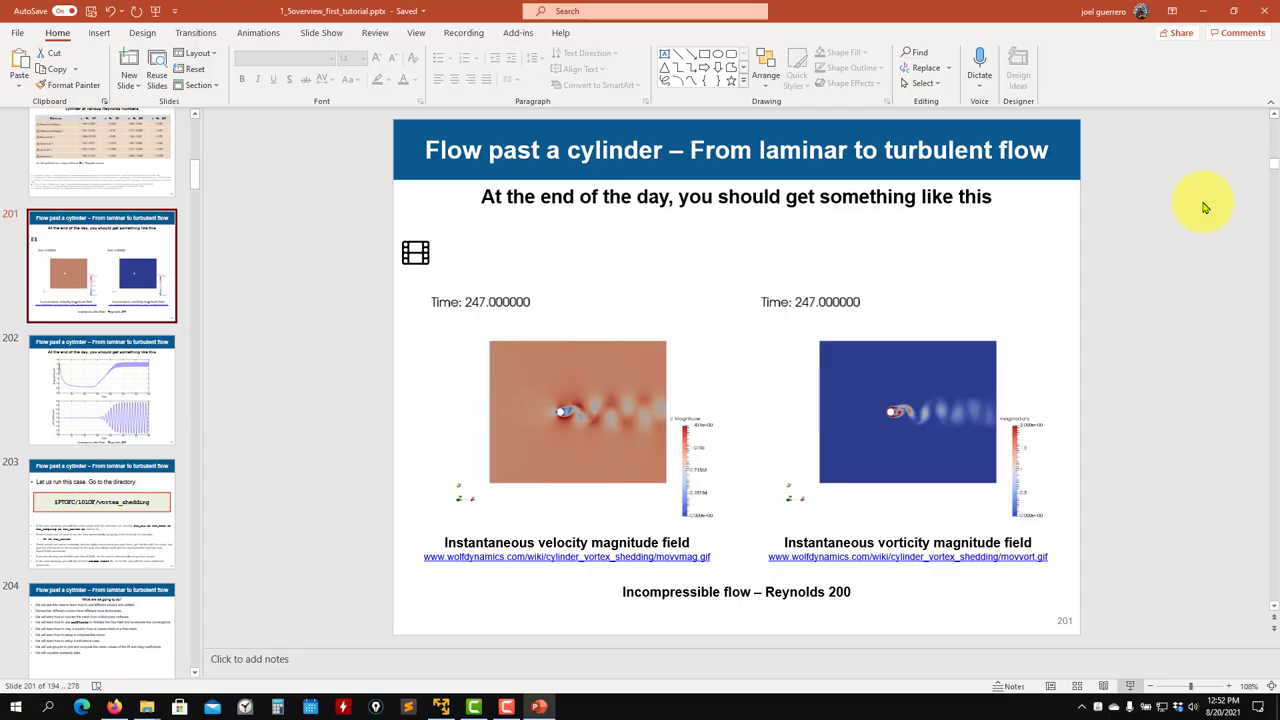
key(Down)
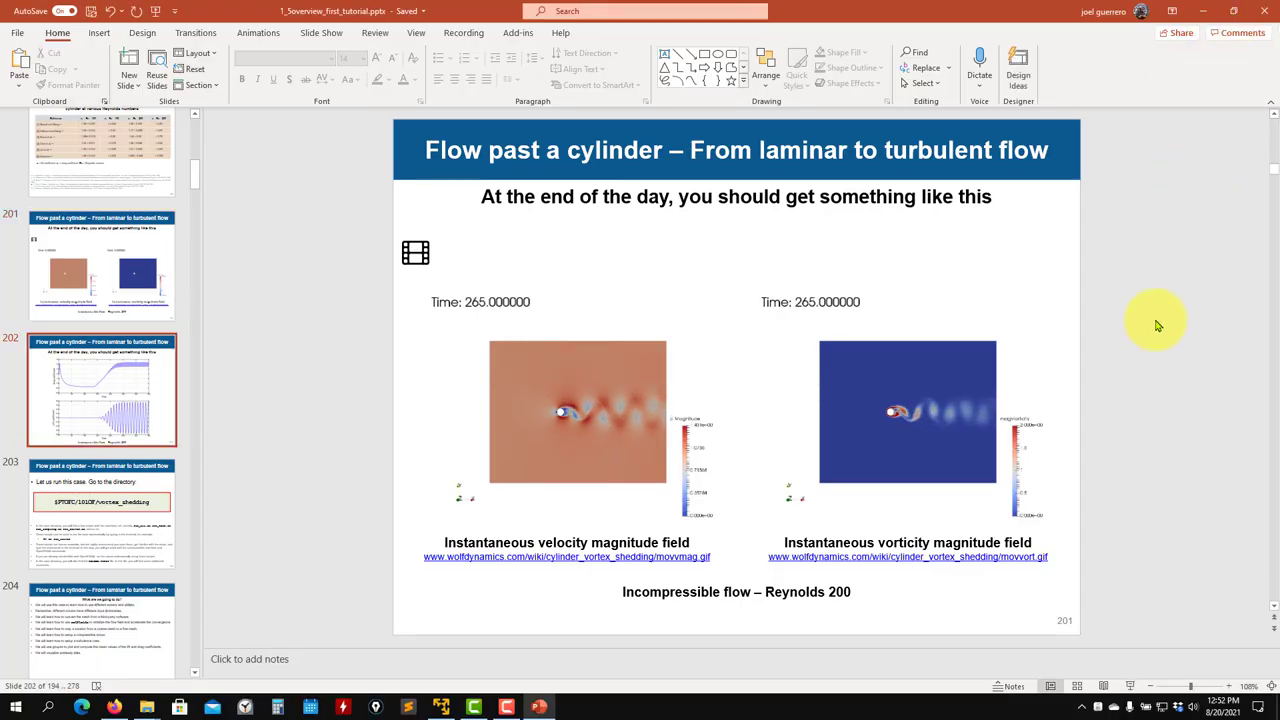
Return to the virtual machine desktop and spread out the Residuals, Continuity and Gnuplot windows to view the plots
click(1203, 11)
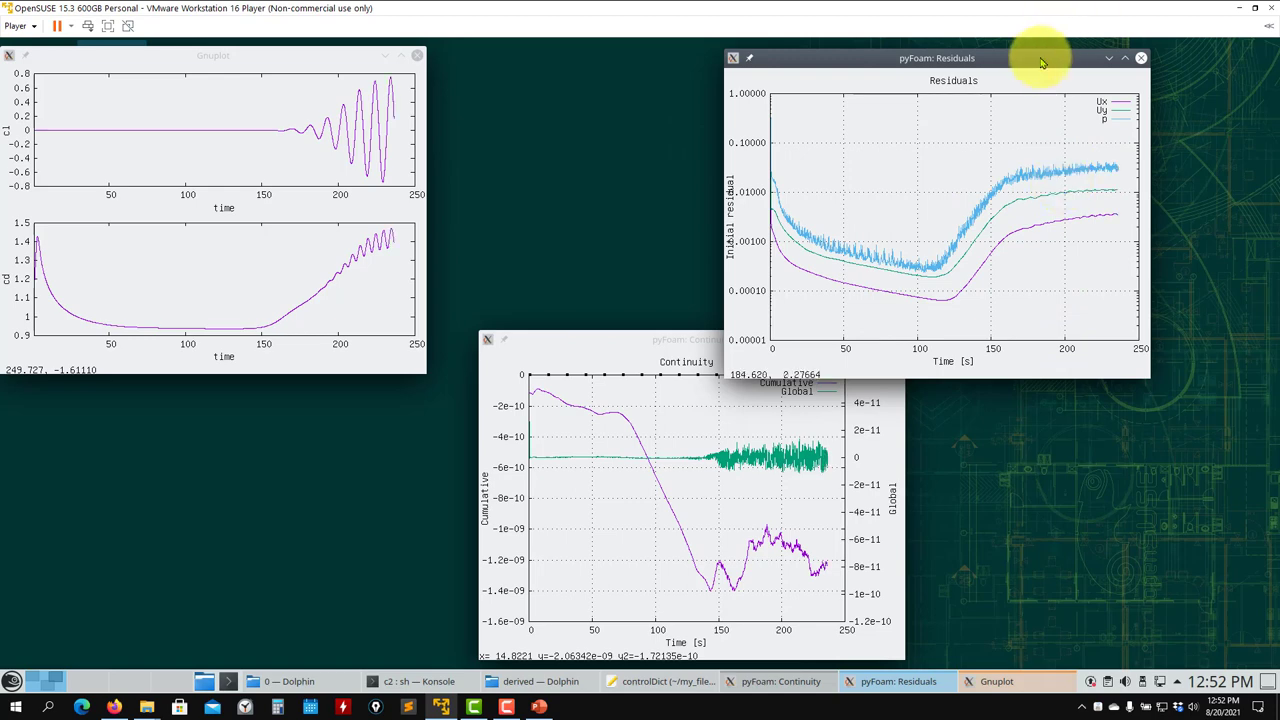
drag(1049, 65, 1023, 62)
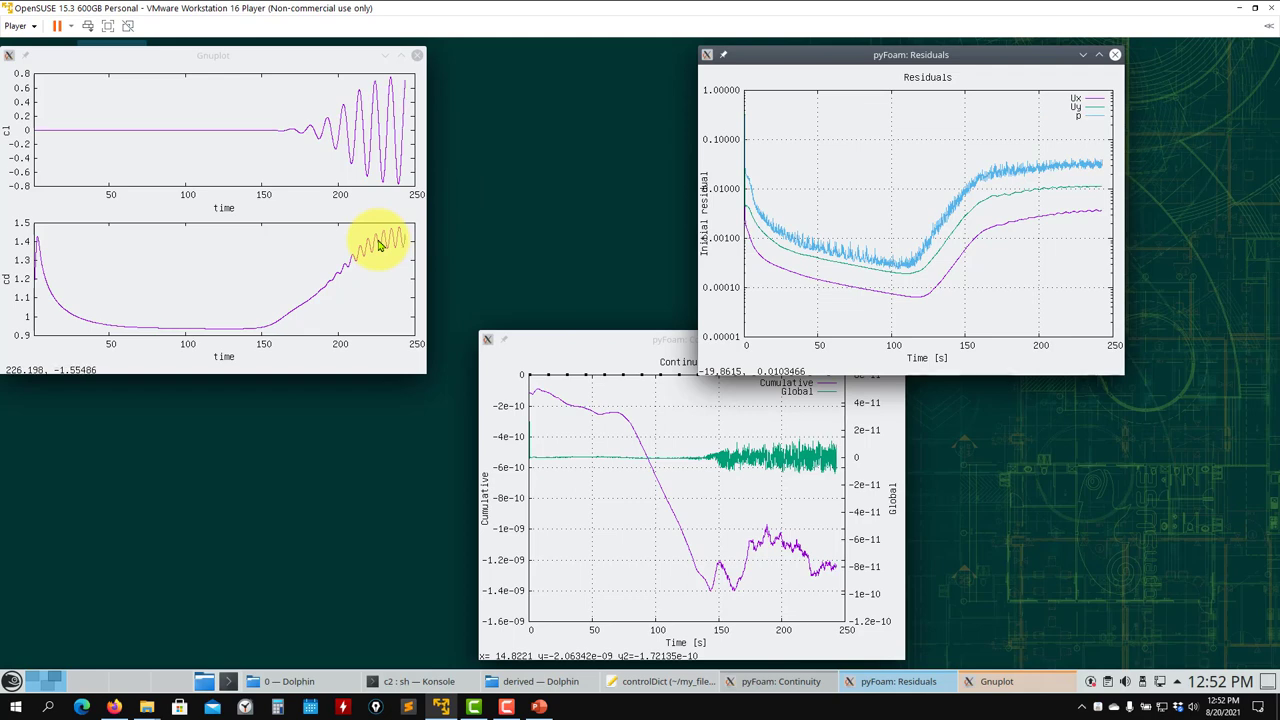
drag(602, 345, 958, 349)
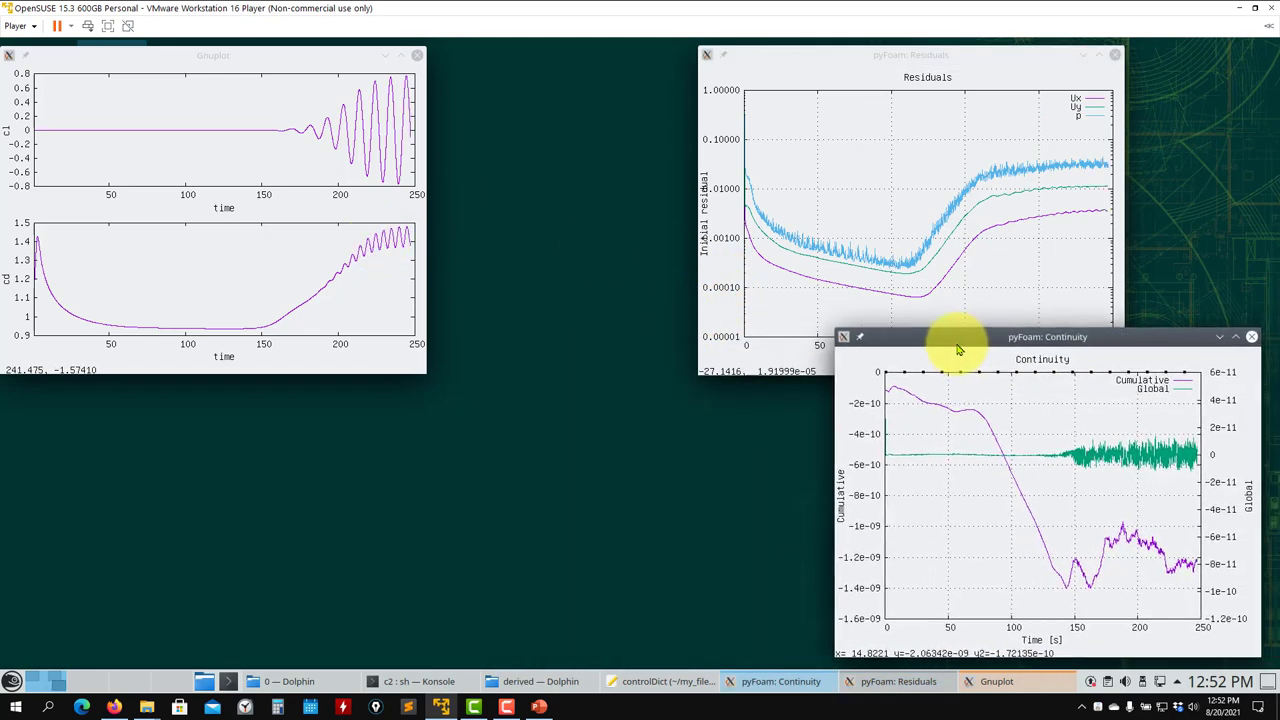
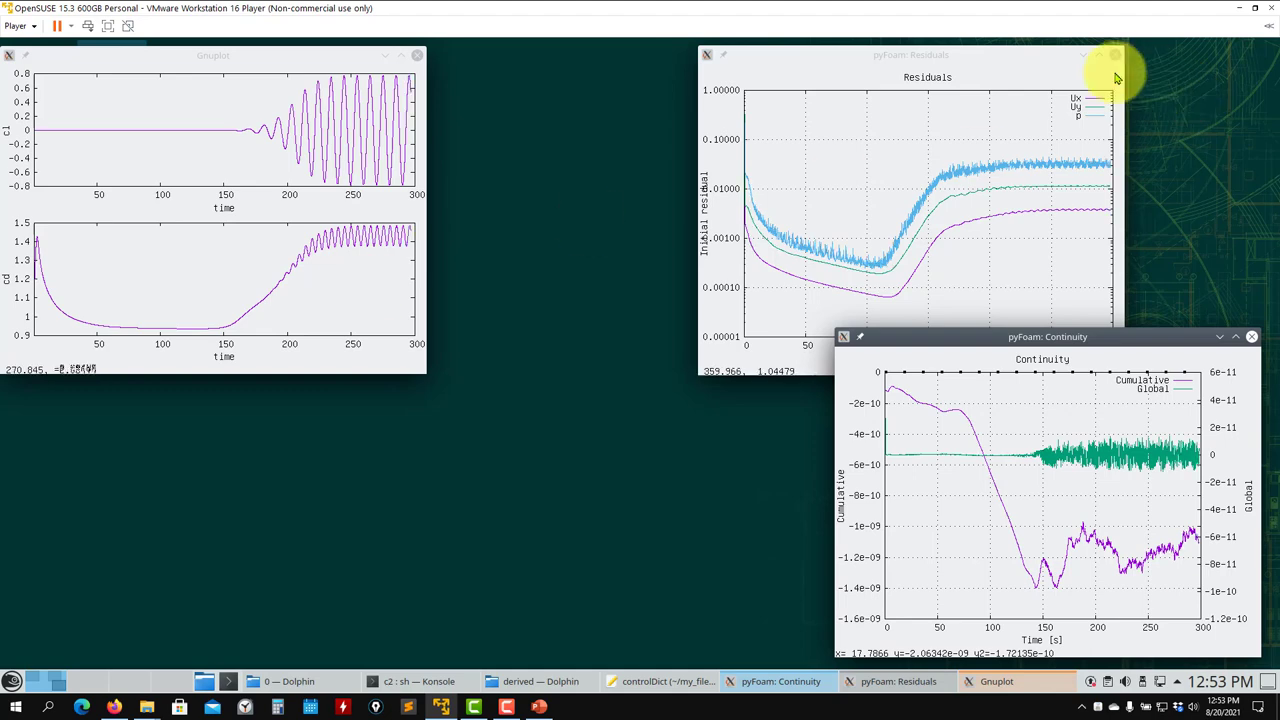
click(934, 56)
drag(232, 57, 500, 61)
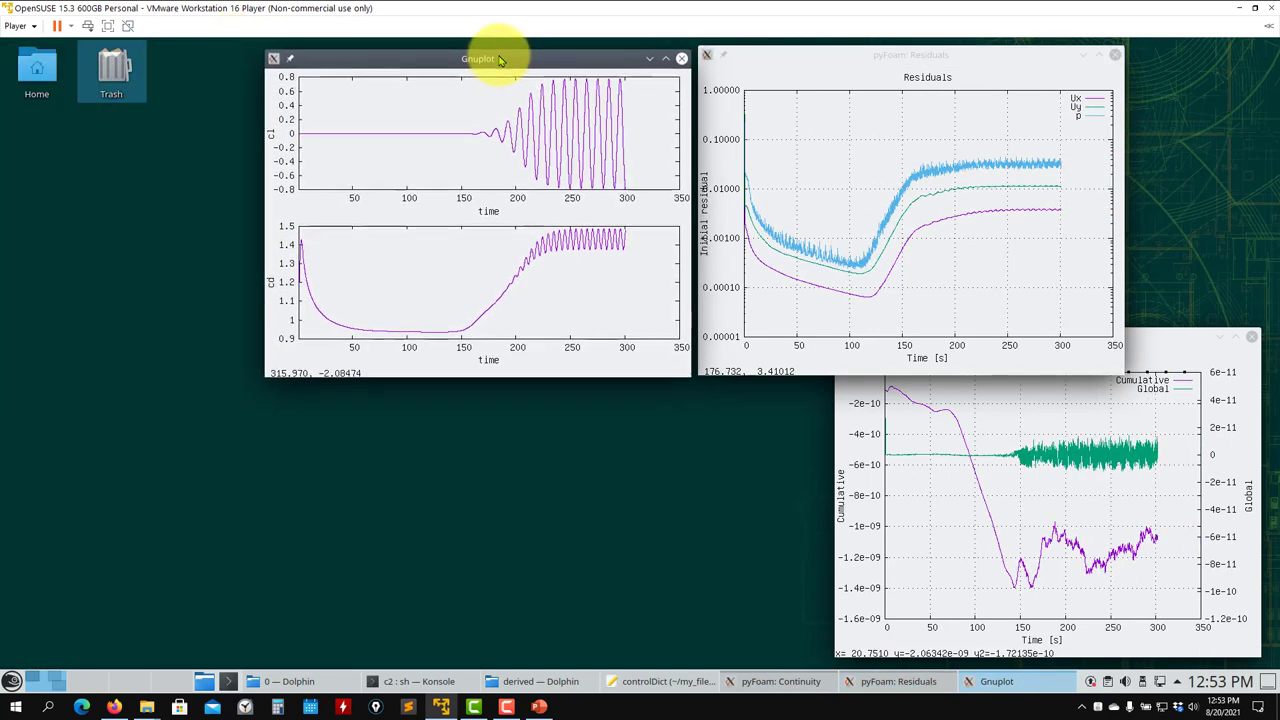
Examine the inMassFlow, outMassFlow and forceCoeffs output in the solver log in Konsole
click(414, 681)
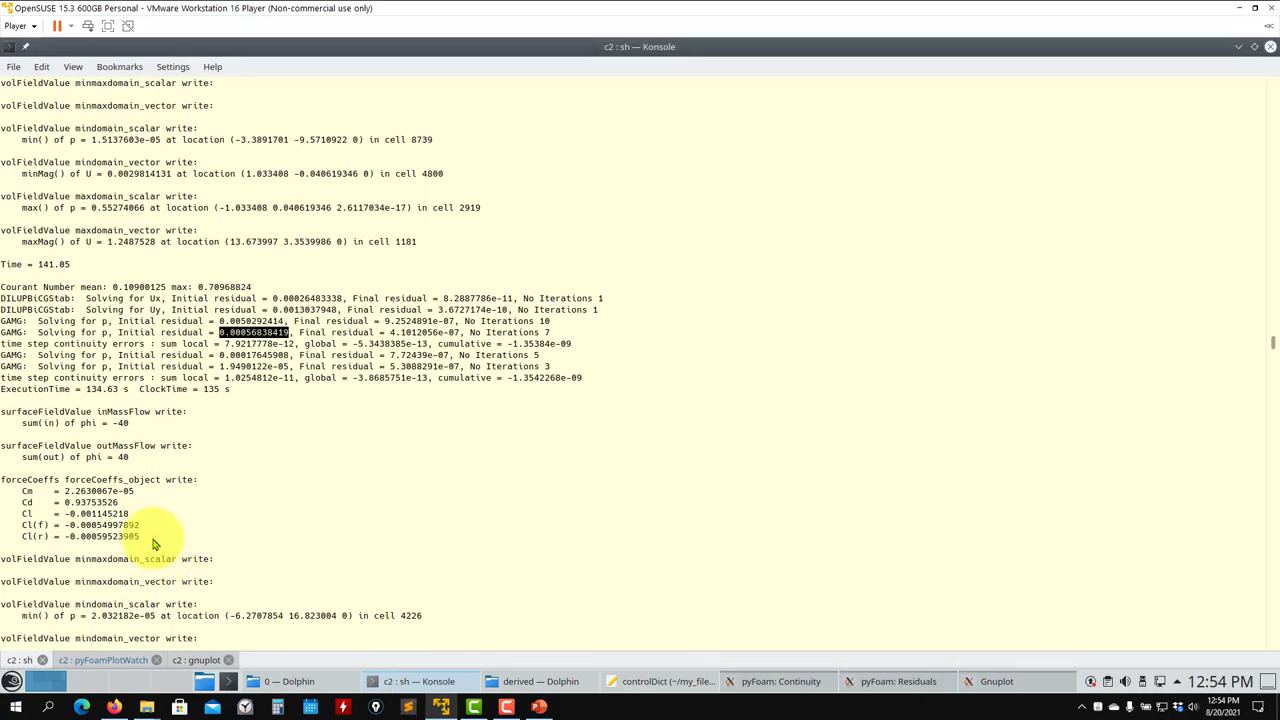
drag(150, 457, 2, 420)
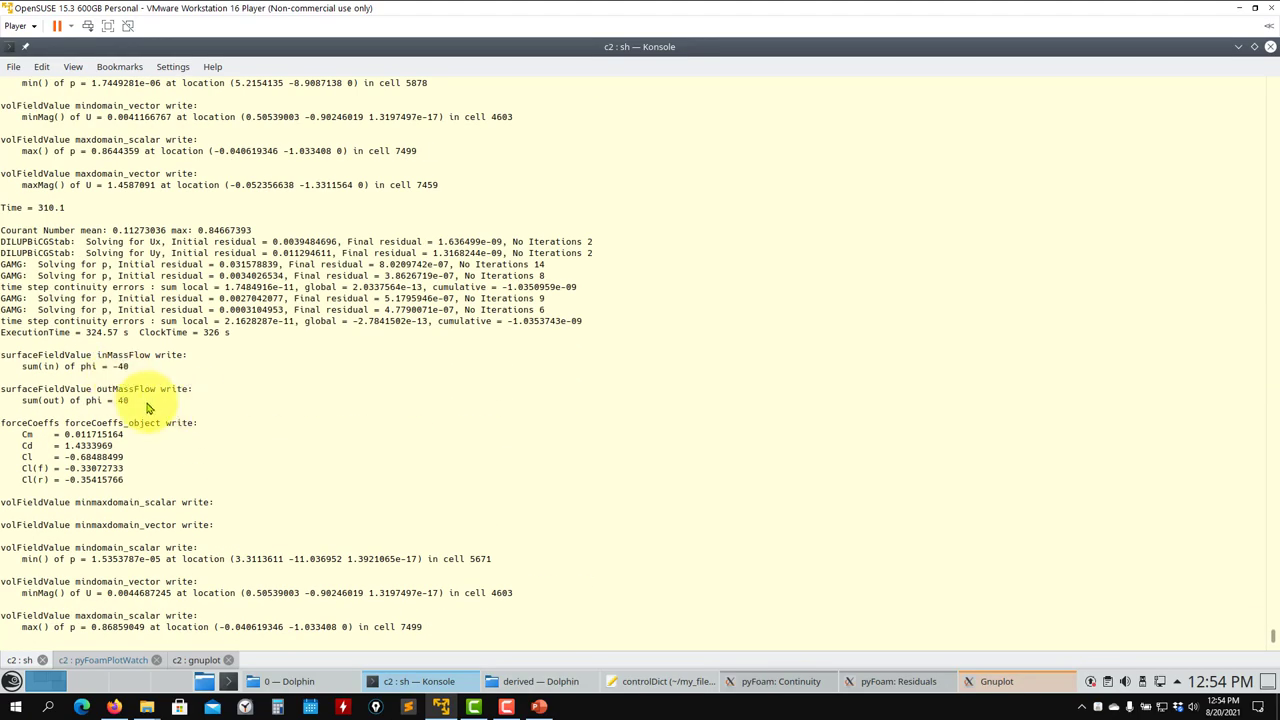
drag(146, 405, 3, 357)
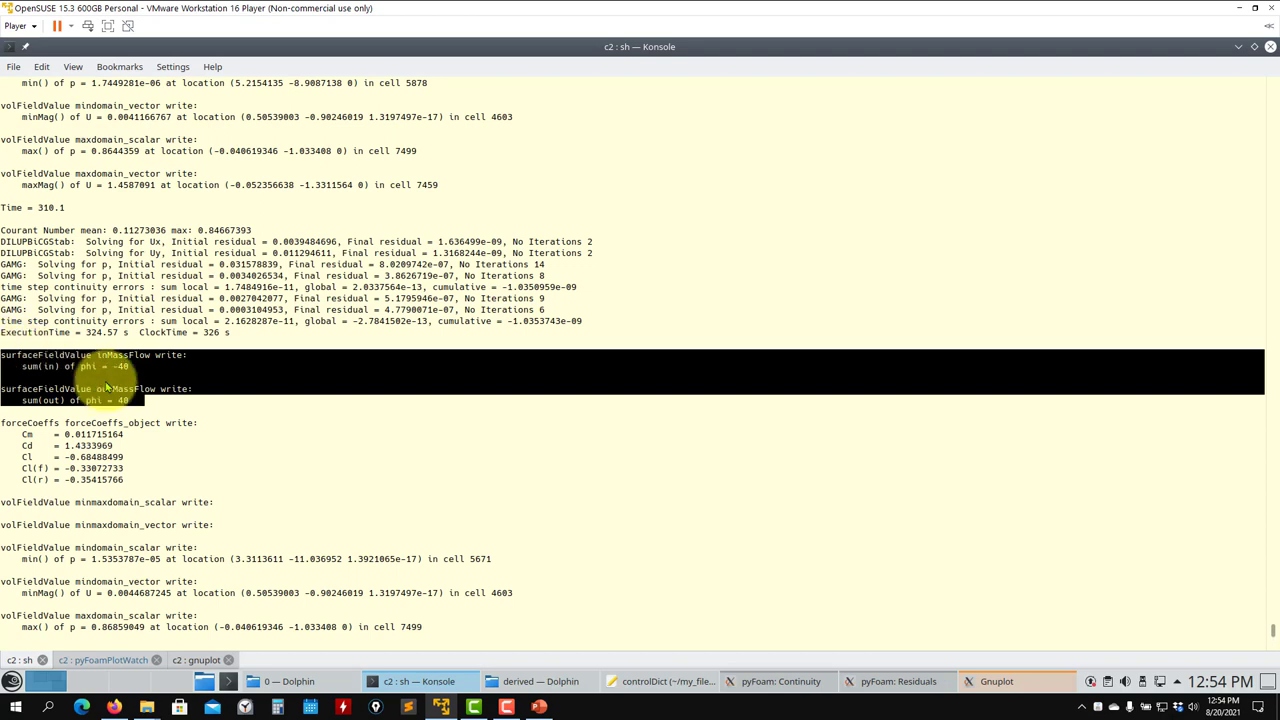
drag(124, 482, 23, 440)
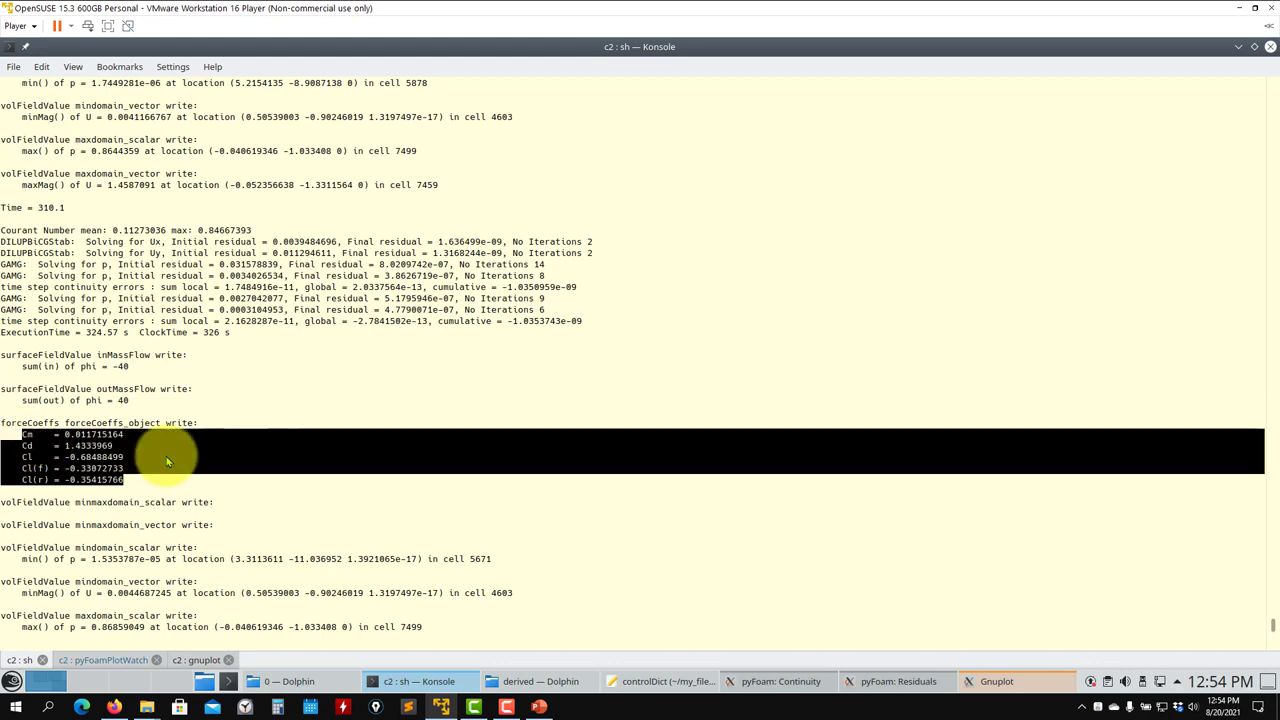
Examine the minimum and maximum pressure and velocity output with cell locations in the solver log
drag(432, 528, 14, 378)
drag(35, 420, 8, 418)
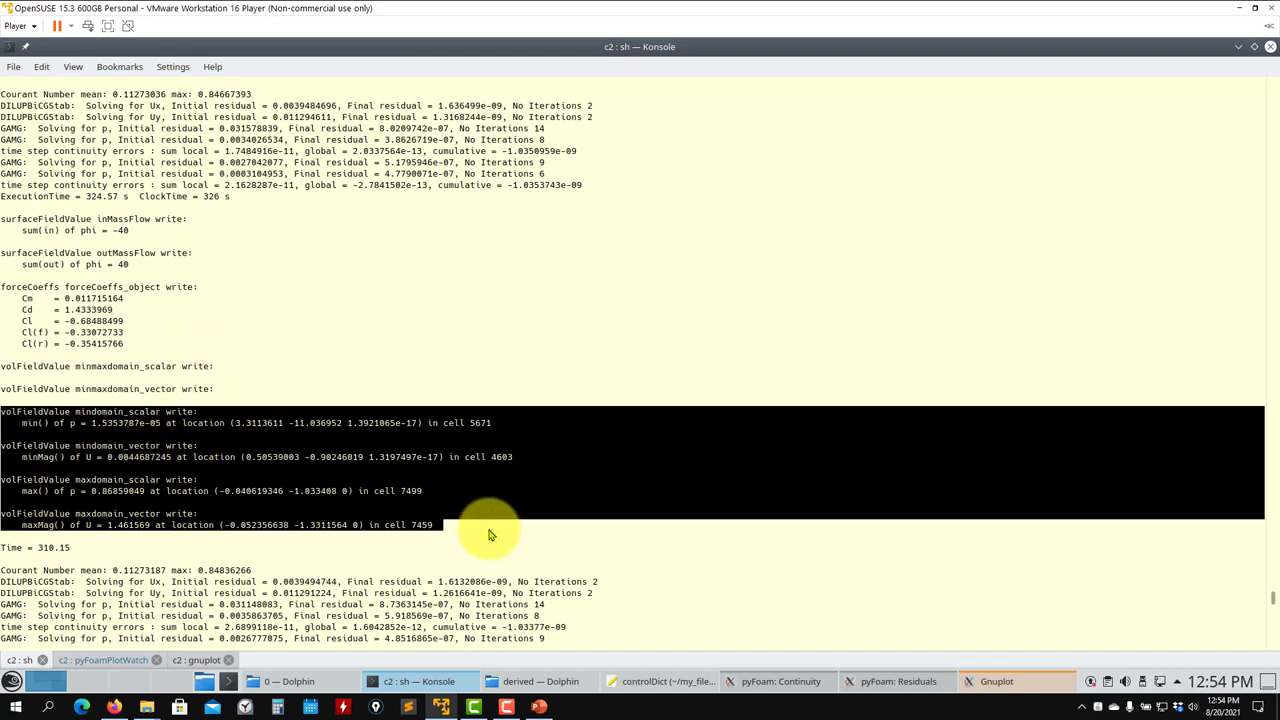
click(264, 456)
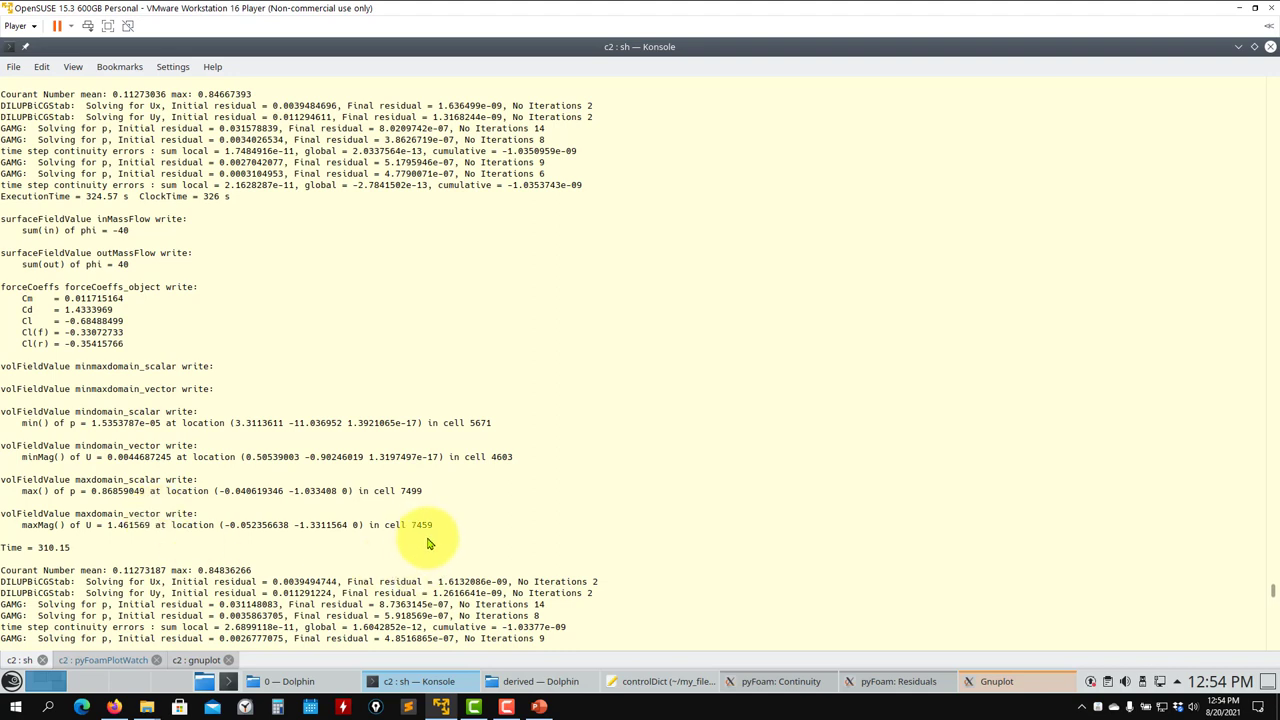
drag(443, 524, 12, 412)
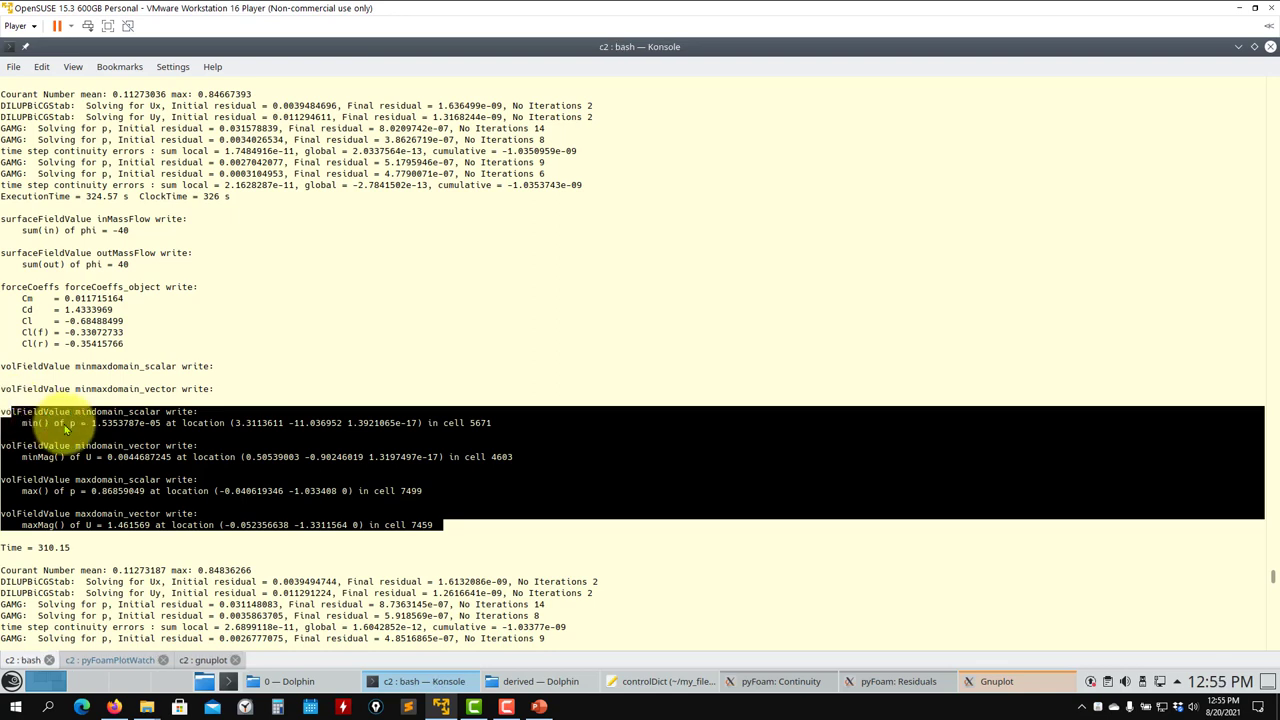
click(280, 432)
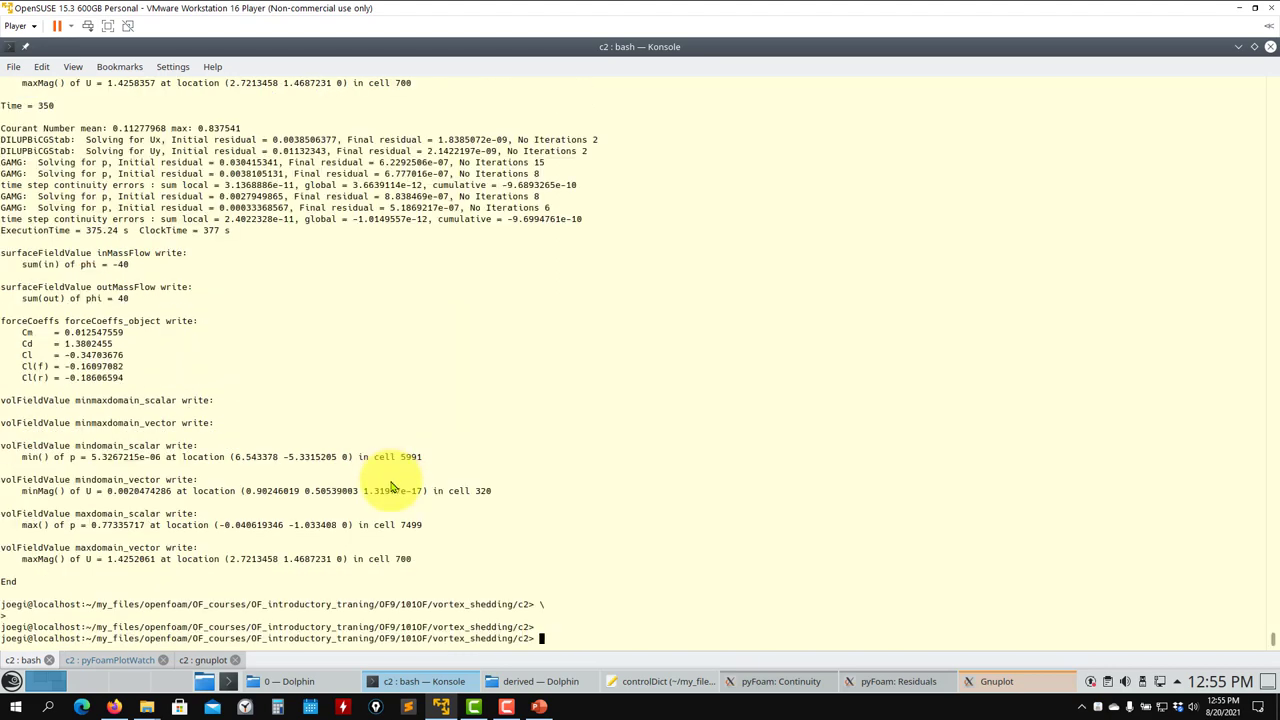
Minimize the terminal and close the pyFoam Continuity, pyFoam Residuals and Gnuplot windows
click(1238, 47)
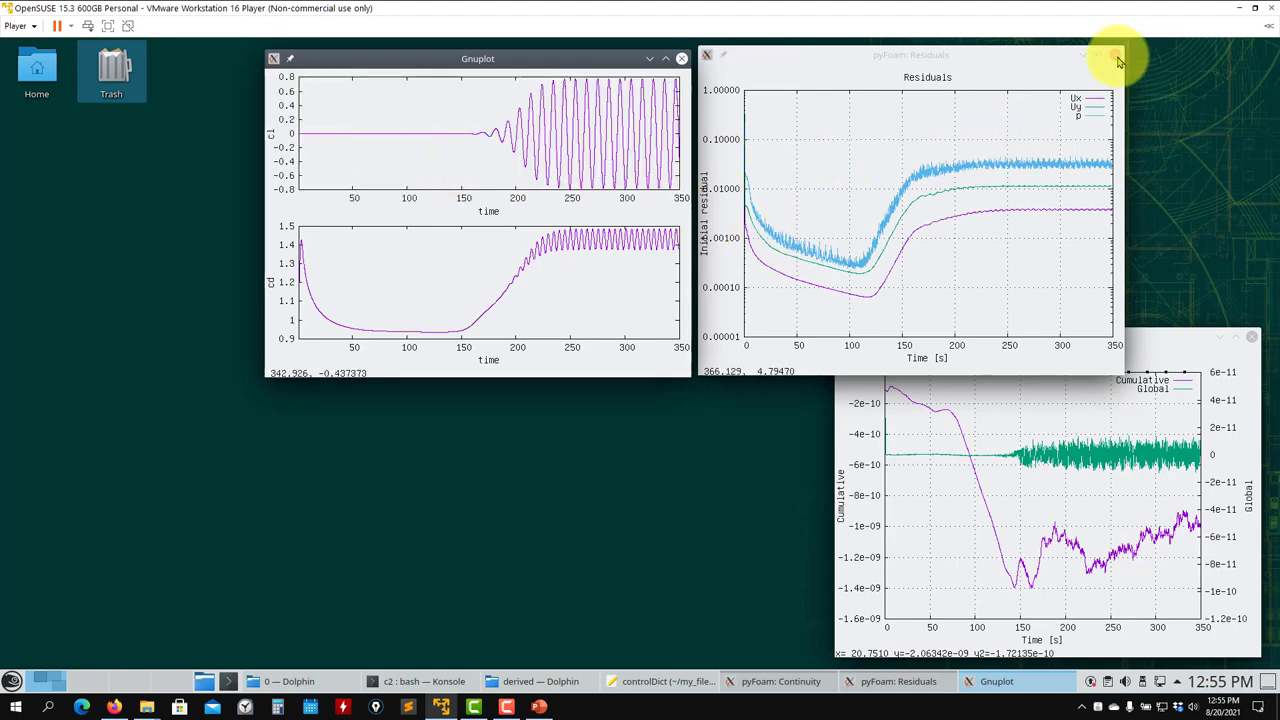
click(1154, 340)
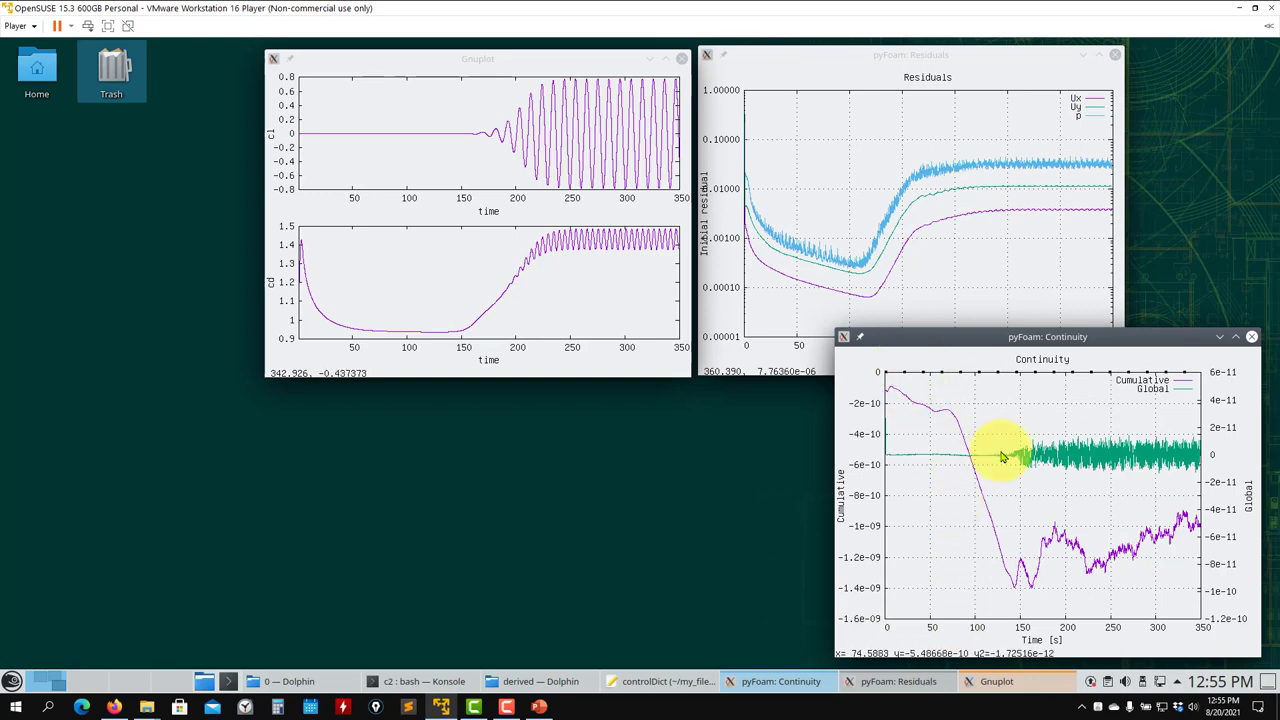
click(1251, 336)
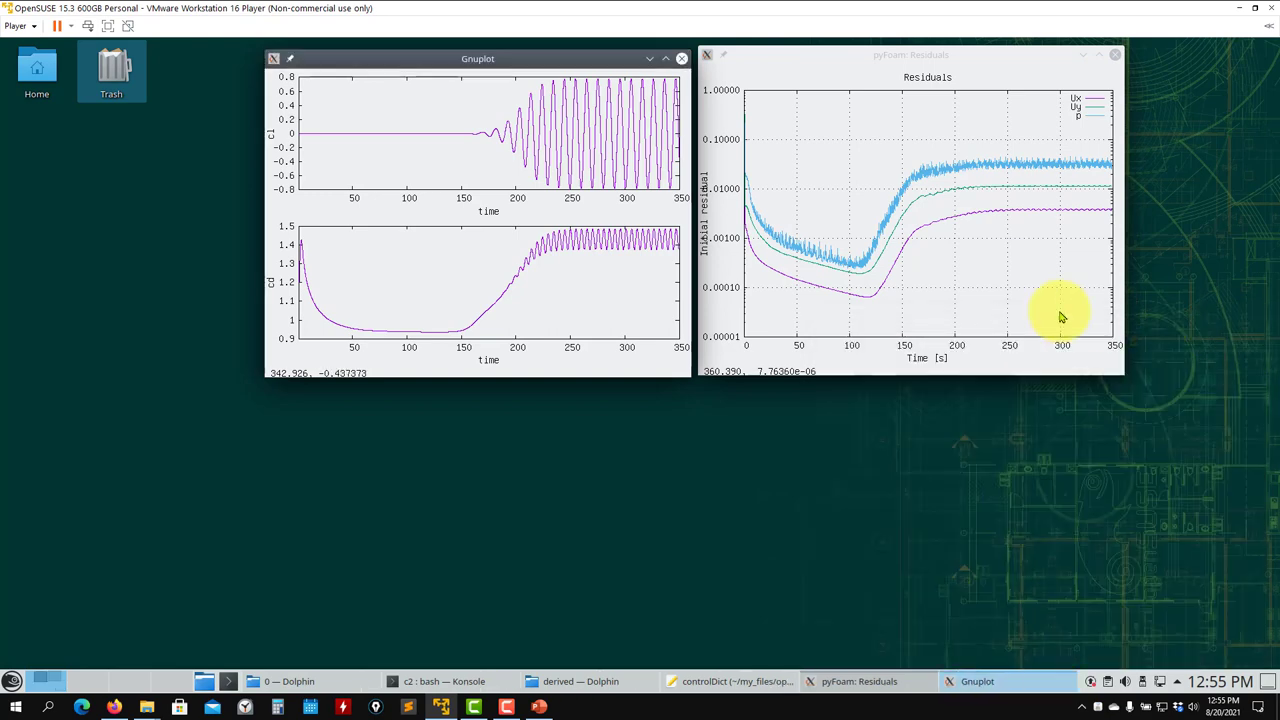
click(1116, 55)
click(681, 58)
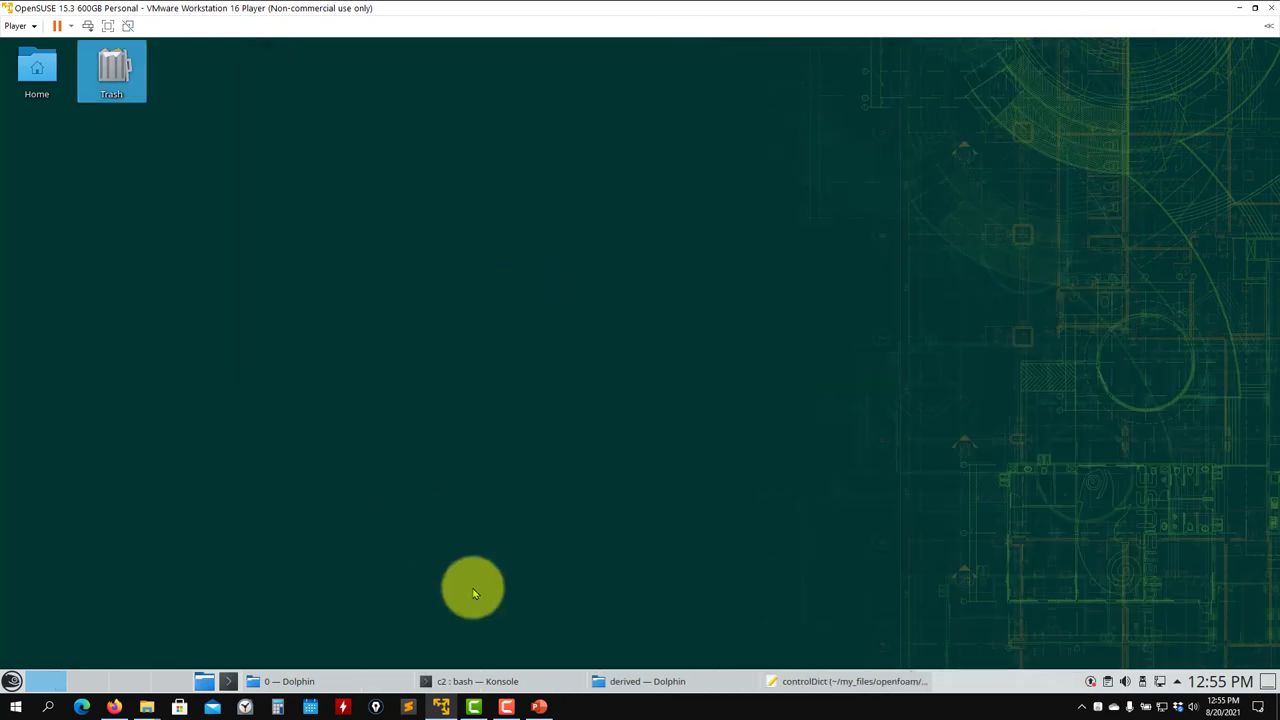
Interrupt the gnuplot script and pyFoamPlotWatch in their Konsole sessions, and clear the pyFoamPlotWatch terminal
click(500, 678)
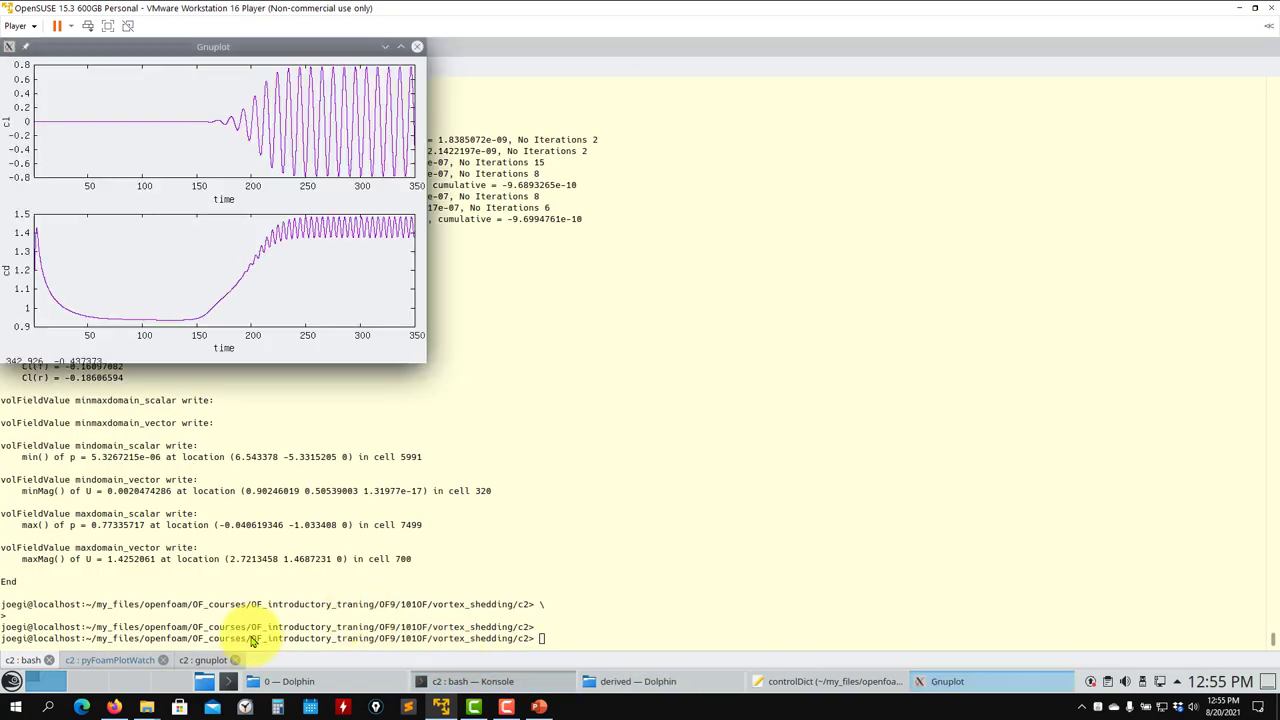
click(188, 661)
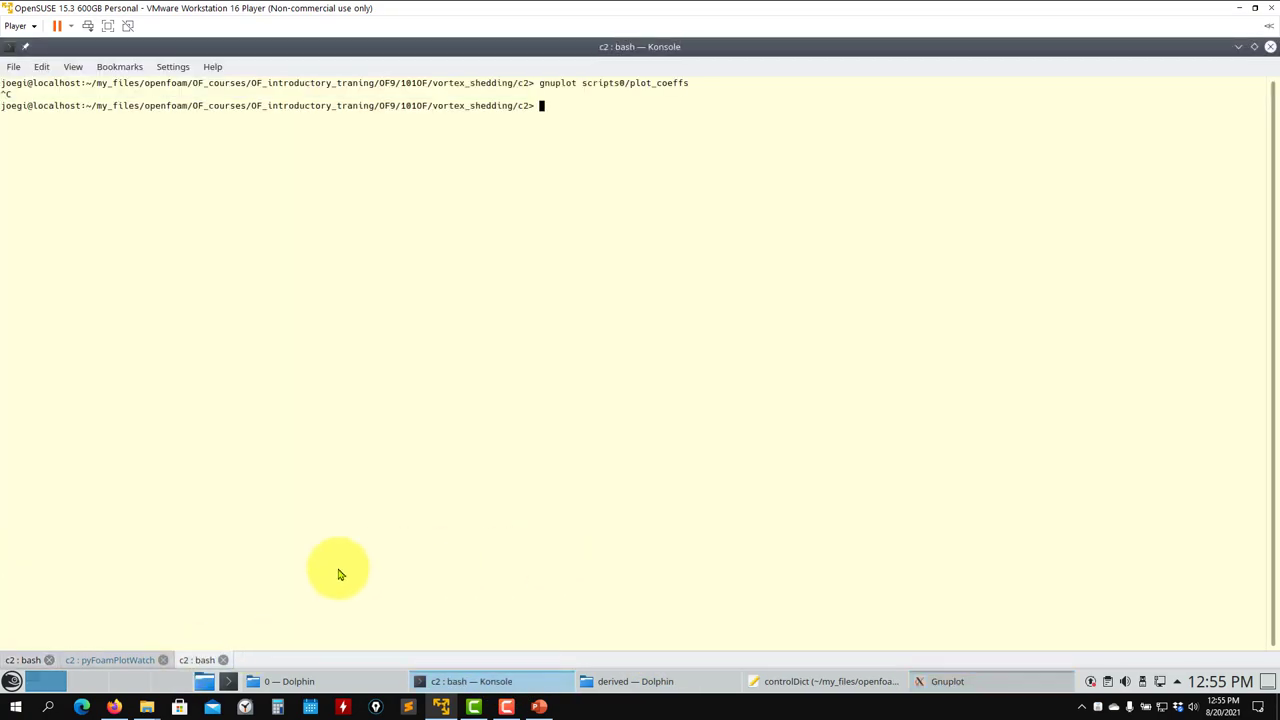
click(125, 661)
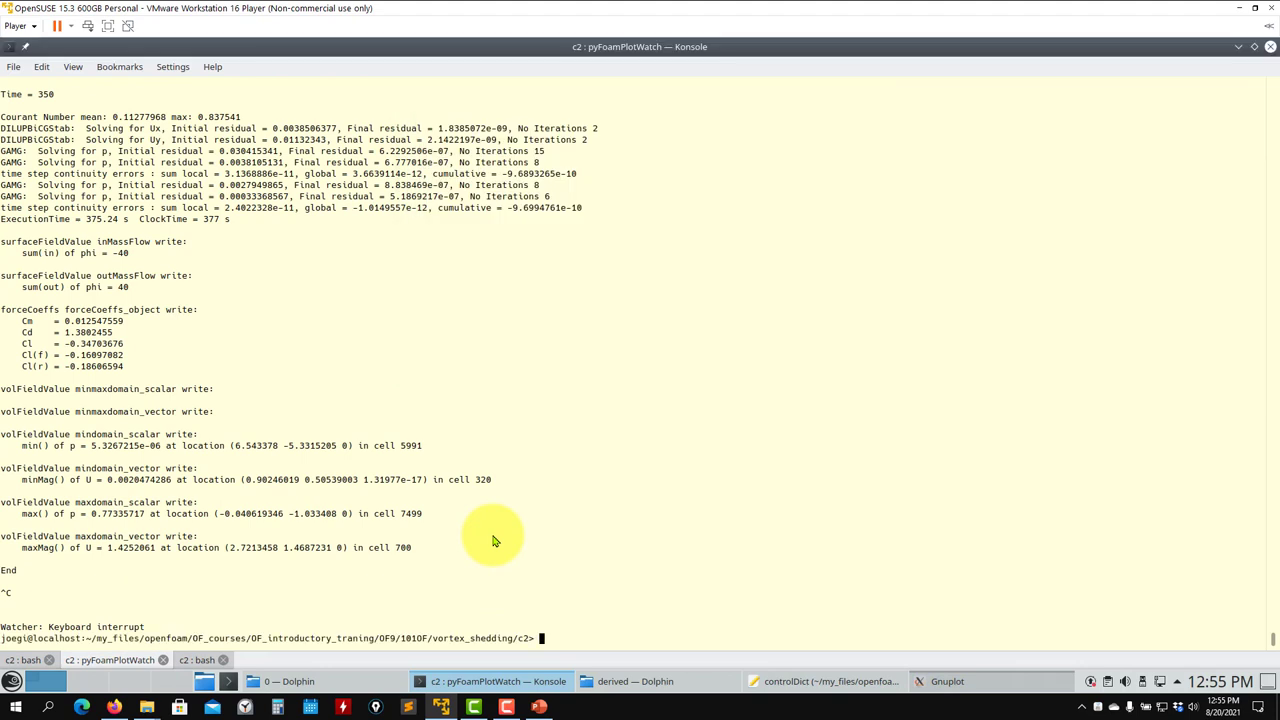
text(clea)
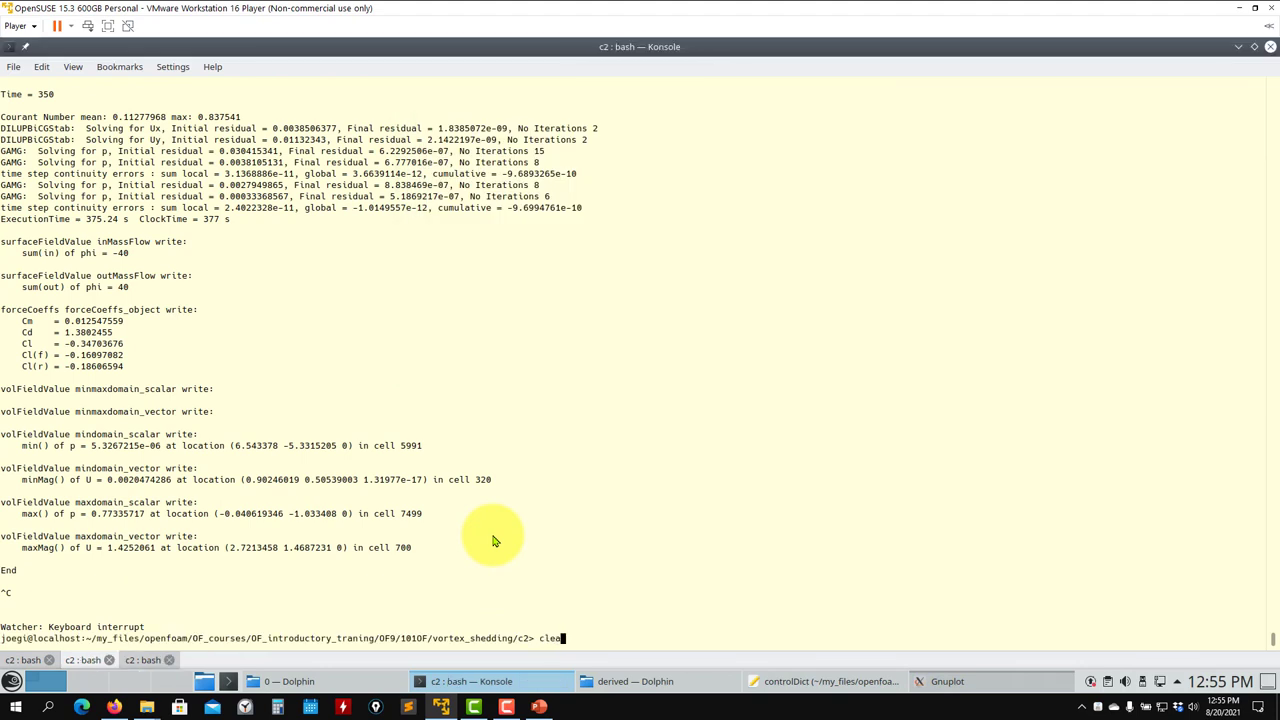
text(r)
key(Return)
Close the reopened Gnuplot window and list the contents of the c2 case directory in the solver's terminal session
click(986, 680)
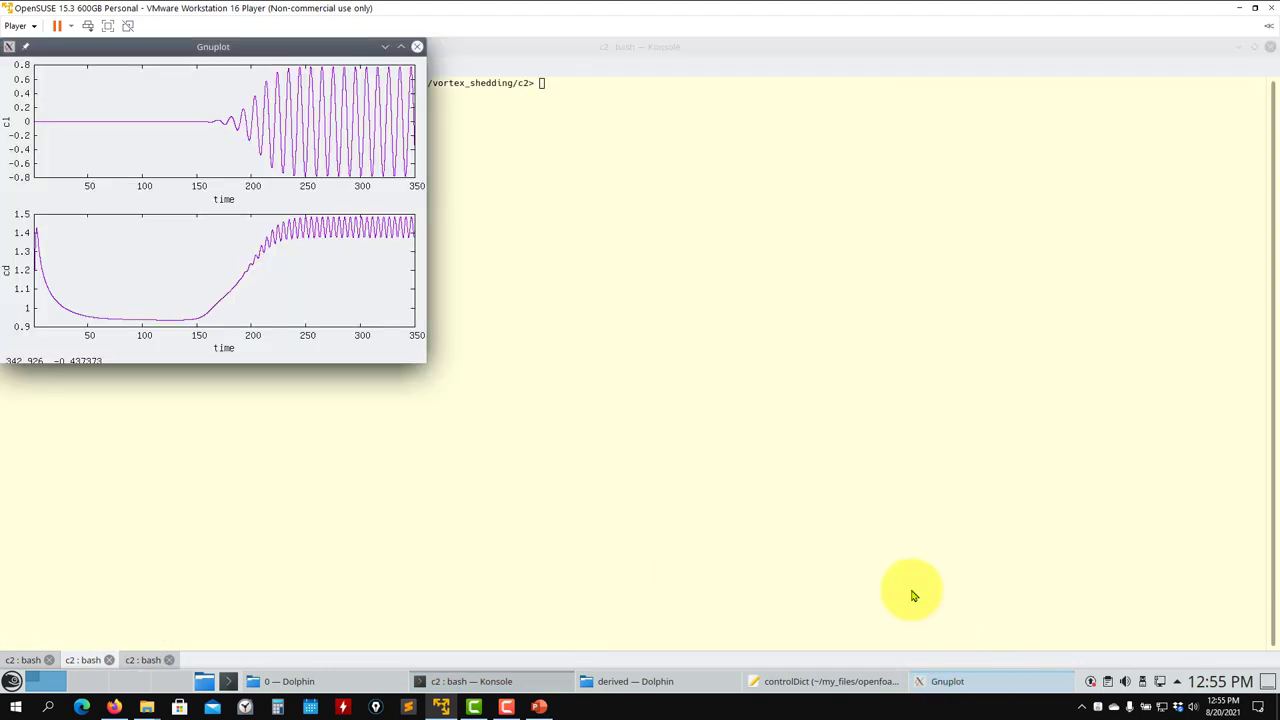
click(417, 46)
text(\)
key(Return)
key(Return)
key(Return)
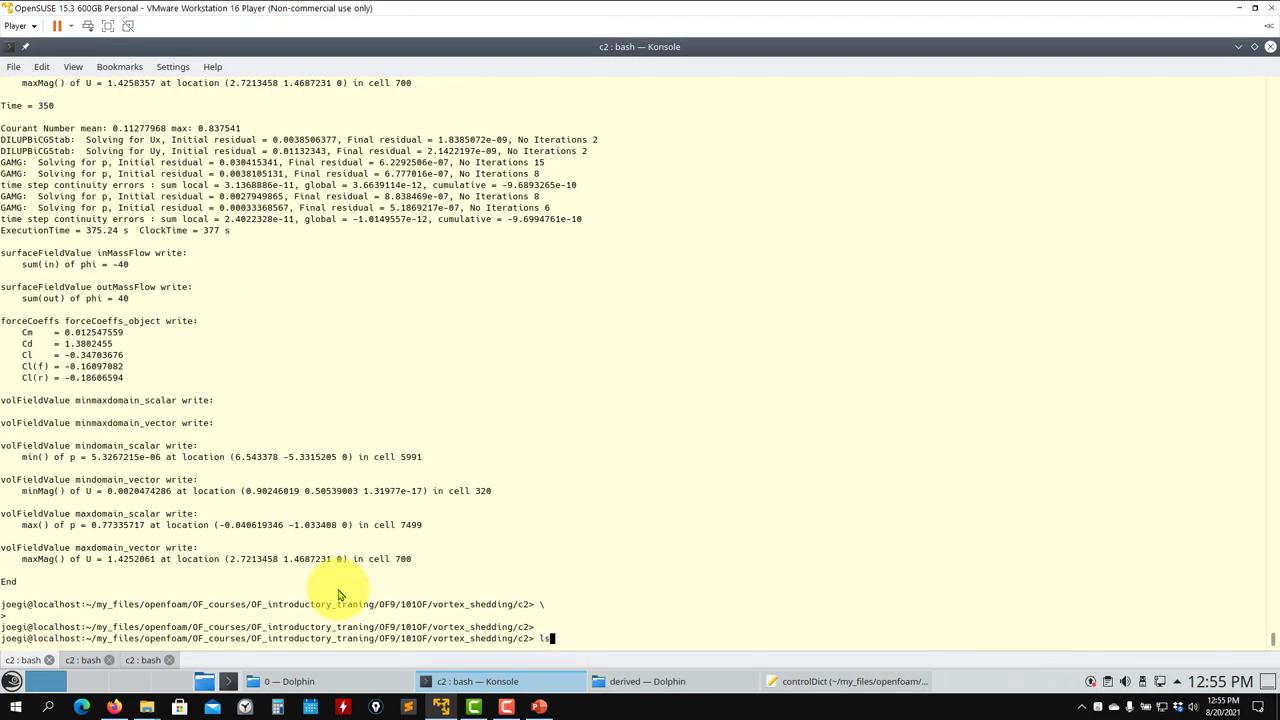
text(ls)
key(Return)
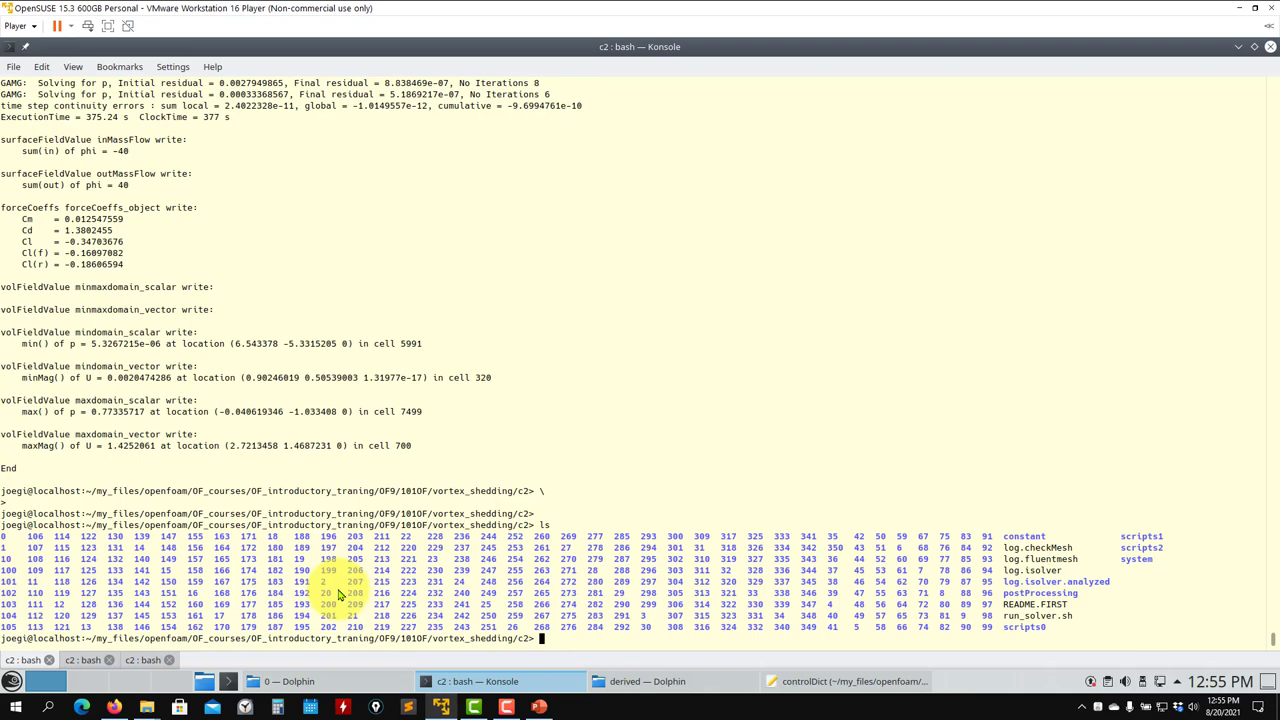
Browse the c2 case folder in Dolphin and open its postProcessing folder
click(808, 680)
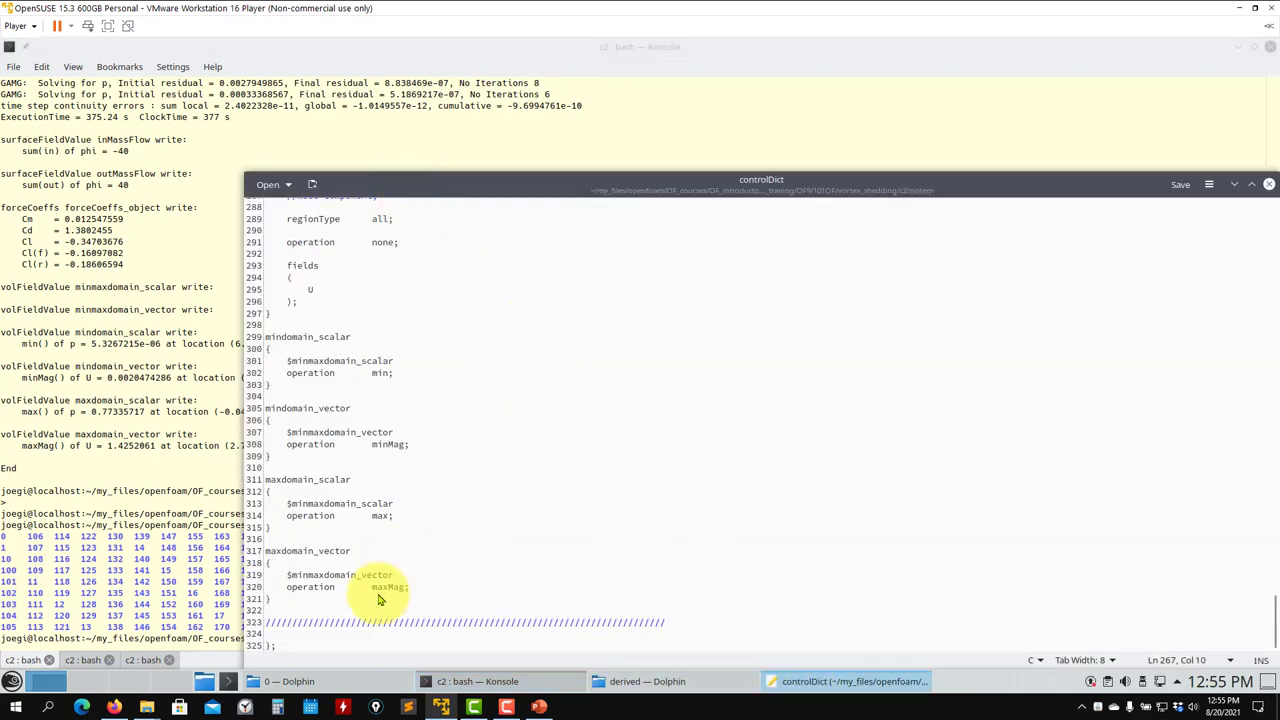
click(343, 681)
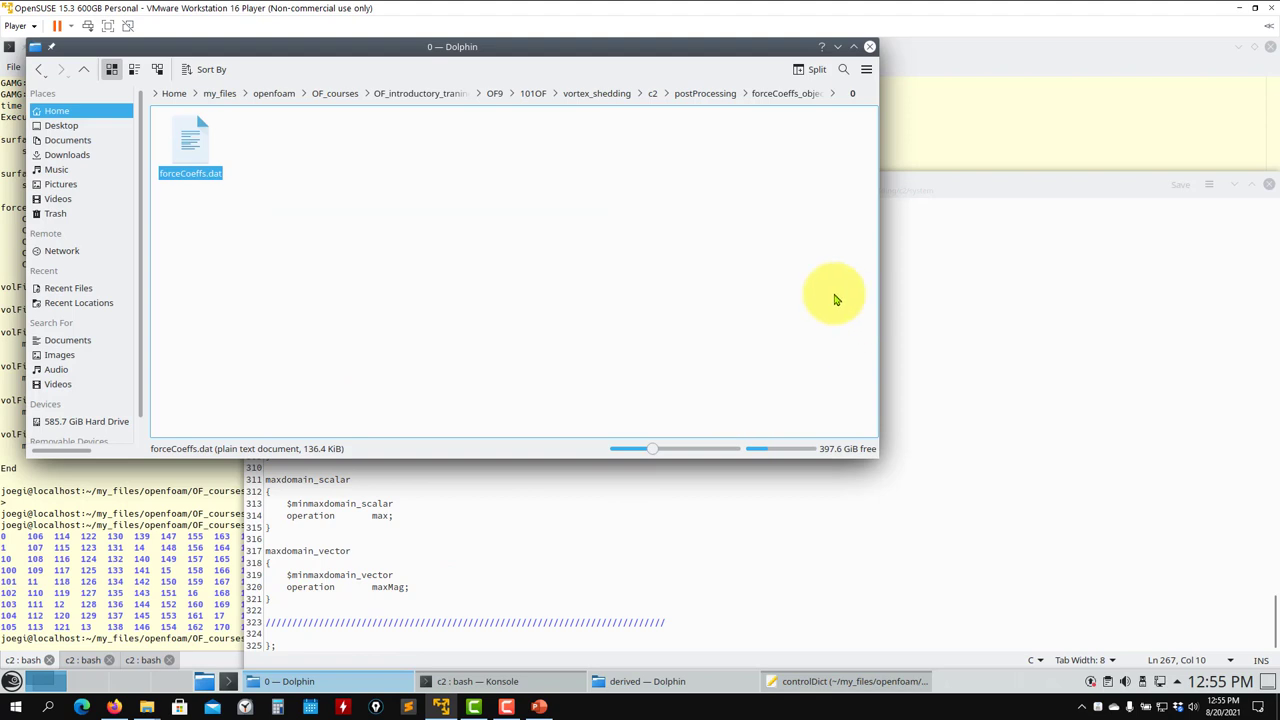
click(805, 95)
click(734, 96)
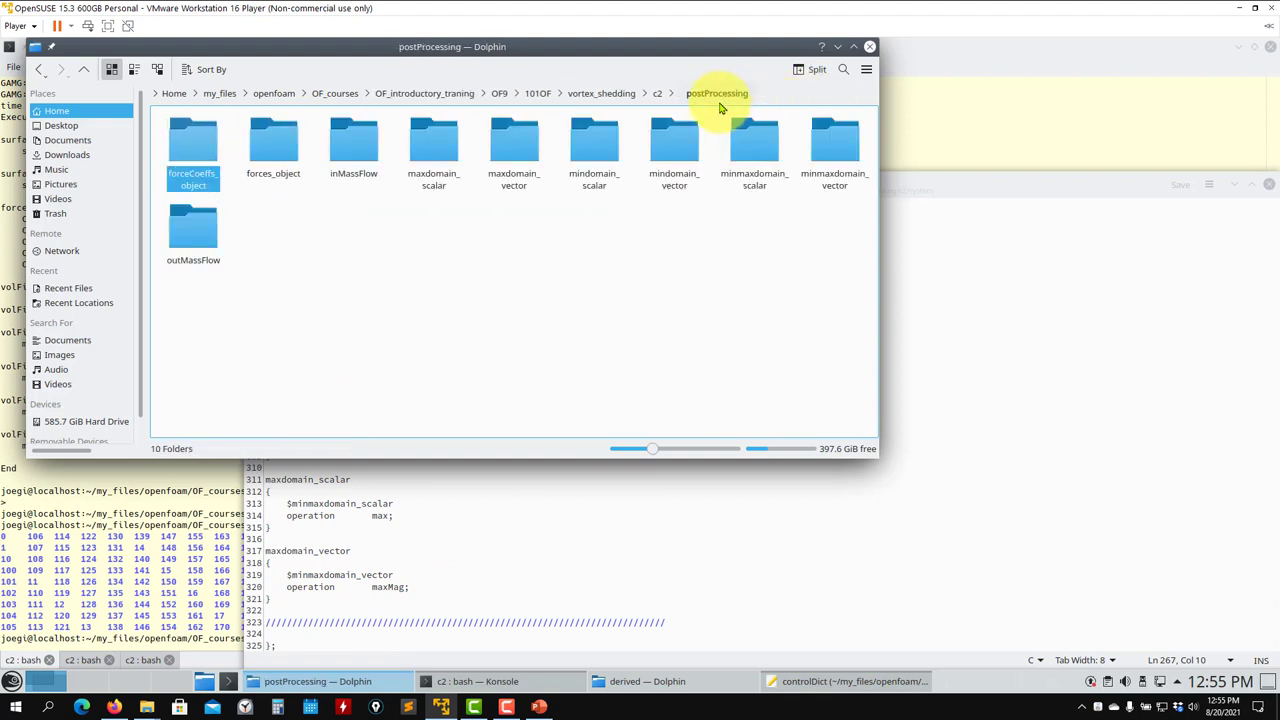
click(659, 95)
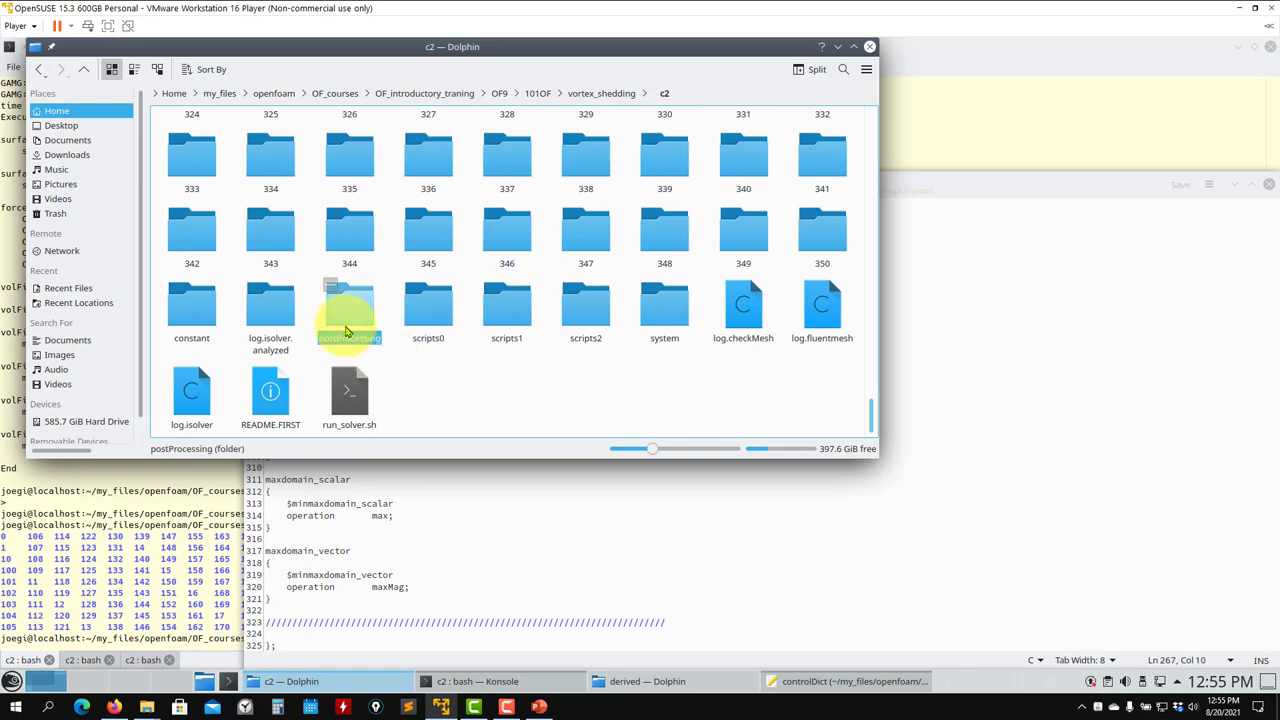
click(346, 331)
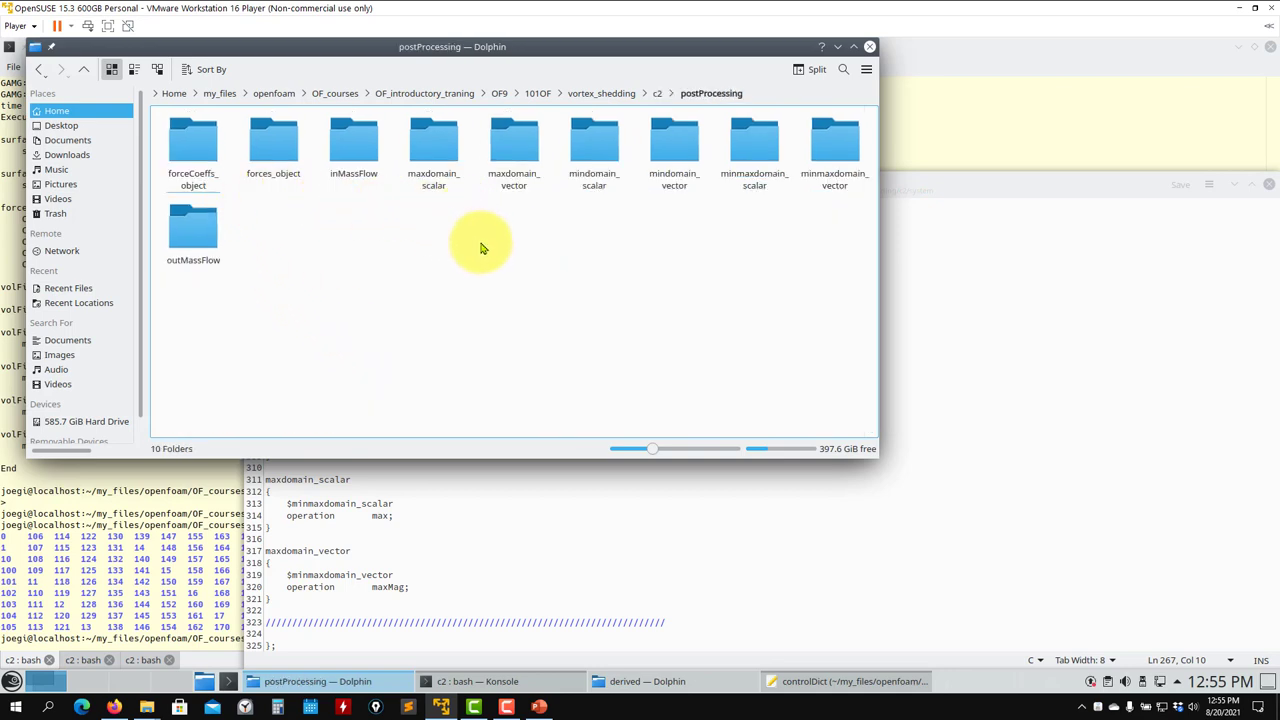
Find the forceCoeffs_object function object in controlDict and highlight its name
click(948, 612)
scroll(343, 491, up, 20)
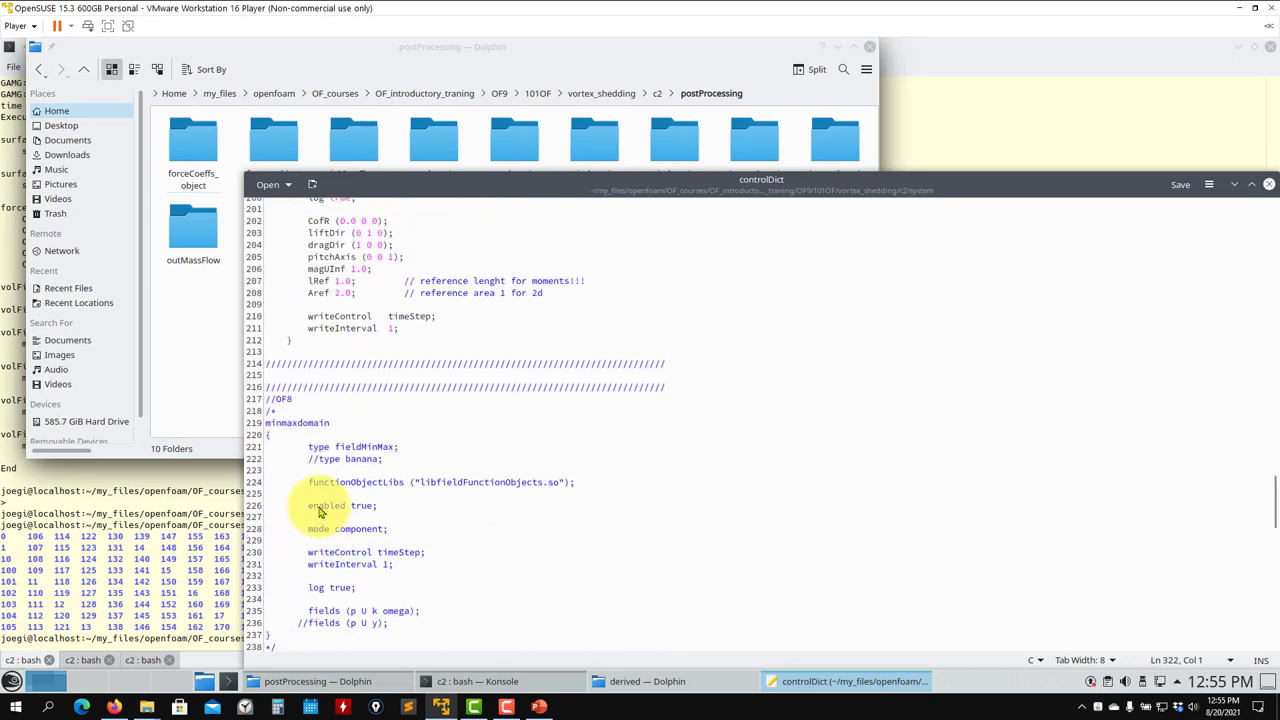
scroll(320, 512, down, 7)
scroll(305, 449, up, 16)
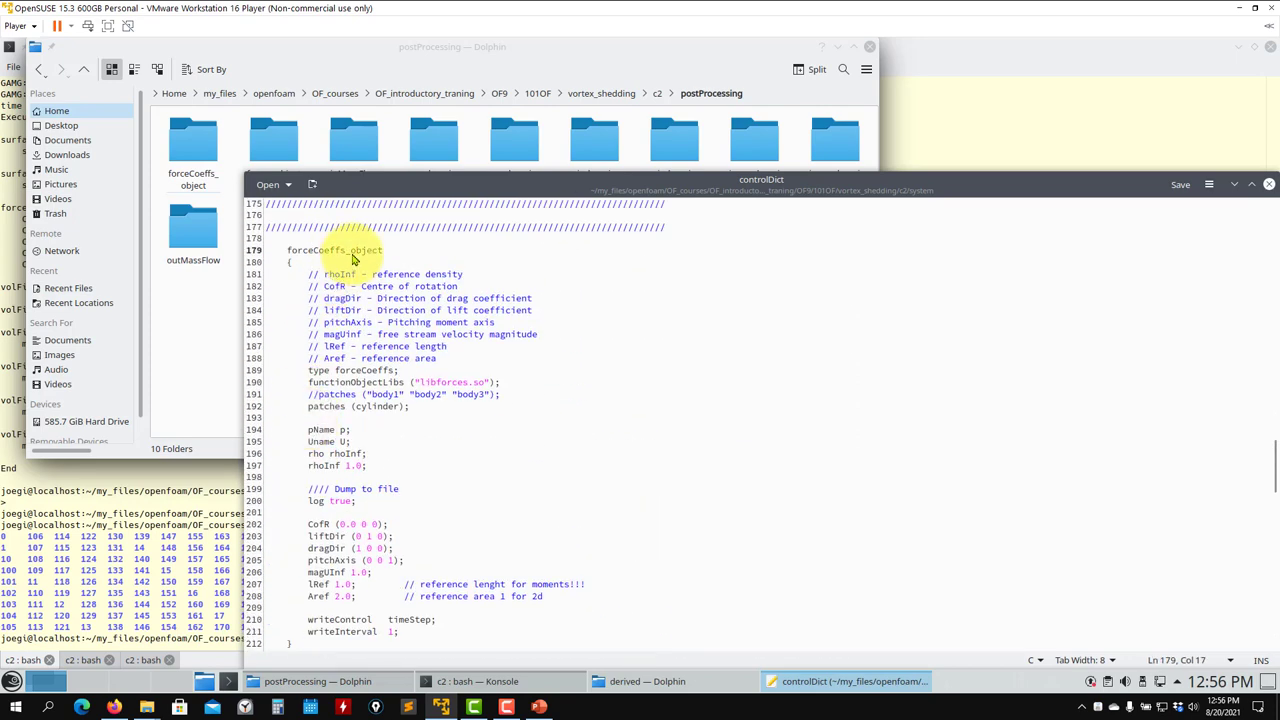
double_click(343, 251)
Open fvSchemes and fvSolution from the c2 case's system folder in the text editor holding controlDict
click(223, 343)
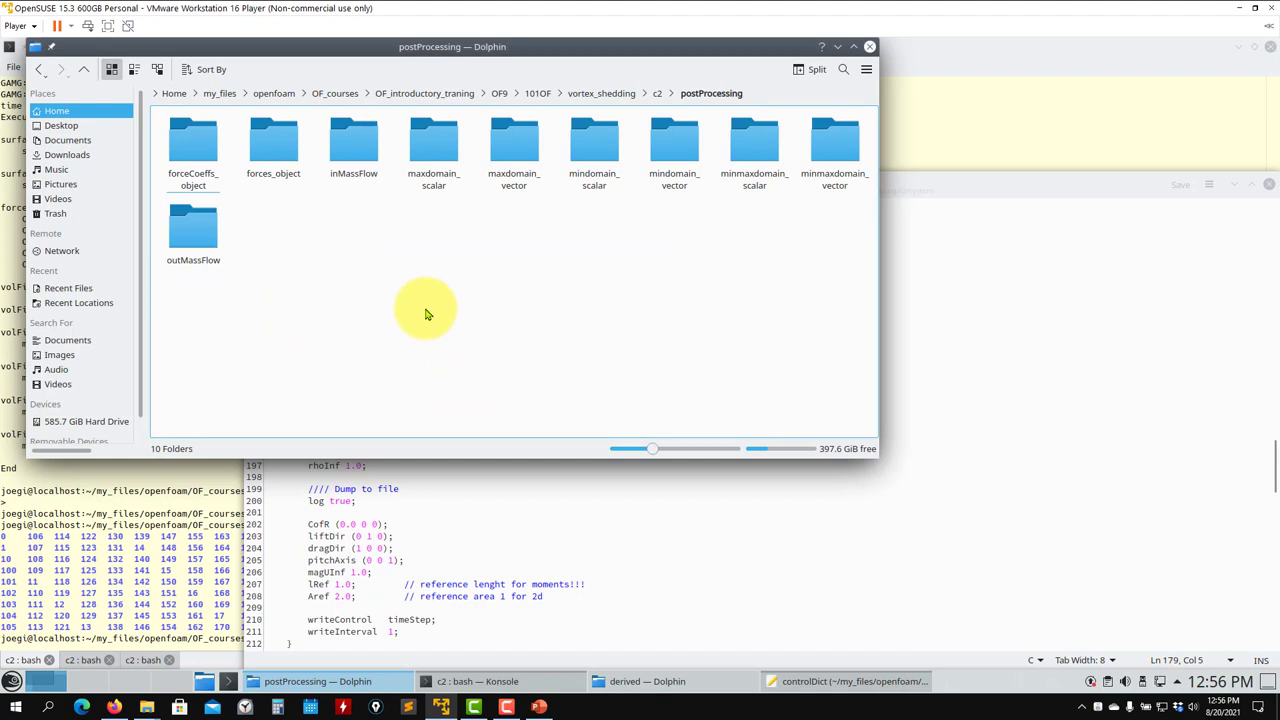
click(84, 69)
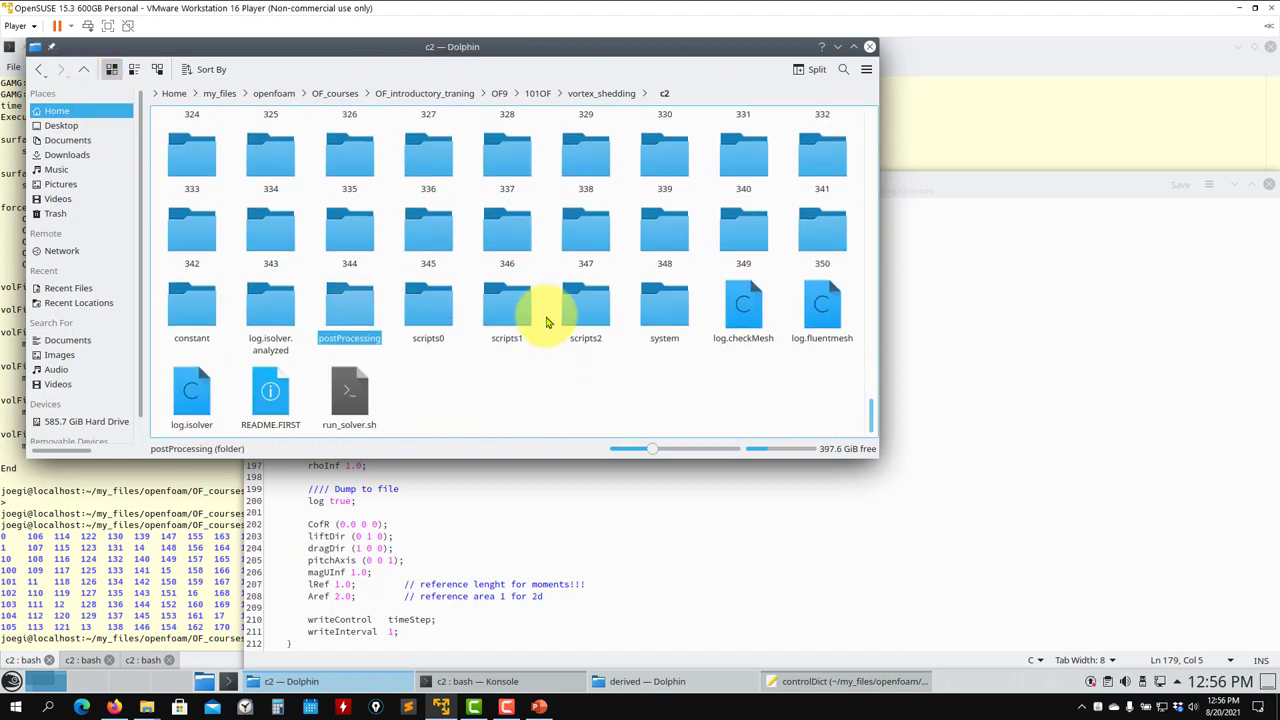
click(664, 306)
drag(499, 145, 977, 403)
drag(576, 145, 1030, 328)
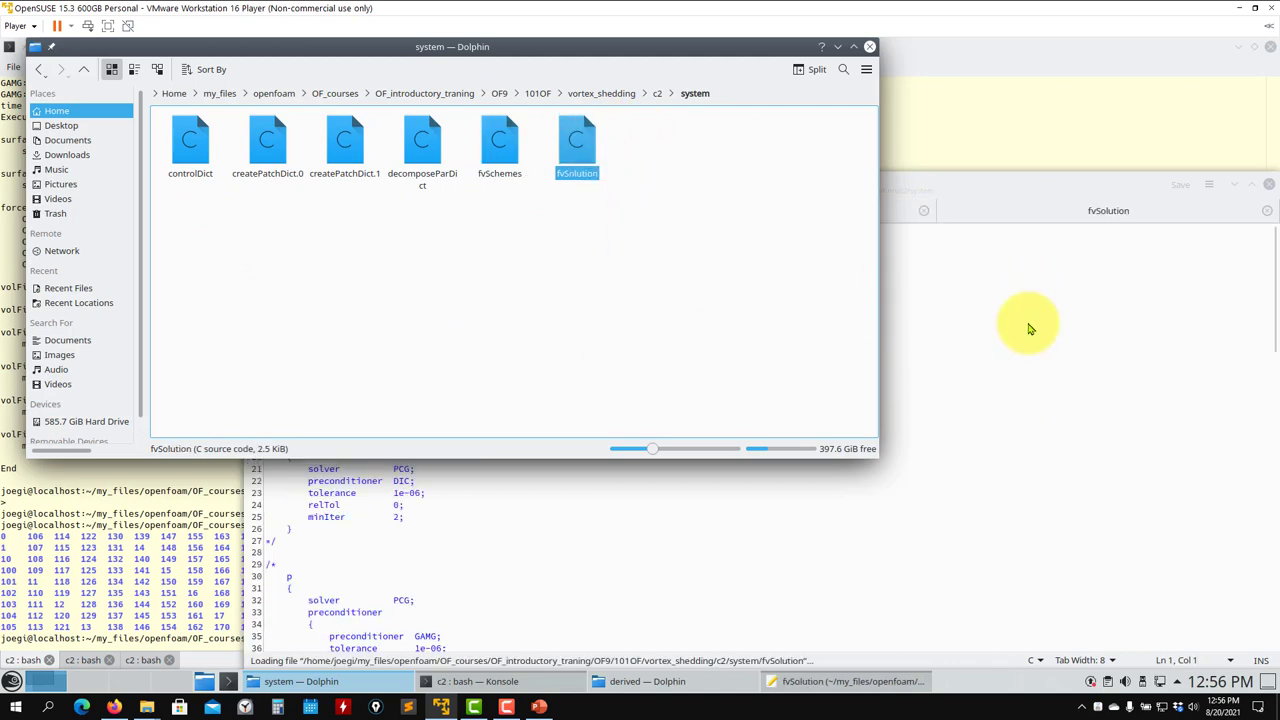
click(977, 334)
Review the gradient, divergence, Laplacian, interpolation and surface-normal gradient schemes in fvSchemes
click(443, 211)
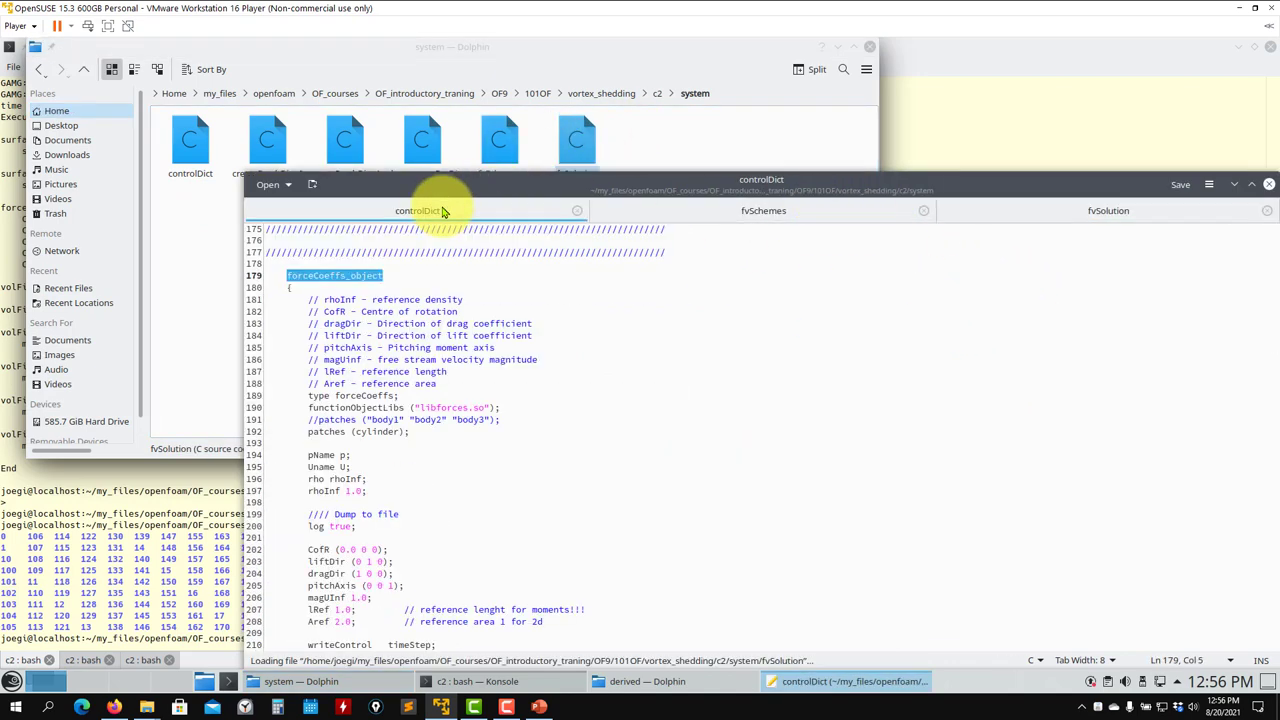
click(735, 211)
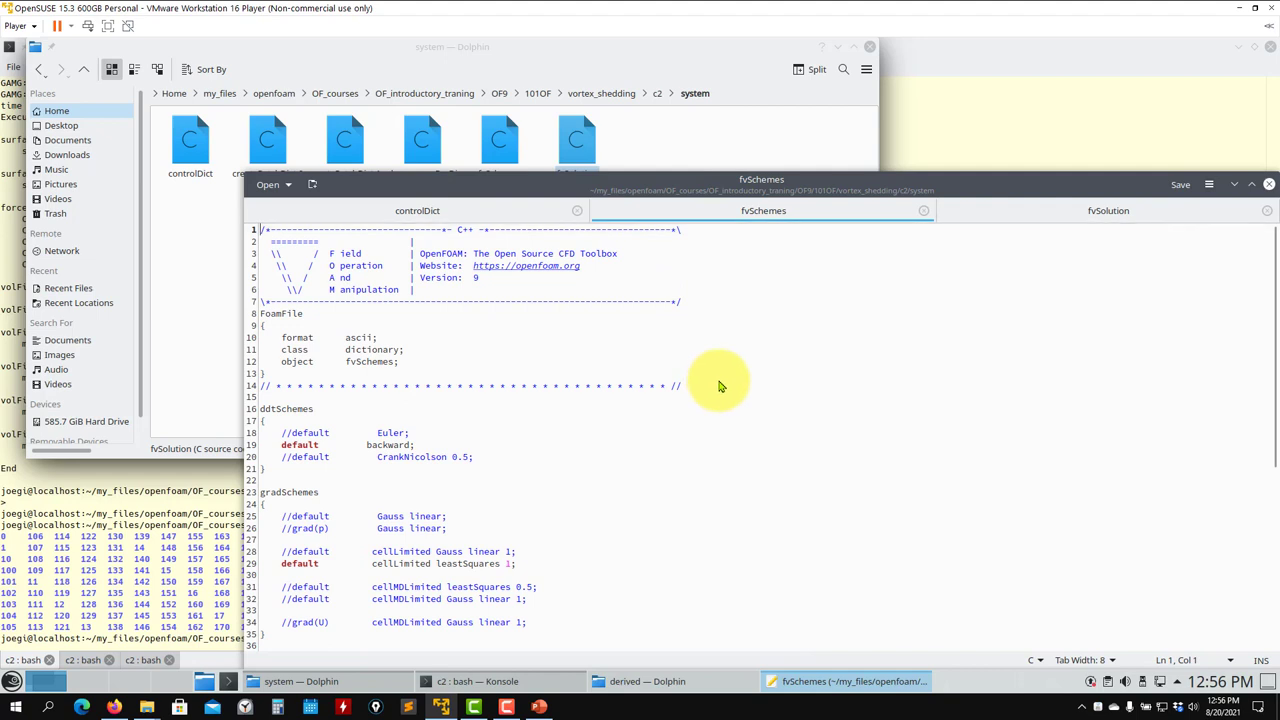
scroll(718, 385, down, 6)
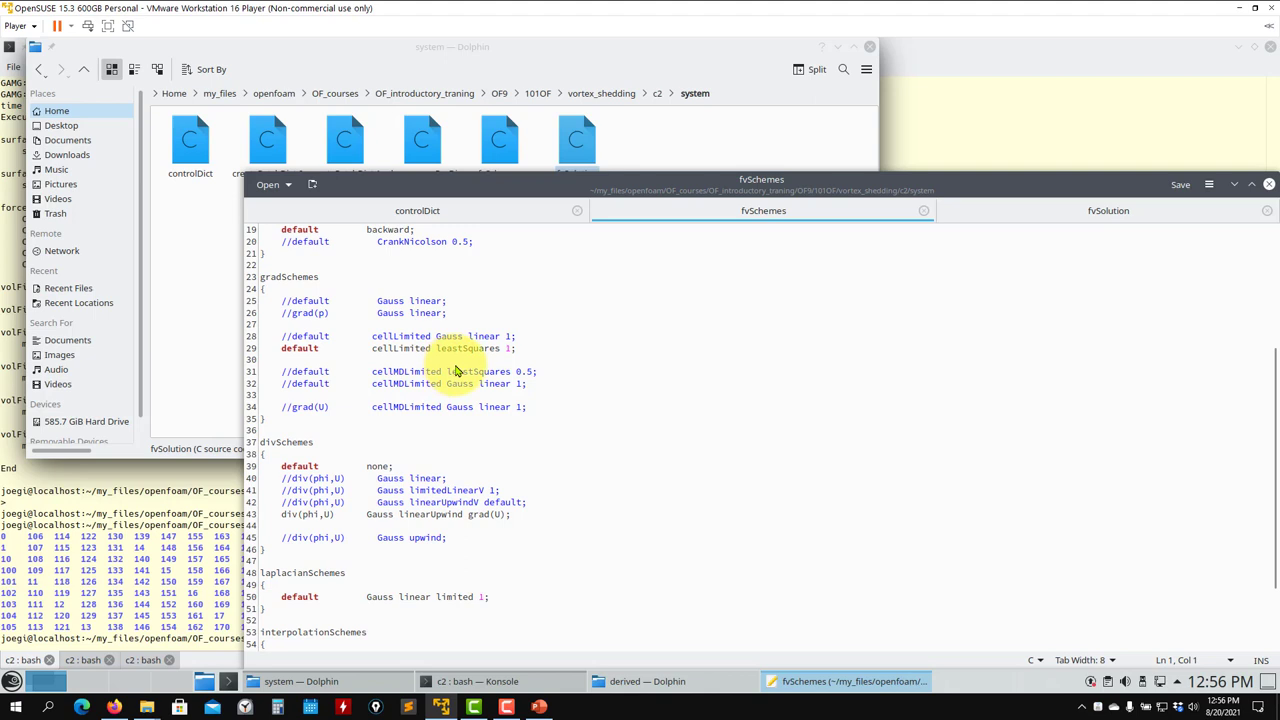
scroll(455, 372, down, 2)
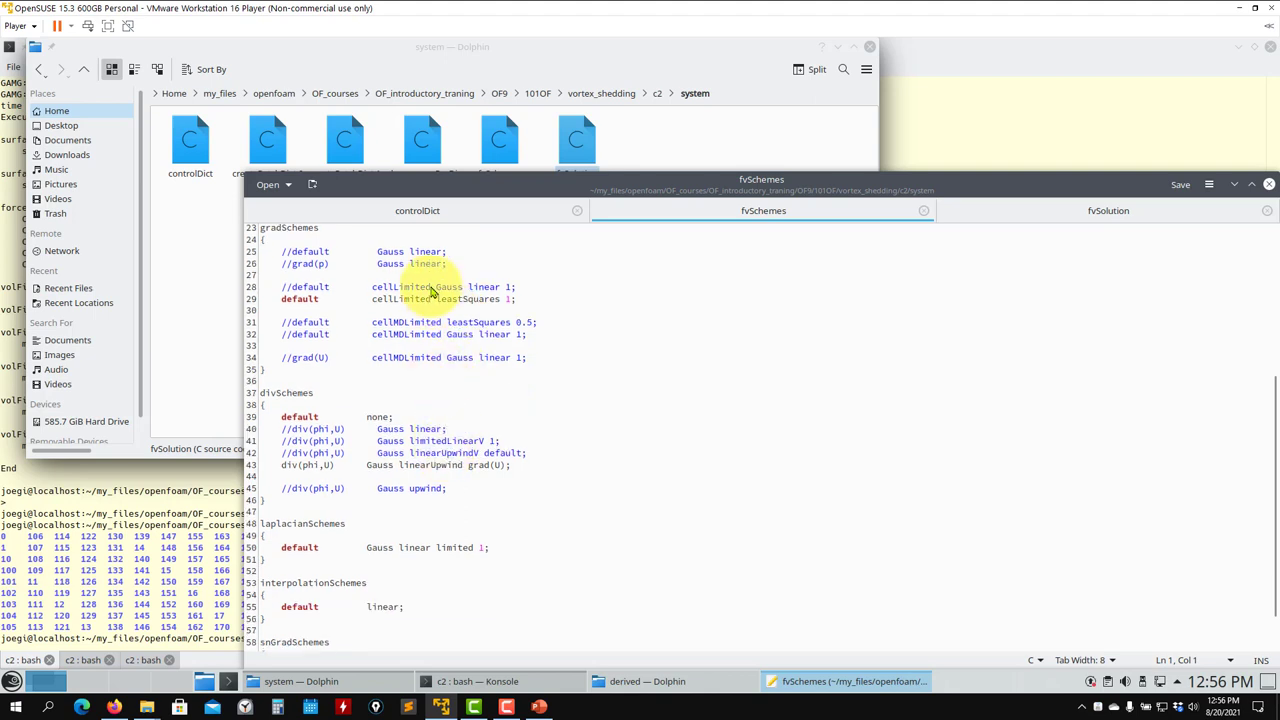
scroll(450, 380, down, 2)
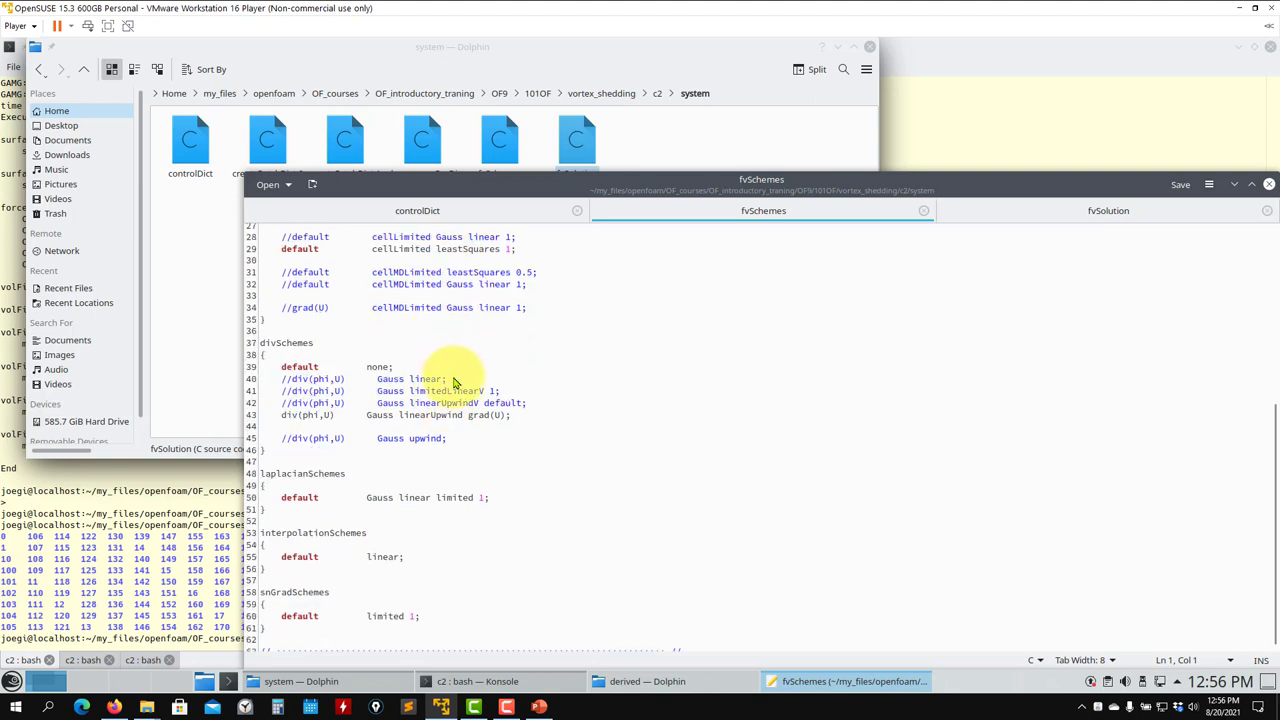
Skim fvSolution through to its PISO and relaxationFactors sections and return to the first p solver block
click(1086, 215)
scroll(460, 430, down, 20)
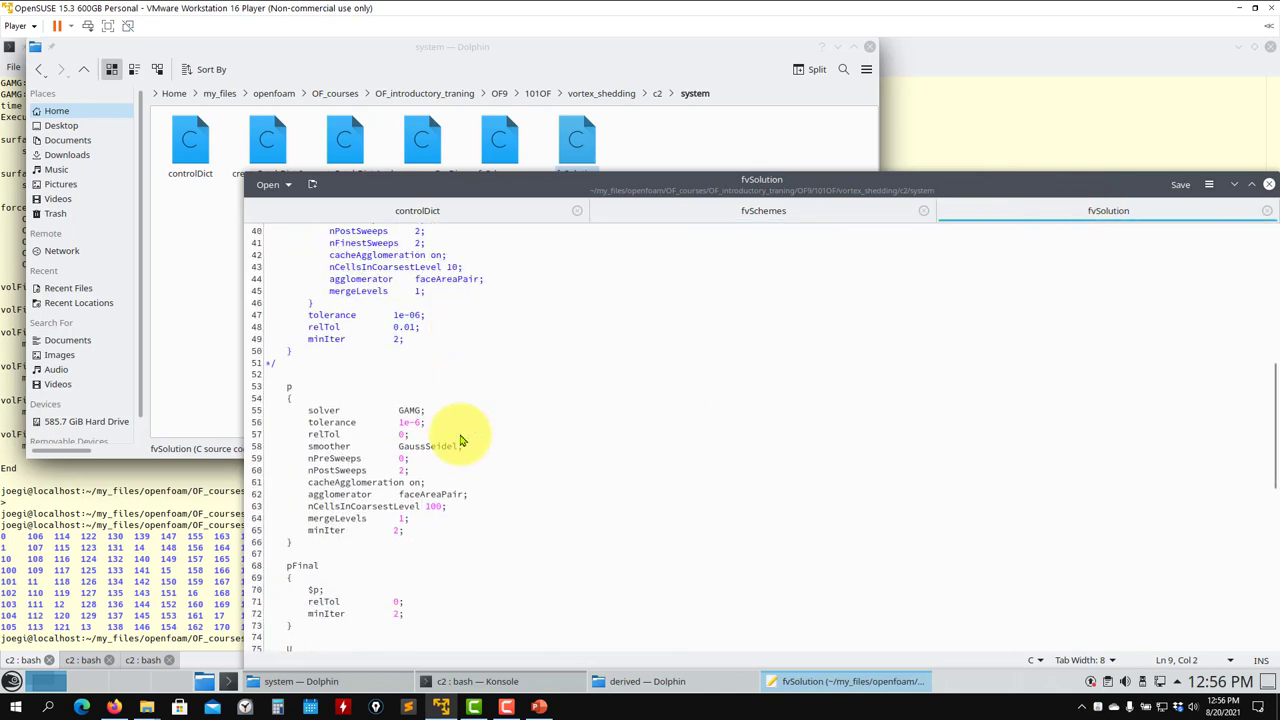
scroll(480, 400, down, 6)
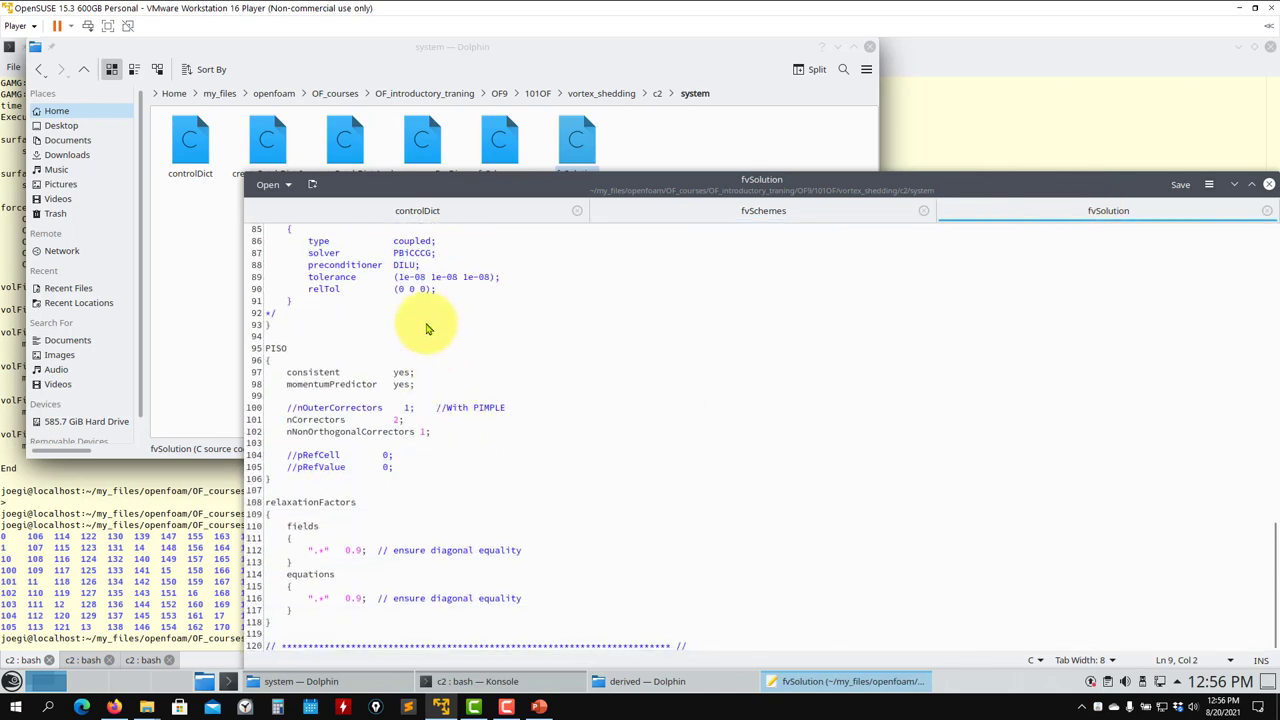
scroll(425, 325, up, 16)
scroll(428, 336, up, 13)
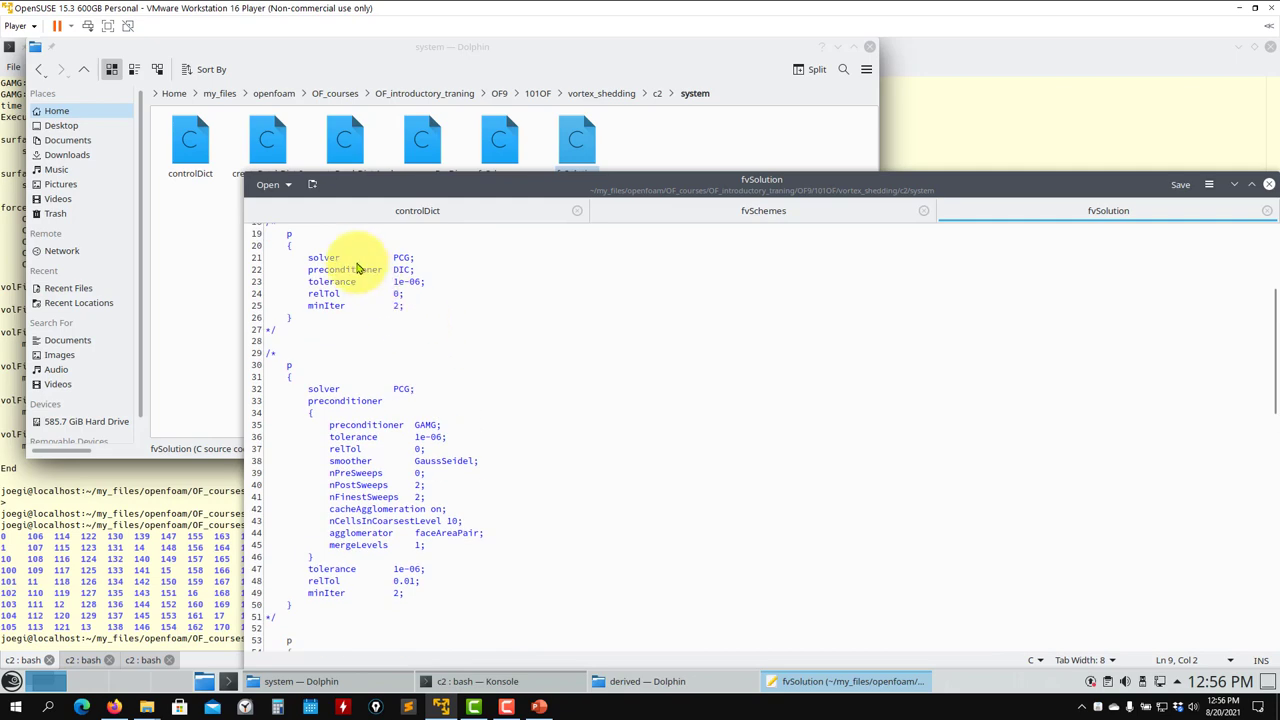
Compare the commented-out PCG blocks for p with the active GAMG block in fvSolution
scroll(350, 280, down, 6)
scroll(362, 305, down, 4)
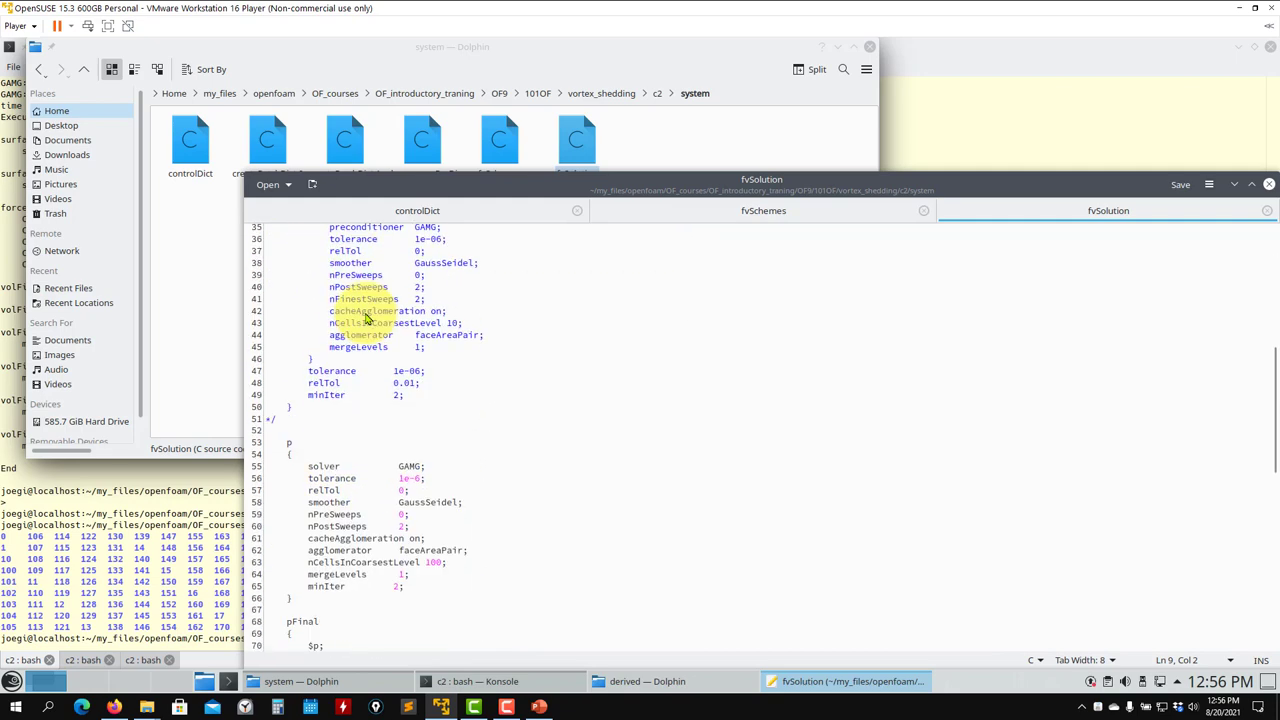
scroll(371, 323, up, 10)
scroll(388, 361, down, 10)
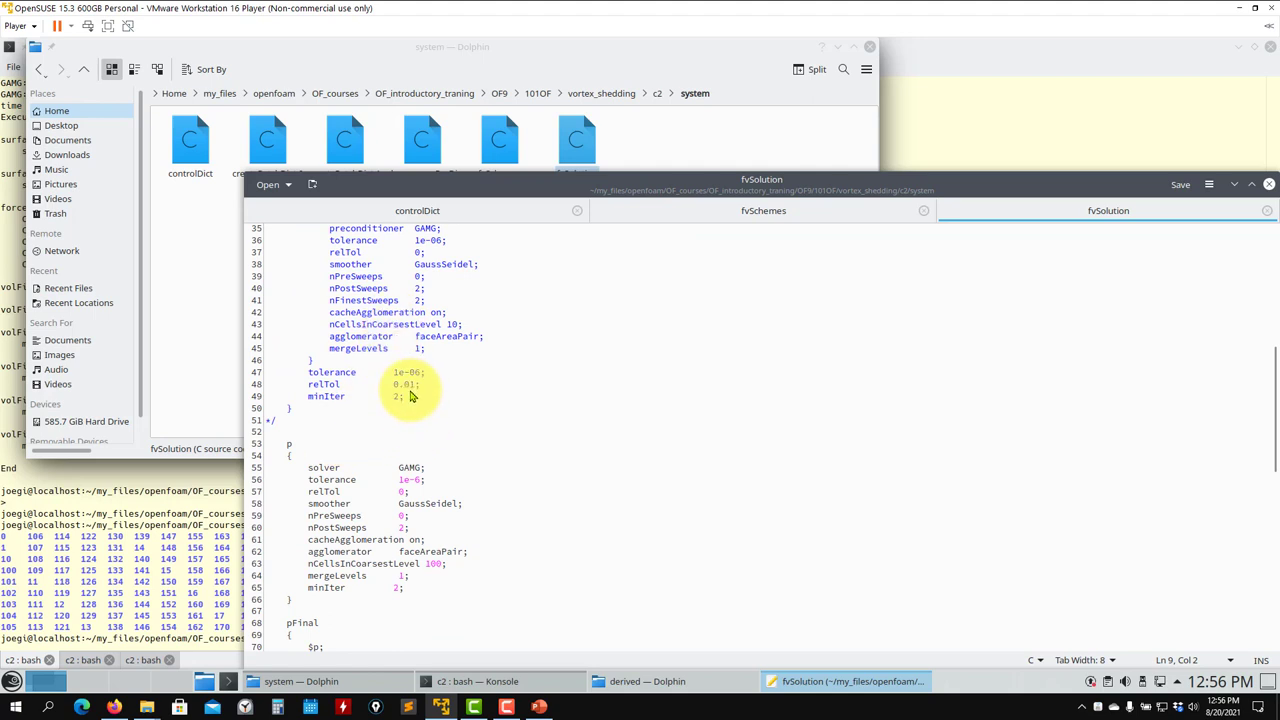
scroll(368, 430, up, 9)
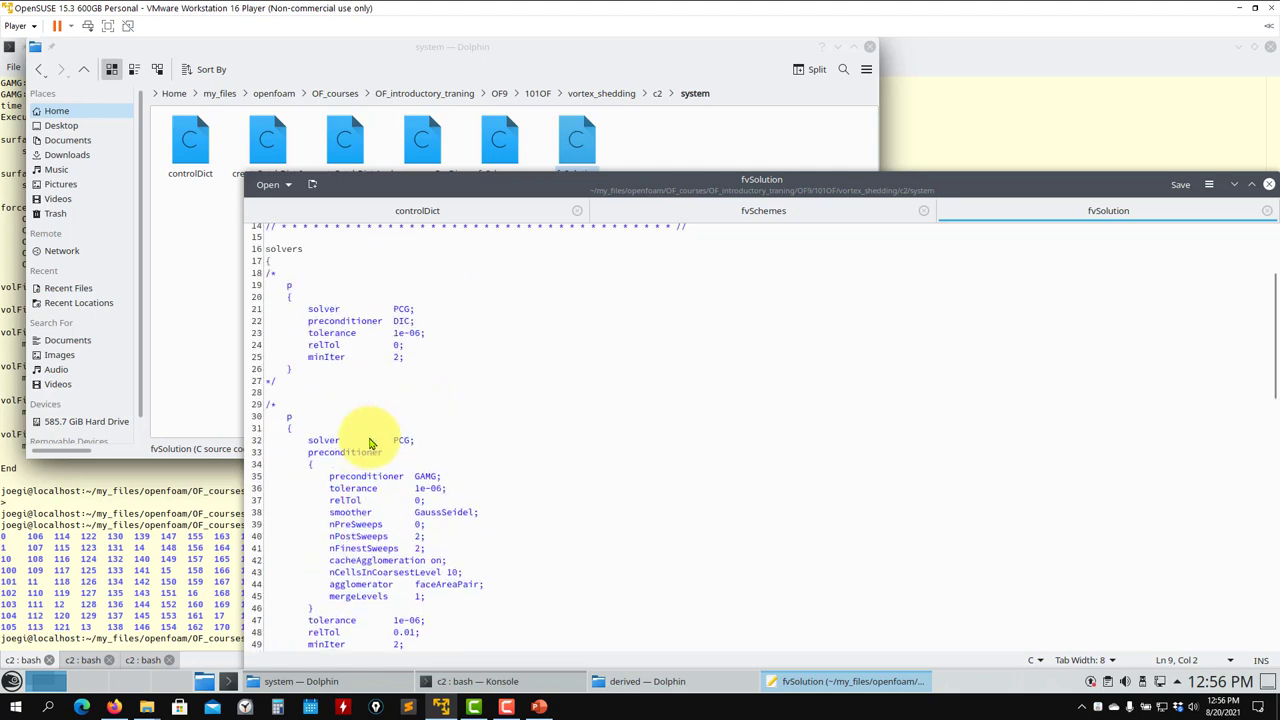
scroll(295, 387, down, 11)
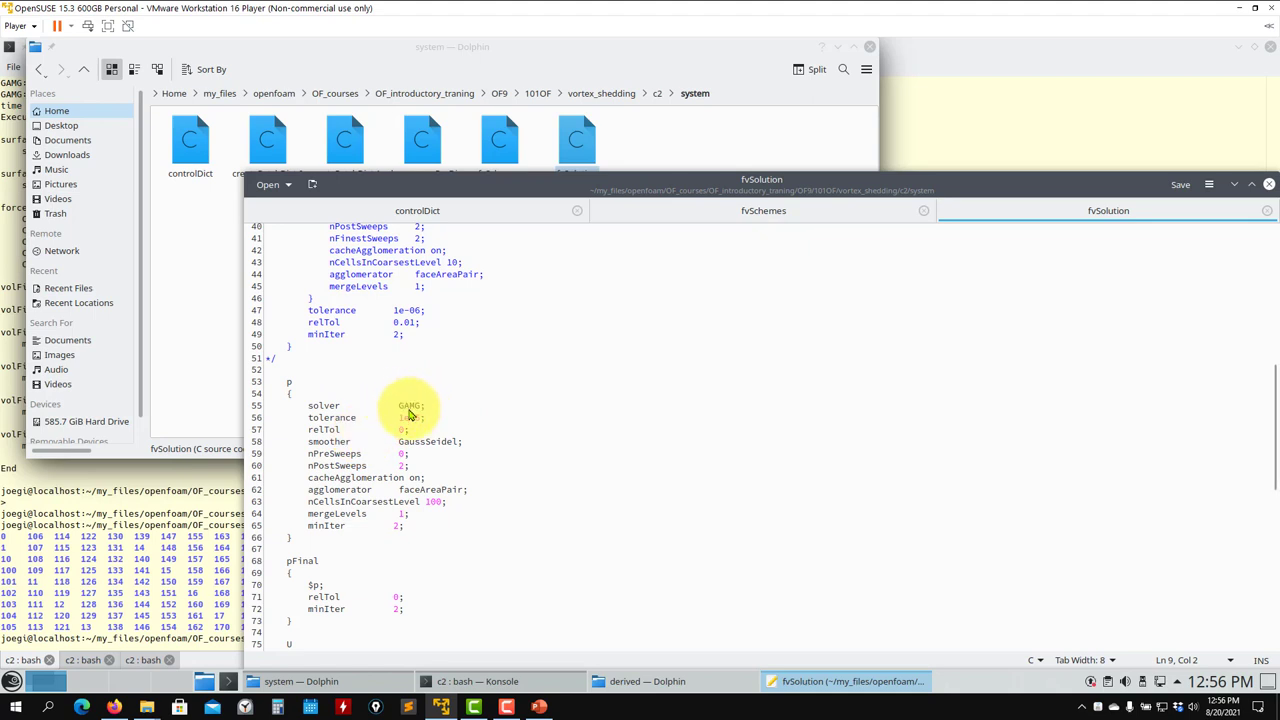
scroll(337, 458, up, 5)
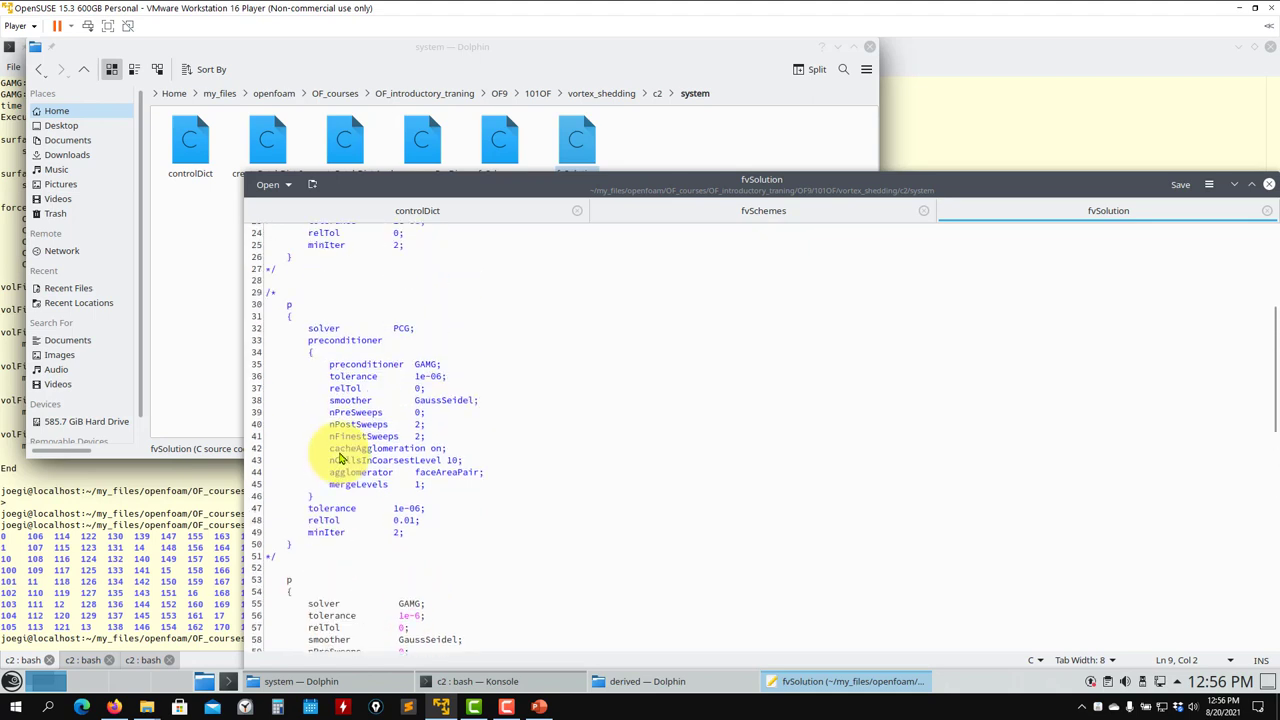
scroll(335, 460, down, 2)
scroll(362, 312, up, 7)
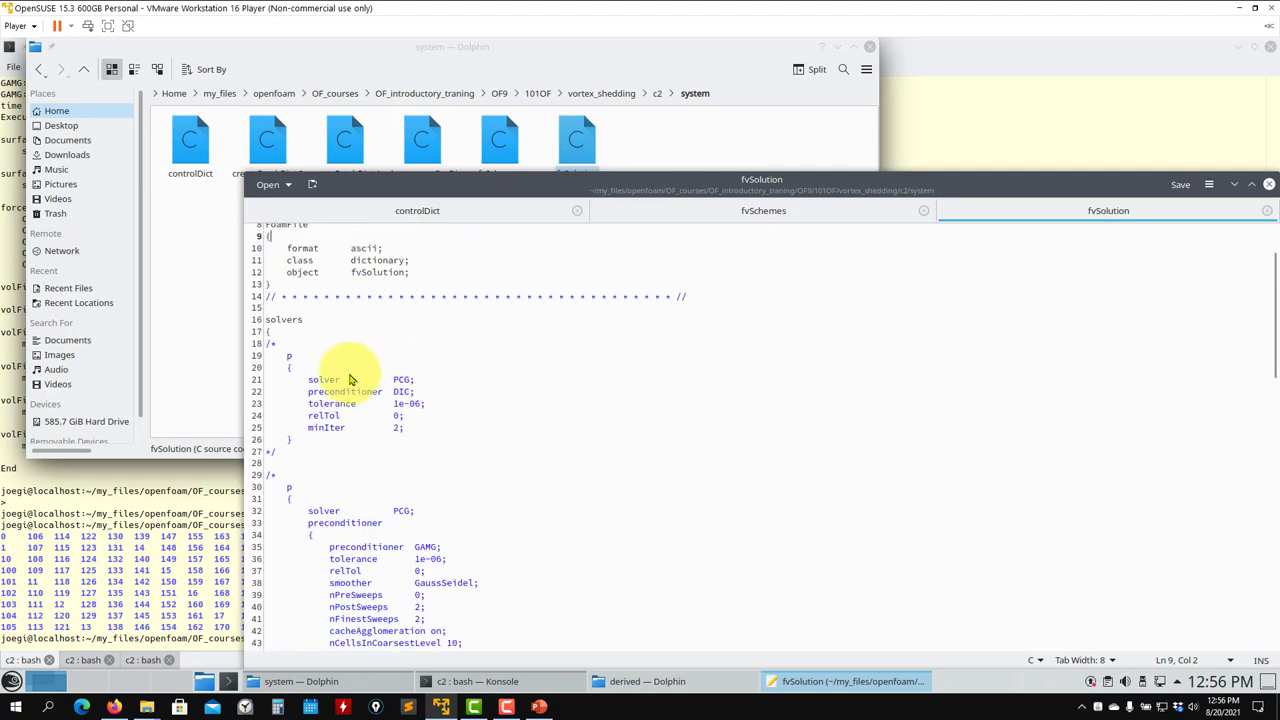
Review the U solver and PISO settings in fvSolution, highlight nCorrectors and nNonOrthogonalCorrectors, and return to fvSchemes
scroll(345, 400, down, 13)
scroll(352, 400, down, 4)
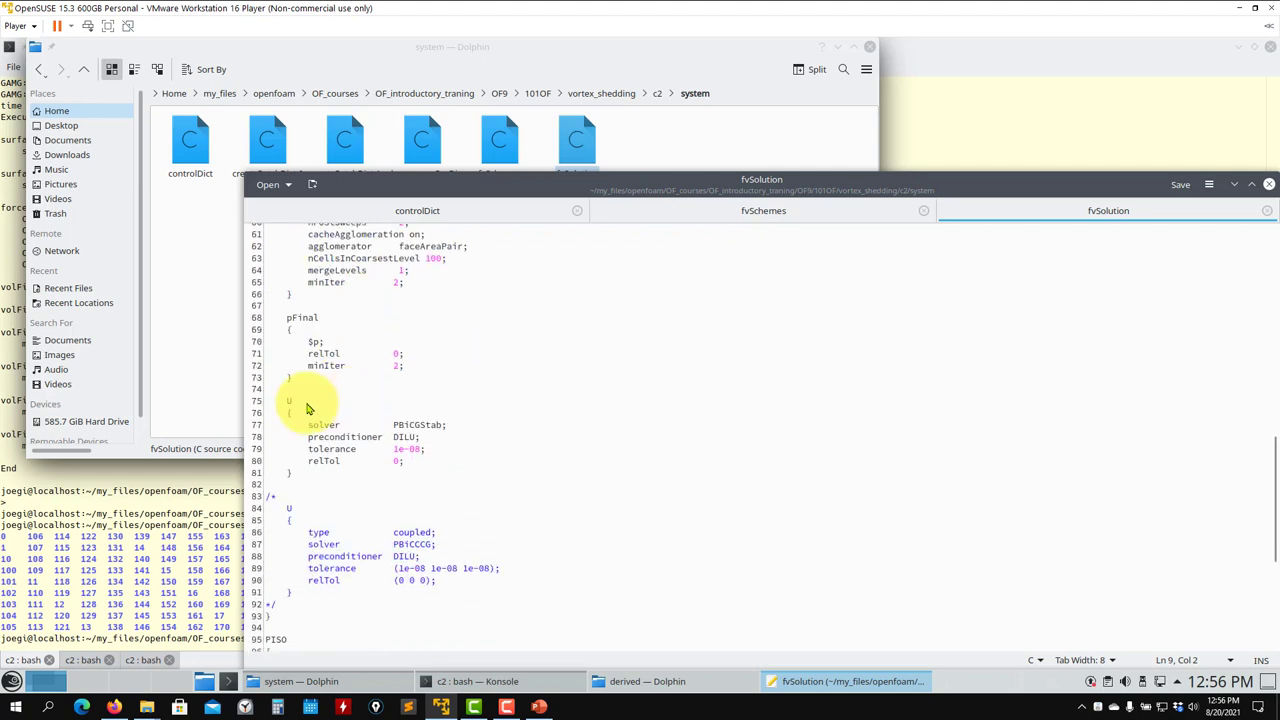
scroll(357, 392, down, 2)
scroll(390, 388, down, 6)
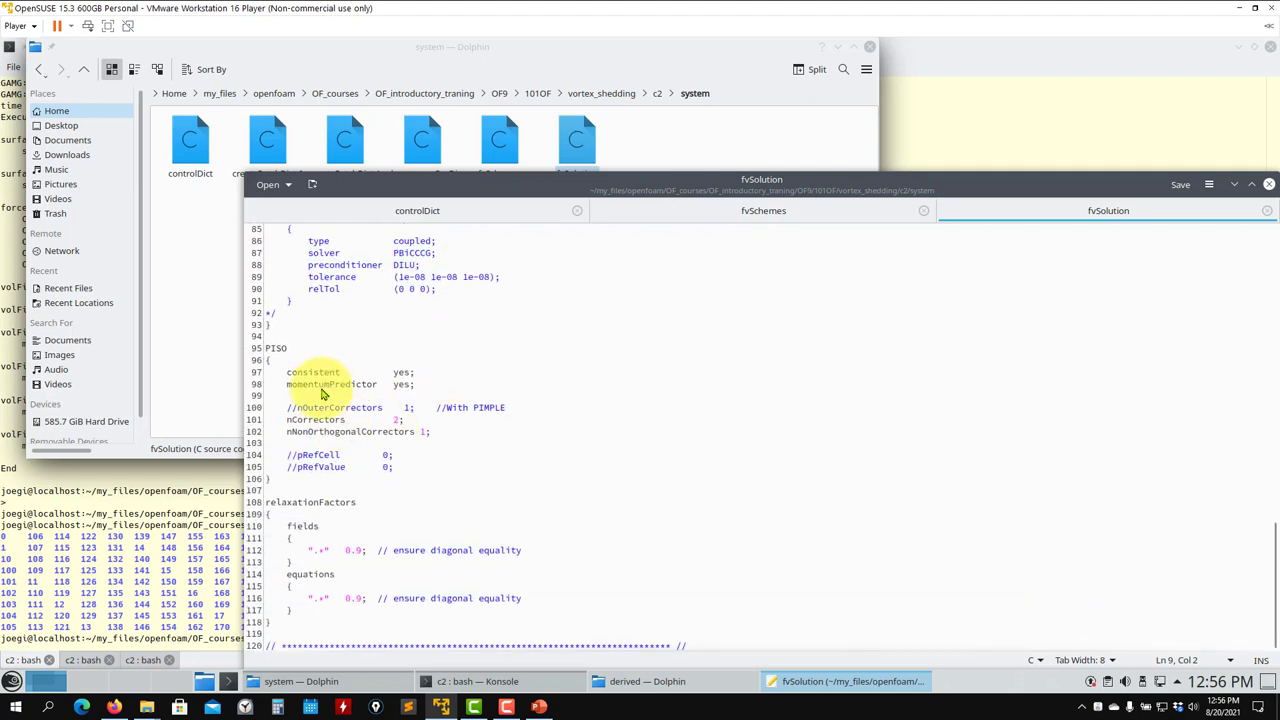
click(306, 354)
drag(306, 354, 262, 358)
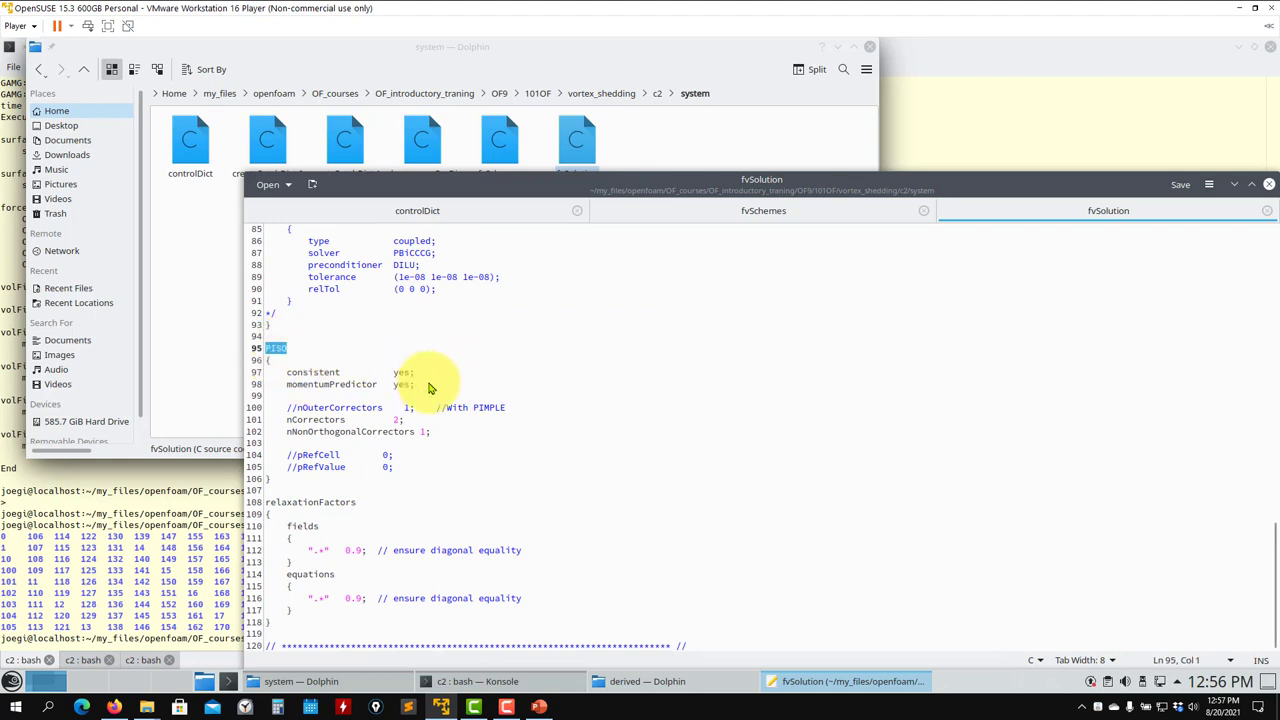
drag(438, 432, 278, 430)
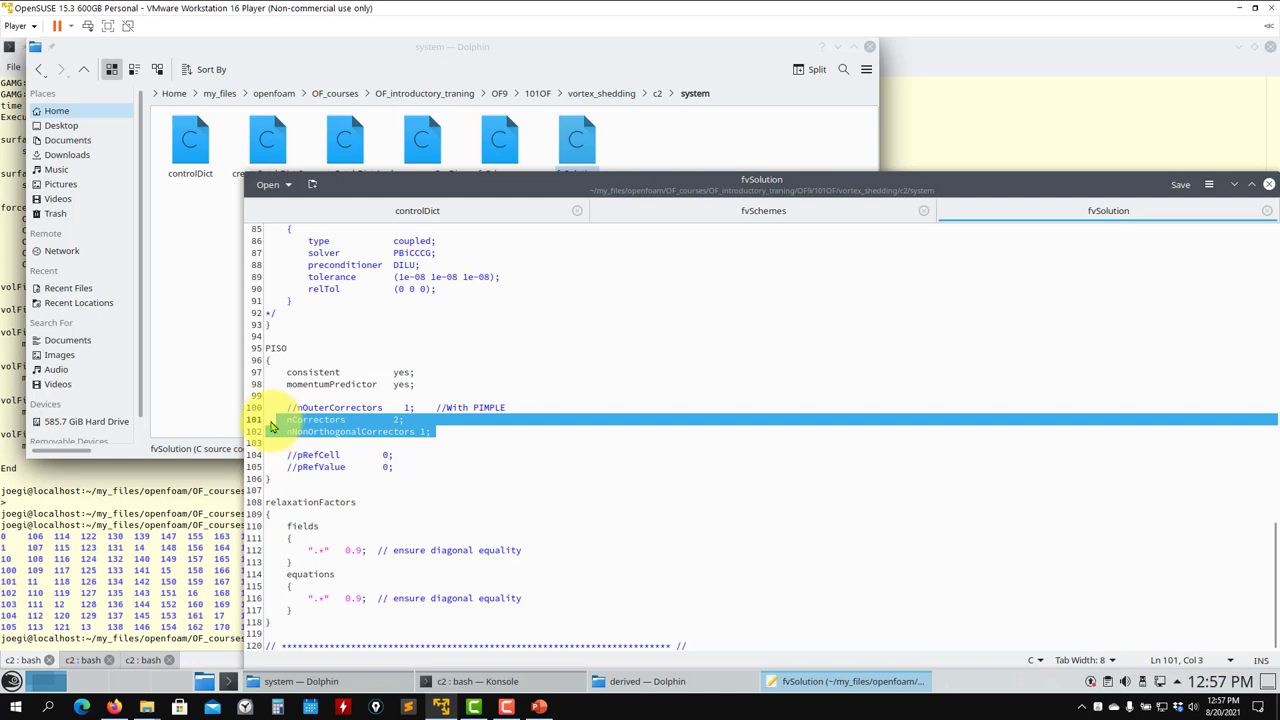
click(457, 428)
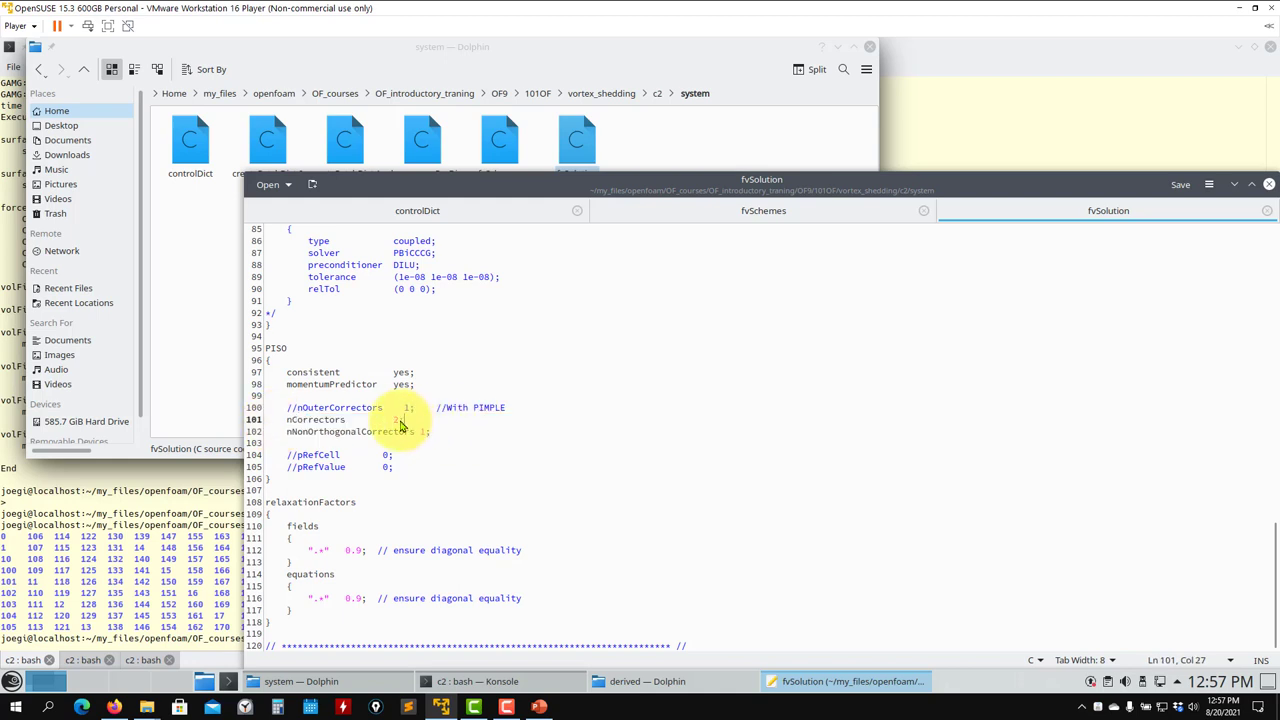
drag(395, 422, 259, 425)
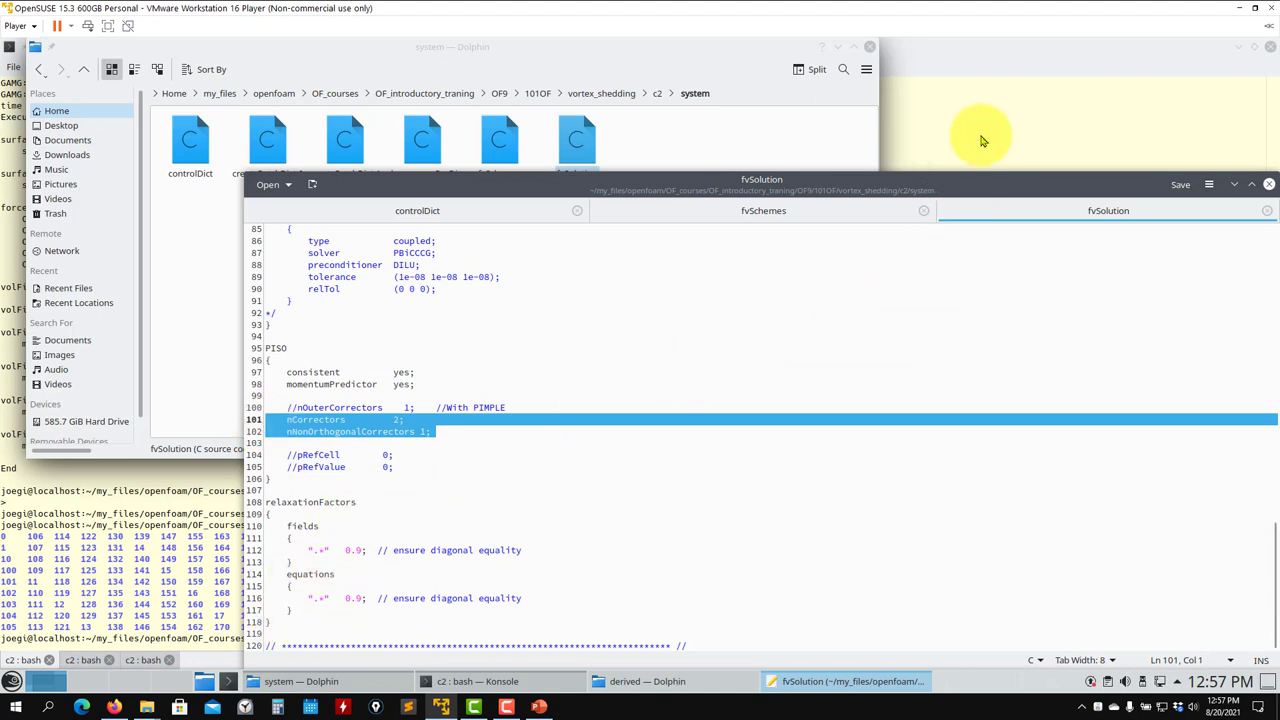
click(704, 213)
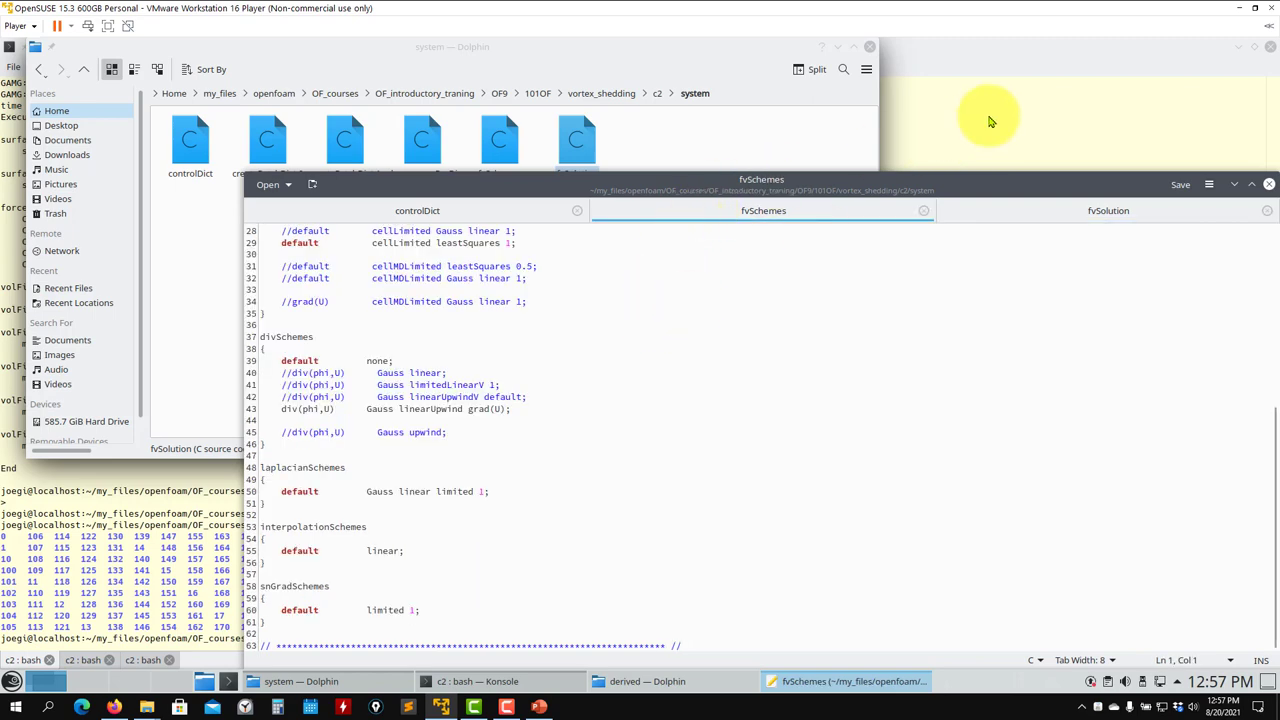
Open plot_coeffs from the c2 case's scripts0 folder in Text Editor and highlight the forceCoeffs.dat path in the cd plot line
click(1106, 116)
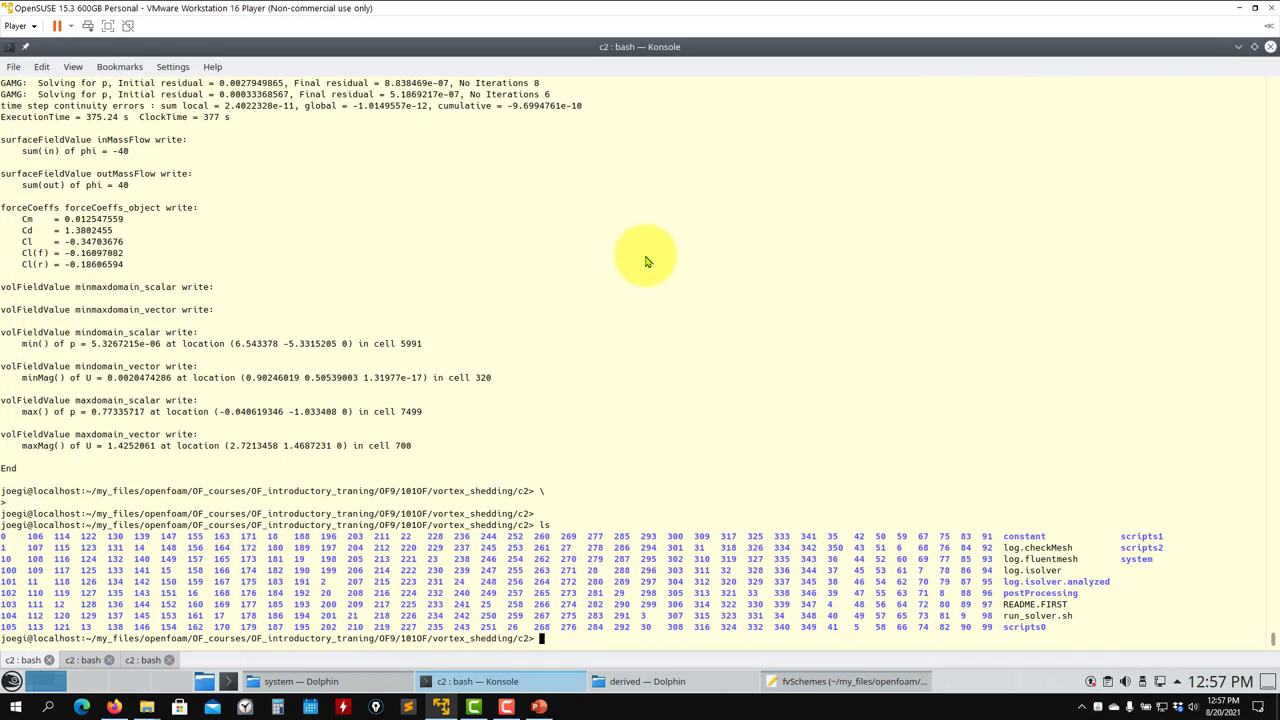
click(340, 683)
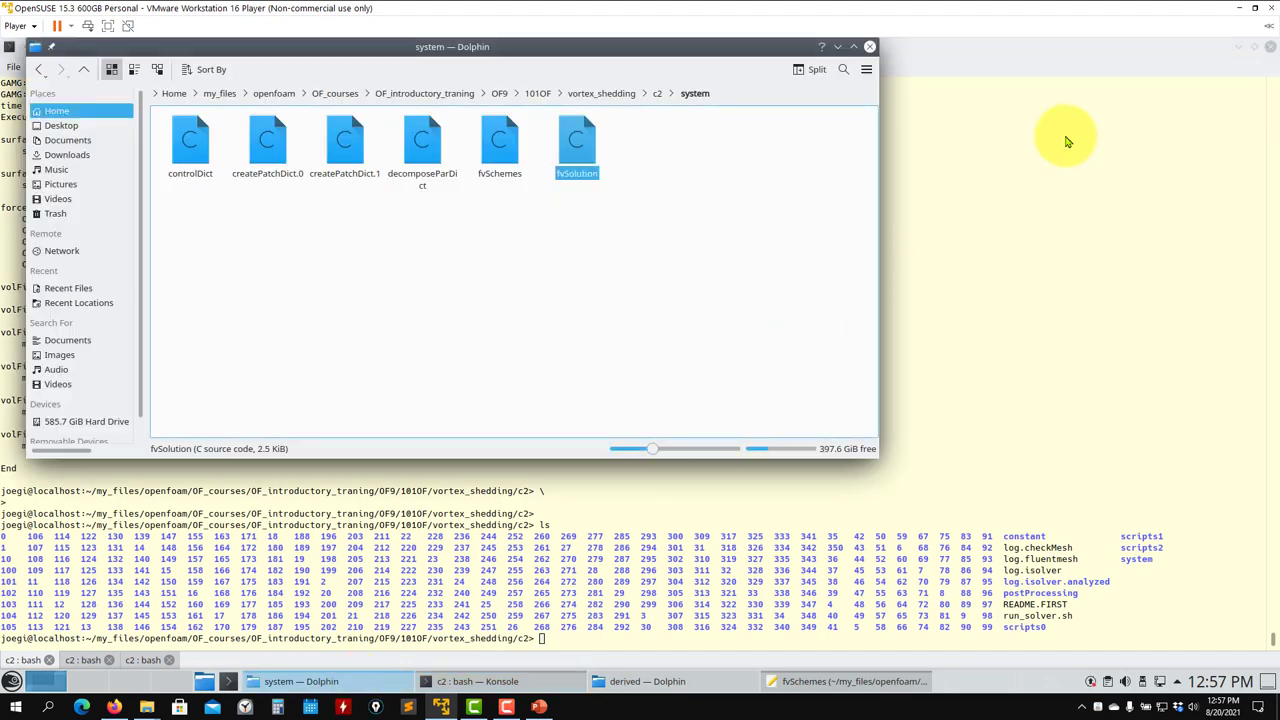
click(660, 93)
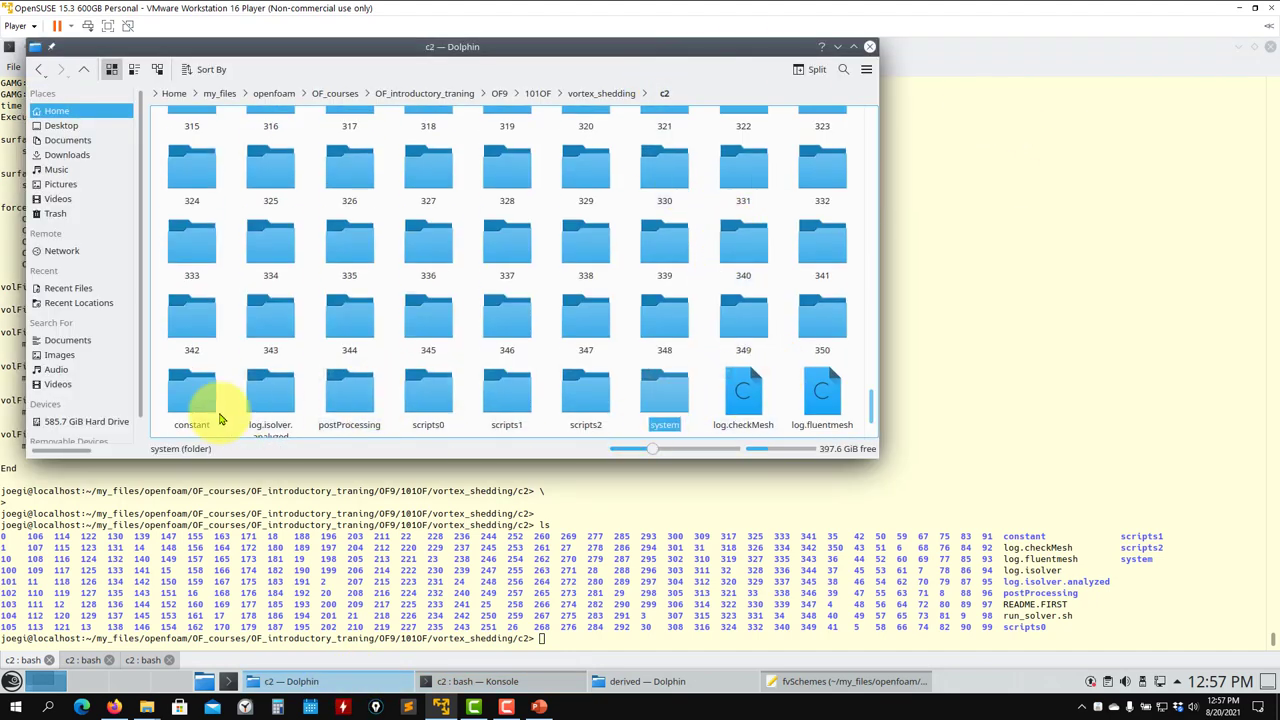
double_click(404, 415)
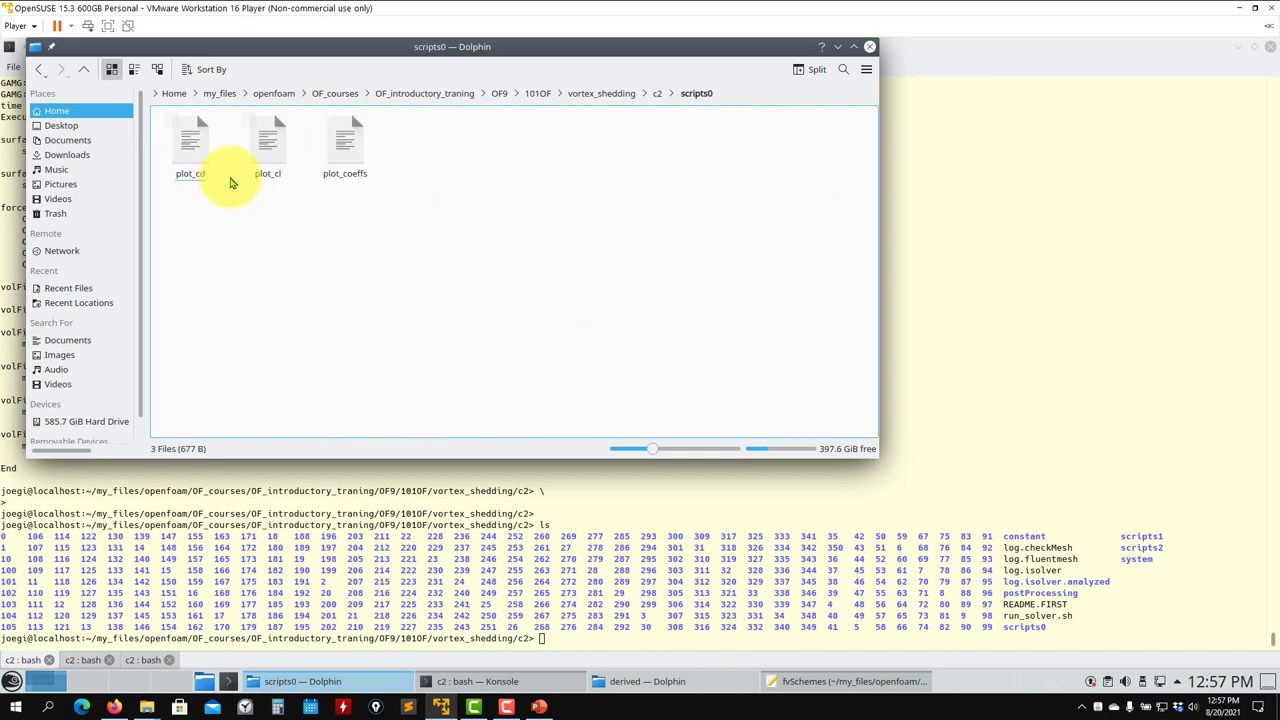
right_click(353, 160)
mouse_move(400, 177)
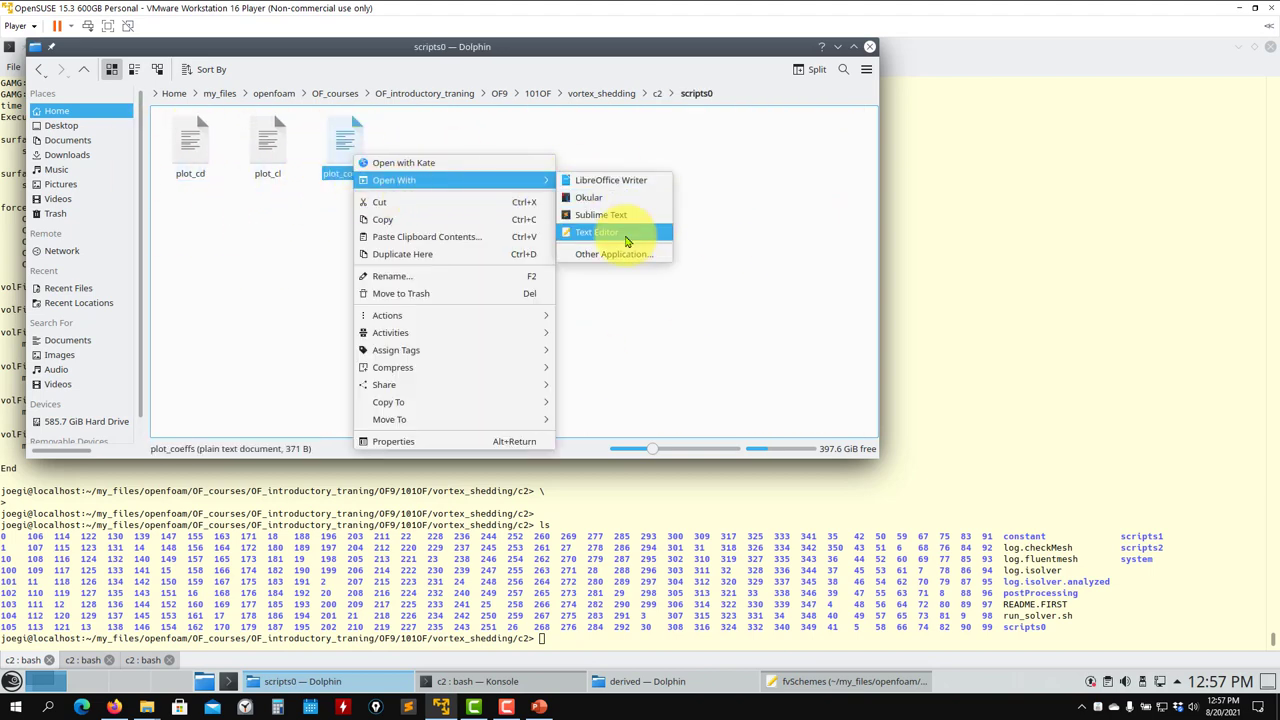
click(630, 241)
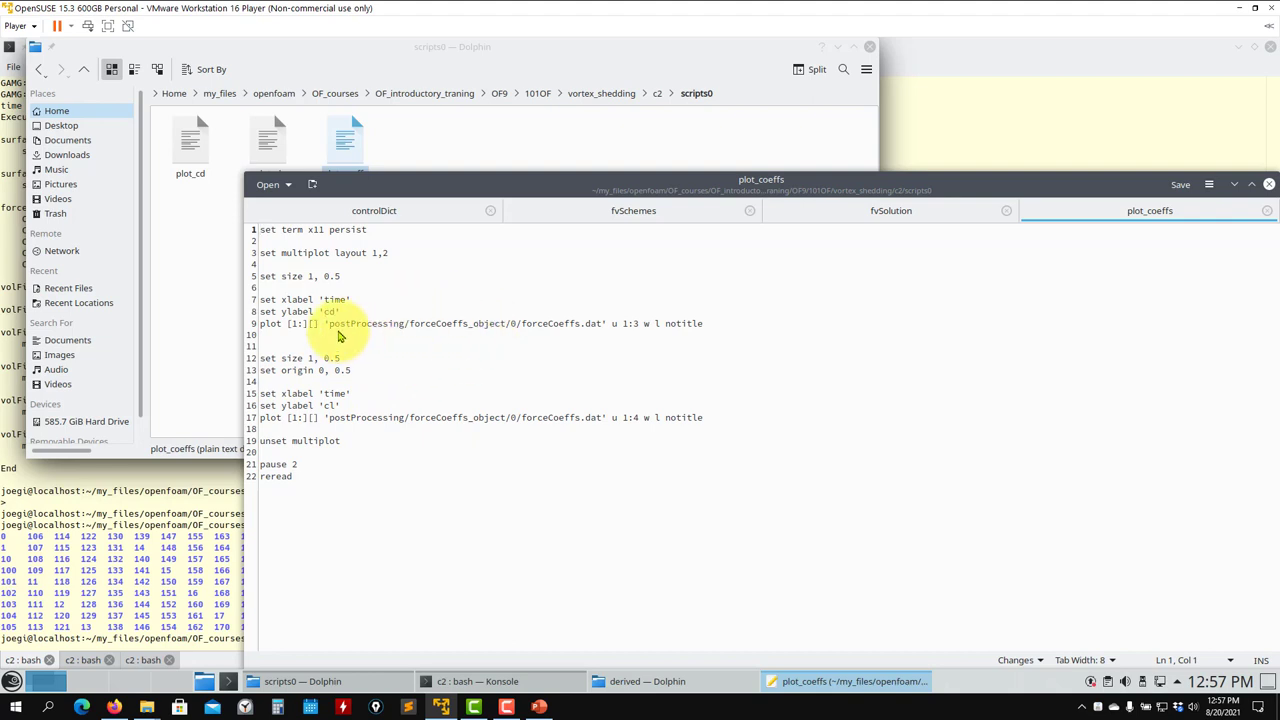
drag(341, 328, 597, 328)
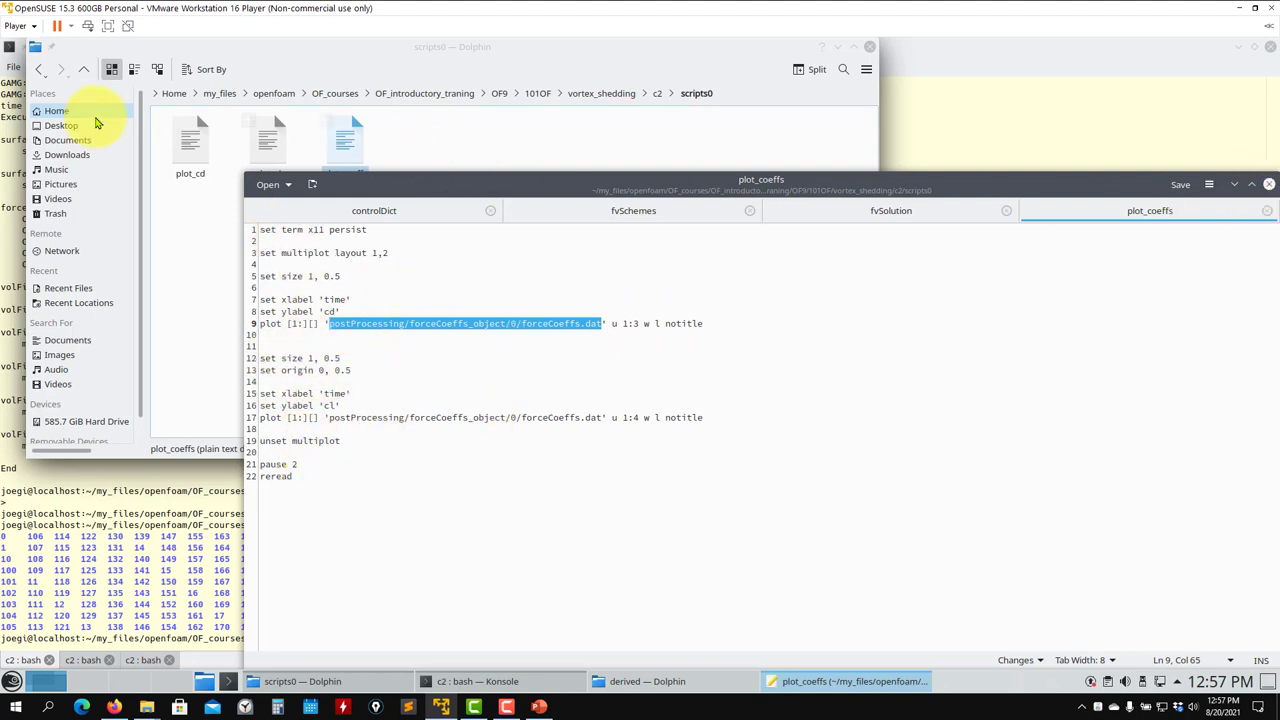
Return to the c2 case folder in Dolphin and open its scripts1 folder
click(183, 214)
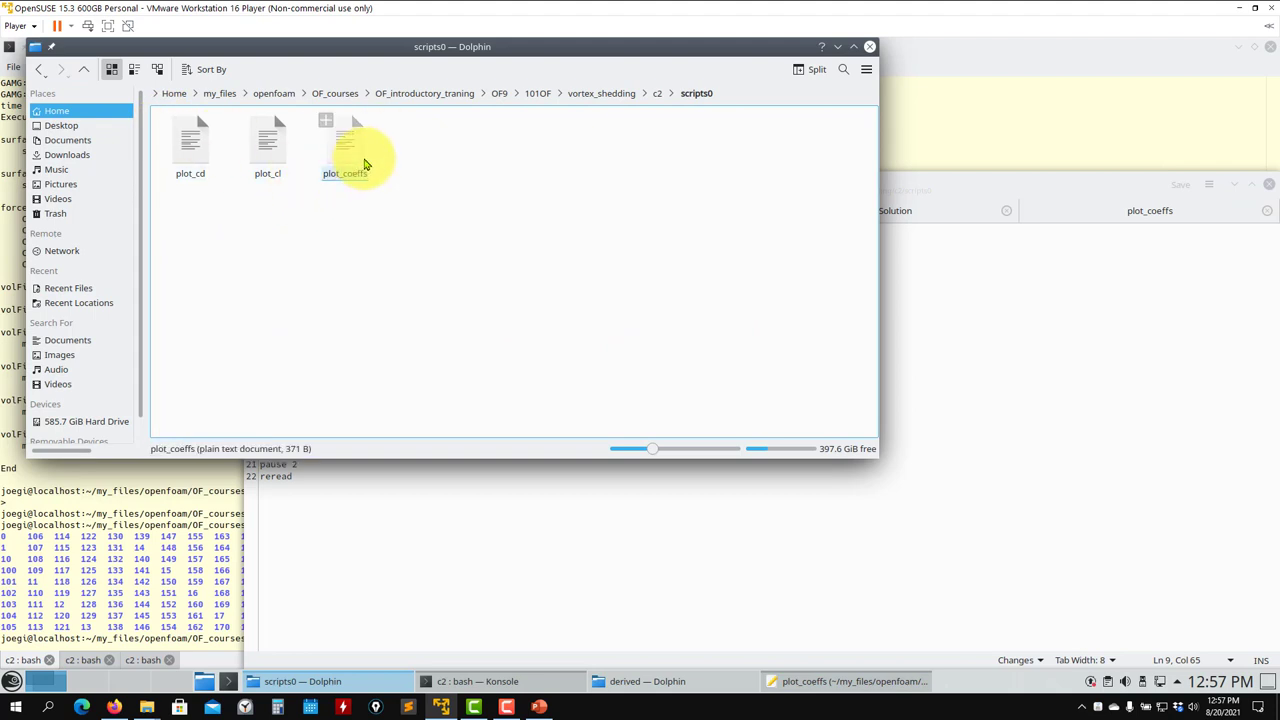
click(83, 69)
click(493, 395)
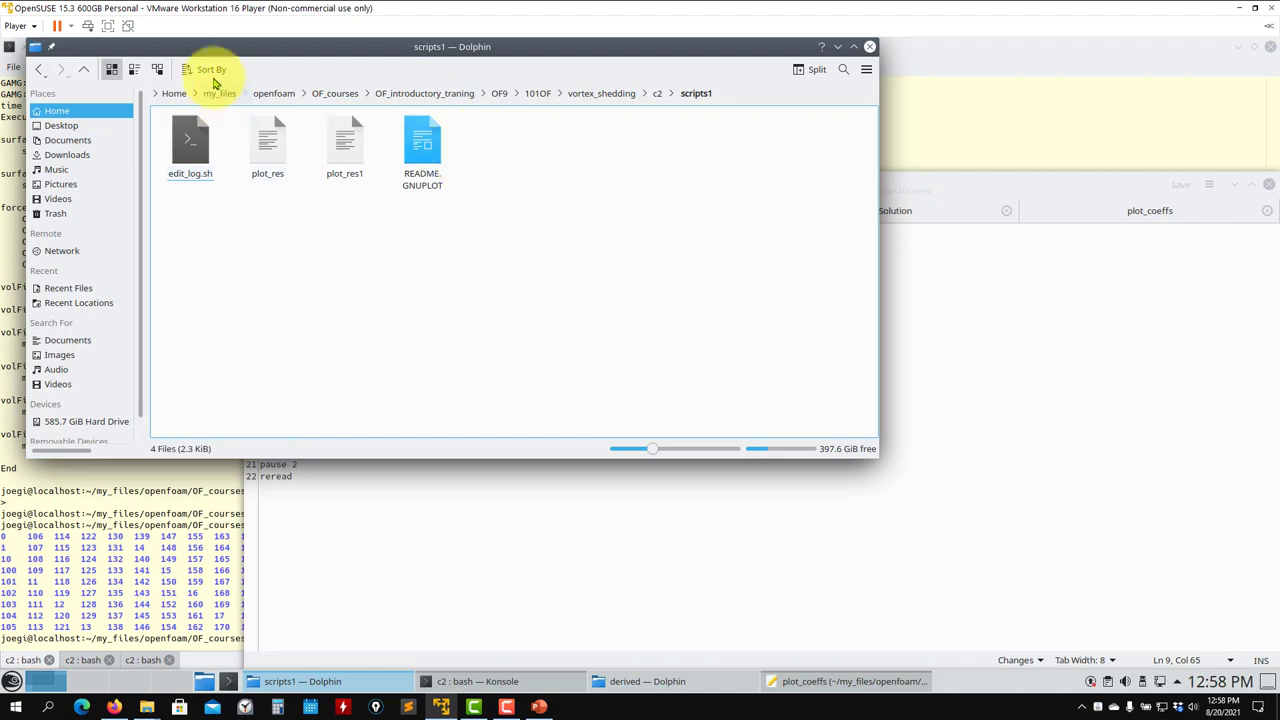
Open psd_cl.py from the c2 case's scripts2 folder and highlight the forceCoeffs.dat path in its active loadtxt line
click(90, 70)
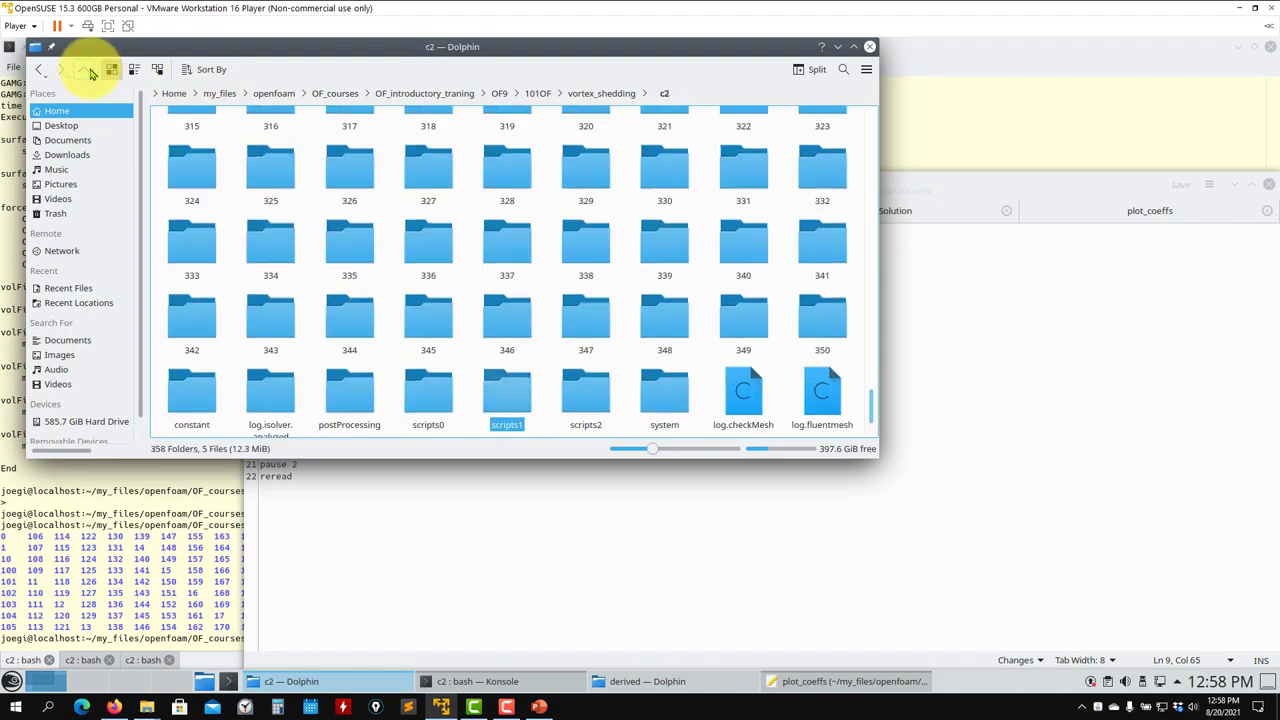
click(586, 410)
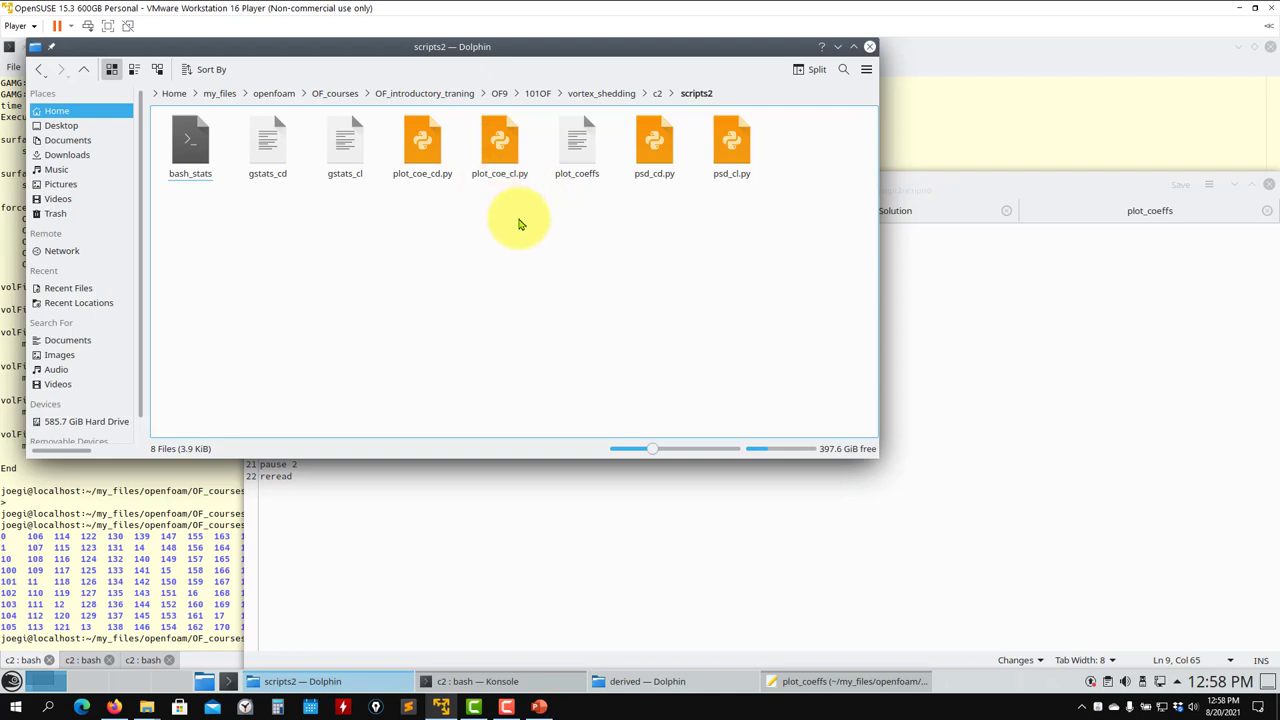
click(725, 160)
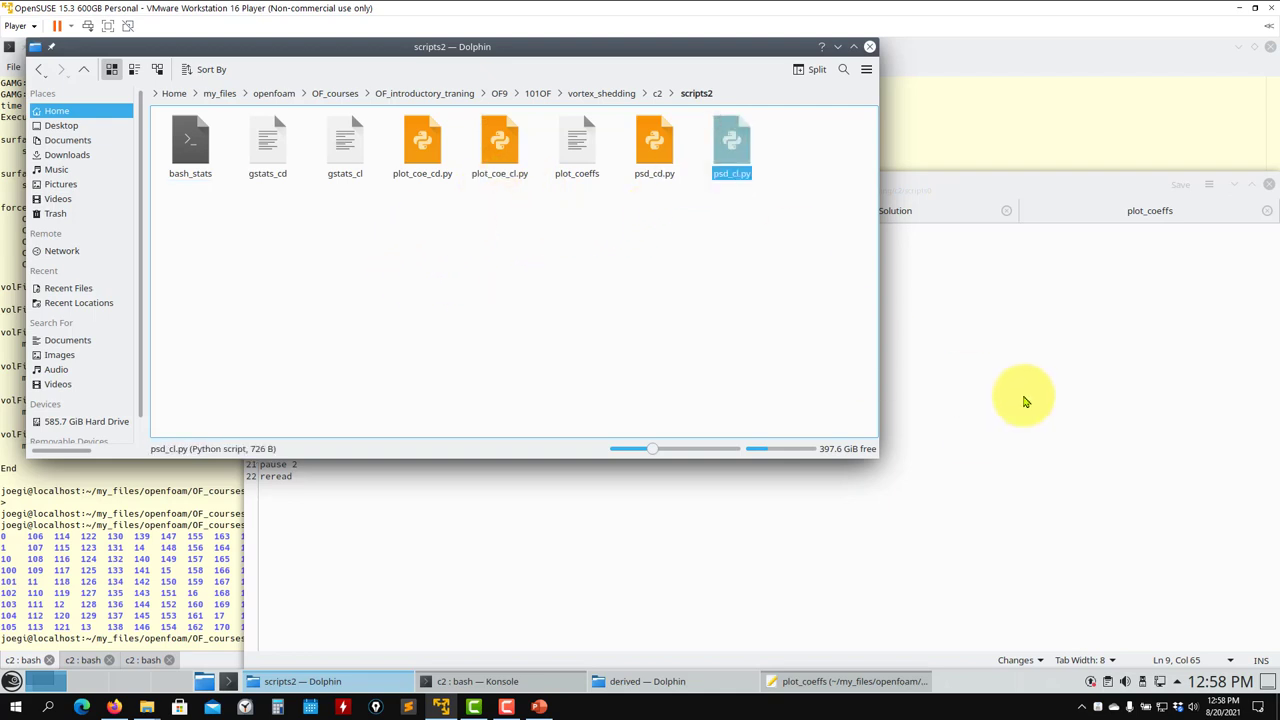
scroll(430, 345, down, 2)
scroll(430, 345, up, 4)
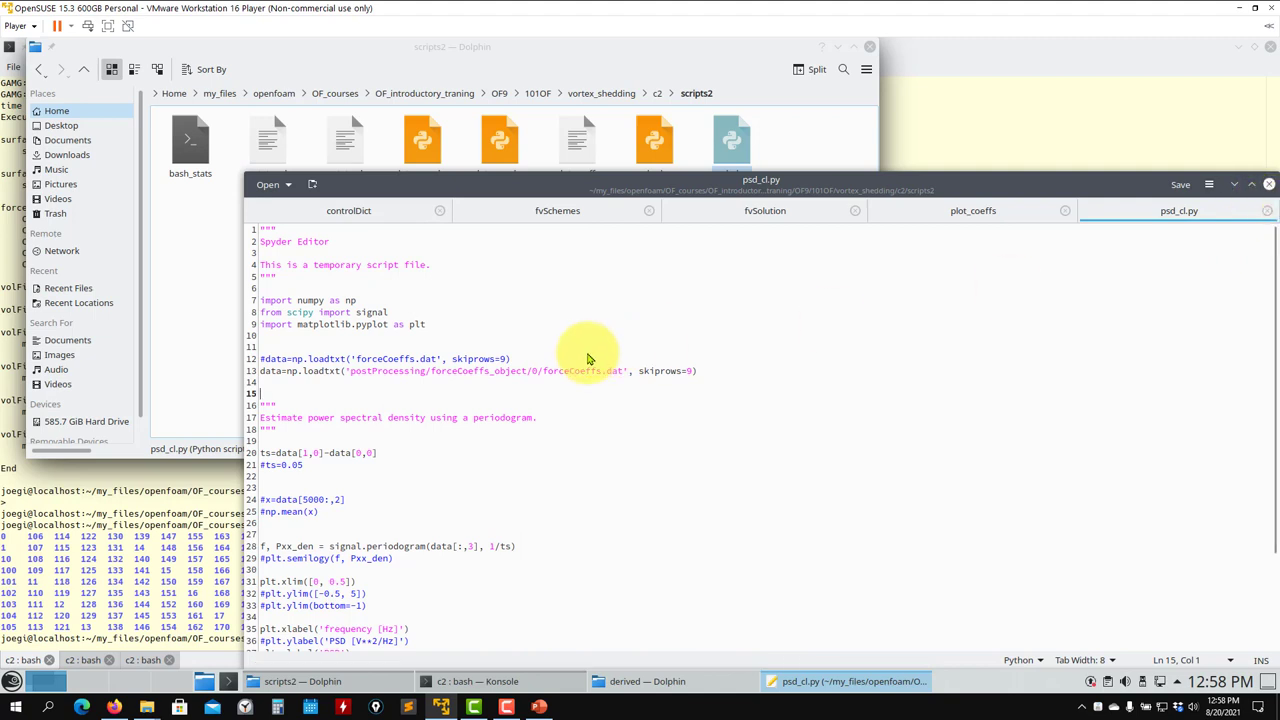
drag(362, 375, 632, 377)
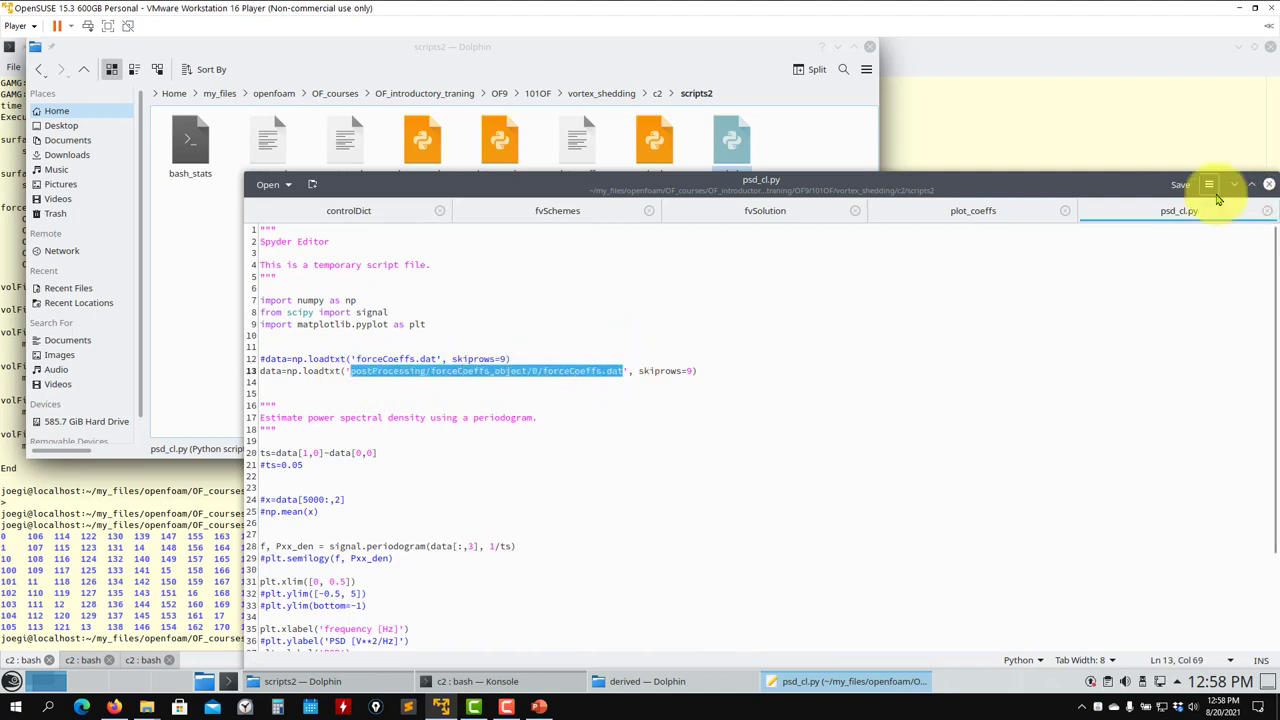
Open gstats_cd from the scripts2 folder and highlight its stats command on the forceCoeffs.dat file
click(190, 218)
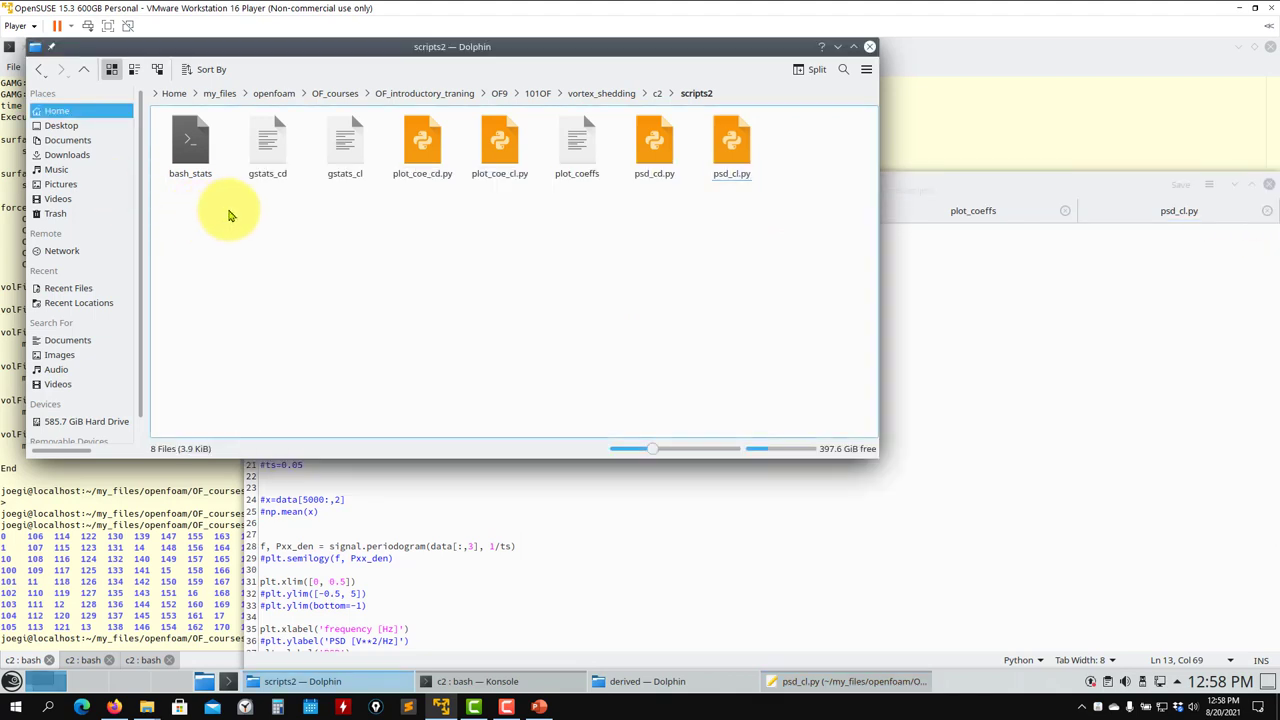
drag(374, 206, 245, 125)
drag(350, 163, 243, 217)
drag(259, 151, 1037, 334)
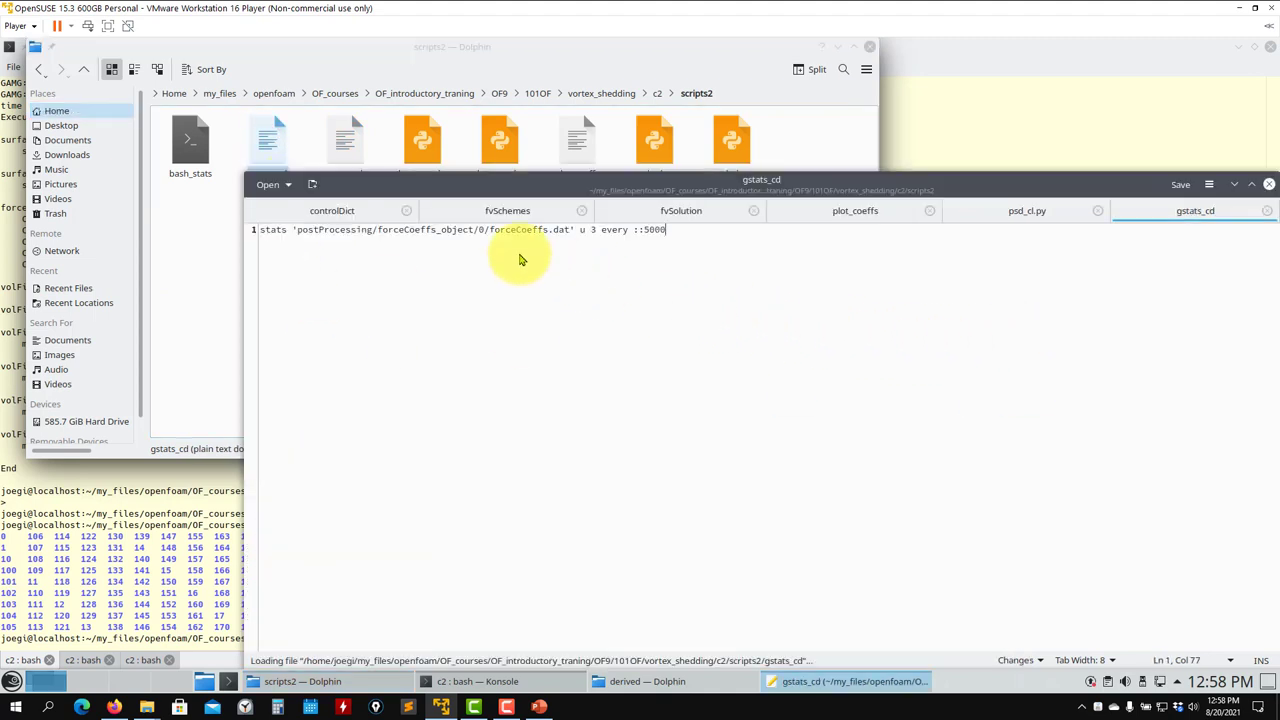
drag(262, 233, 677, 243)
click(637, 234)
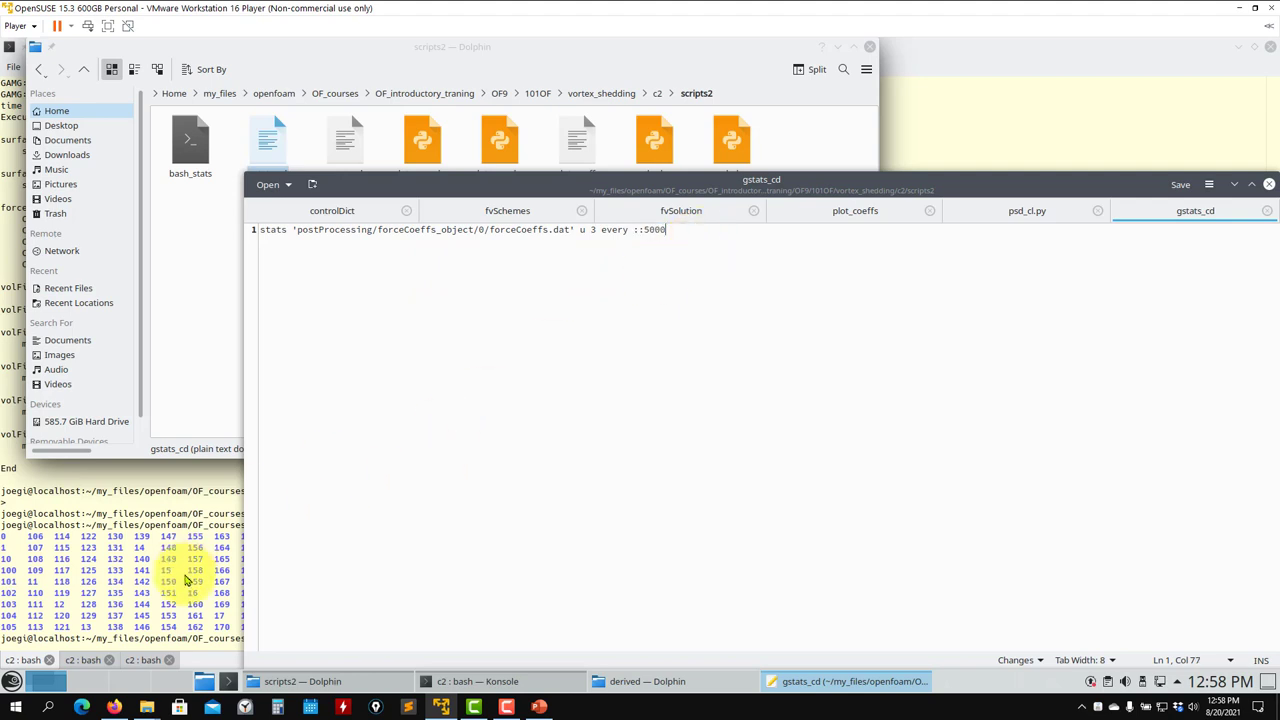
Run gnuplot scripts0/plot_coeffs in the third c2 terminal session and enlarge the resulting plot window to examine cl and cd
click(150, 659)
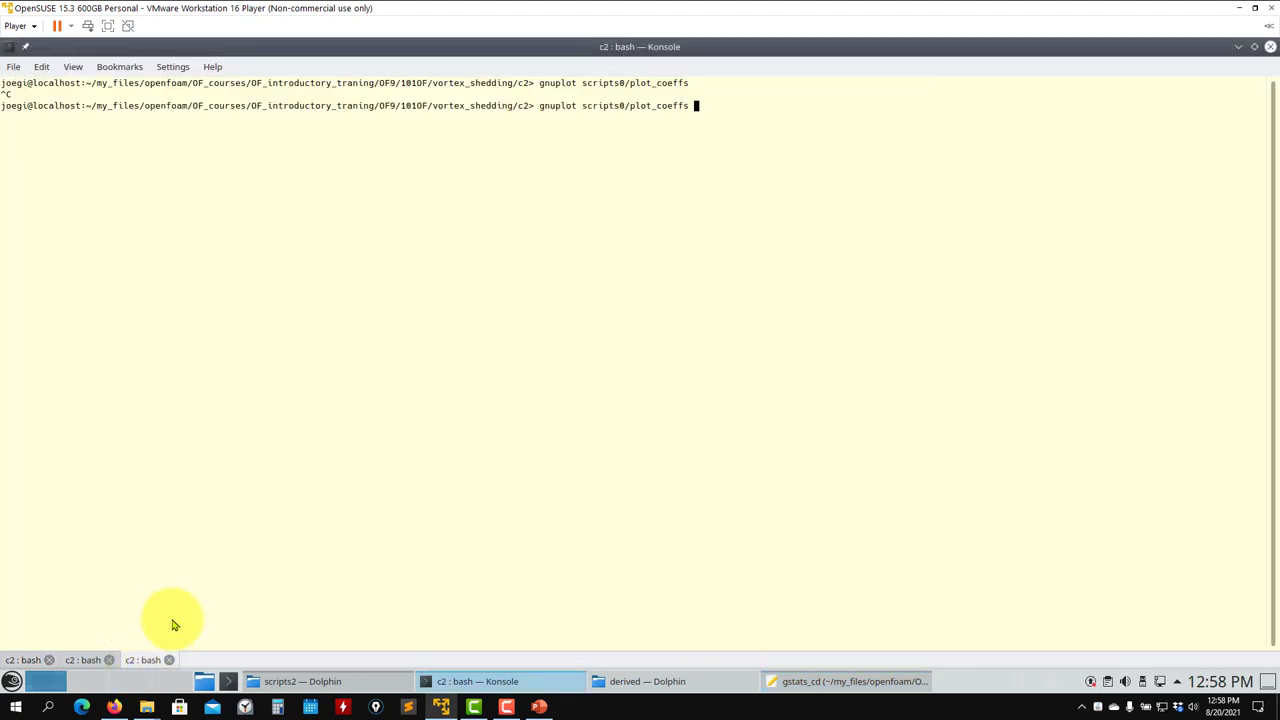
key(Return)
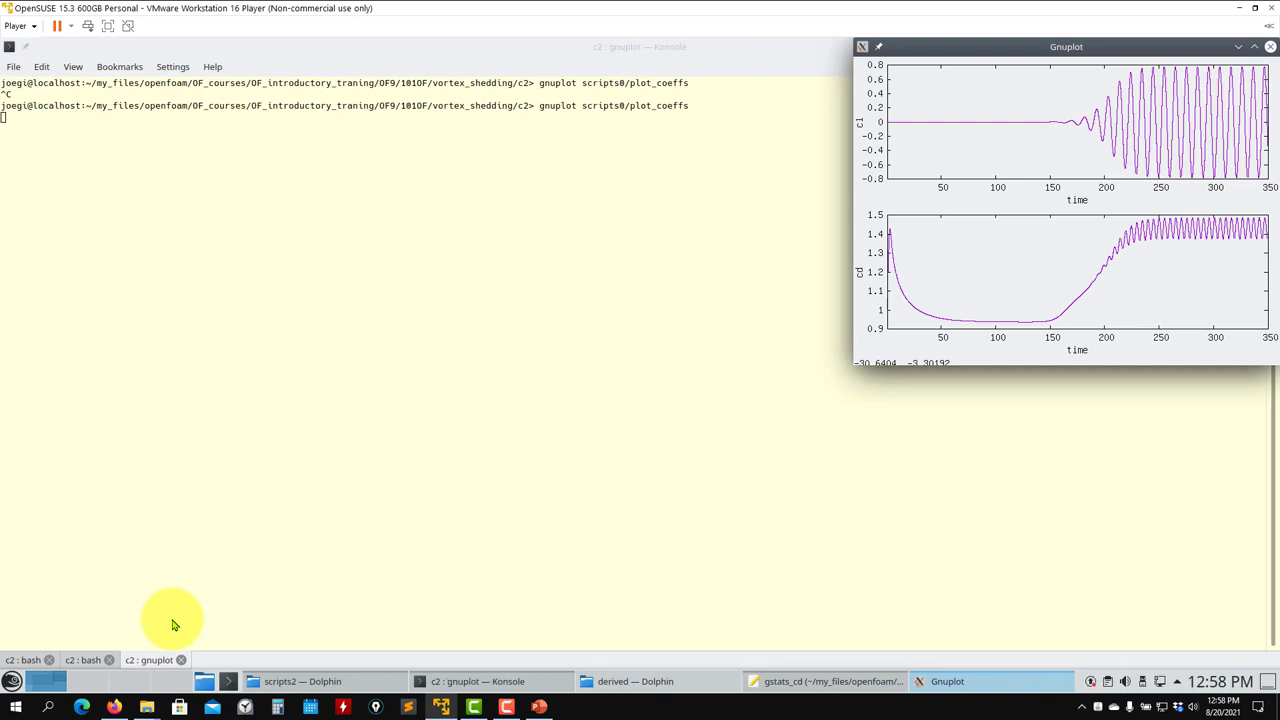
drag(1122, 54, 607, 143)
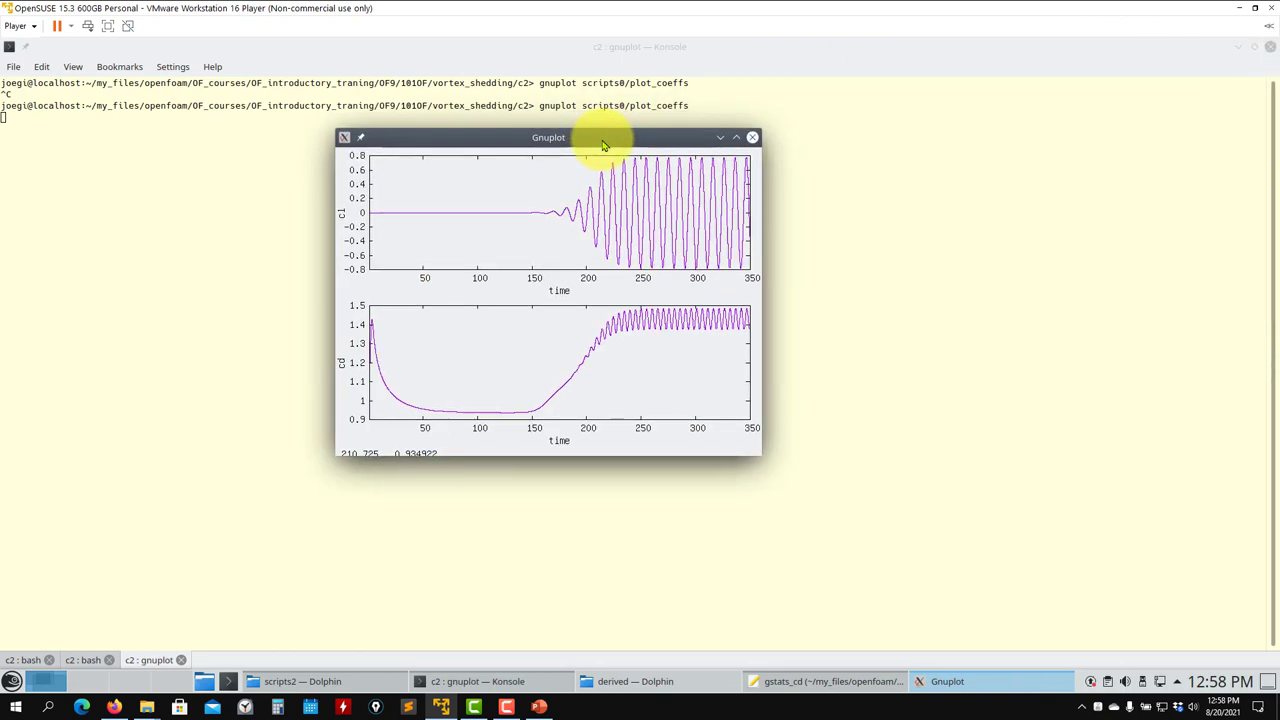
drag(760, 457, 1066, 597)
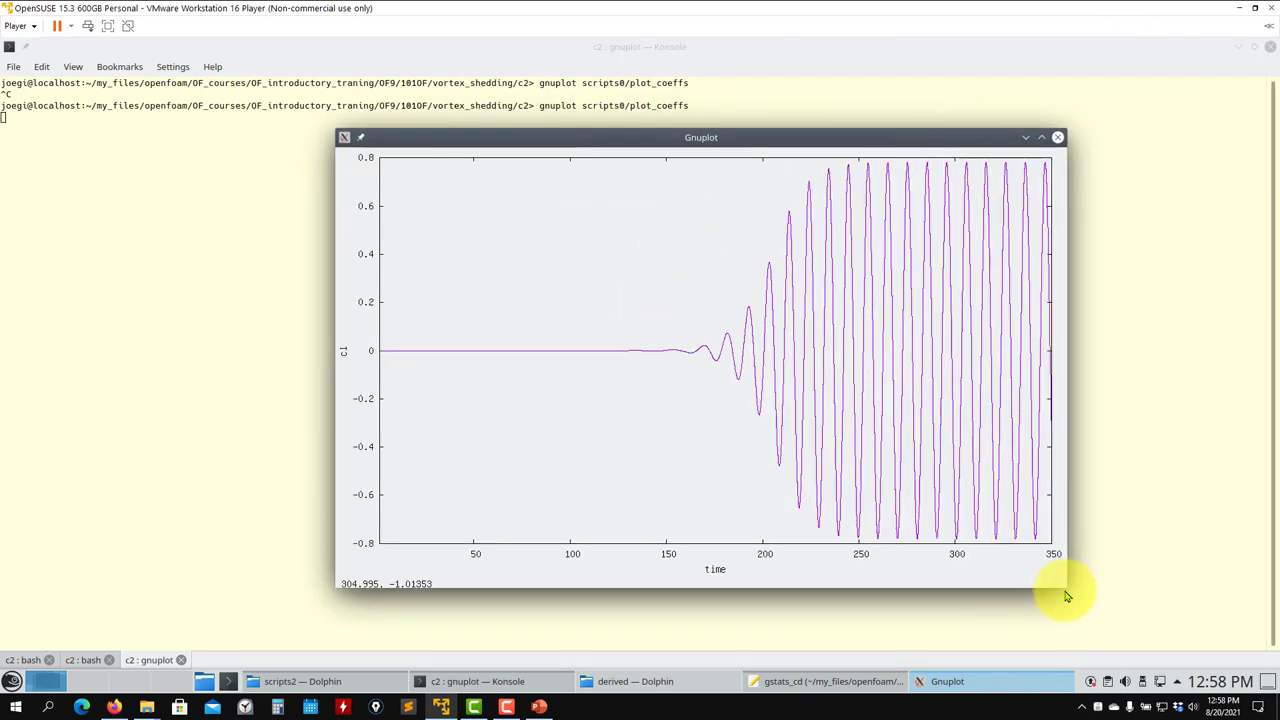
drag(791, 141, 643, 99)
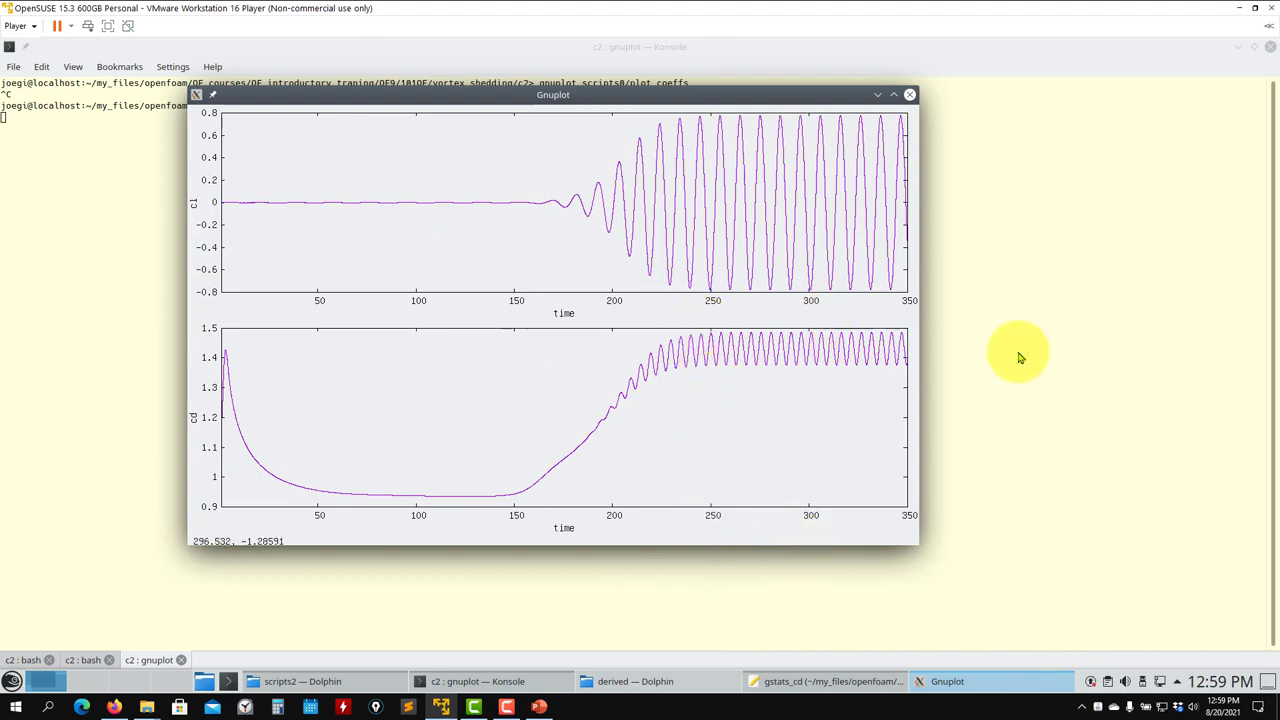
Compare the 5000 starting row in gstats_cd's stats line with the cl and cd curves in the Gnuplot window
click(866, 682)
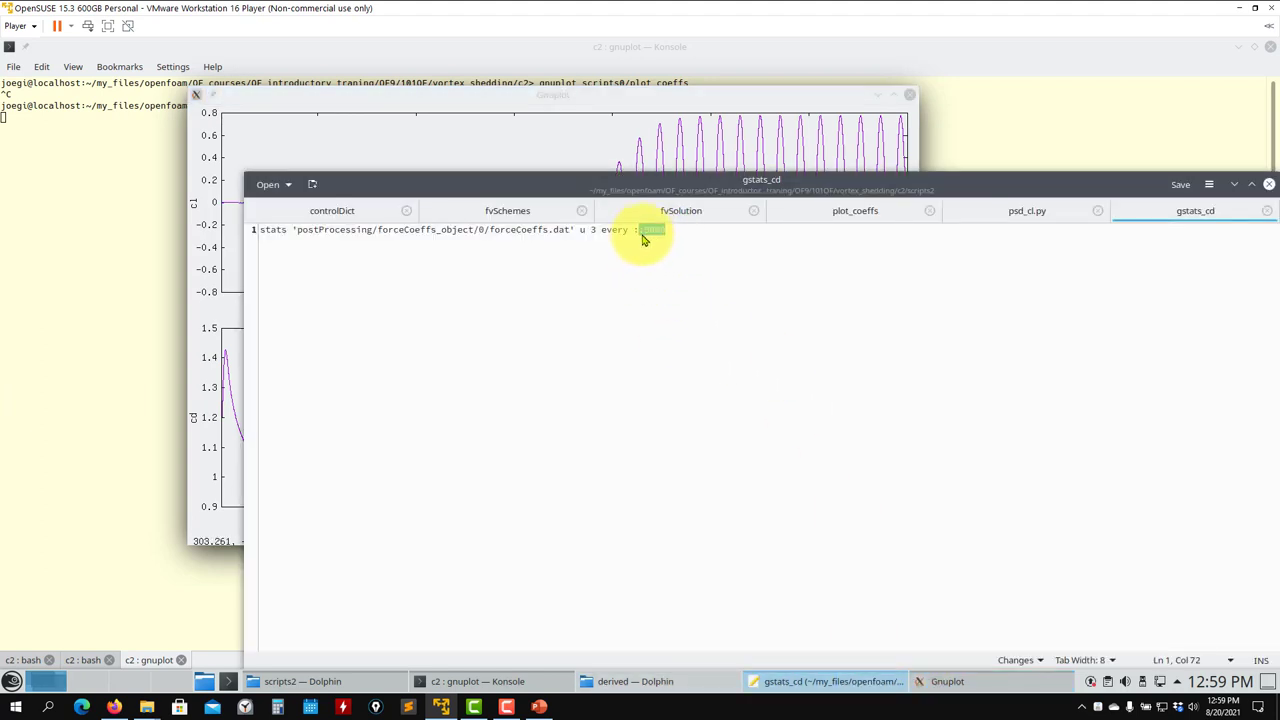
drag(643, 240, 649, 240)
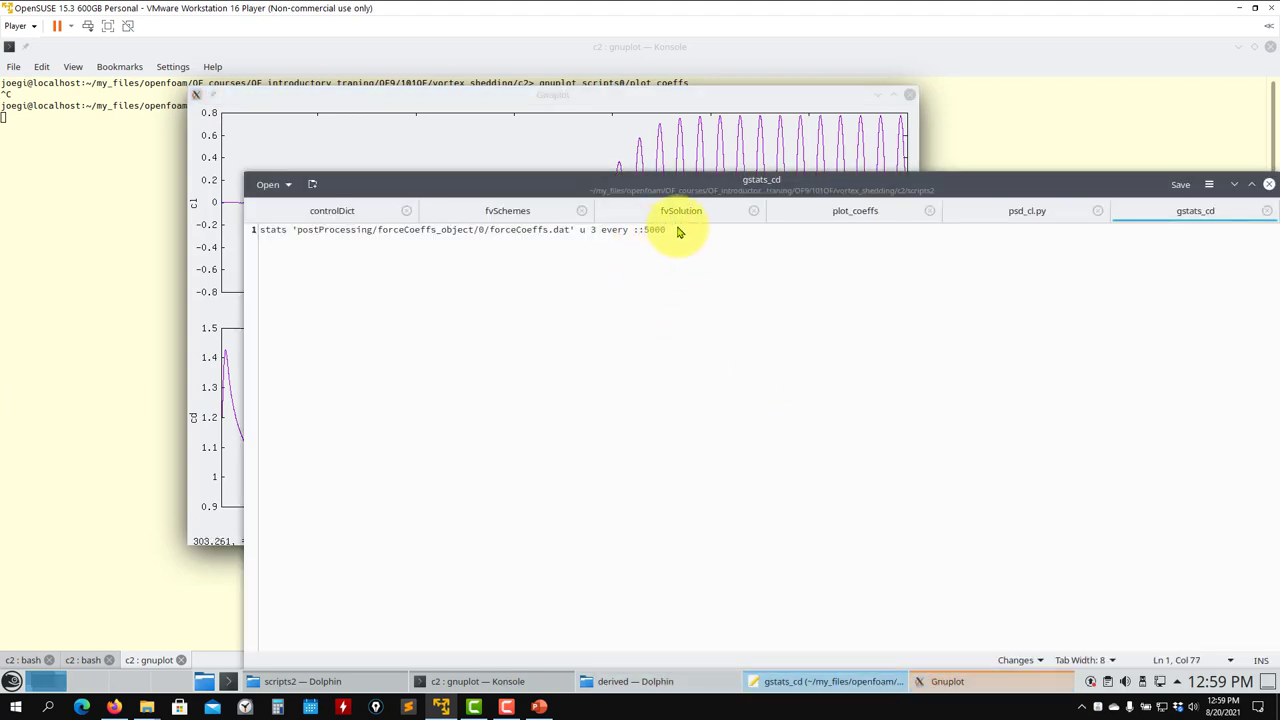
click(700, 115)
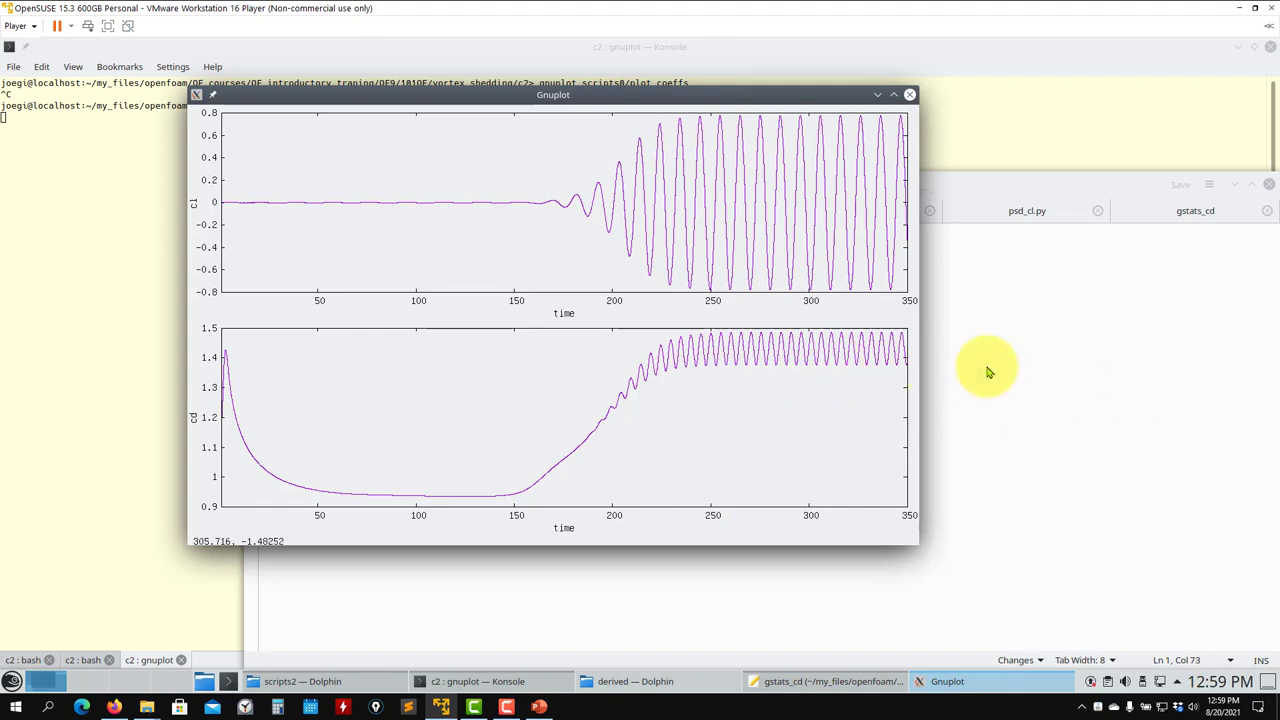
click(1022, 393)
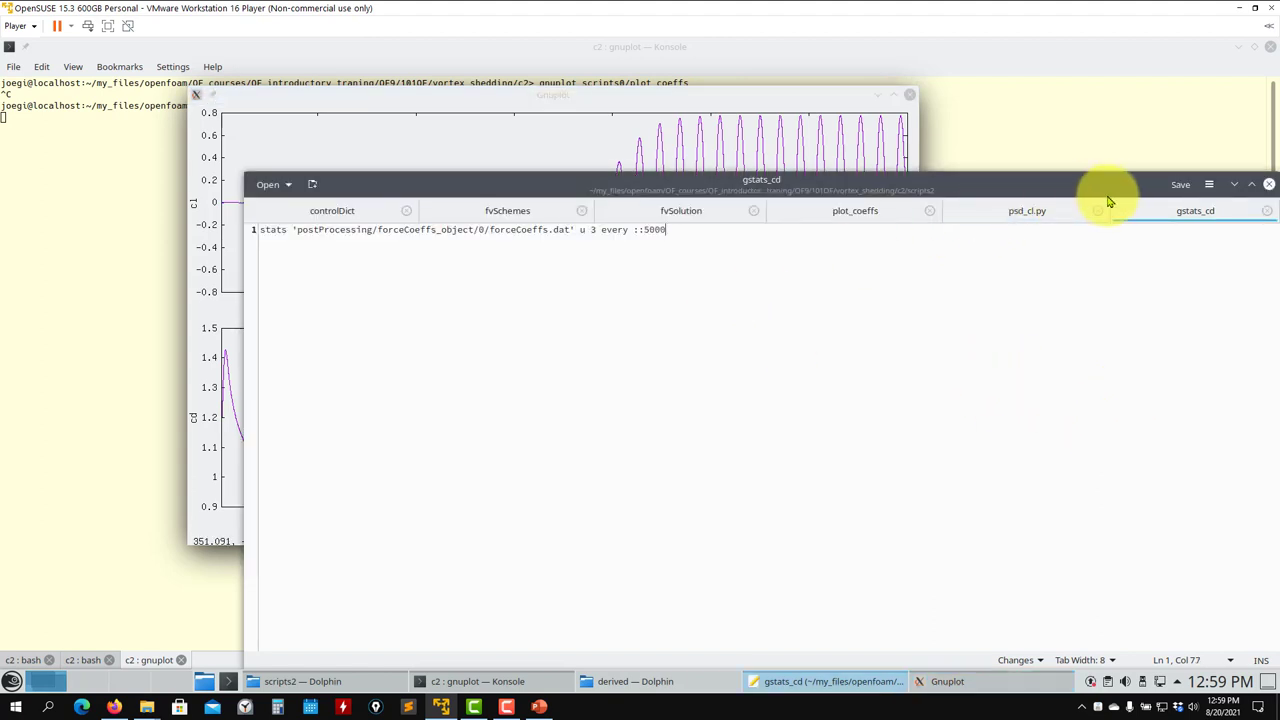
Close gstats_cd, psd_cl.py and plot_coeffs in the text editor, keeping the system dictionaries open
drag(1130, 178, 690, 165)
click(1006, 188)
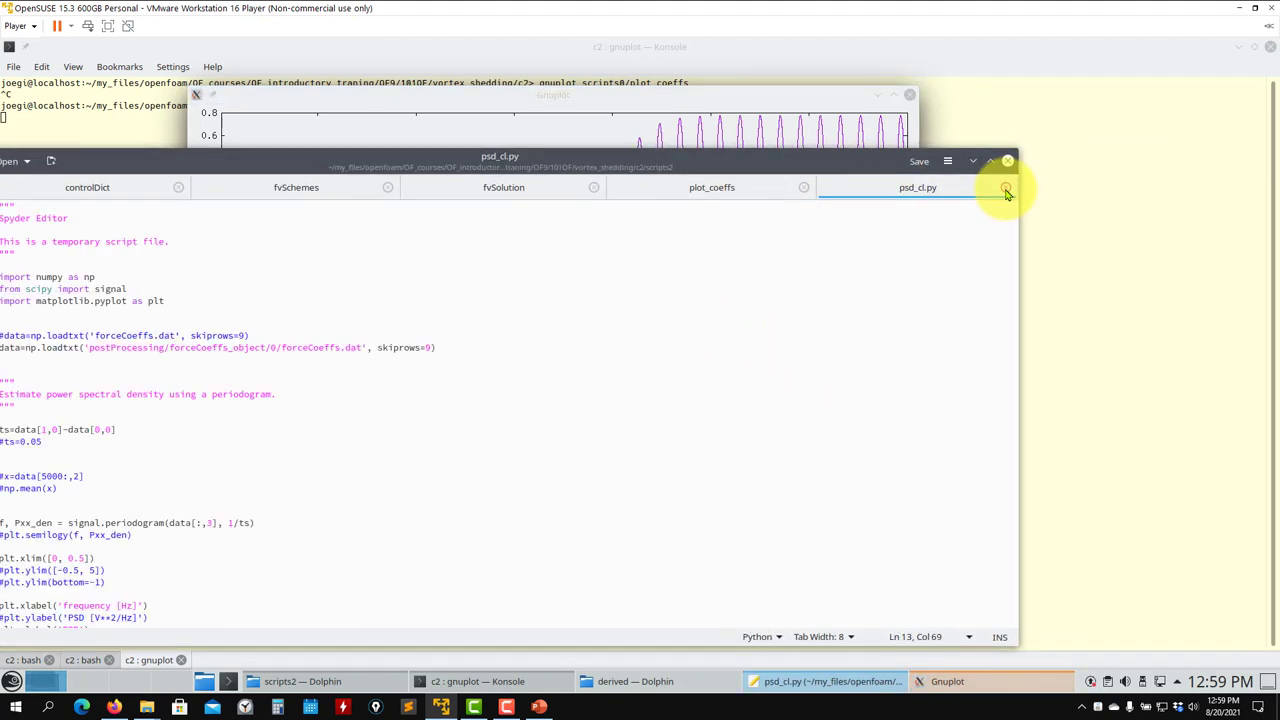
click(1006, 188)
click(1006, 188)
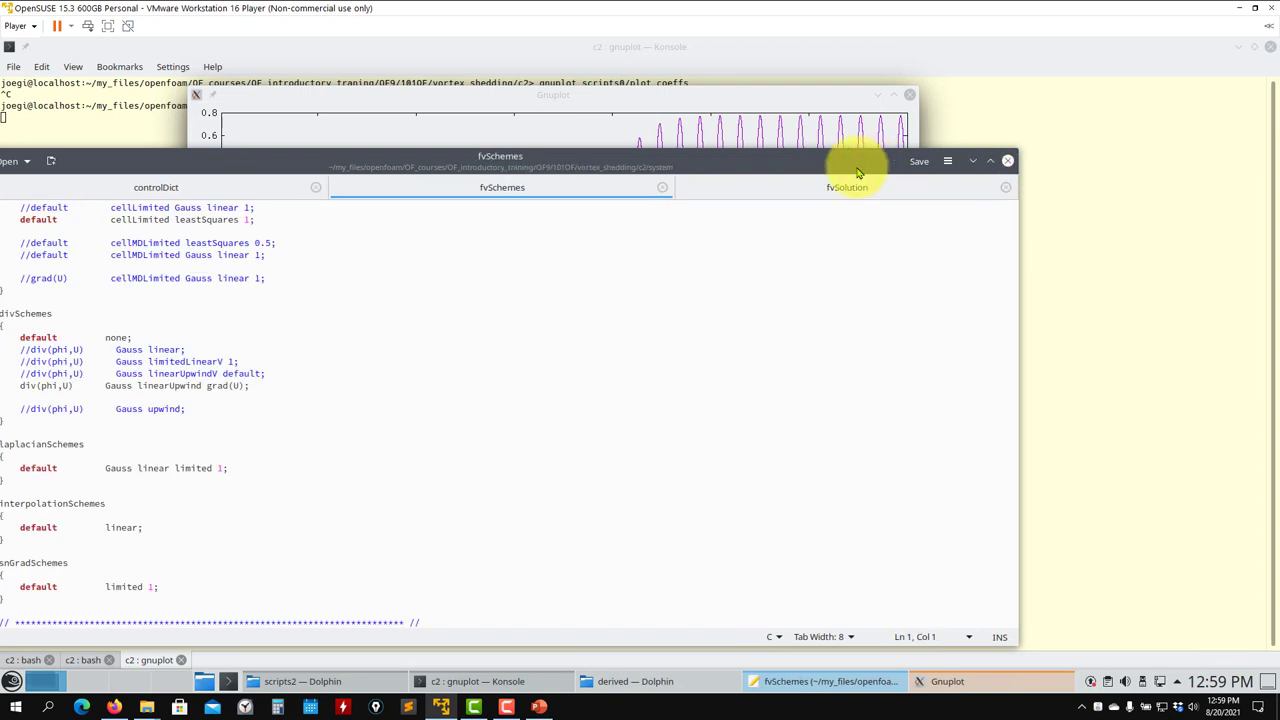
drag(805, 172, 1020, 177)
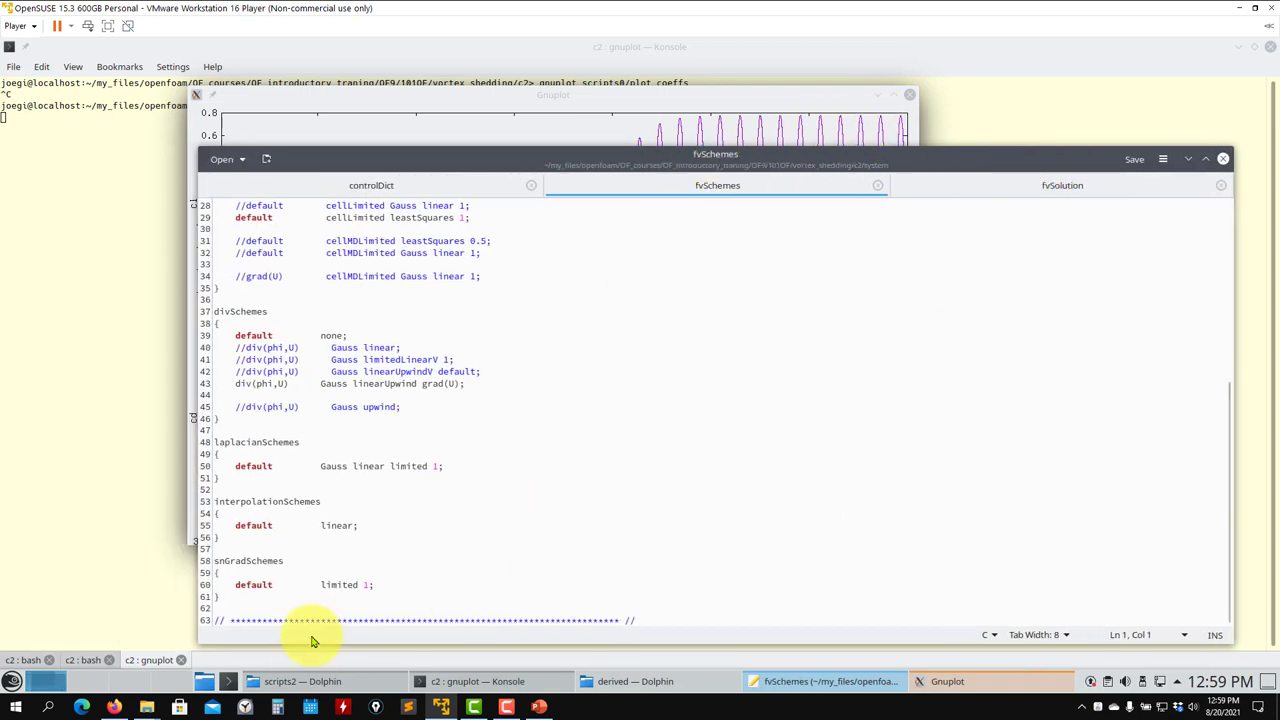
Return to the c2 case folder in Dolphin and open run_solver.sh to review its commands
click(300, 681)
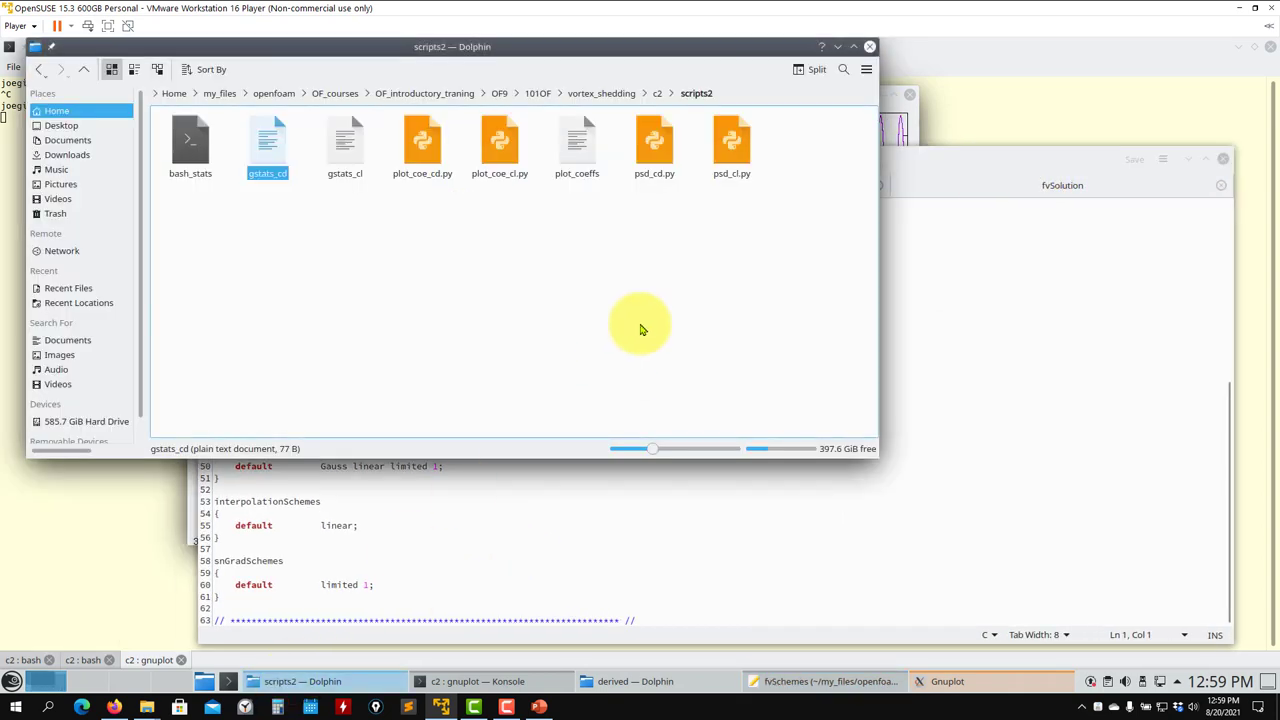
click(84, 69)
scroll(598, 297, down, 1)
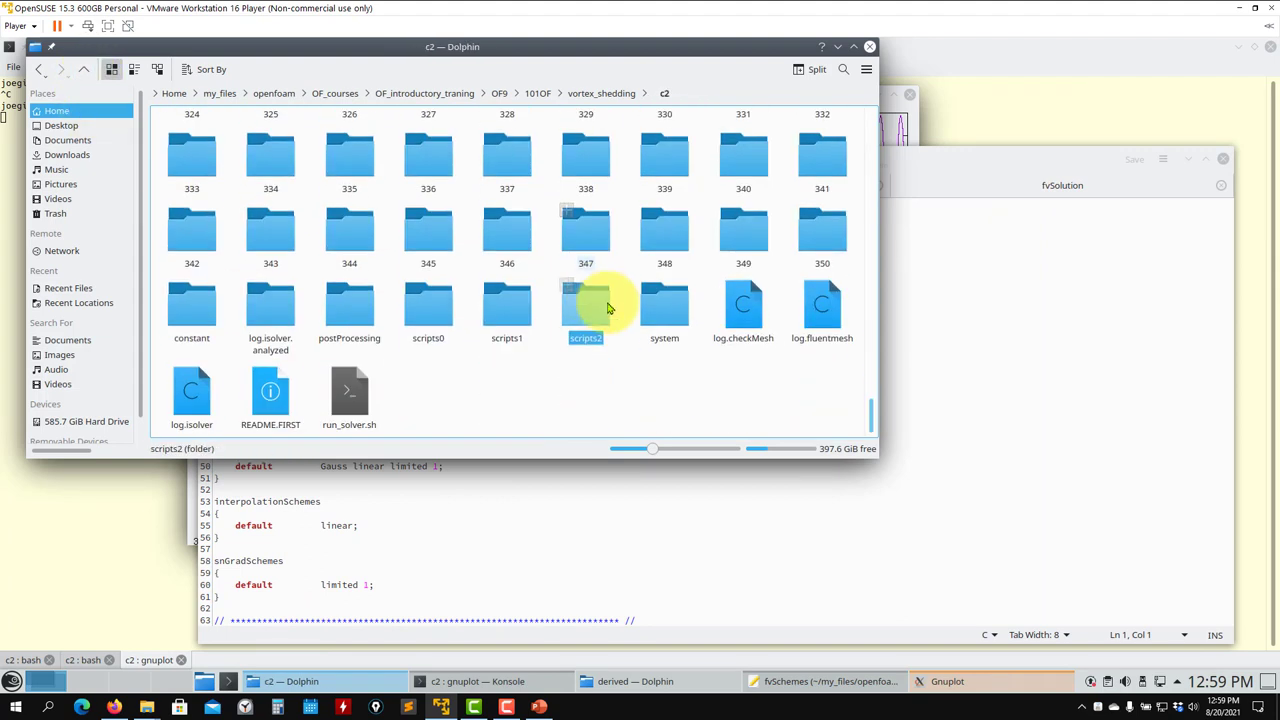
double_click(345, 388)
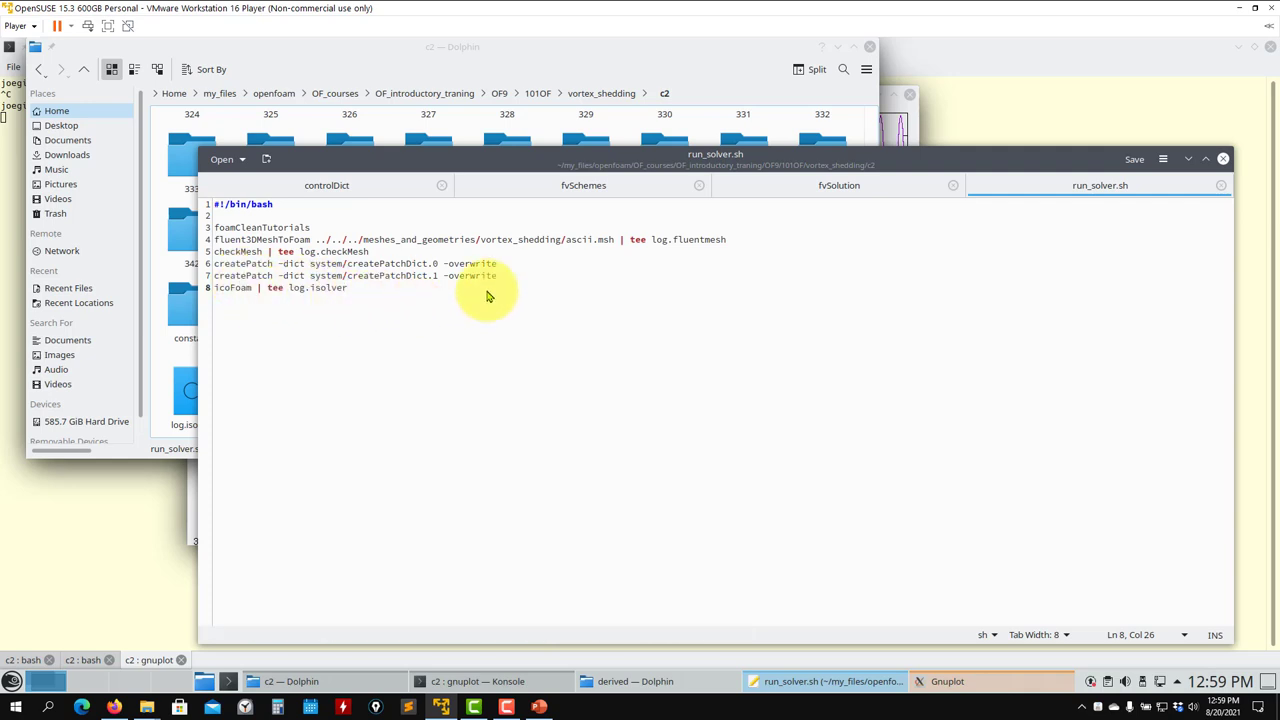
Minimize the file manager, close the coefficient plot and interrupt the running gnuplot script in the terminal
click(838, 49)
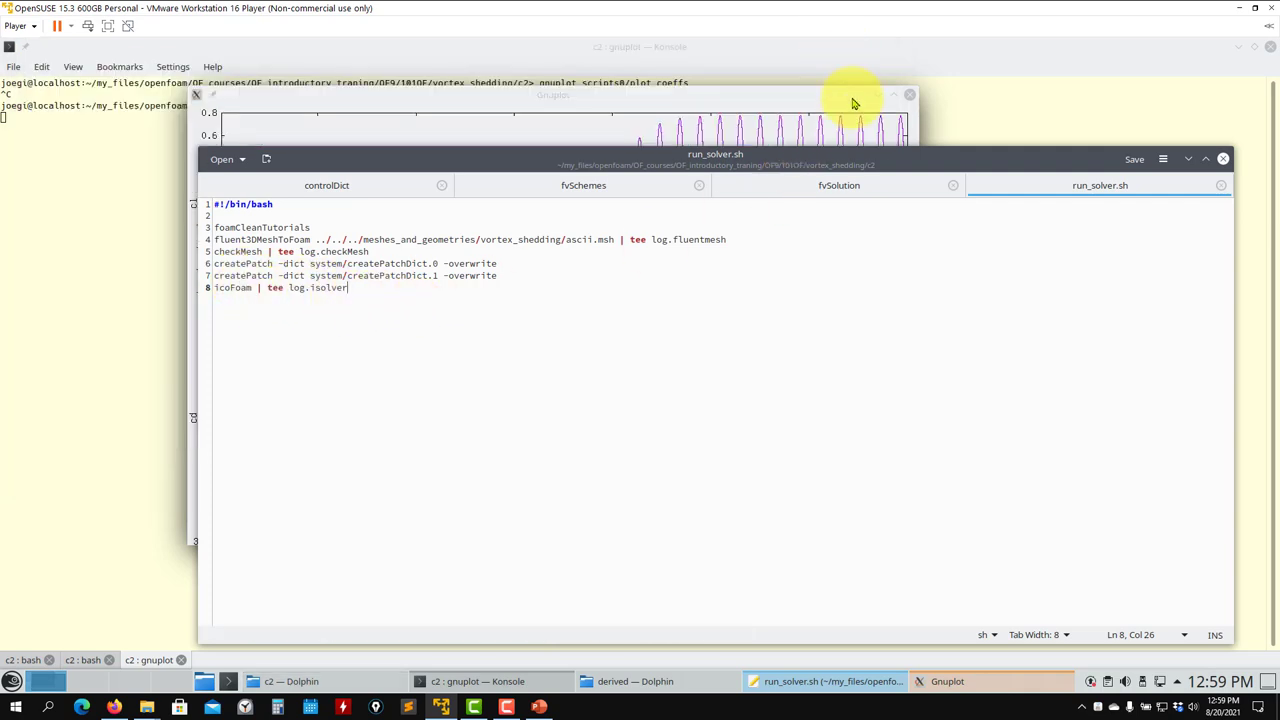
click(910, 95)
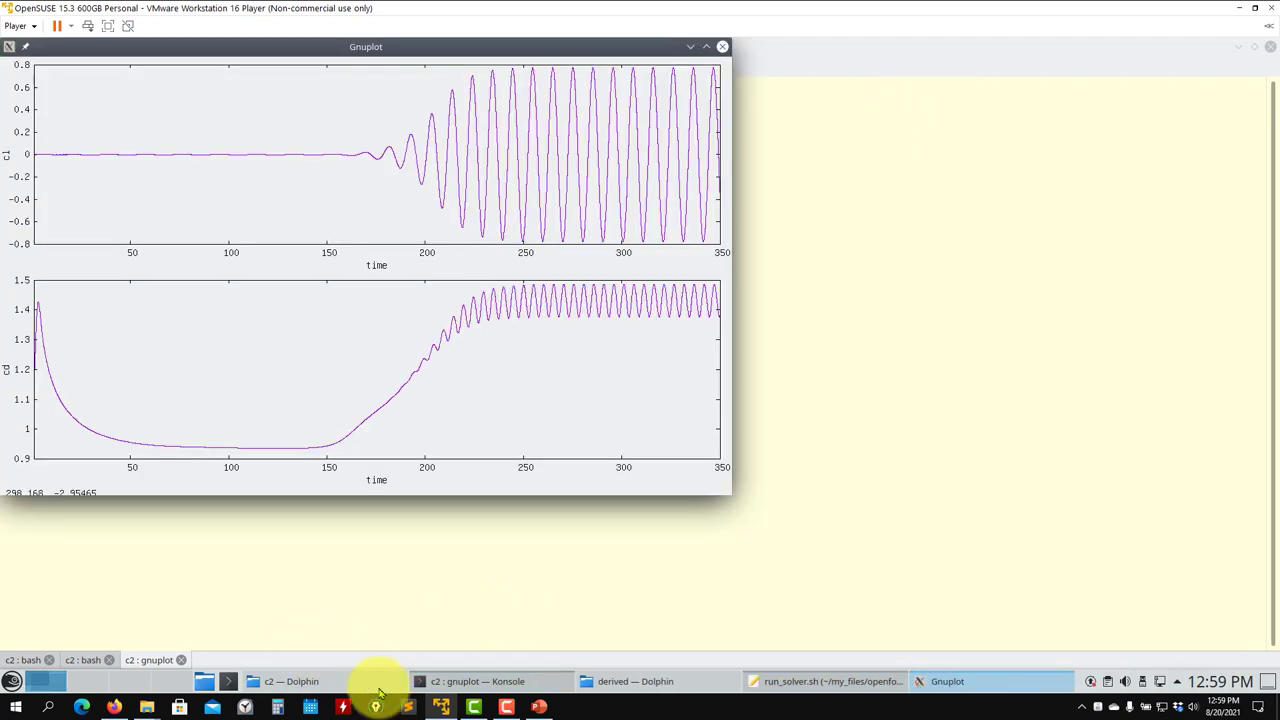
click(203, 636)
key(ctrl+c)
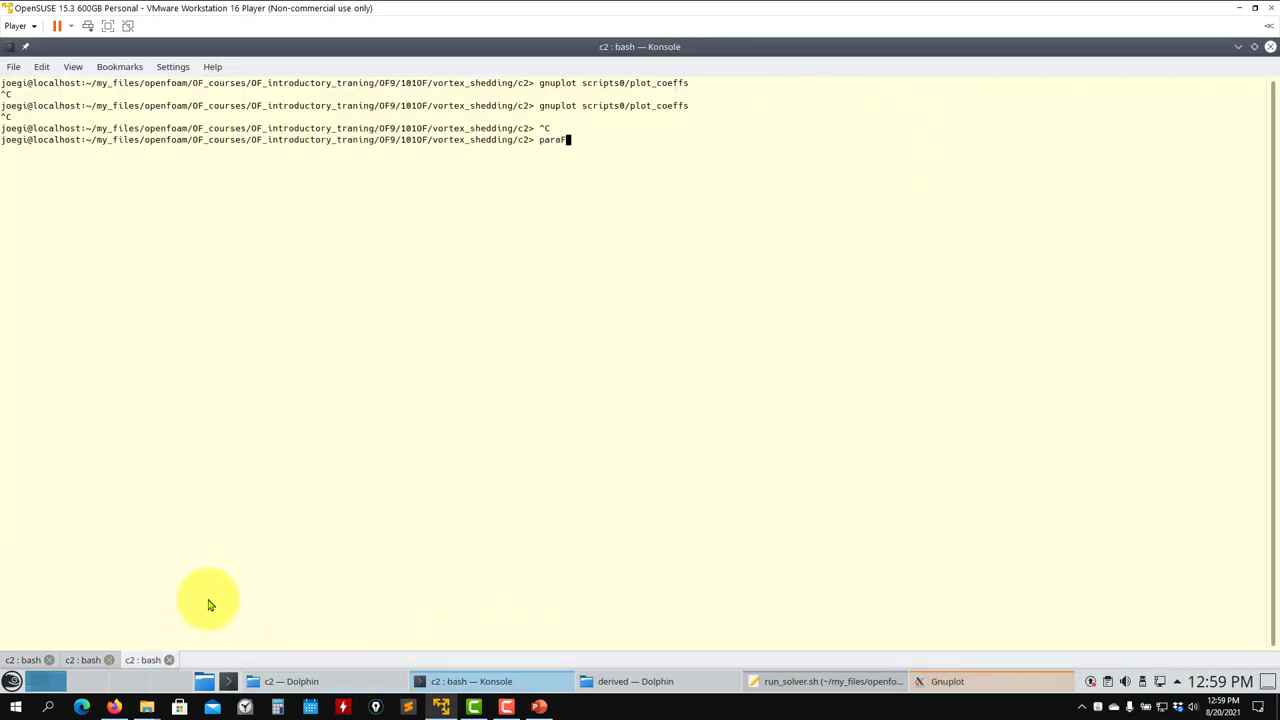
Launch paraFoam on the c2 case from the first terminal session
text(paraF)
key(Return)
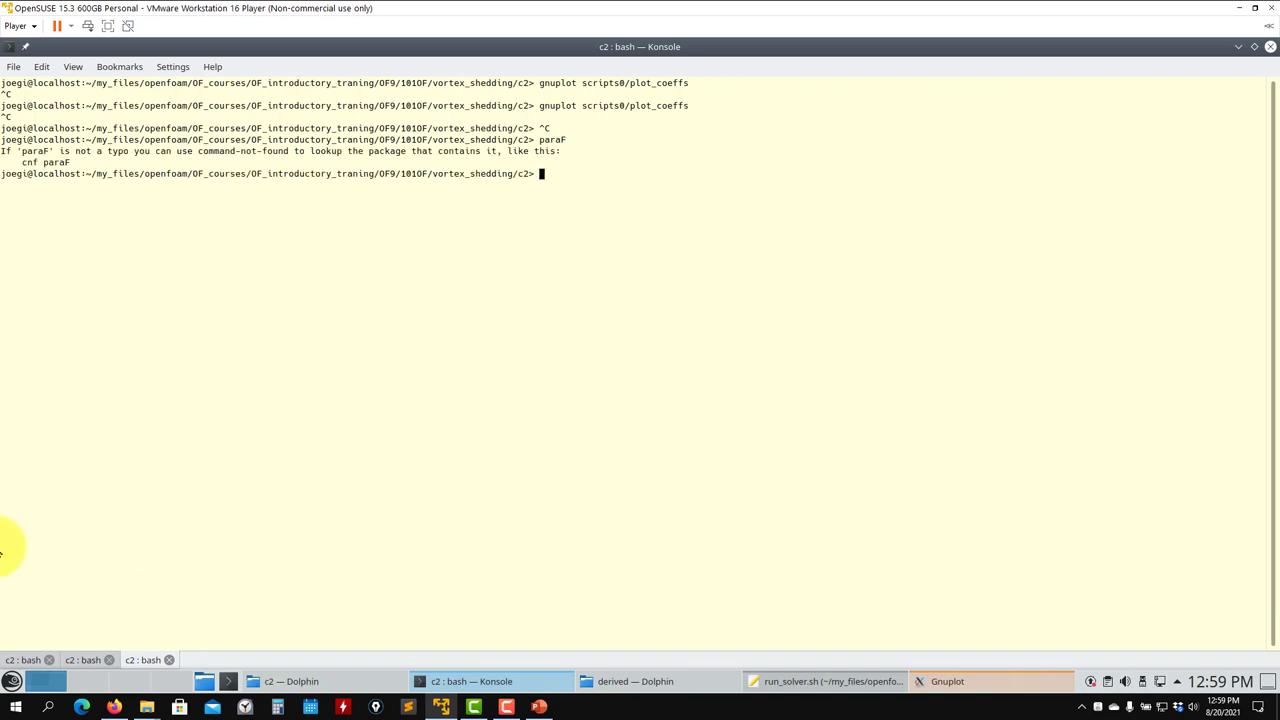
click(22, 660)
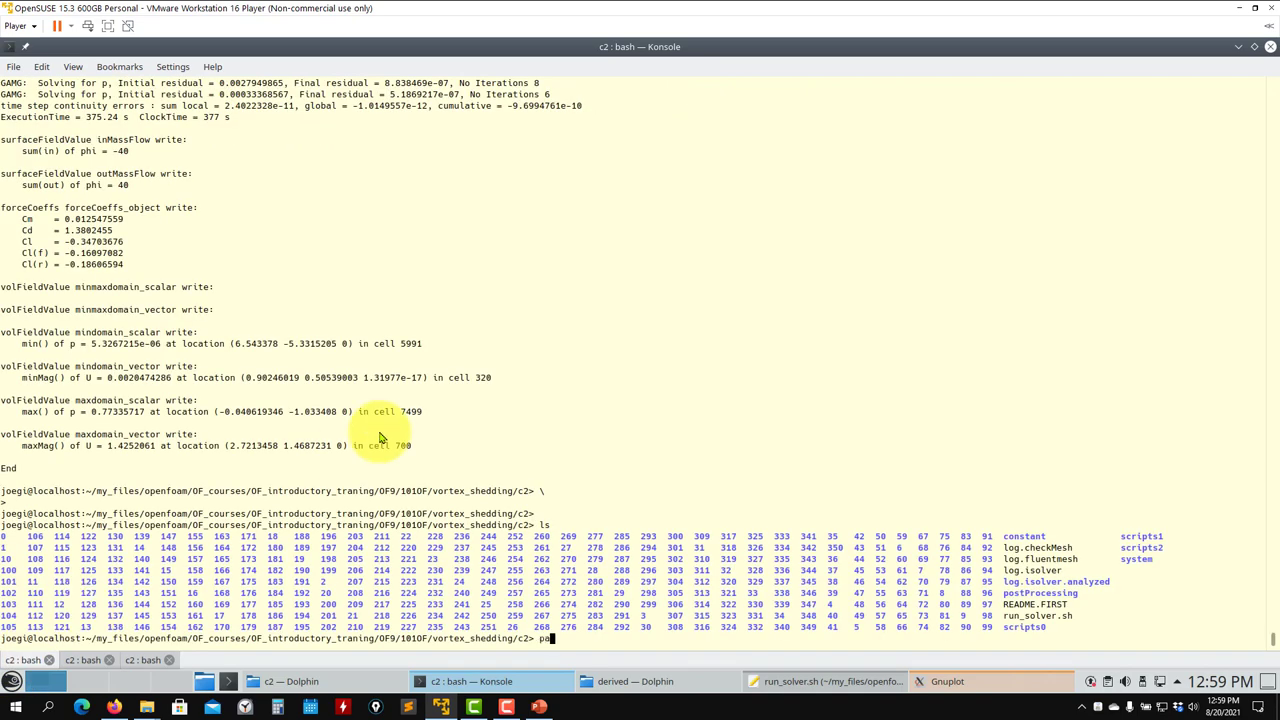
key(Return)
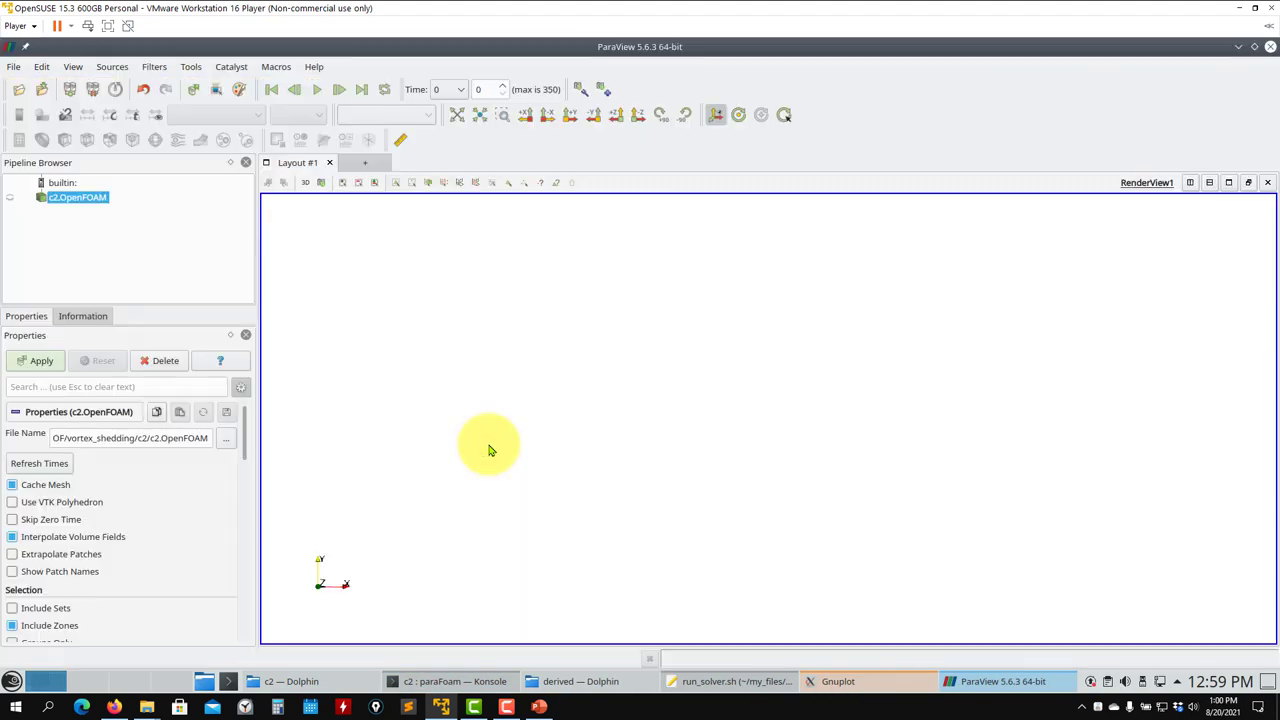
Load the c2.OpenFOAM case into the render view and color its surface by the U point field
click(29, 360)
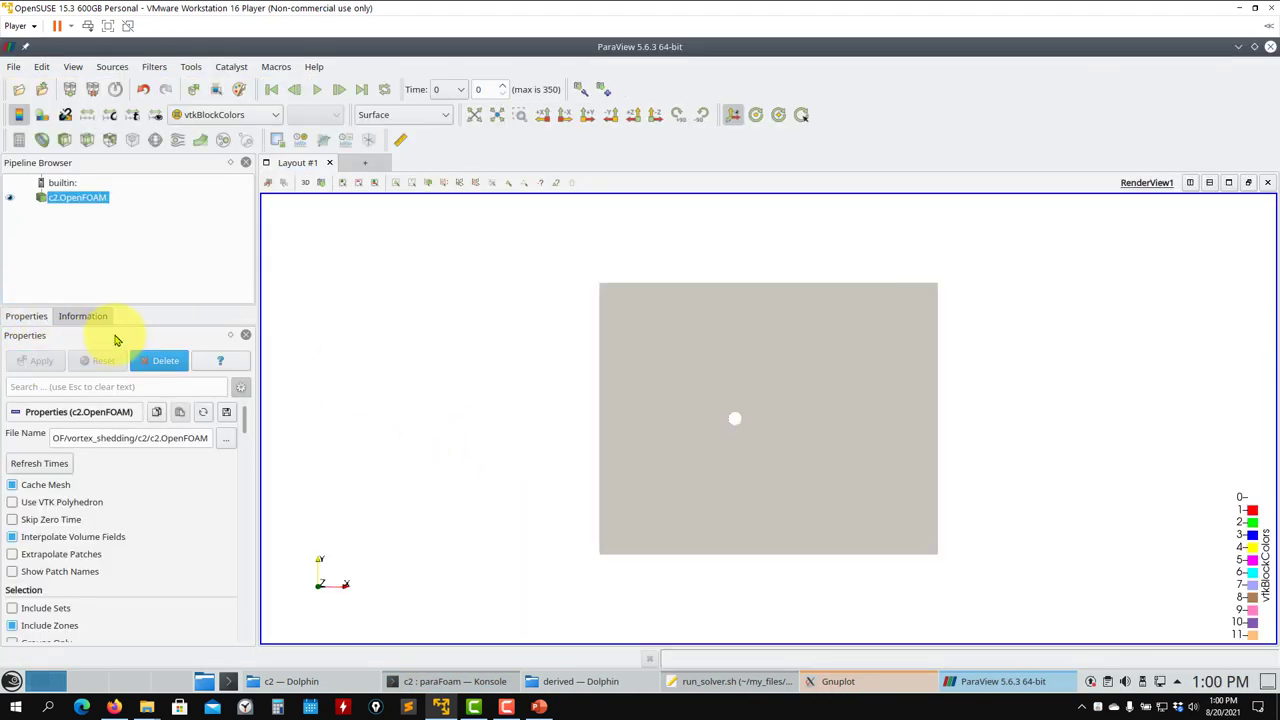
click(408, 116)
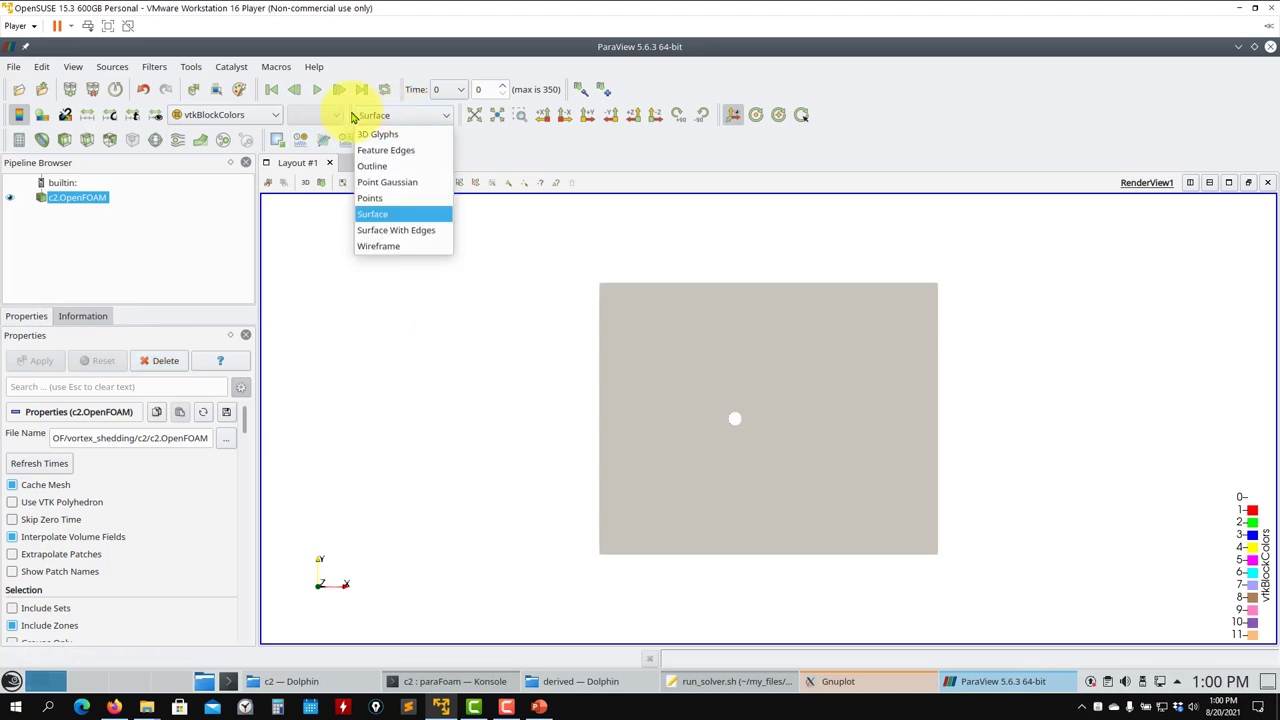
click(238, 118)
click(404, 114)
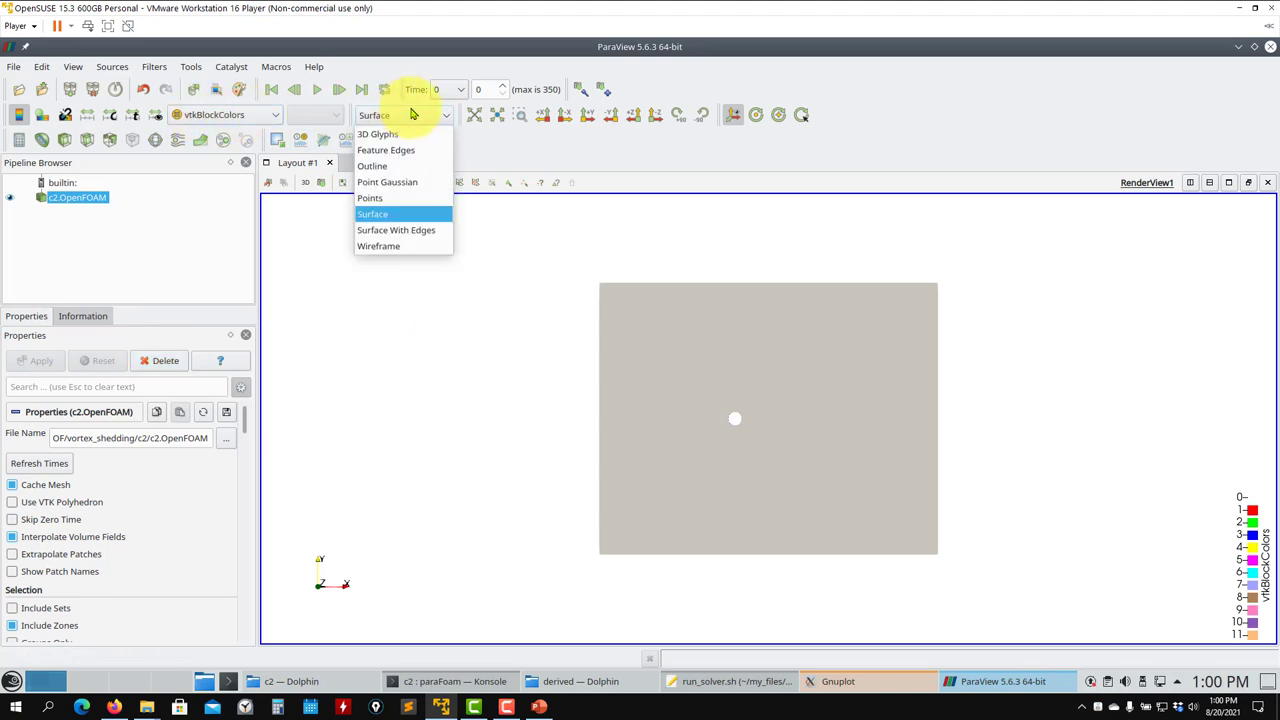
click(250, 118)
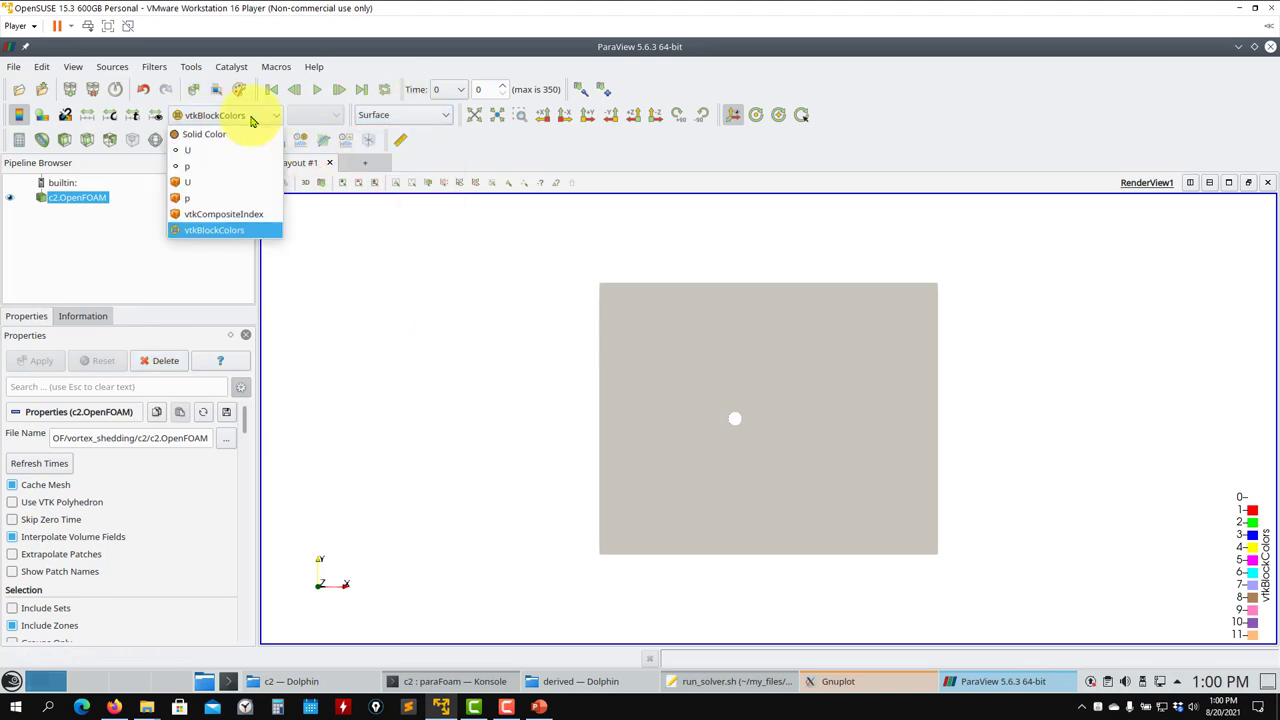
click(207, 150)
Jump to the last time step, 350, and rescale the U magnitude colors to the data range
click(362, 90)
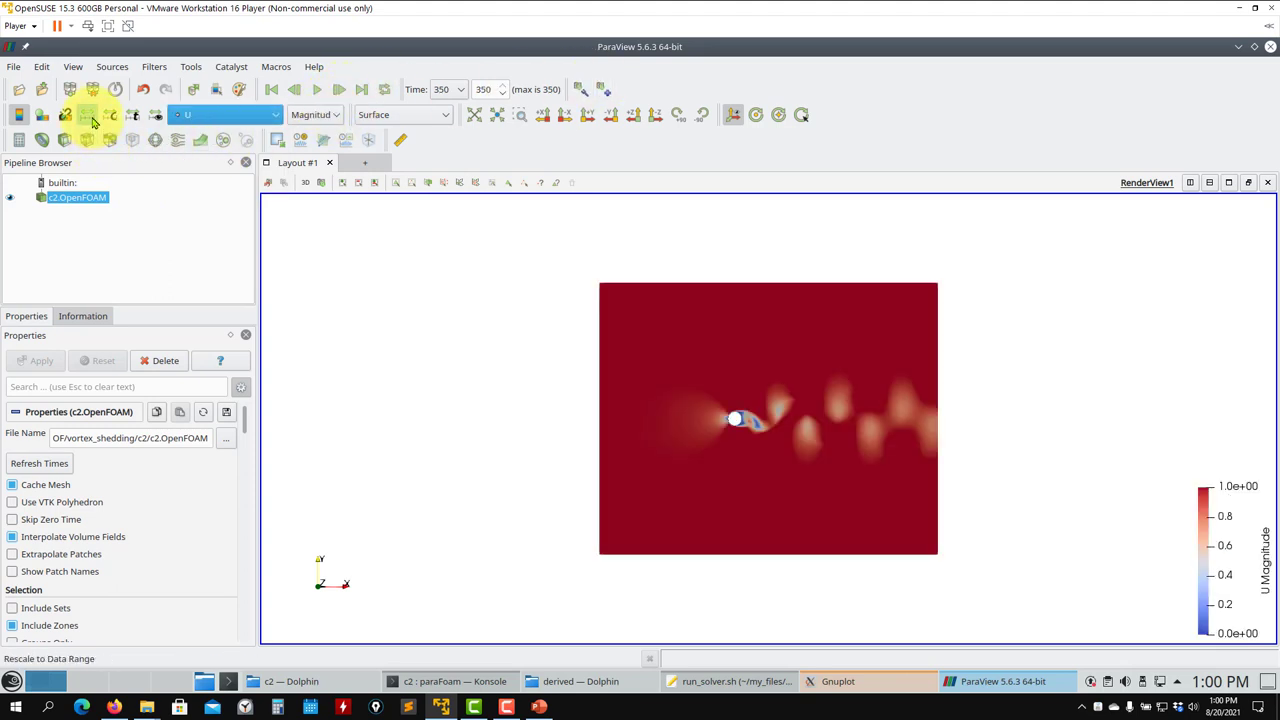
click(90, 117)
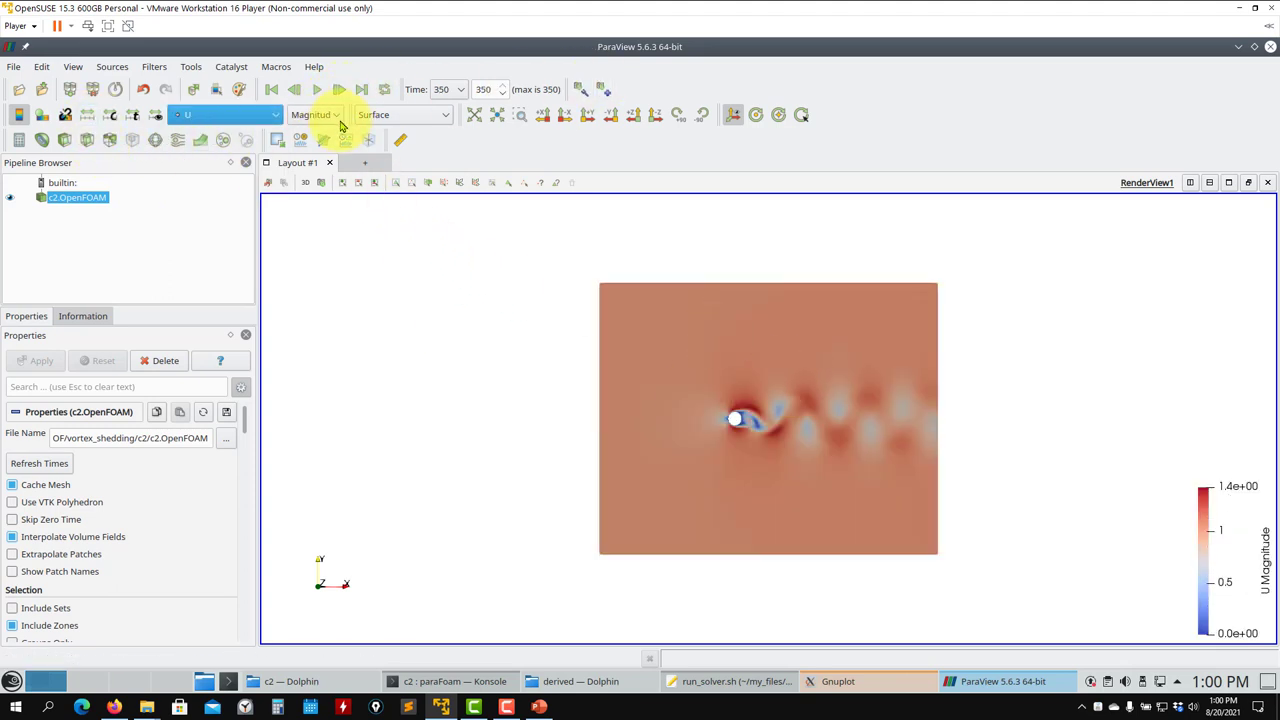
Rewind the time steps and add an Annotate Time filter to c2.OpenFOAM with the default format
click(271, 90)
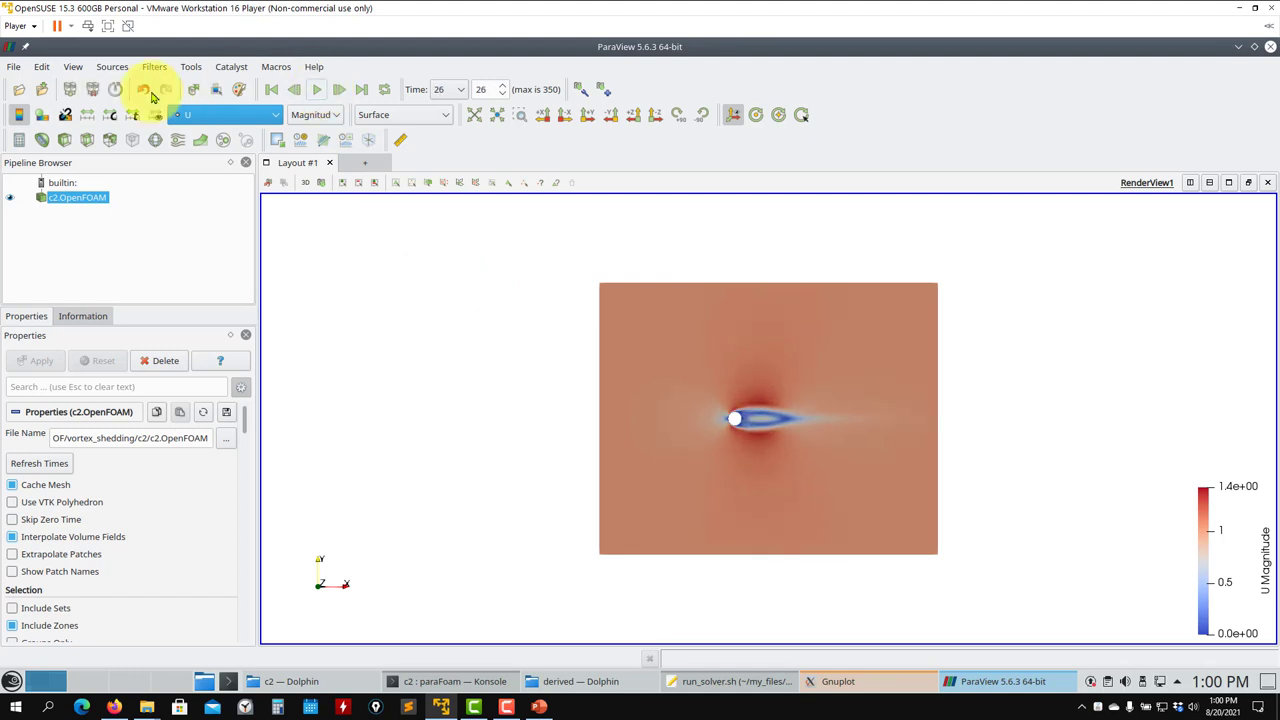
click(12, 68)
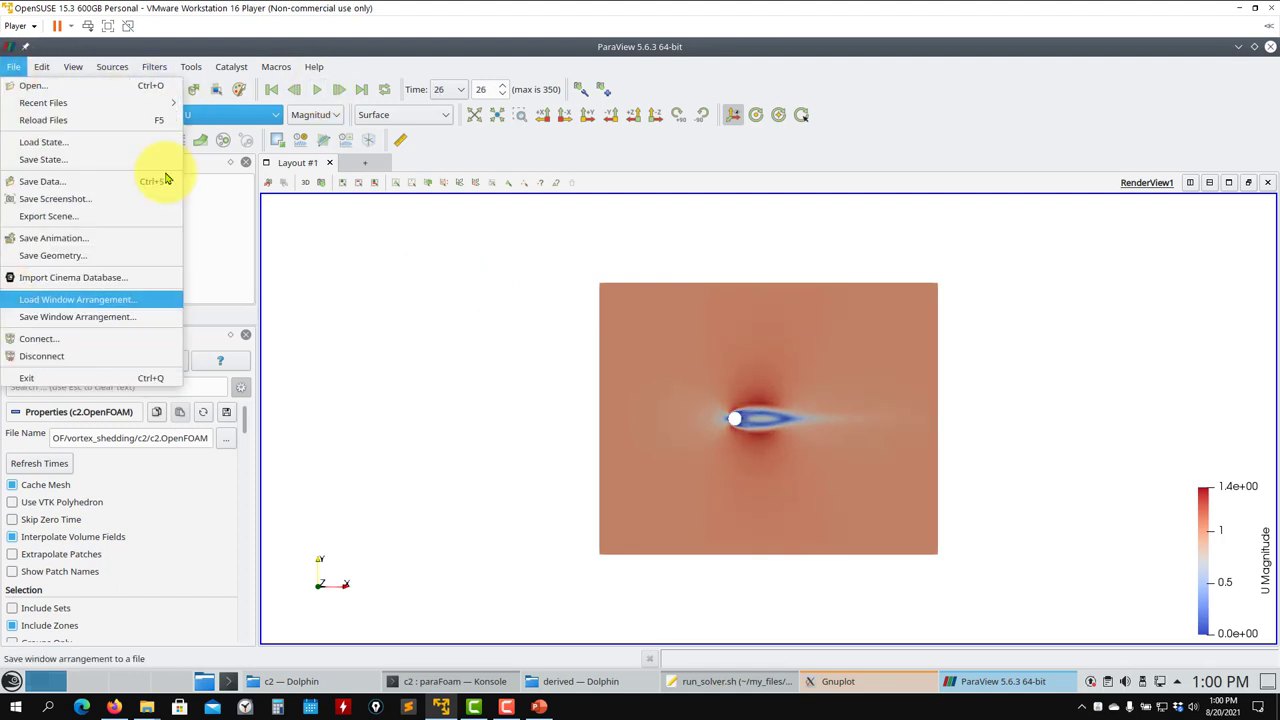
click(455, 287)
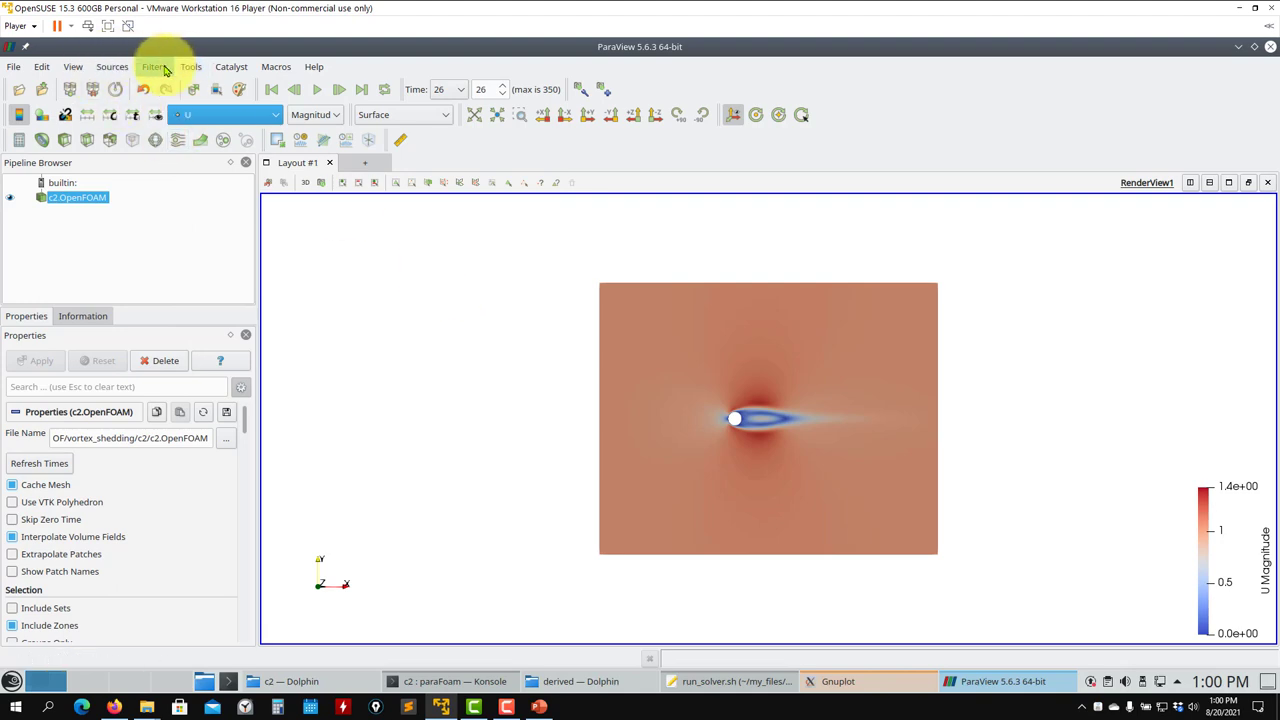
click(154, 66)
mouse_move(190, 157)
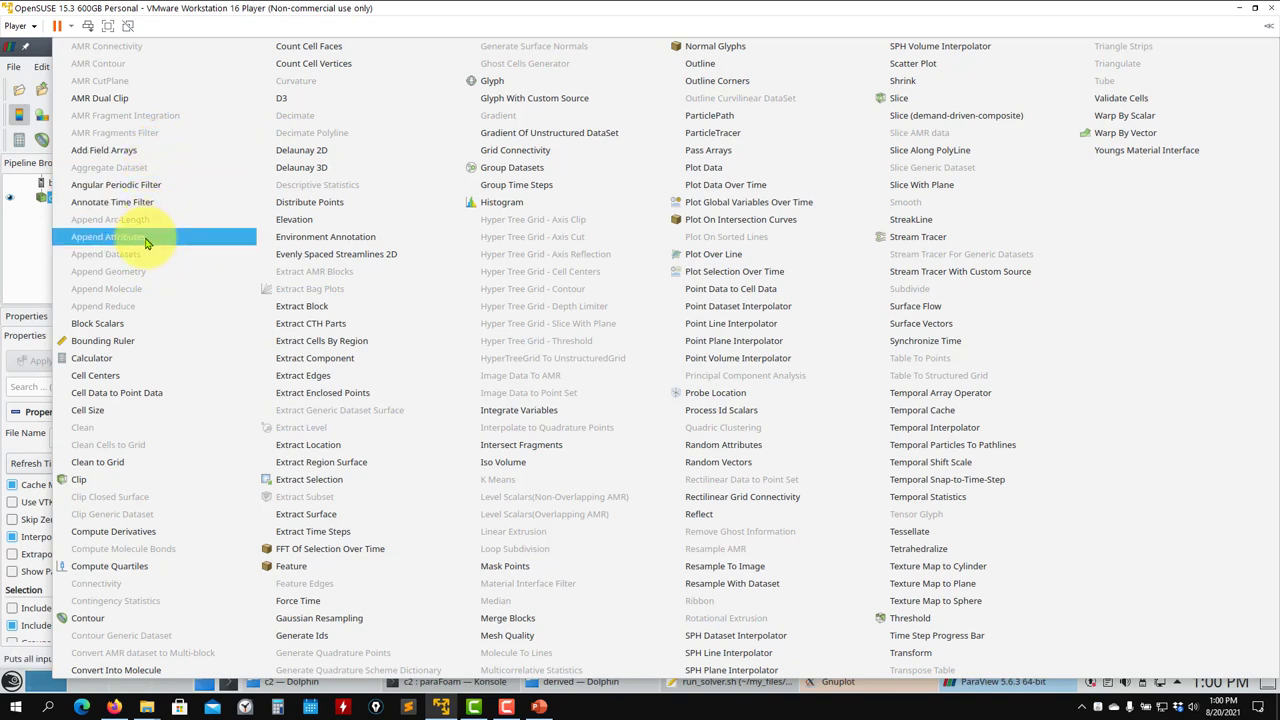
click(152, 203)
click(40, 362)
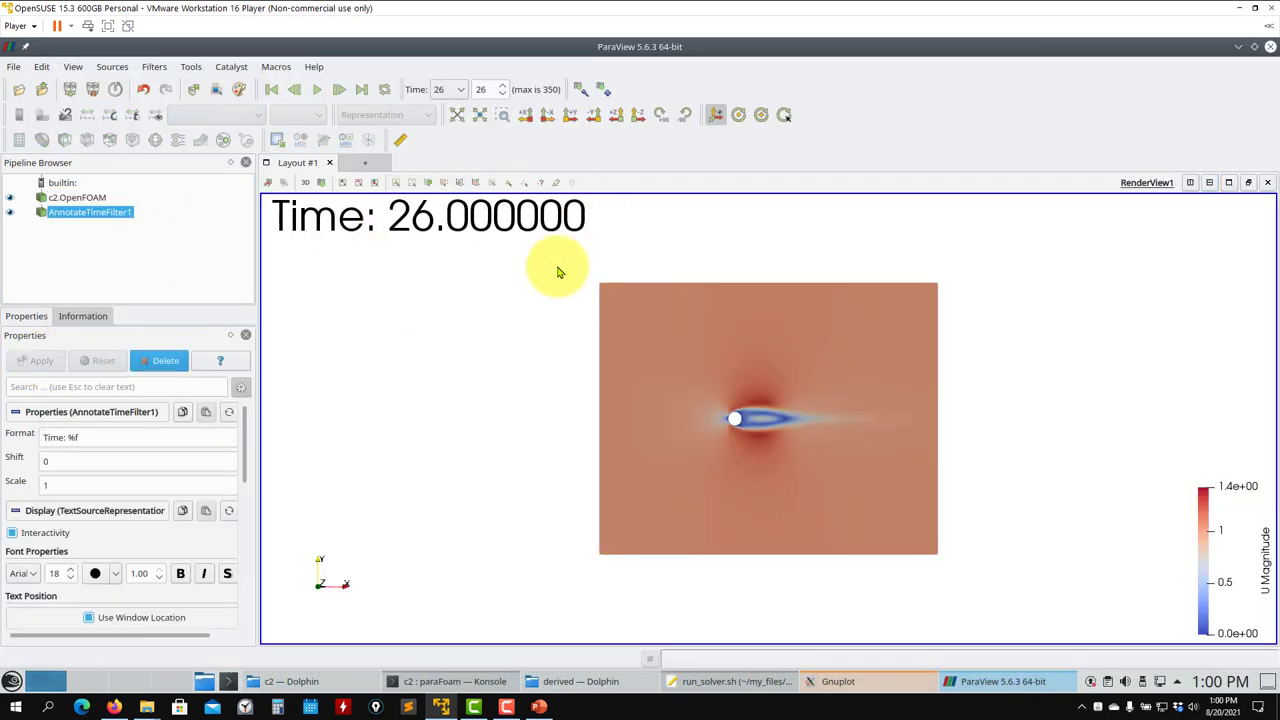
Split the layout side by side and show c2.OpenFOAM in a second render view colored by the p point field
click(1190, 183)
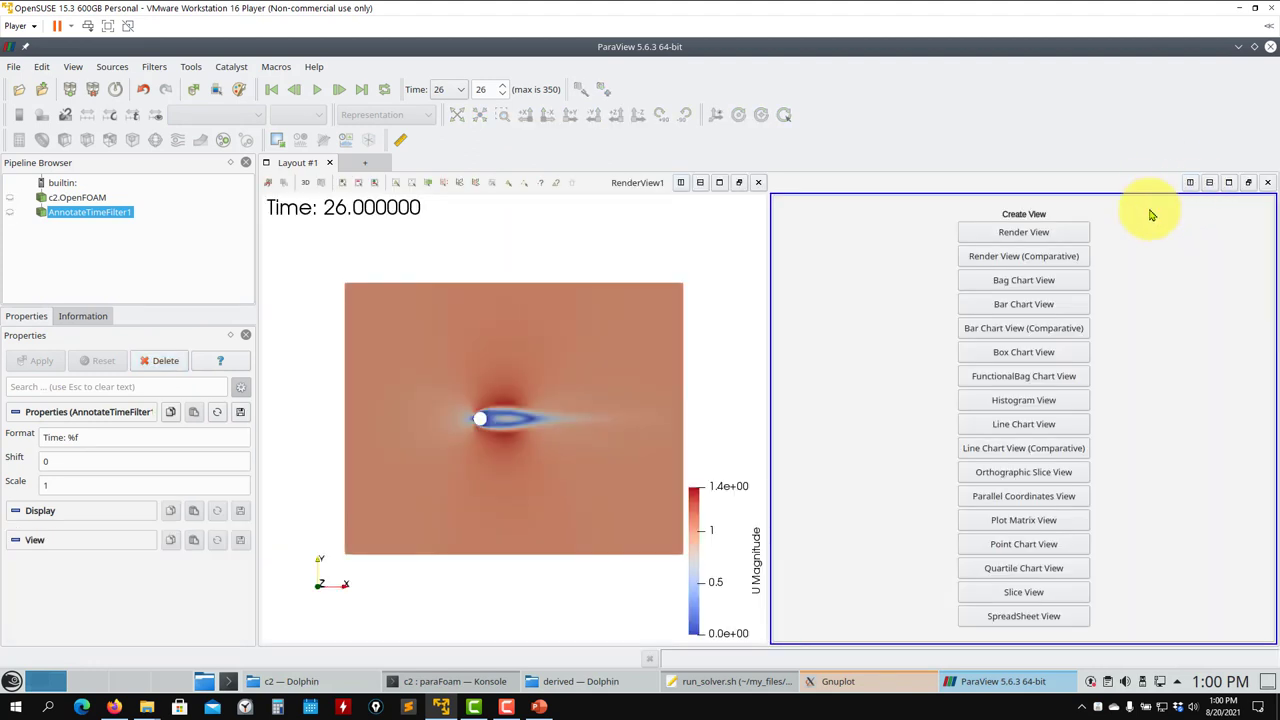
click(1024, 233)
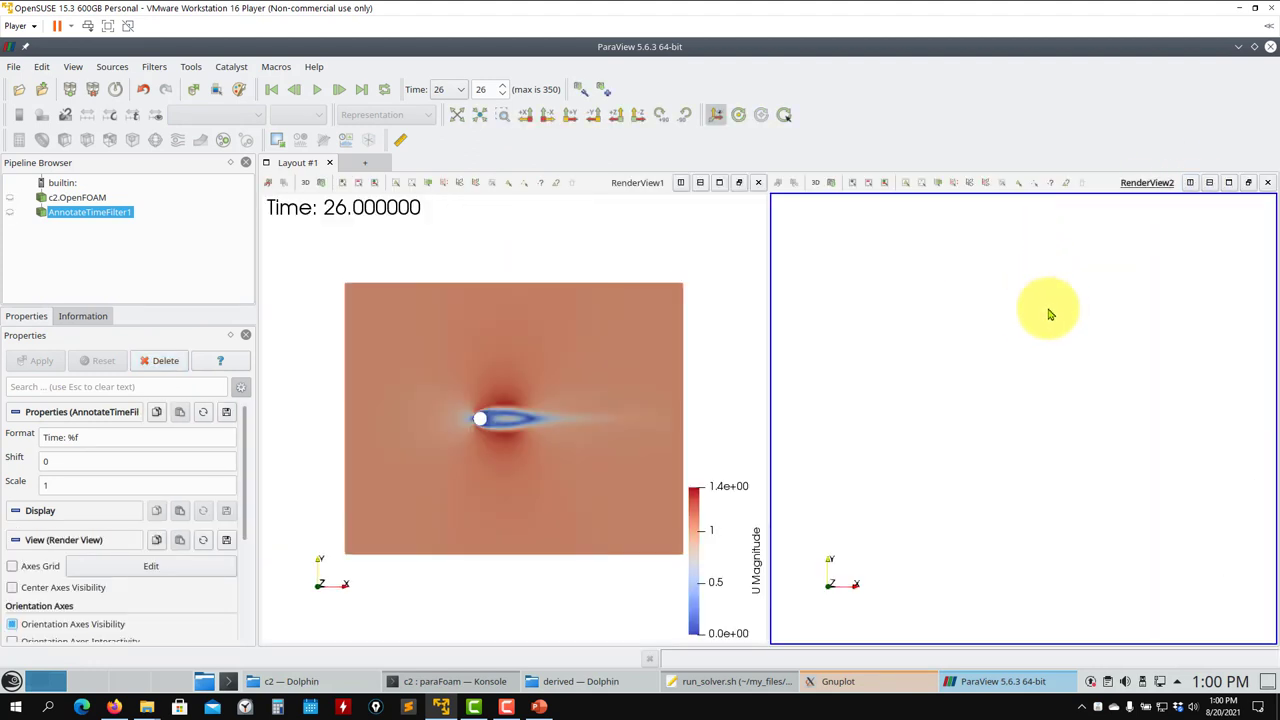
click(9, 197)
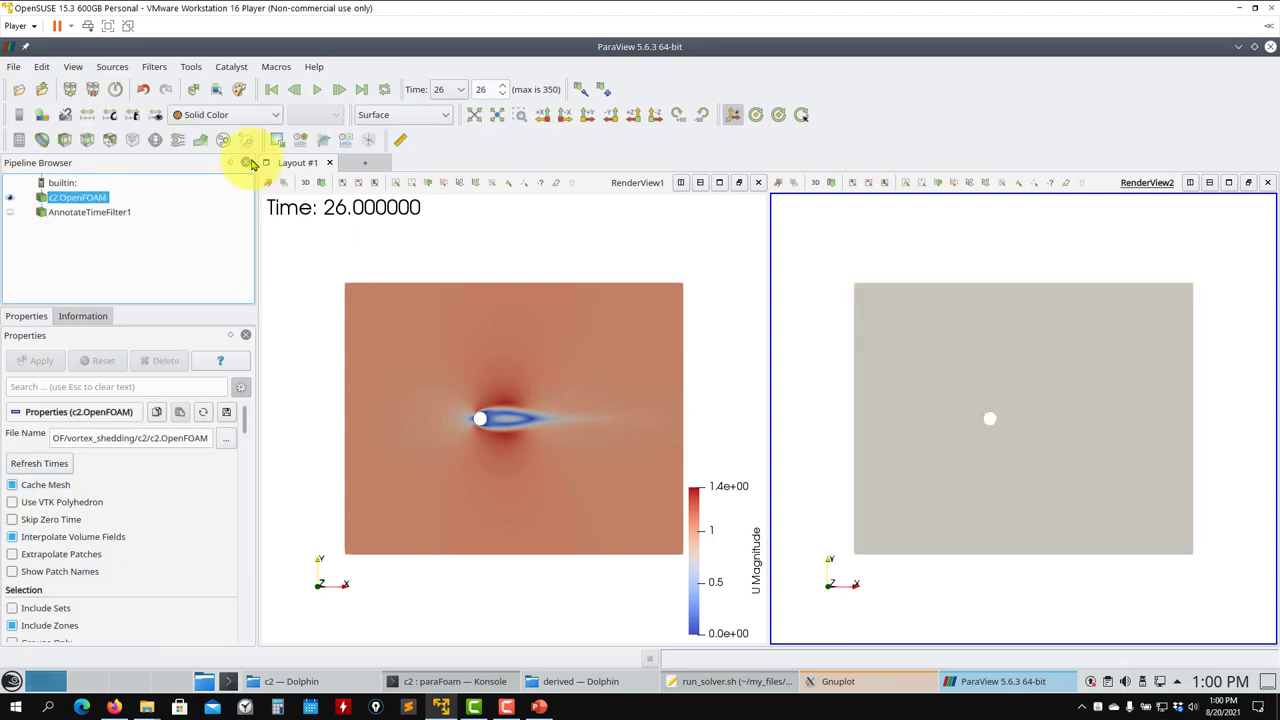
click(225, 115)
click(205, 166)
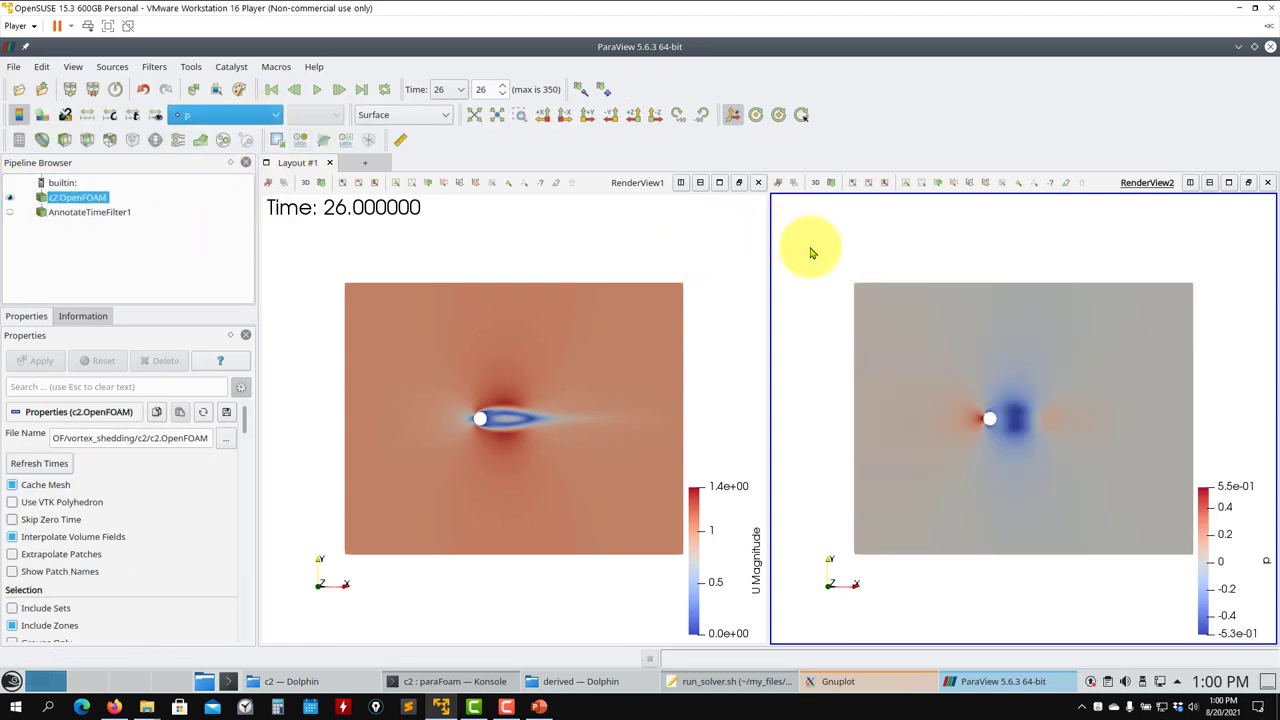
Jump to the last time step, 350, and rescale the p colors to the data range
click(363, 92)
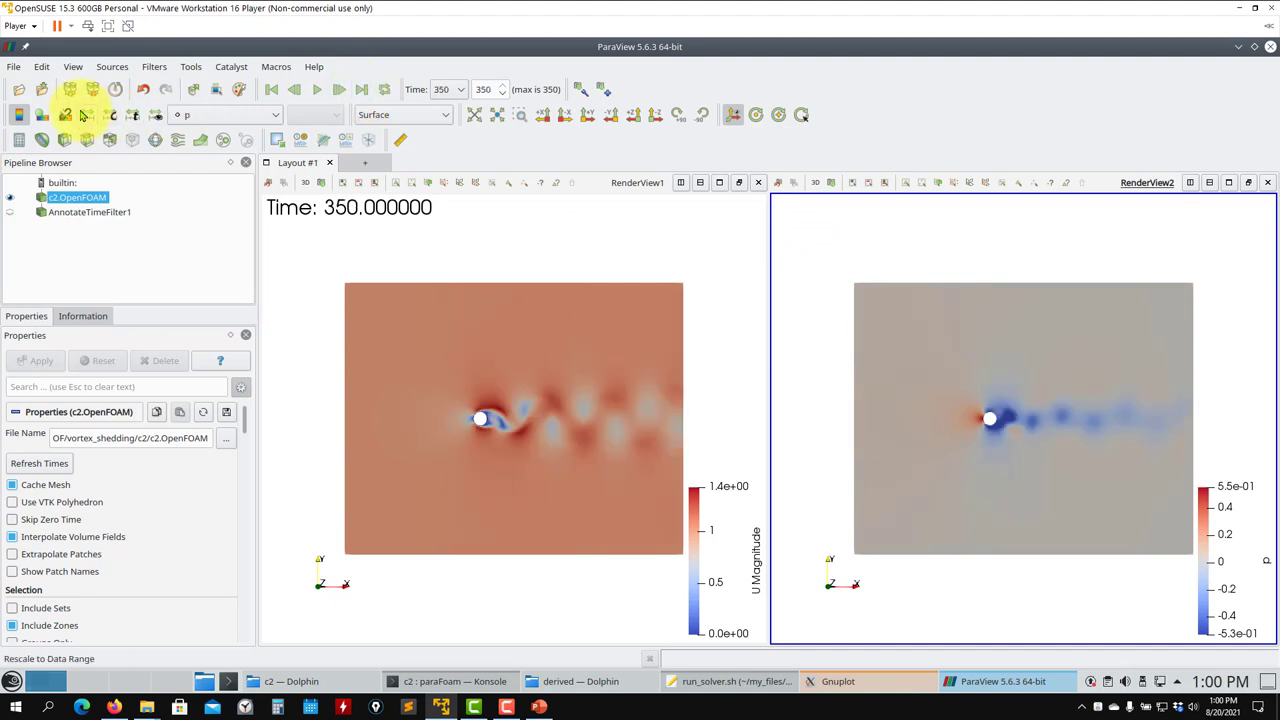
click(83, 115)
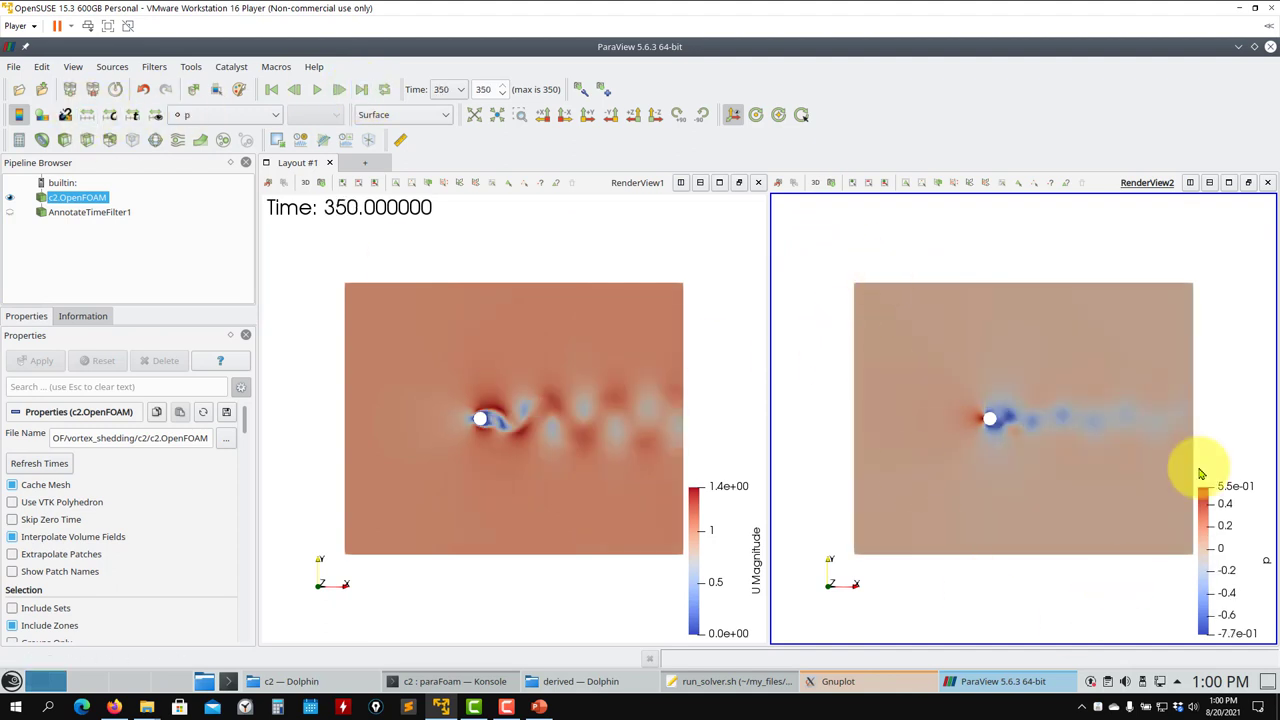
click(1209, 183)
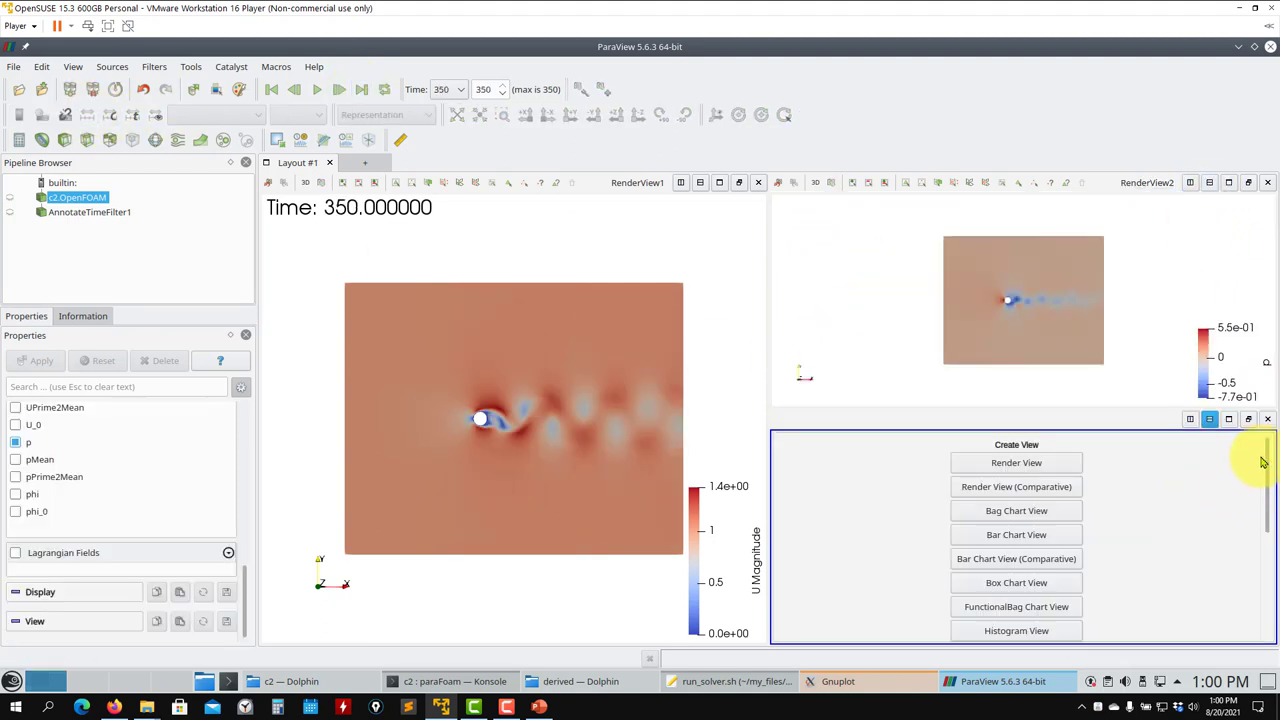
click(1268, 420)
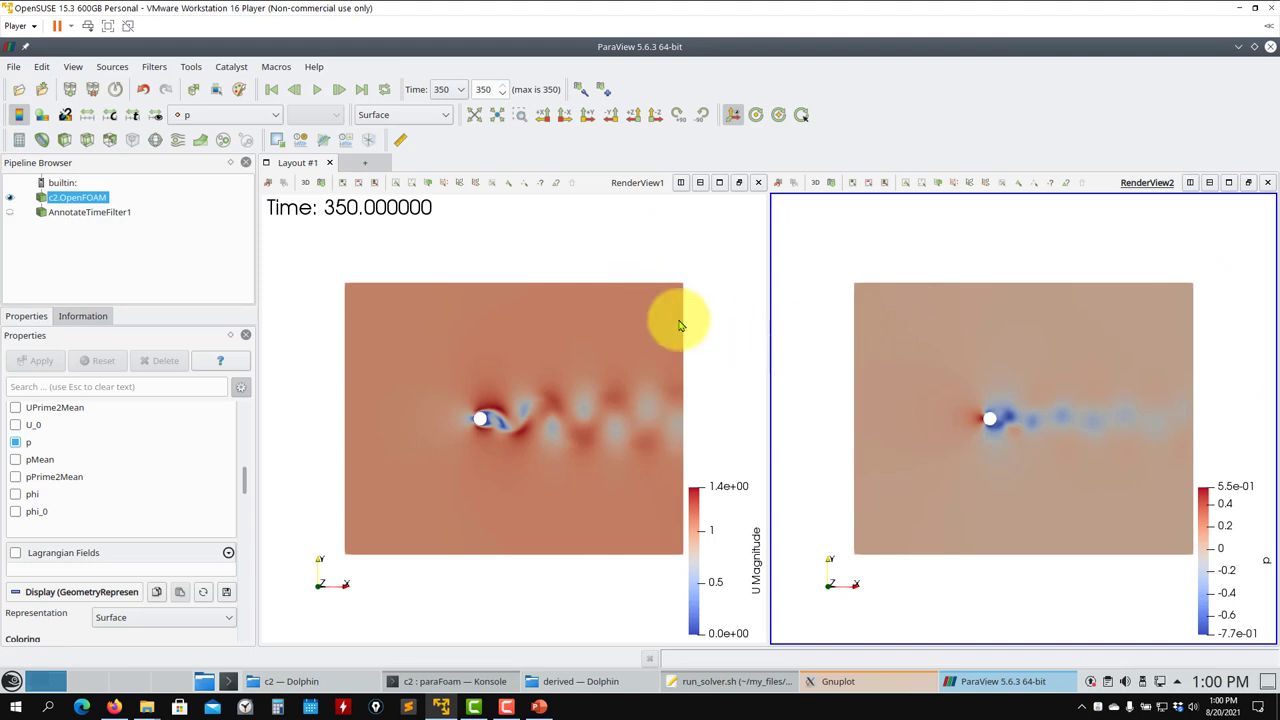
Activate the velocity render view, play the animation of both views and stop it at time 54
click(688, 236)
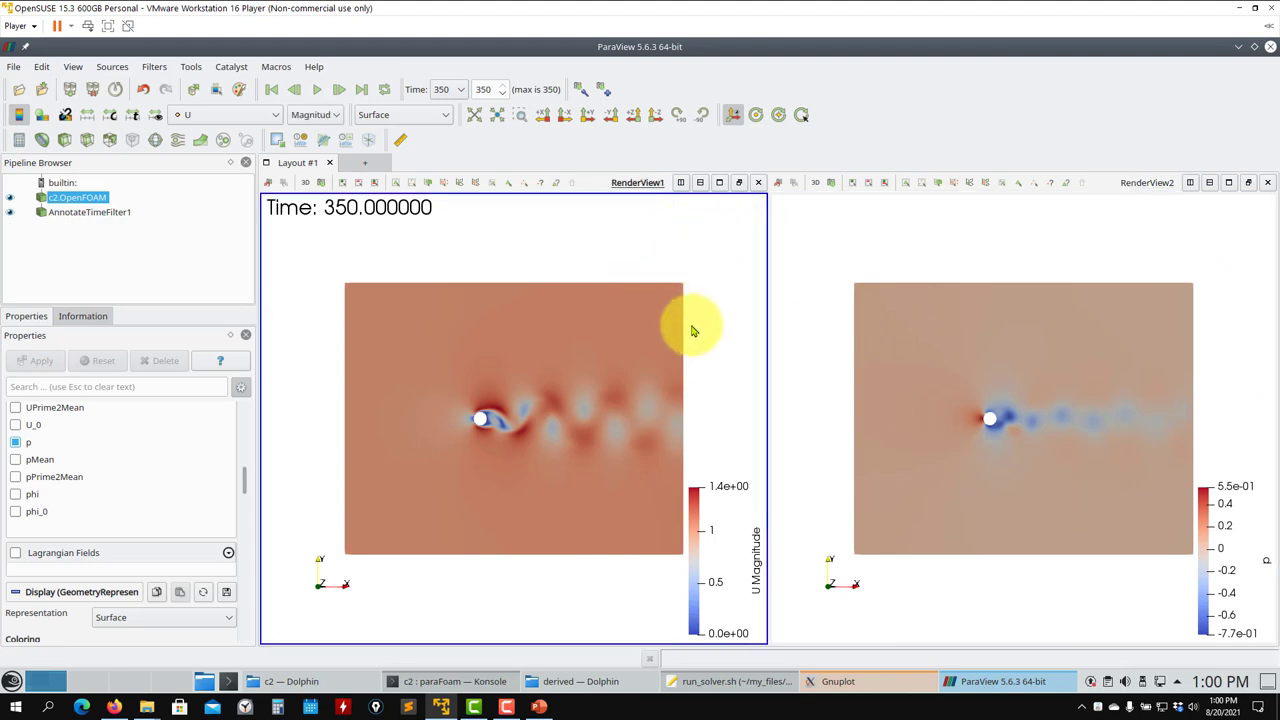
click(315, 90)
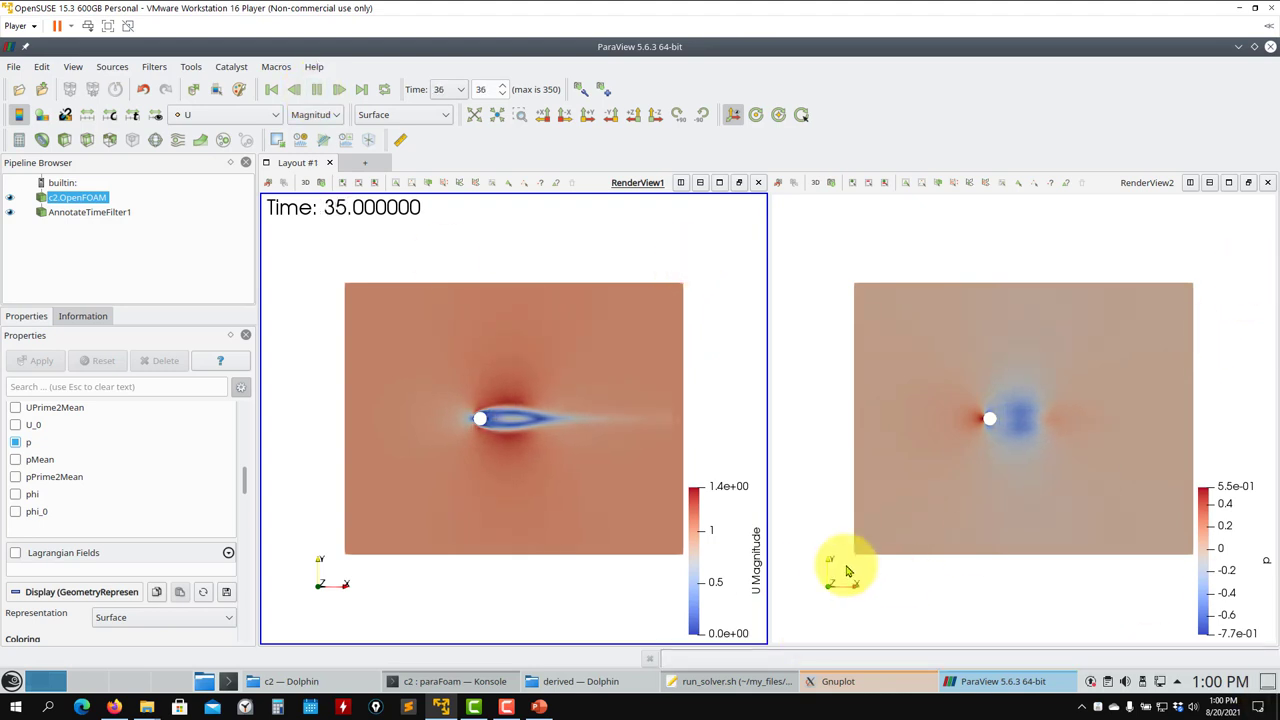
click(317, 89)
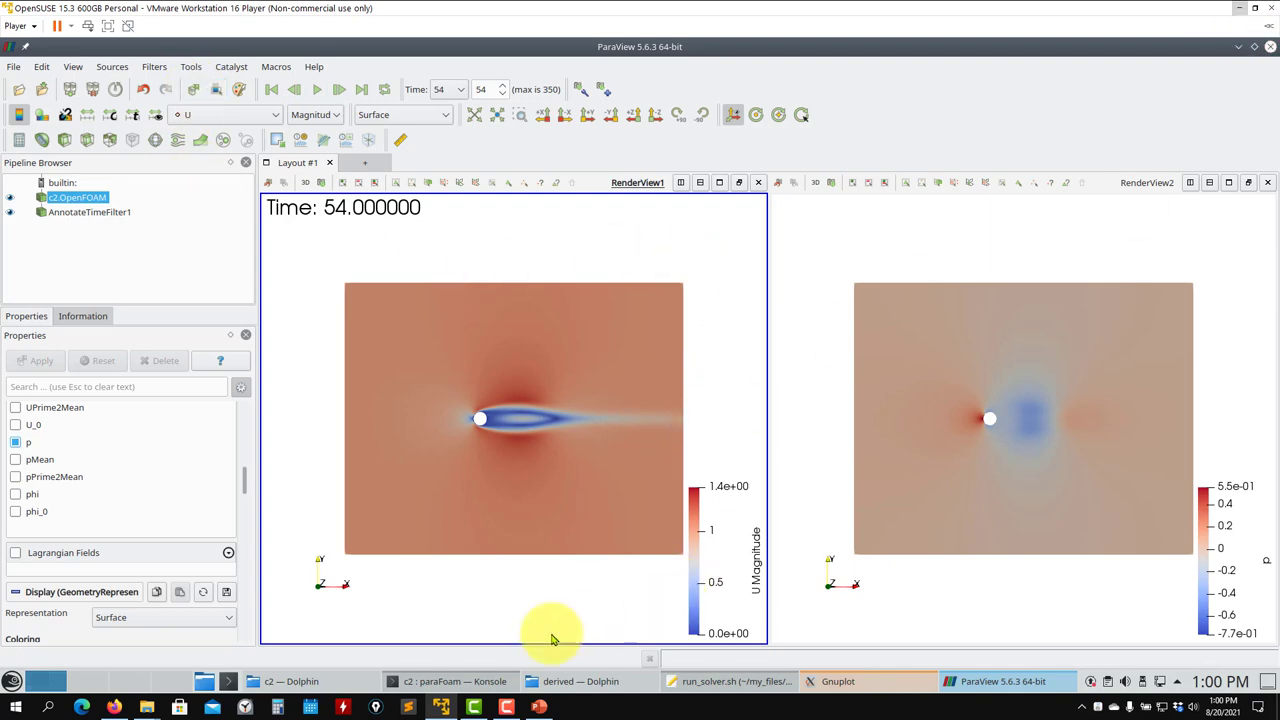
Switch to the PowerPoint presentation and review the slides with the expected force coefficient plots and the velocity and vorticity animations
click(539, 706)
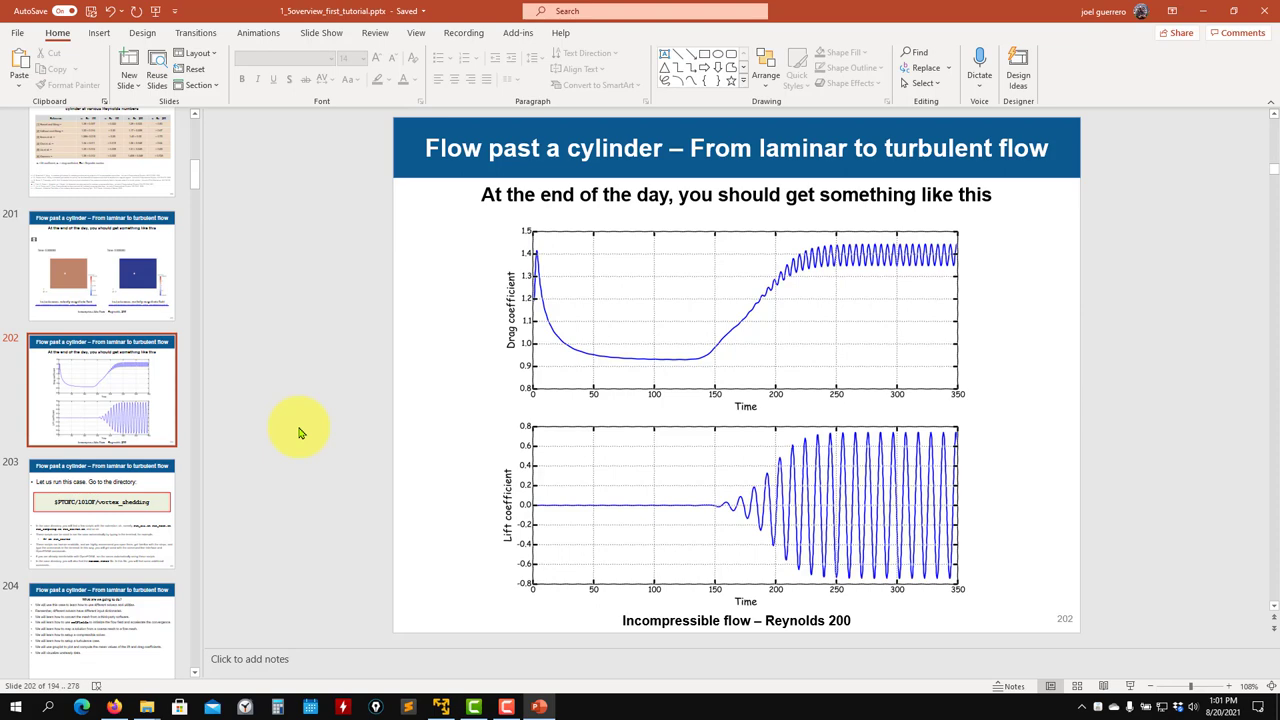
click(118, 392)
scroll(148, 432, down, 3)
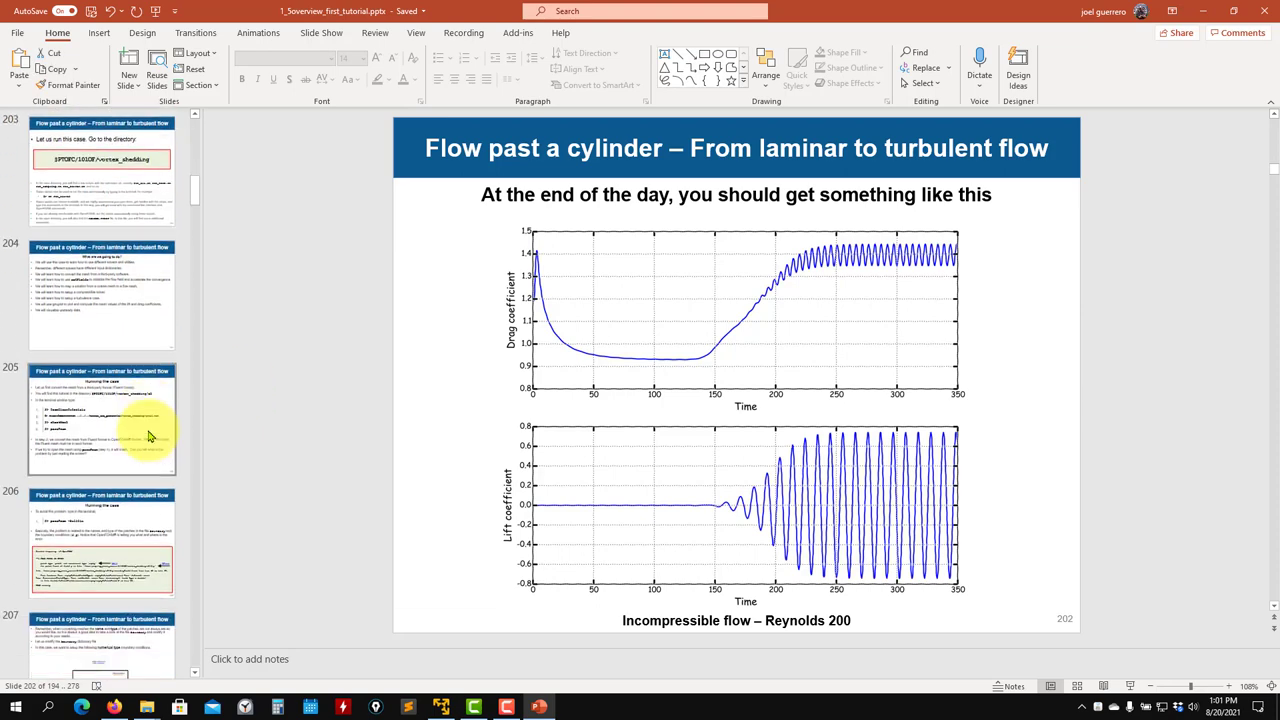
scroll(148, 432, down, 8)
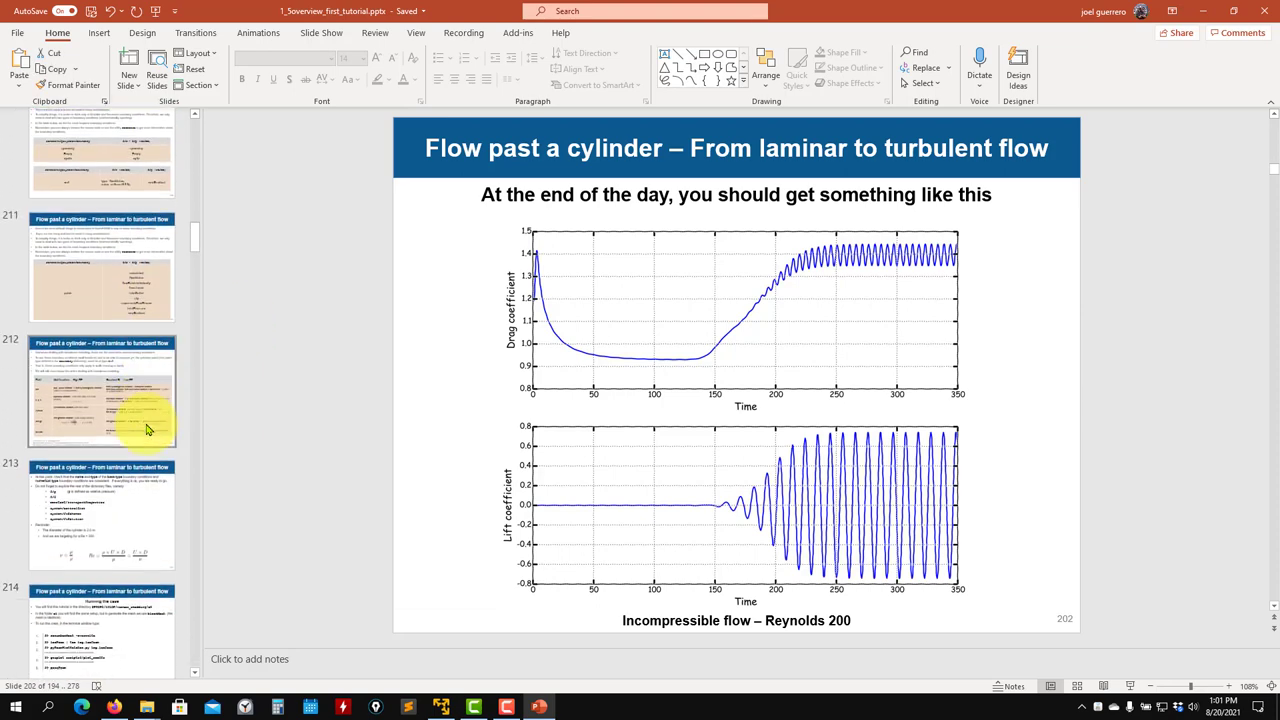
scroll(146, 430, down, 2)
scroll(146, 430, up, 7)
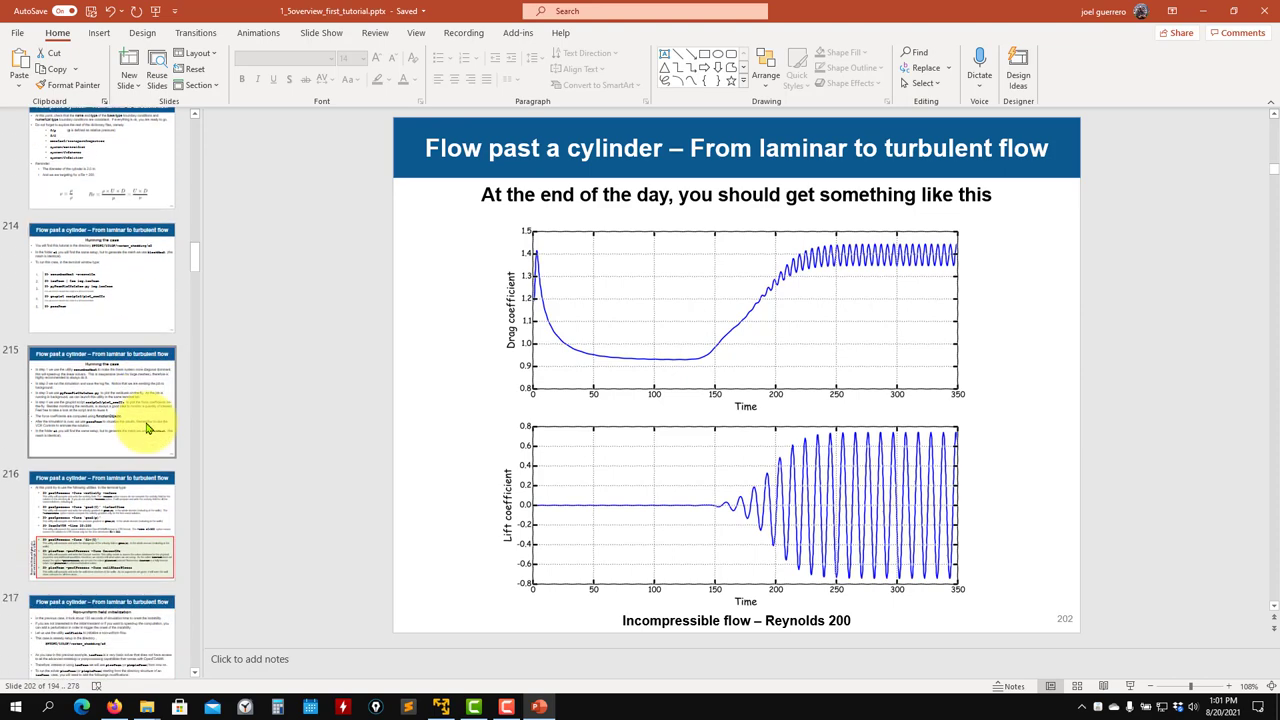
scroll(146, 425, up, 4)
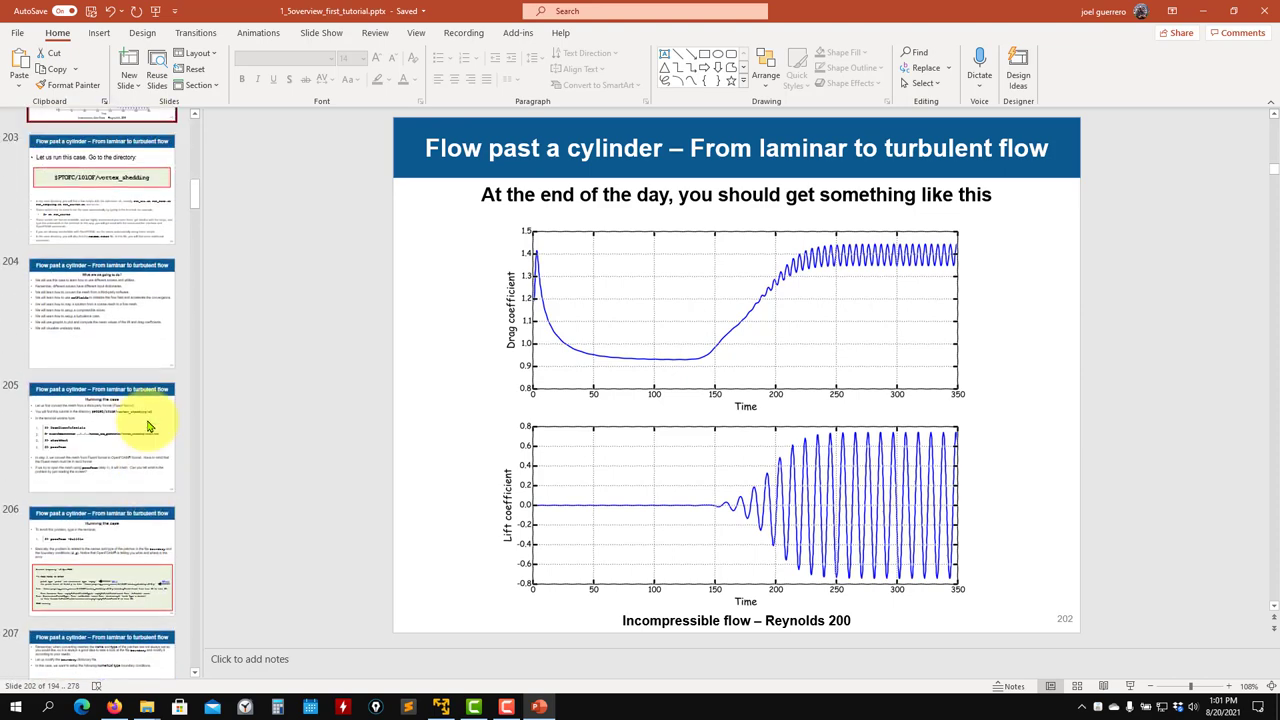
click(117, 171)
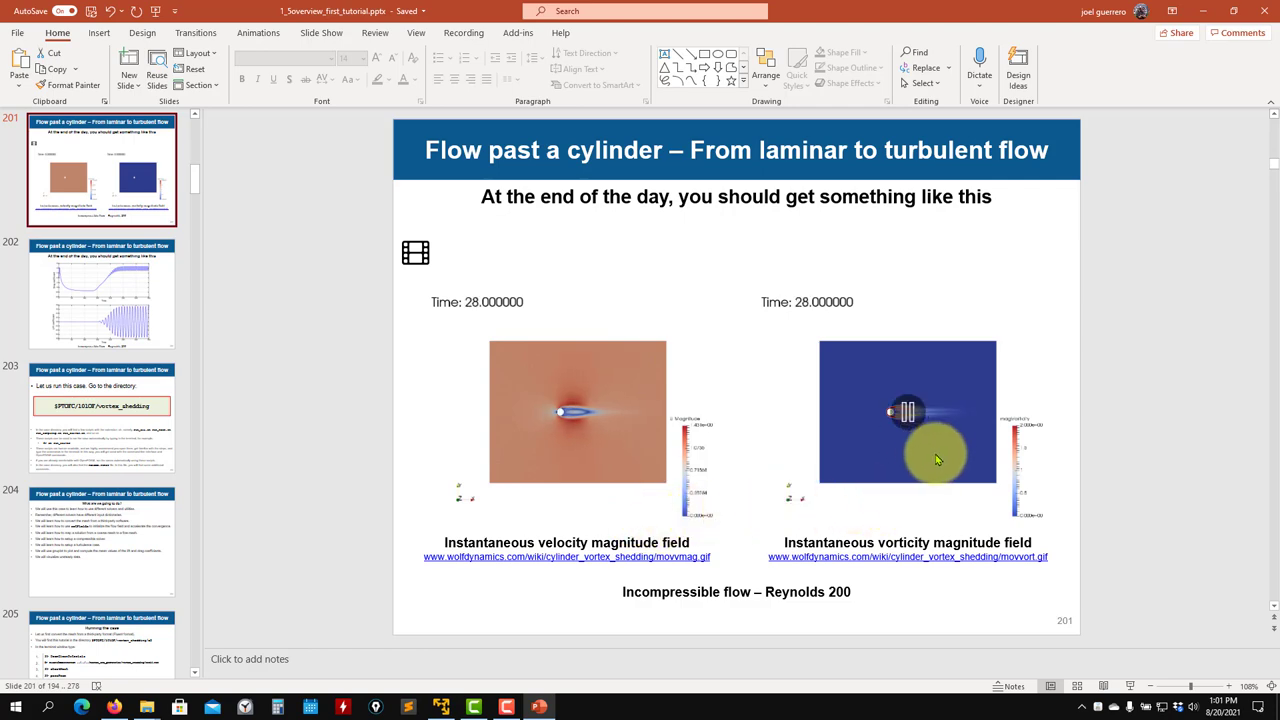
mouse_move(993, 350)
scroll(121, 360, down, 1)
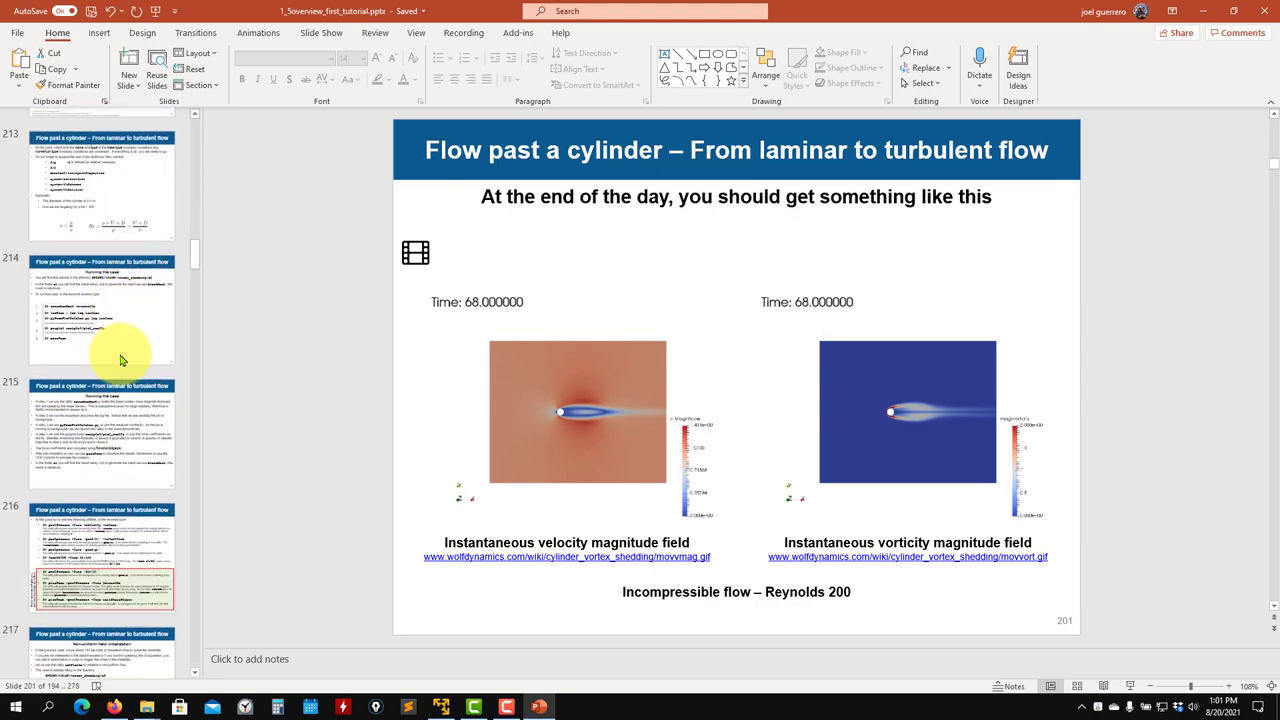
Browse the cylinder flow slides on running the case and the boundary dictionary, ending at slide 216 on post-processing utilities
click(119, 263)
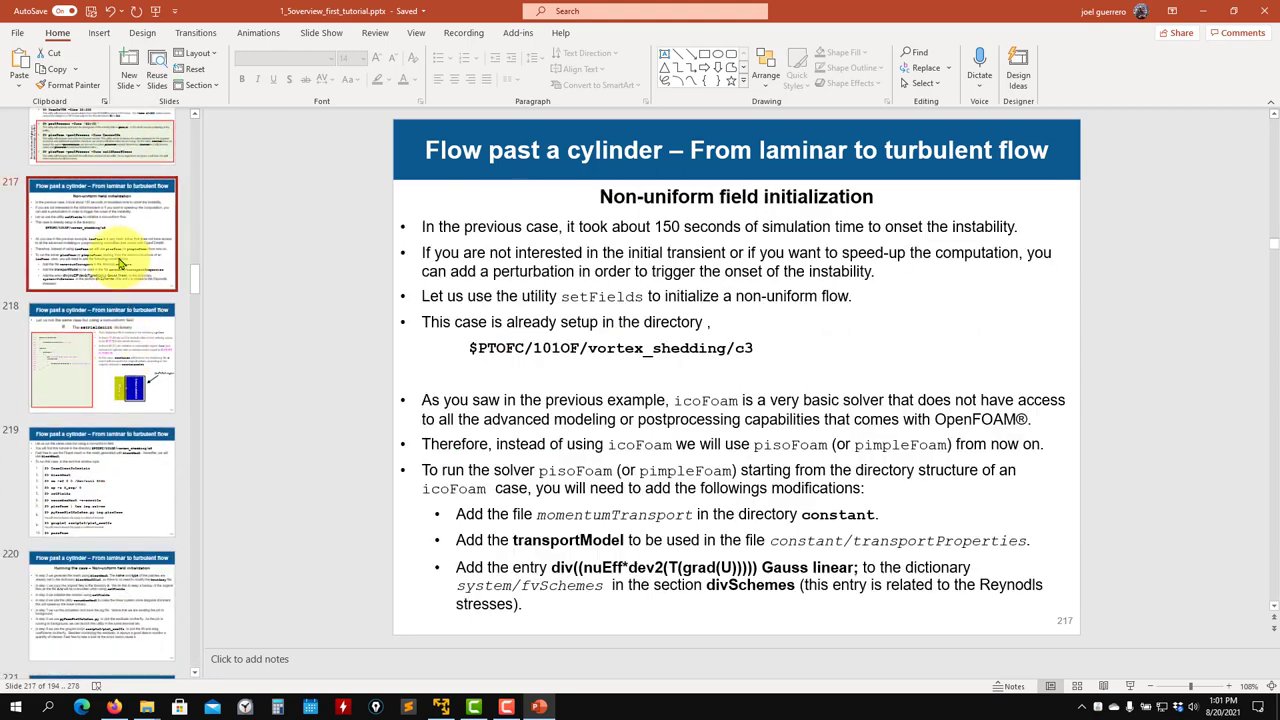
click(119, 264)
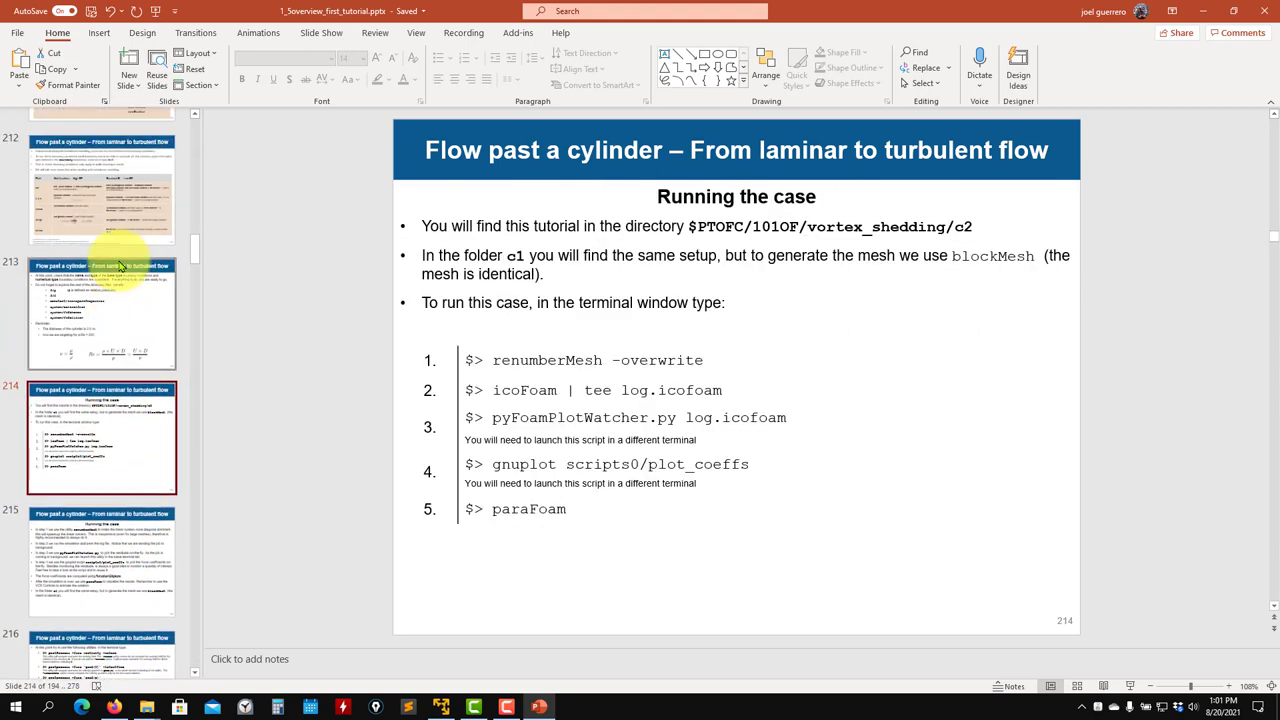
scroll(119, 264, up, 10)
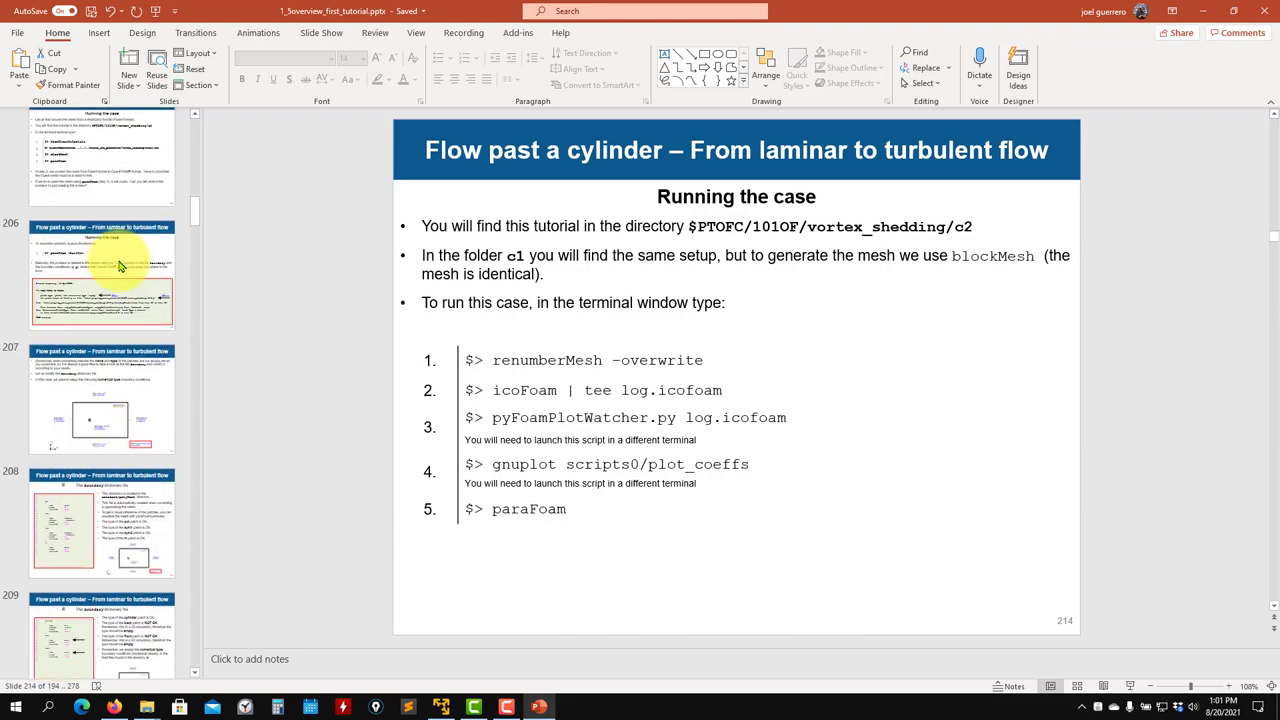
scroll(119, 264, up, 4)
click(130, 248)
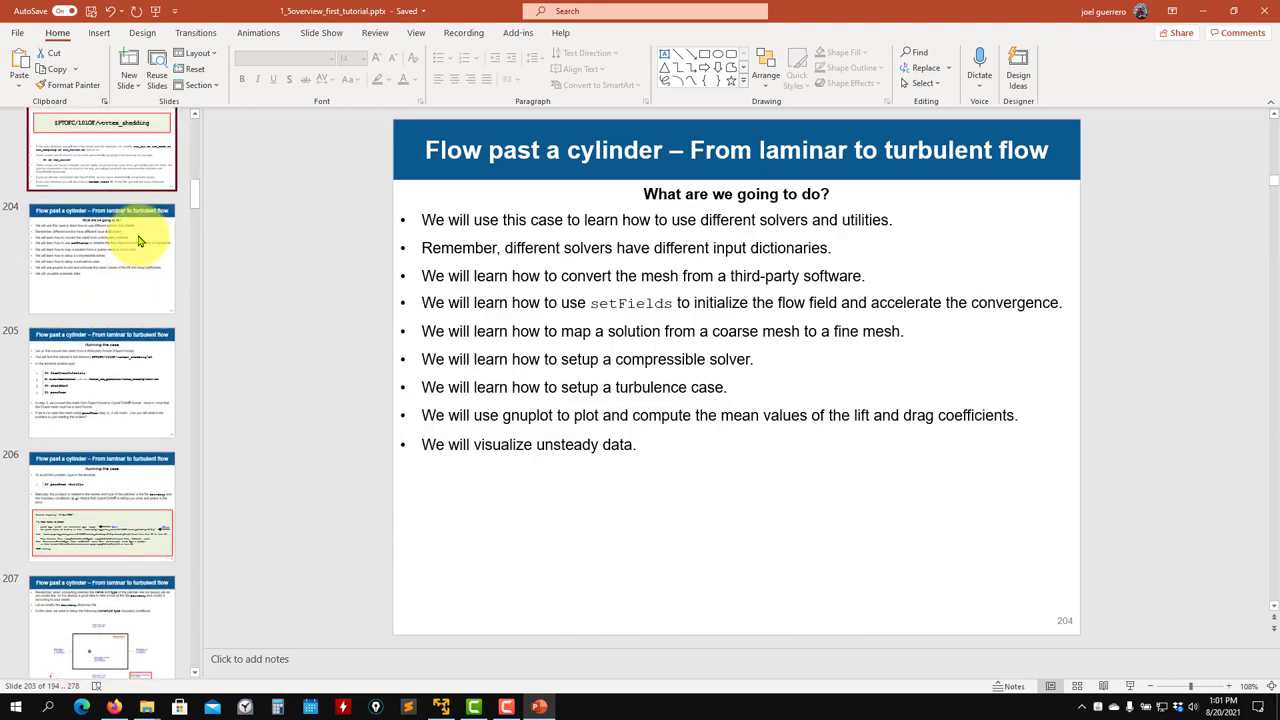
key(Down)
key(Down)
key(Down)
key(Down)
key(Down)
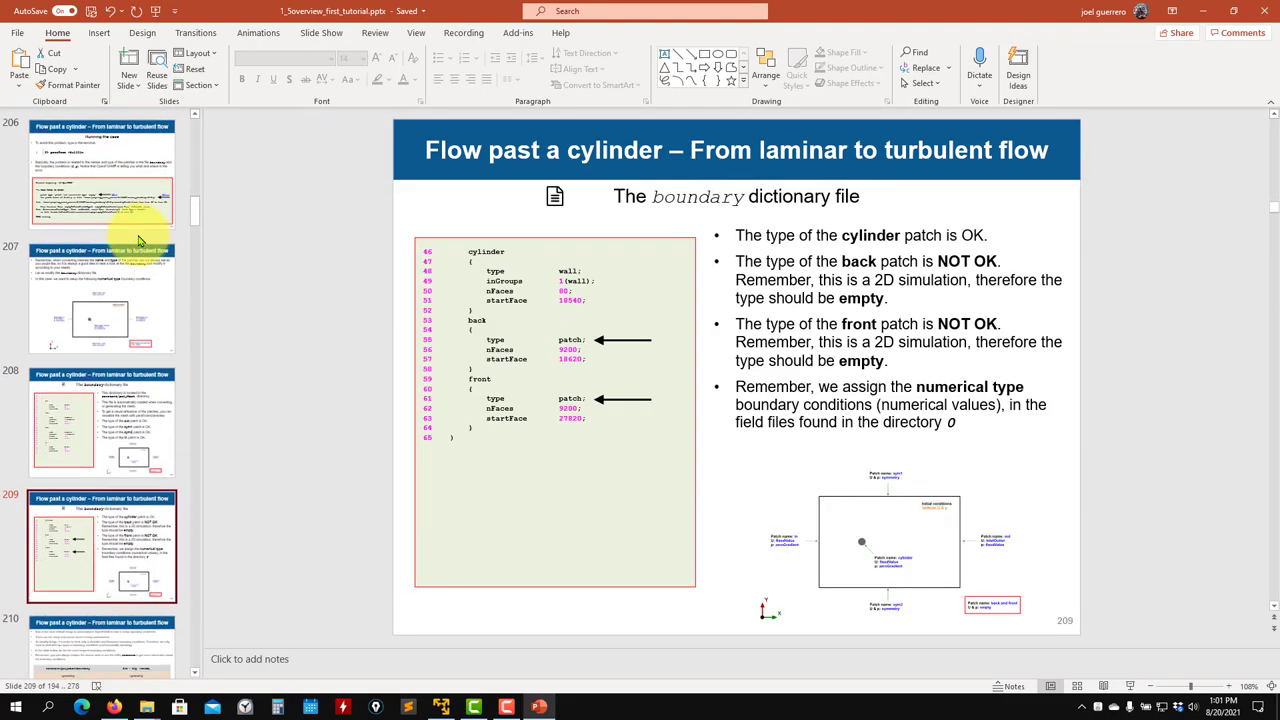
key(Down)
key(Down)
key(Down)
key(Down)
key(Down)
key(Down)
key(Down)
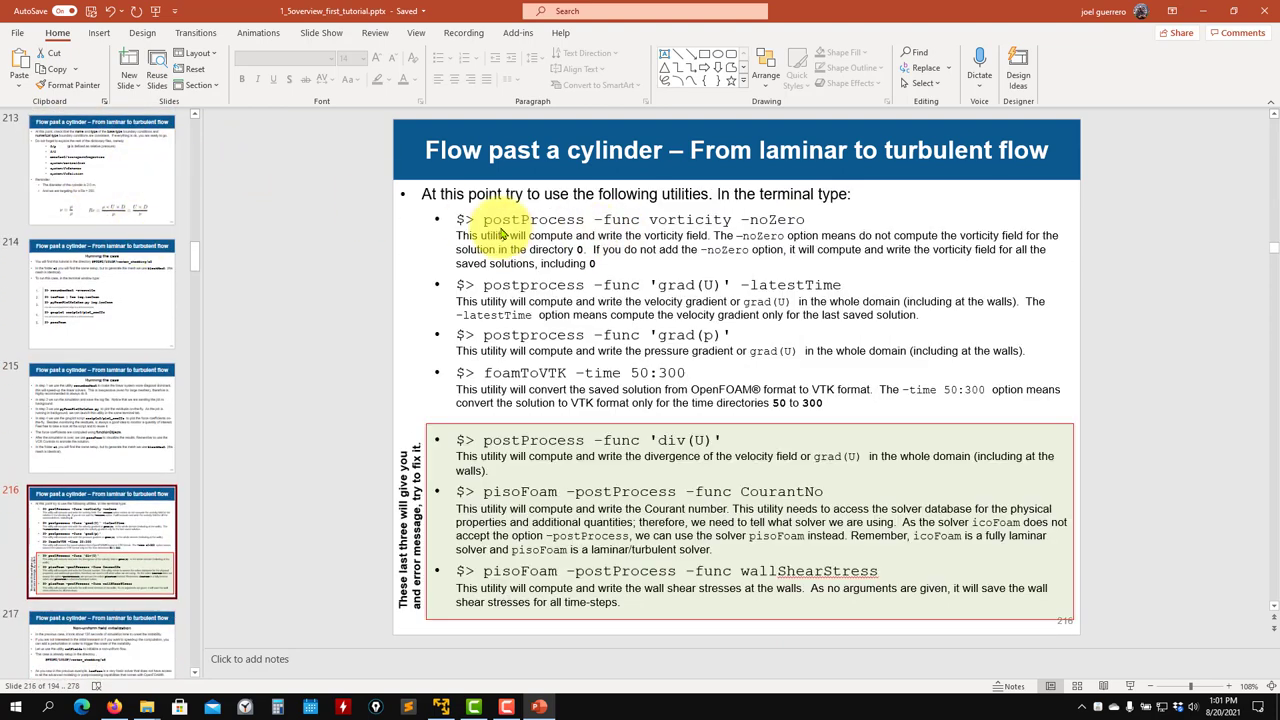
Copy the command postProcess -func vorticity -noZero from the slide, return to the virtual machine and close ParaView
drag(483, 227, 787, 224)
right_click(790, 222)
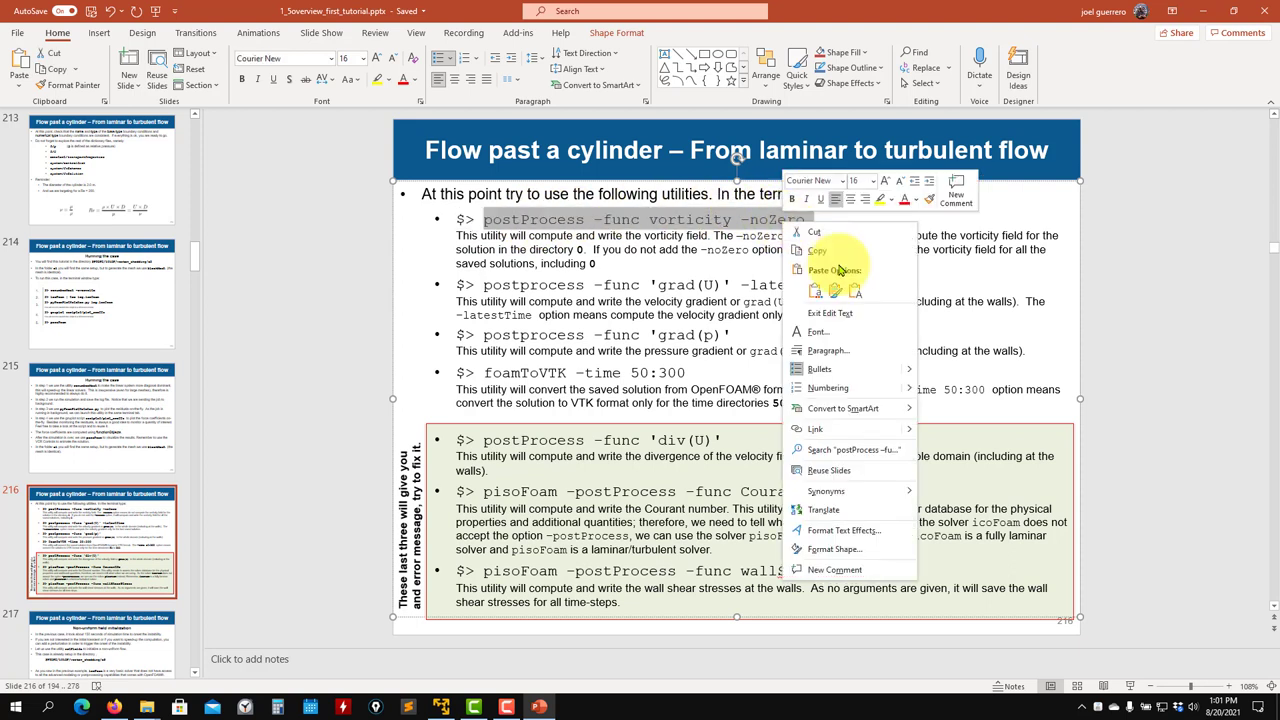
click(826, 251)
click(1210, 17)
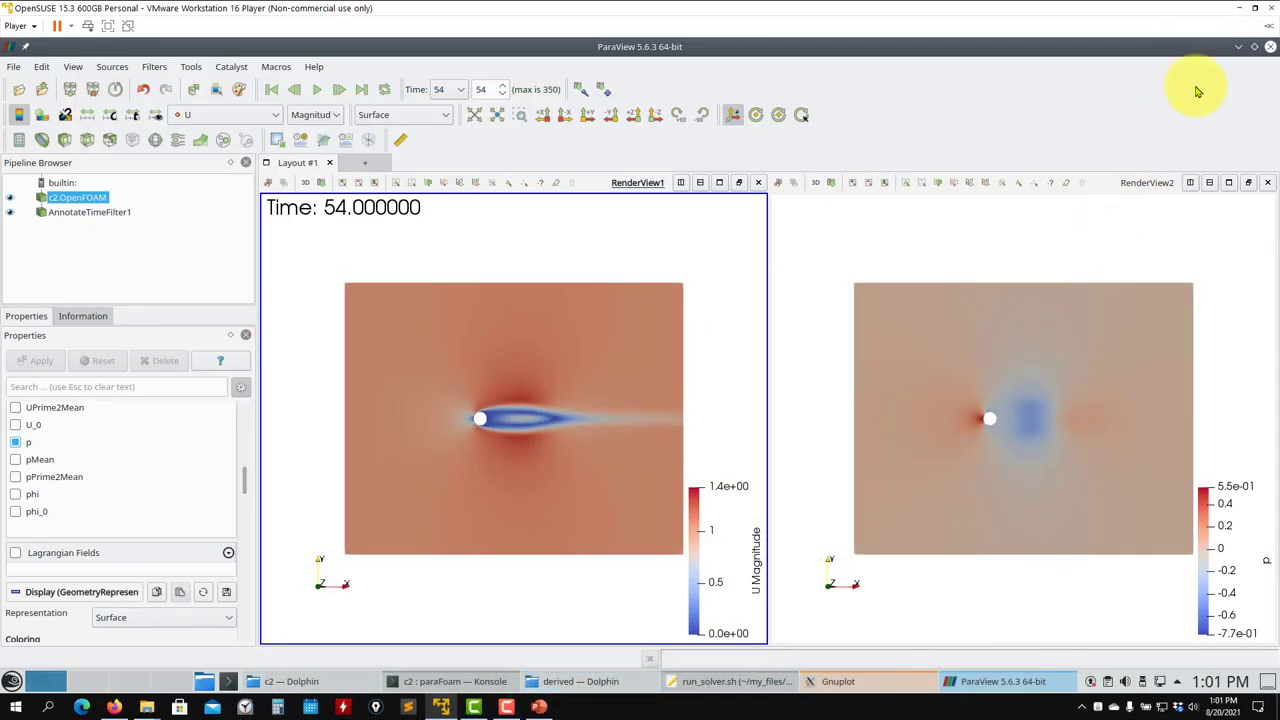
click(1268, 47)
Try to list the available function objects in the terminal with postProcess -func list and postProcess -func -list
key(ctrl+shift+v)
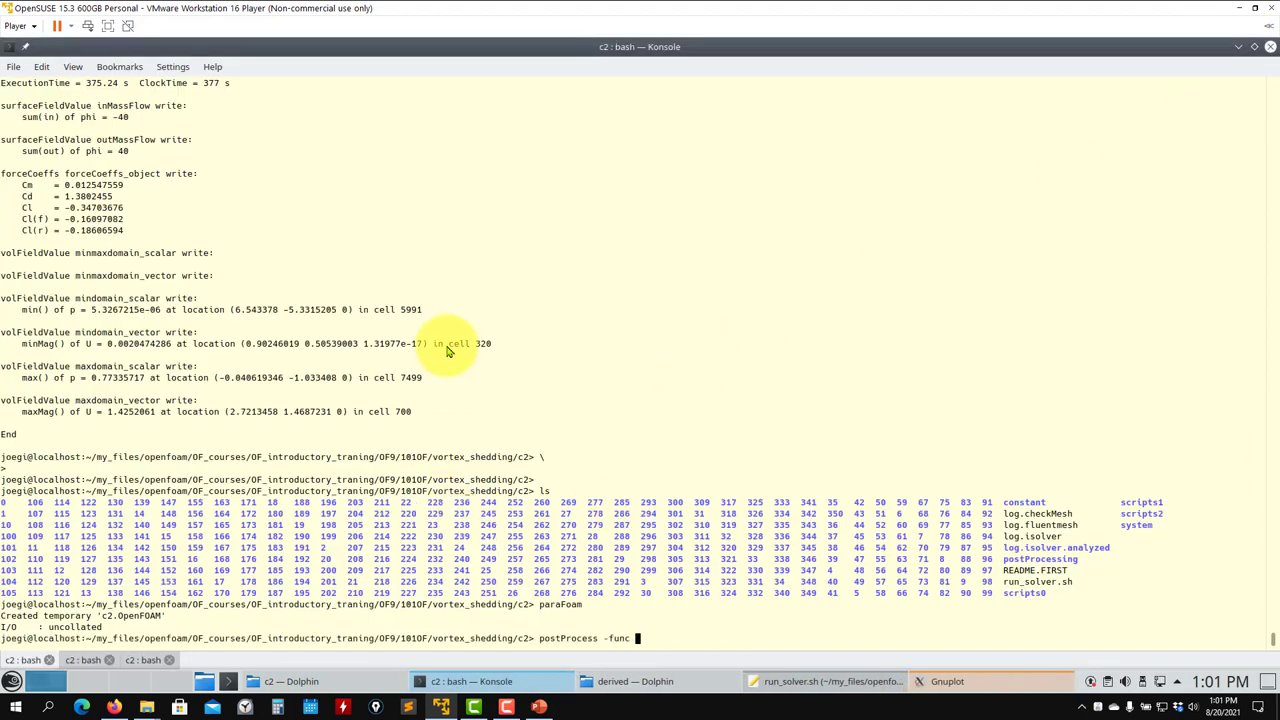
text(list)
key(Return)
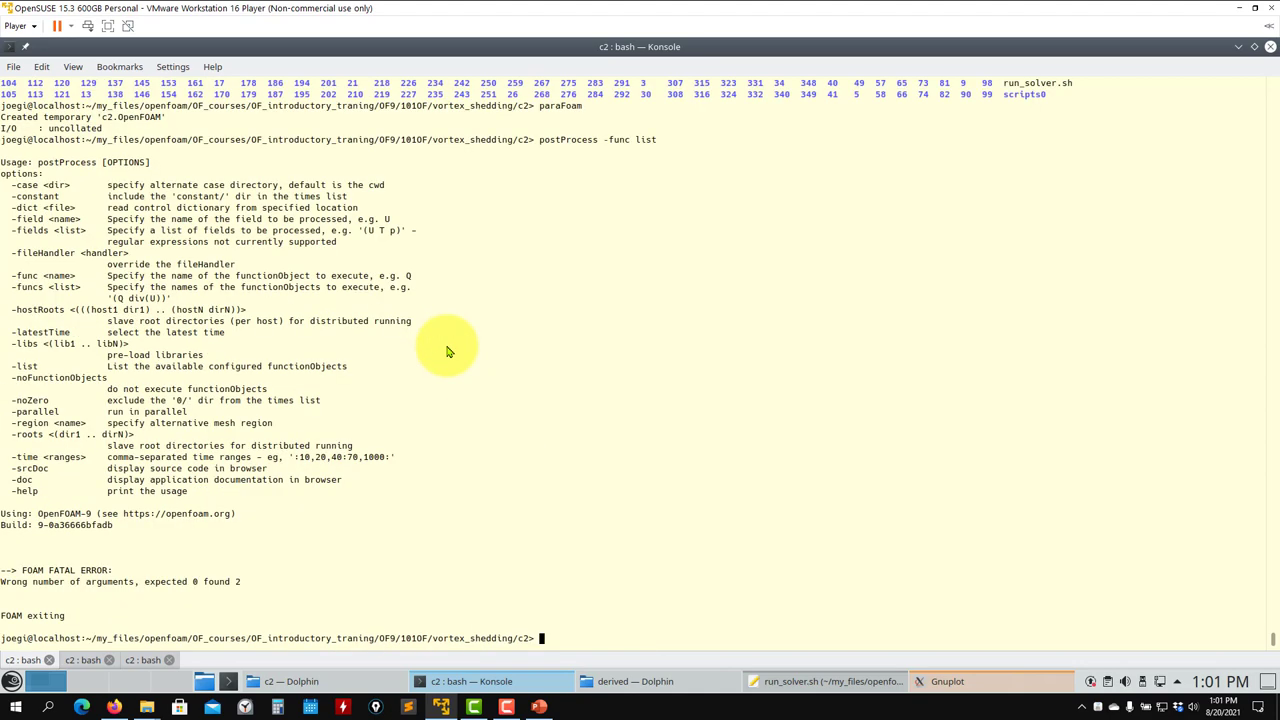
key(Up)
key(Return)
Run postProcess -list in the c2 case directory to list the available function objects
key(Up)
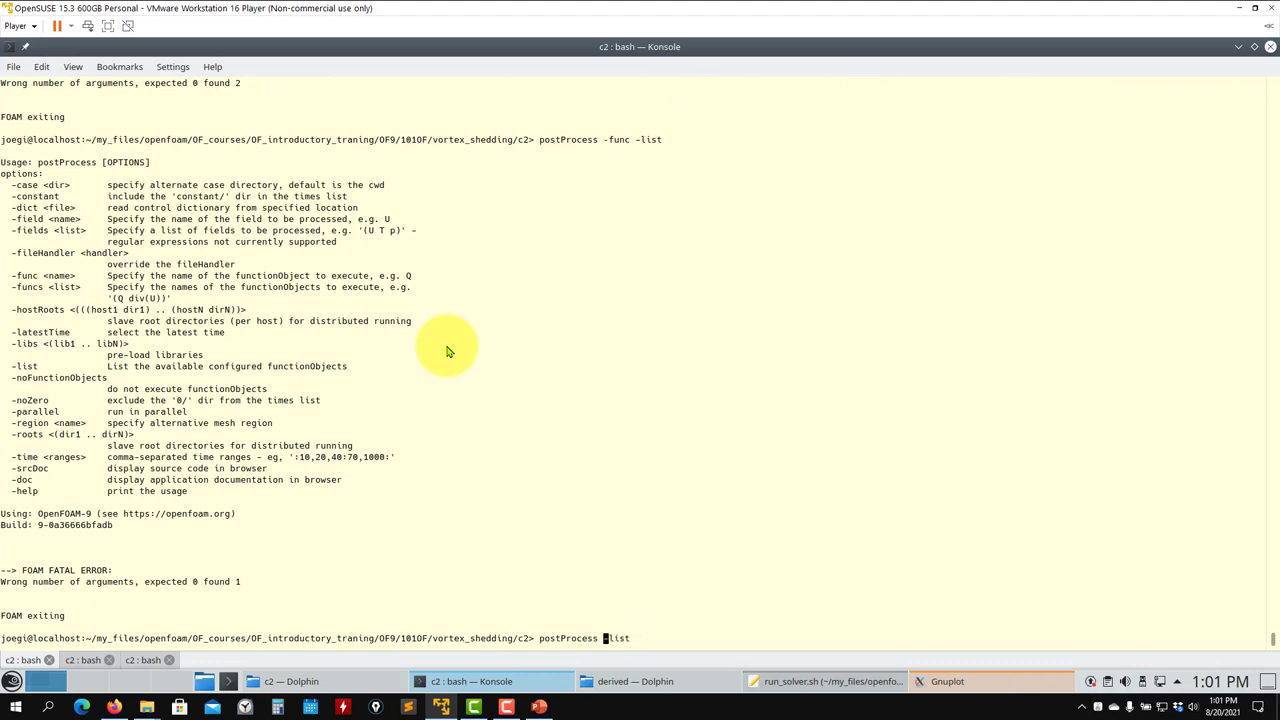
key(Return)
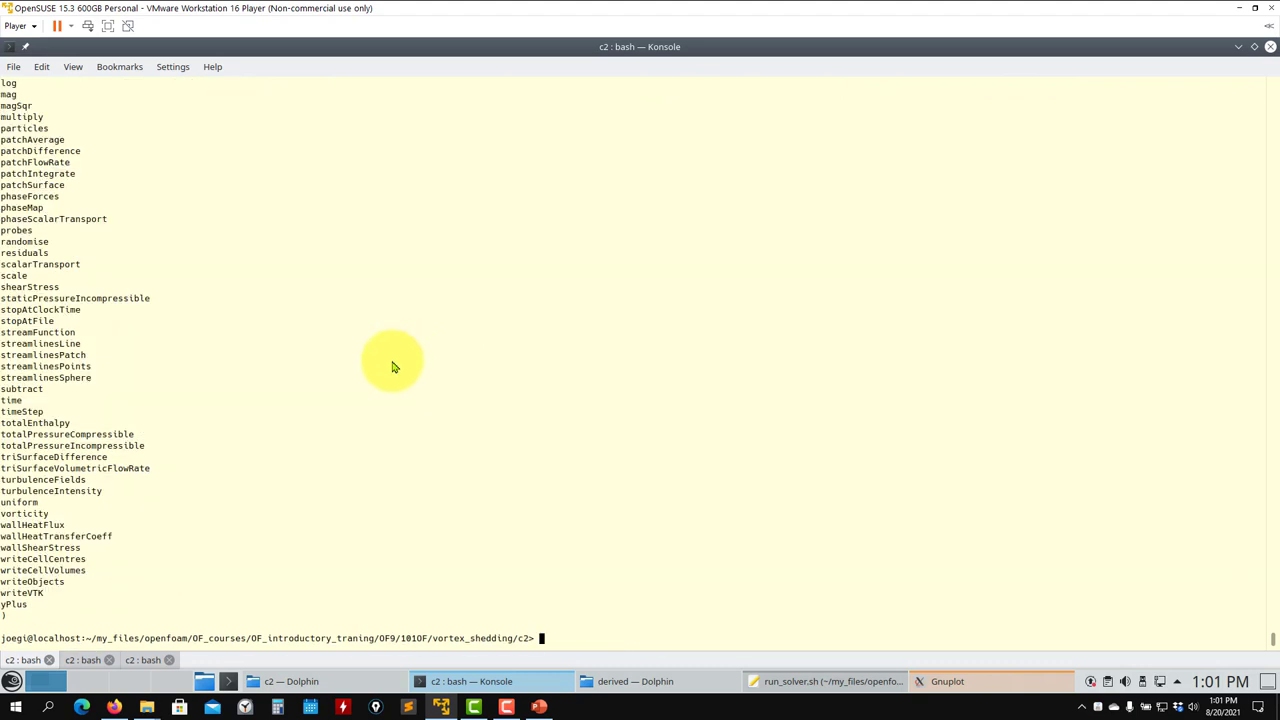
Review the listed function objects from CourantNo down to yPlus in the terminal output
scroll(108, 307, up, 7)
scroll(60, 230, up, 8)
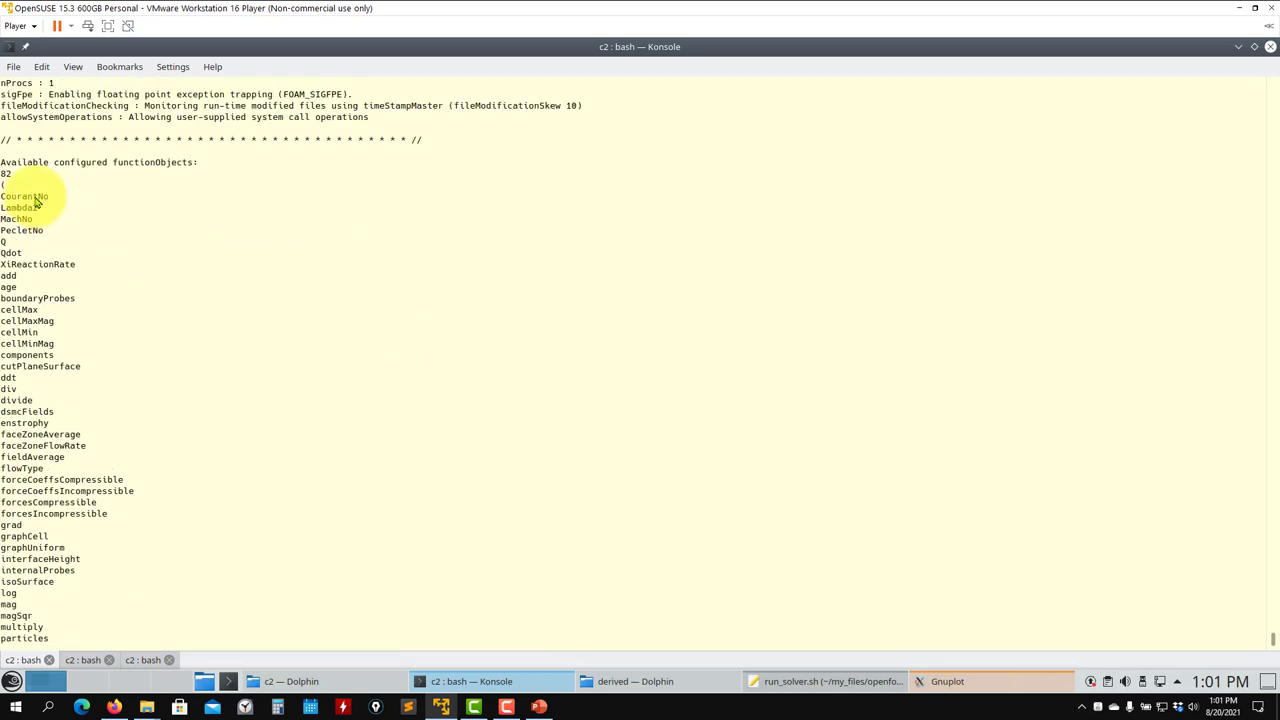
scroll(35, 200, down, 14)
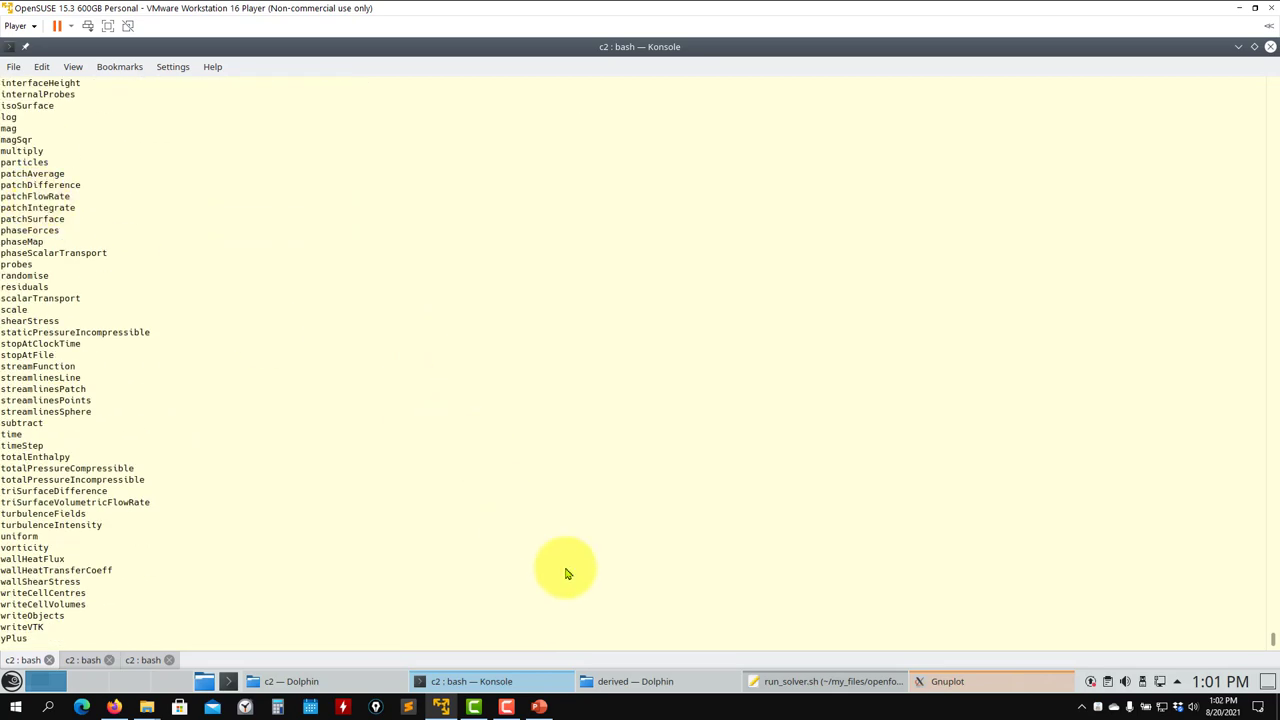
Examine the function objects at the end of the controlDict file, including the minimum and maximum domain values, and return to the terminal
click(798, 682)
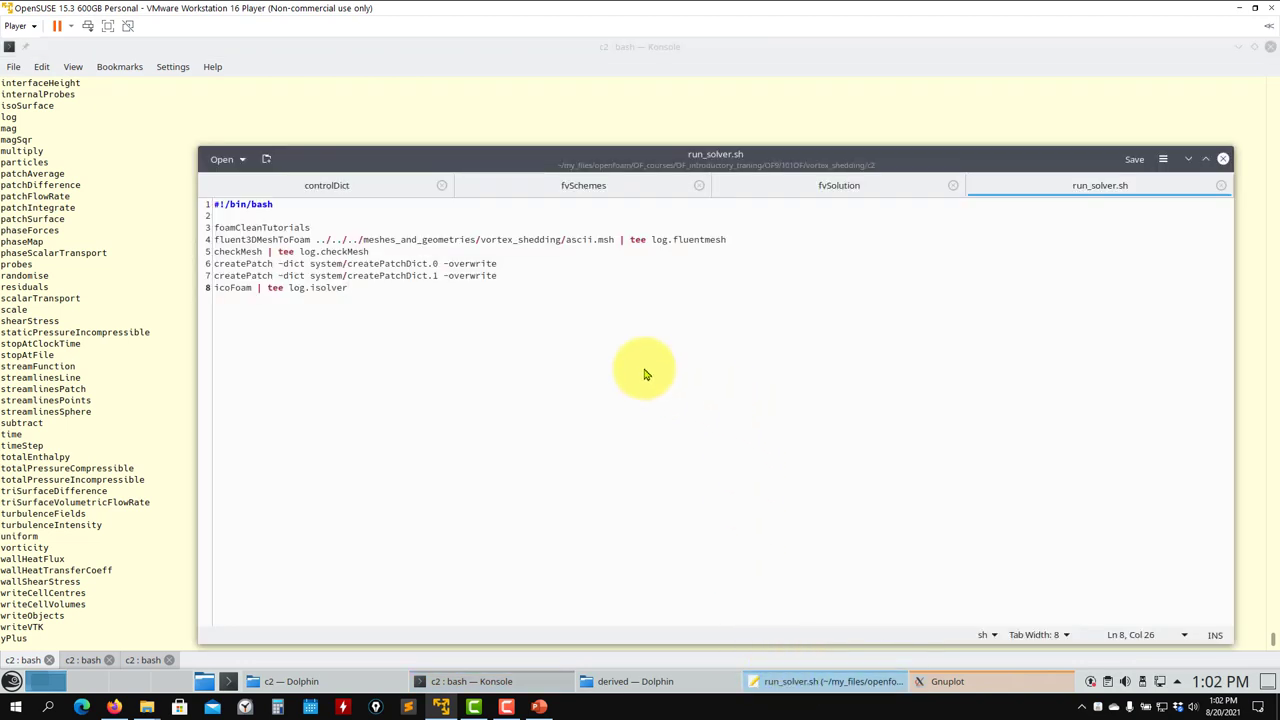
click(326, 185)
scroll(369, 451, down, 15)
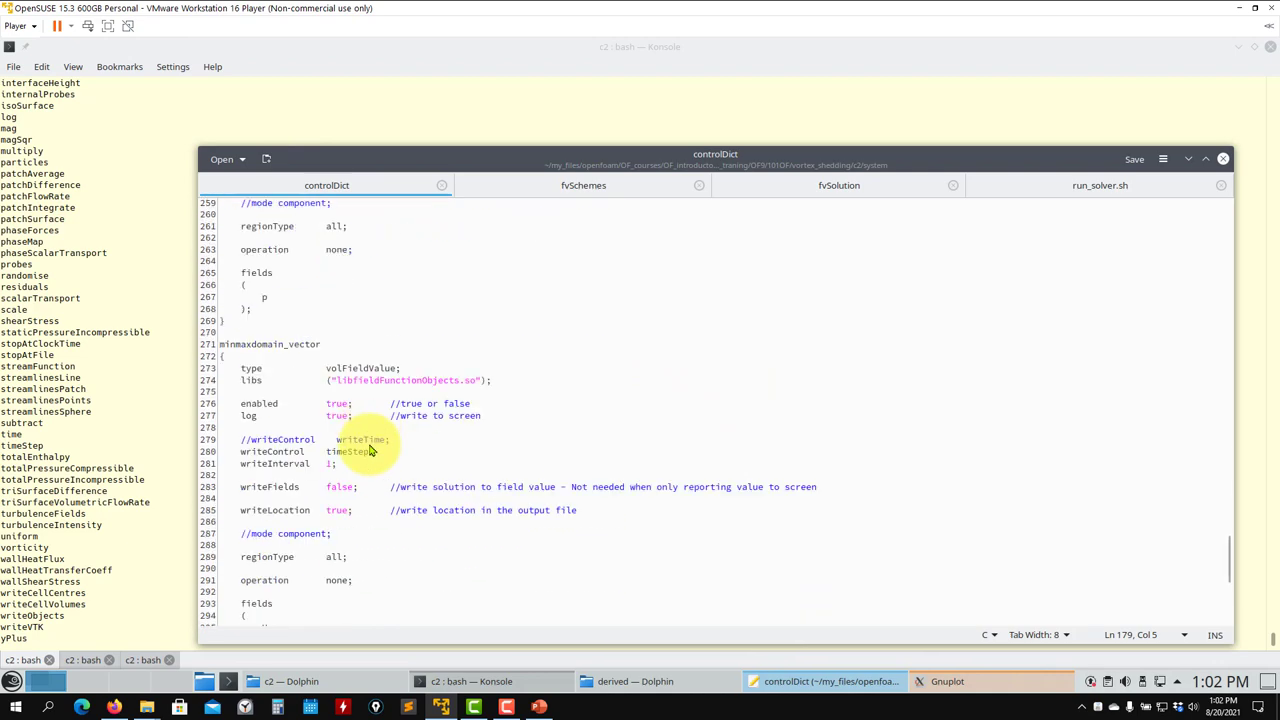
scroll(369, 451, down, 10)
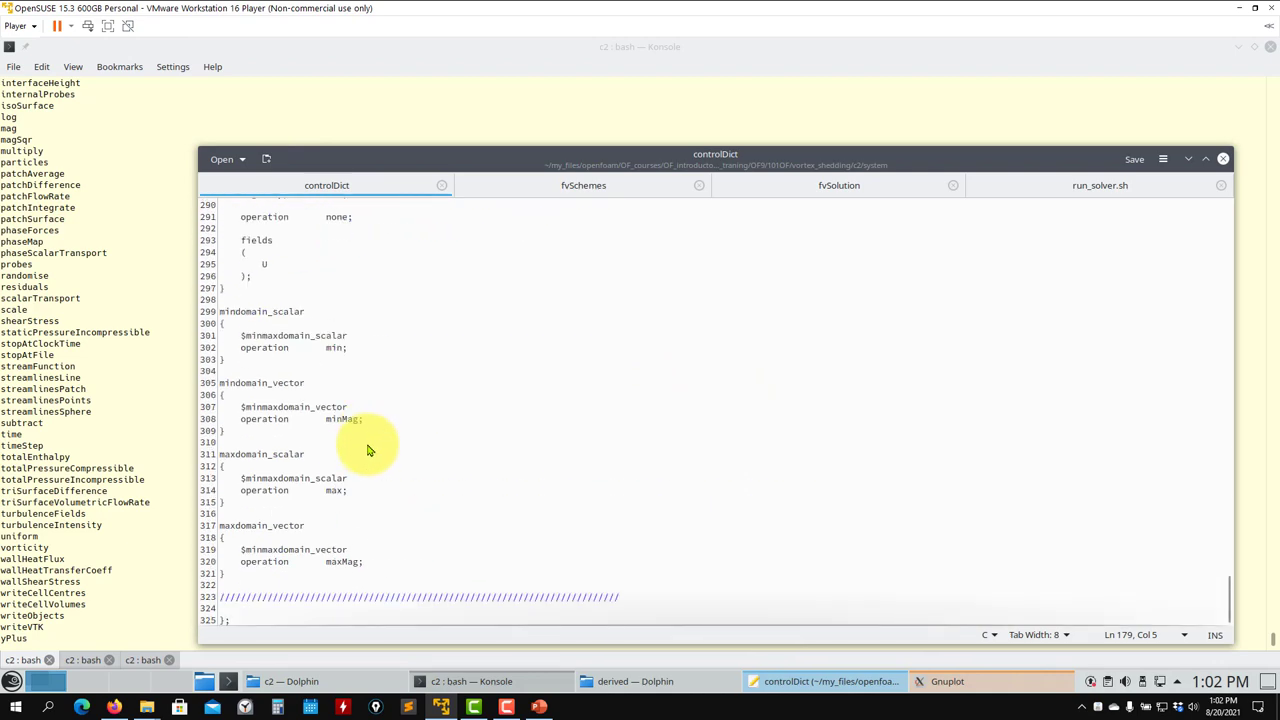
click(1199, 159)
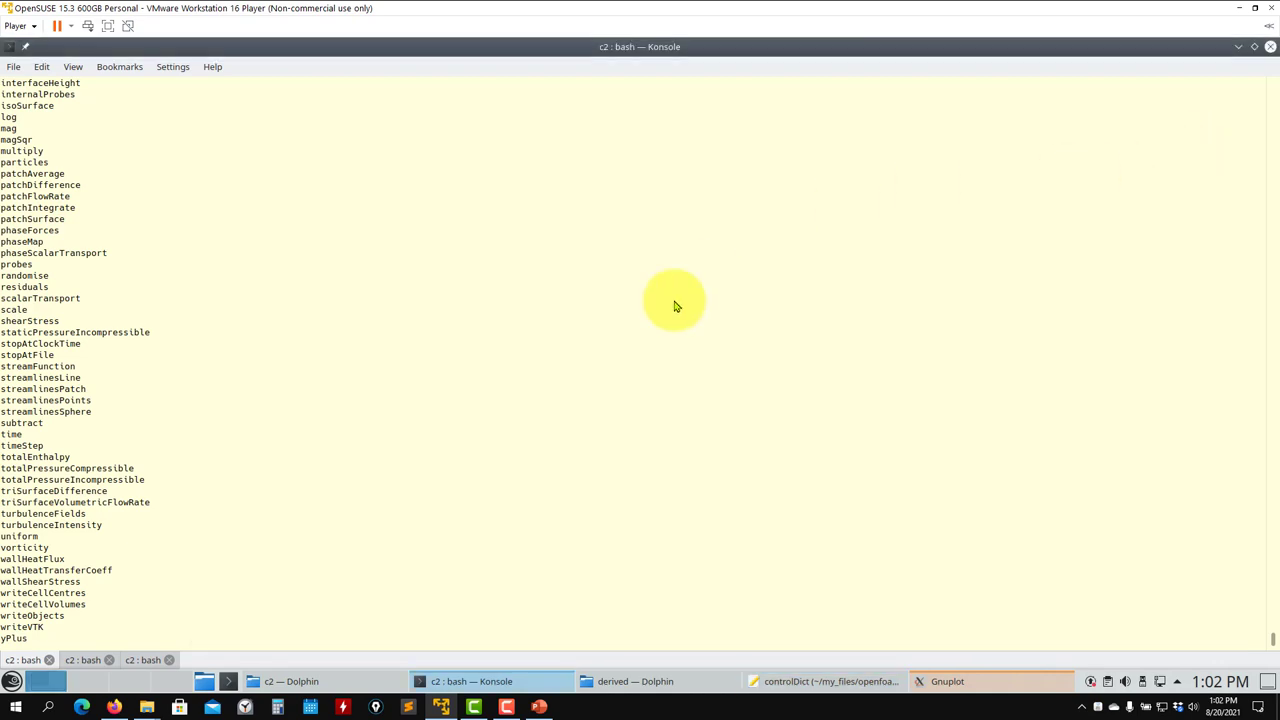
Display the usage options of the vorticity post-processing command with postProcess -func vorticity -help
key(Up)
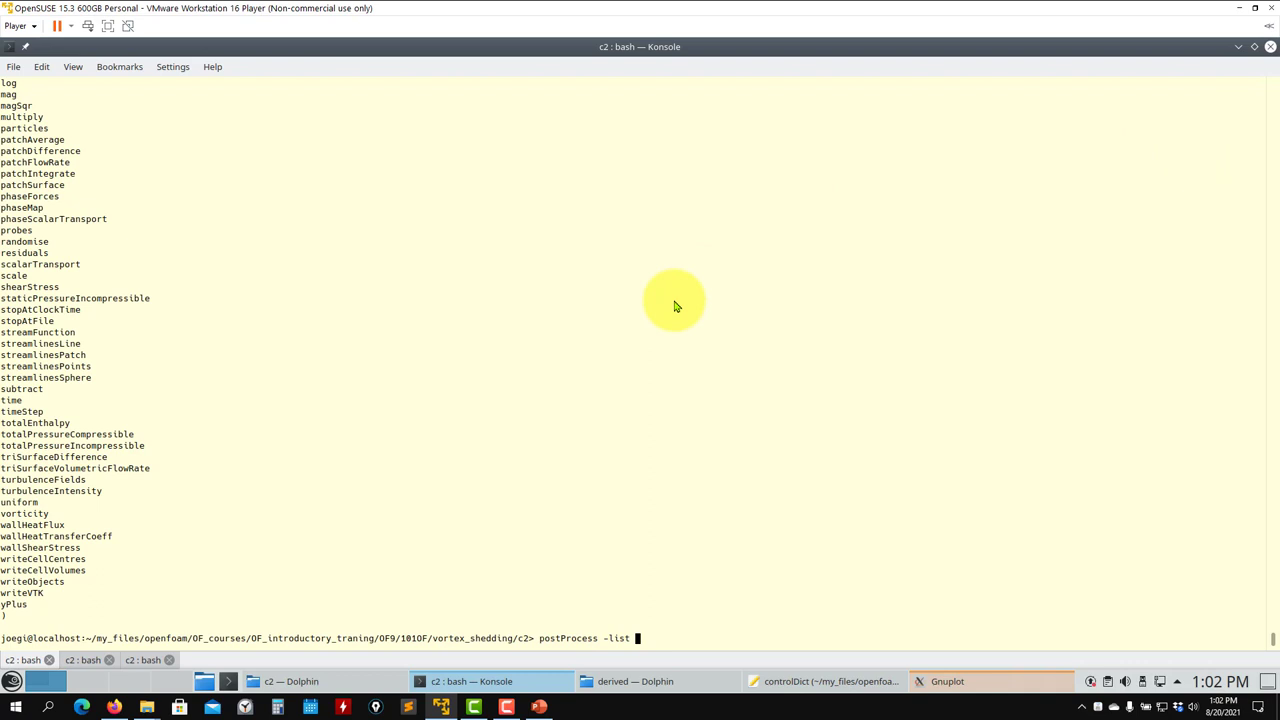
key(Up)
key(Up)
key(Up)
key(Down)
key(Down)
click(540, 707)
click(540, 707)
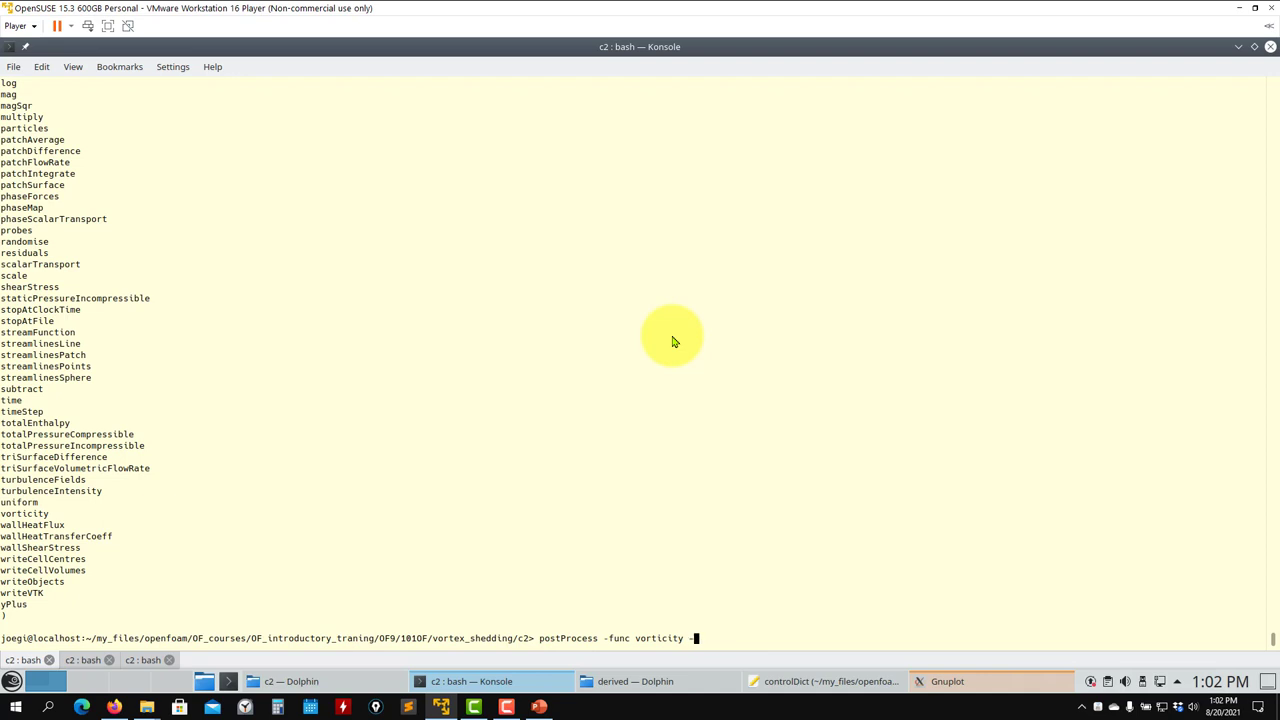
key(Return)
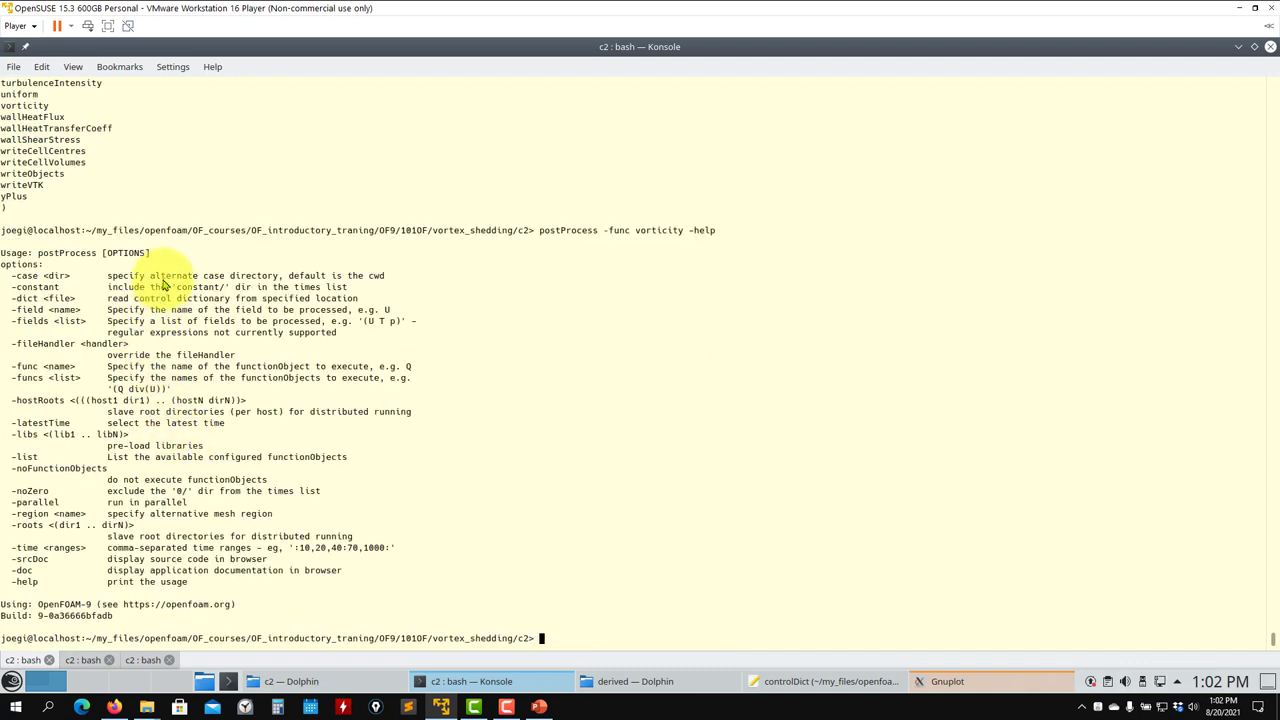
Point out the -noZero and -latestTime options and the 'grad(U)' argument in the post-processing commands on slide 216
click(539, 707)
click(790, 222)
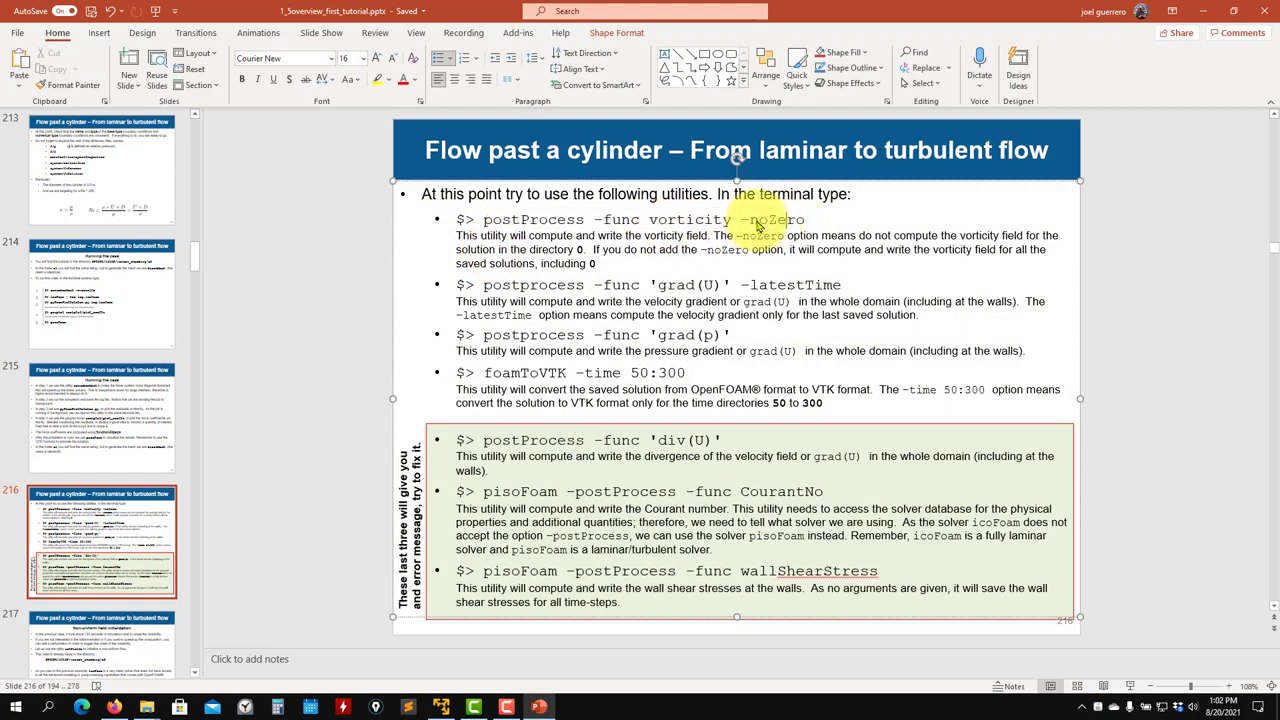
drag(742, 220, 800, 222)
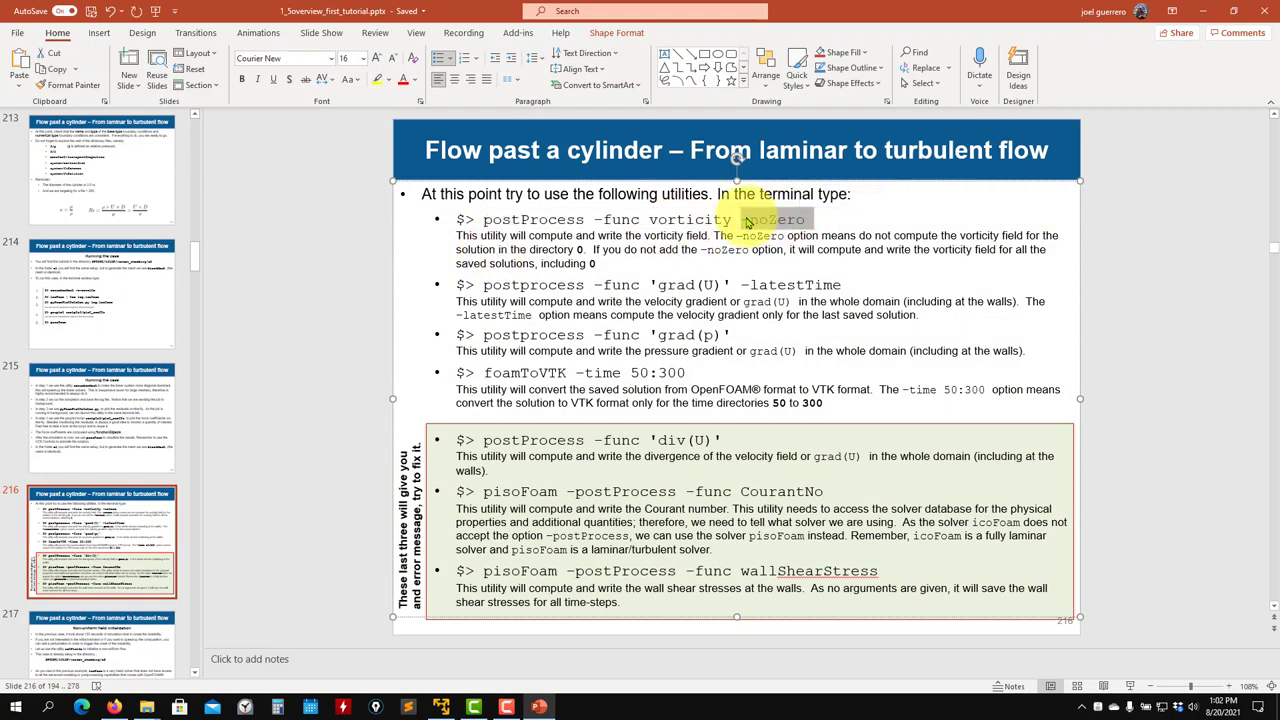
drag(743, 287, 836, 288)
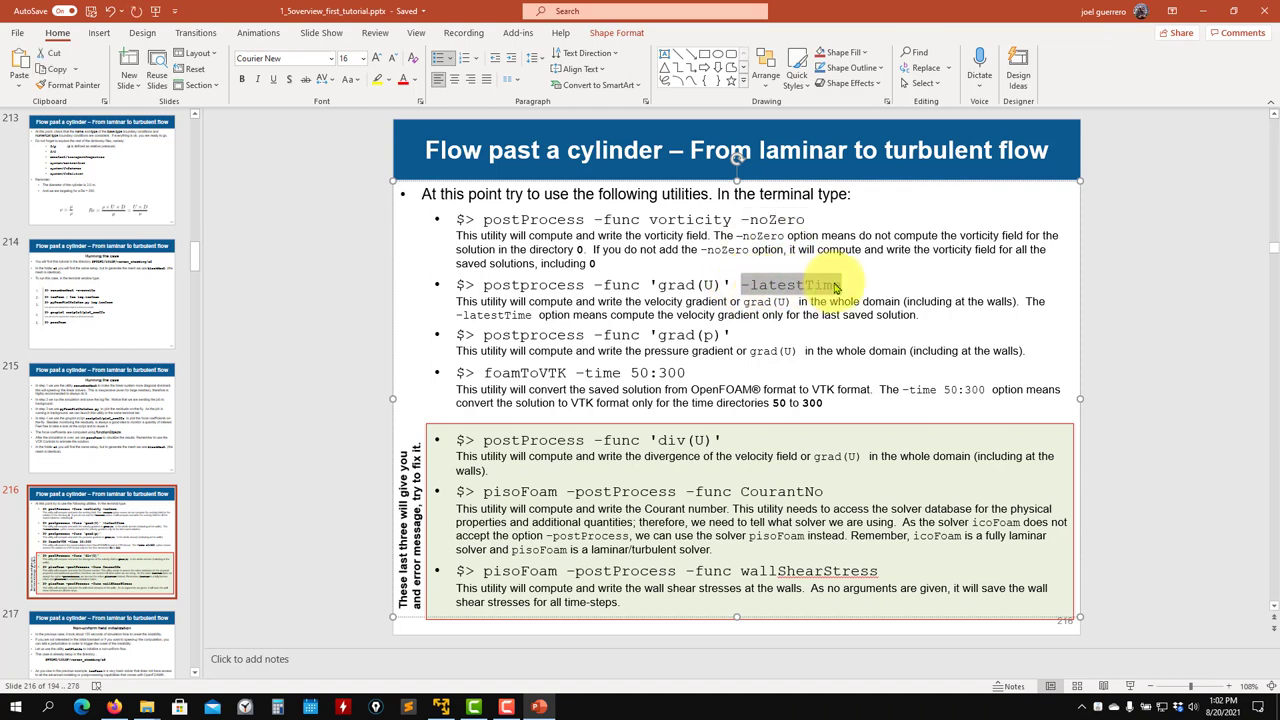
click(650, 288)
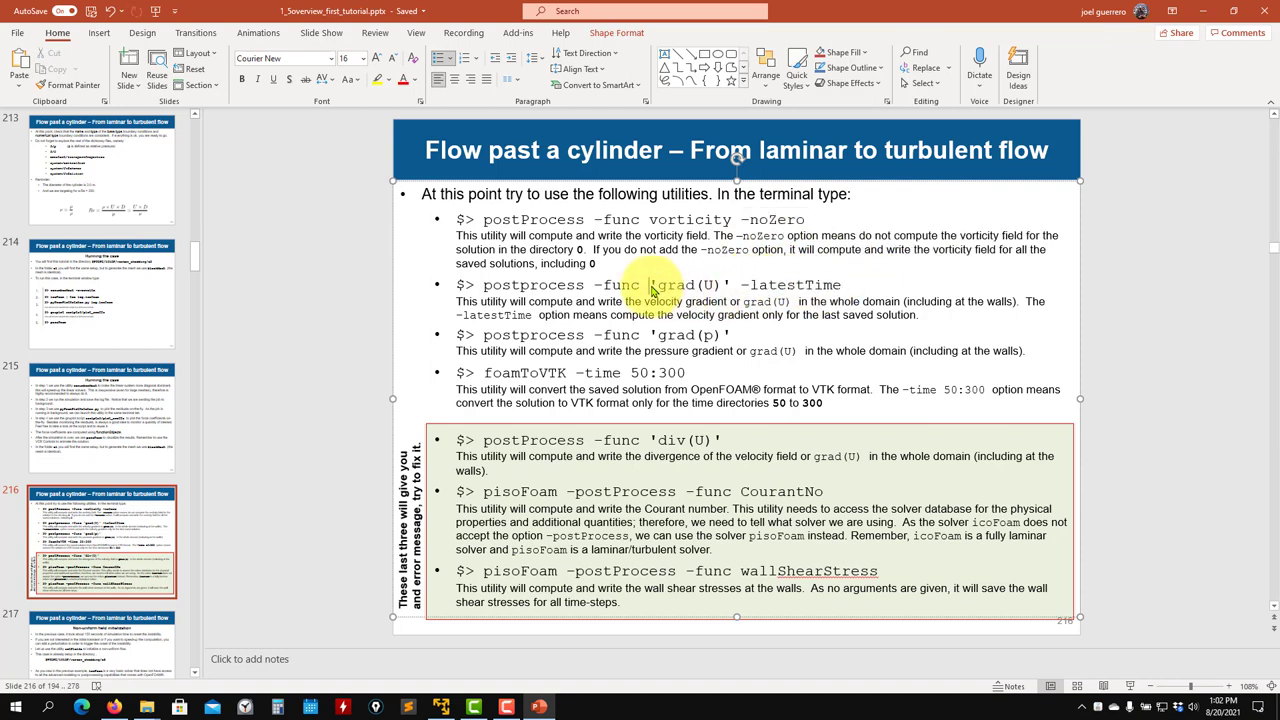
drag(650, 288, 740, 288)
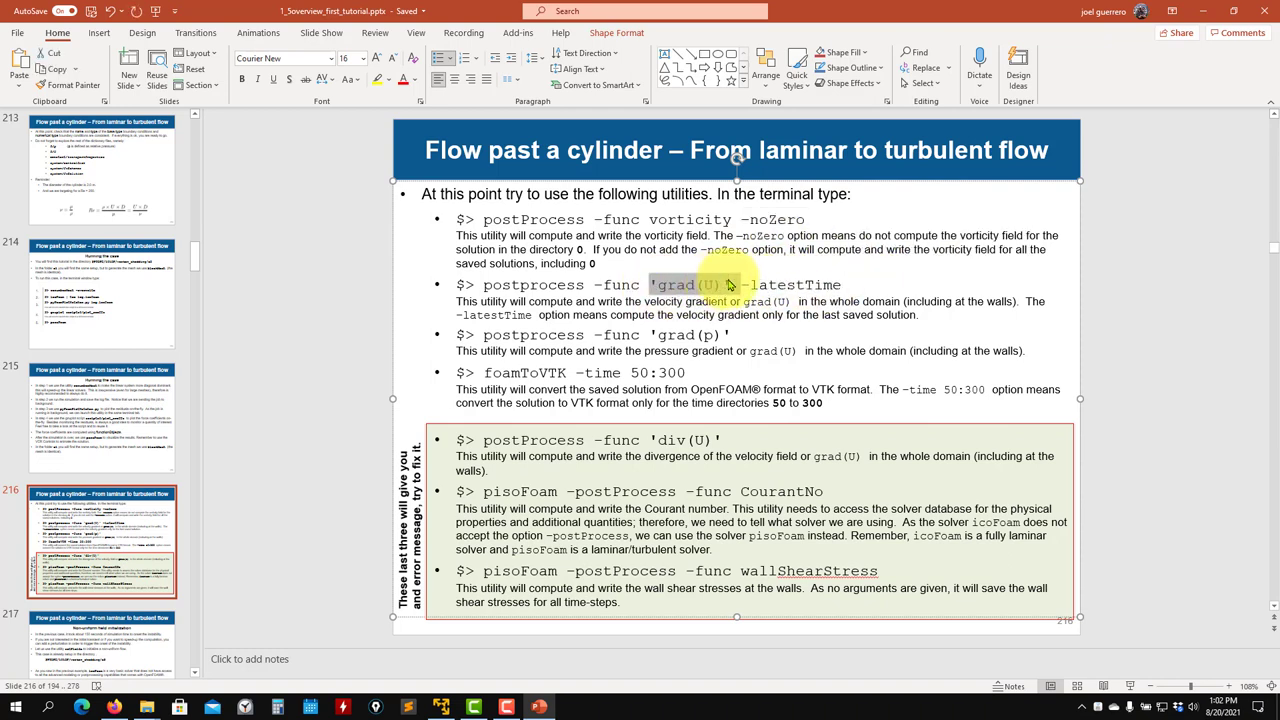
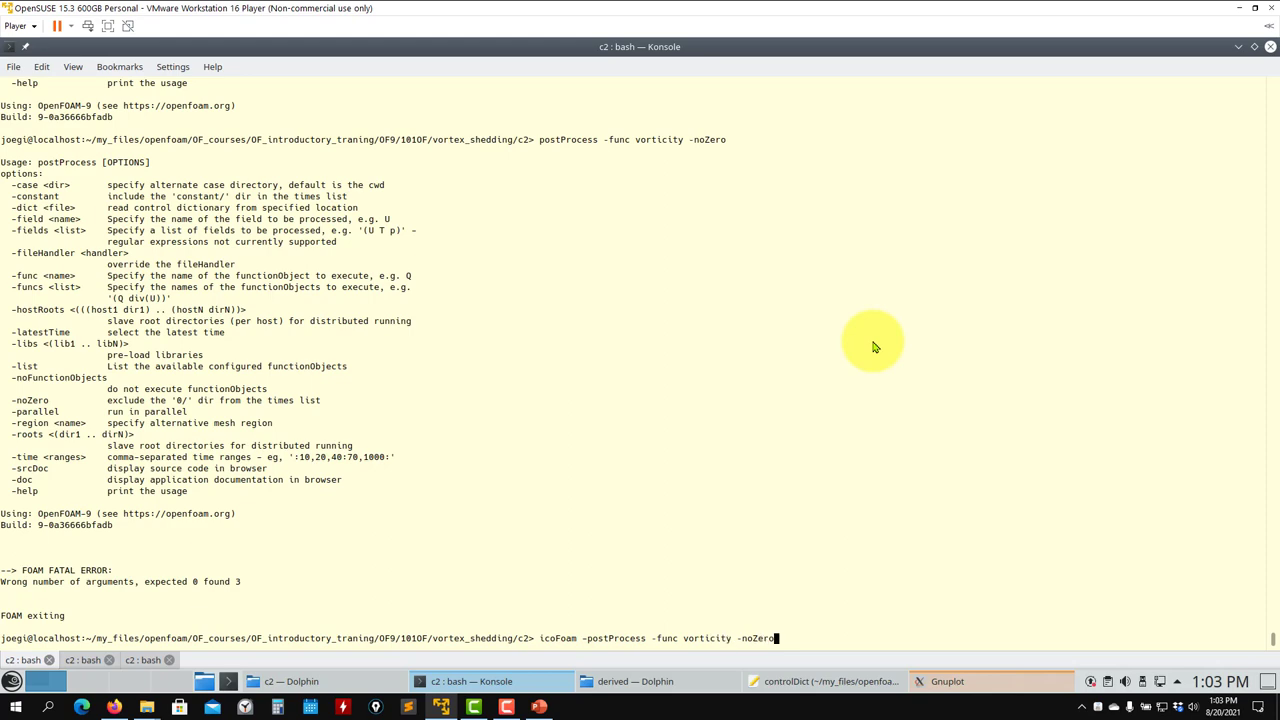
Try to compute the Courant number in the c2 case with icoFoam -postProcess -func CourantNo
key(BackSpace)
key(BackSpace)
key(BackSpace)
key(BackSpace)
key(BackSpace)
key(BackSpace)
key(BackSpace)
key(BackSpace)
key(BackSpace)
key(BackSpace)
key(BackSpace)
key(BackSpace)
key(BackSpace)
key(BackSpace)
key(BackSpace)
key(BackSpace)
click(540, 706)
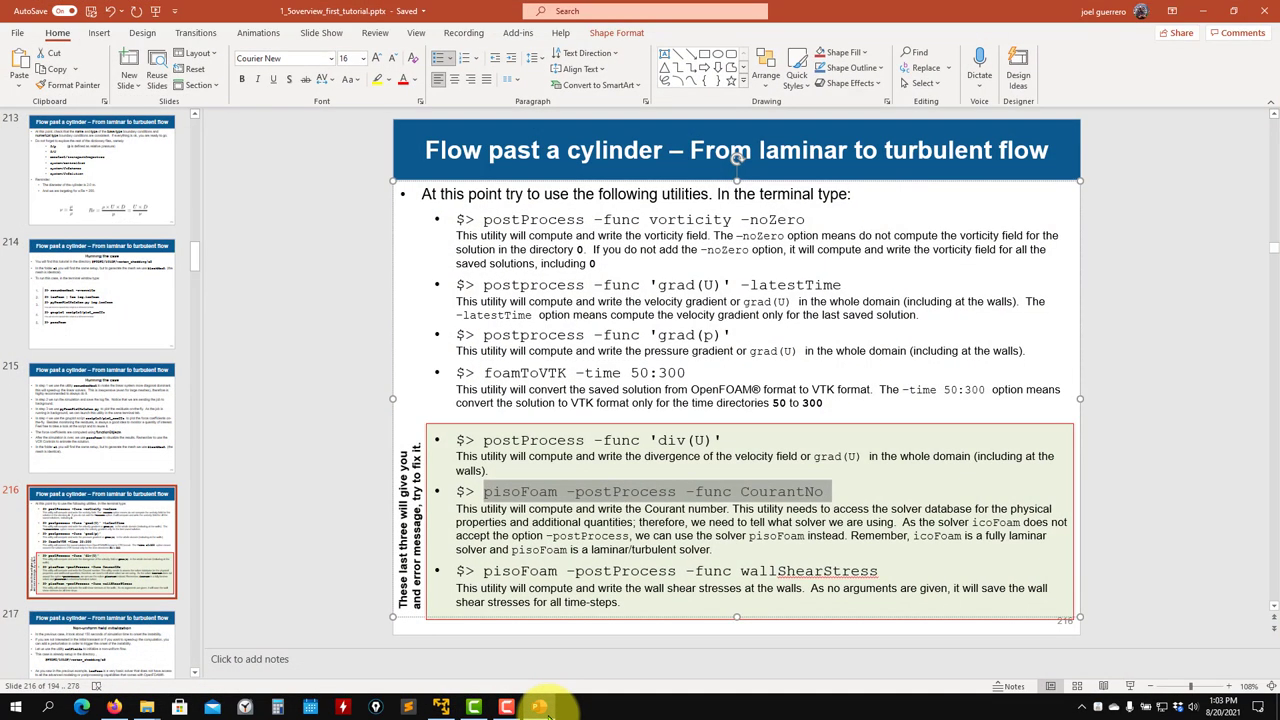
key(alt+Tab)
text(Co)
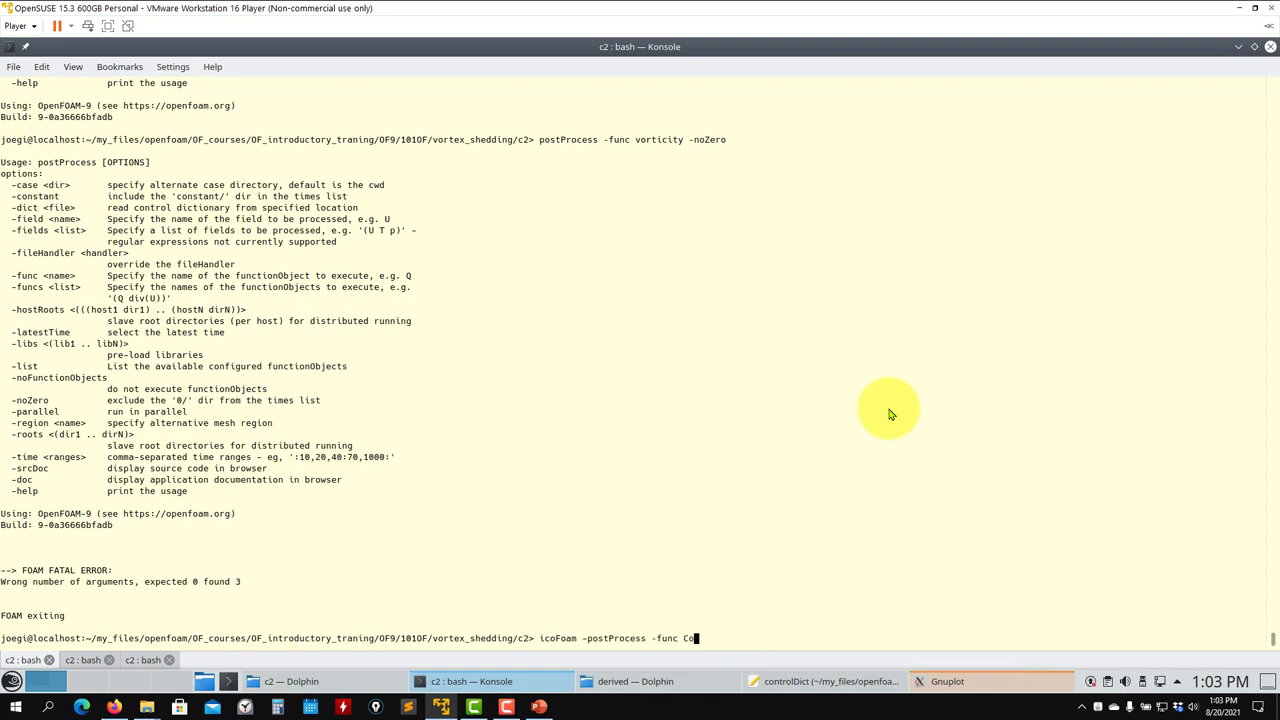
text(urantNo)
key(Return)
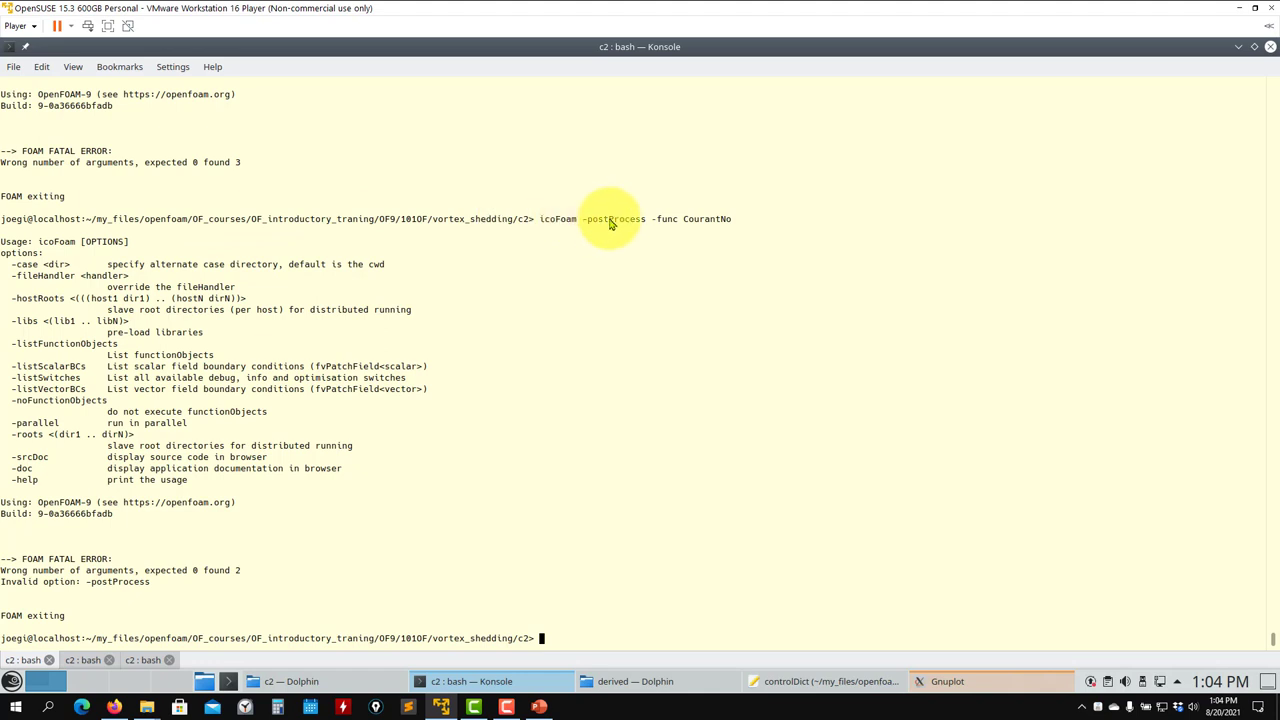
Swap the solver to pisoFoam and try pisoFoam -postProcess -func CourantNo
key(Up)
key(Home)
key(Right)
key(Right)
key(Right)
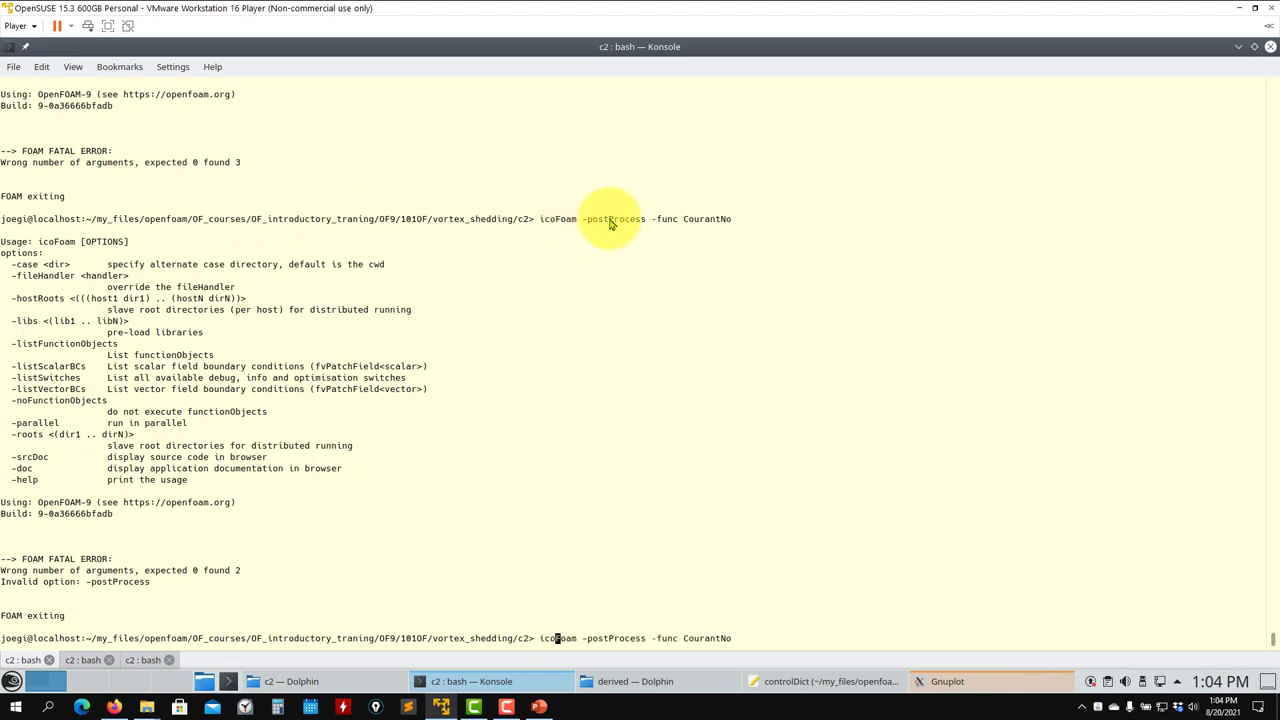
key(BackSpace)
key(BackSpace)
key(BackSpace)
text(piso)
key(Return)
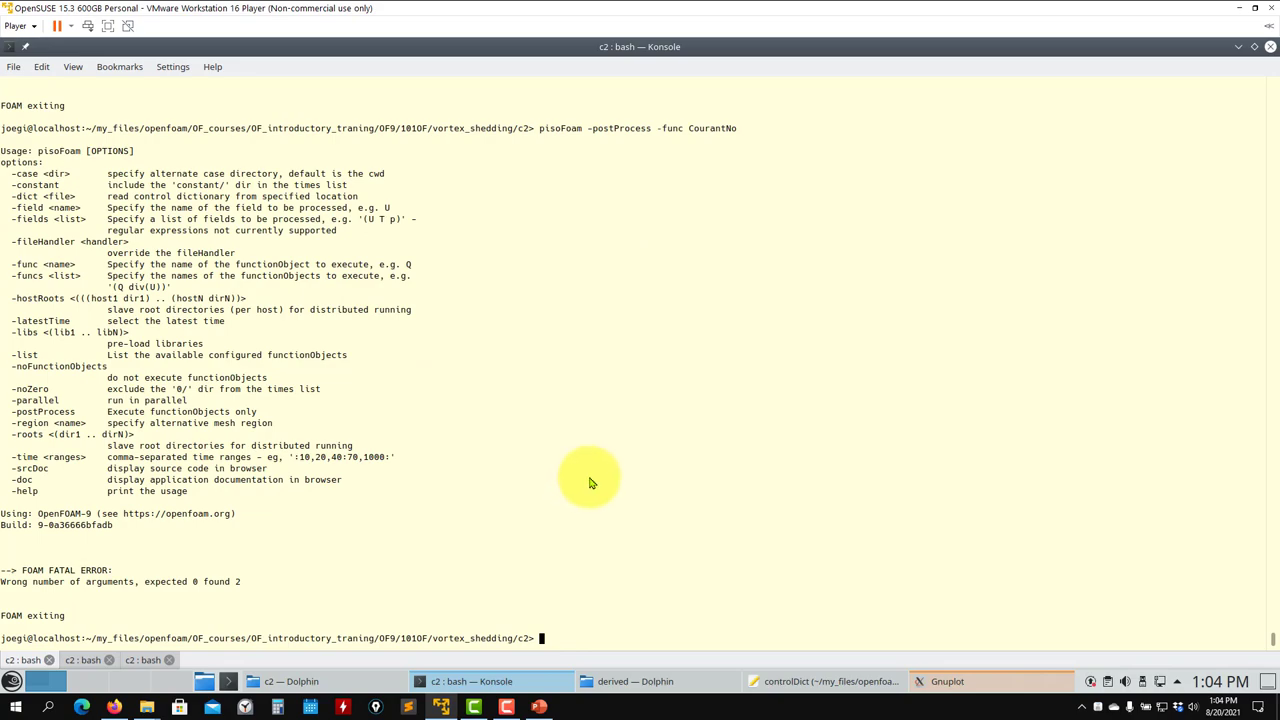
Check the Courant number command on the slide, list the pisoFoam options, and try pisoFoam -postProcess CourantNo
click(539, 706)
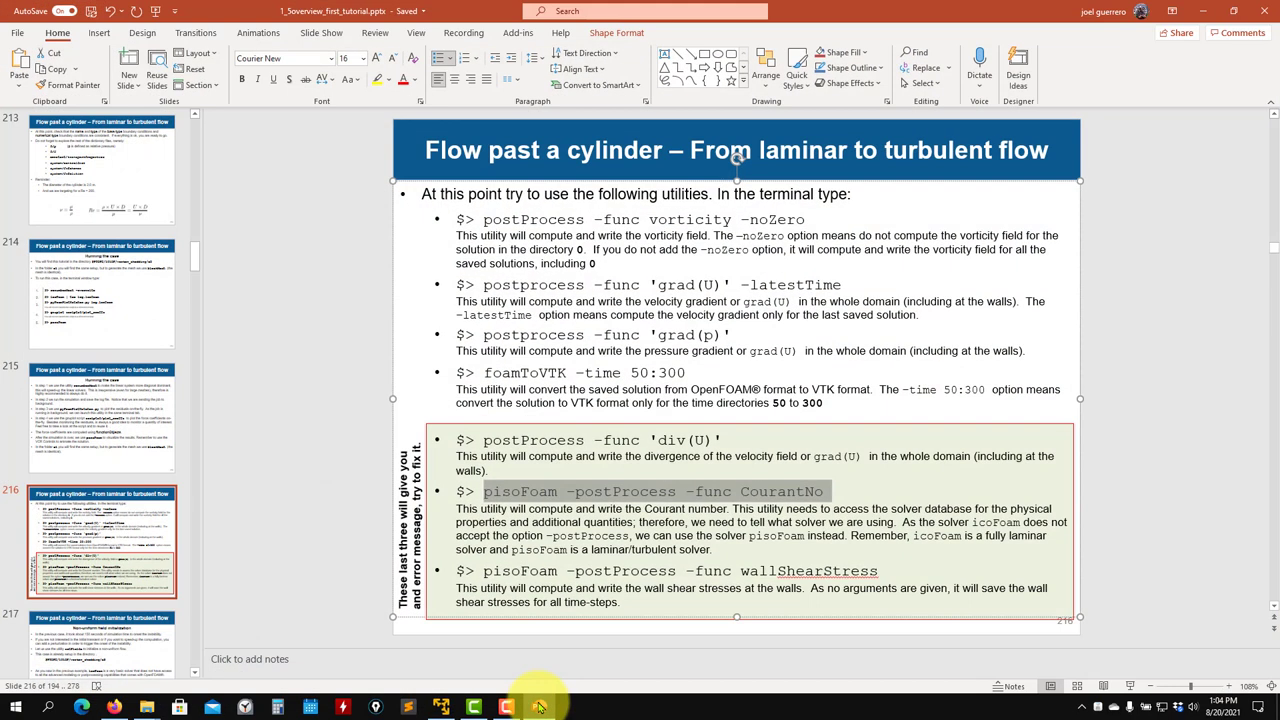
click(539, 706)
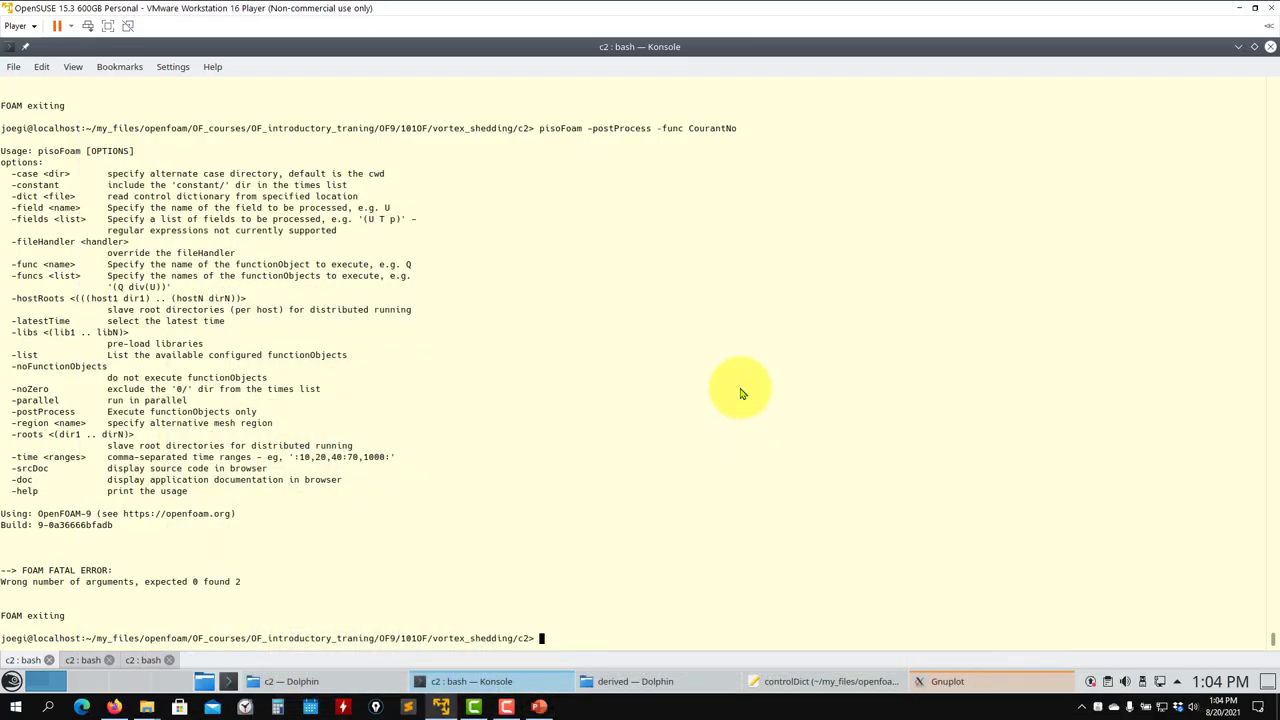
key(Up)
key(BackSpace)
key(BackSpace)
key(BackSpace)
key(BackSpace)
key(BackSpace)
key(BackSpace)
key(BackSpace)
key(BackSpace)
key(BackSpace)
key(BackSpace)
key(BackSpace)
key(BackSpace)
key(BackSpace)
key(BackSpace)
key(BackSpace)
key(BackSpace)
key(BackSpace)
key(BackSpace)
key(BackSpace)
key(BackSpace)
text(m -)
key(Tab)
key(Tab)
text(po)
key(Tab)
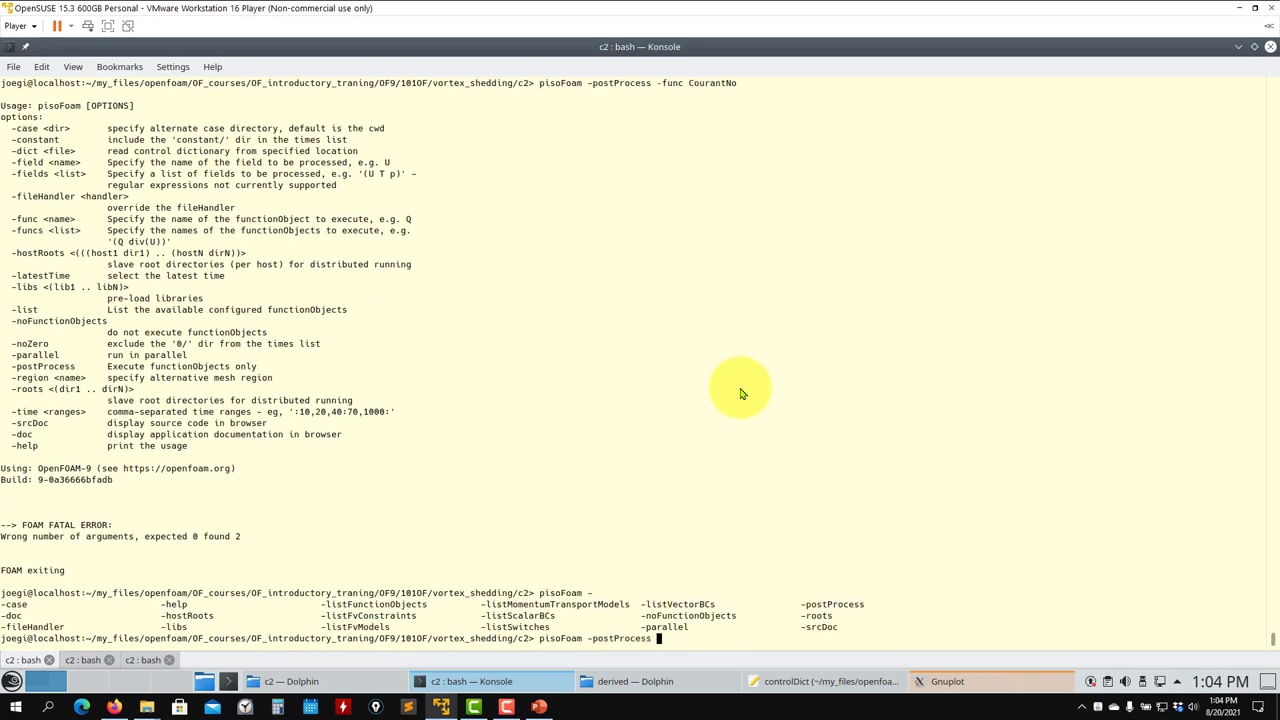
text(-f)
key(Tab)
key(BackSpace)
key(BackSpace)
key(BackSpace)
key(BackSpace)
key(BackSpace)
key(BackSpace)
key(BackSpace)
key(BackSpace)
key(BackSpace)
key(BackSpace)
key(BackSpace)
key(BackSpace)
text(CourantNo)
key(Return)
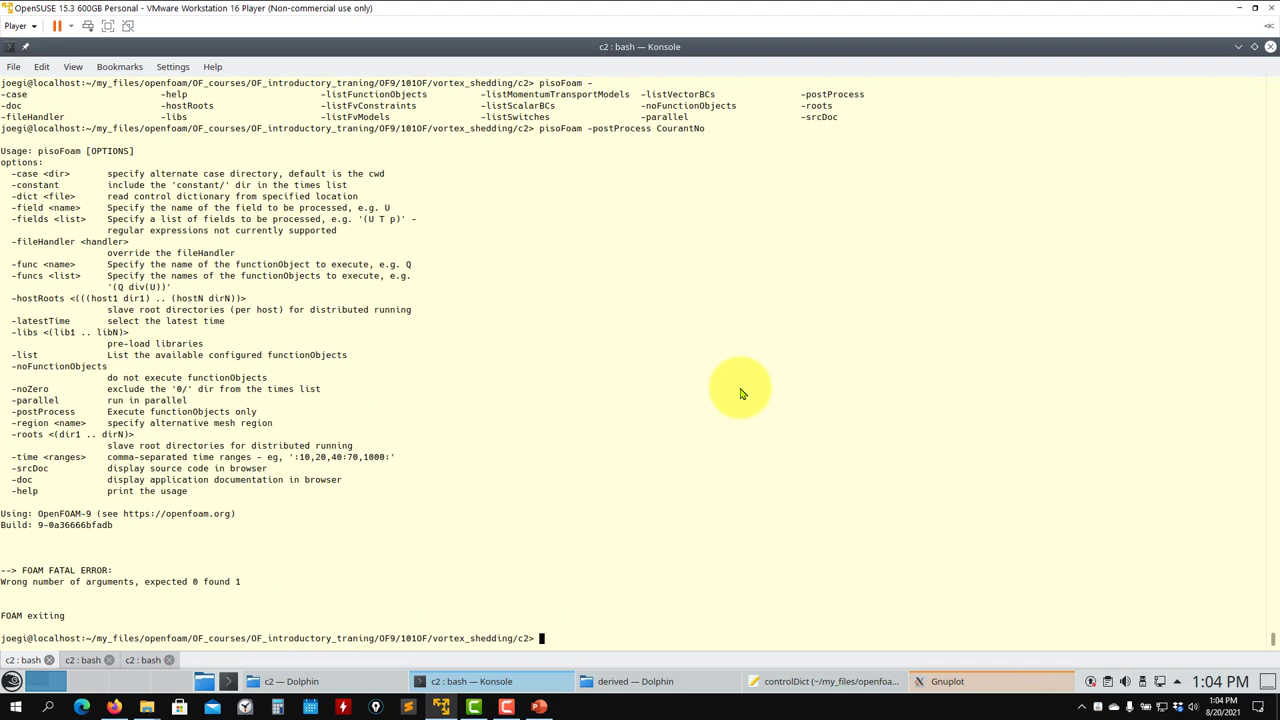
Replace the -postProcess option with -func and the Courant number argument with Q, and try pisoFoam -func Q
key(Up)
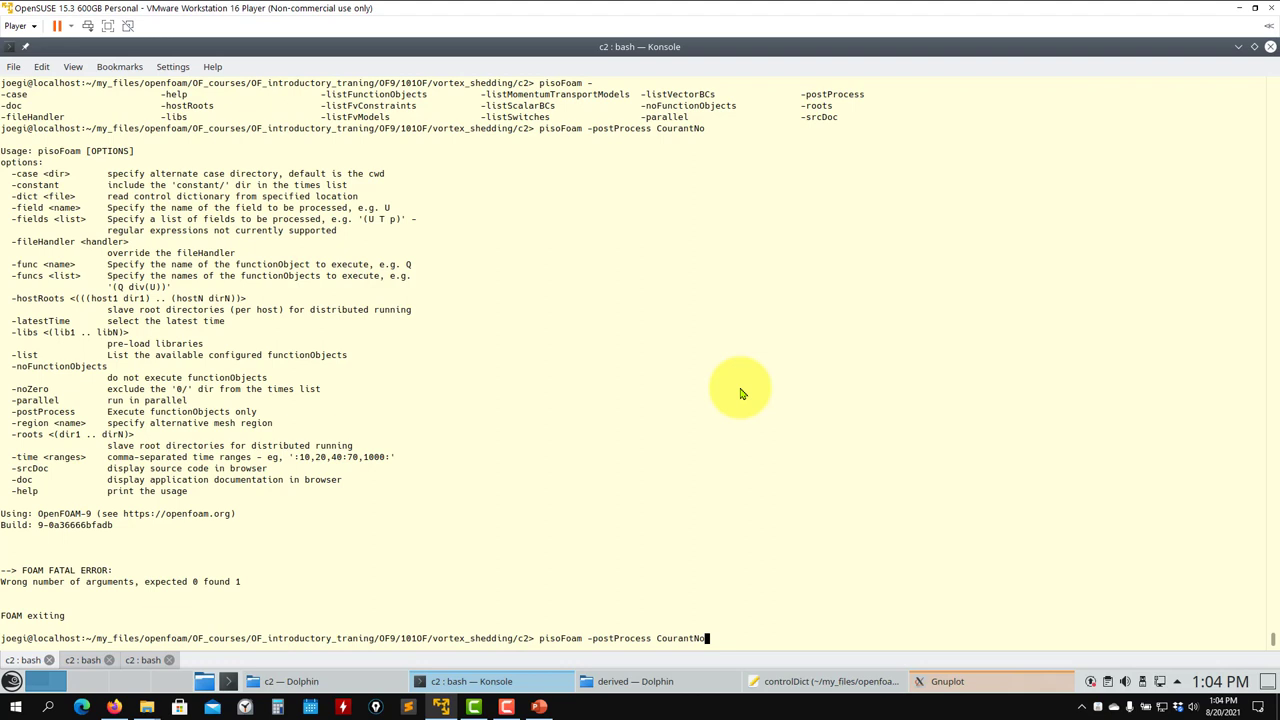
key(Left)
key(Left)
key(Left)
key(Left)
key(Left)
key(Left)
key(Left)
key(Left)
key(Right)
key(Right)
key(Right)
key(Left)
key(Left)
key(Left)
key(Left)
key(BackSpace)
key(BackSpace)
key(BackSpace)
key(BackSpace)
key(BackSpace)
key(BackSpace)
key(BackSpace)
key(BackSpace)
key(BackSpace)
key(BackSpace)
key(BackSpace)
text(func)
key(Right)
key(Right)
key(Right)
key(Right)
key(Right)
key(Right)
key(Right)
key(Right)
key(Right)
key(Right)
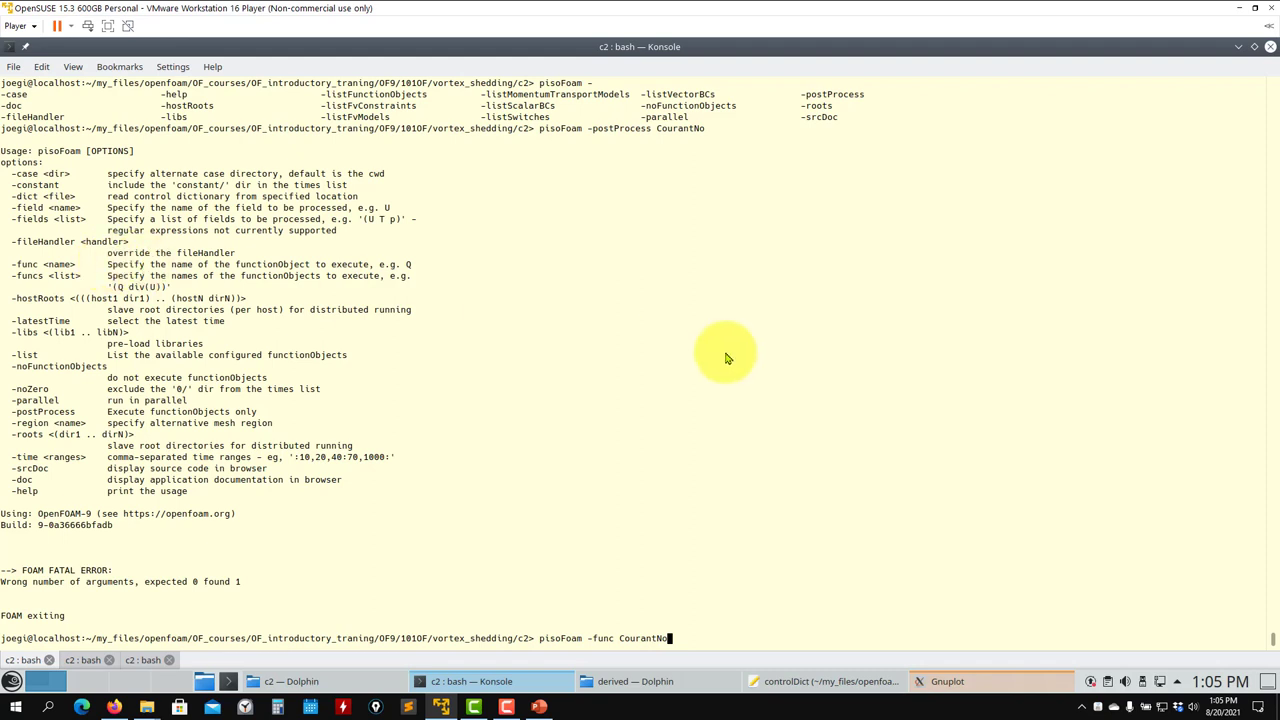
key(BackSpace)
key(BackSpace)
key(BackSpace)
key(BackSpace)
key(BackSpace)
key(BackSpace)
key(BackSpace)
key(BackSpace)
text(Q)
key(Return)
Try to list the solver's available function objects with pisoFoam -func -list
key(Up)
key(BackSpace)
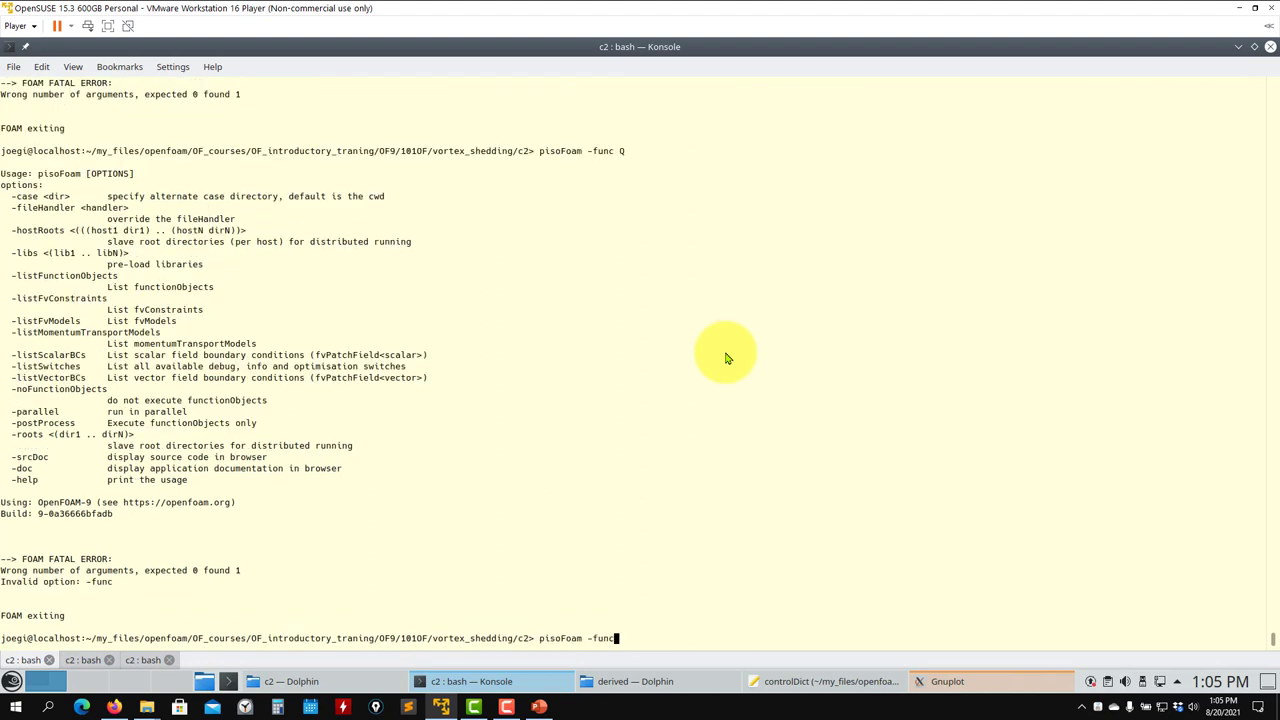
text(C)
key(BackSpace)
text(-list)
key(Return)
key(Up)
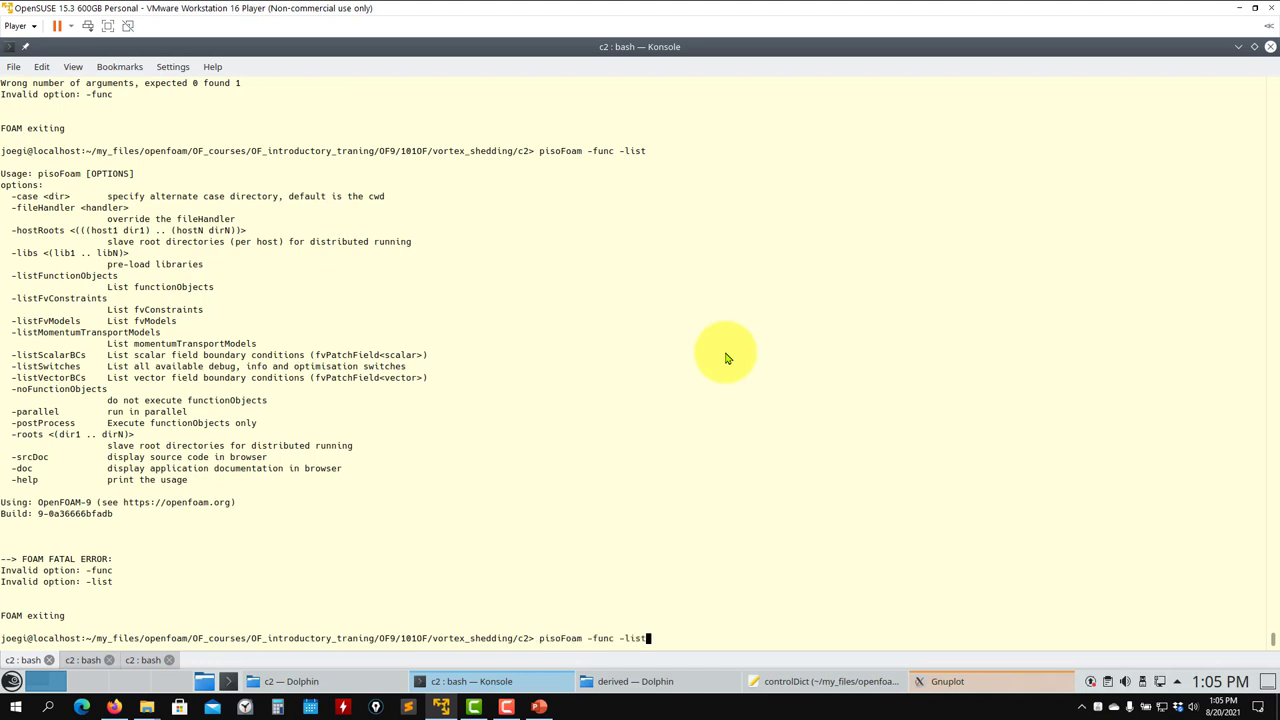
Replace the list argument with -CourantNo and try pisoFoam -func -CourantNo
key(BackSpace)
key(BackSpace)
key(BackSpace)
text(Counrant)
key(BackSpace)
key(BackSpace)
key(BackSpace)
key(BackSpace)
key(BackSpace)
text(rantNo)
key(Return)
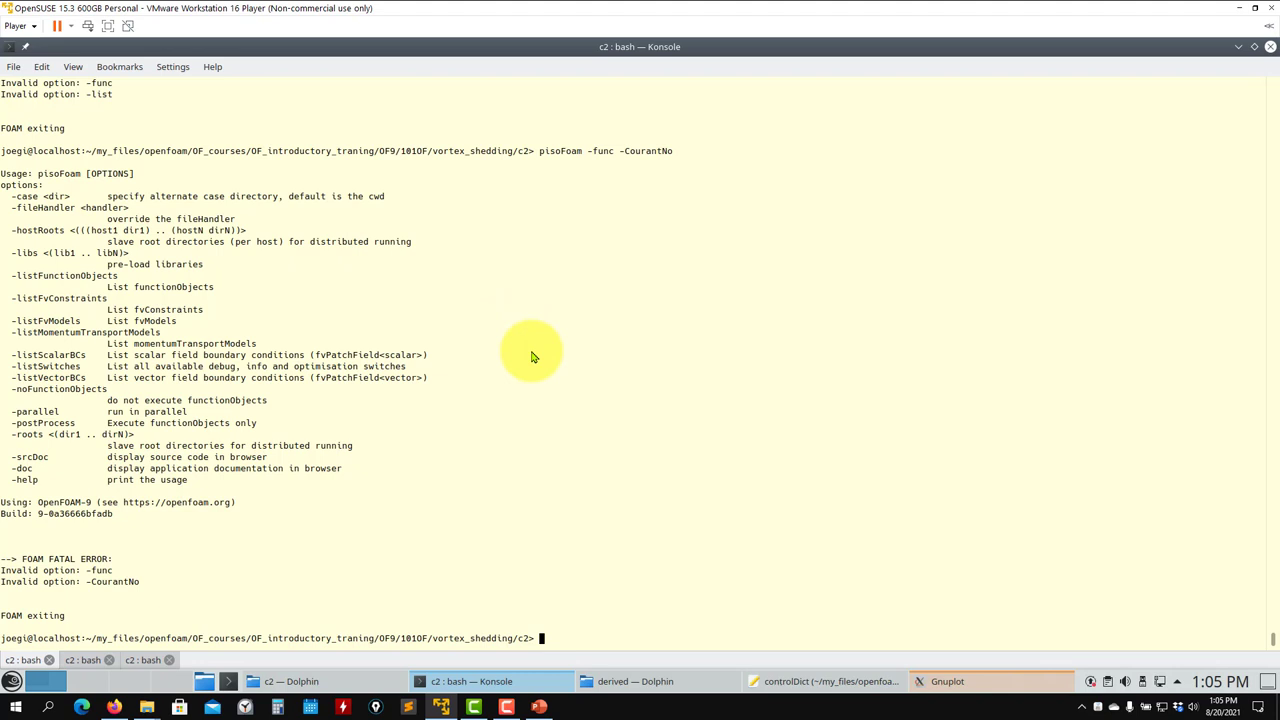
Remove the dash before the Courant number argument and try pisoFoam -func CourantNo
key(Up)
key(Left)
key(Left)
key(Left)
key(Left)
key(Left)
key(Left)
key(Left)
key(Left)
key(Left)
key(BackSpace)
key(Return)
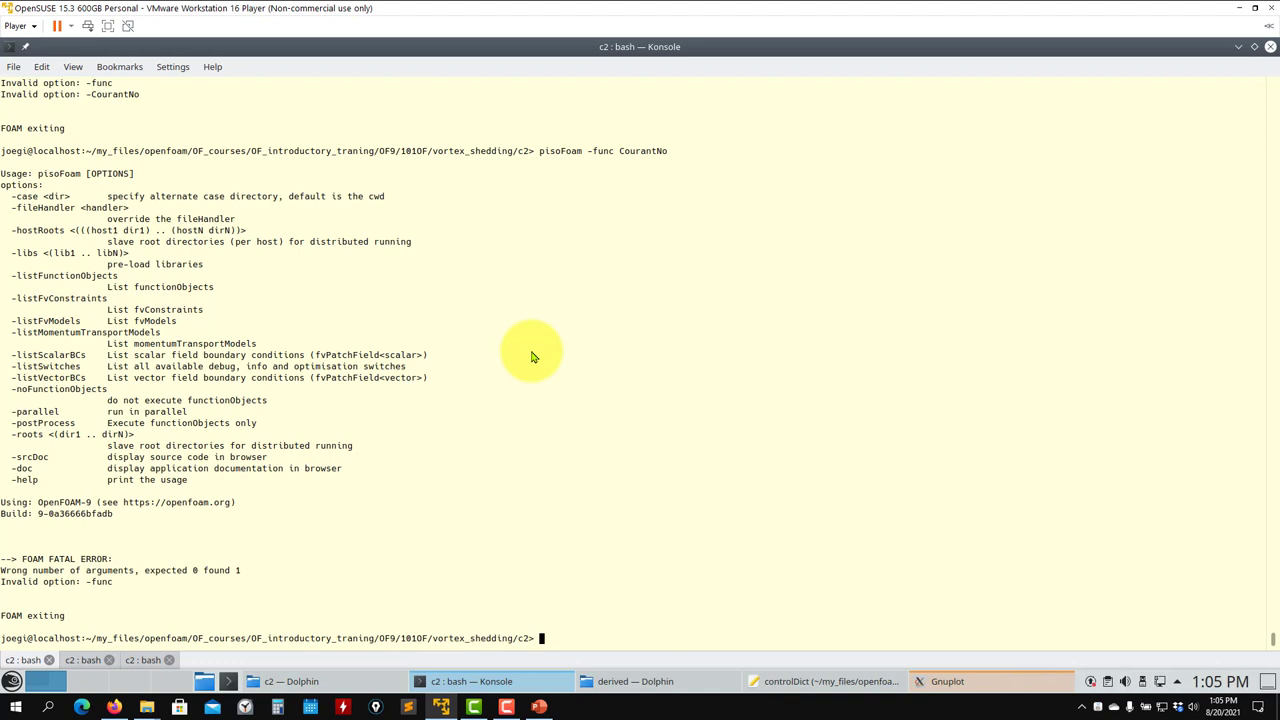
Replace the -func CourantNo arguments with -postProcess, run pisoFoam -postProcess, and interrupt the run
key(Up)
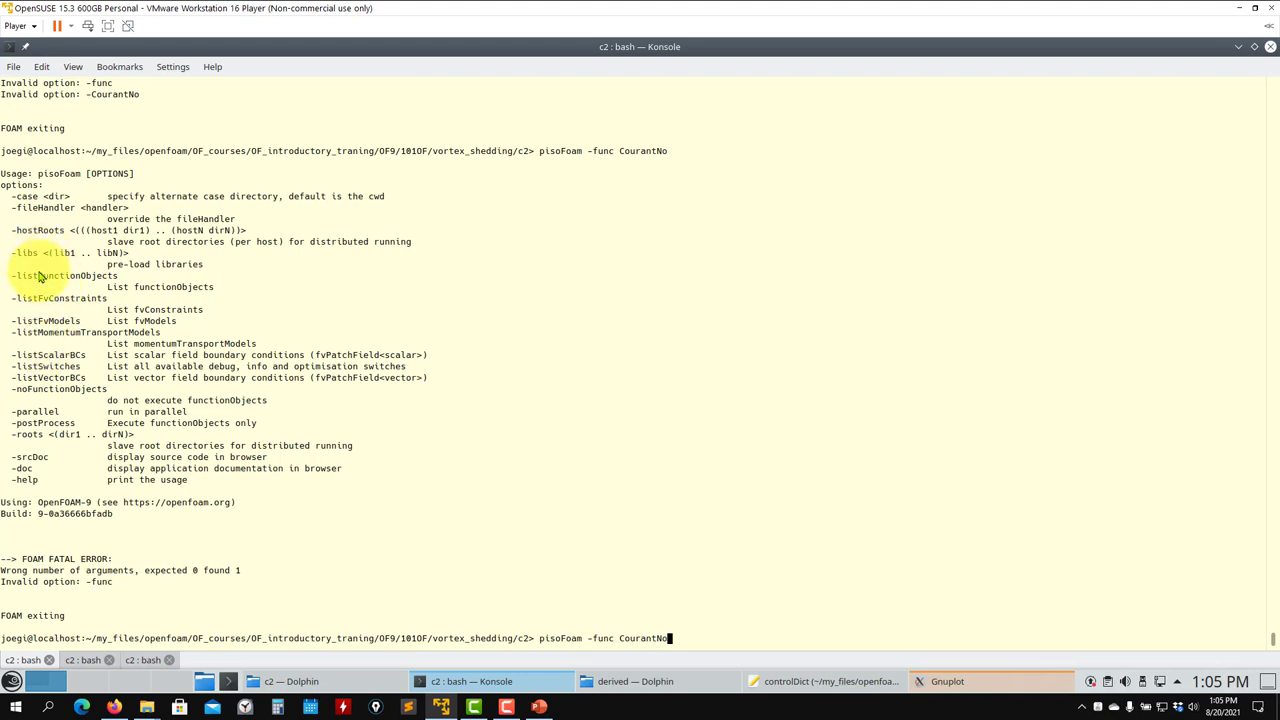
double_click(57, 424)
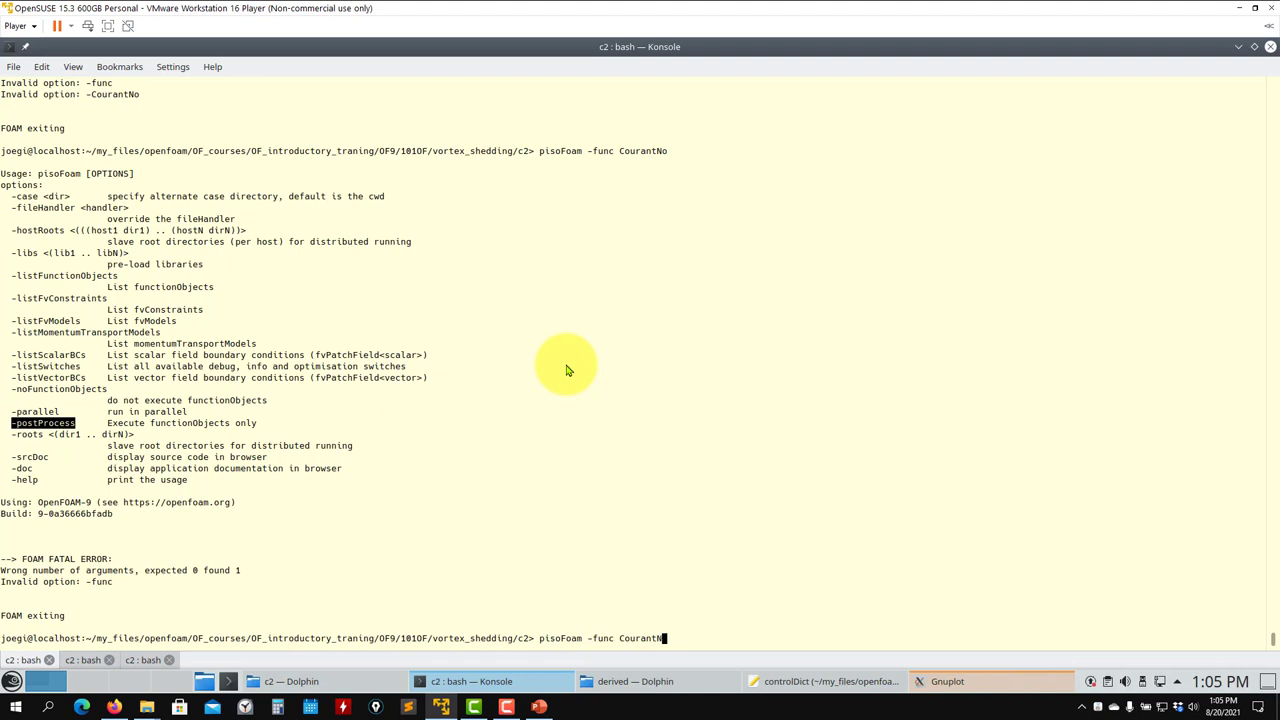
key(BackSpace)
key(BackSpace)
key(BackSpace)
key(BackSpace)
key(BackSpace)
key(BackSpace)
key(BackSpace)
key(BackSpace)
key(BackSpace)
key(BackSpace)
key(BackSpace)
key(BackSpace)
text(postProcess)
key(Return)
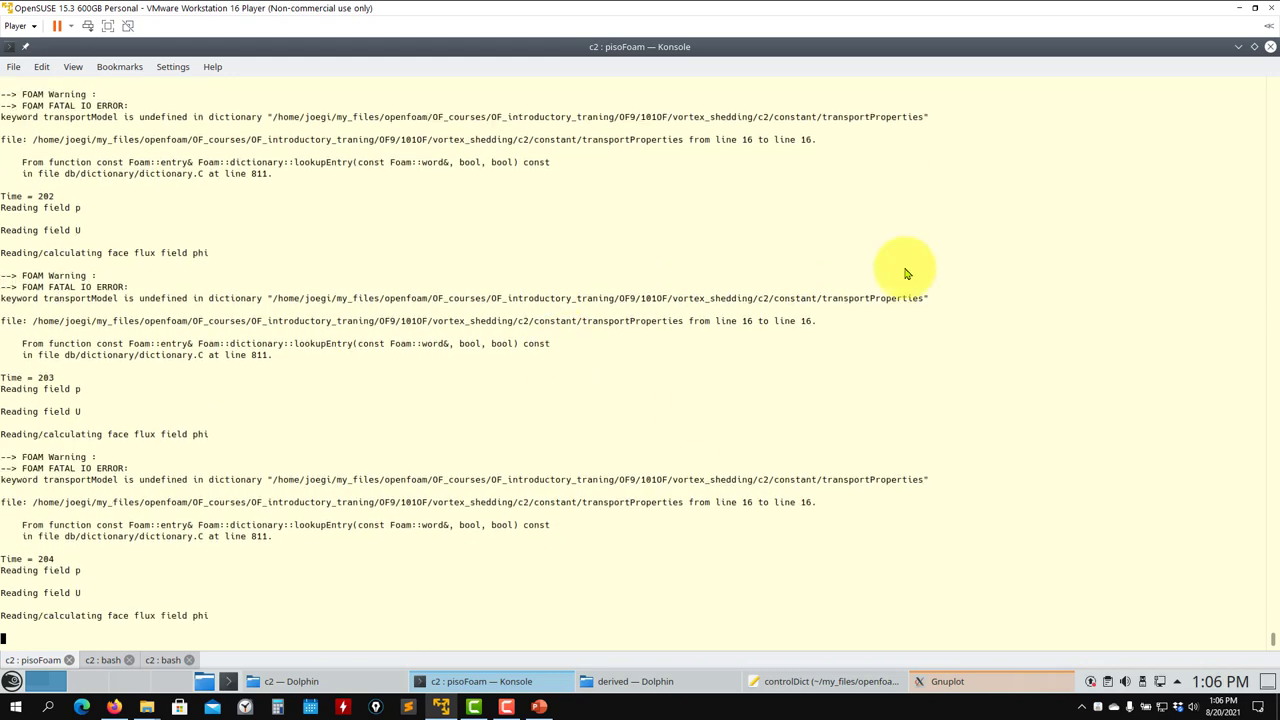
key(ctrl+c)
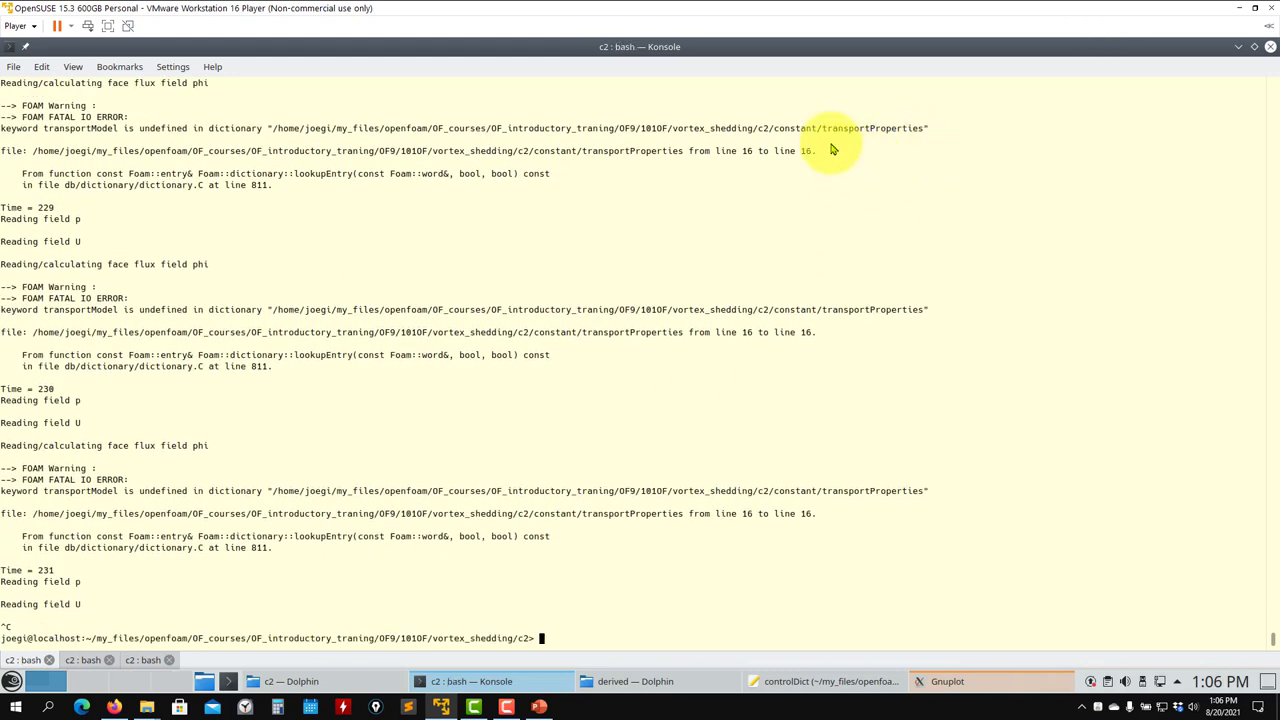
Clear the terminal and list the contents of the c2 case directory
triple_click(843, 140)
text(ls)
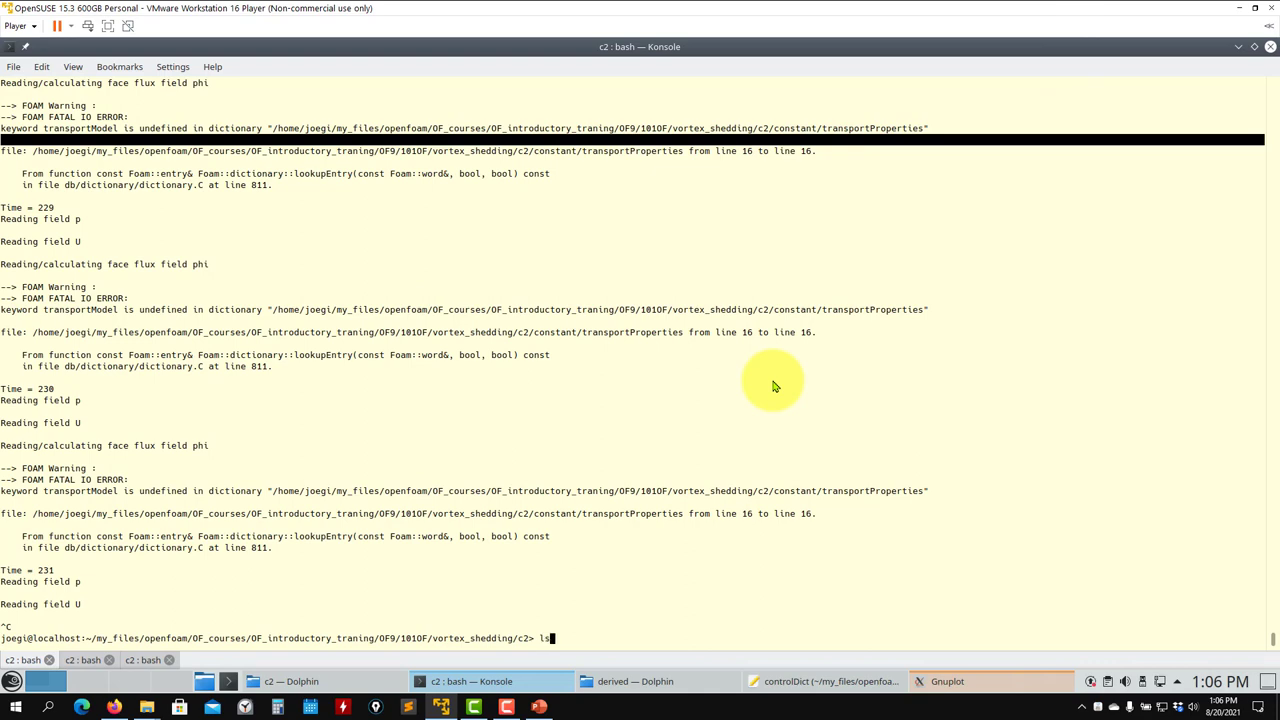
key(Return)
text(ls)
key(ctrl+l)
key(Return)
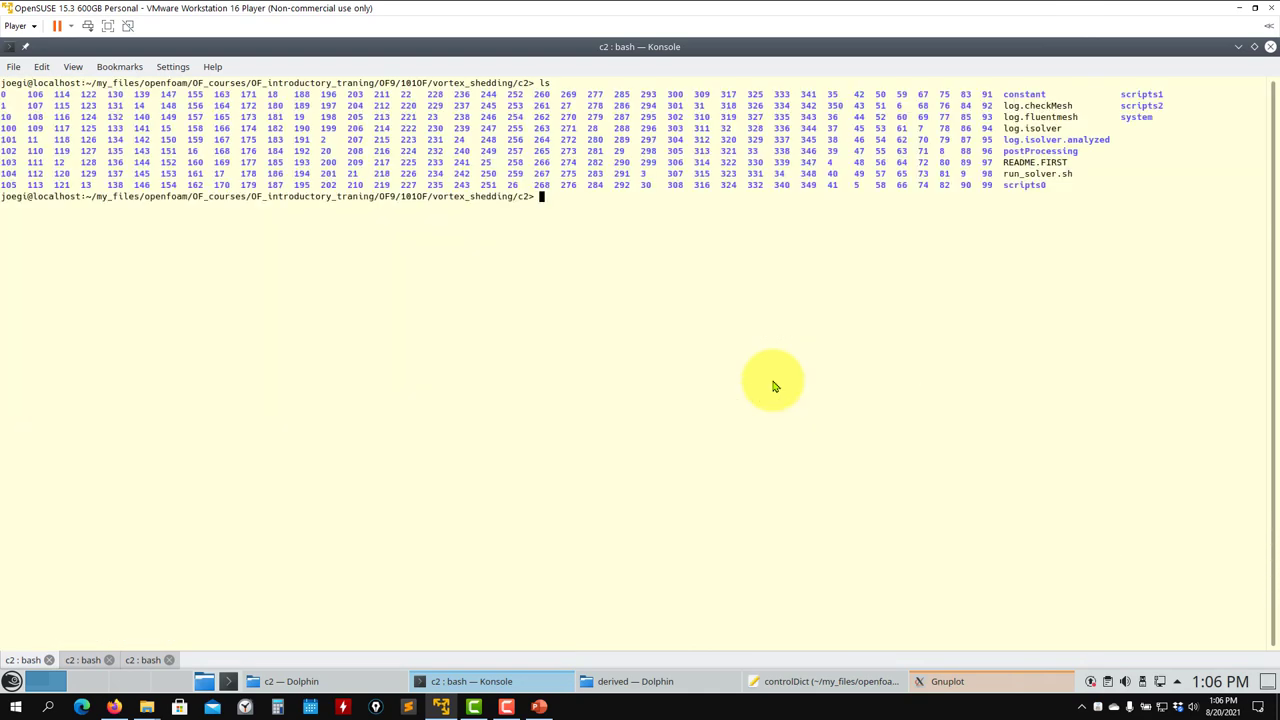
Switch to PowerPoint and copy the command postProcess -func vorticity -noZero from the slide
click(539, 707)
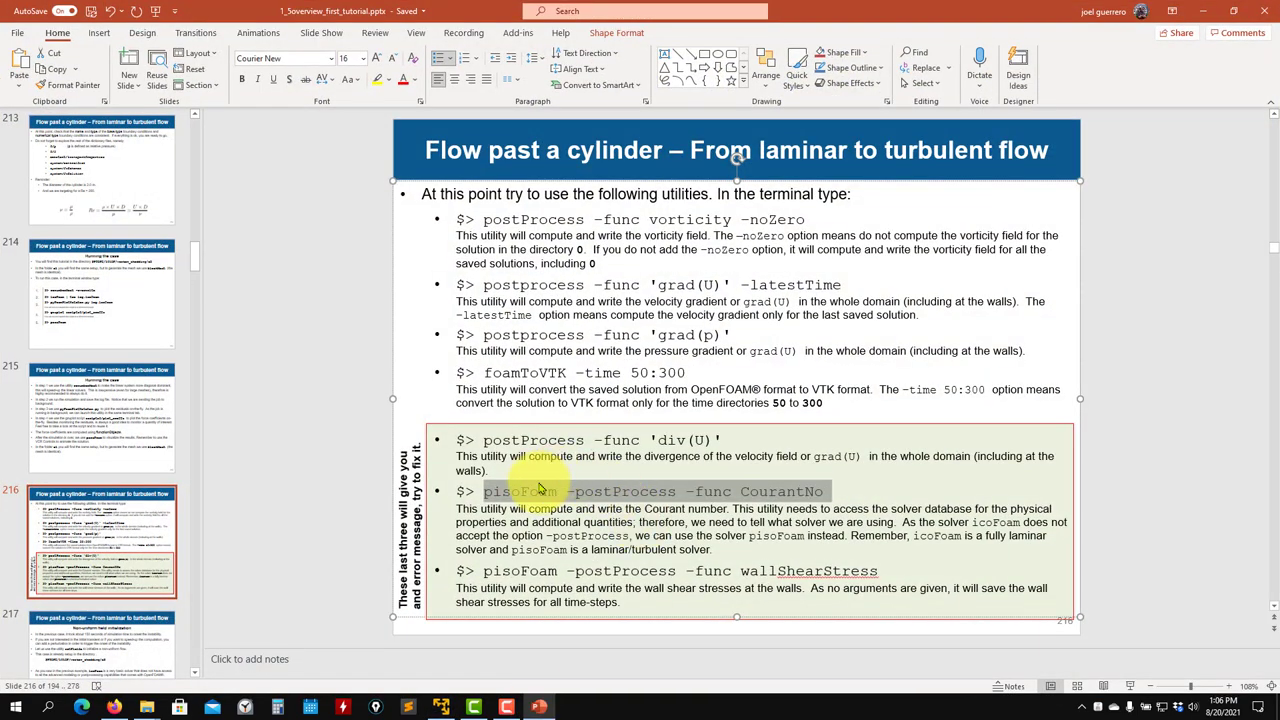
click(540, 491)
double_click(521, 571)
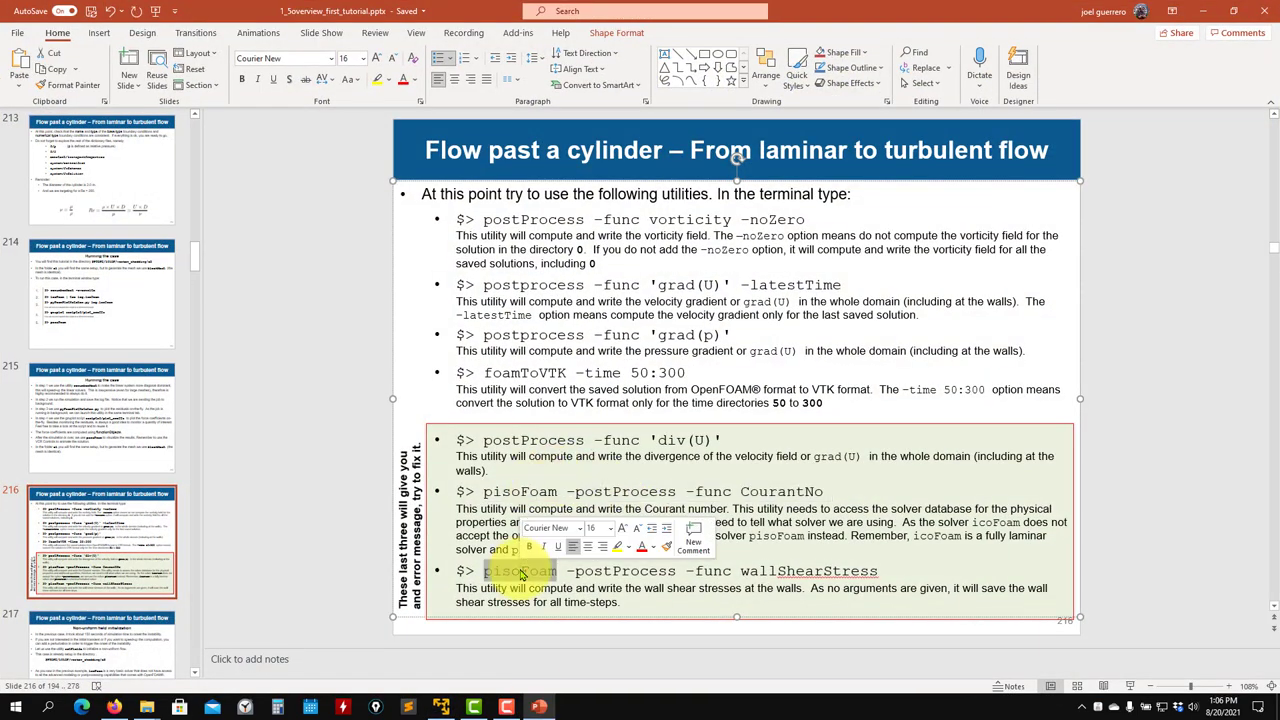
click(558, 232)
double_click(558, 232)
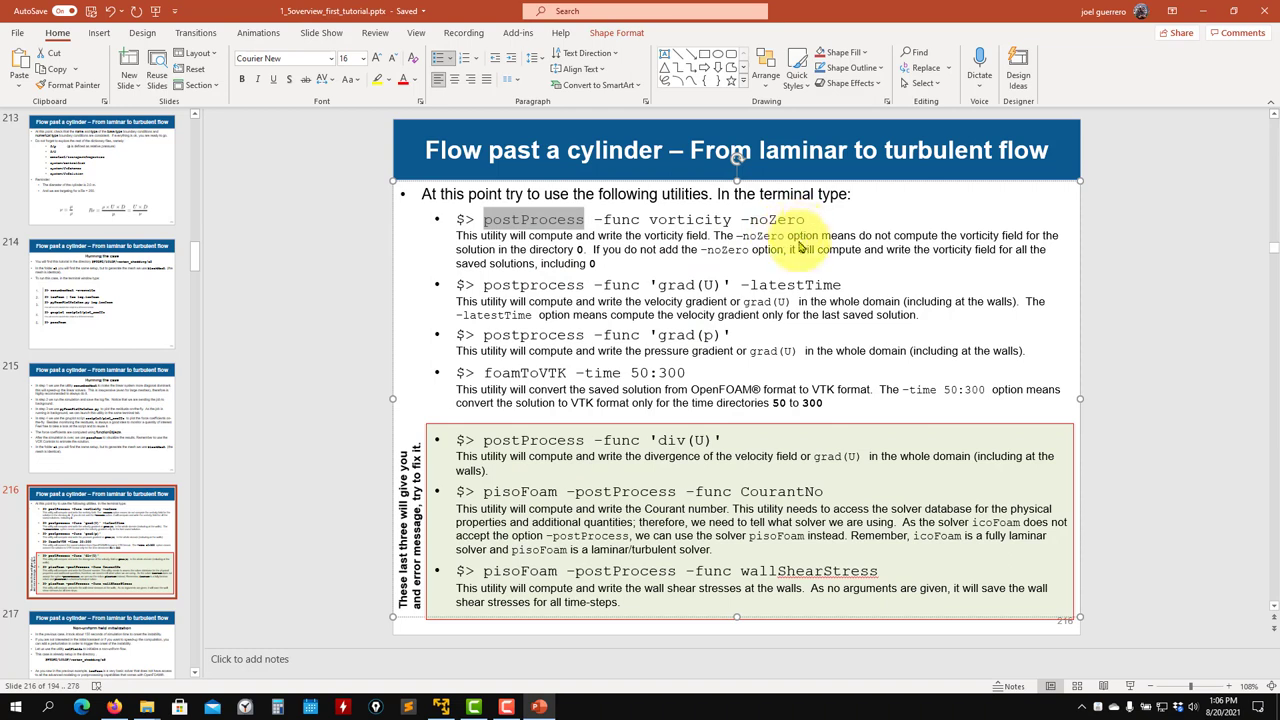
drag(806, 222, 485, 220)
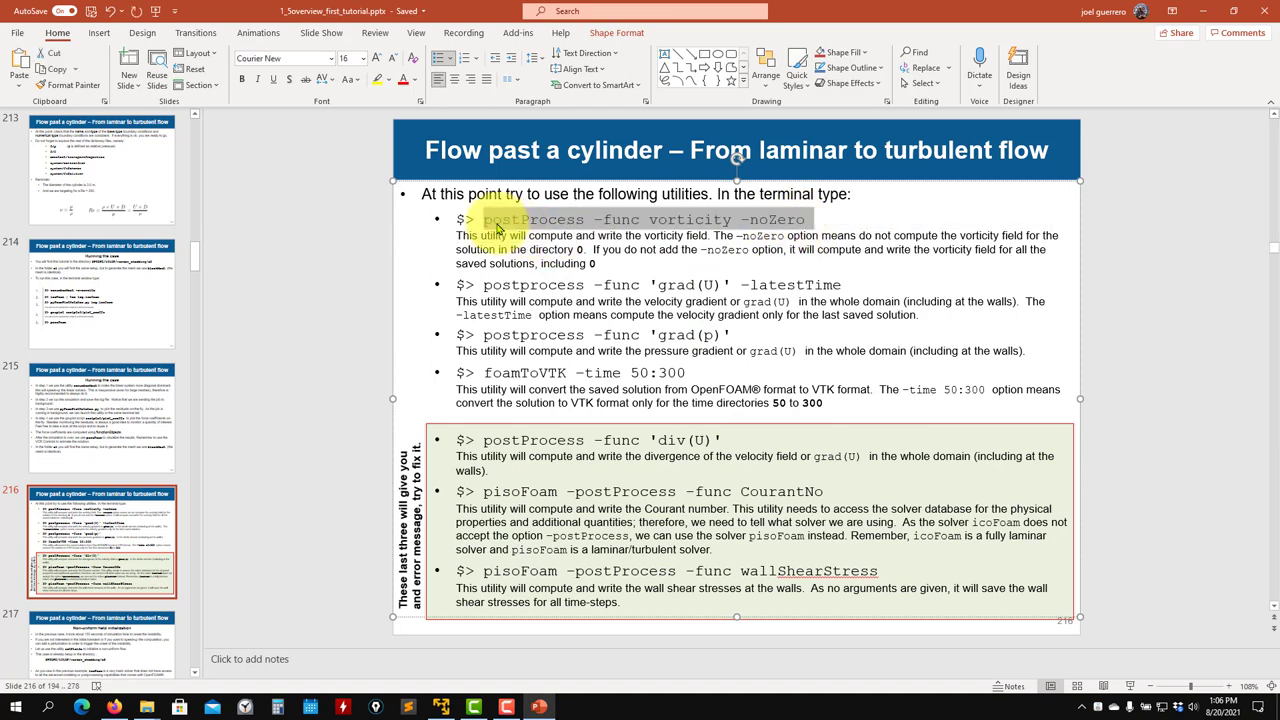
right_click(508, 230)
click(538, 251)
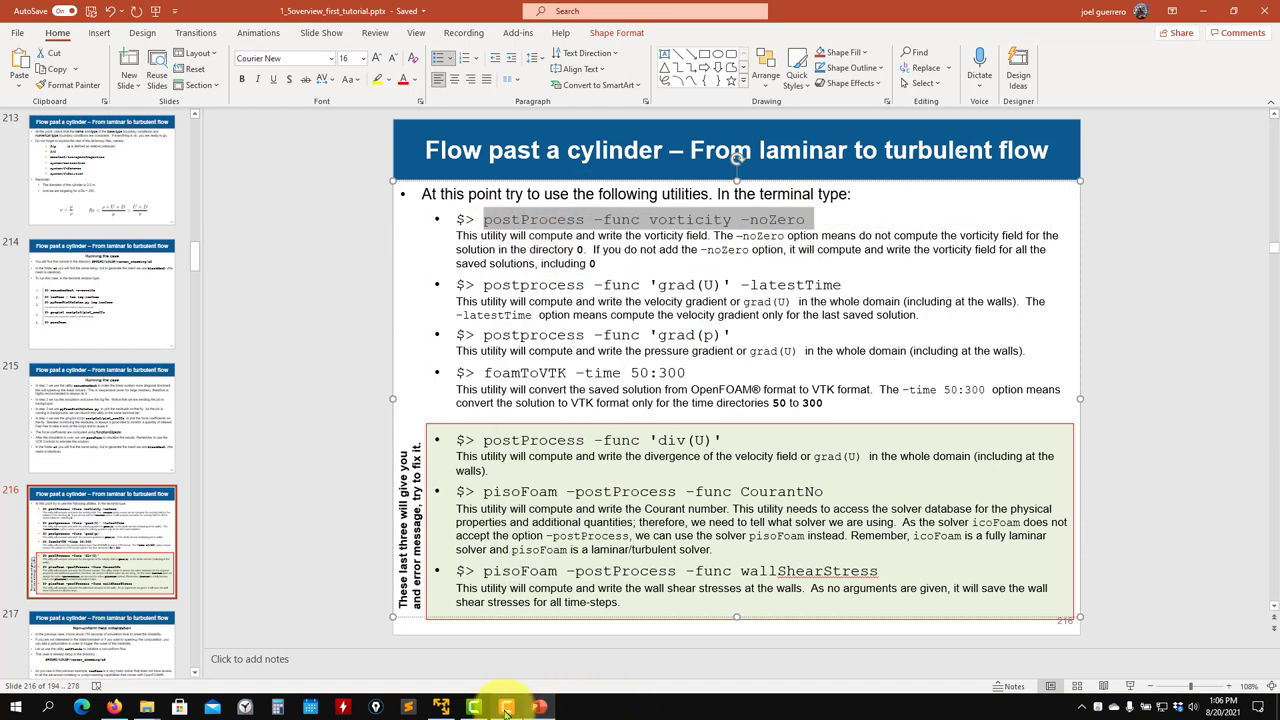
Switch to the terminal, try the copied postProcess -func vorticity -noZero command, and list the case directory
click(441, 707)
key(ctrl+shift+v)
key(Return)
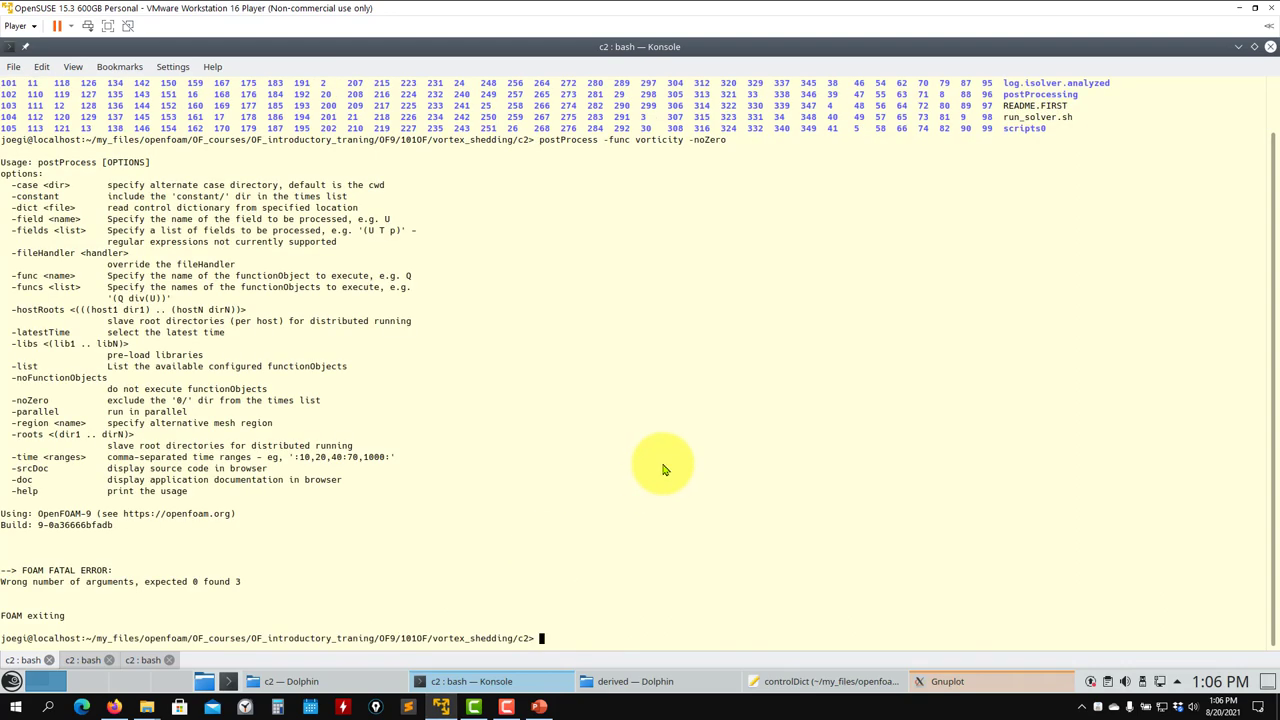
text(ls)
key(Return)
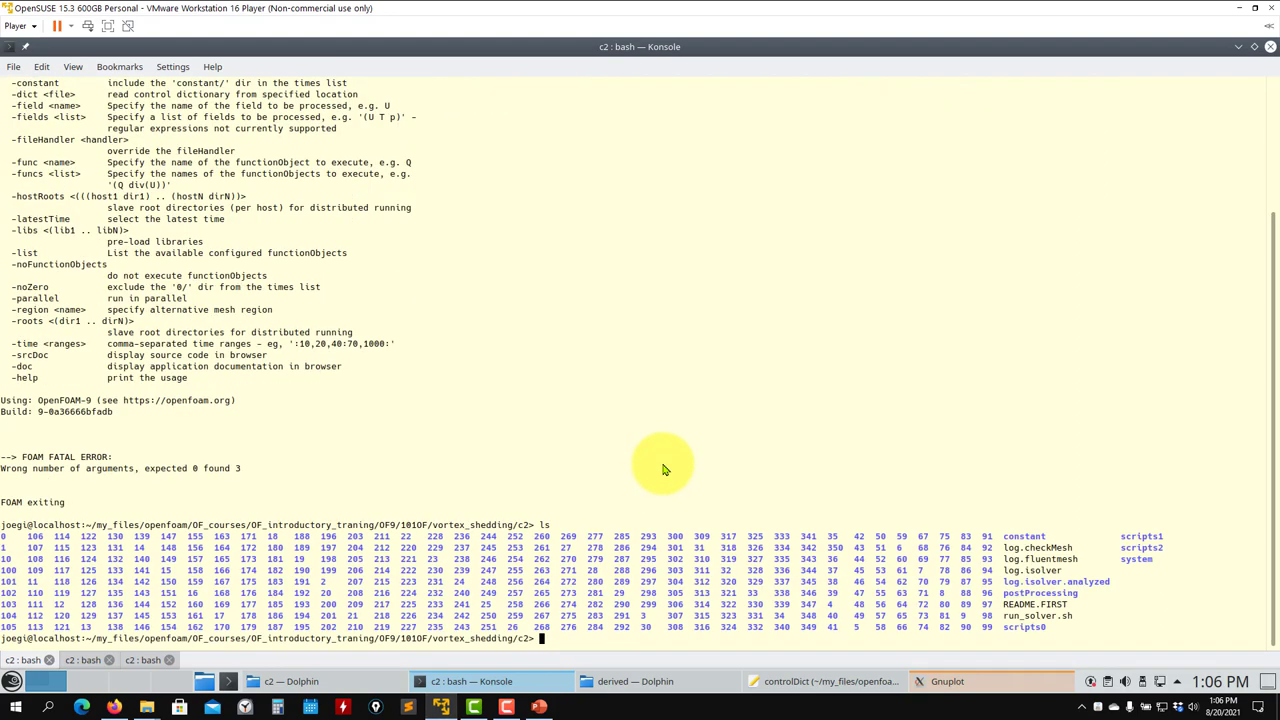
Discard the recalled -noZero command and compute the vorticity field with postProcess -func vorticity
key(Up)
key(Up)
key(BackSpace)
key(BackSpace)
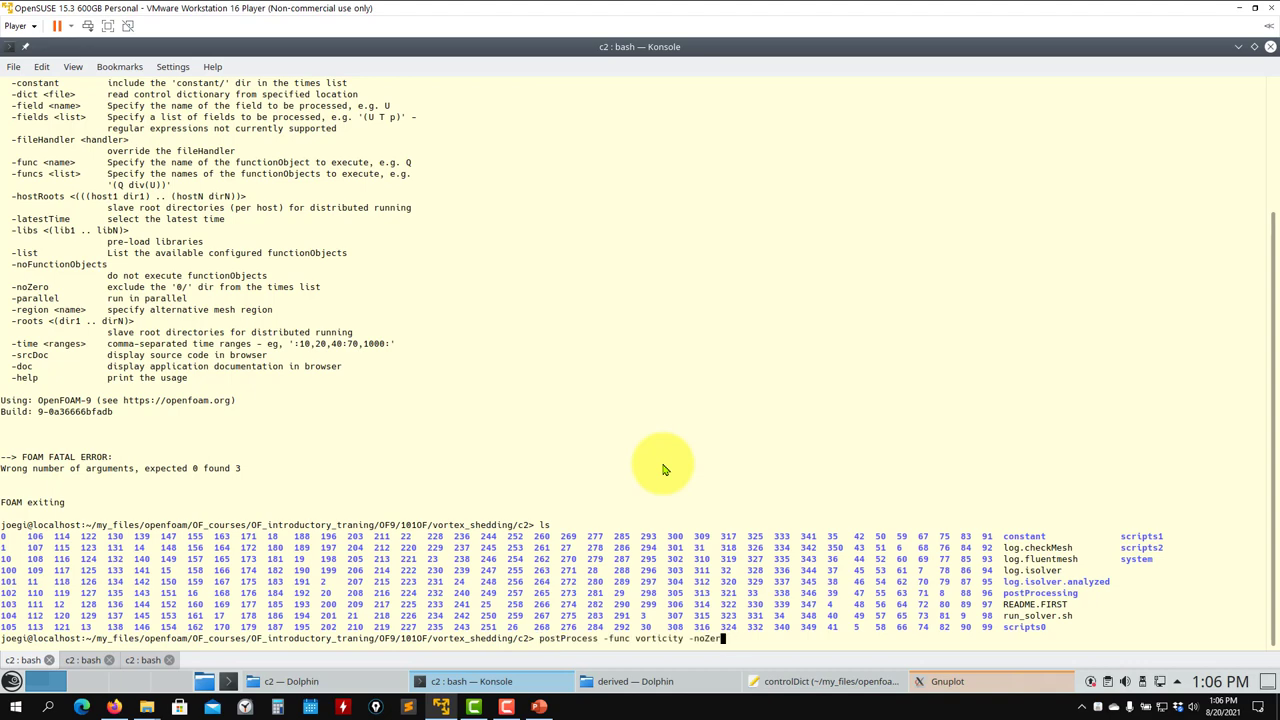
key(ctrl+s)
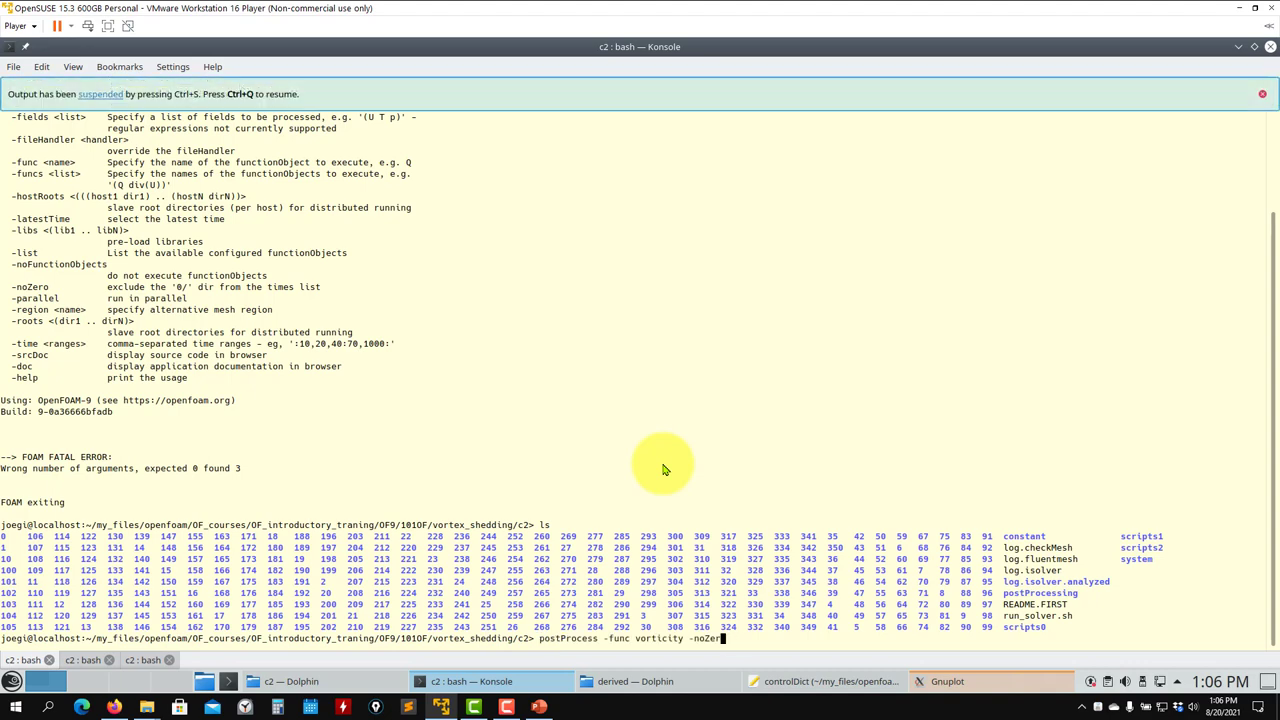
key(ctrl+c)
text(p)
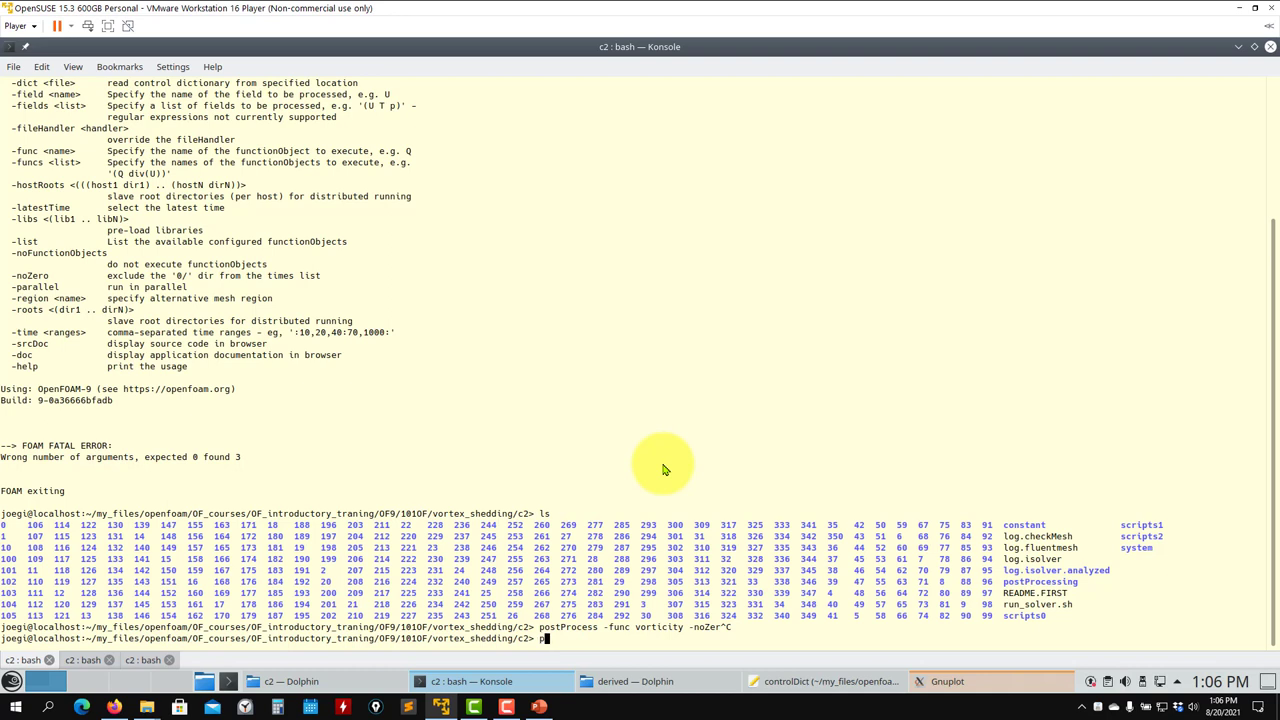
text(ostProcess -func vorticity)
key(Return)
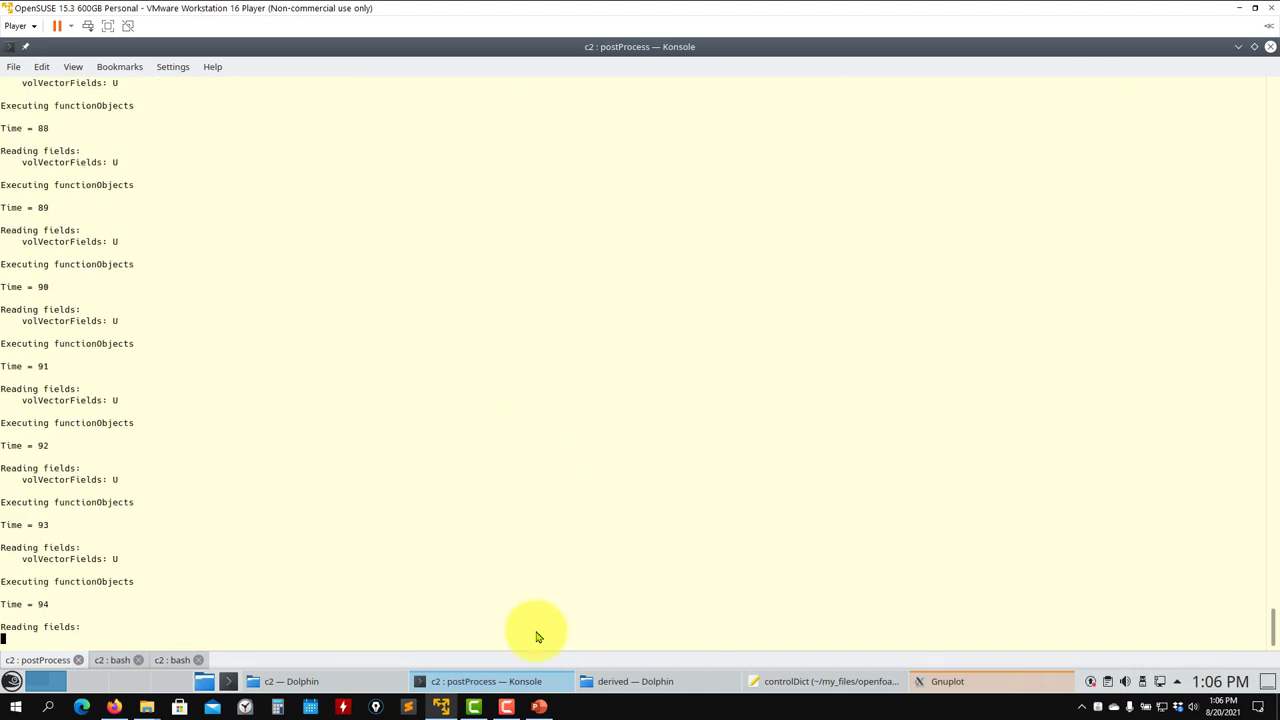
Check the vorticity command on the PowerPoint slide and return to the terminal
click(540, 707)
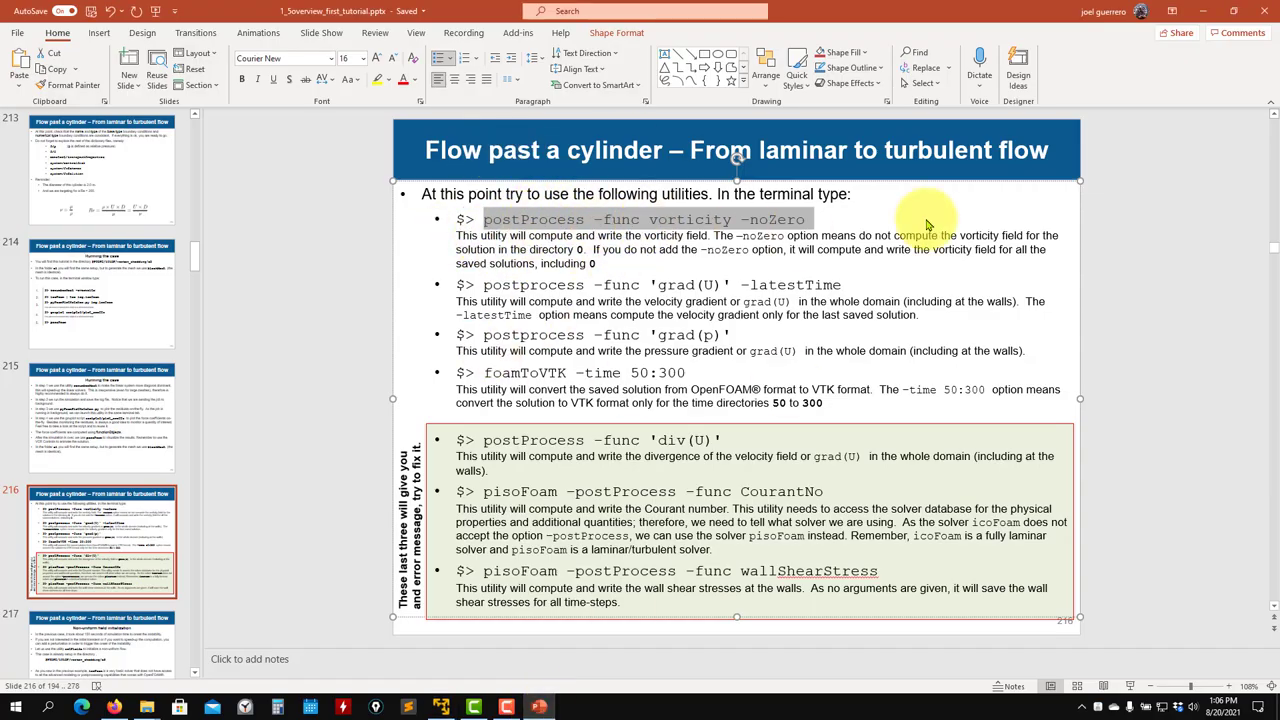
click(1203, 11)
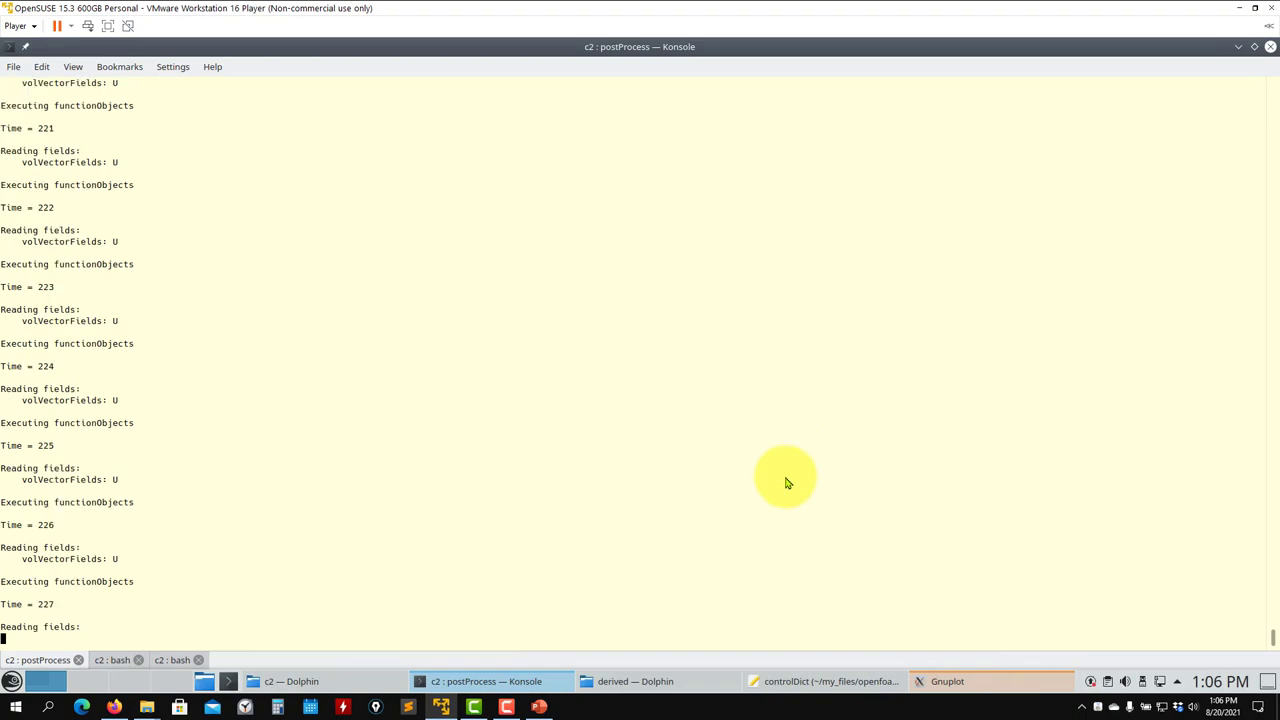
click(540, 707)
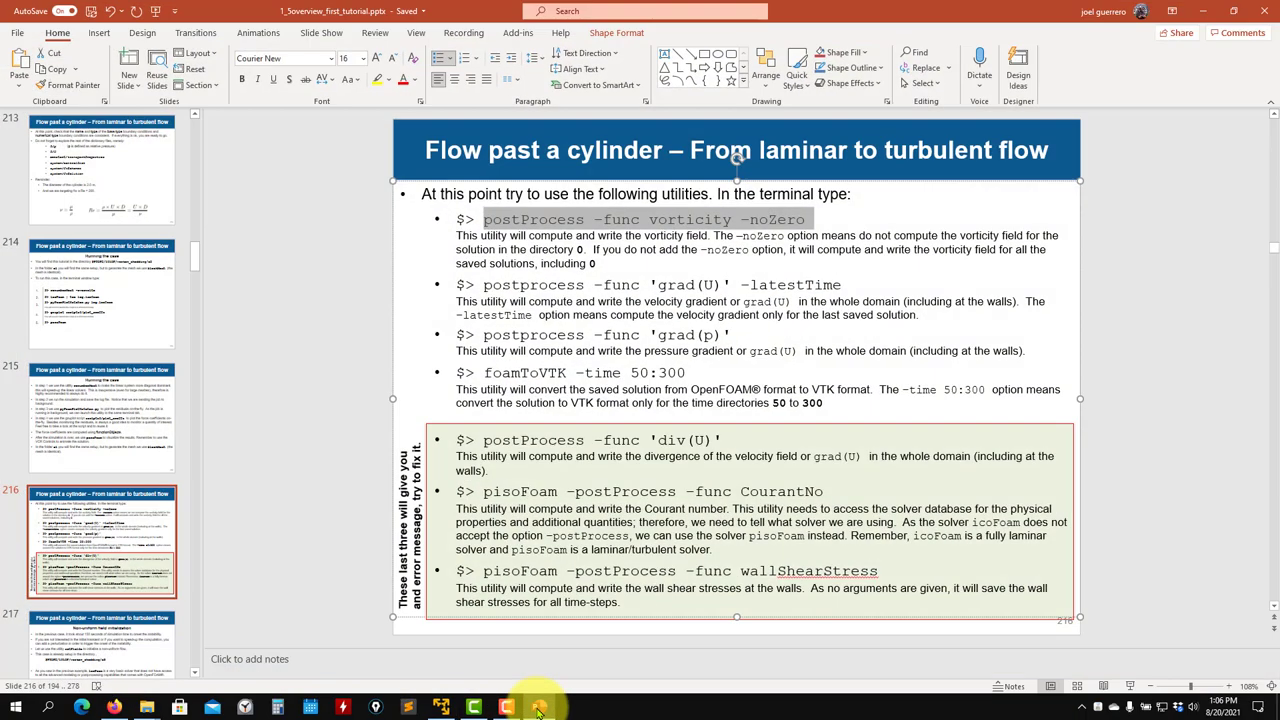
click(540, 707)
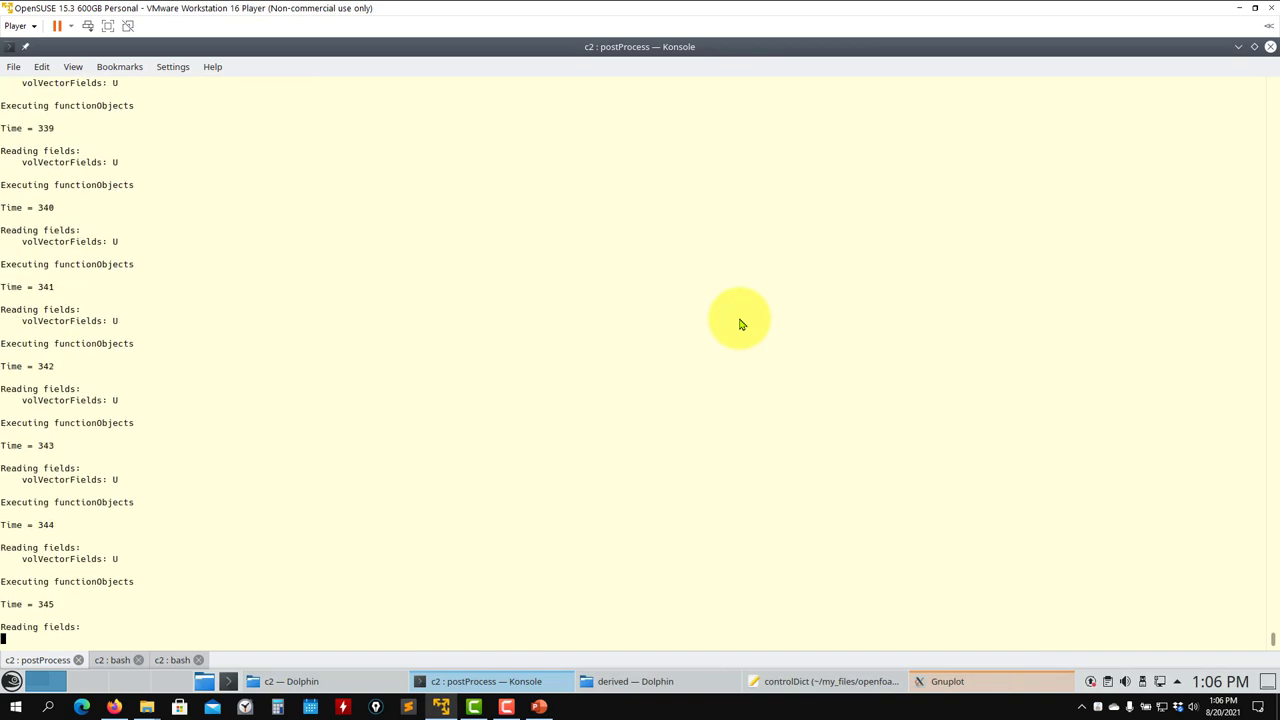
Prefix the vorticity command with the solver and try icoFoam -postProcess -func vorticity
key(Up)
key(Home)
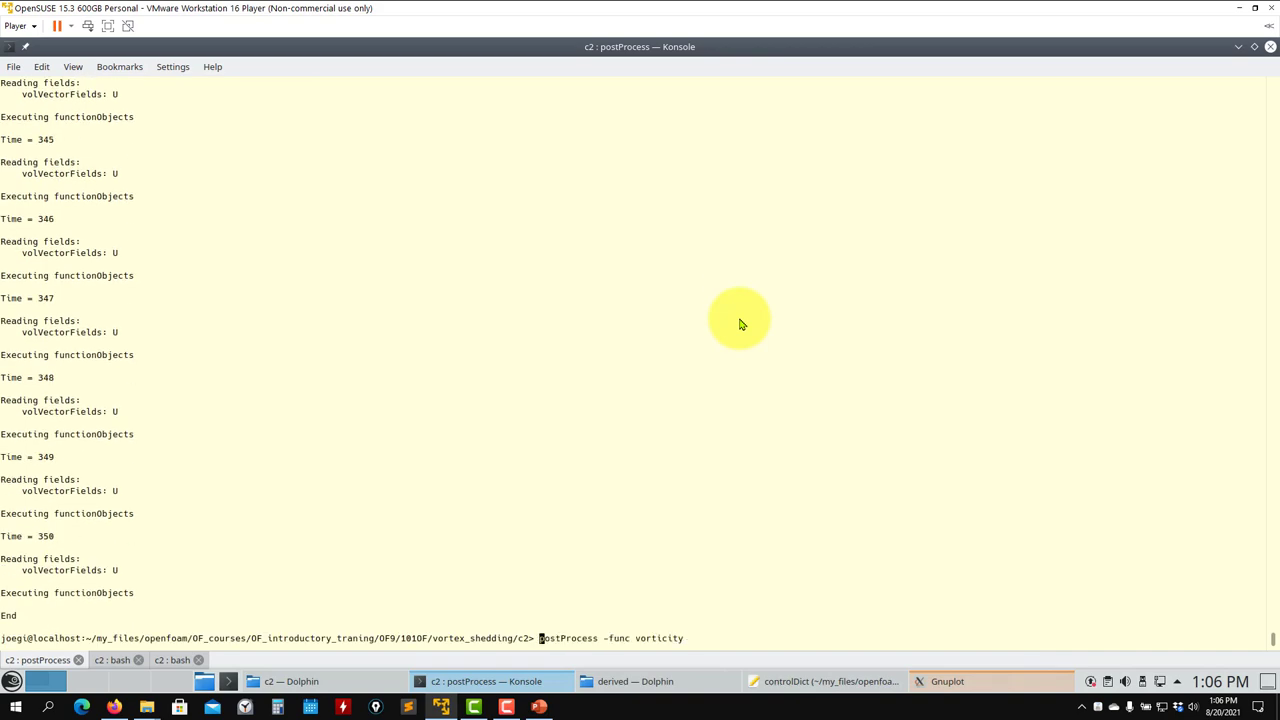
text(icoFoam -)
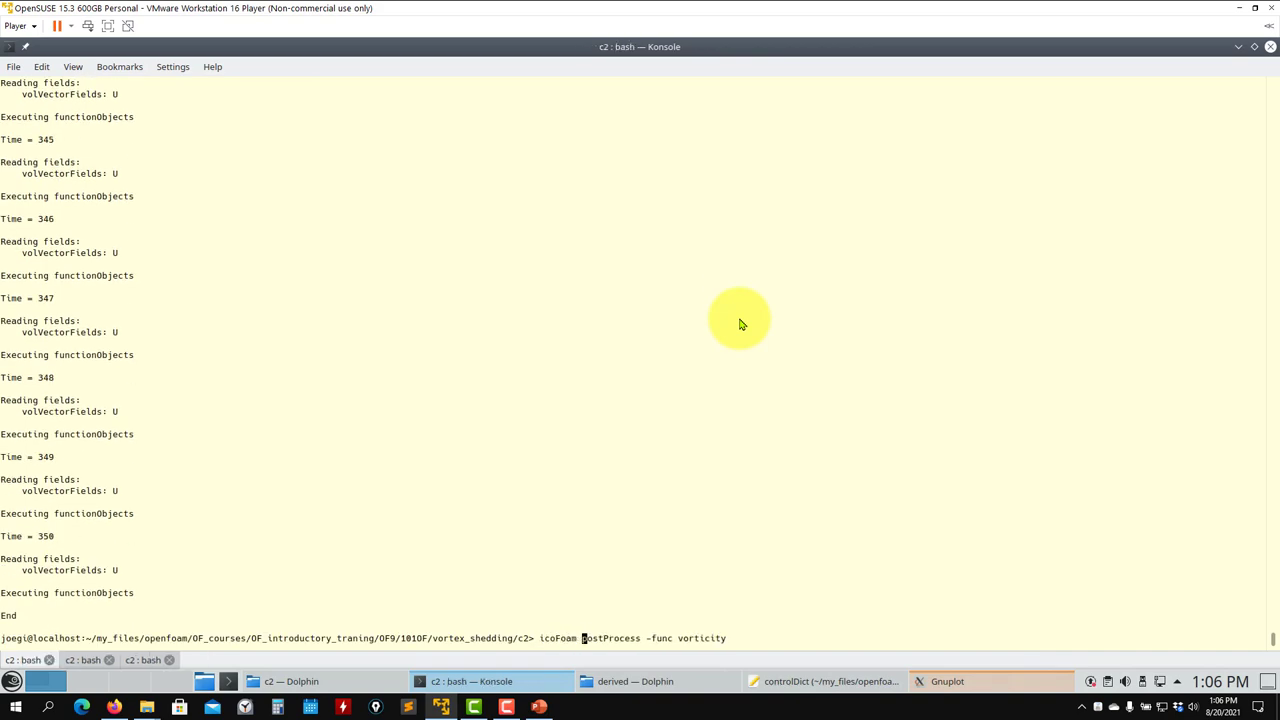
key(Return)
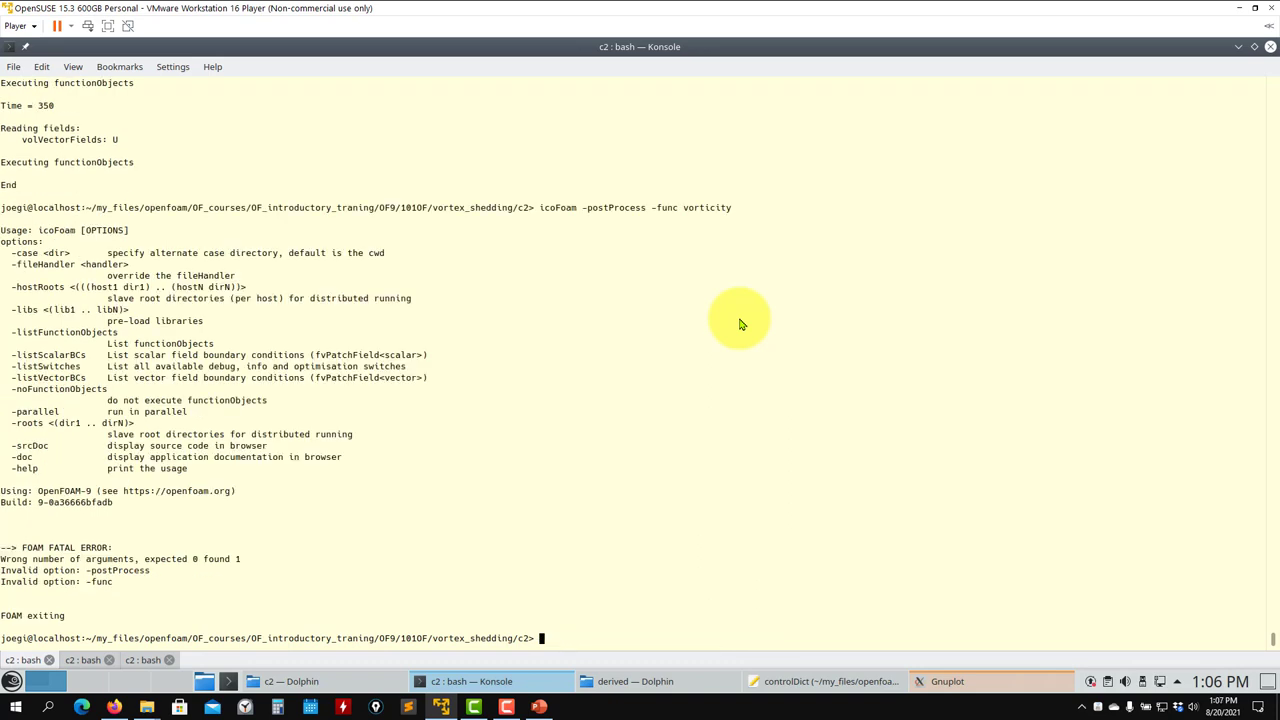
Remove the -postProcess option from the solver command and try icoFoam -func vorticity
key(Up)
key(Left)
key(Left)
key(Left)
key(Left)
key(Left)
key(Left)
key(Left)
key(Left)
key(Left)
key(Left)
key(Left)
key(Left)
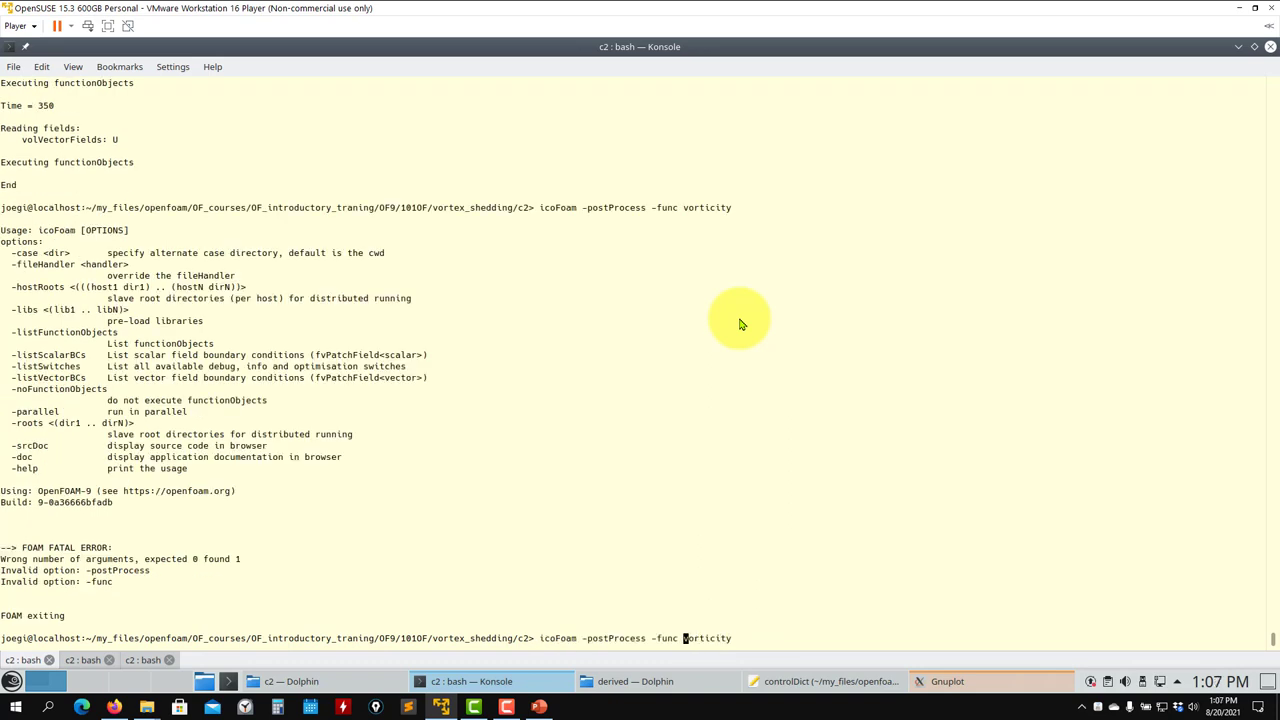
key(Left)
key(Left)
key(Left)
key(BackSpace)
key(BackSpace)
key(BackSpace)
key(BackSpace)
key(BackSpace)
key(BackSpace)
key(BackSpace)
key(BackSpace)
key(BackSpace)
key(BackSpace)
key(BackSpace)
key(BackSpace)
key(BackSpace)
key(Return)
text(\)
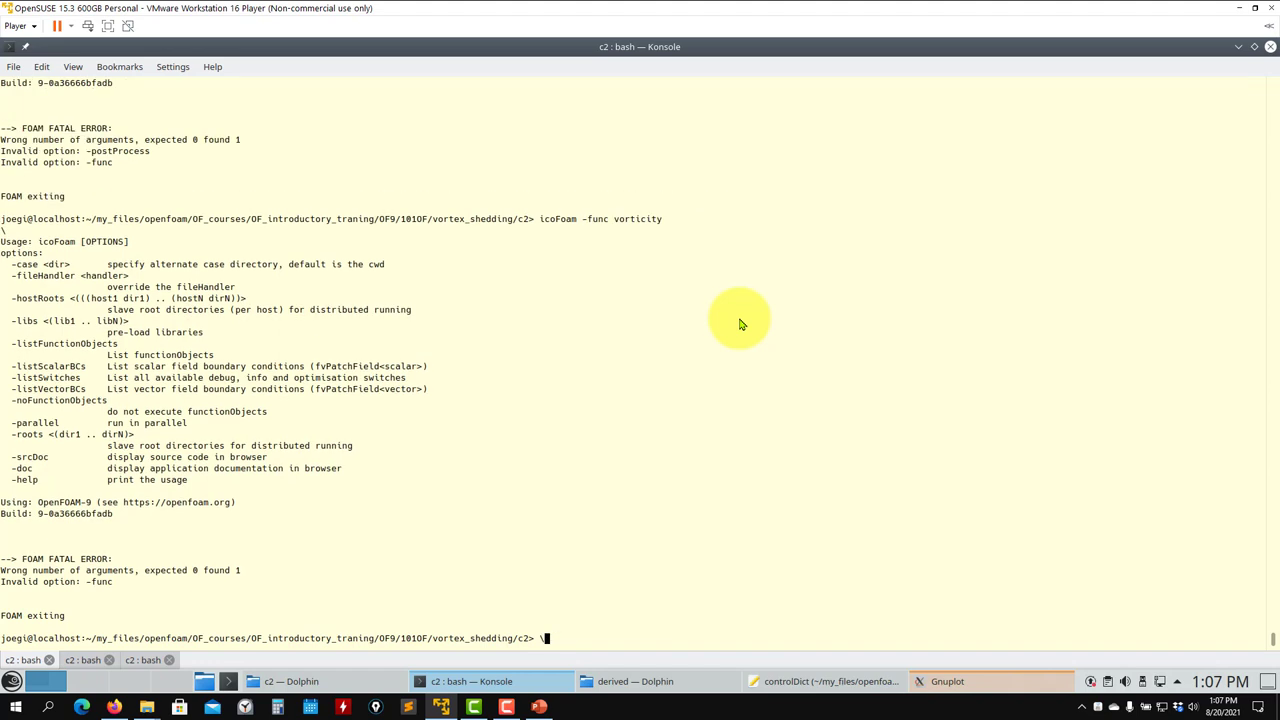
Replace the icoFoam command with a postProcess -func command, run it, and interrupt the run
key(Up)
key(BackSpace)
key(BackSpace)
key(BackSpace)
key(BackSpace)
key(BackSpace)
key(BackSpace)
key(BackSpace)
key(BackSpace)
key(BackSpace)
key(BackSpace)
key(BackSpace)
key(BackSpace)
key(BackSpace)
key(BackSpace)
key(BackSpace)
key(BackSpace)
key(BackSpace)
key(BackSpace)
key(BackSpace)
key(BackSpace)
key(BackSpace)
key(BackSpace)
key(BackSpace)
key(Up)
key(Up)
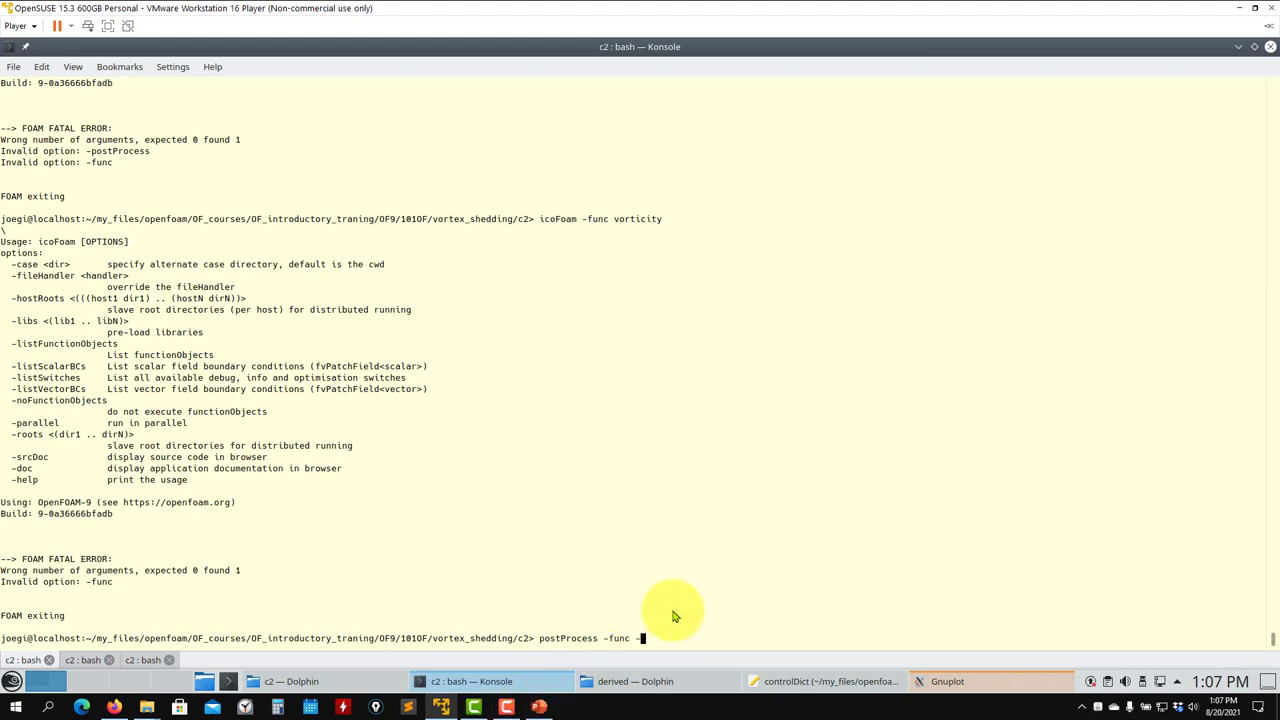
key(Return)
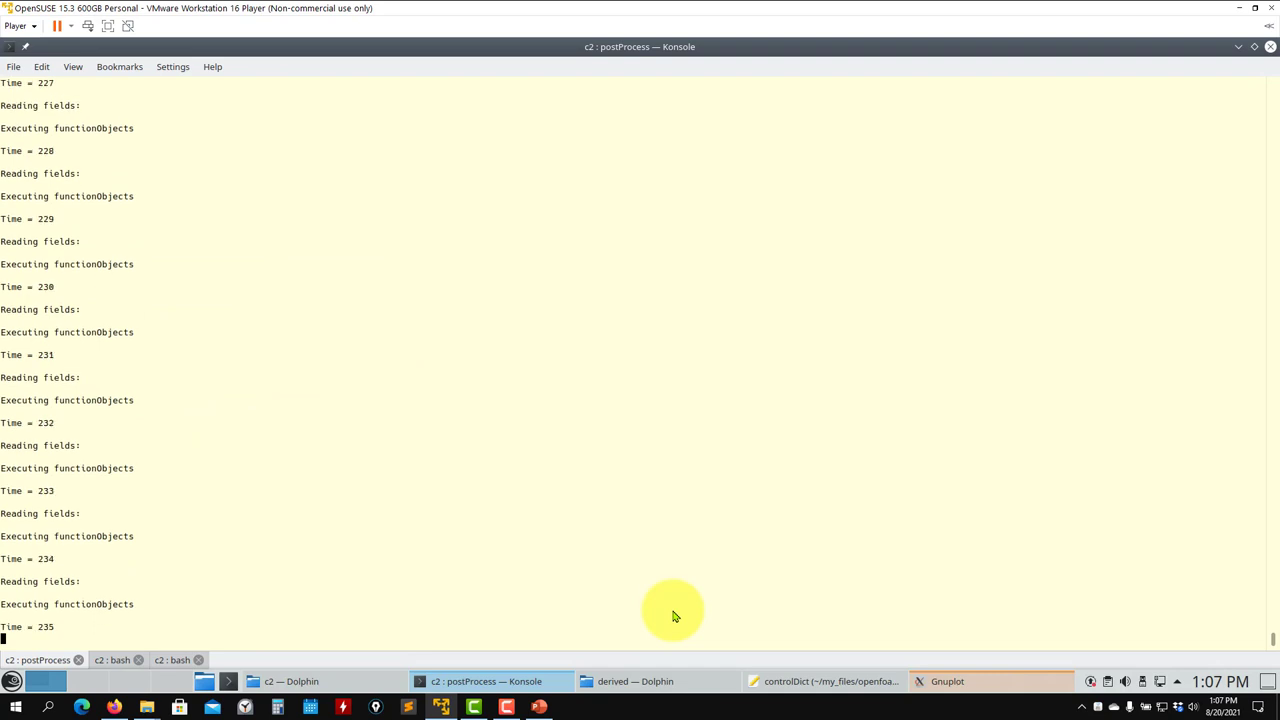
key(ctrl+c)
Compute the Courant number for the saved time steps with postProcess -func CourantNo
text(postProcess -func -lis)
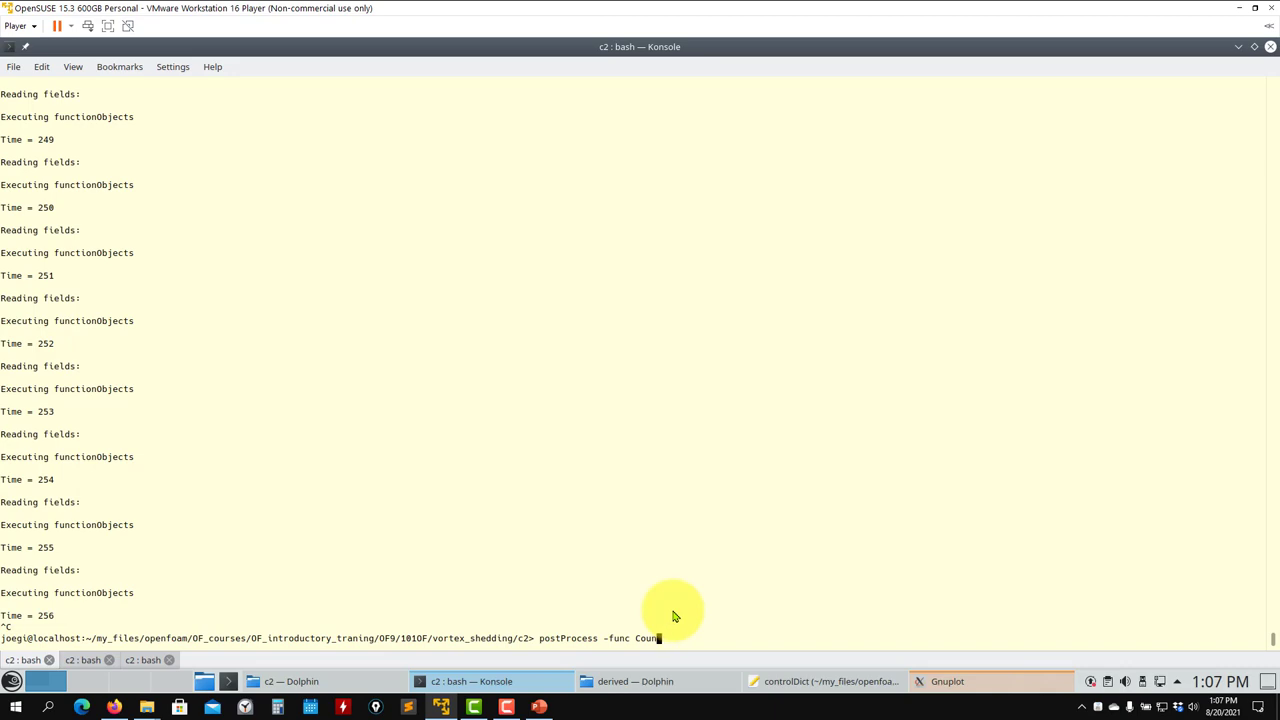
key(Return)
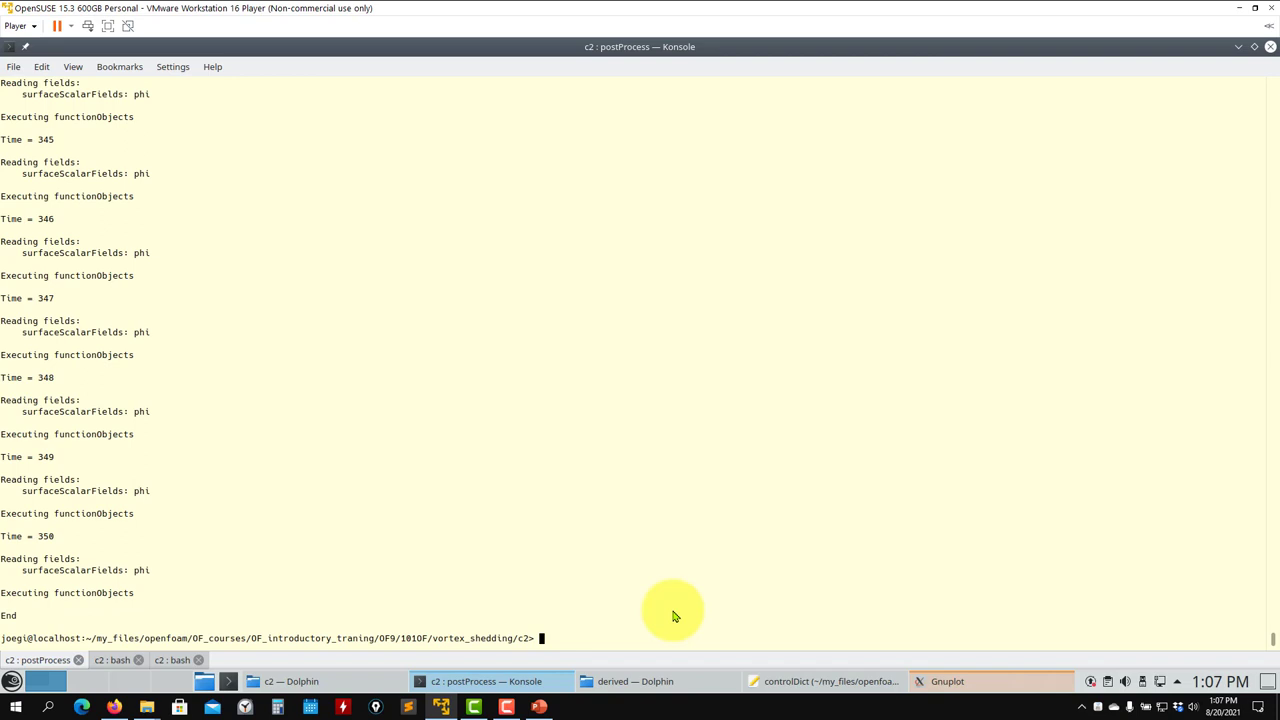
List the function objects available to postProcess and review the names from the start of the list
key(Up)
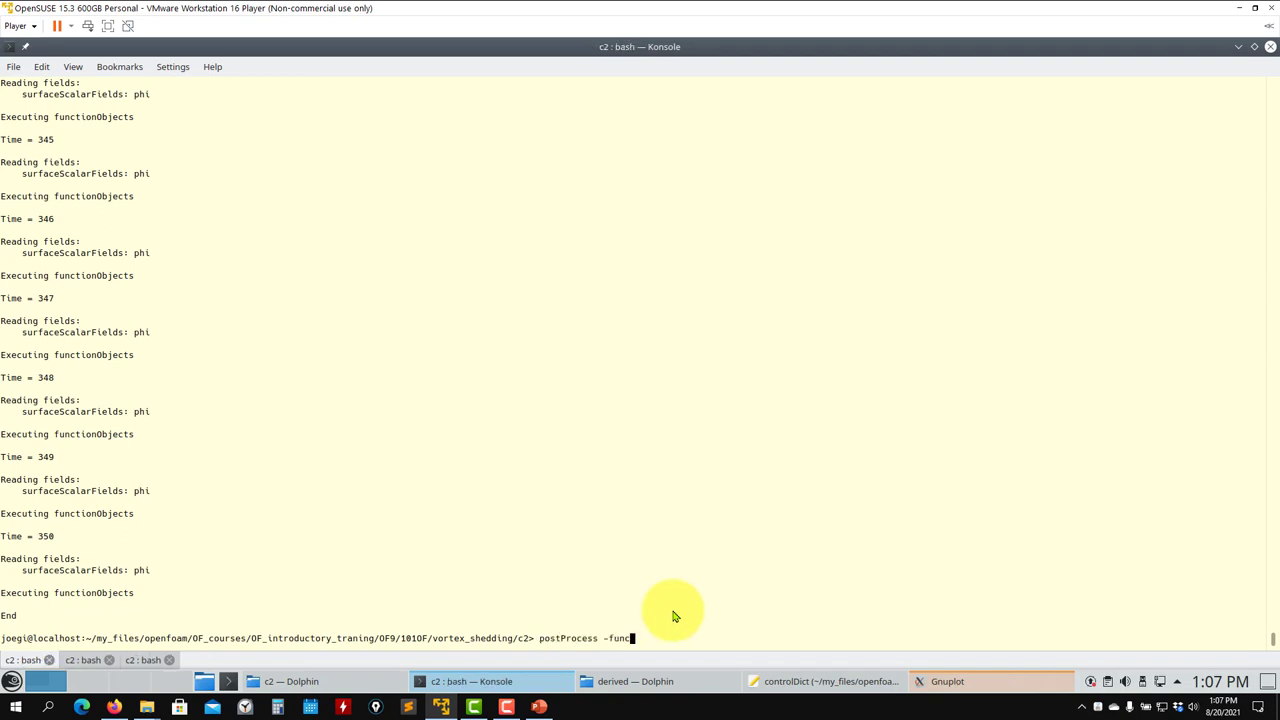
text(t)
key(Return)
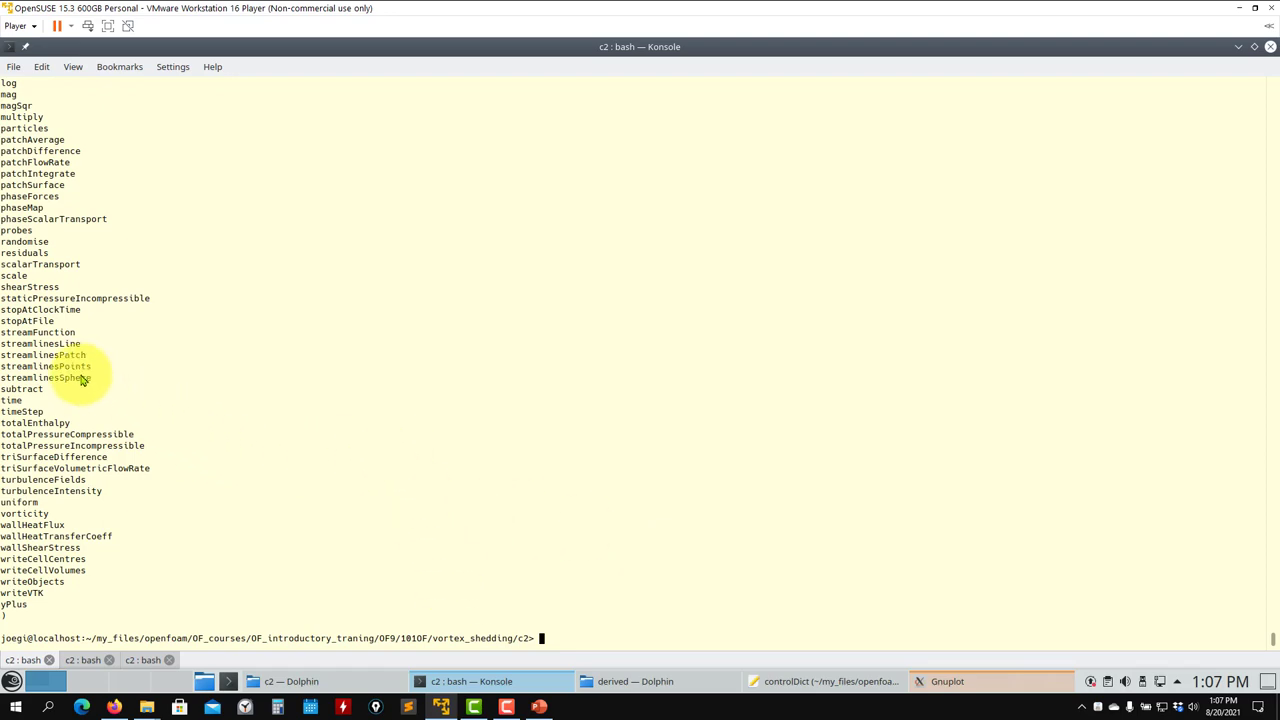
scroll(80, 372, up, 3)
scroll(80, 372, up, 9)
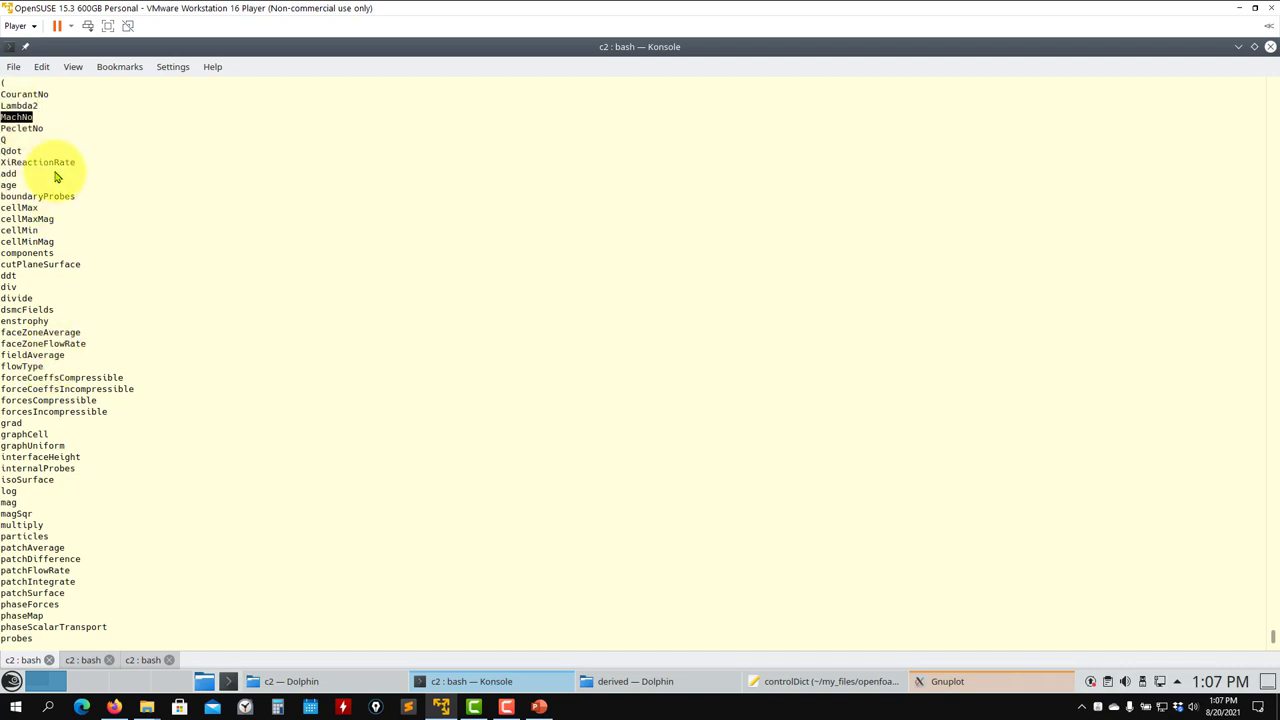
Review the remaining function object names, check the slide's example commands, and compute the velocity gradient with postProcess -func 'grad(U)'
scroll(57, 183, down, 6)
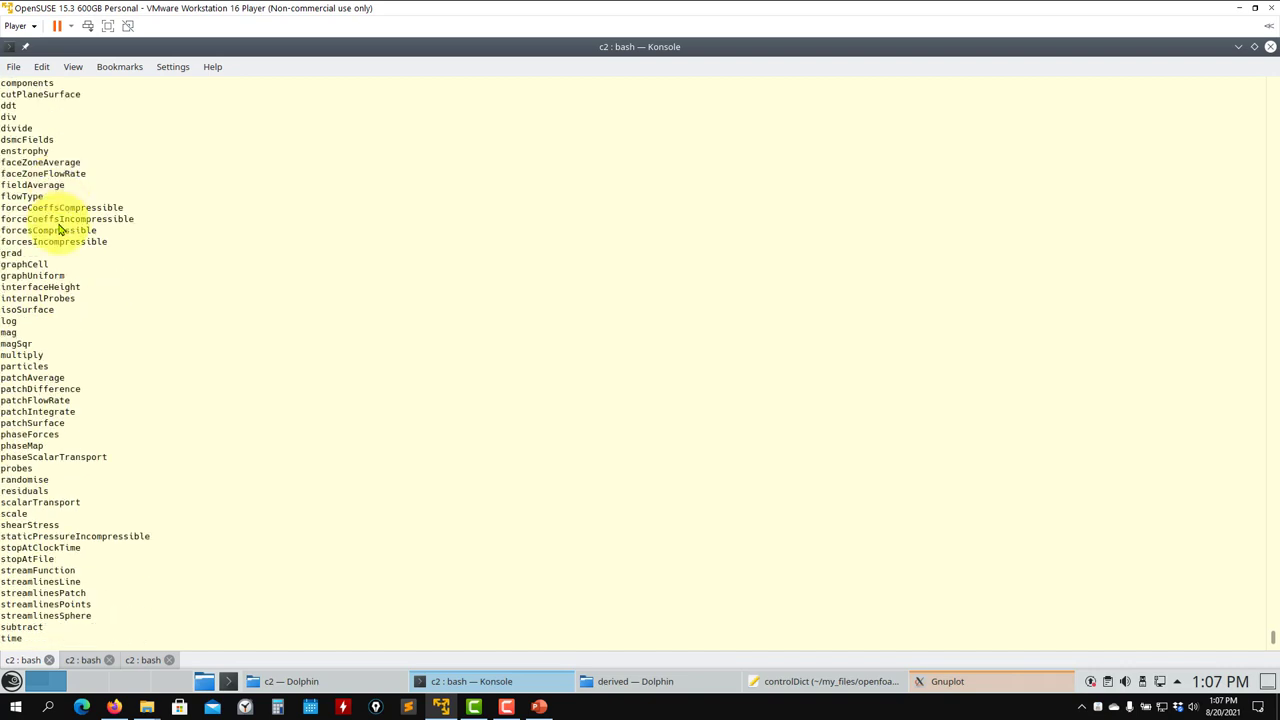
scroll(30, 222, down, 1)
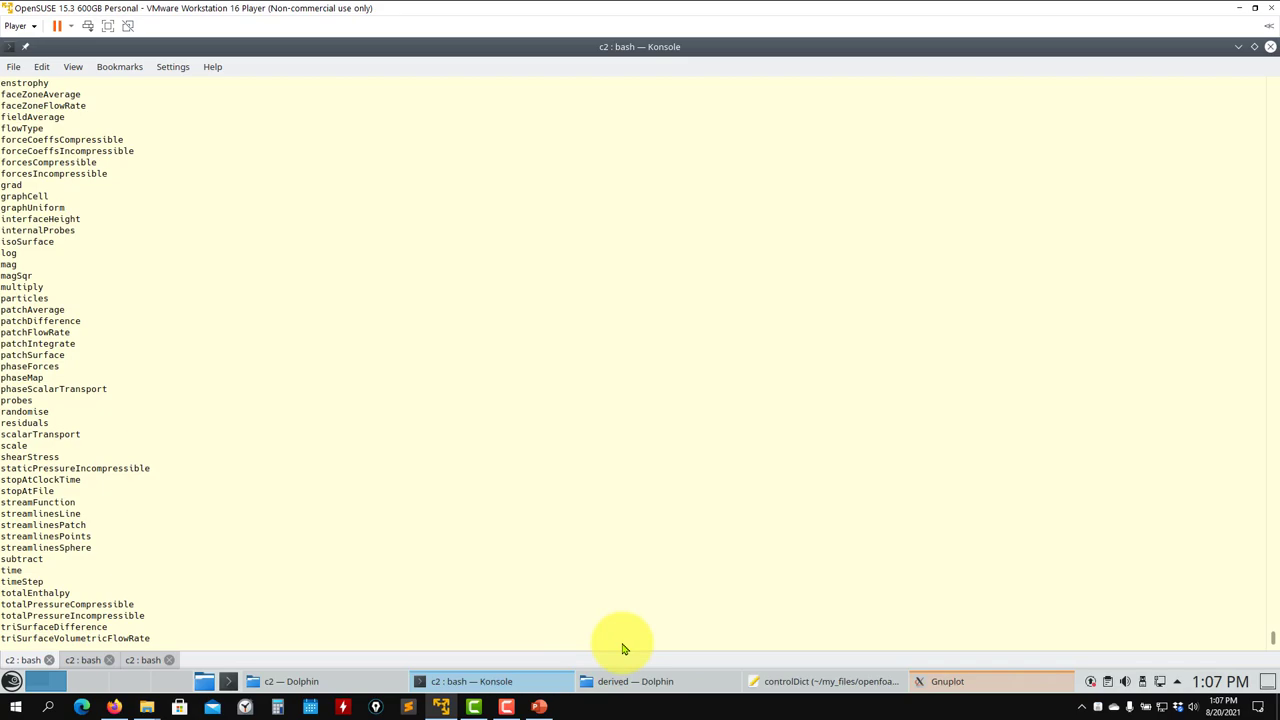
click(539, 706)
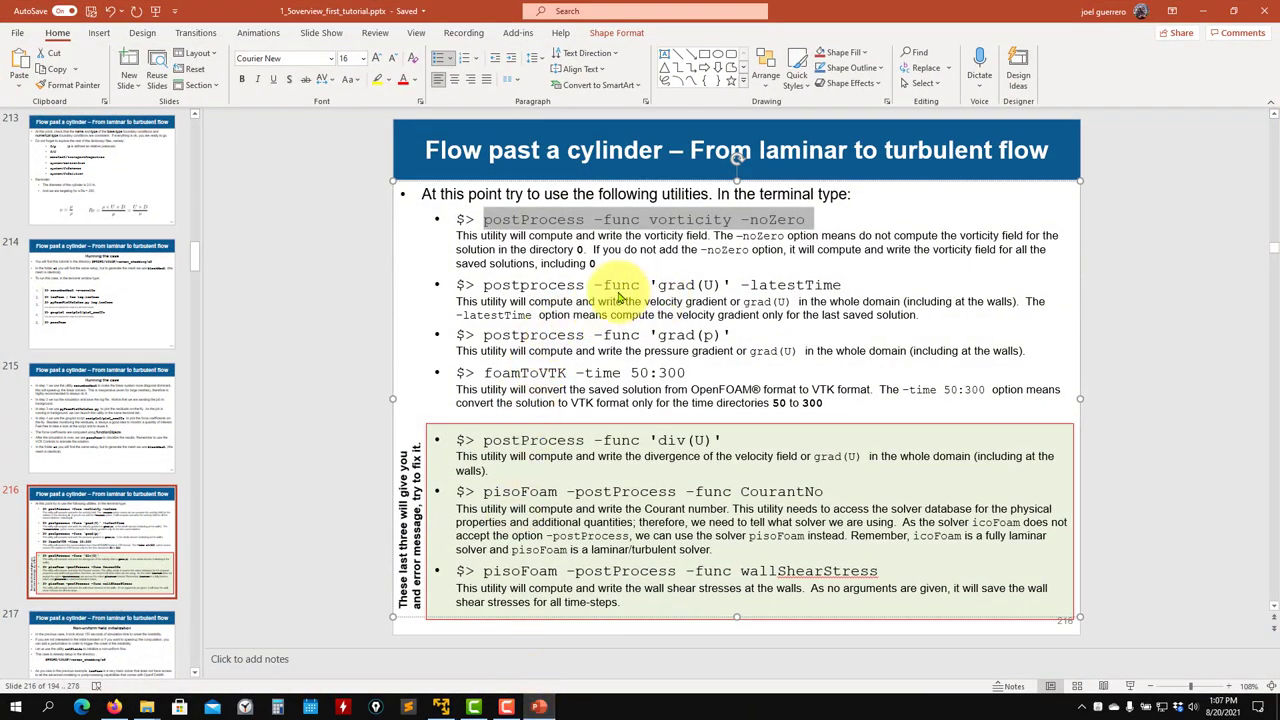
click(1196, 9)
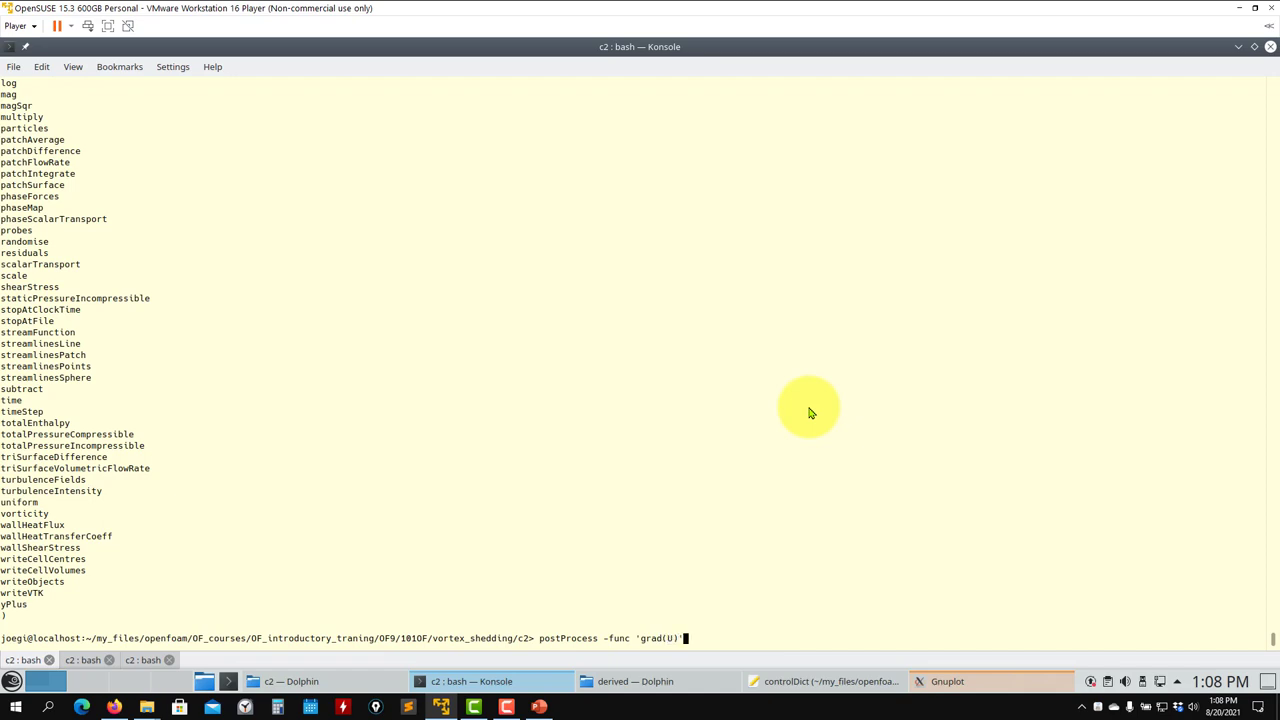
key(Return)
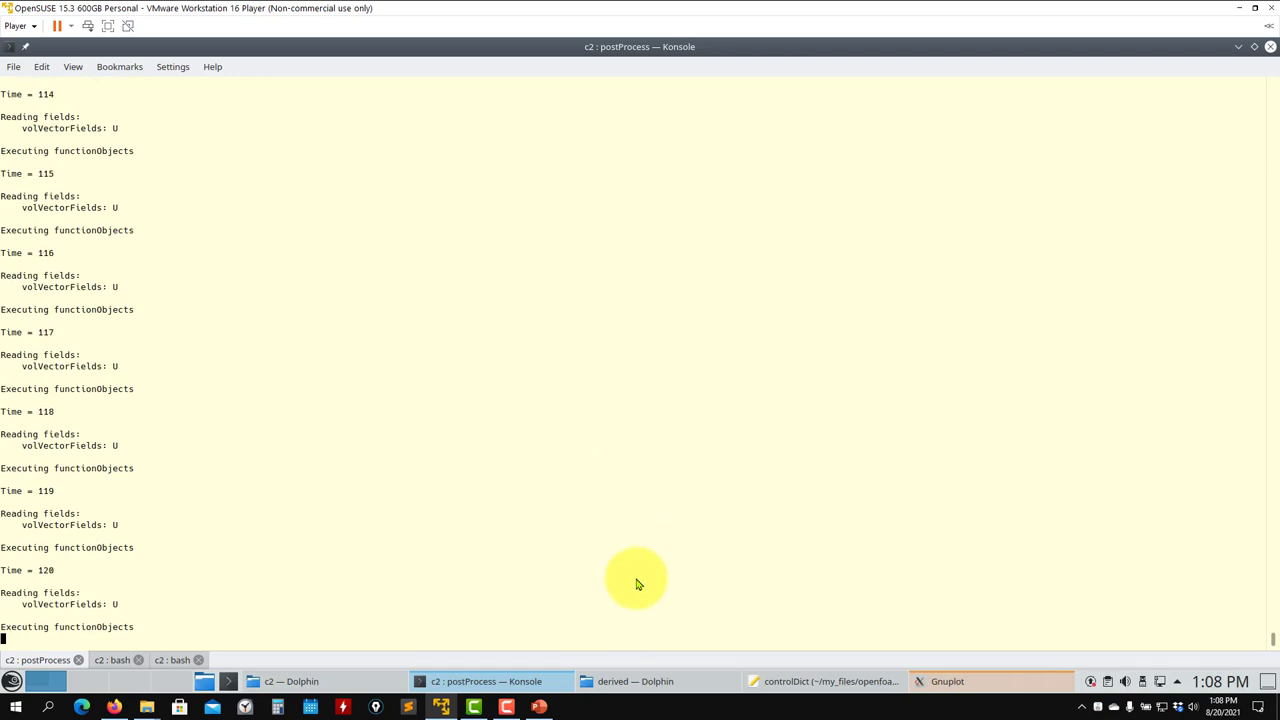
Check the utilities slide again and list the contents of time directory 1 in the terminal
click(540, 707)
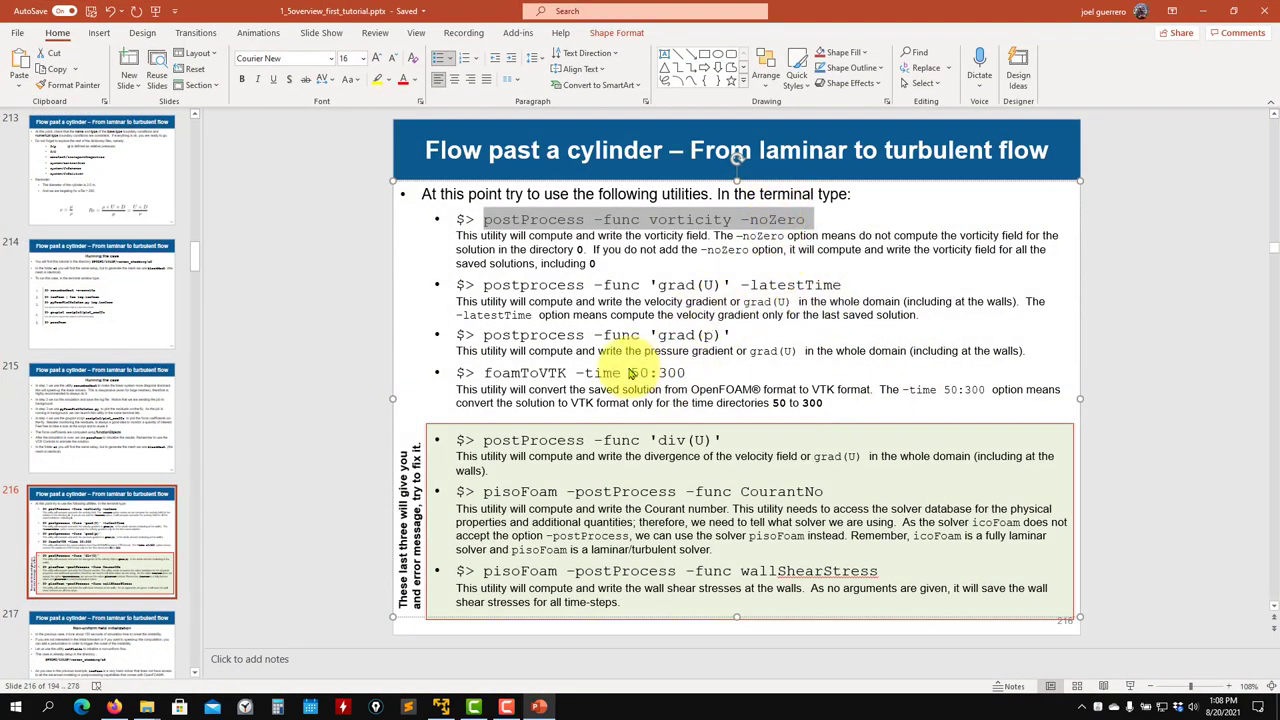
click(1203, 11)
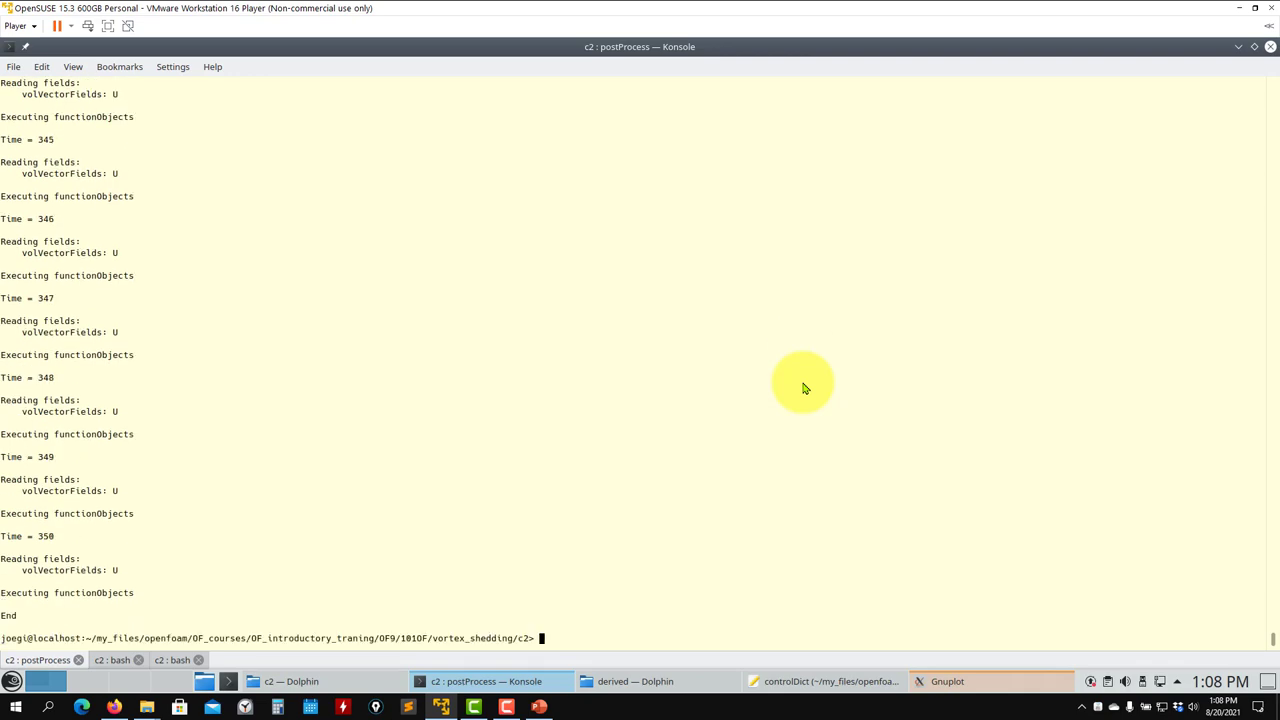
text(ls 1)
key(Return)
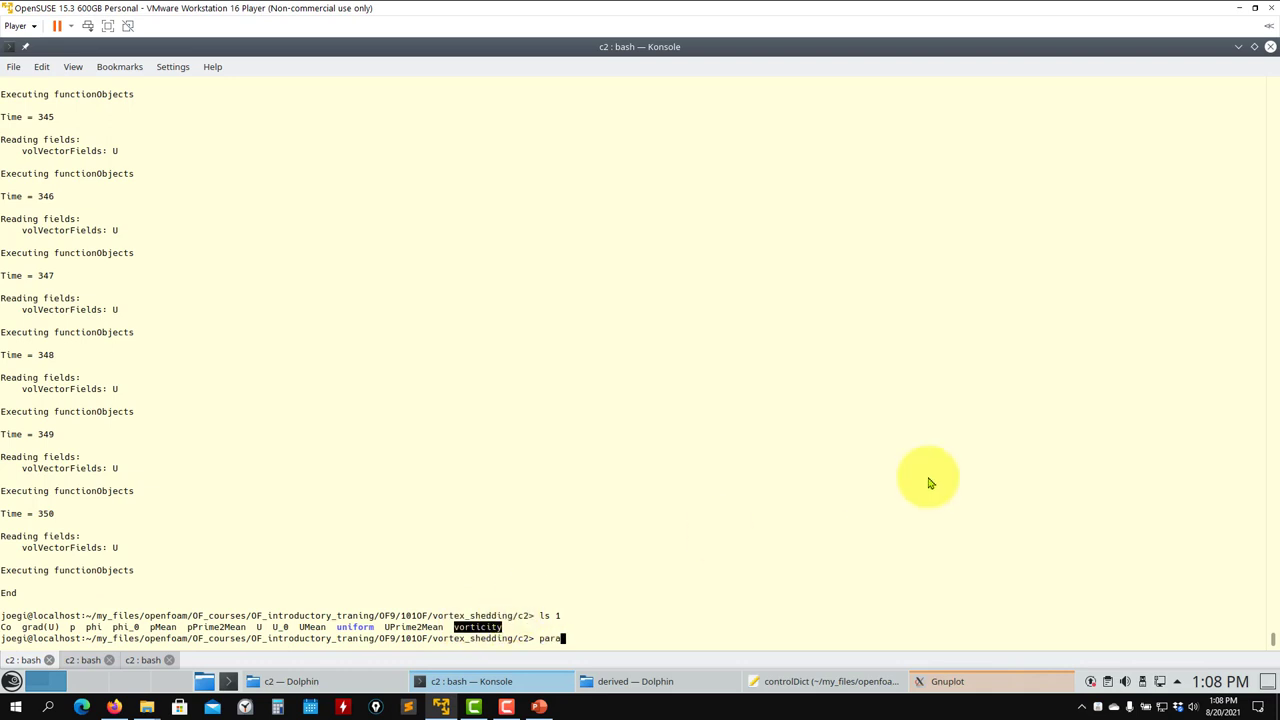
Launch paraFoam for the c2 case, load the mesh, and load all available fields
key(Return)
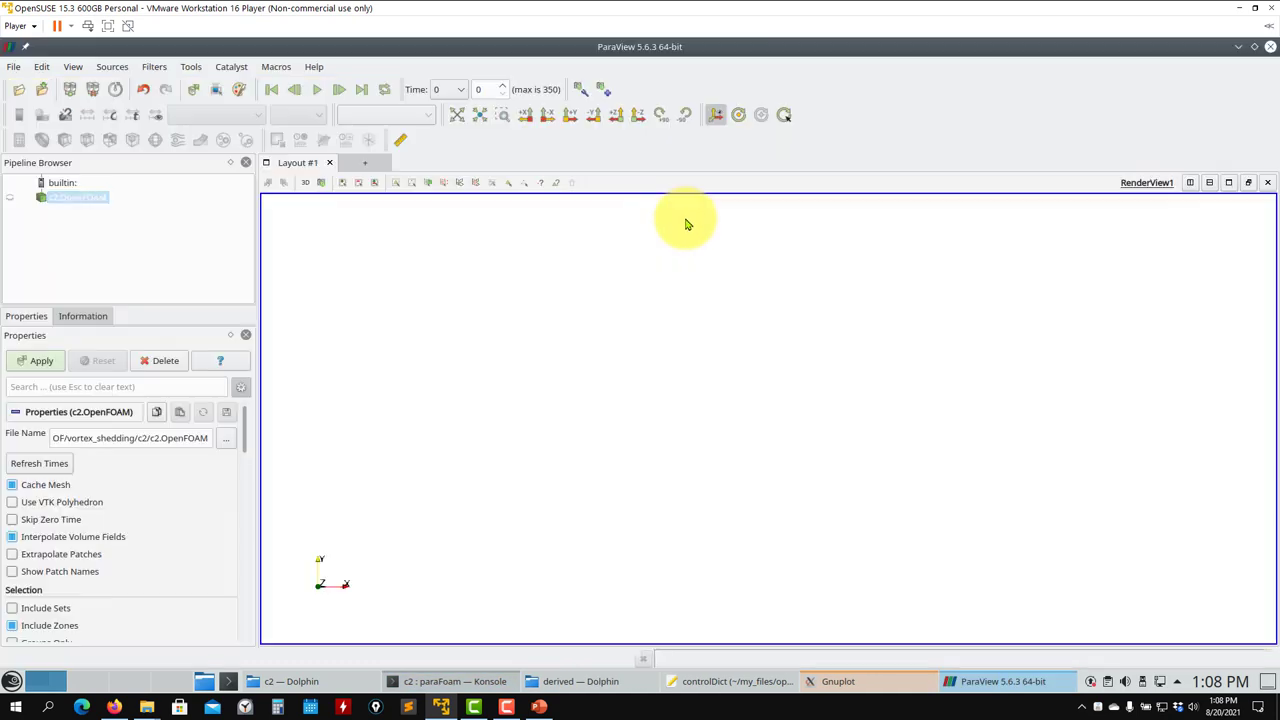
click(36, 360)
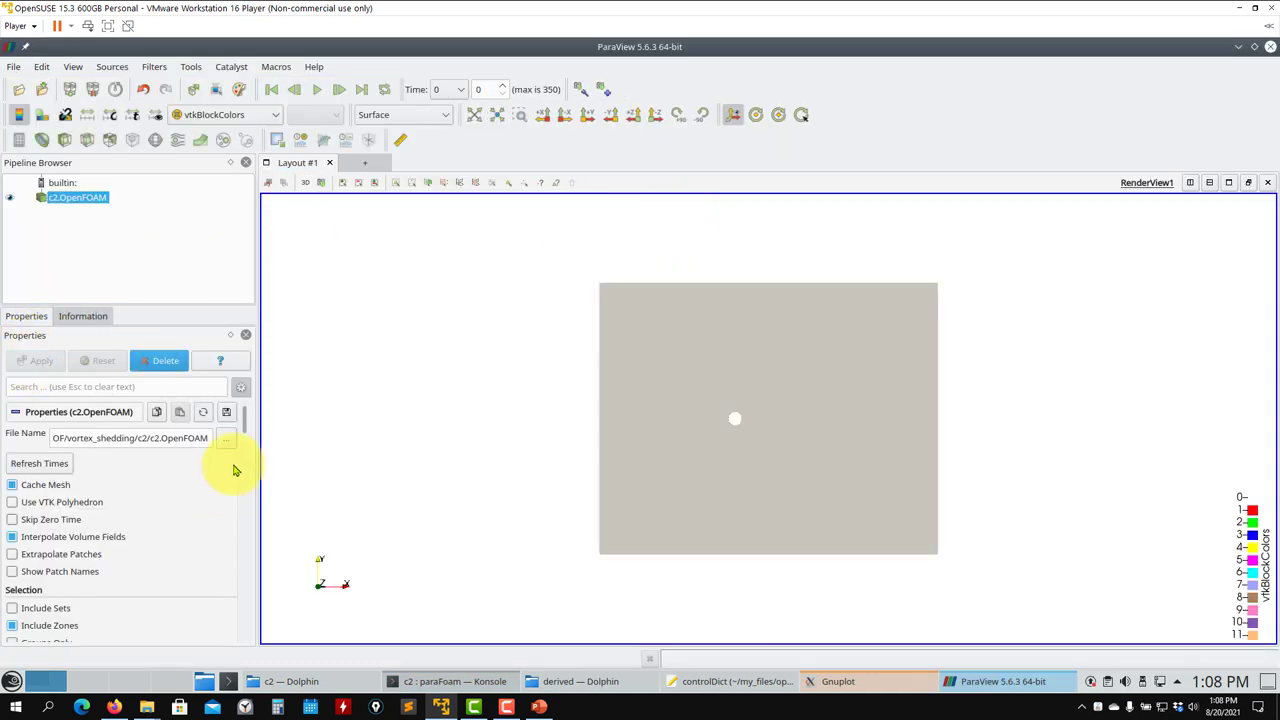
drag(249, 421, 245, 478)
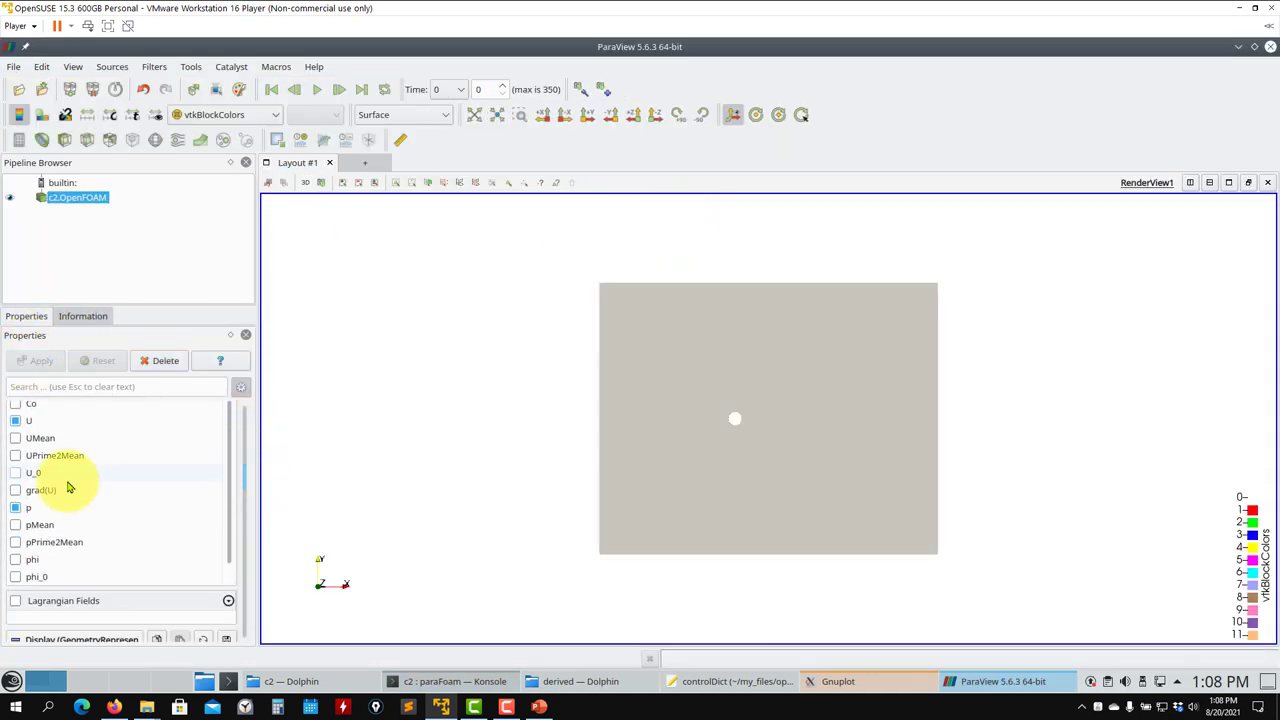
scroll(8, 542, up, 2)
click(15, 464)
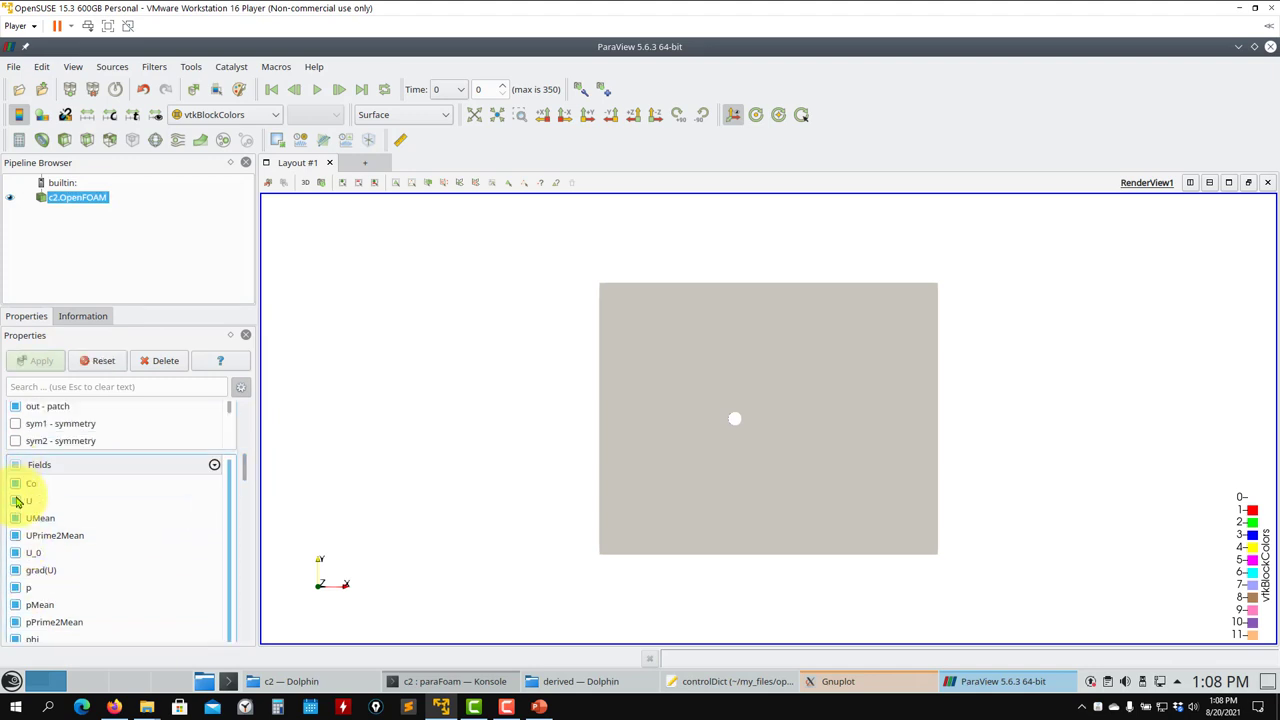
click(40, 361)
Color the domain by the point-based vorticity magnitude and go to the last time step
click(226, 115)
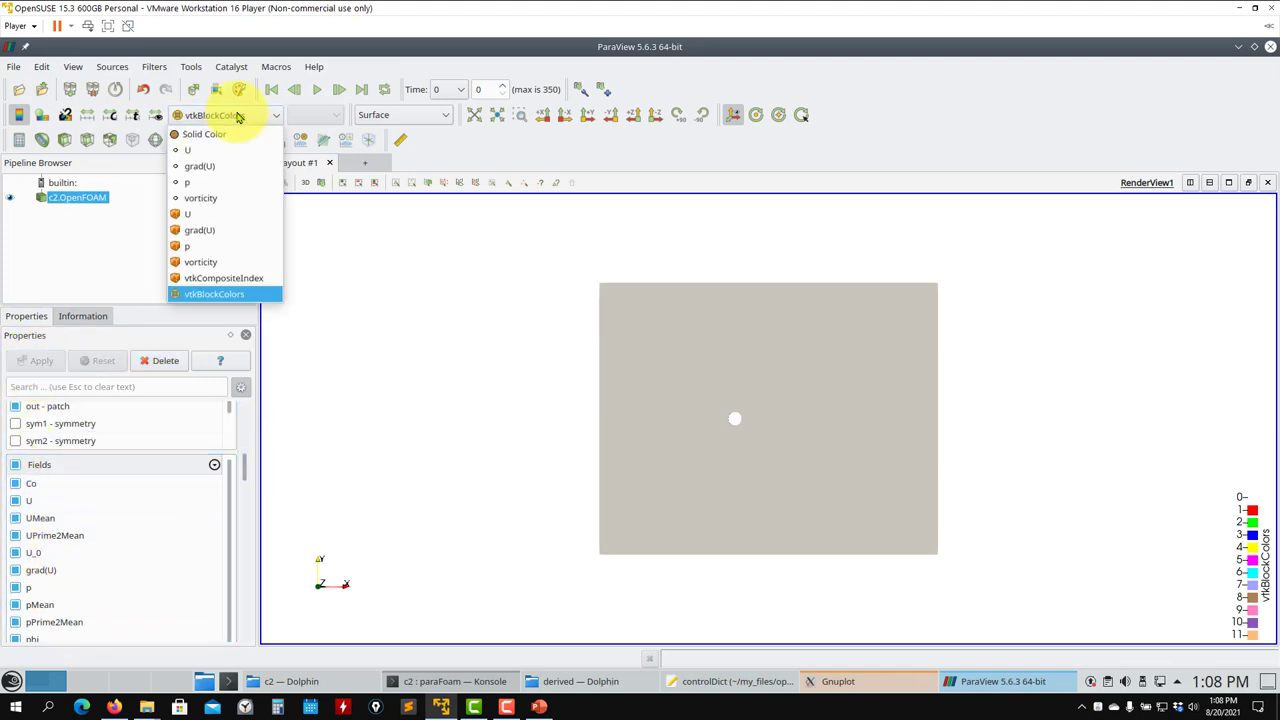
click(201, 198)
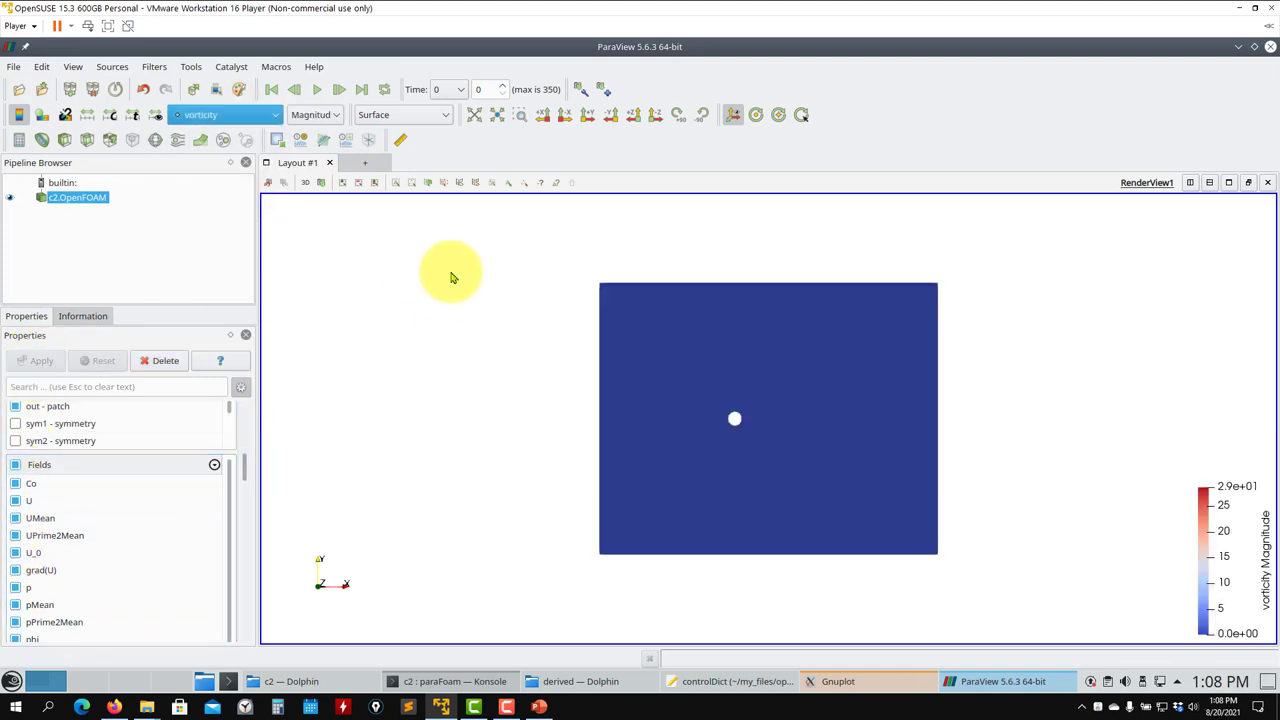
click(361, 89)
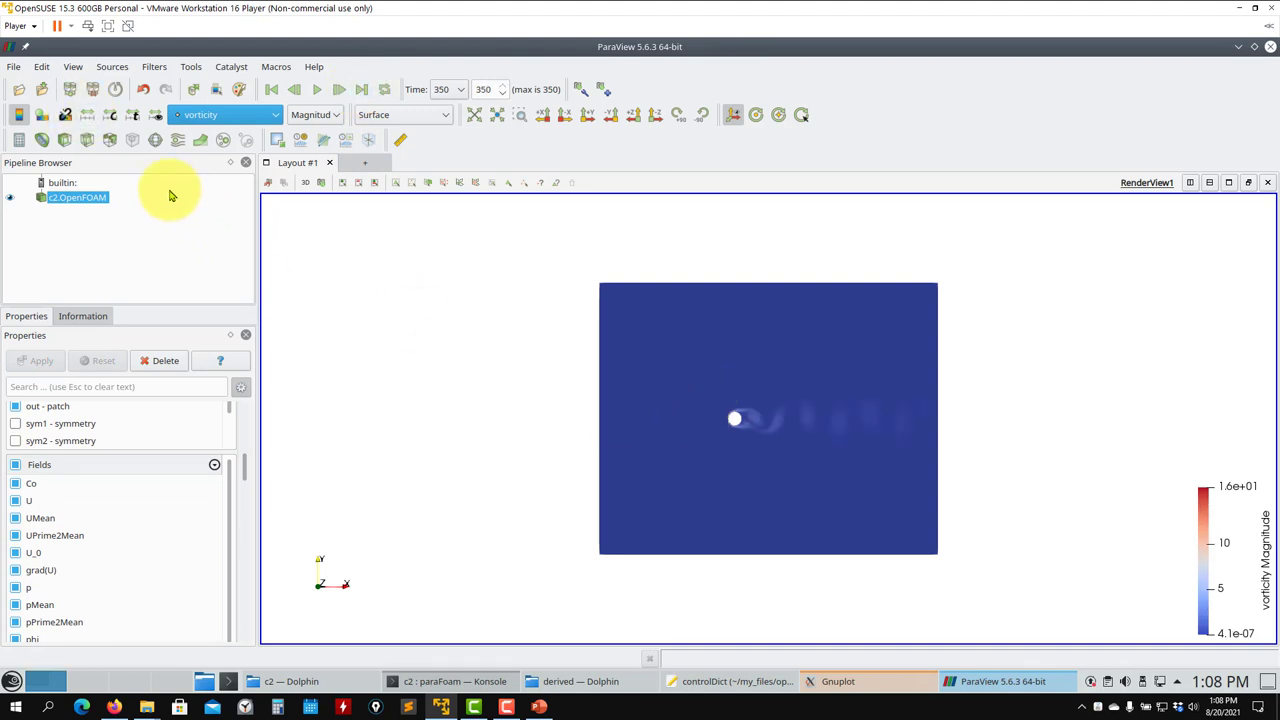
Rescale the vorticity magnitude color map to a range of 0 to 2
click(112, 116)
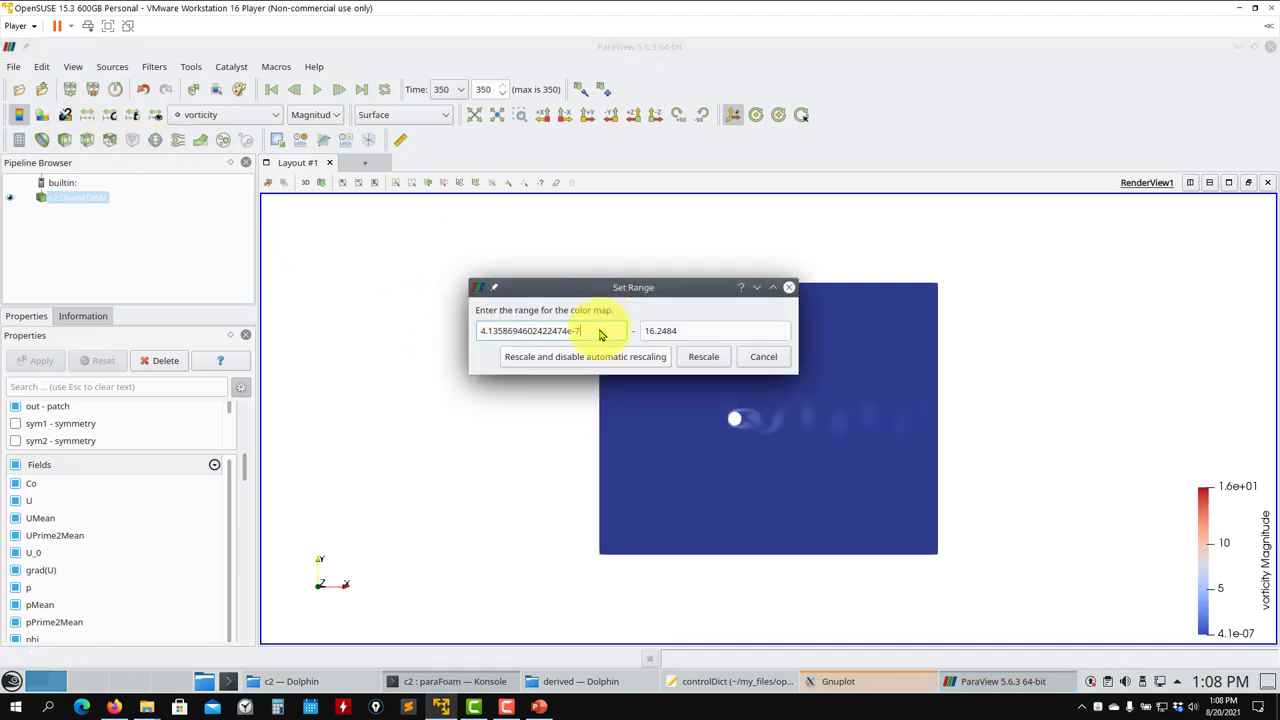
text(0)
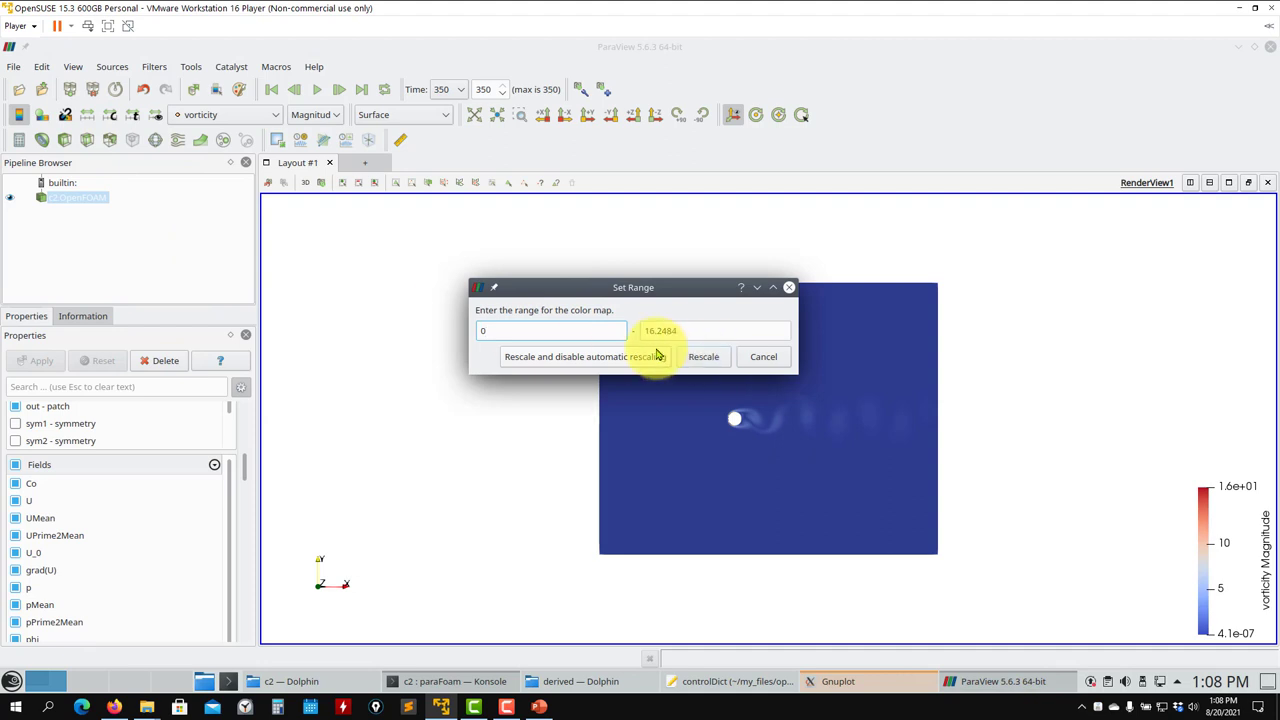
key(Tab)
text(2)
click(700, 356)
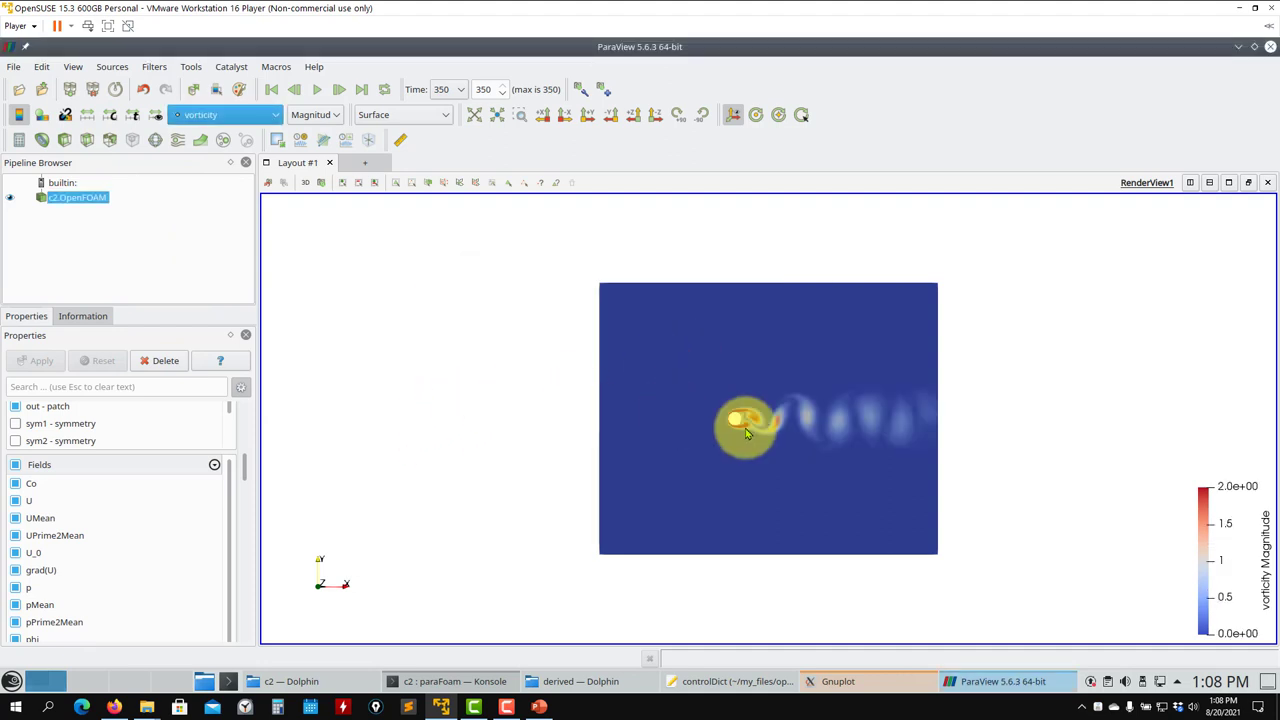
Play the vorticity animation briefly, pause it, and color the domain by the Z component of vorticity
click(318, 90)
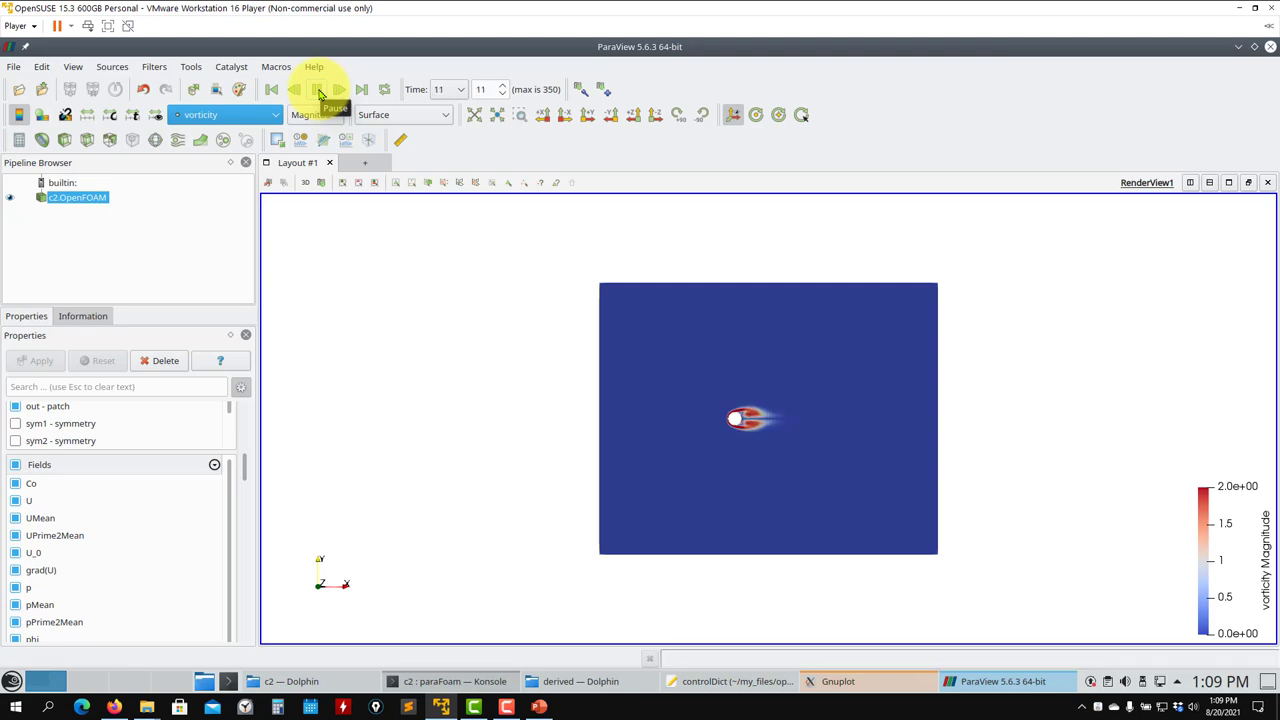
click(318, 90)
click(318, 115)
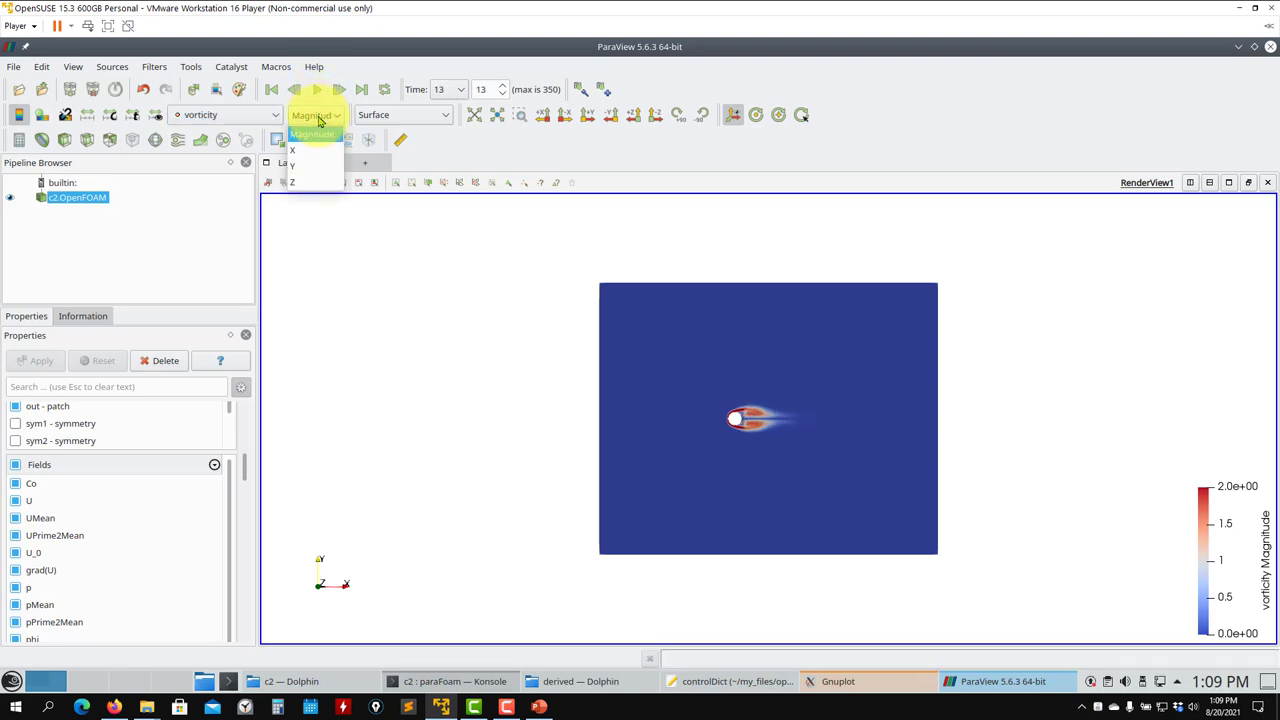
click(293, 182)
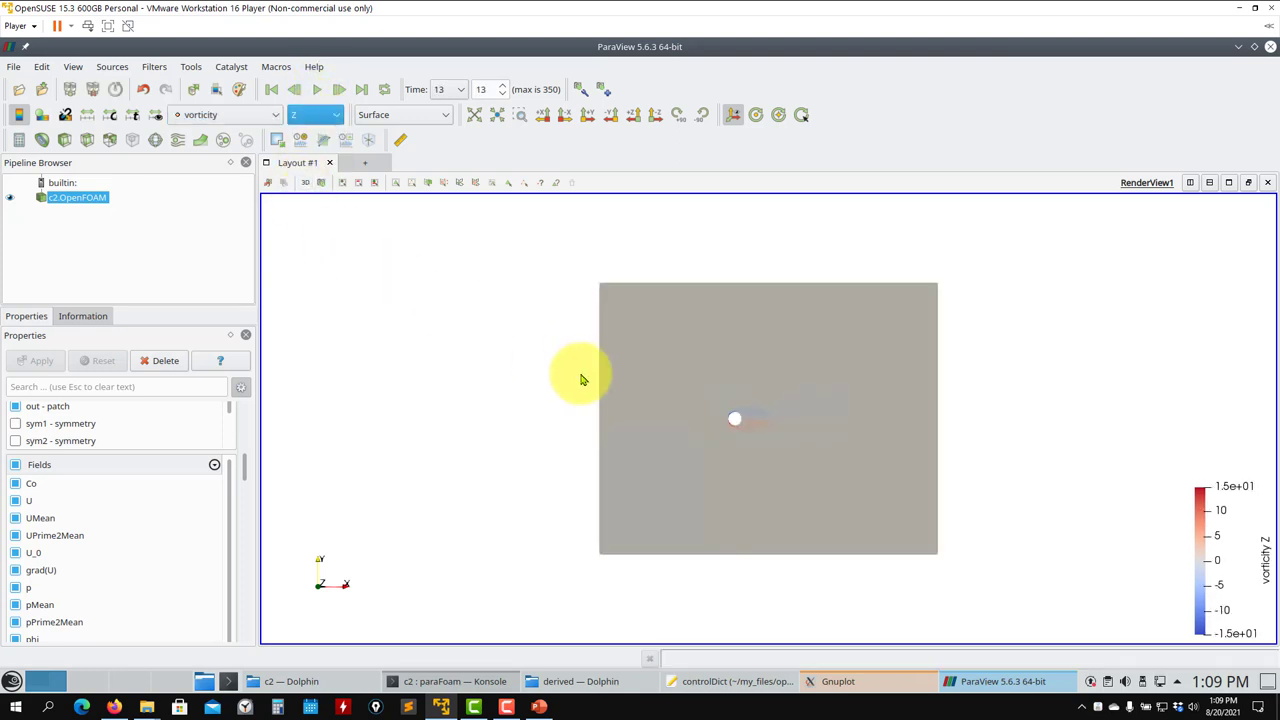
Set the upper limit of the vorticity Z color map range to -2
scroll(808, 437, up, 3)
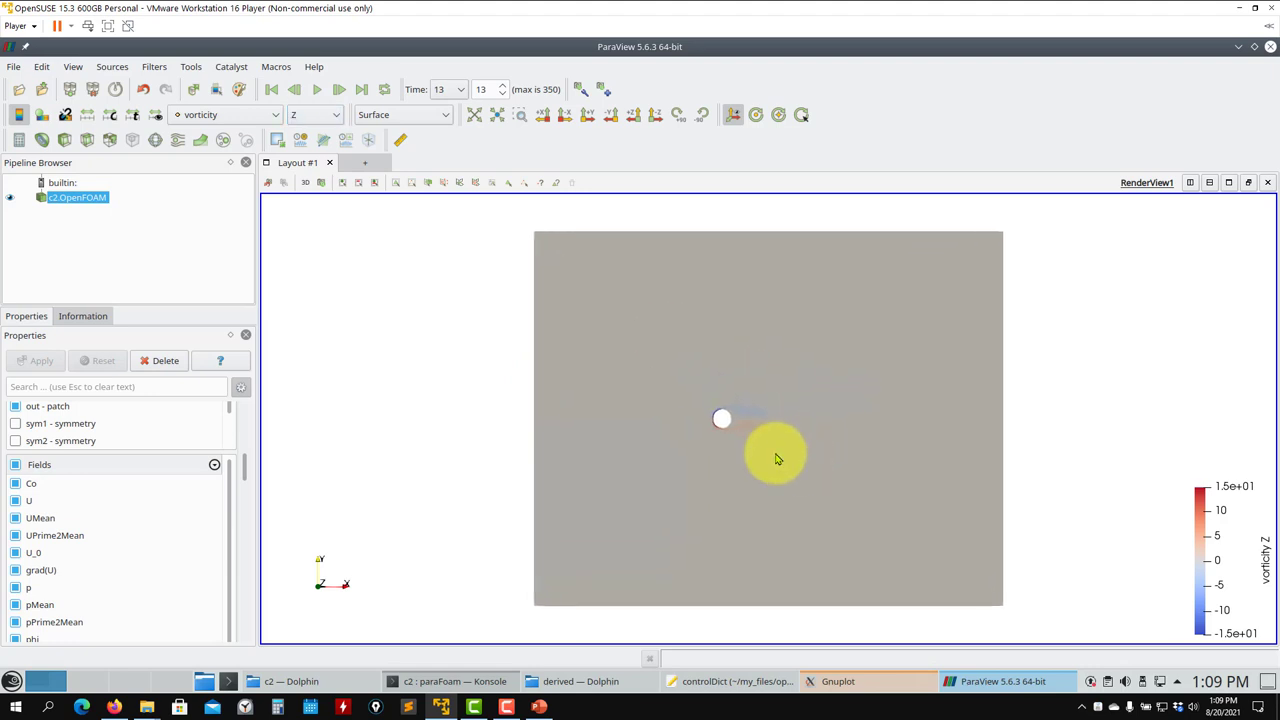
click(112, 115)
double_click(704, 338)
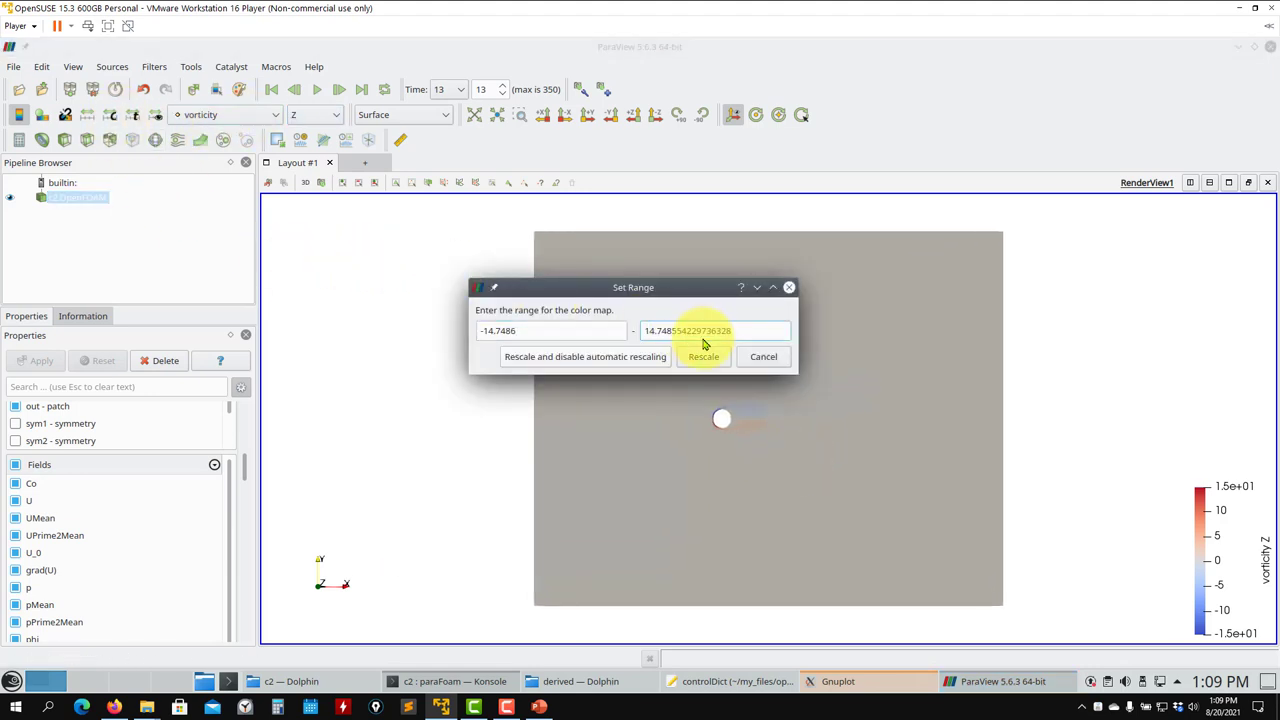
drag(704, 344, 478, 322)
text(-)
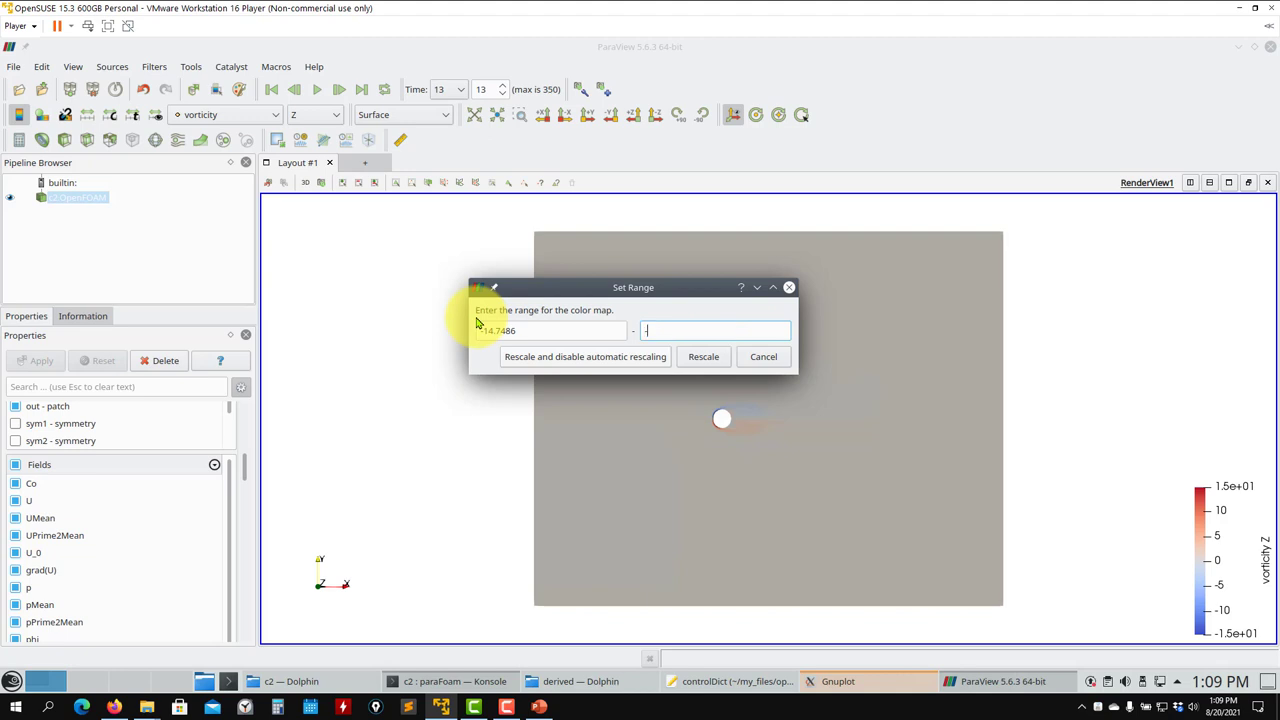
text(2)
key(Return)
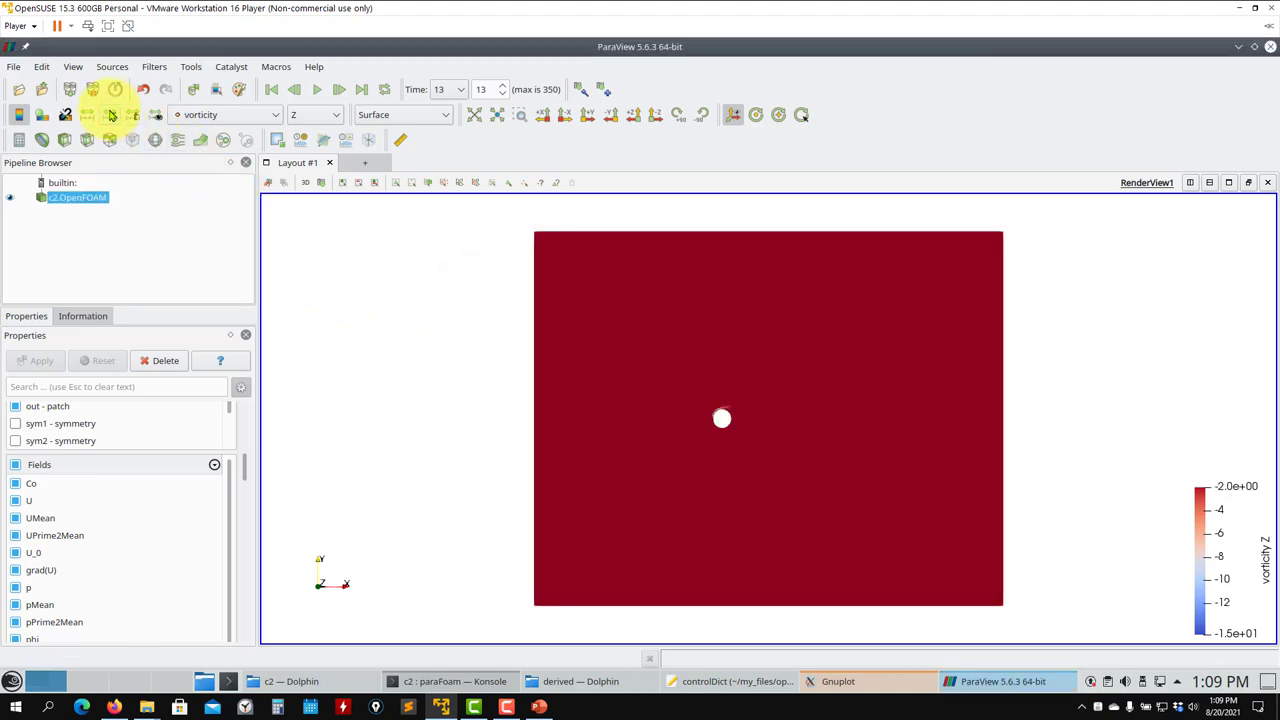
Rescale the vorticity Z color map to a range of -2 to 2
click(111, 115)
drag(575, 332, 315, 332)
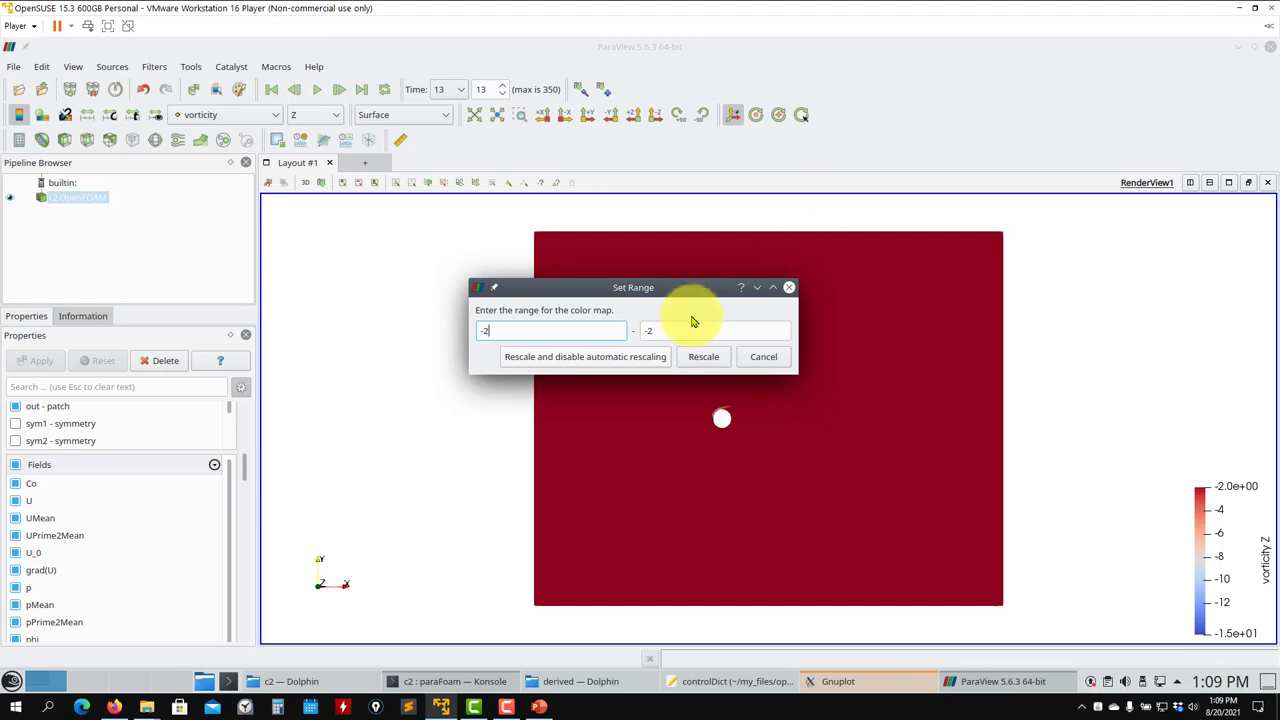
text(2)
click(703, 356)
scroll(714, 425, up, 5)
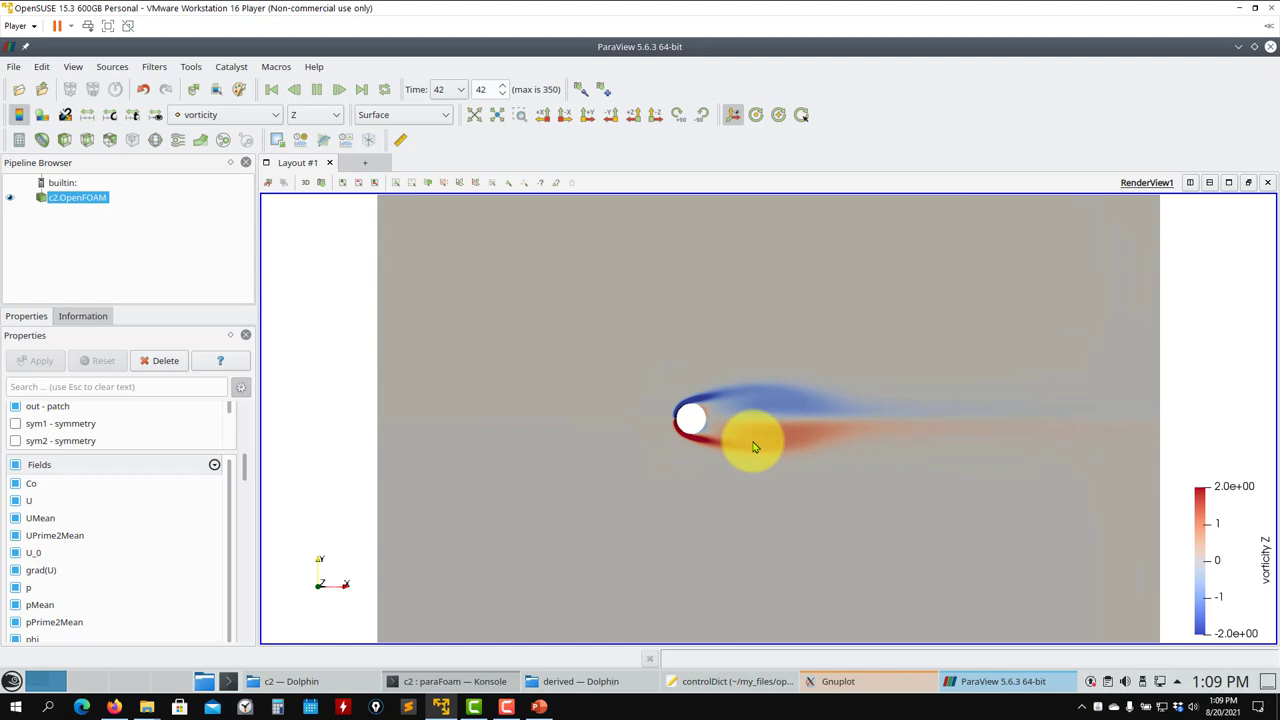
Stop the running animation, jump to time step 200, and play the vortex shedding from there
click(321, 91)
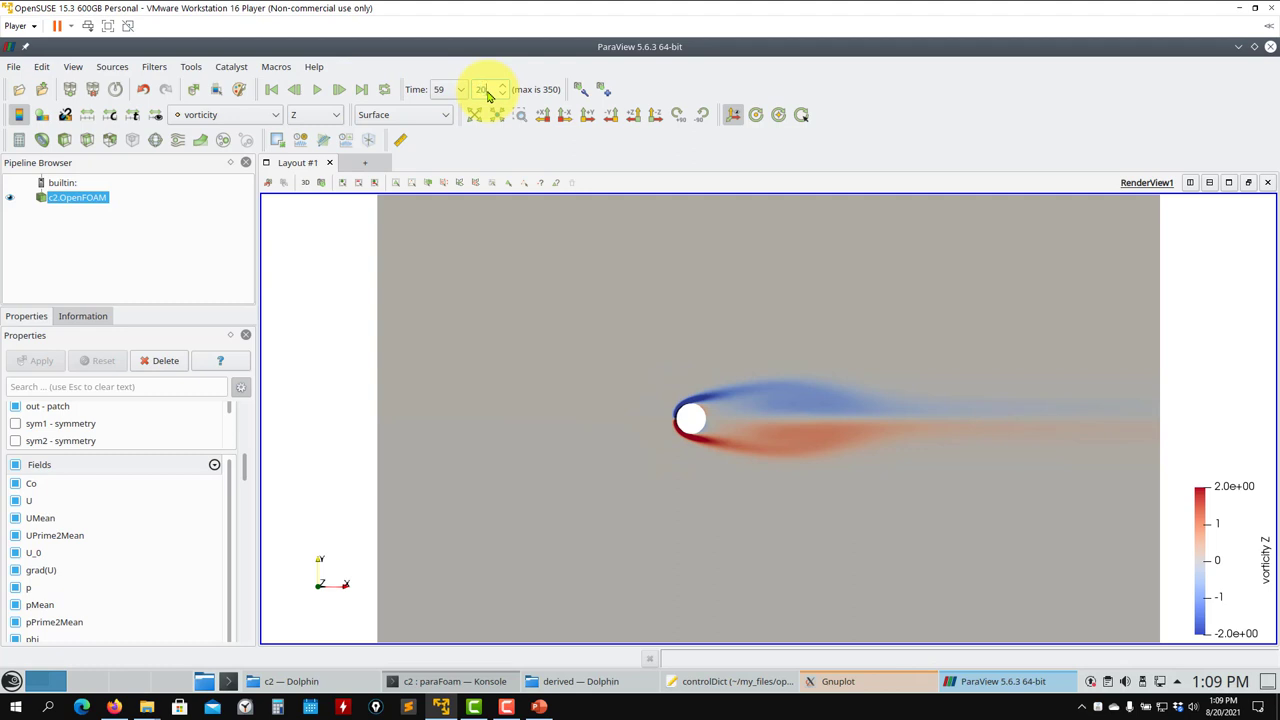
text(200)
key(Return)
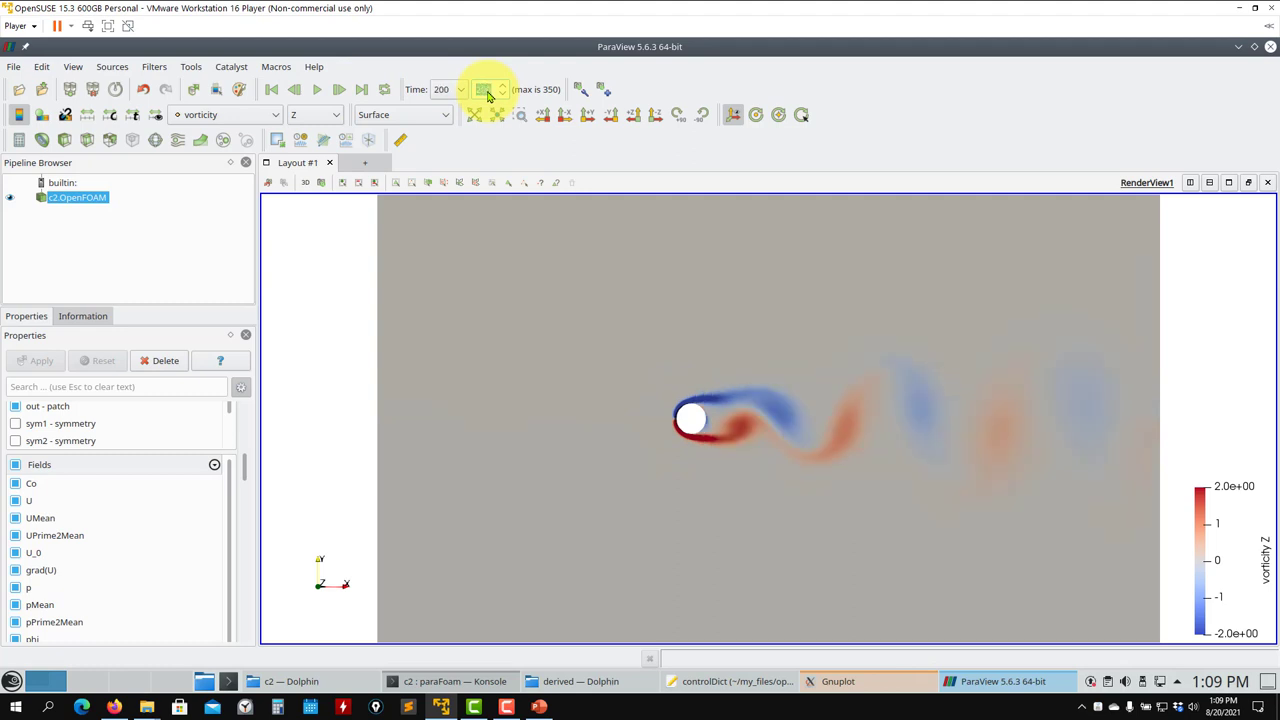
click(320, 92)
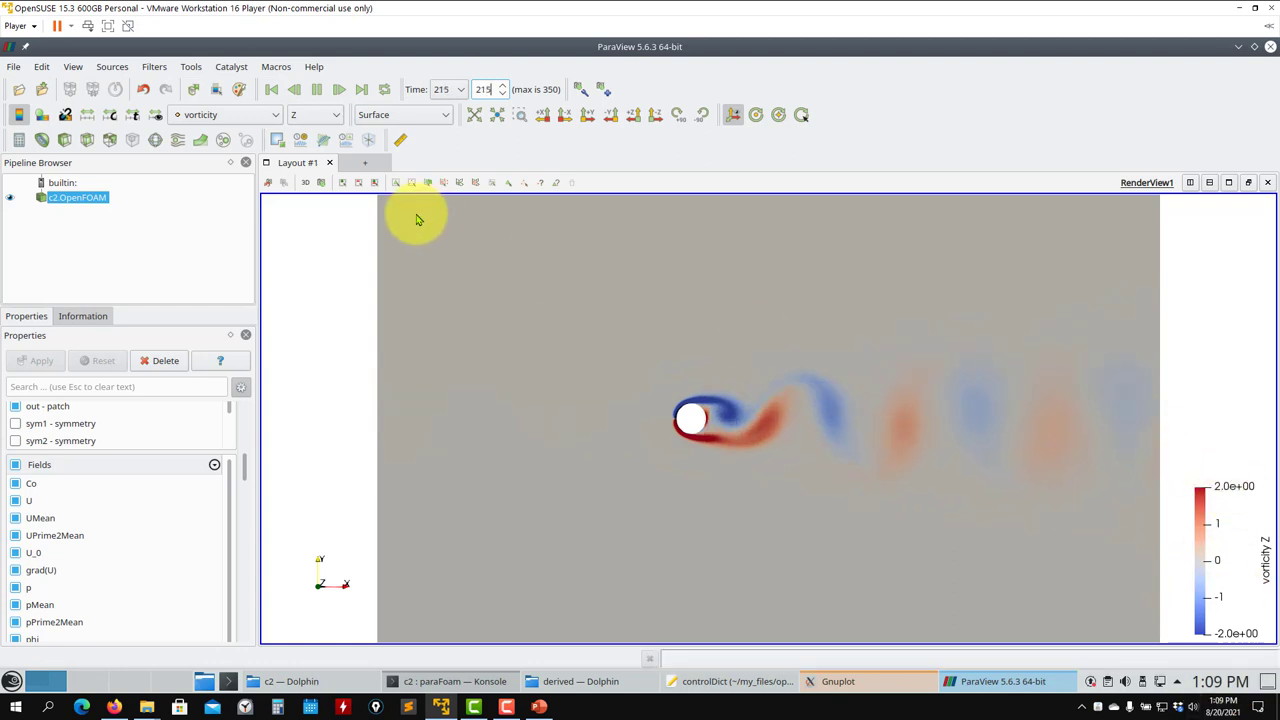
Color the domain by the point-based Courant number field Co and examine it around the cylinder
click(248, 116)
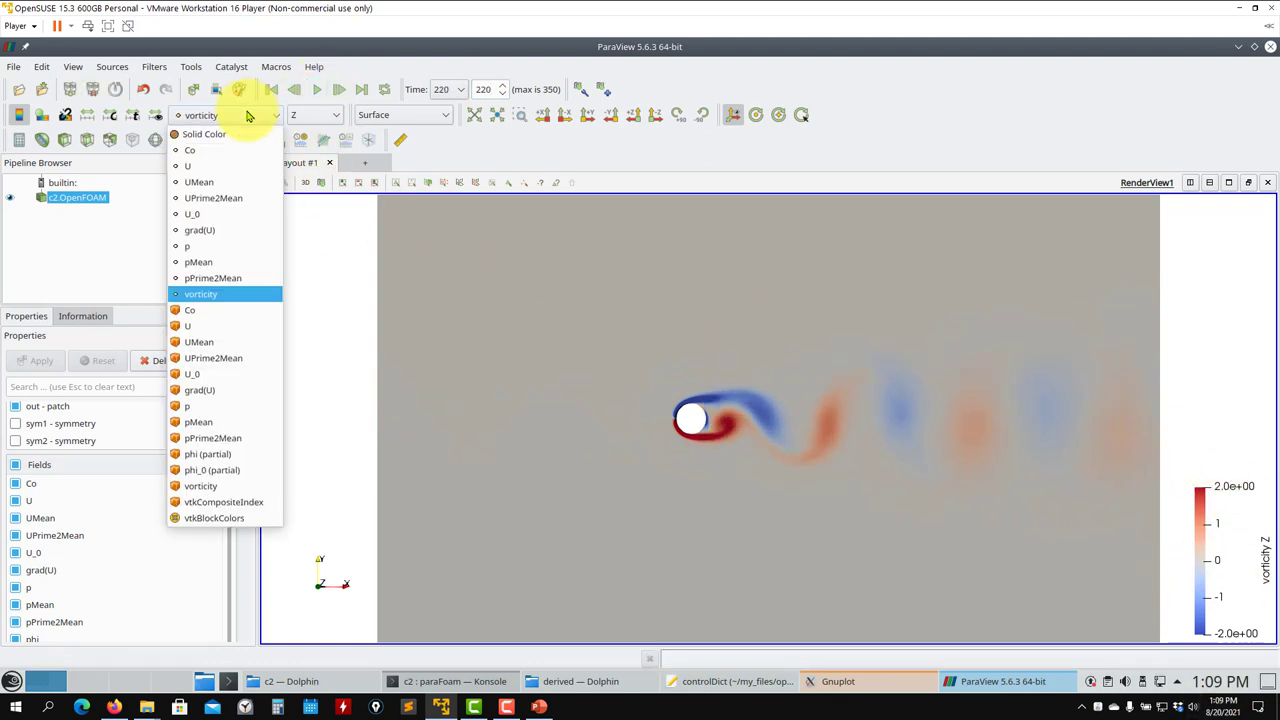
click(228, 150)
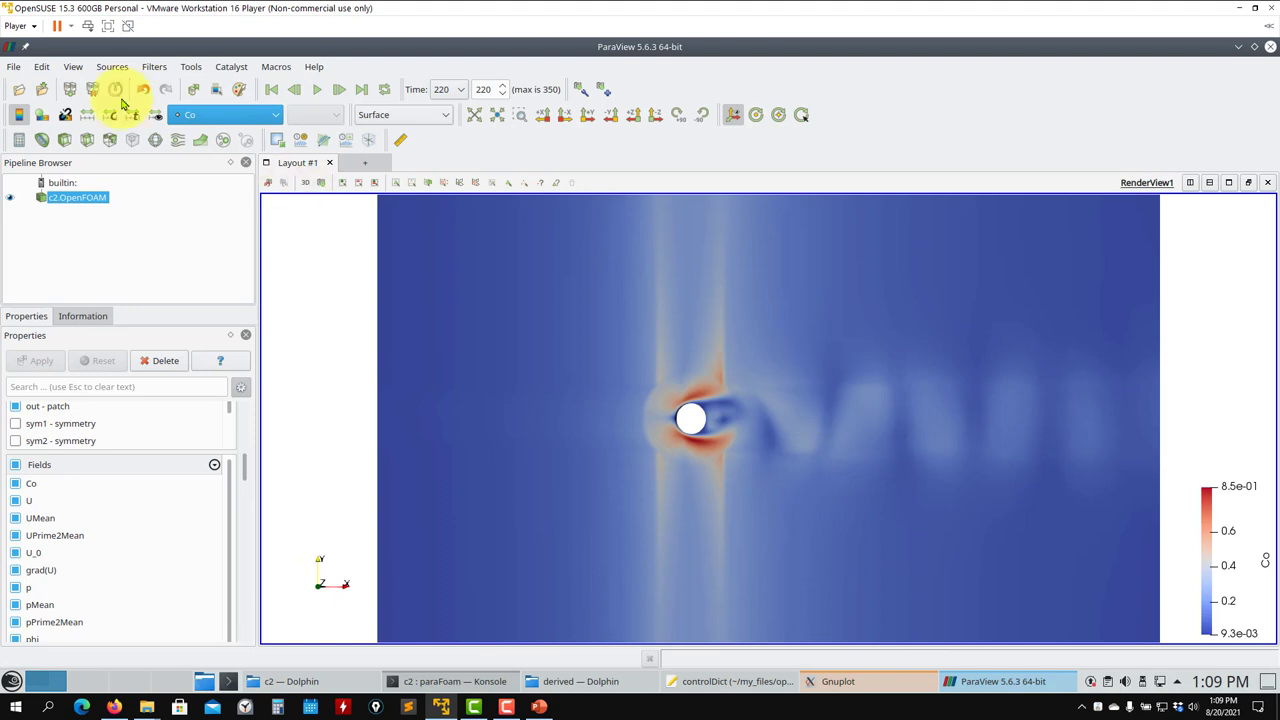
scroll(665, 400, up, 5)
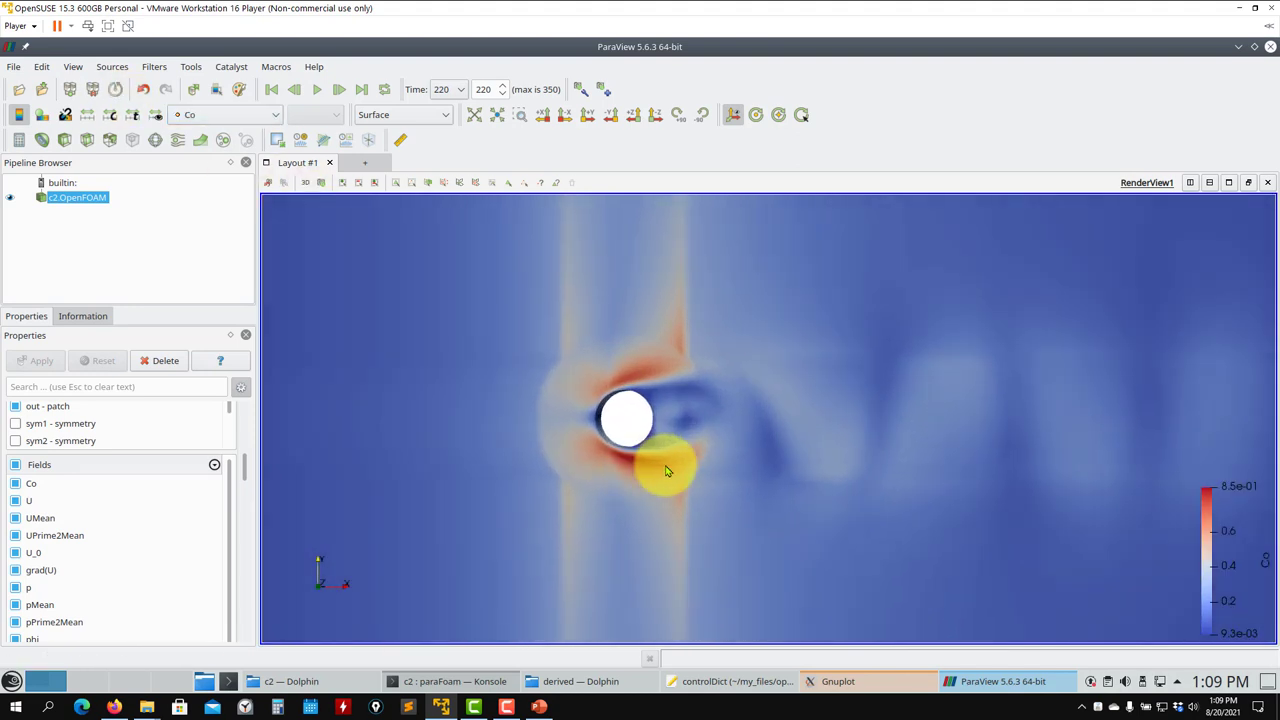
scroll(667, 471, down, 3)
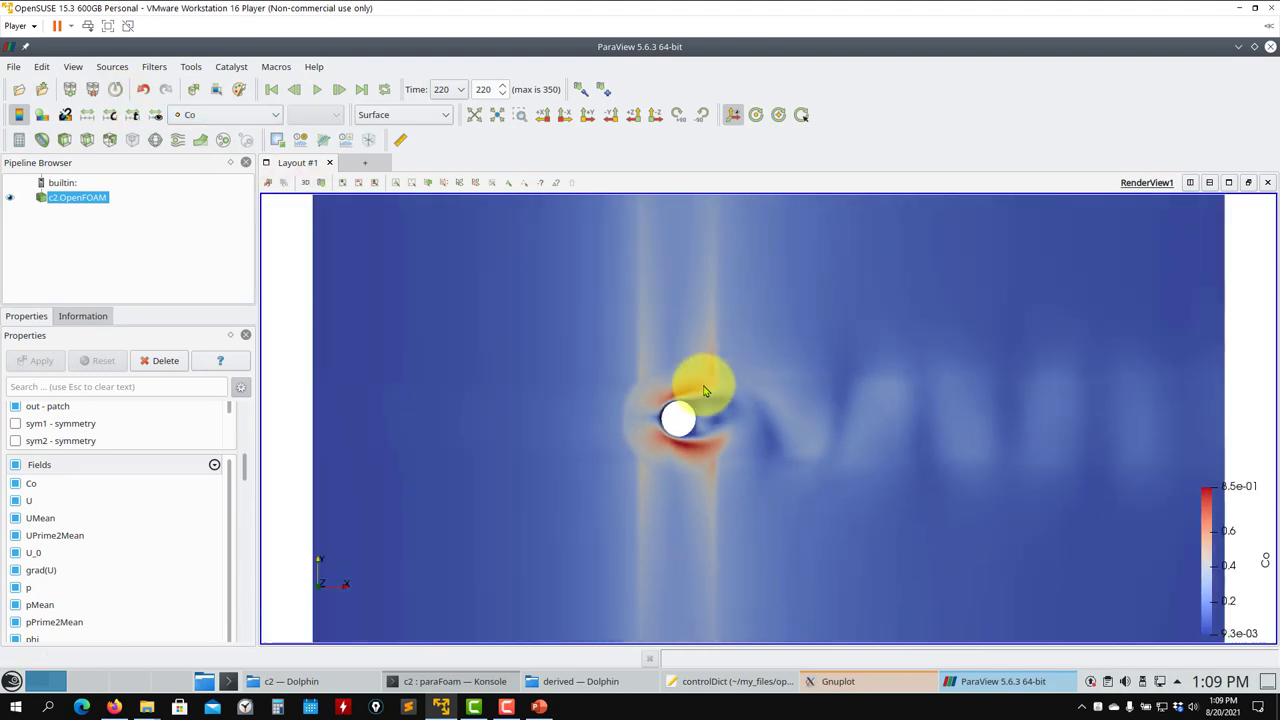
Color the domain by the mean velocity UMean and compare it with the instantaneous velocity U
click(253, 123)
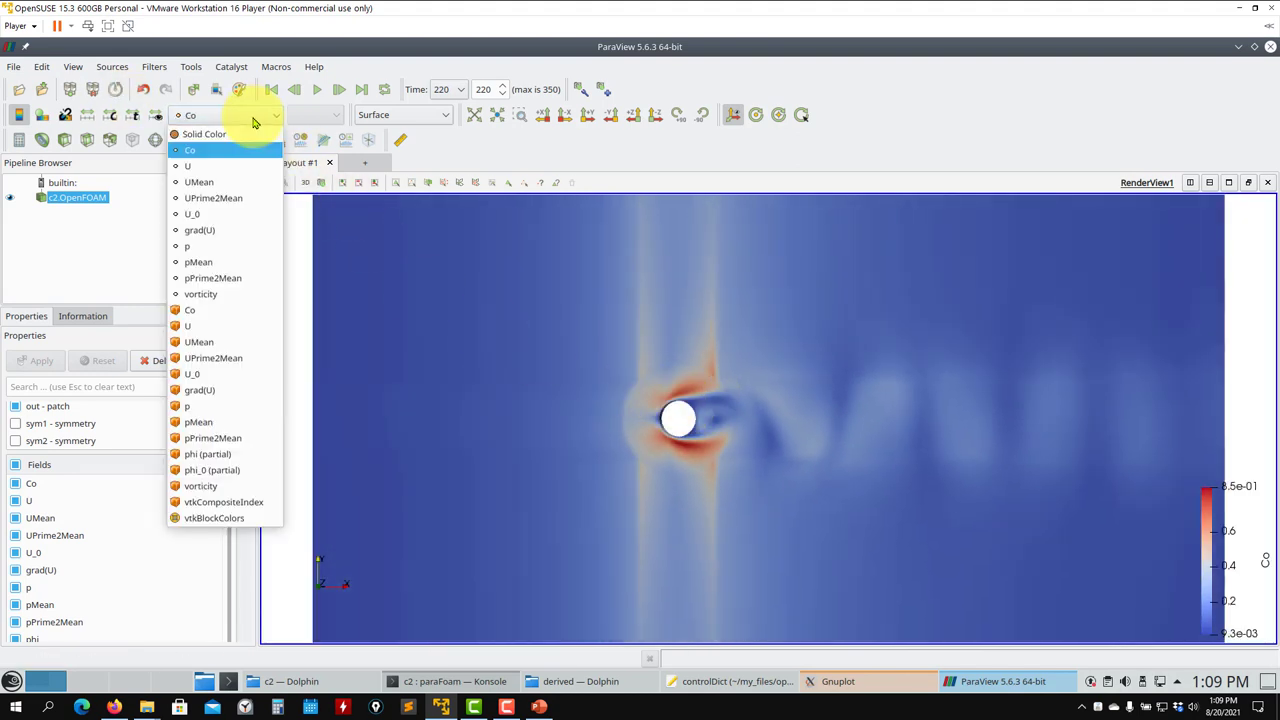
click(193, 187)
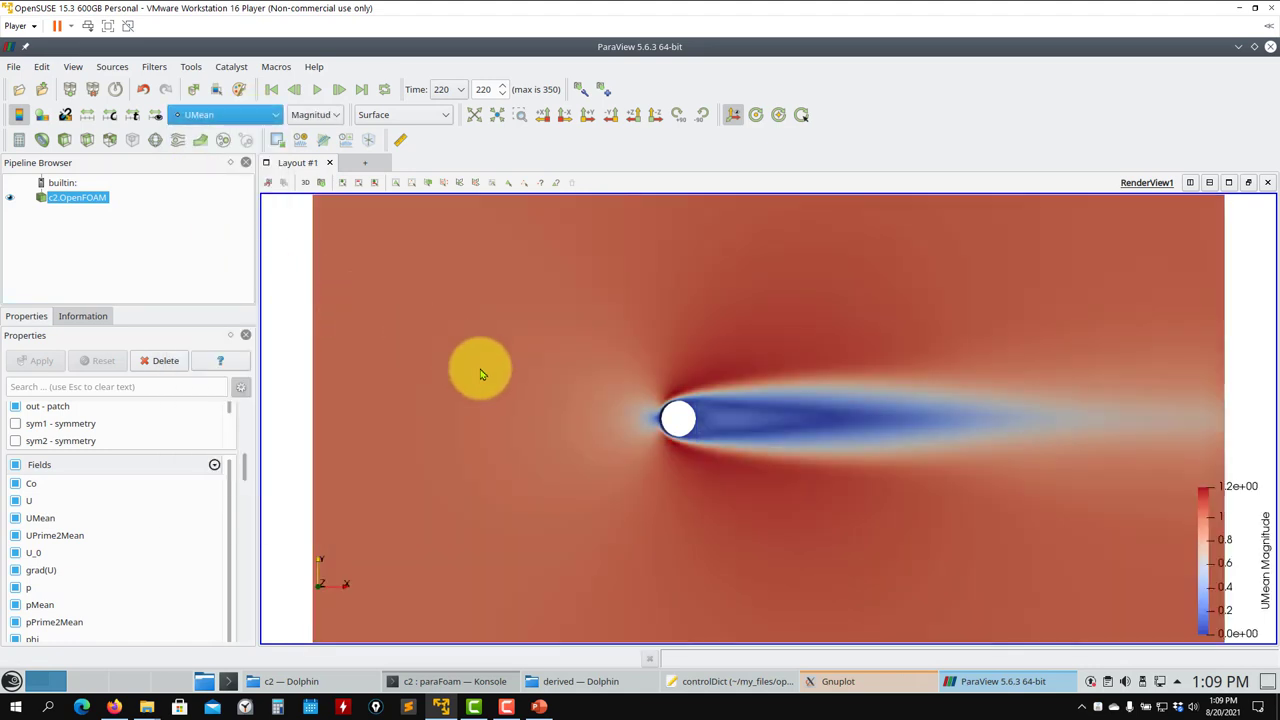
scroll(510, 385, down, 1)
click(223, 114)
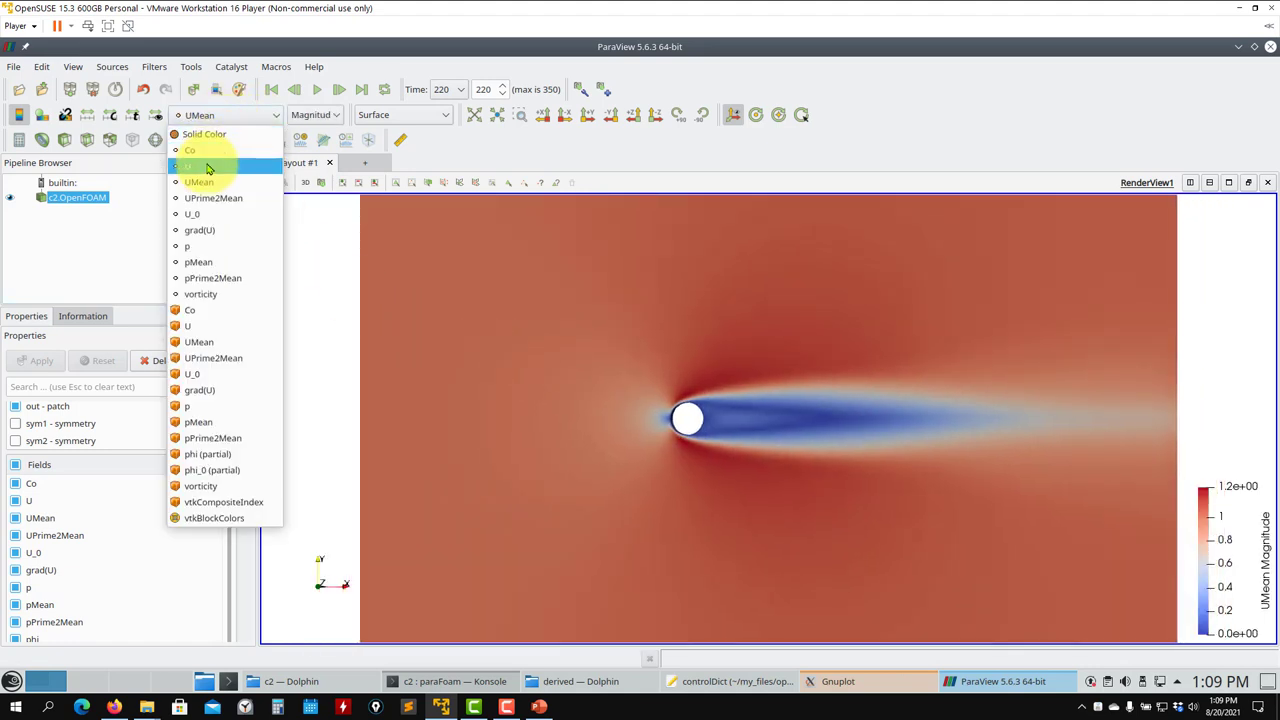
click(208, 167)
click(250, 114)
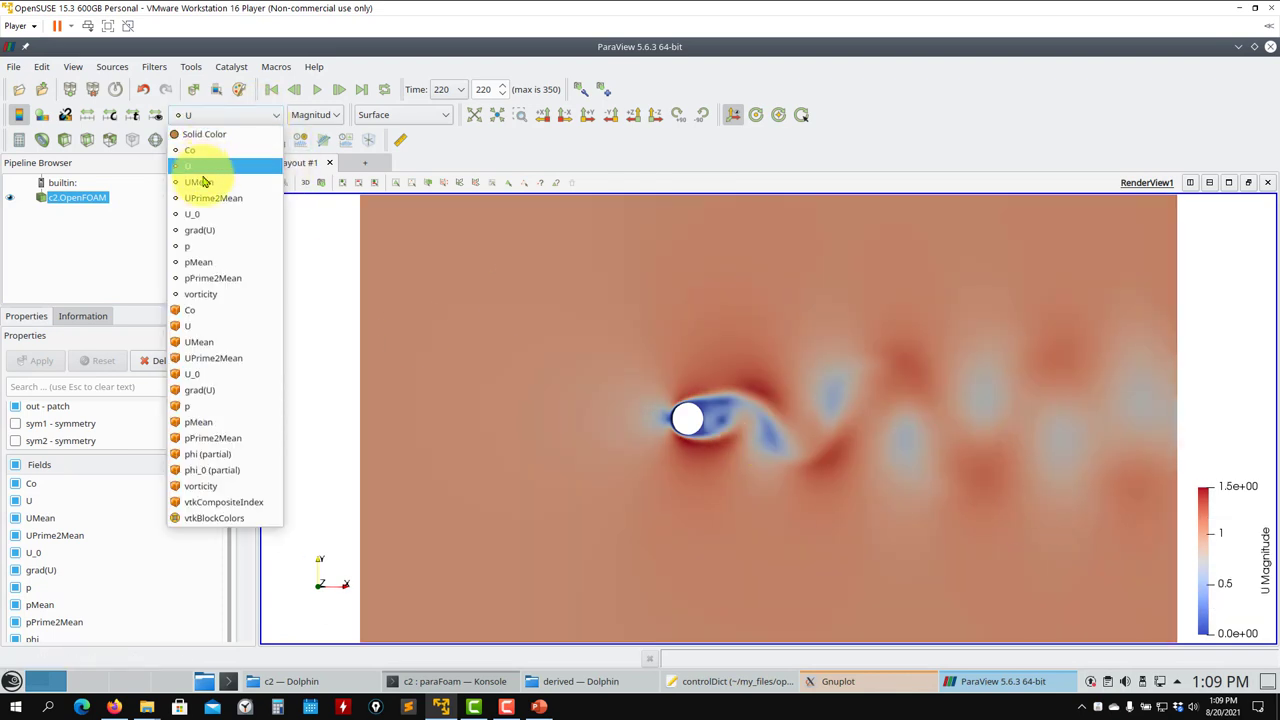
click(208, 184)
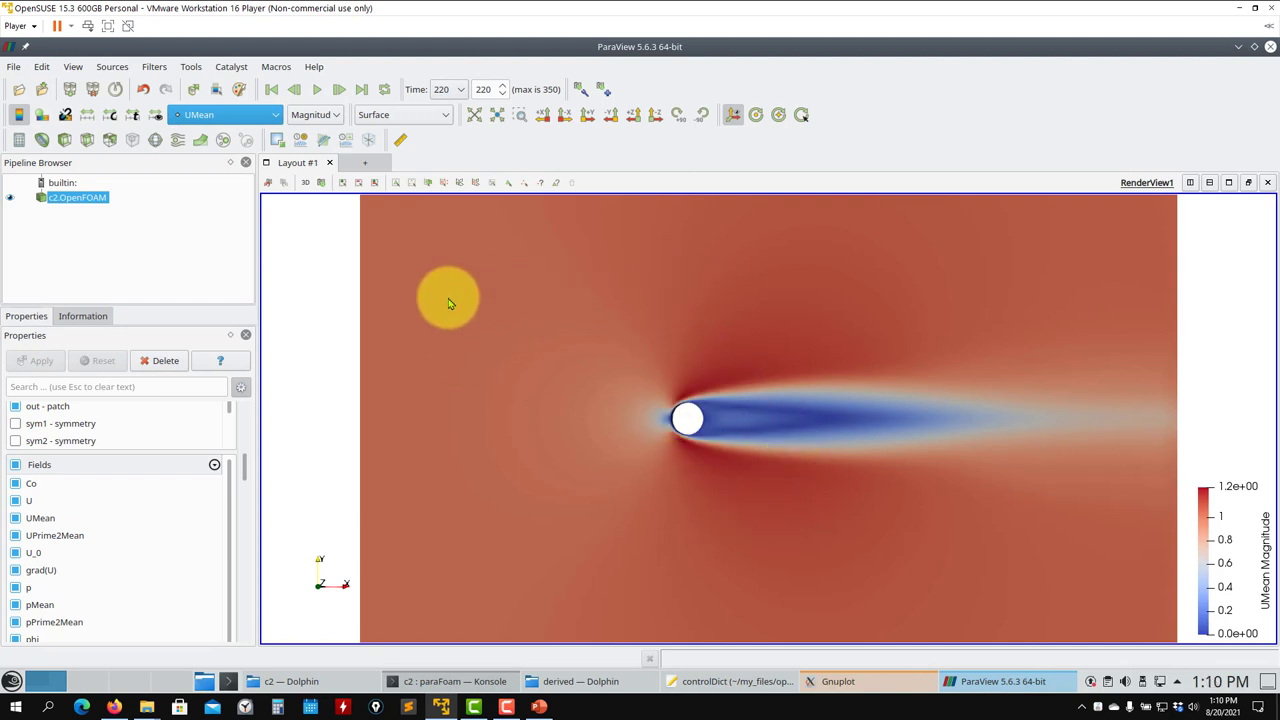
Color the domain by UPrime2Mean magnitude, examine it around the cylinder, and play the animation to time 225
click(252, 116)
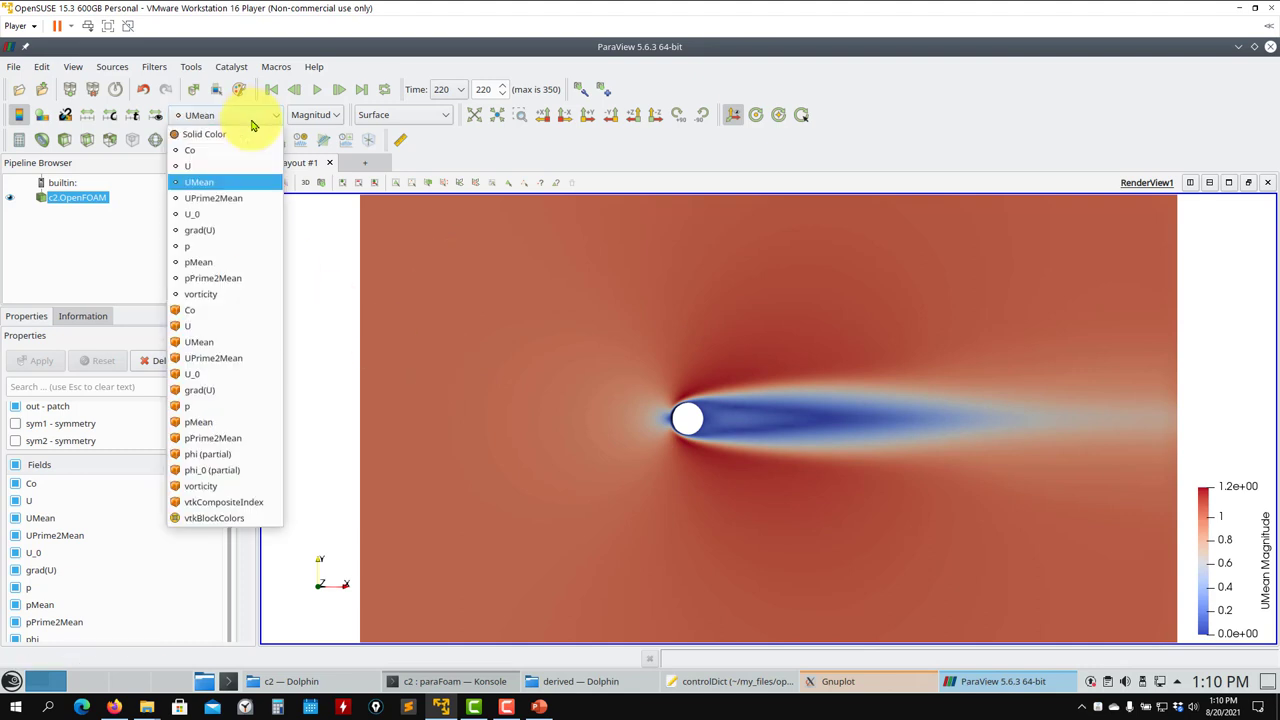
click(214, 201)
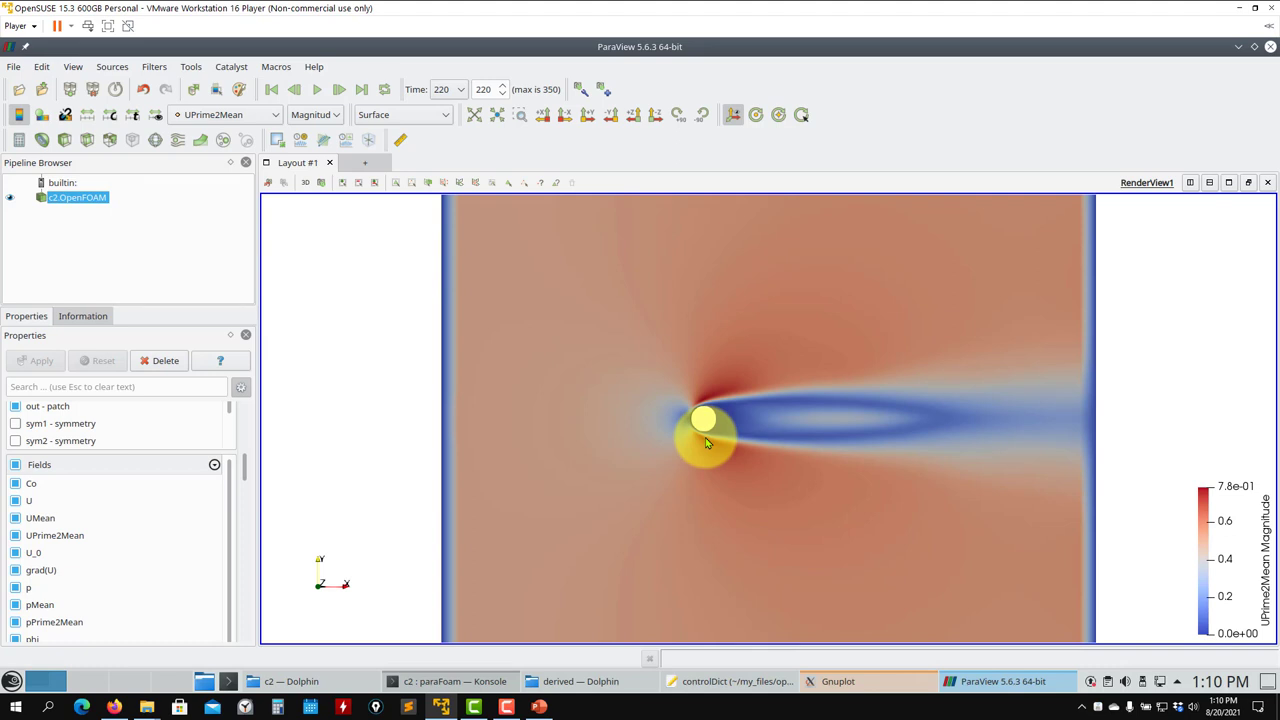
scroll(809, 500, up, 3)
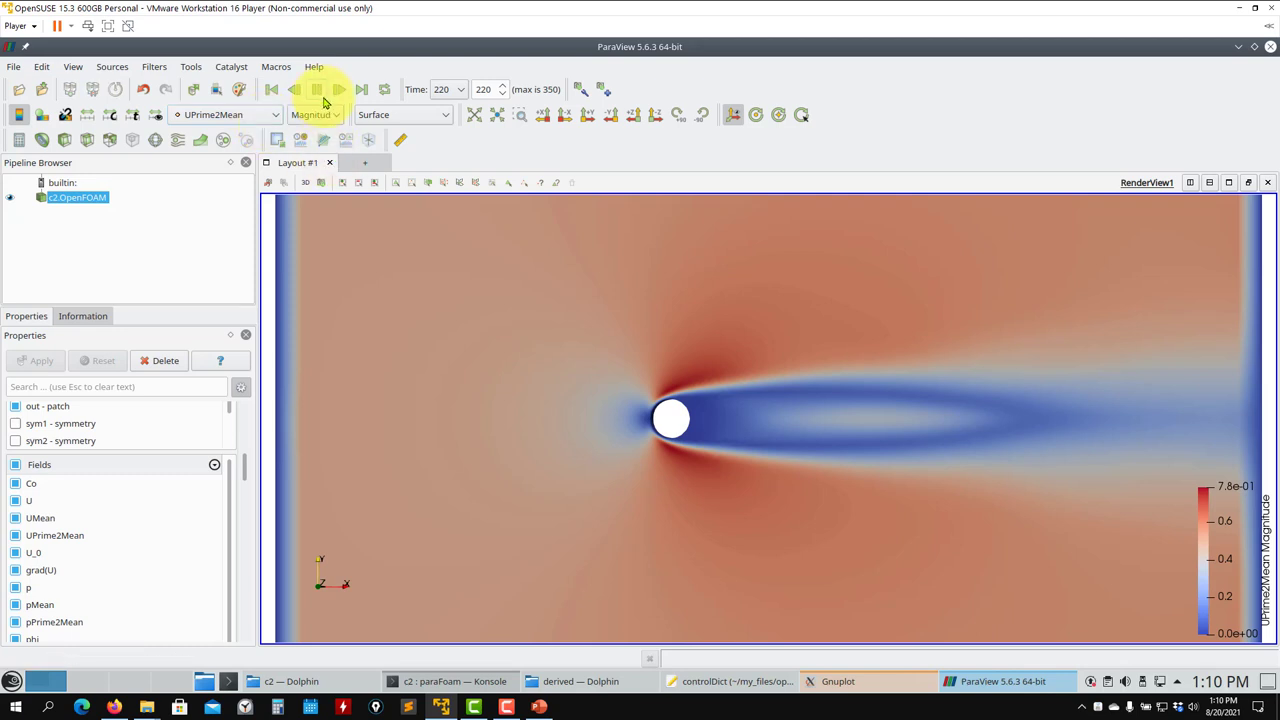
click(315, 90)
Color the domain by grad(U) magnitude and switch the render view to 2D interaction mode
click(225, 115)
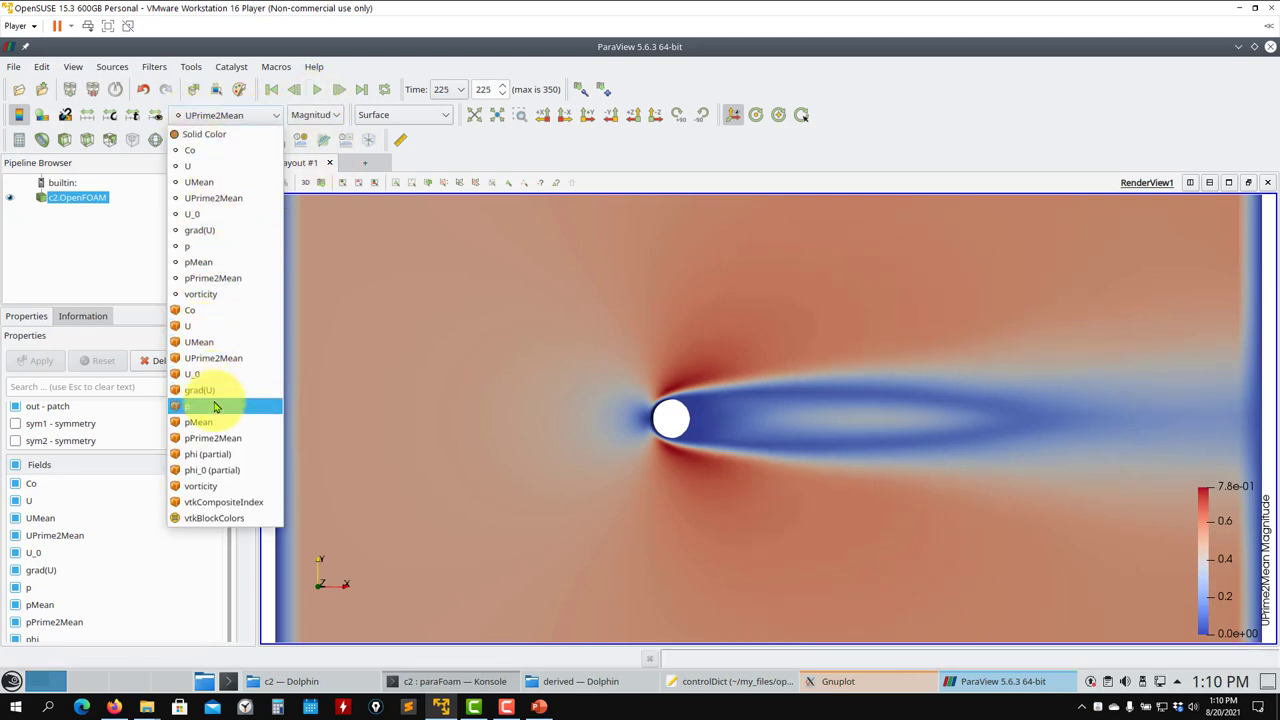
click(205, 230)
scroll(731, 345, up, 5)
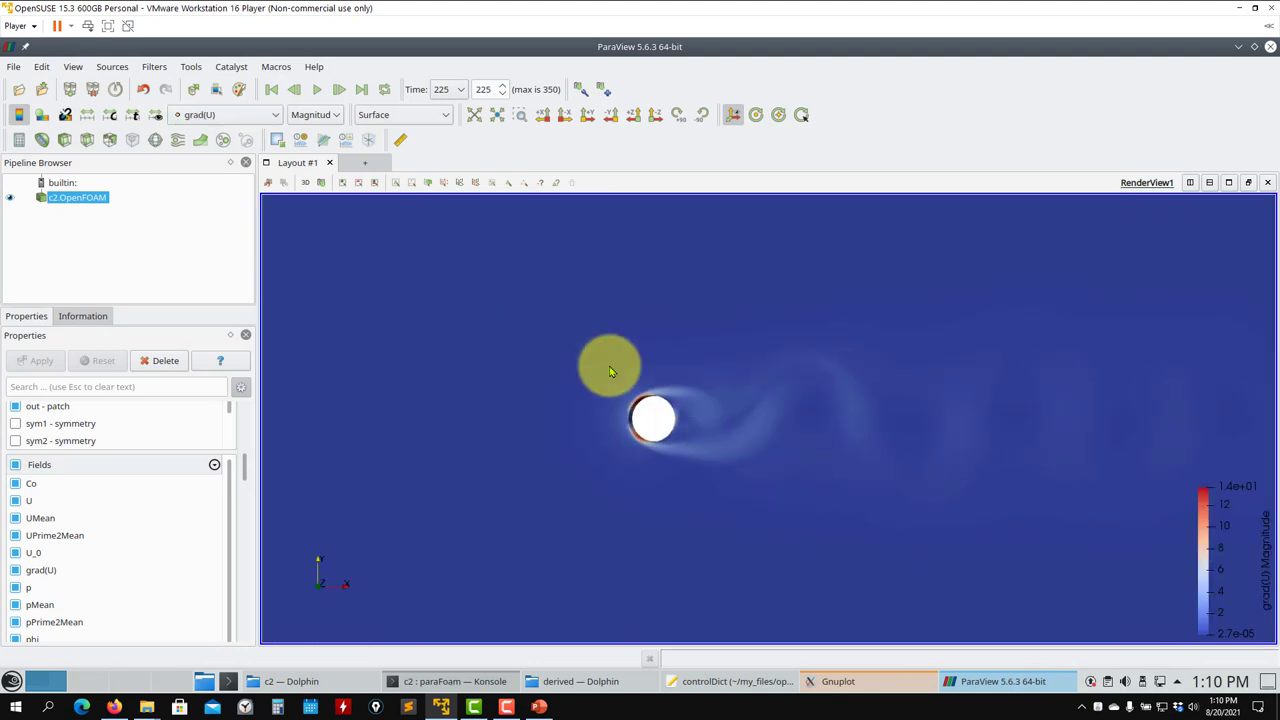
scroll(514, 406, down, 3)
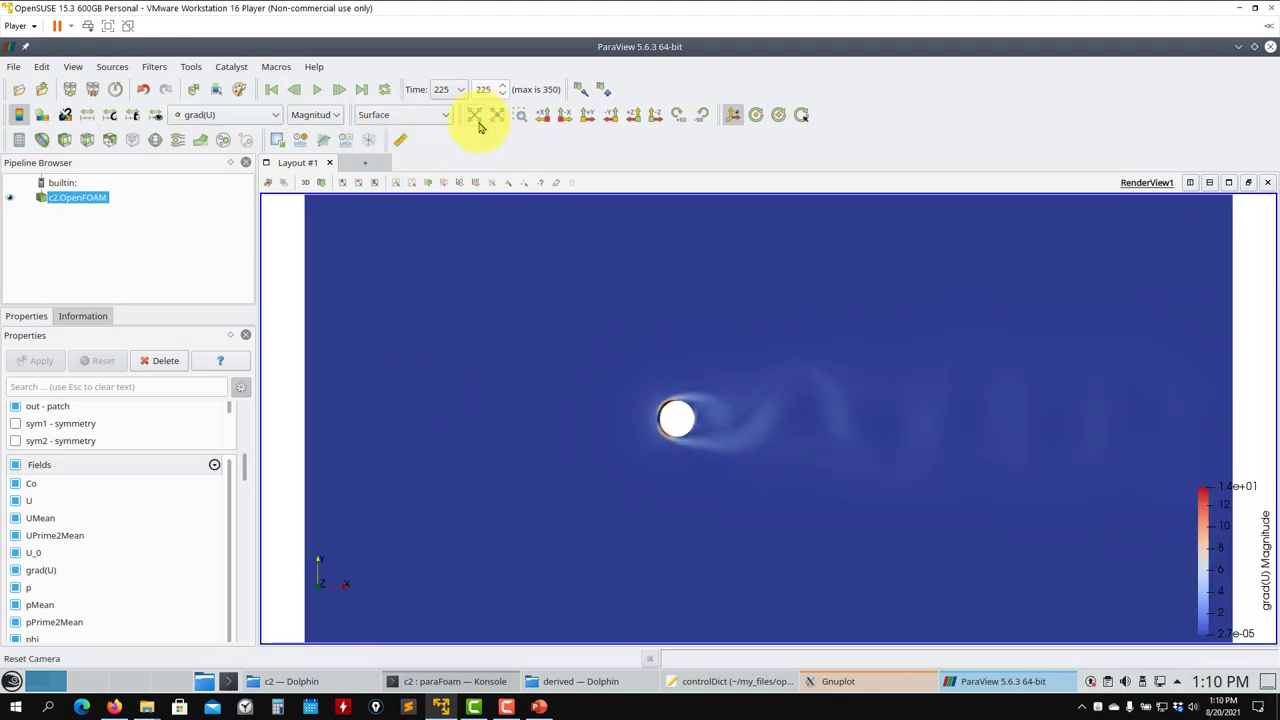
click(307, 183)
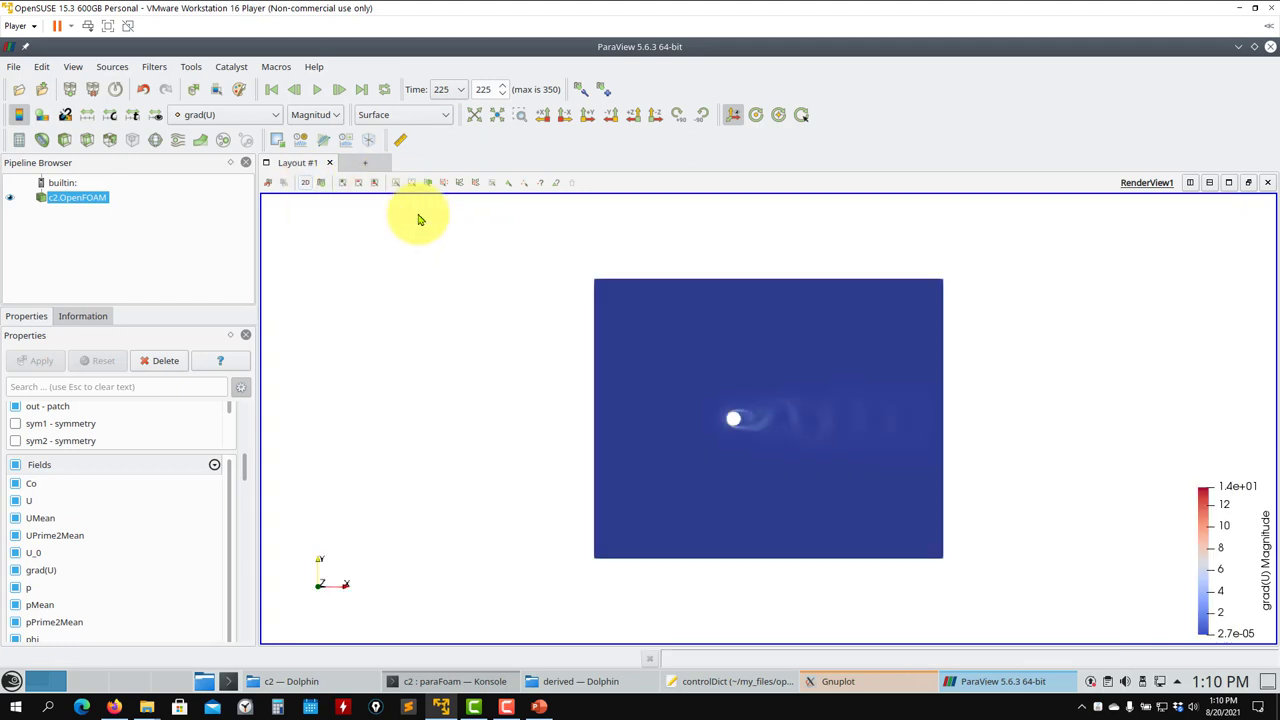
scroll(471, 394, up, 5)
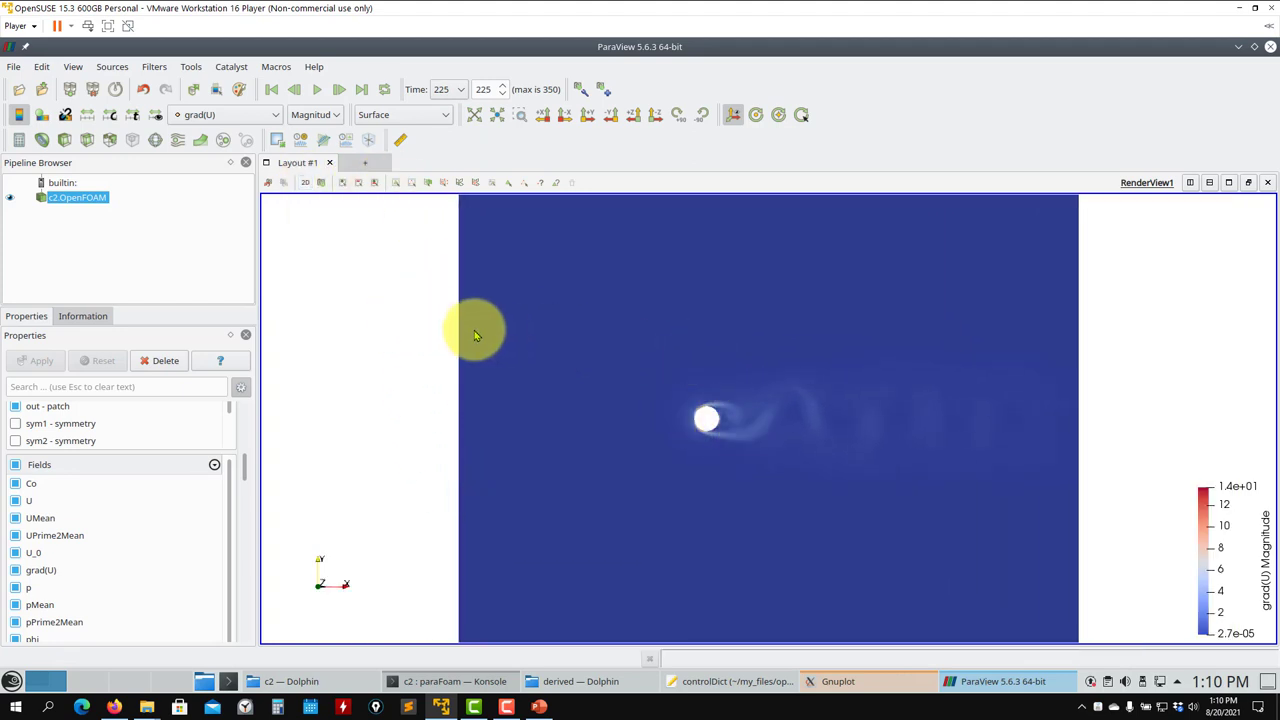
Add a Gradient Of Unstructured DataSet filter to c2.OpenFOAM with p as its scalar array
click(155, 67)
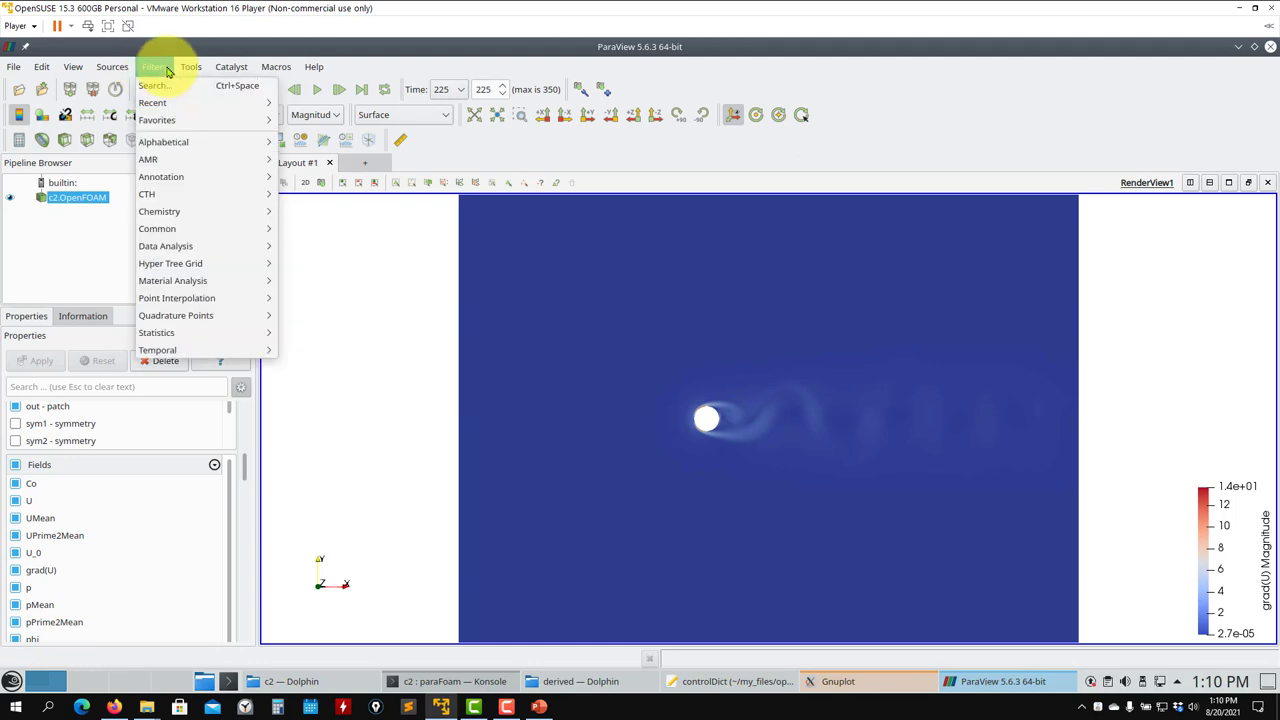
mouse_move(206, 140)
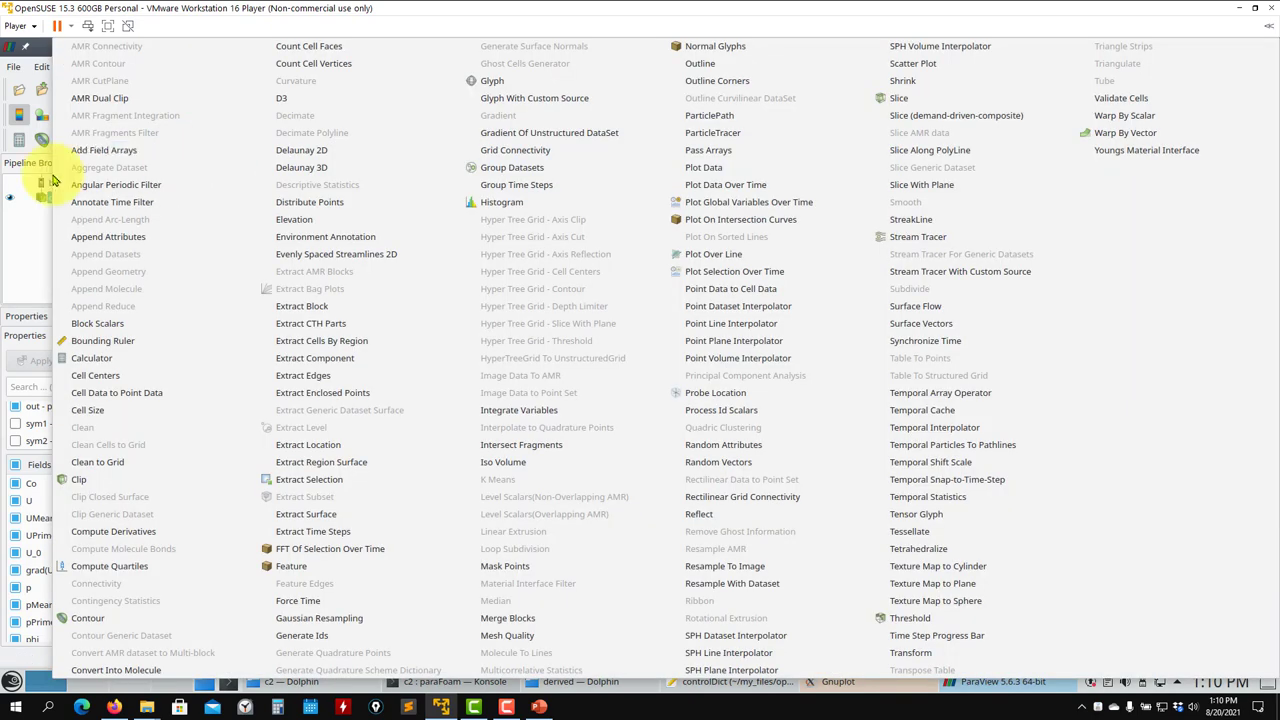
key(Escape)
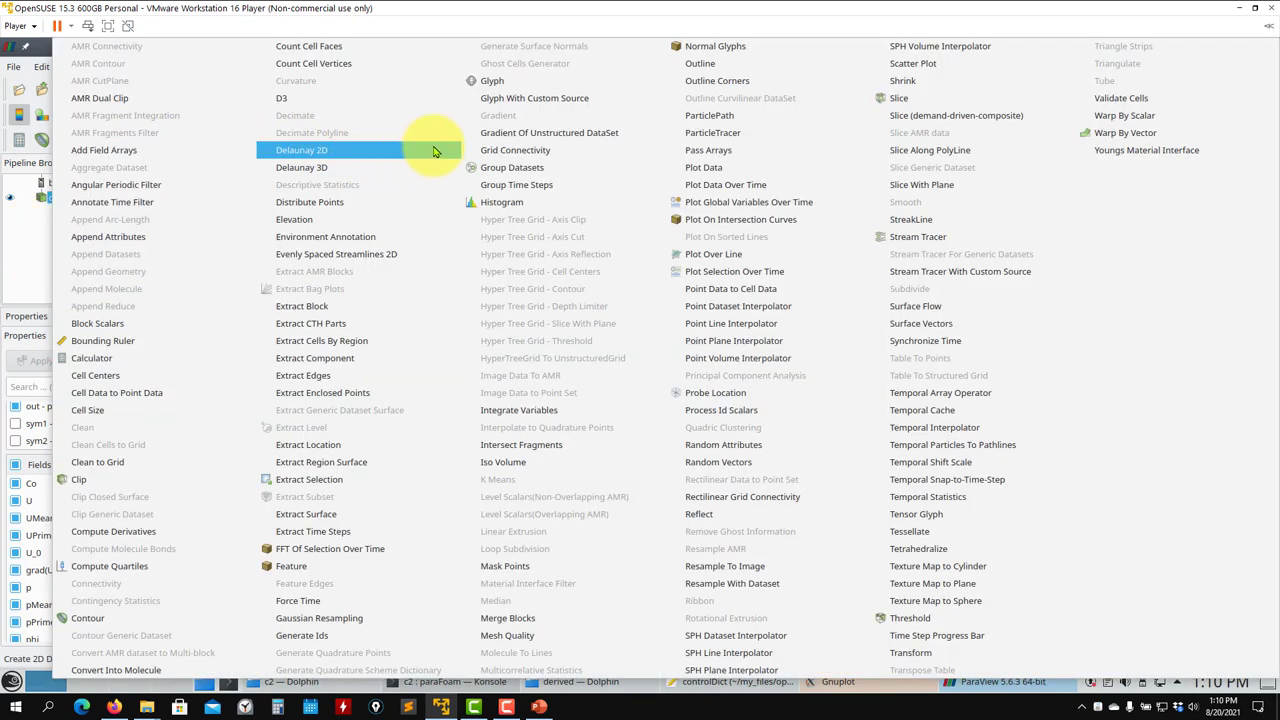
click(523, 133)
drag(244, 558, 263, 409)
click(215, 440)
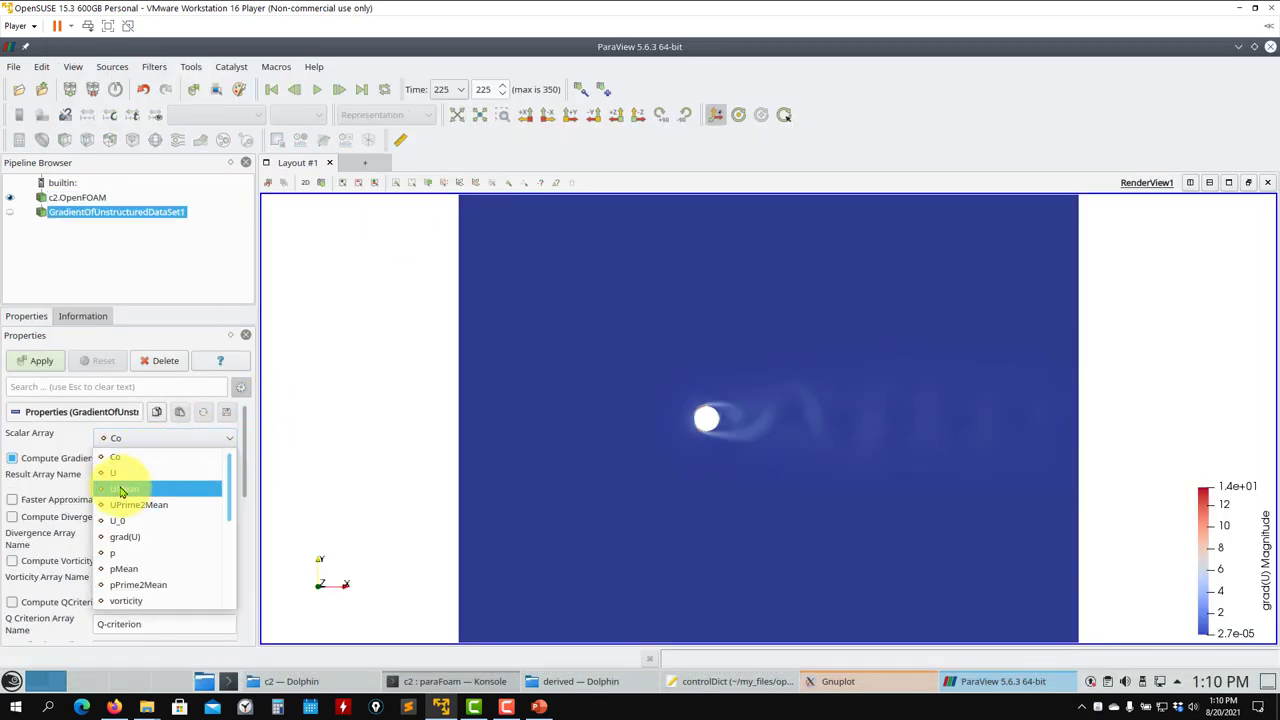
click(126, 552)
click(49, 363)
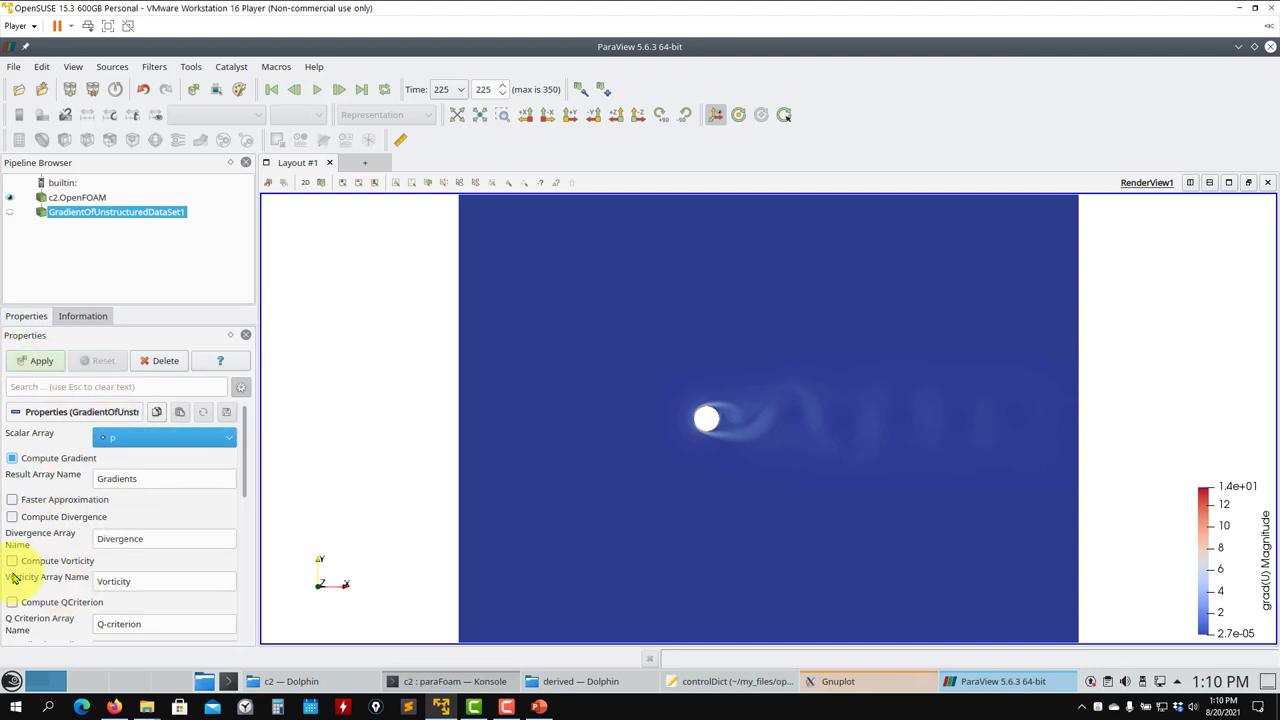
Enable vorticity computation in the gradient filter with the array name Vorticityparaview, and apply it
click(160, 590)
text(para)
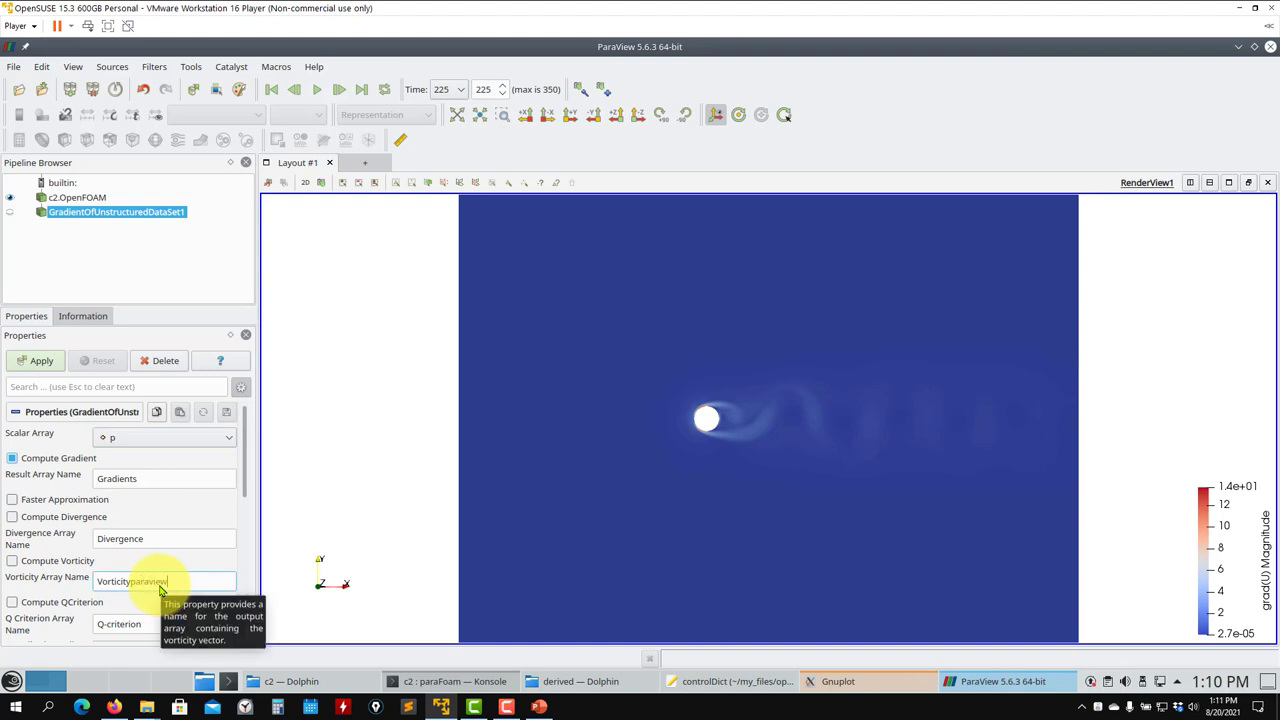
text(view)
click(12, 560)
click(45, 360)
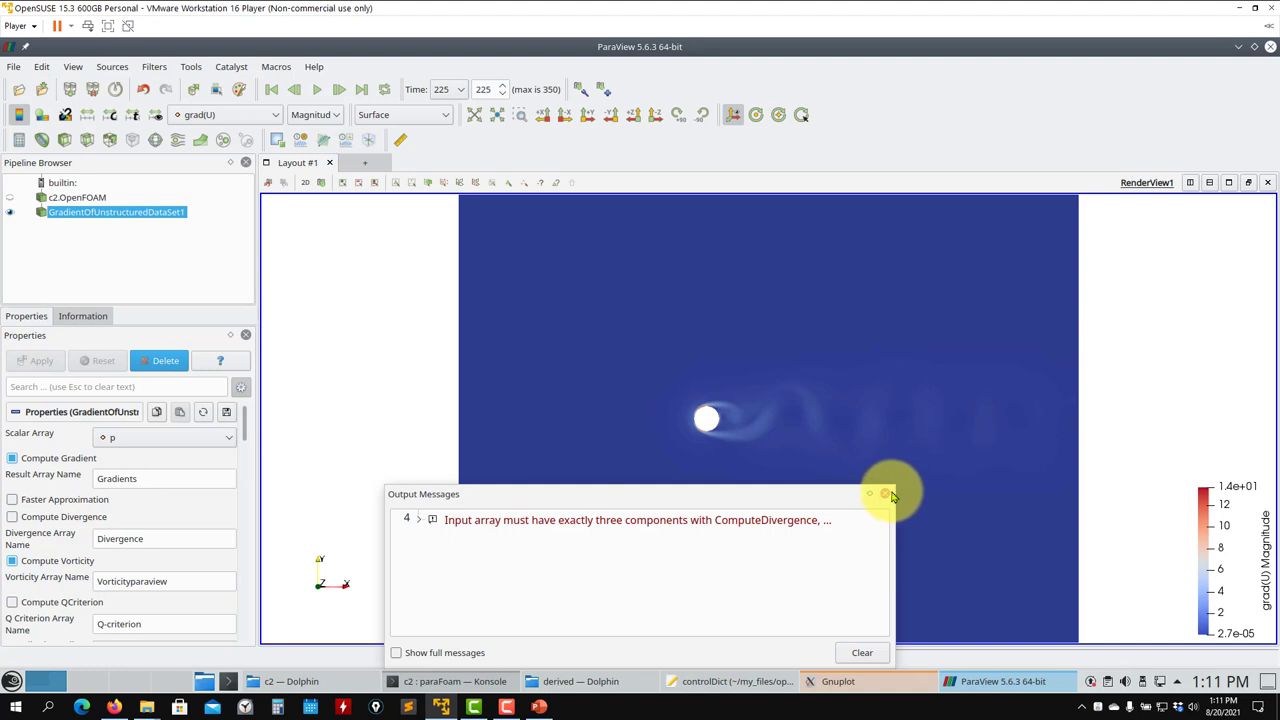
click(888, 494)
Change the gradient filter's scalar array to U and apply it
click(205, 440)
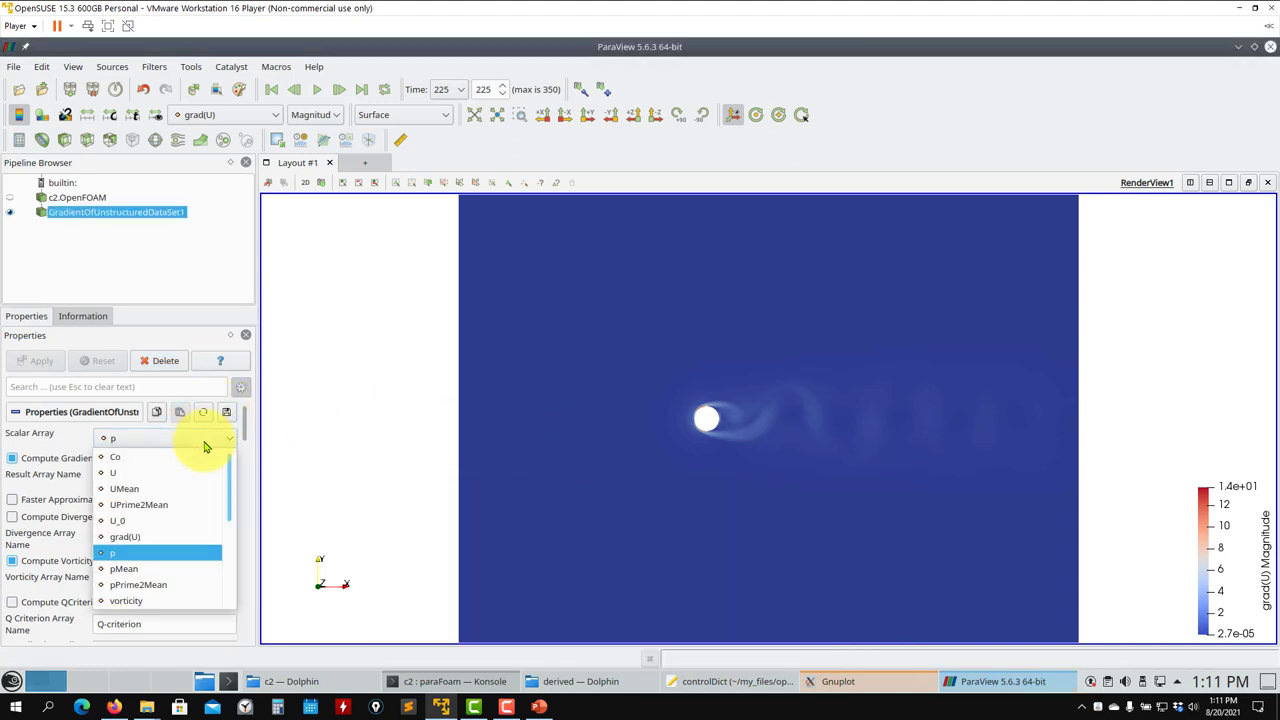
click(128, 472)
click(45, 362)
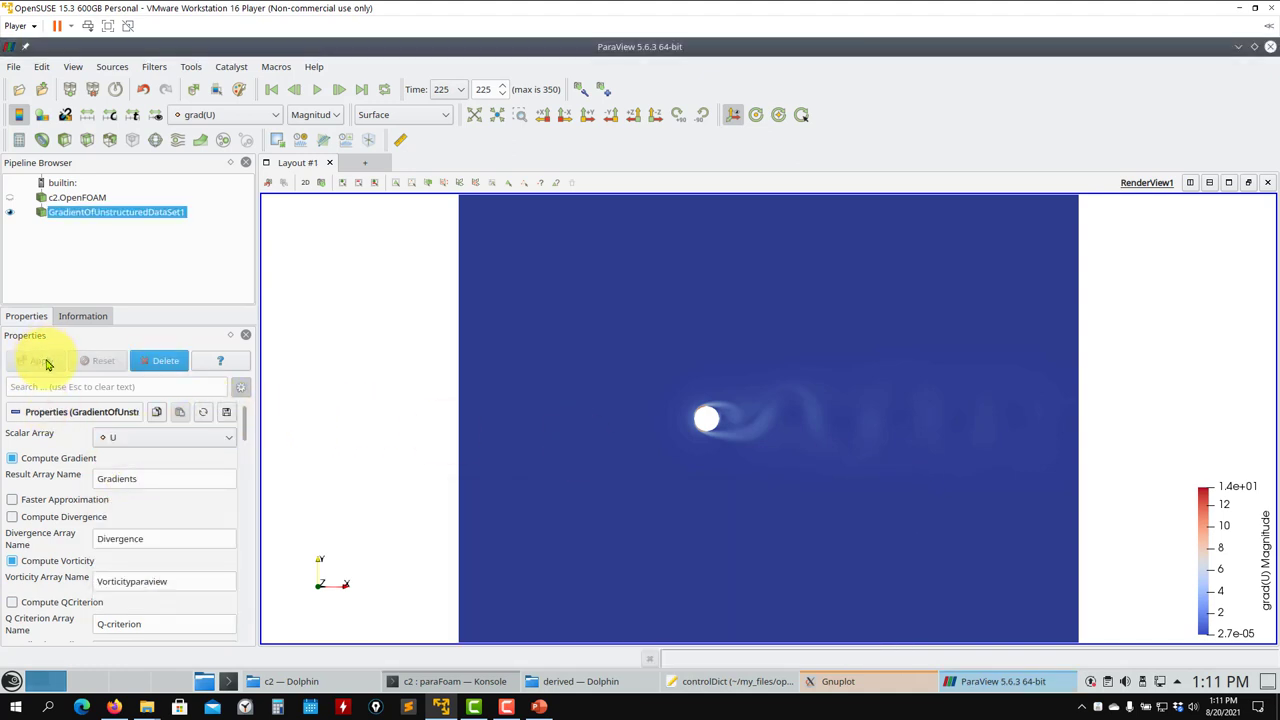
Color the gradient filter's result by Gradients and by Vorticityparaview to inspect both computed arrays
click(226, 115)
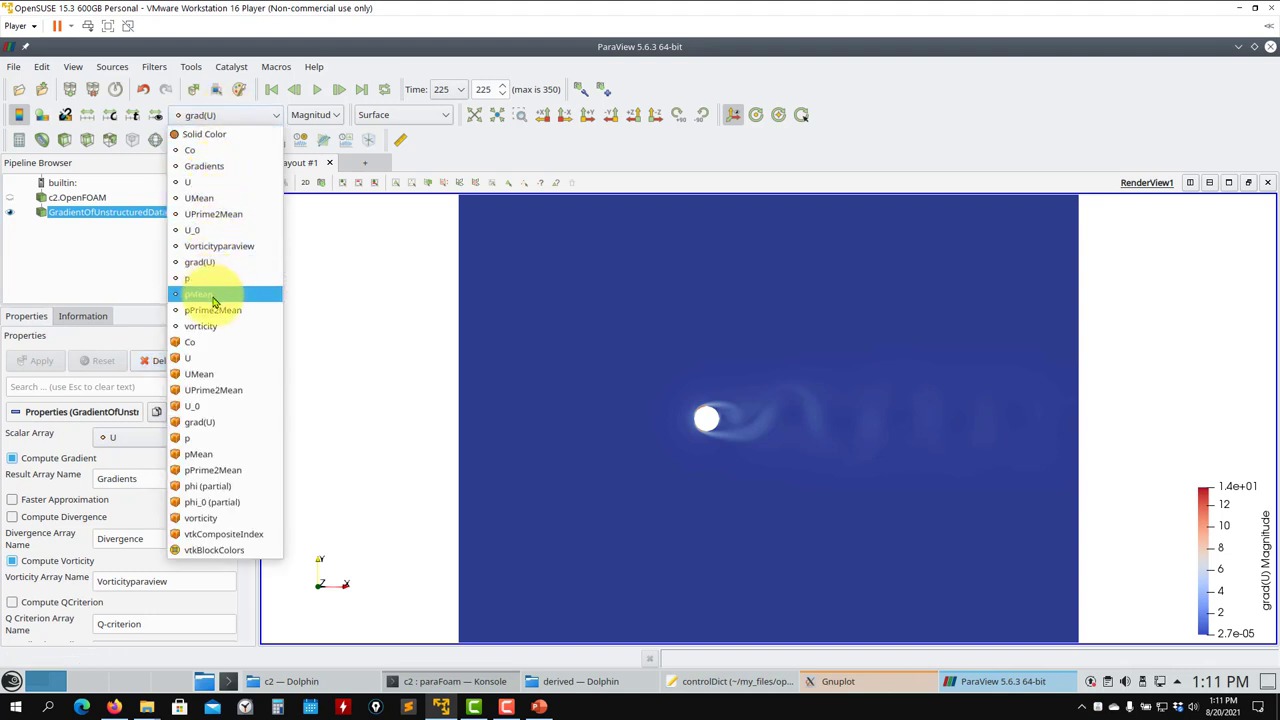
click(214, 172)
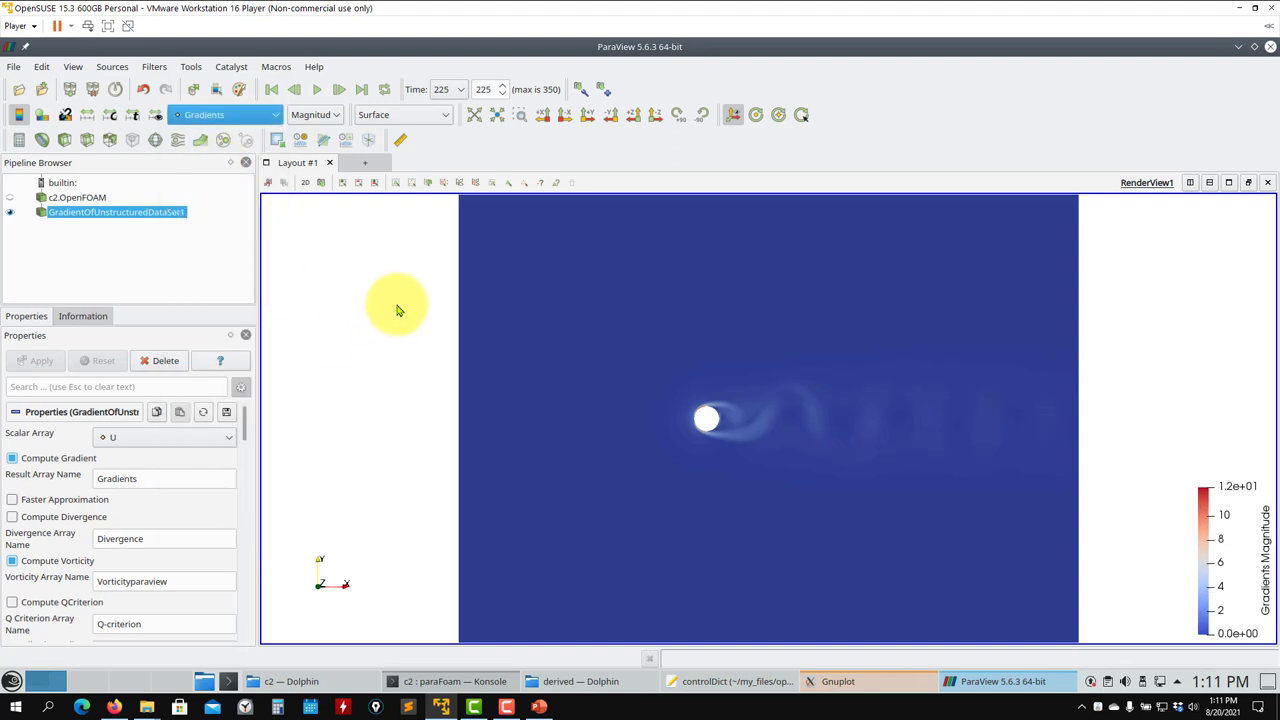
click(268, 119)
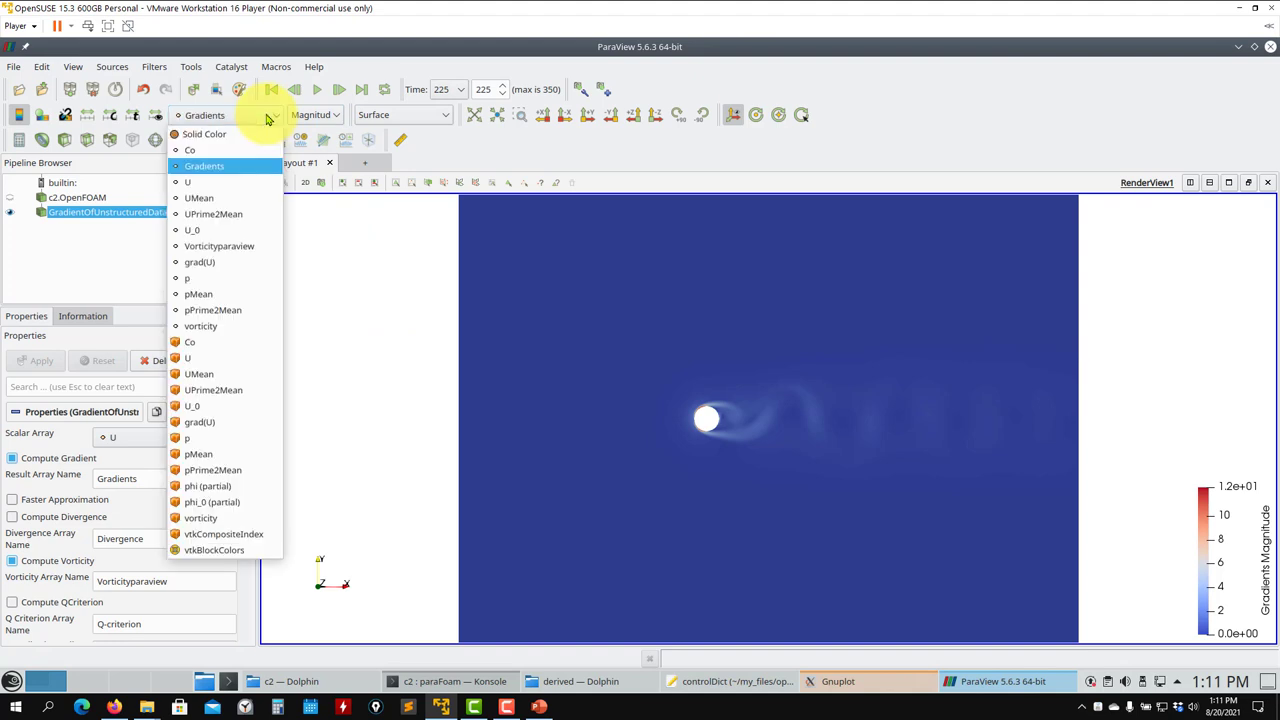
click(221, 245)
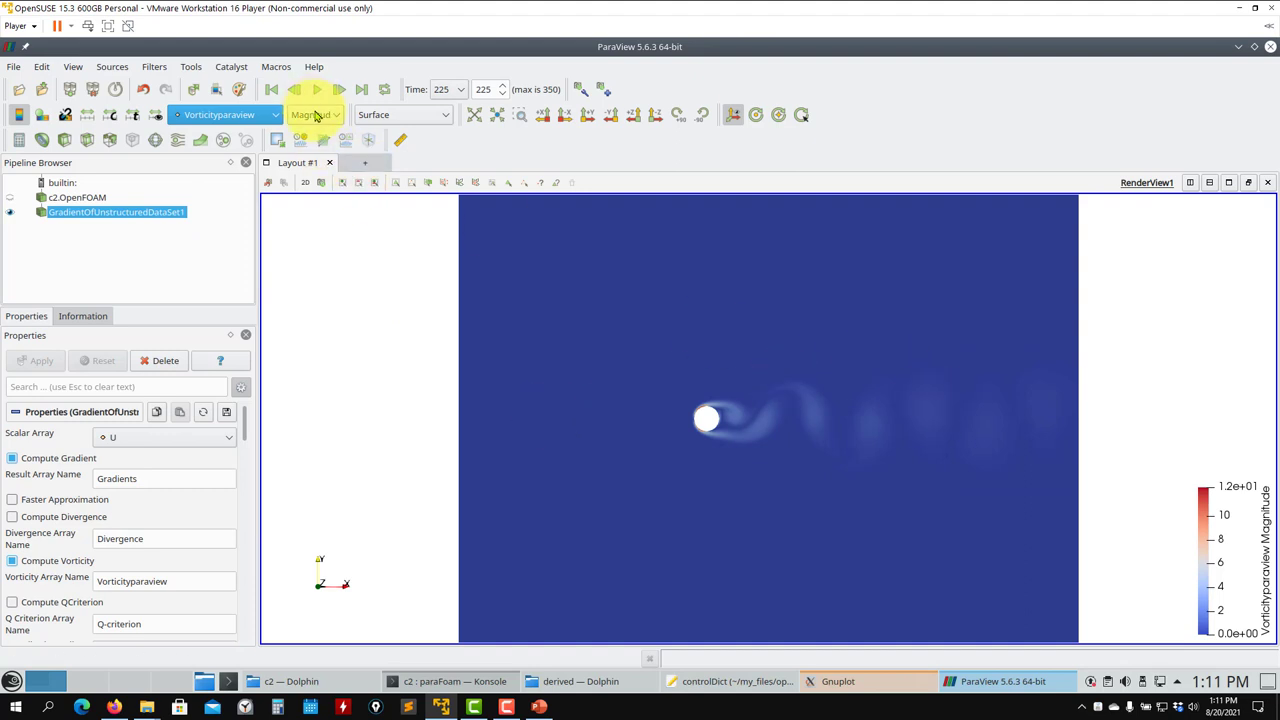
click(307, 193)
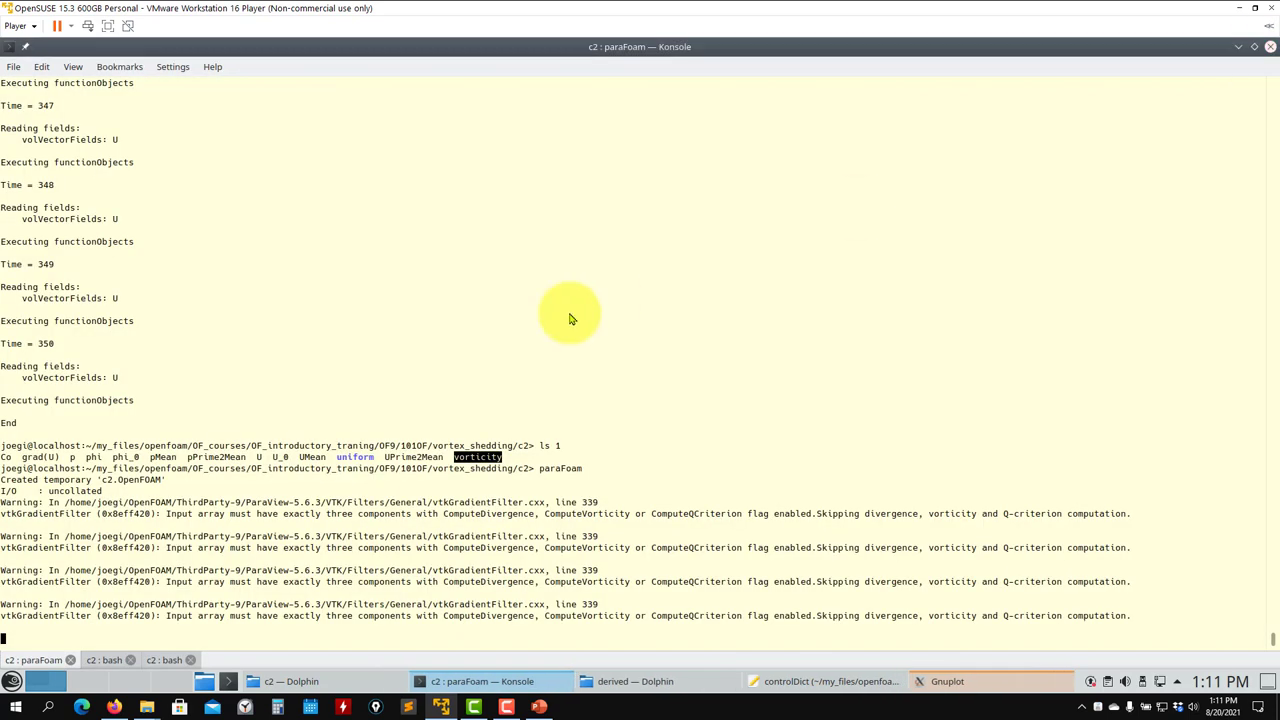
Close ParaView, clear the Konsole terminal, and list the contents of the c2 case directory
click(1270, 46)
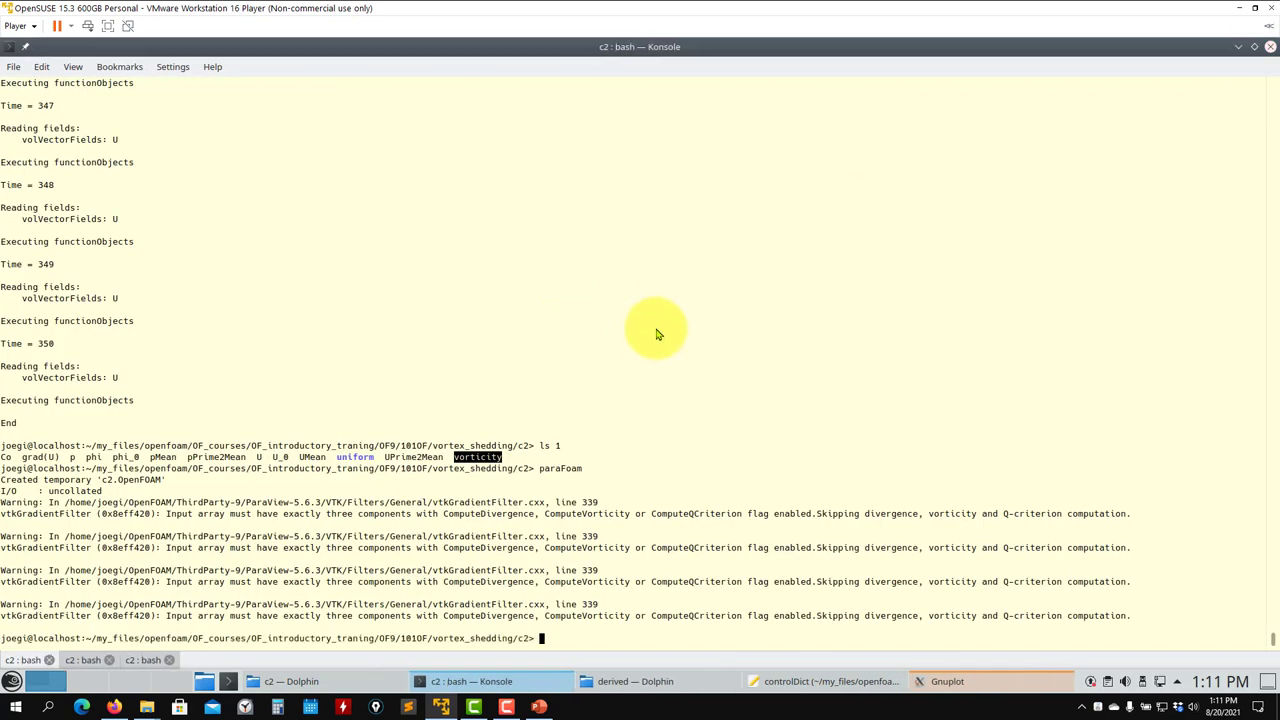
text(clear)
key(Return)
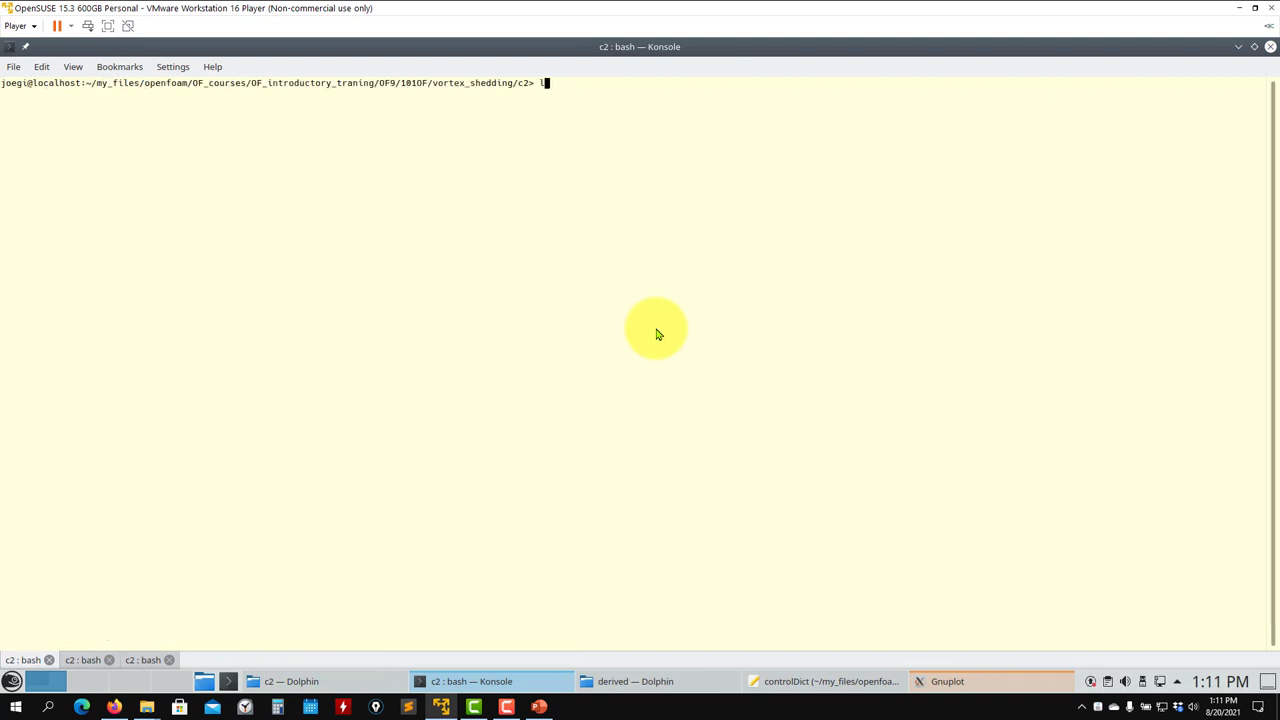
text(ls)
key(Return)
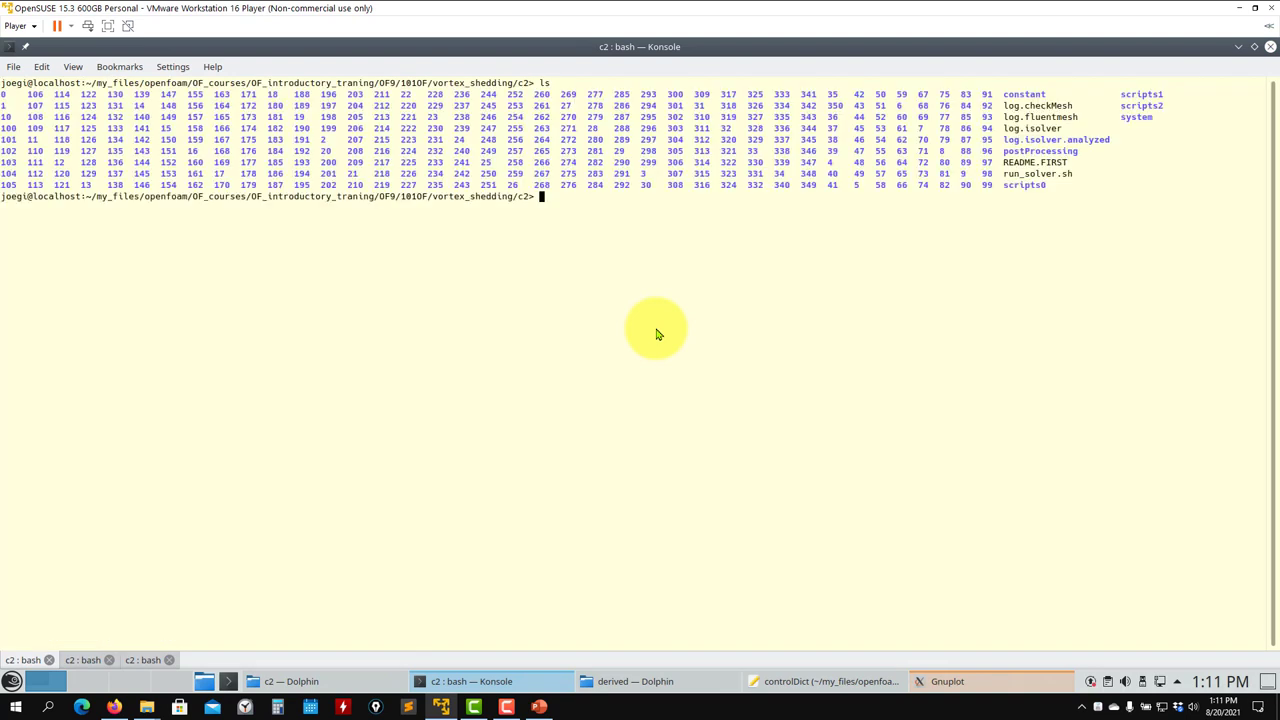
Clean the c2 case with foamCleanTutorials and list the remaining files
text(foamCleanTutorials)
key(Return)
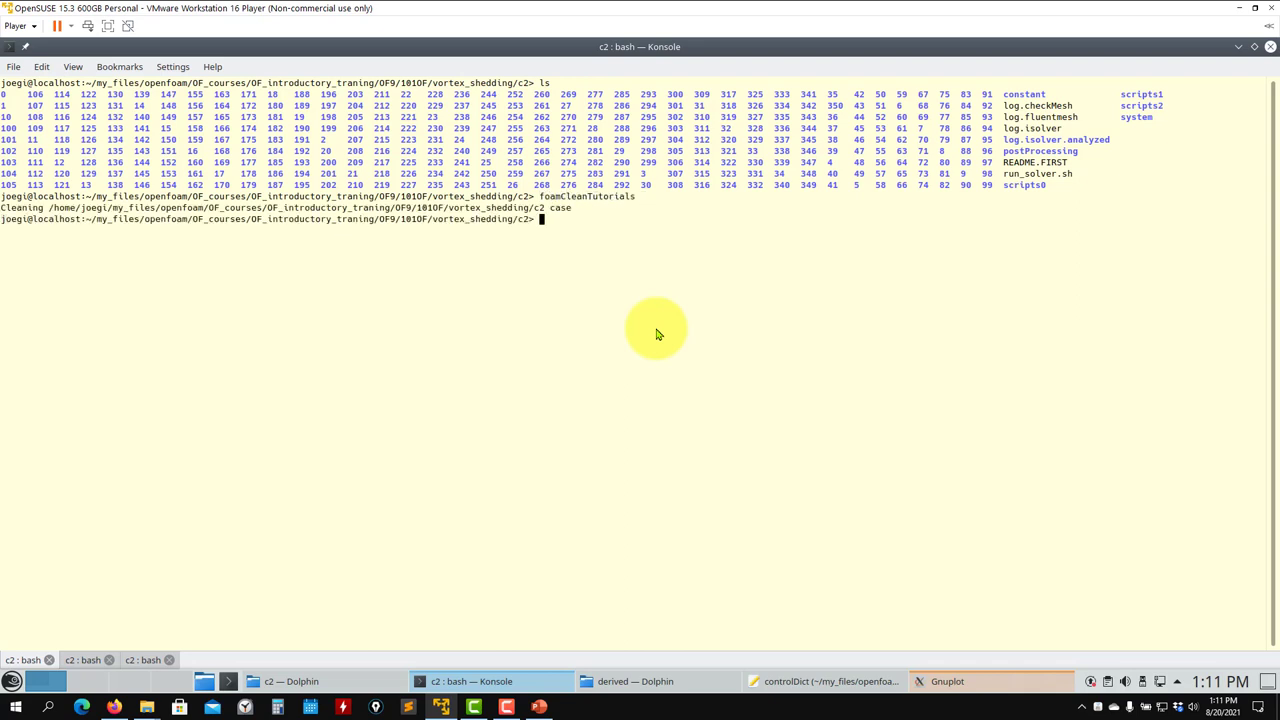
text(ls)
key(Return)
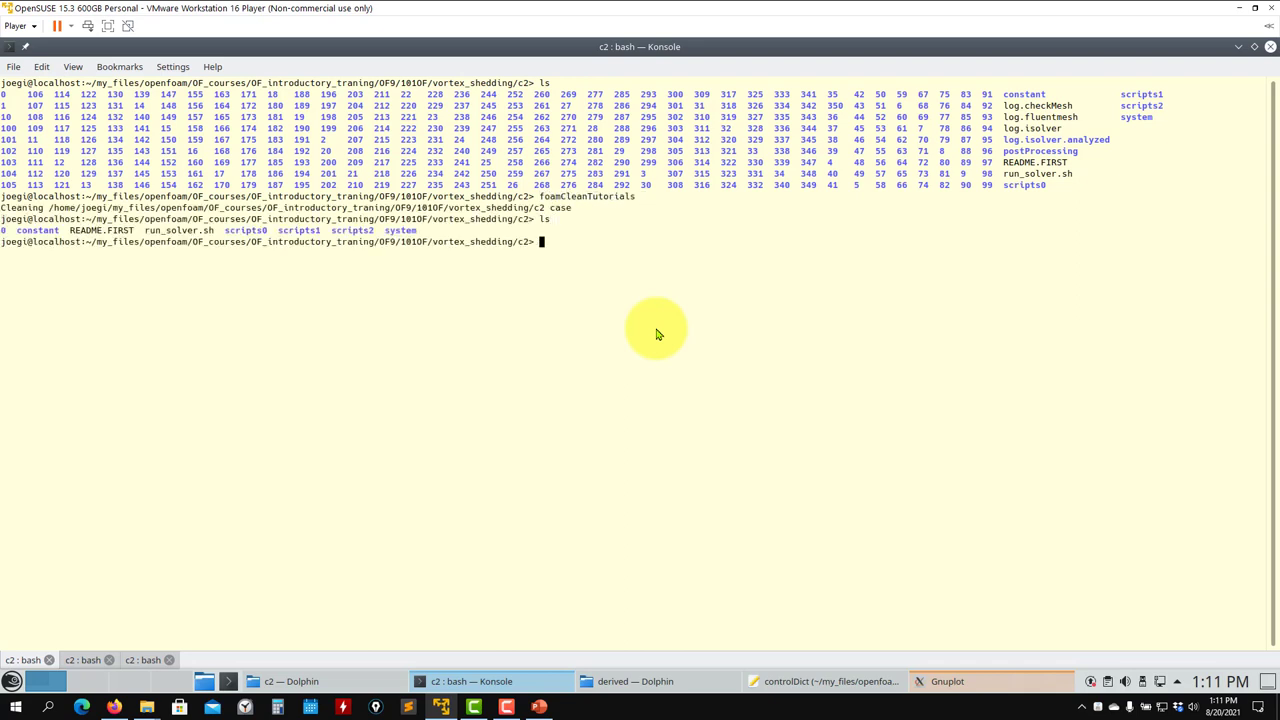
Change to the sibling case directory c1 and list its contents
text(cd ..)
key(Return)
text(cd c1)
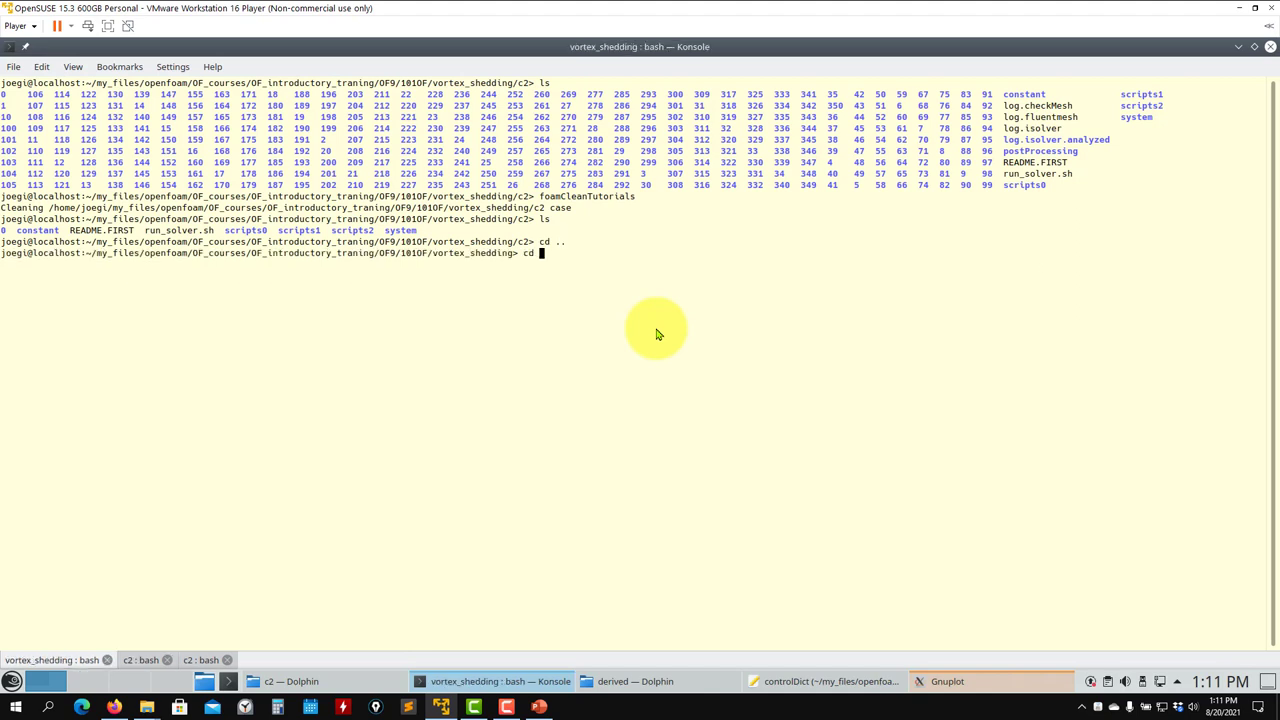
key(Return)
text(ls)
key(Return)
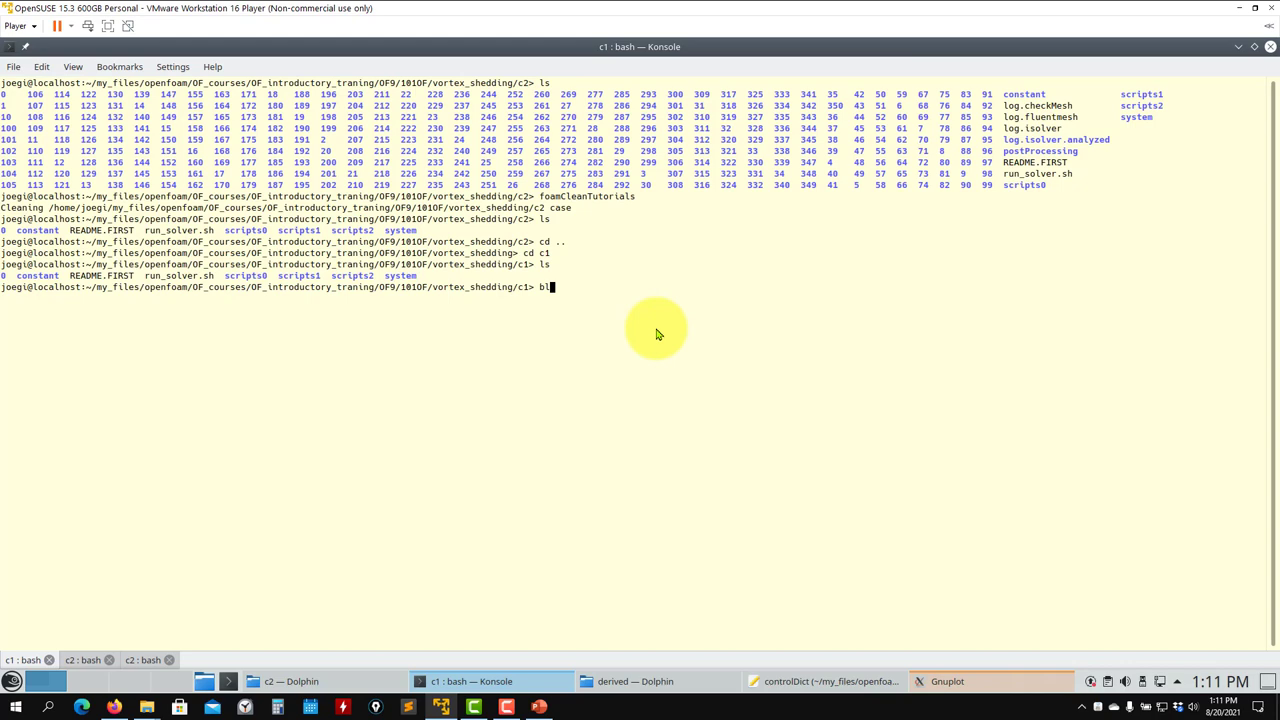
Generate the c1 case mesh with blockMesh and list the case directory
text(blockMesh)
key(Return)
text(ls)
key(Return)
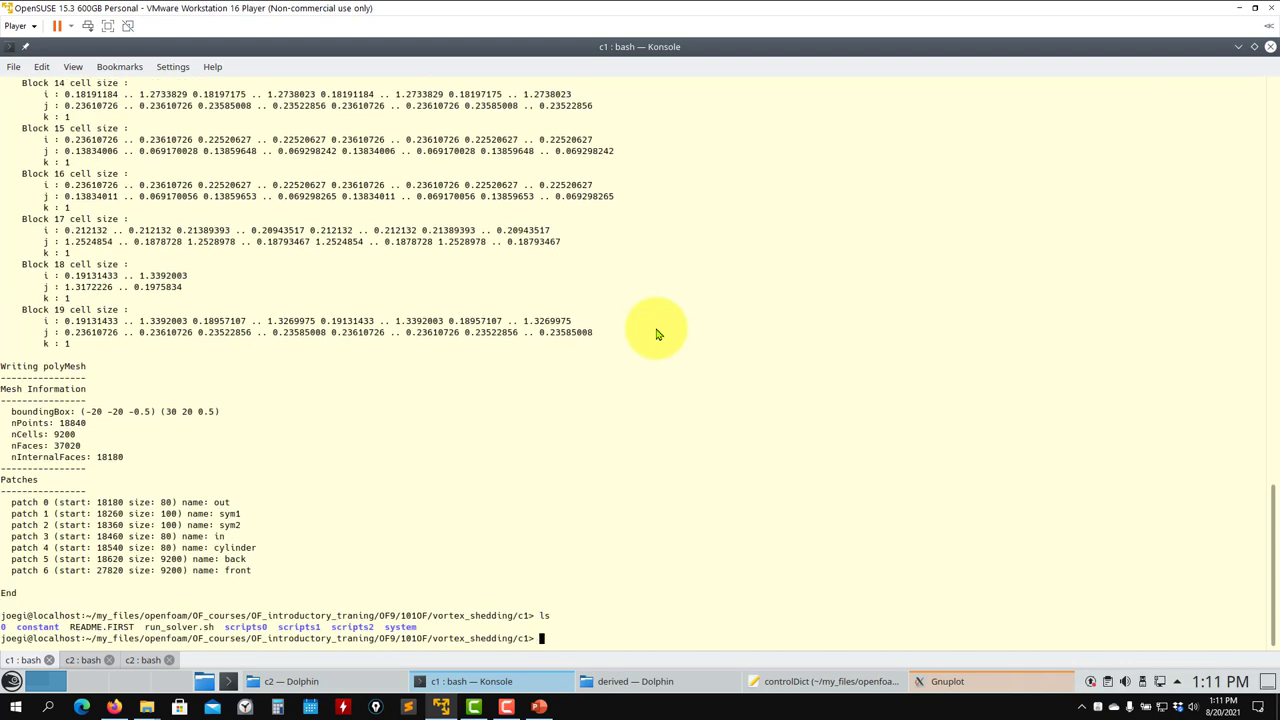
Print the contents of the c1 case's run_solver.sh script in the terminal
text(cat run_solver.sh)
key(Return)
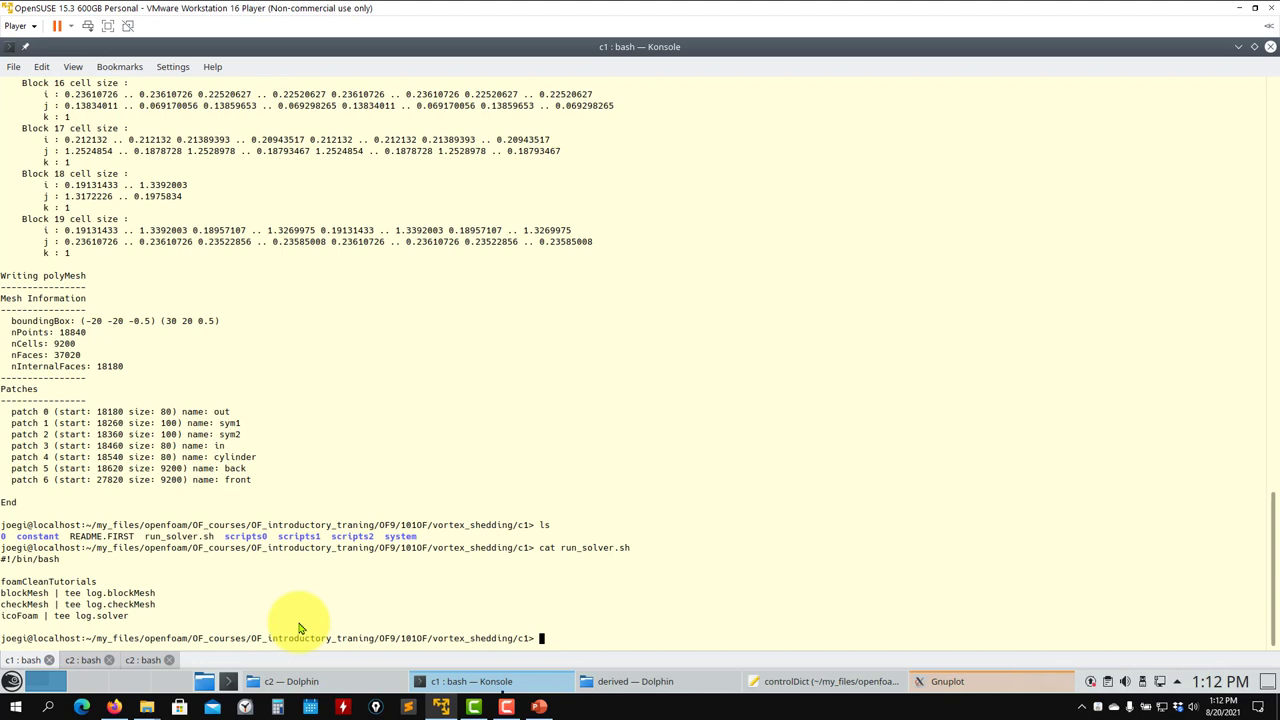
Open constant/polyMesh/boundary of the c1 case in gedit and review the patch types, highlighting the symmetryPlane type of sym1
text(dit constant/polyMesh/bo)
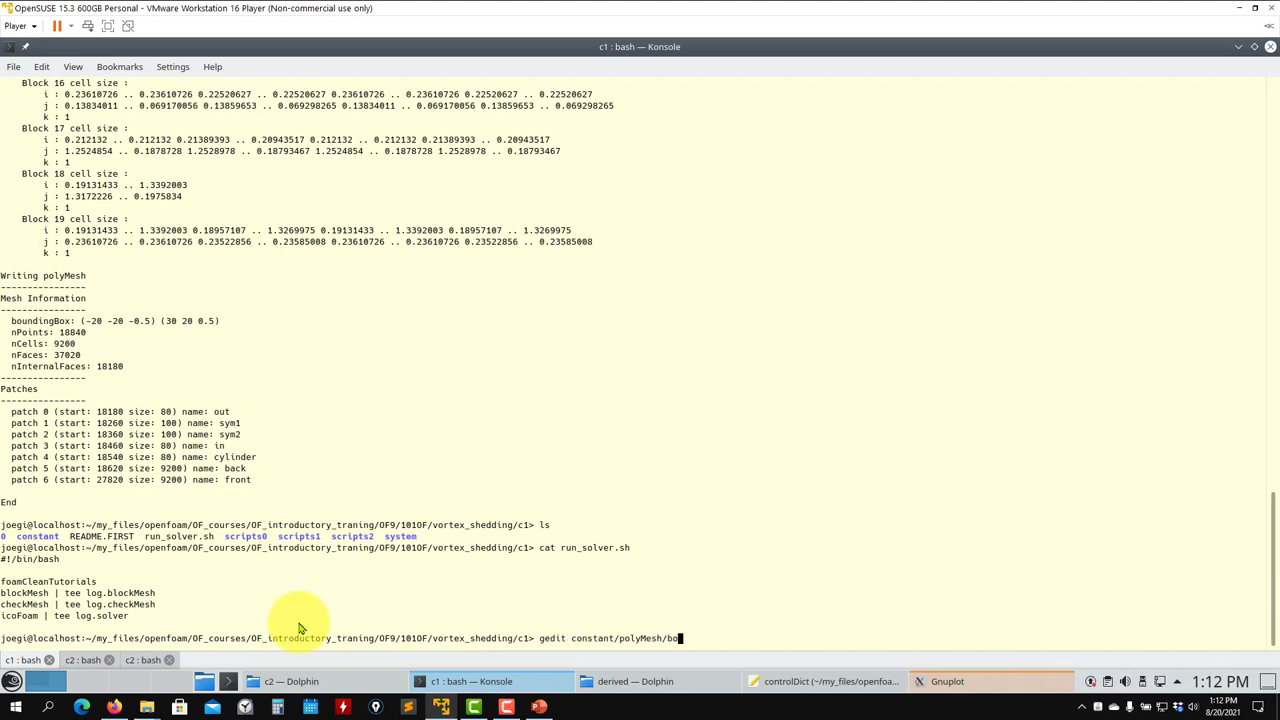
key(Tab)
key(Return)
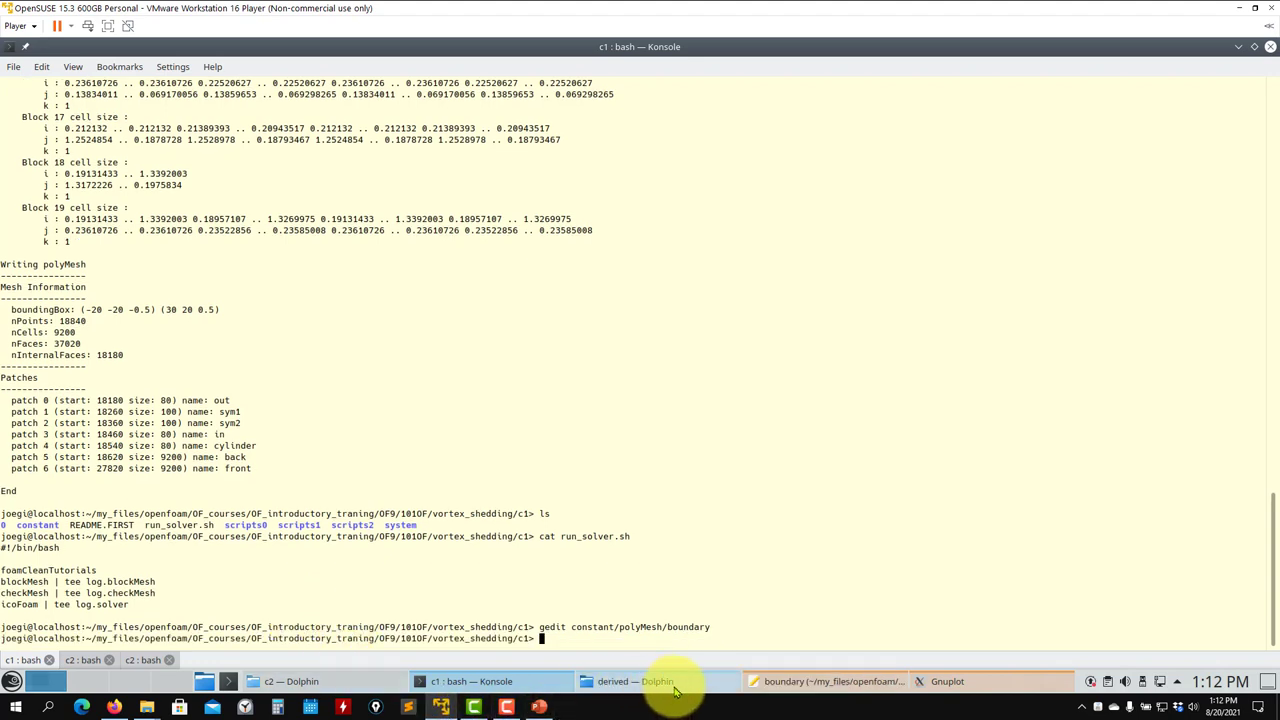
click(829, 681)
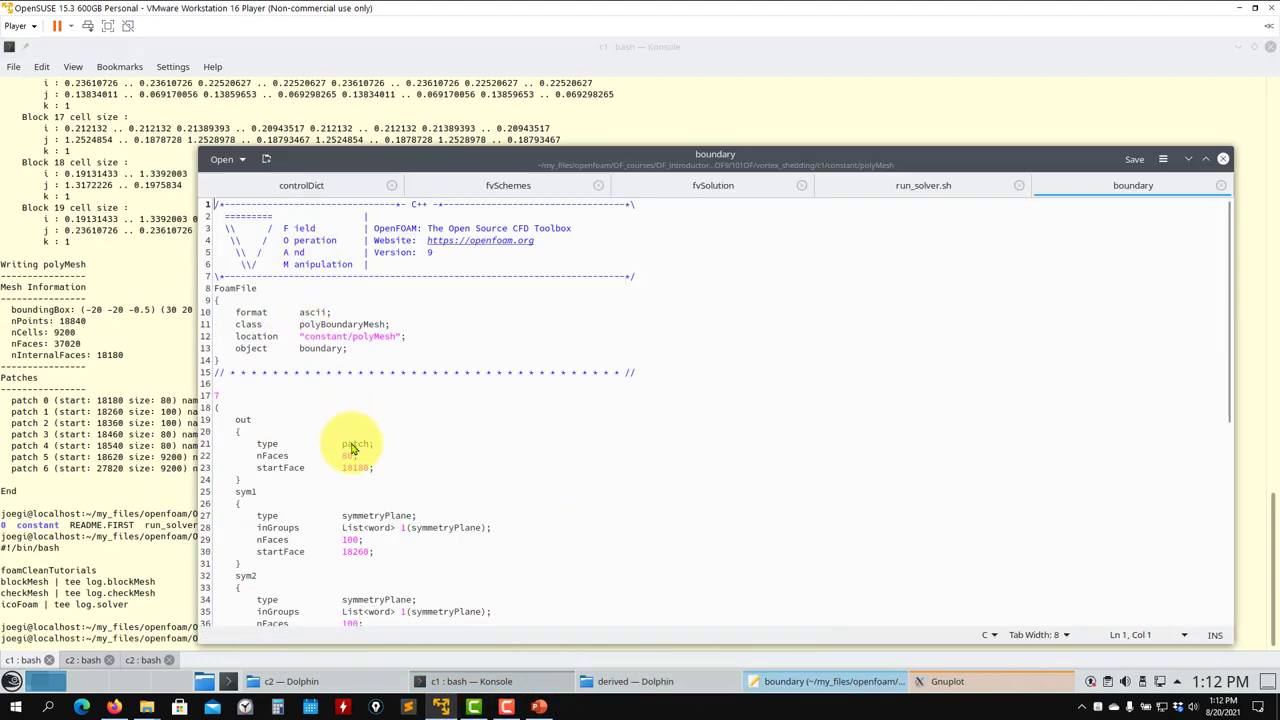
scroll(352, 449, down, 10)
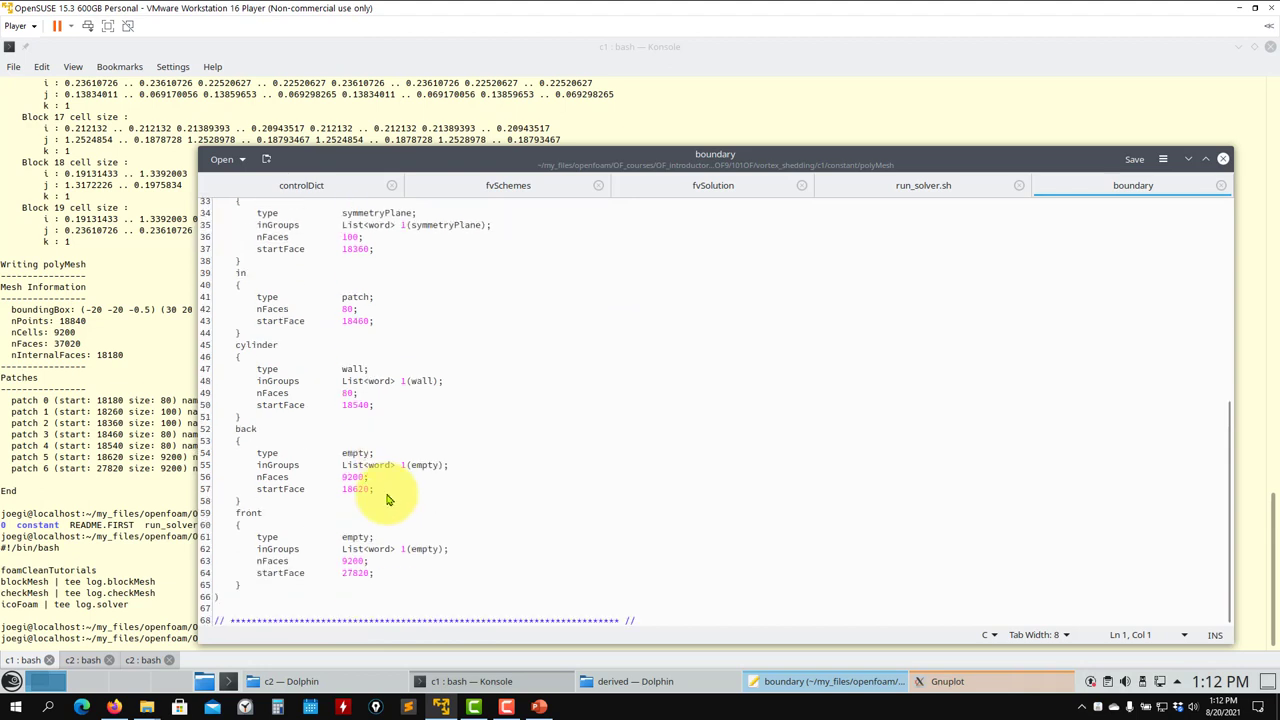
scroll(391, 491, up, 5)
click(378, 316)
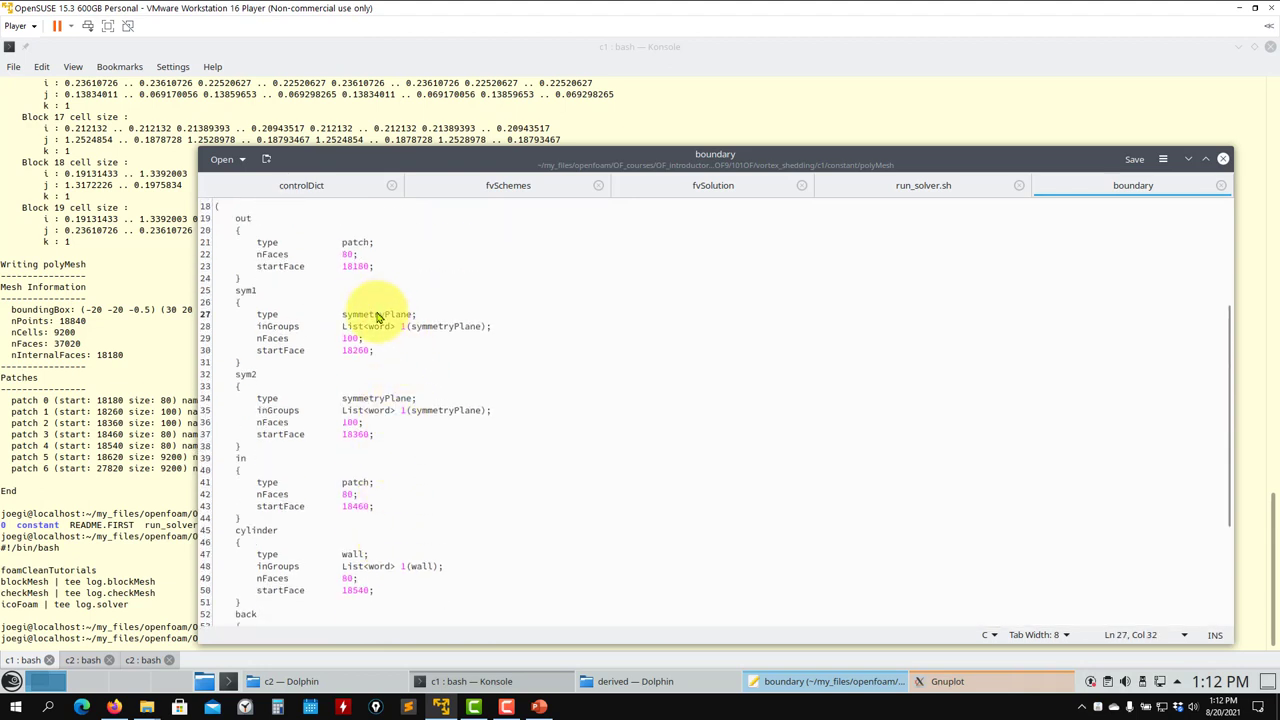
double_click(378, 316)
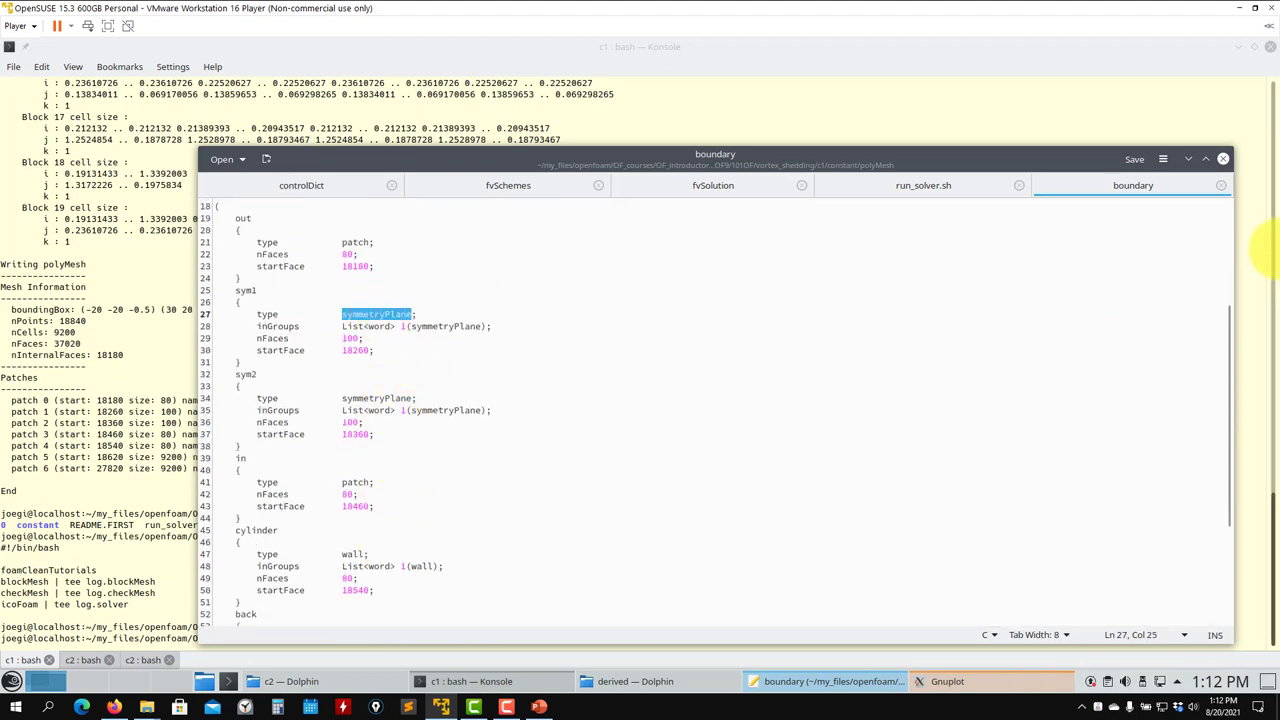
Close all open gedit documents, the gedit window, and the Gnuplot window with the cl and cd plots
click(1222, 186)
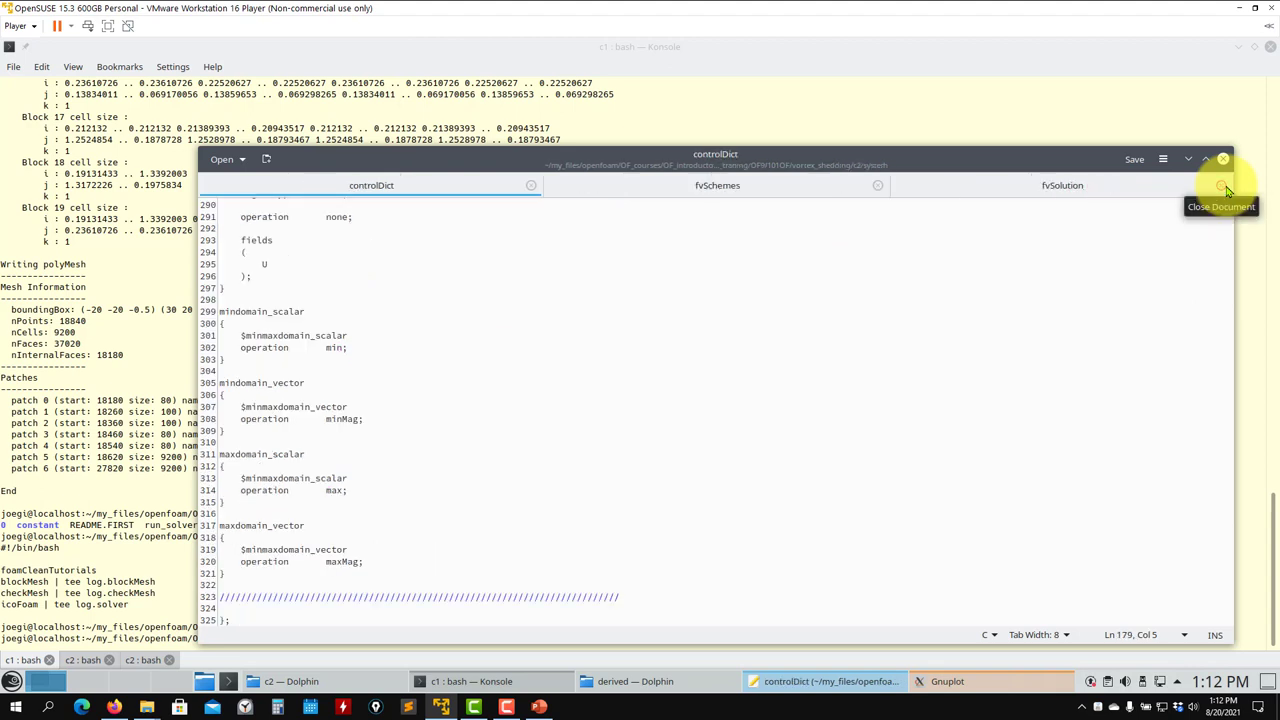
click(1222, 186)
click(1222, 186)
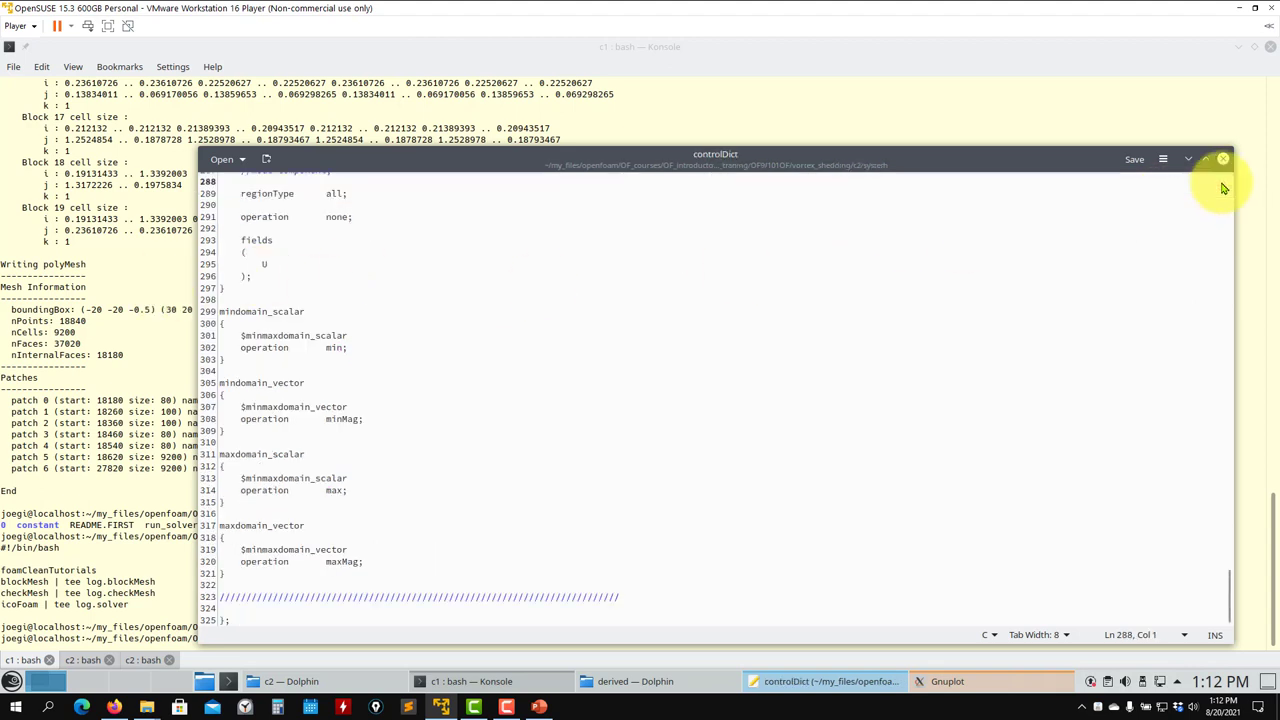
click(1222, 186)
click(1222, 159)
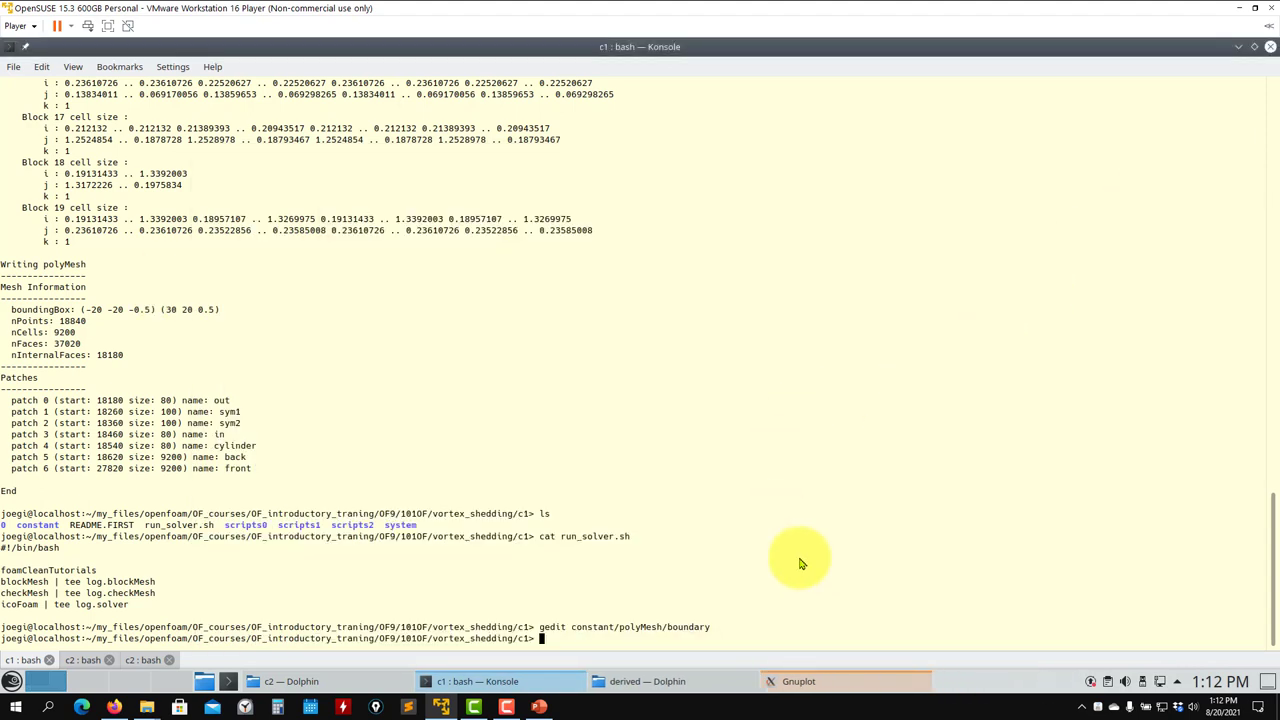
click(798, 682)
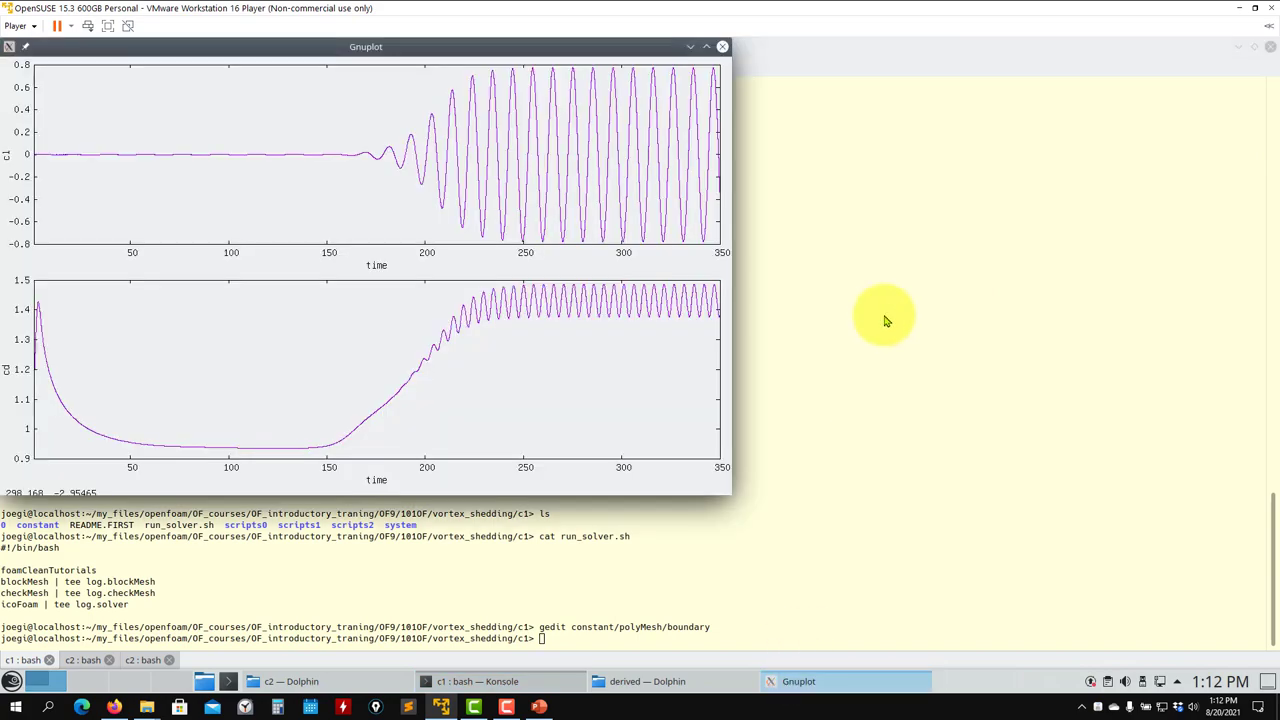
click(722, 46)
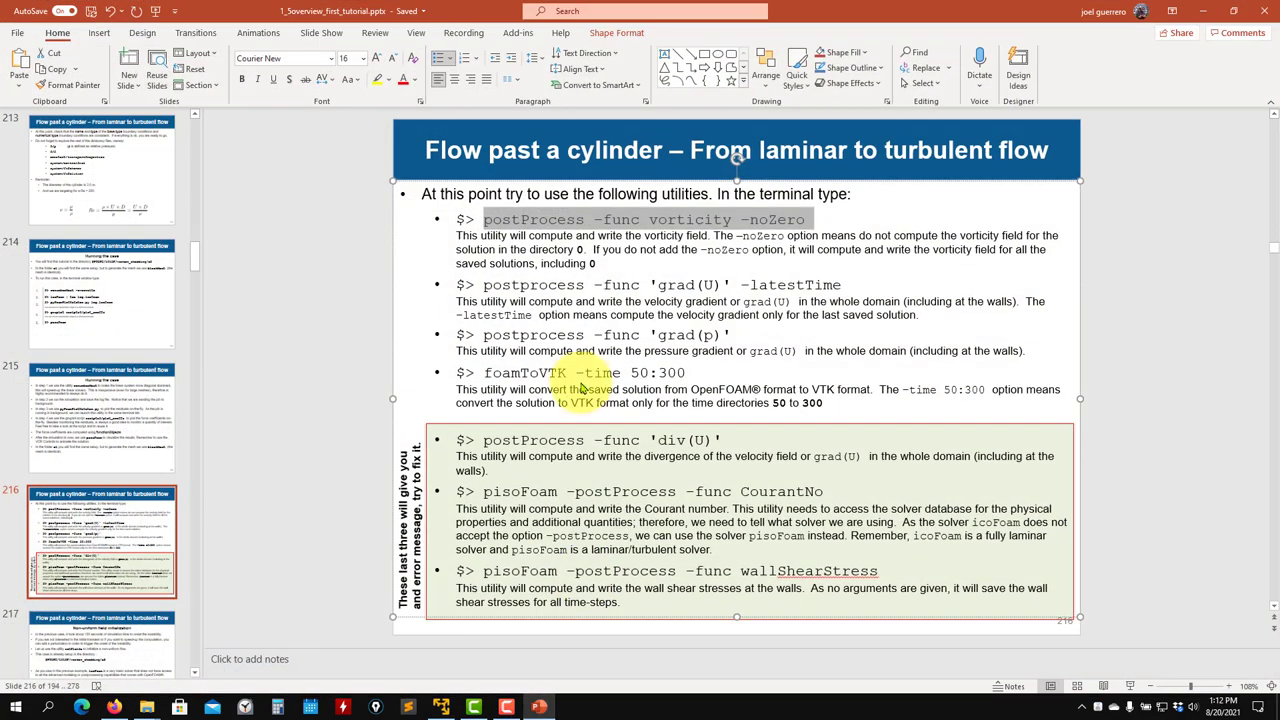
Switch to the PowerPoint presentation and look through slides 216 to 220 on non-uniform field initialization, returning to slide 216
click(539, 707)
scroll(285, 385, down, 1)
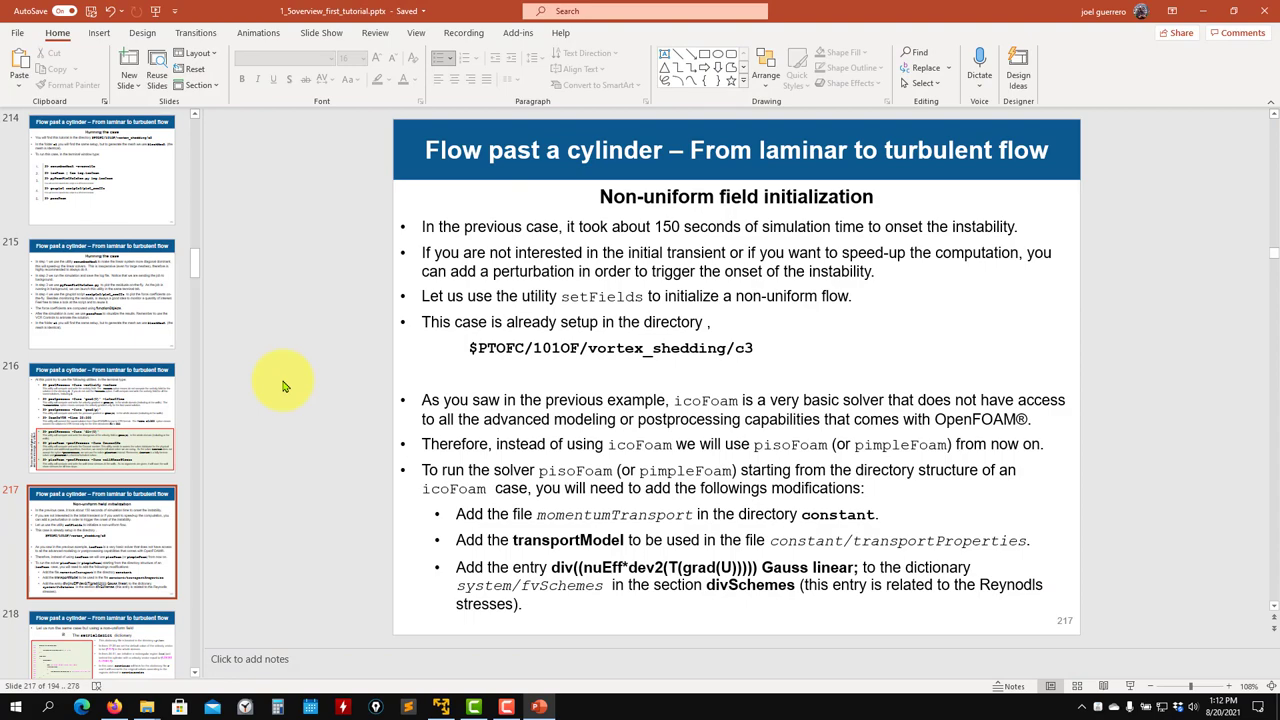
scroll(285, 385, down, 3)
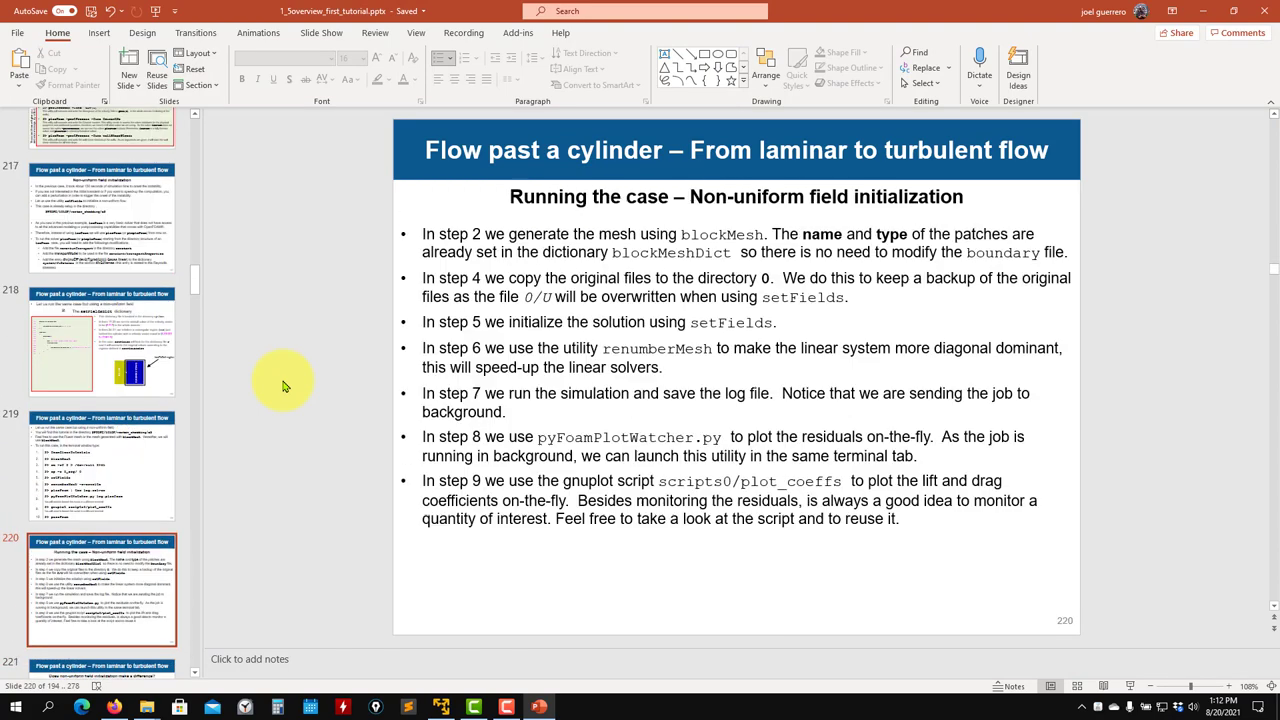
scroll(285, 385, up, 4)
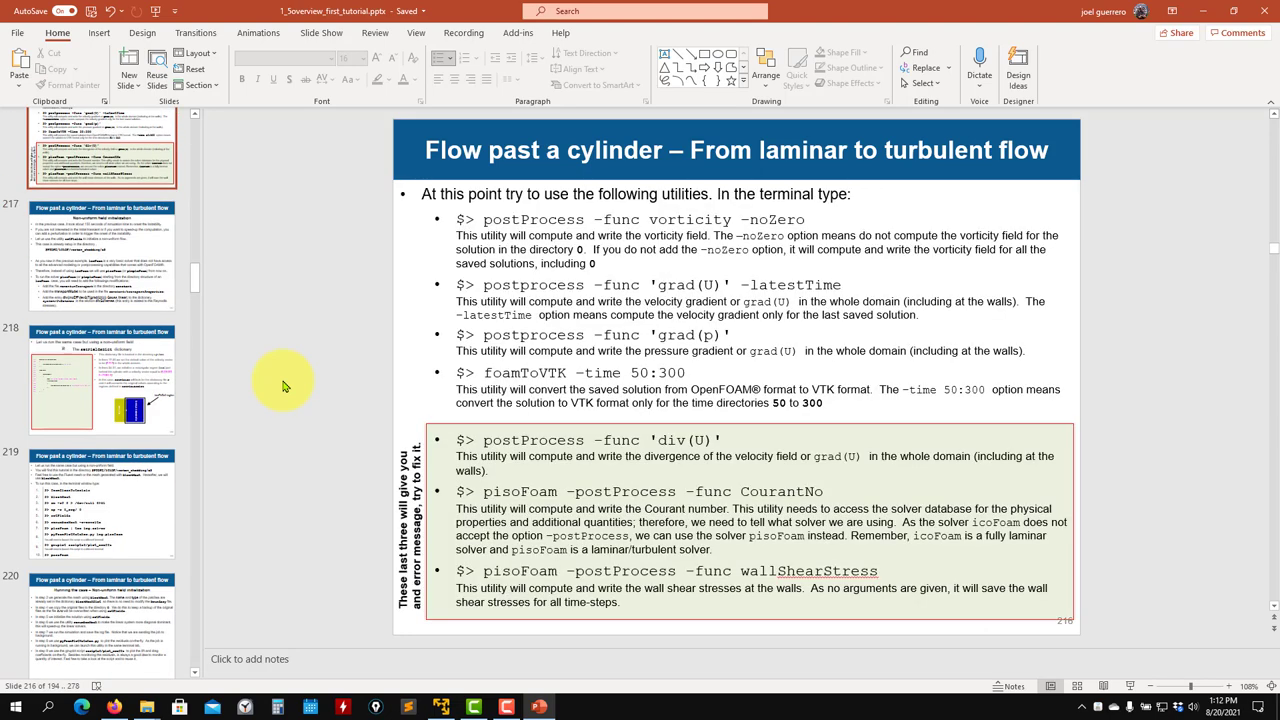